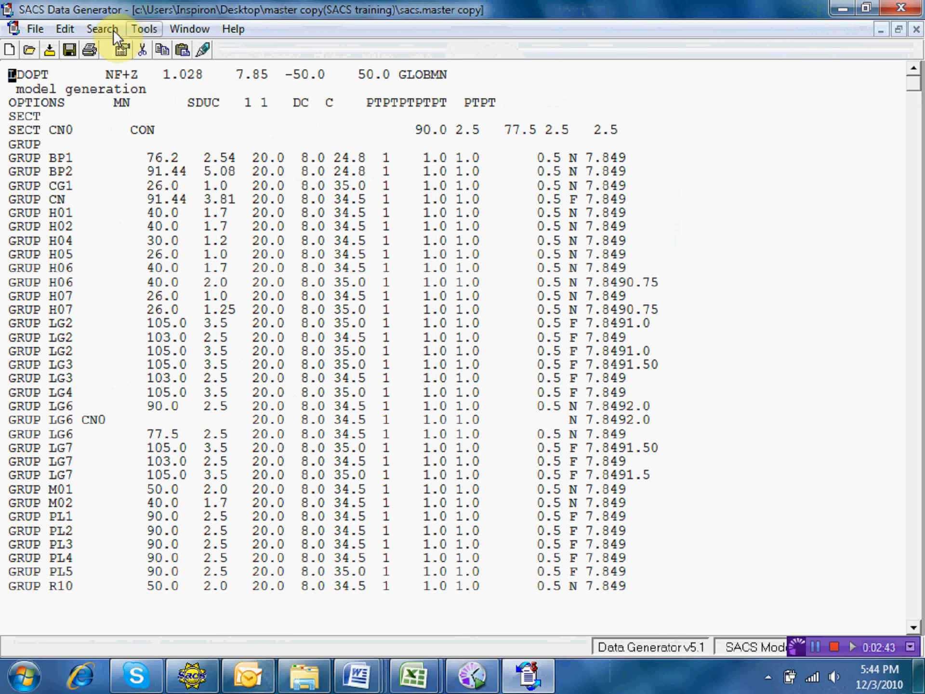
# Search the model file for "wave" and go up to the dead load line under load condition 100
pyautogui.click(102, 29)
pyautogui.click(140, 51)
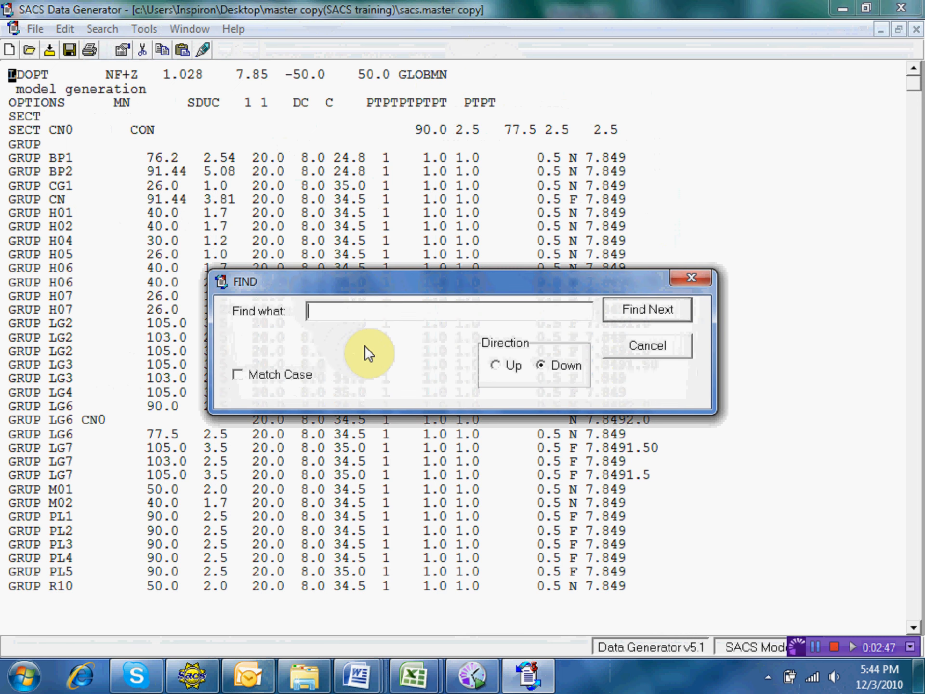
pyautogui.write('wave')
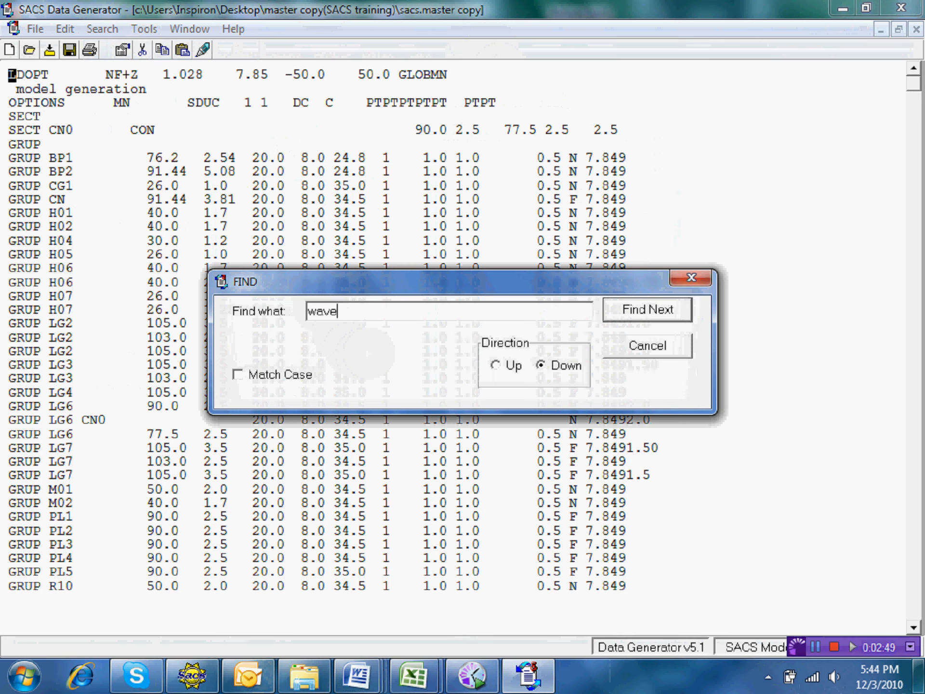
pyautogui.press('Return')
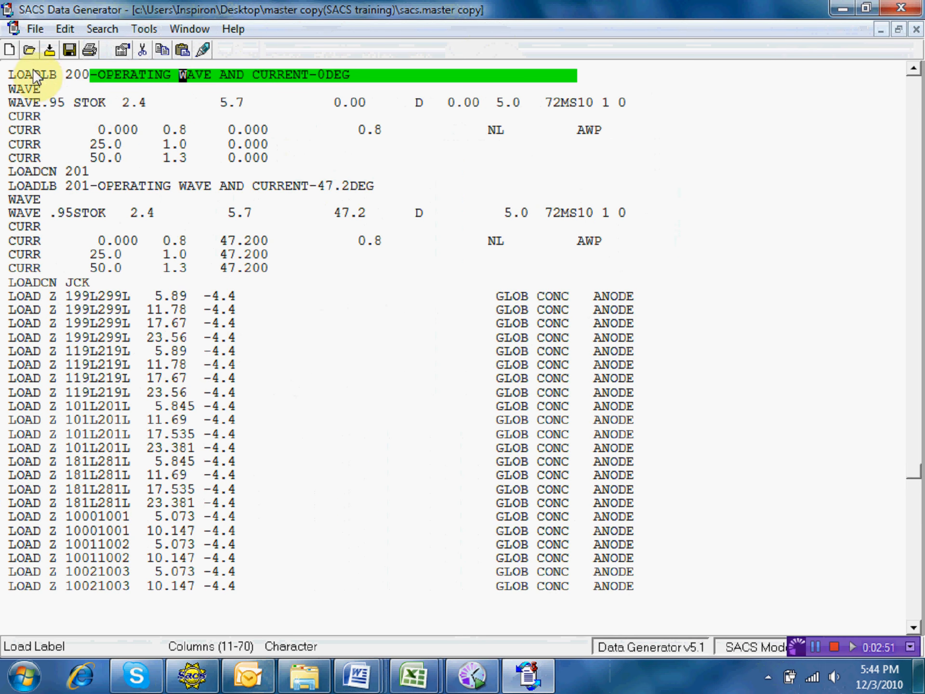
pyautogui.press('Up')
pyautogui.press('Up')
pyautogui.press('Up')
pyautogui.press('Up')
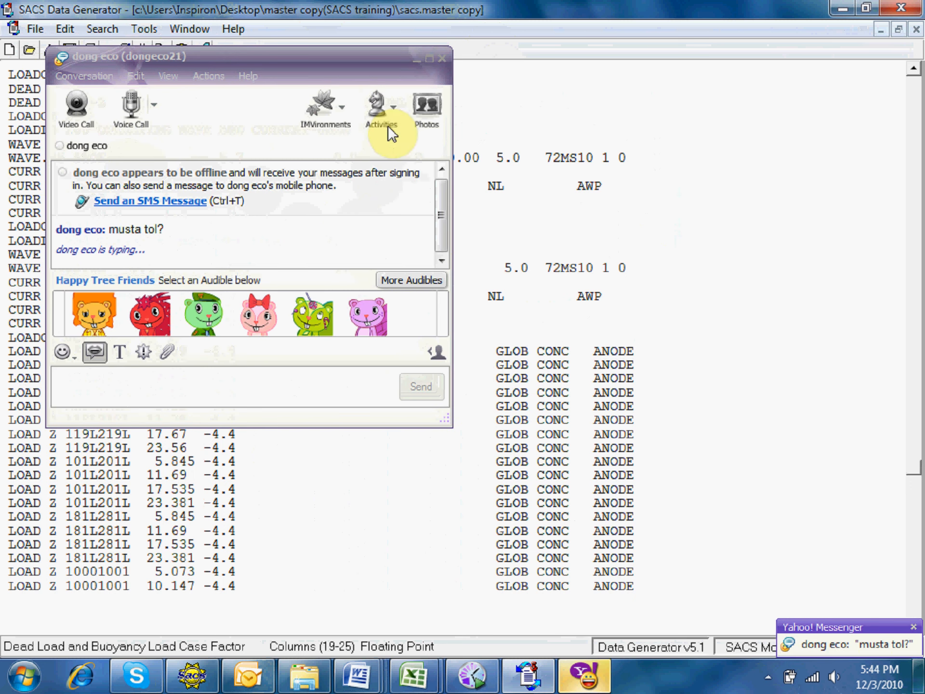
# Minimize the incoming chat window and close the messenger conversation
pyautogui.click(416, 58)
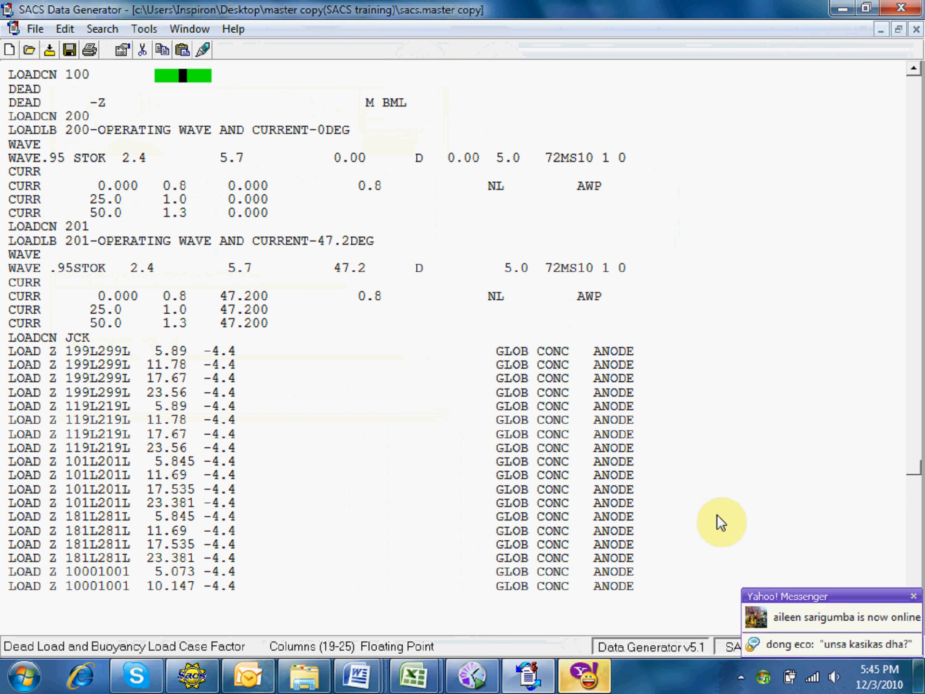
pyautogui.rightClick(583, 676)
pyautogui.click(576, 629)
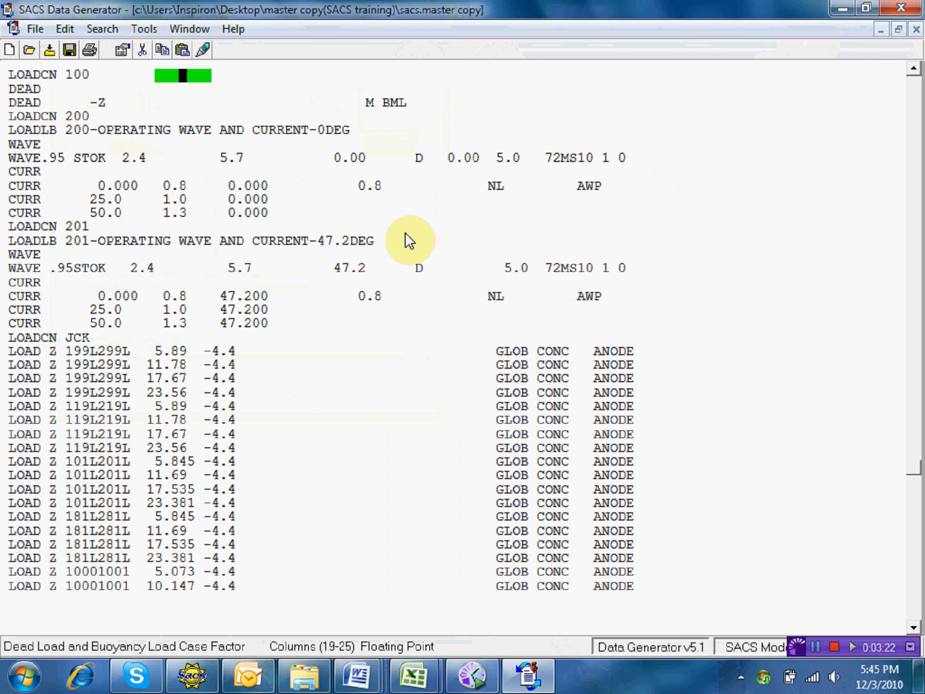
# Check load condition 200's wave height and period against section 1.4.2 of the Word document "Basis of design-Inplace Analysis", returning to the model file
pyautogui.click(127, 160)
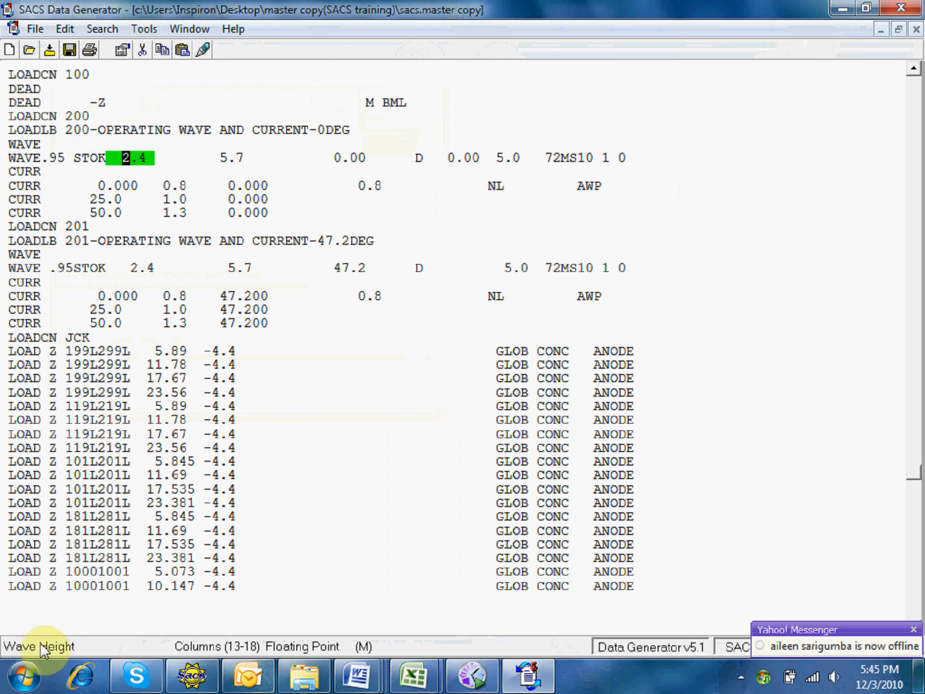
pyautogui.click(223, 158)
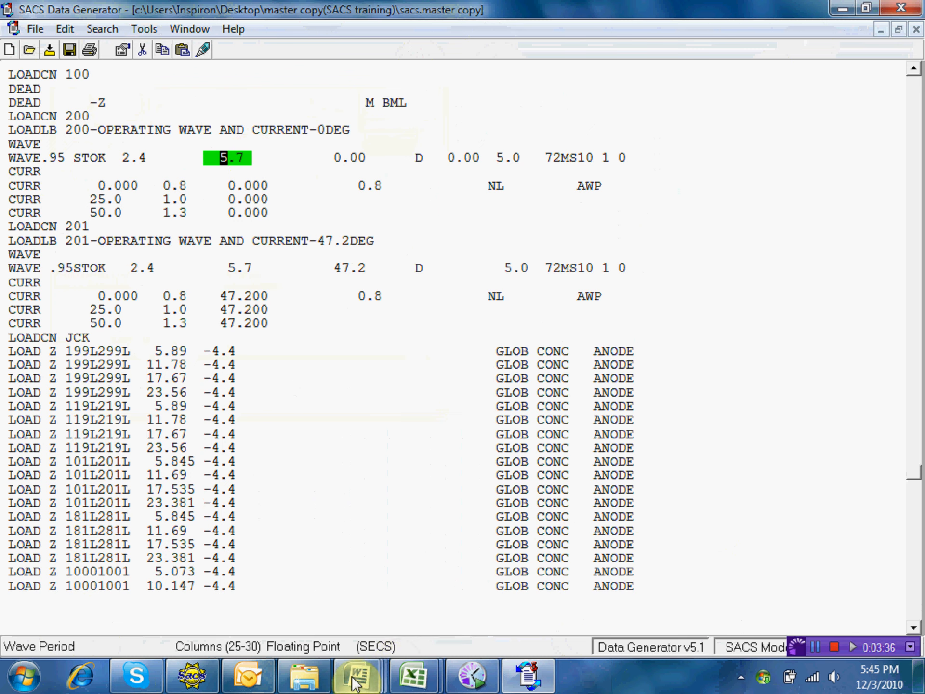
pyautogui.moveTo(359, 674)
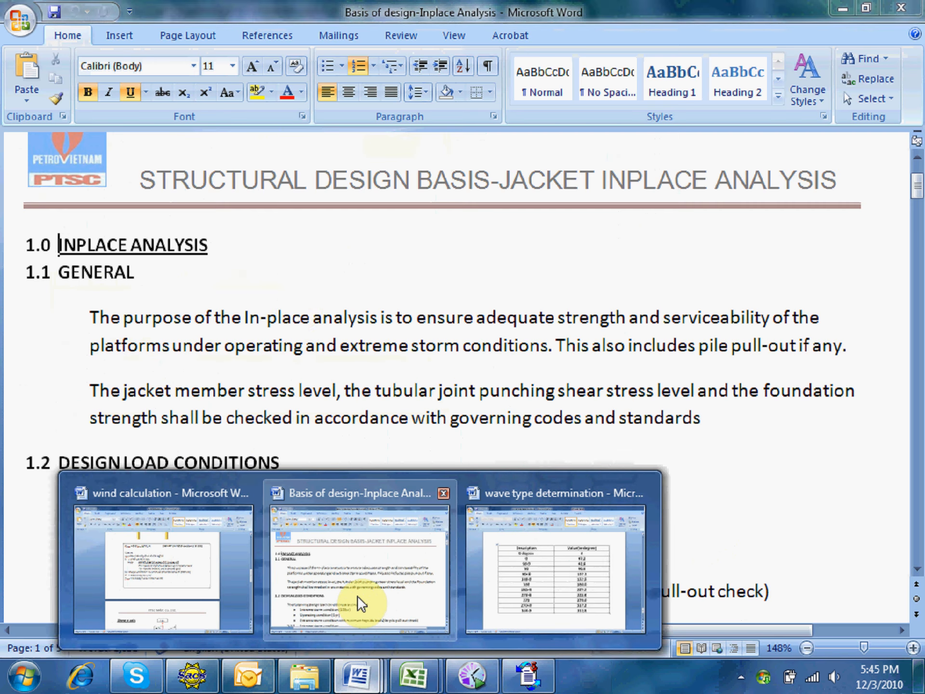
pyautogui.click(361, 604)
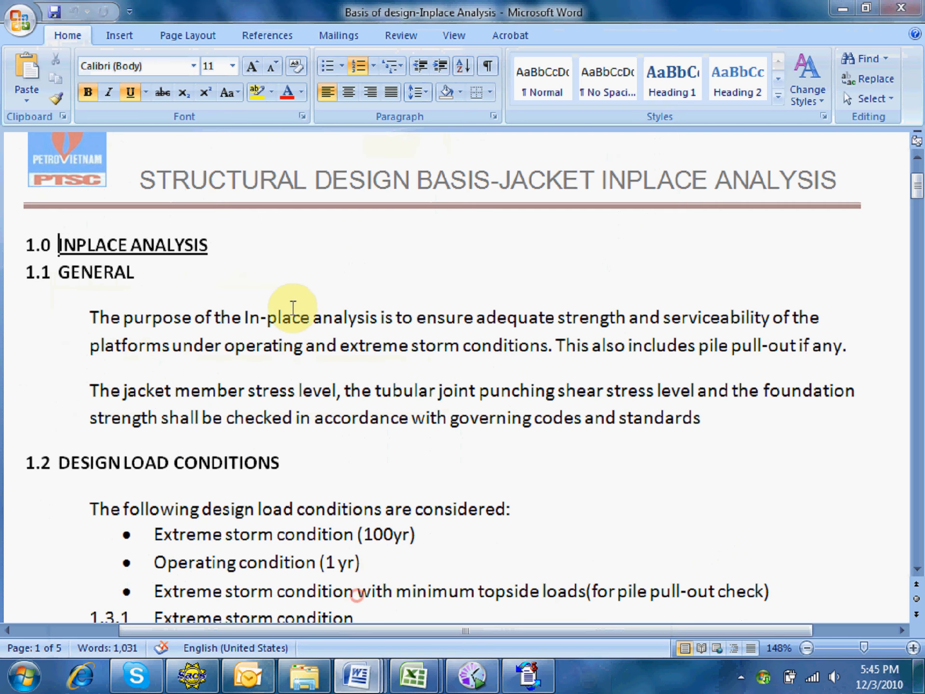
pyautogui.scroll(-10, 295, 306)
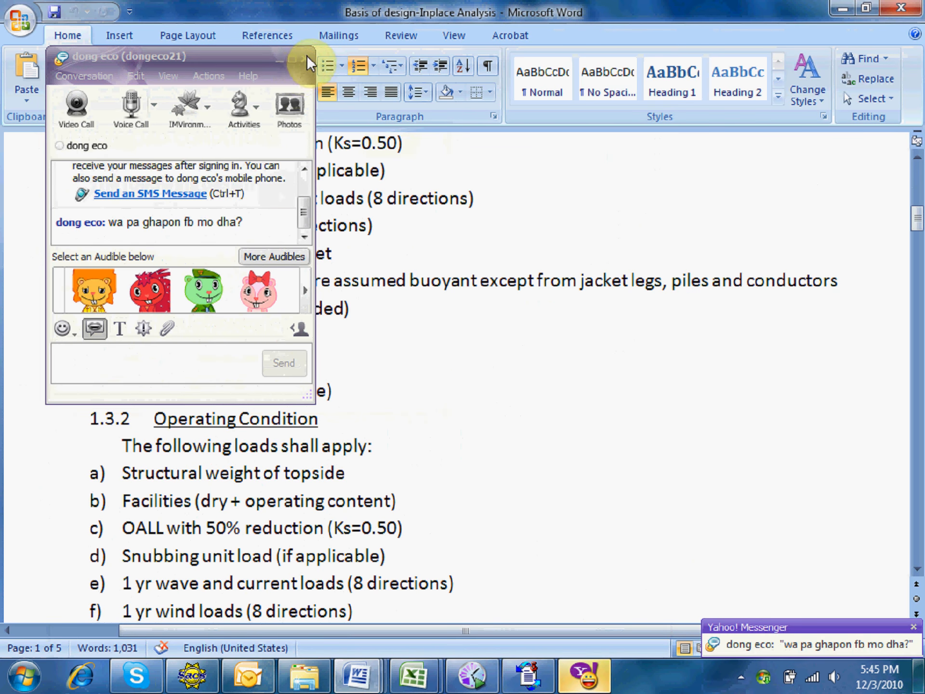
pyautogui.click(305, 58)
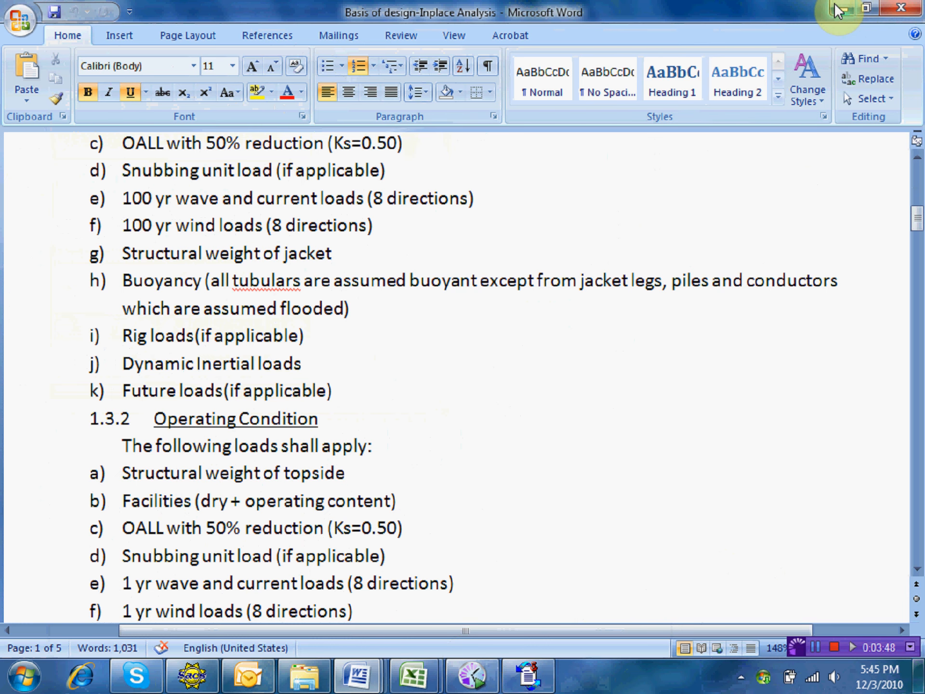
pyautogui.scroll(-20, 380, 352)
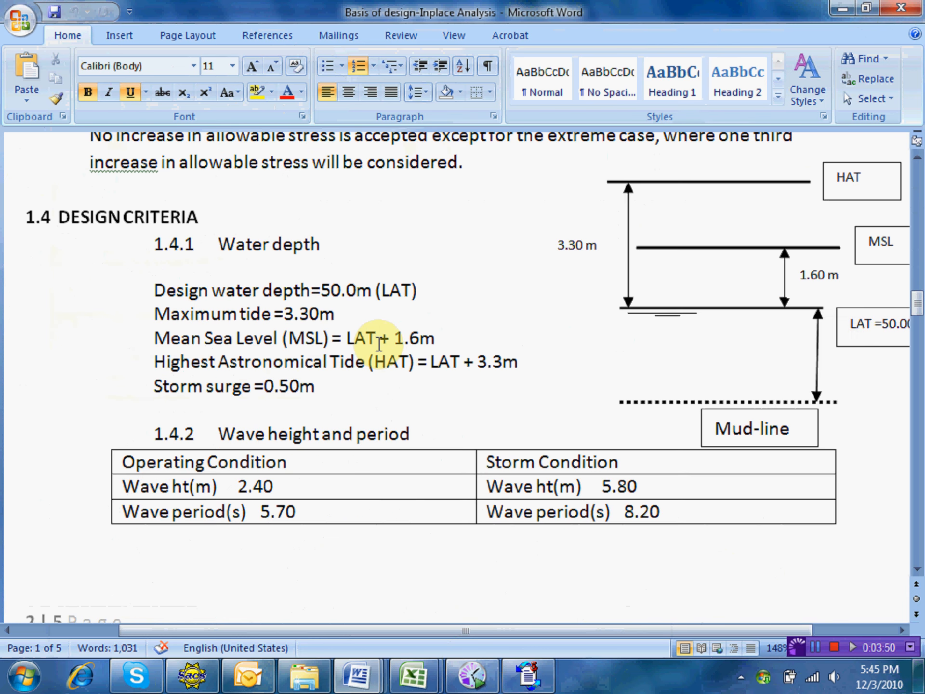
pyautogui.scroll(-5, 379, 343)
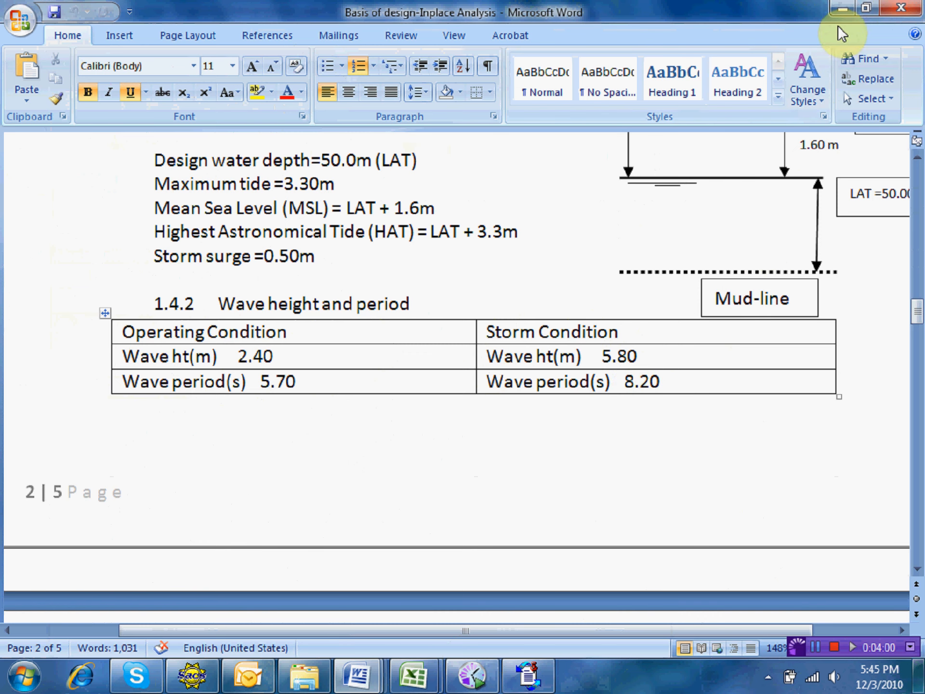
pyautogui.click(841, 7)
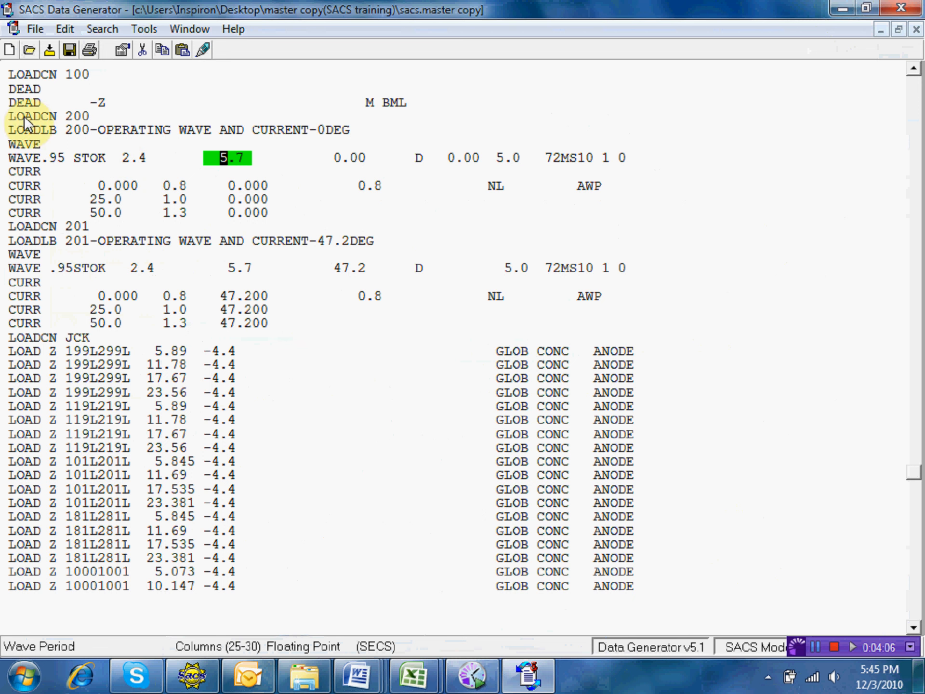
# Insert the comment line "*OPERATING CASE(1yr)-minimum water depth", filled out with asterisks, above the LOADCN 200 line
pyautogui.click(10, 117)
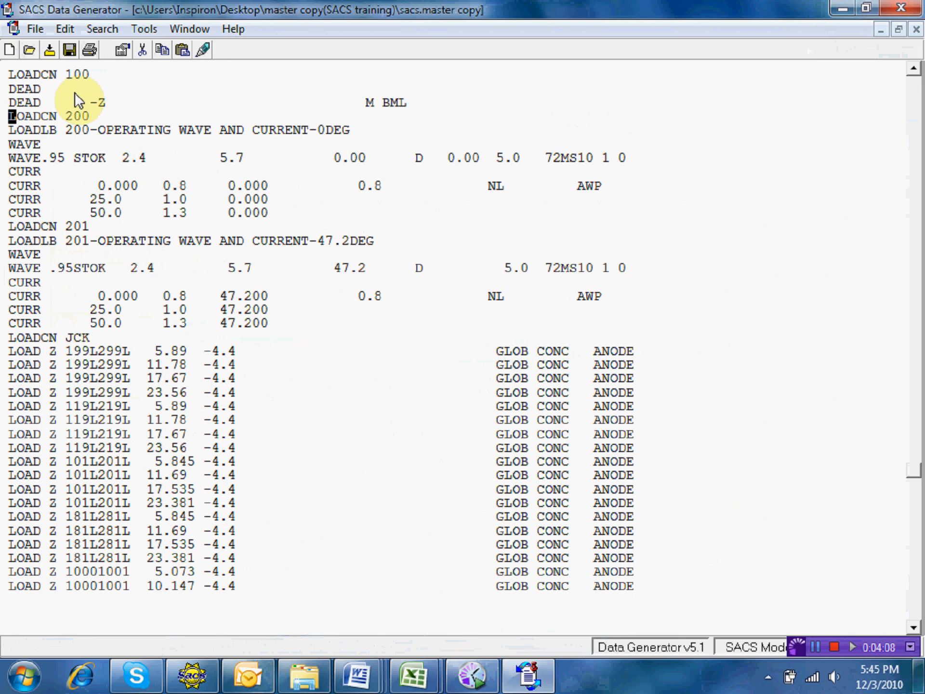
pyautogui.press('Return')
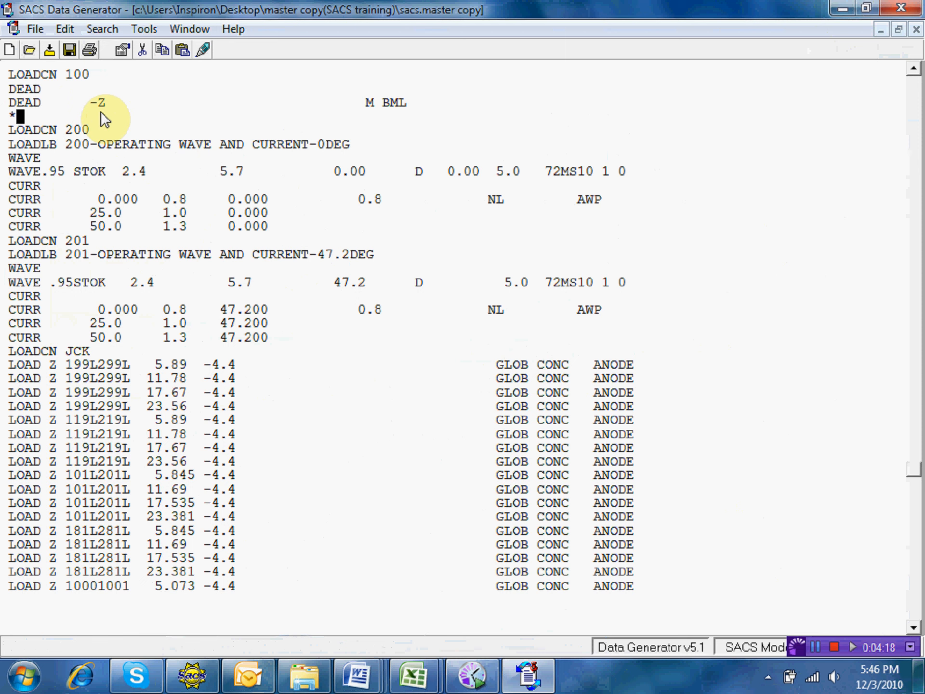
pyautogui.write('ERA')
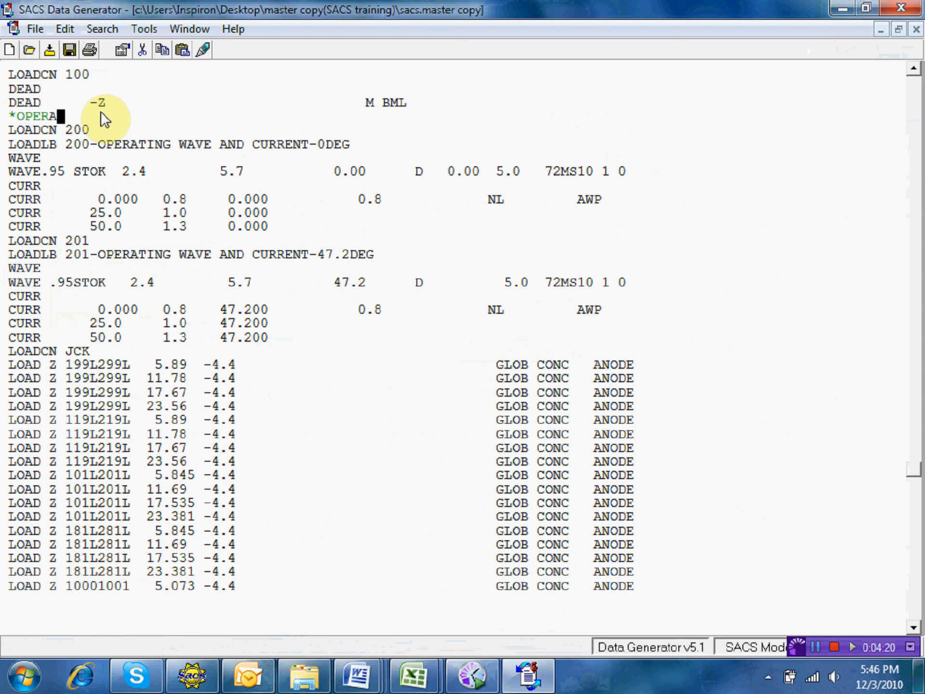
pyautogui.write('TING CASE(1yr')
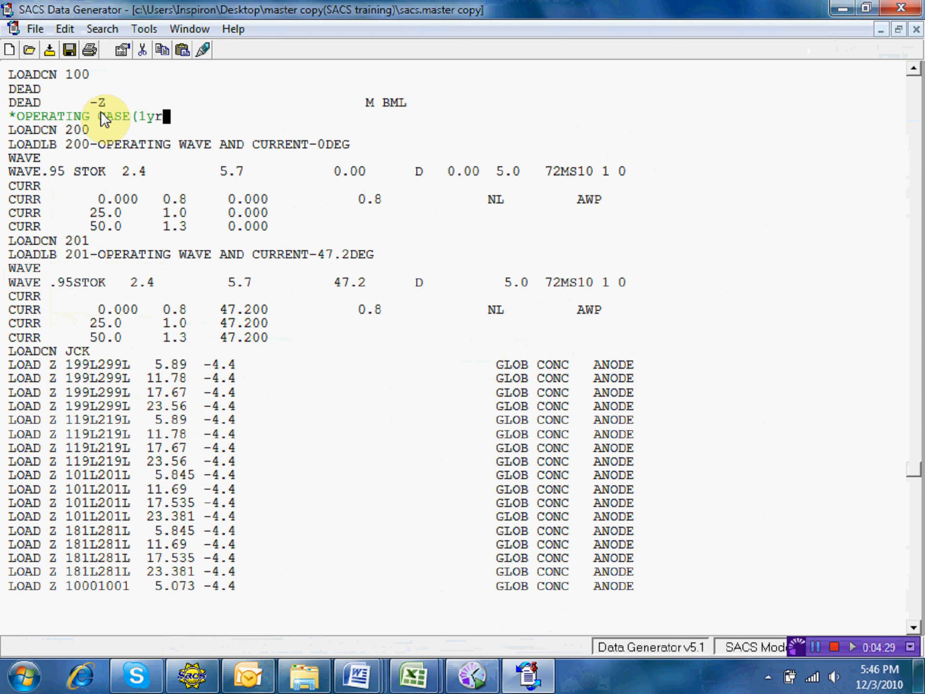
pyautogui.write(')-minimum wa')
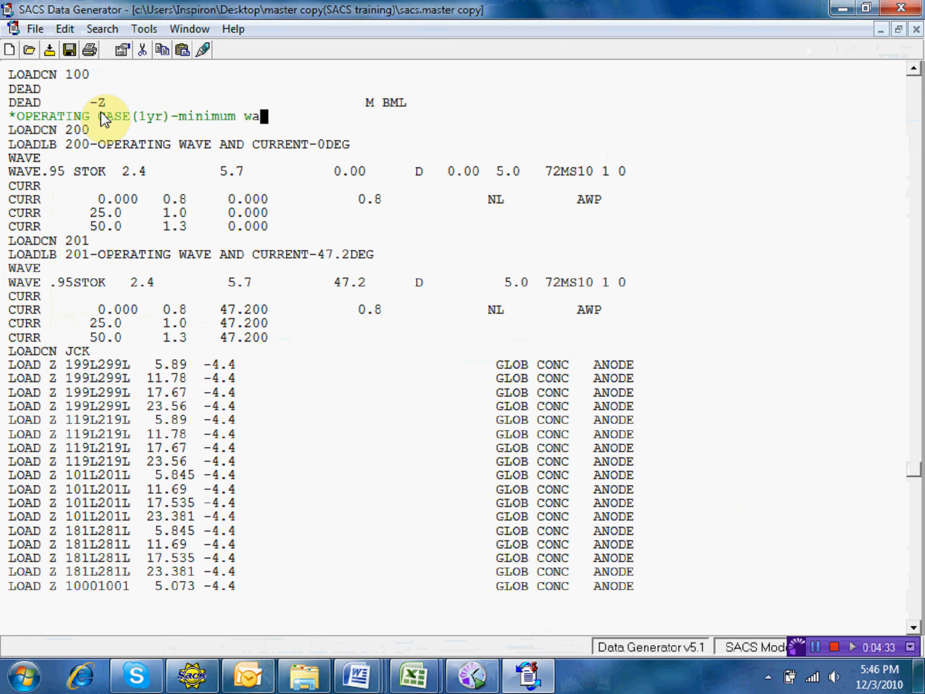
pyautogui.write('ter water**************************************')
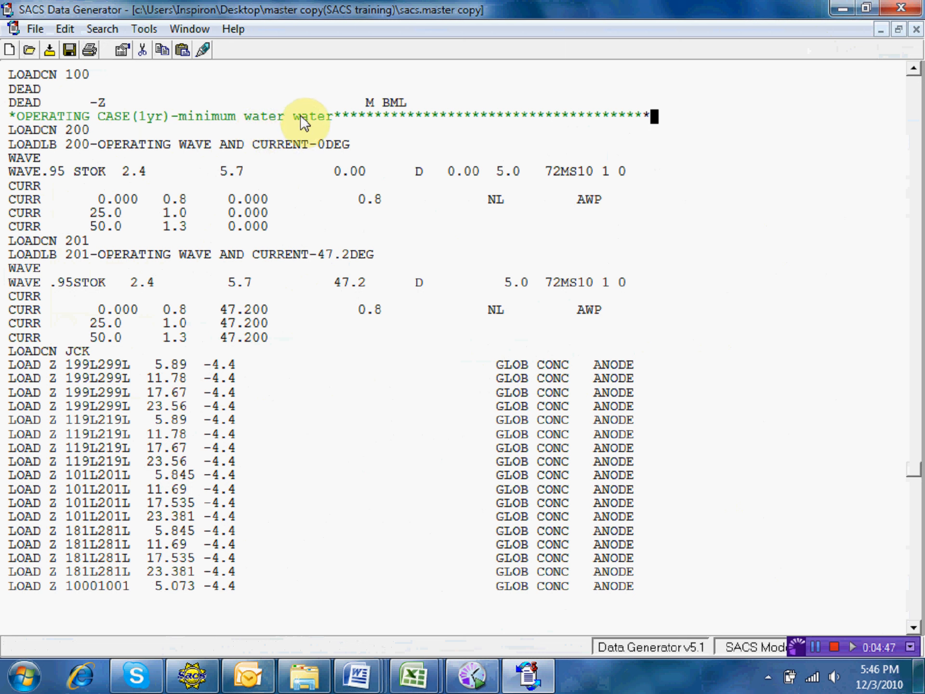
pyautogui.write('depth')
pyautogui.press('BackSpace')
pyautogui.press('BackSpace')
pyautogui.write('pth')
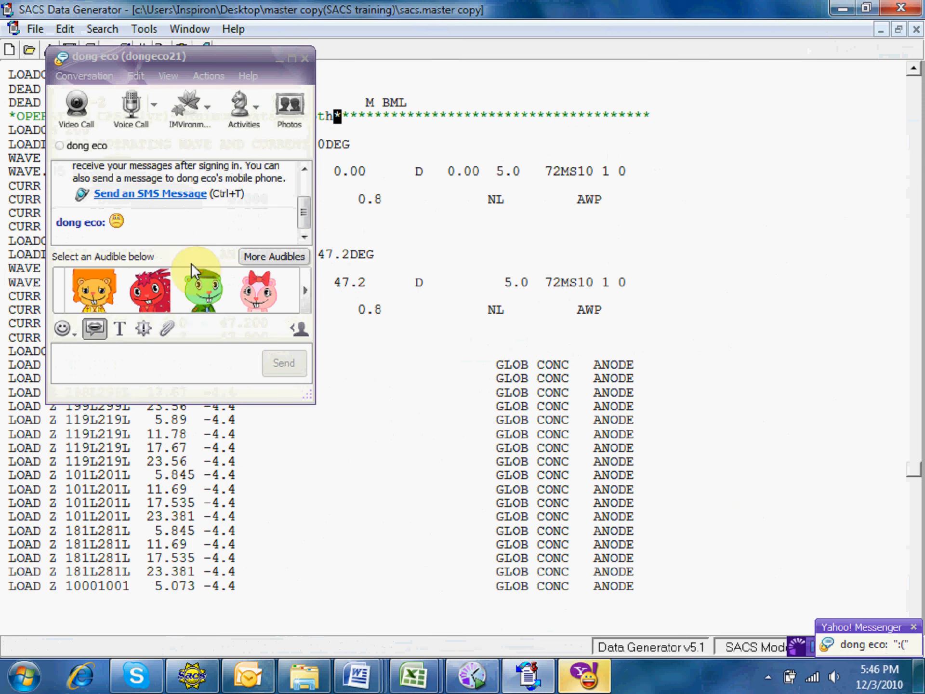
# Reply "ng meting p ko" to the incoming chat message and close the conversation window
pyautogui.click(87, 357)
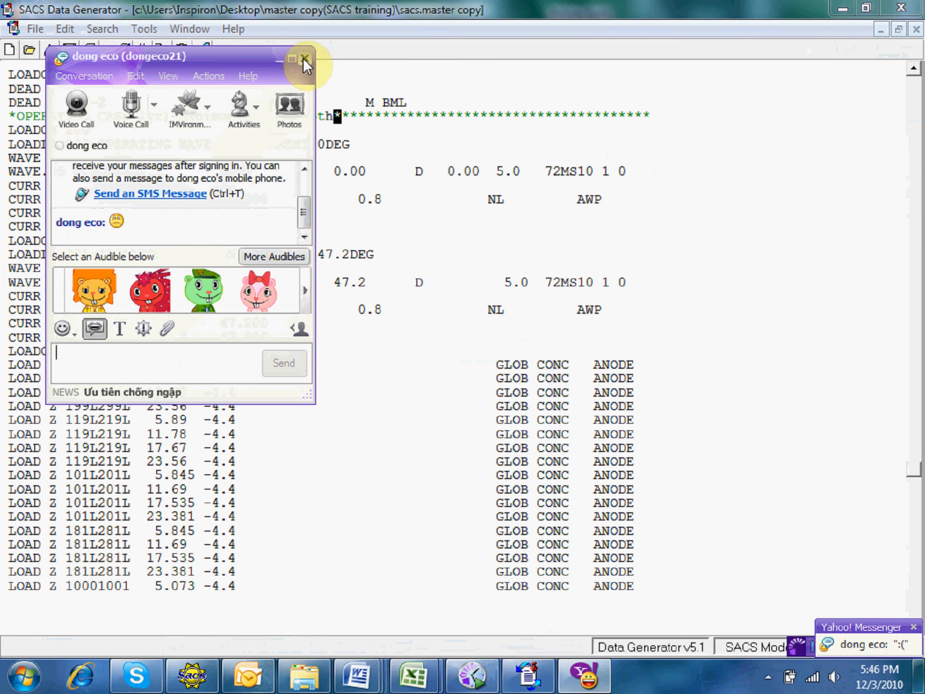
pyautogui.click(117, 363)
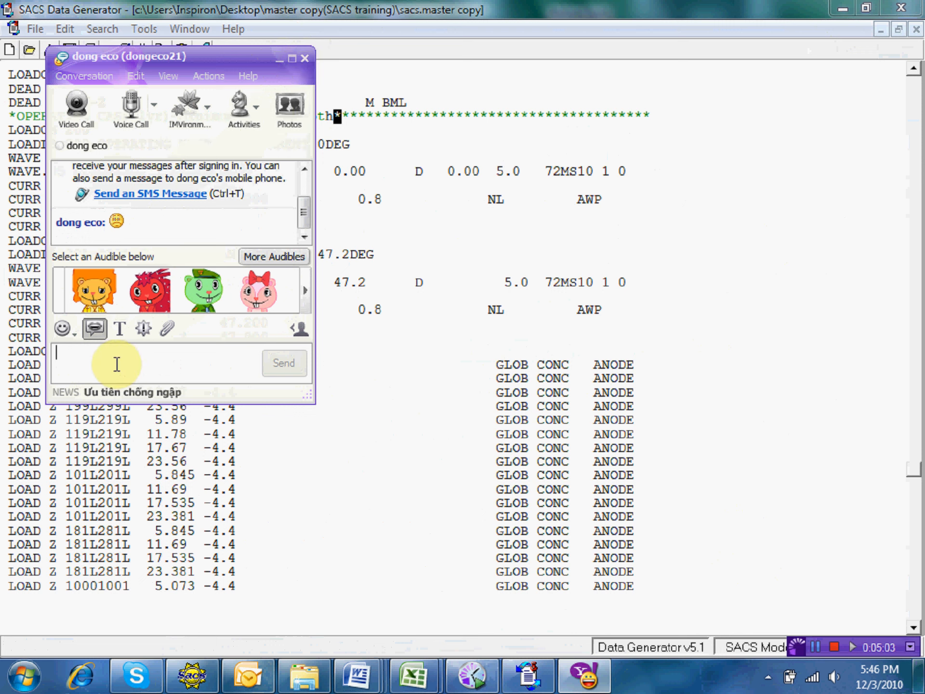
pyautogui.write('n')
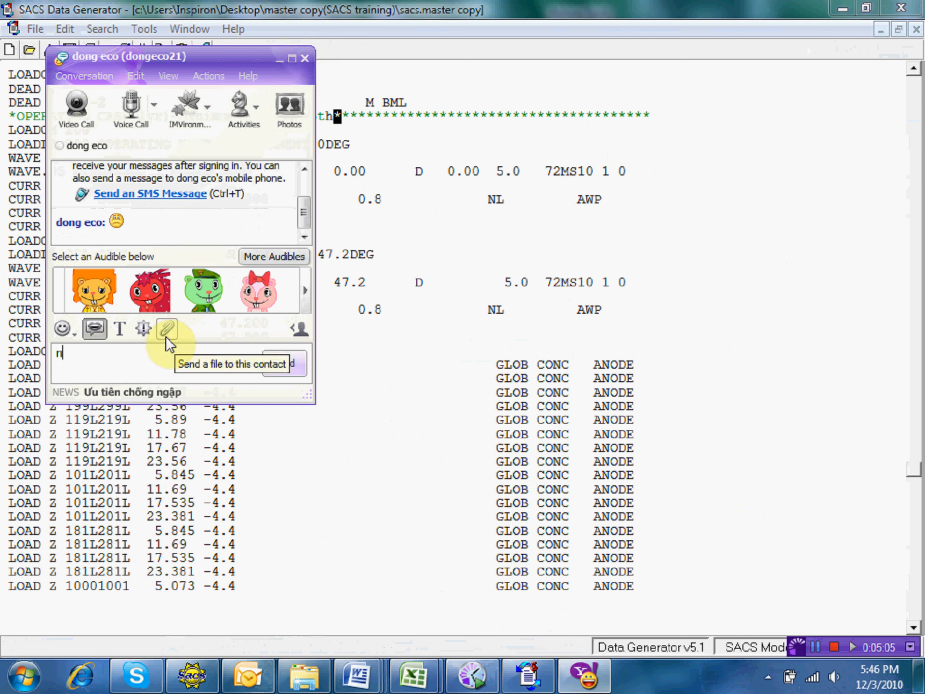
pyautogui.write('g meting p ko')
pyautogui.press('Return')
pyautogui.moveTo(209, 315)
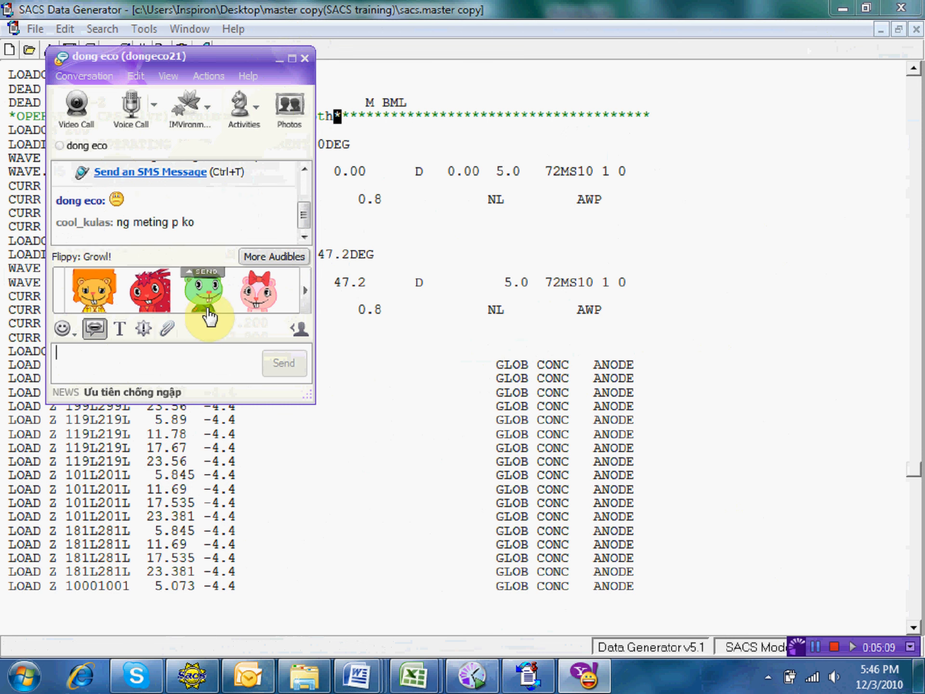
pyautogui.click(304, 58)
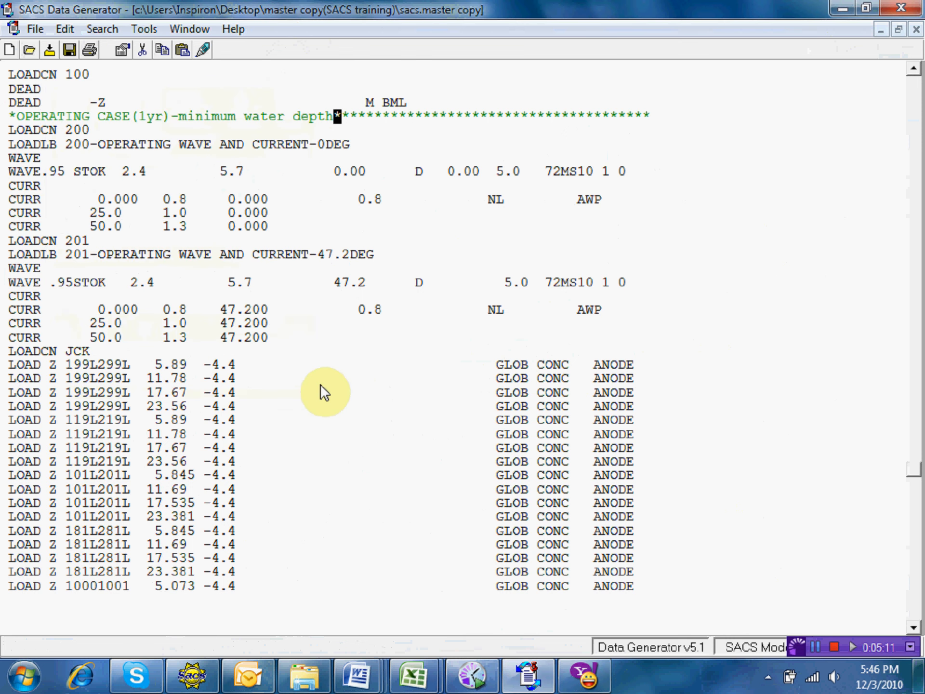
# Set the still water depth override to 50.0 m in load condition 200's wave generation parameters and check the critical position field
pyautogui.doubleClick(143, 169)
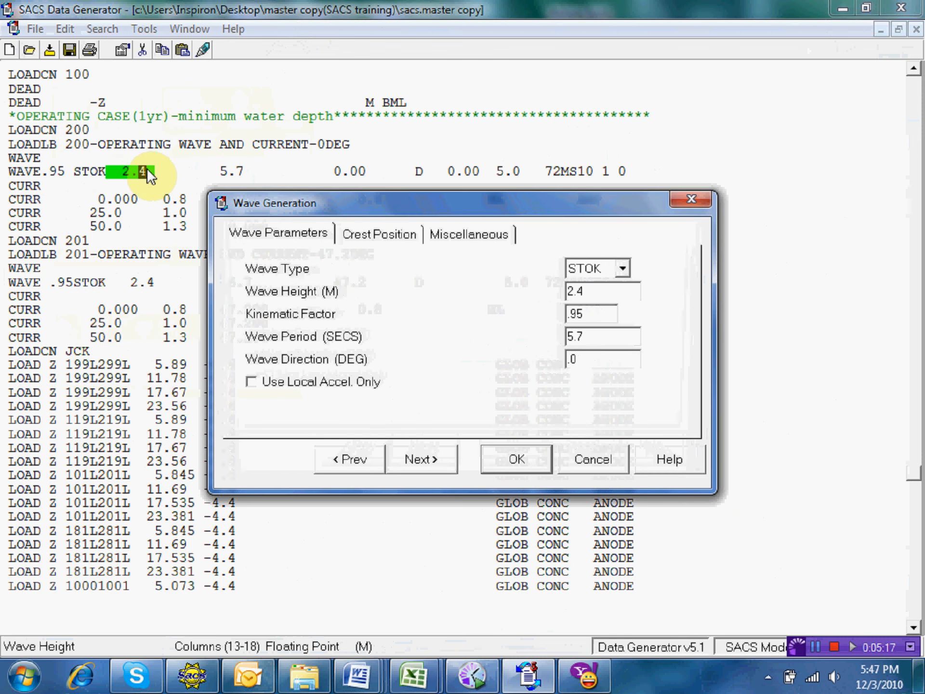
pyautogui.click(376, 233)
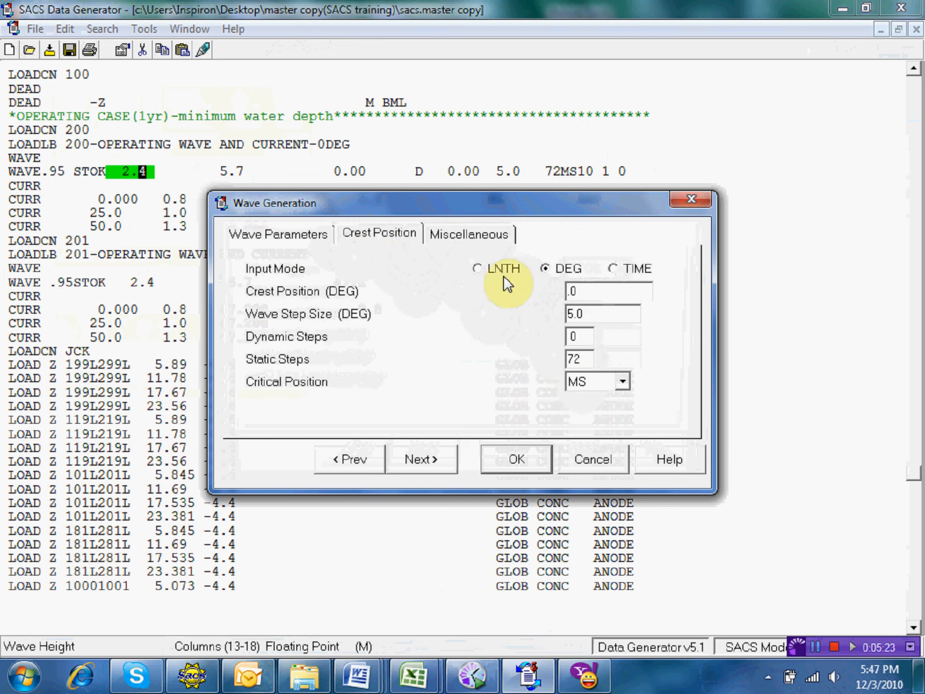
pyautogui.click(490, 236)
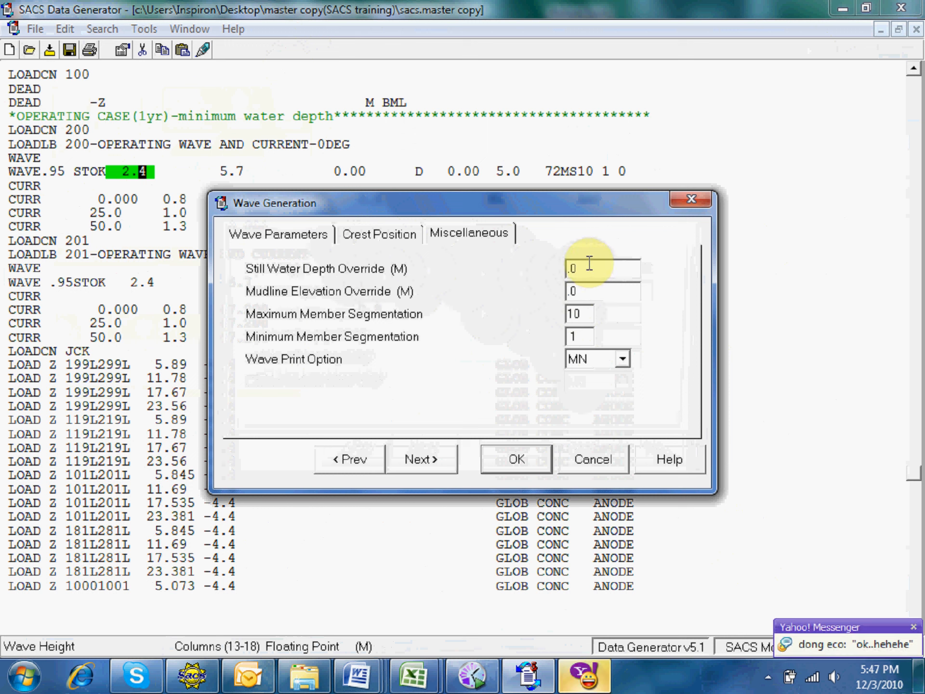
pyautogui.moveTo(587, 263); pyautogui.dragTo(546, 267)
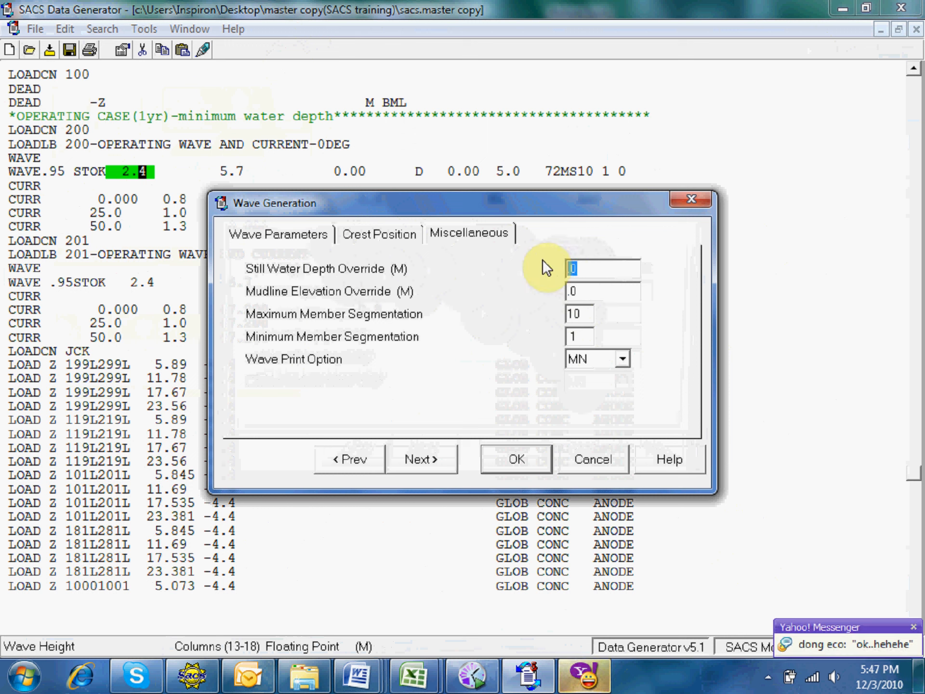
pyautogui.write('50.0')
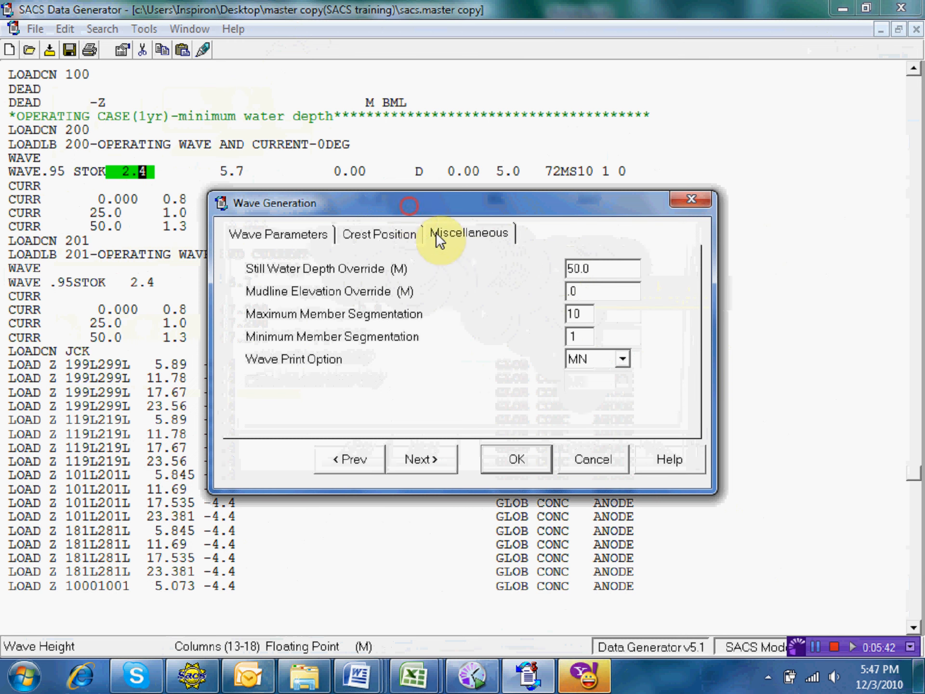
pyautogui.moveTo(408, 205); pyautogui.dragTo(472, 272)
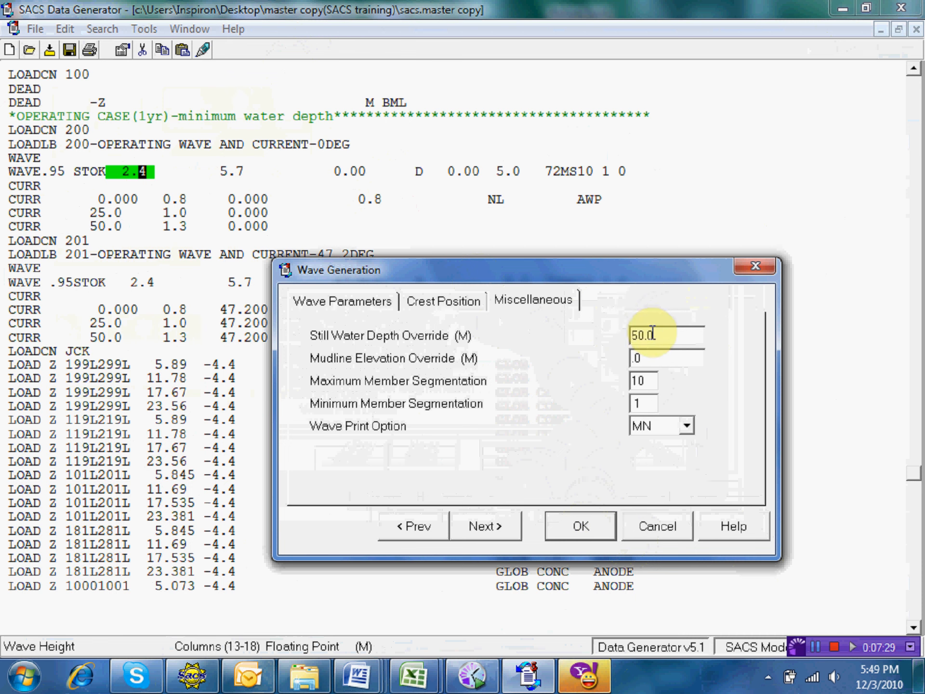
pyautogui.click(565, 524)
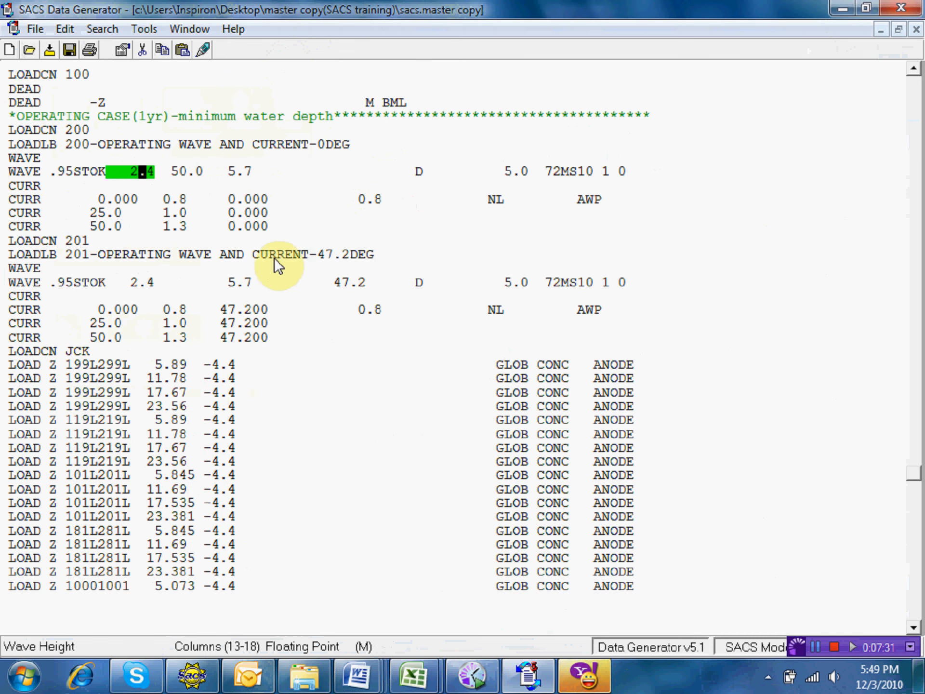
pyautogui.click(569, 172)
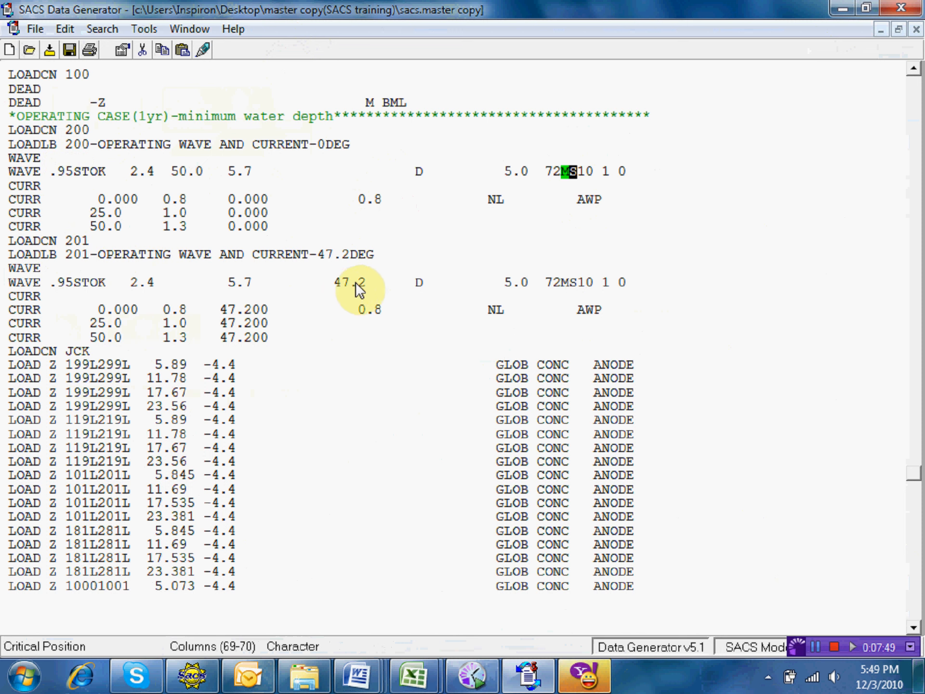
# Check the θ and 90-θ wave directions in the Word document "wave type determination", returning to the model file
pyautogui.moveTo(371, 675)
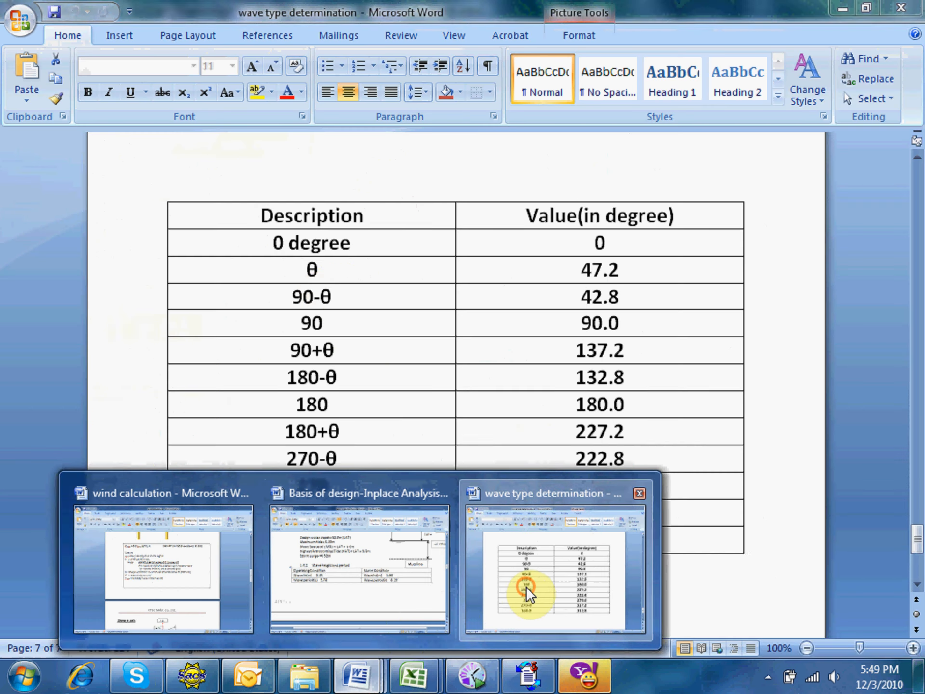
pyautogui.click(511, 594)
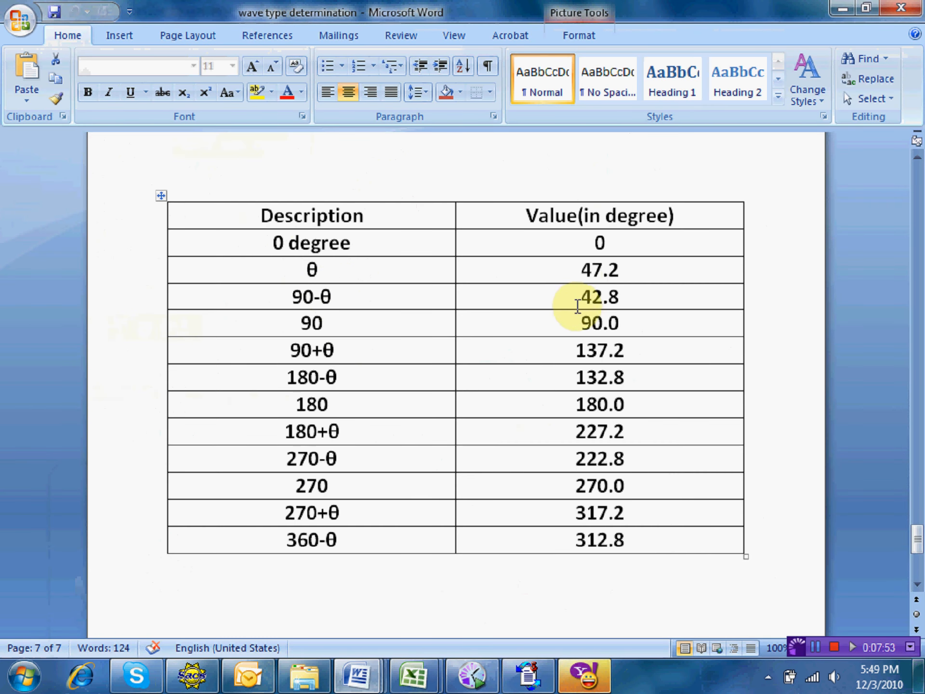
pyautogui.moveTo(581, 266); pyautogui.dragTo(626, 269)
pyautogui.moveTo(564, 295); pyautogui.dragTo(623, 297)
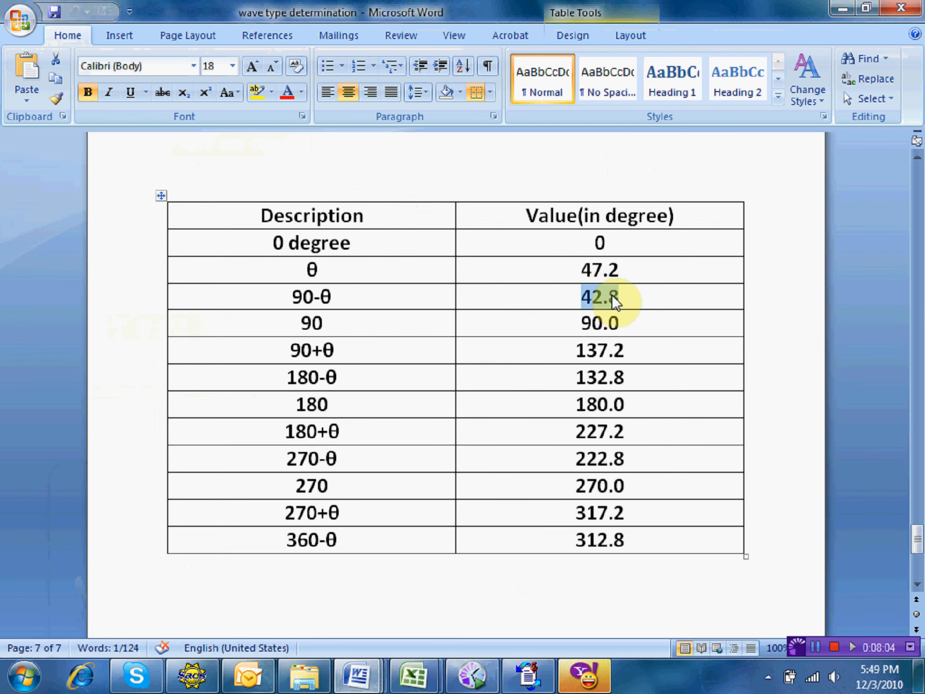
pyautogui.click(842, 8)
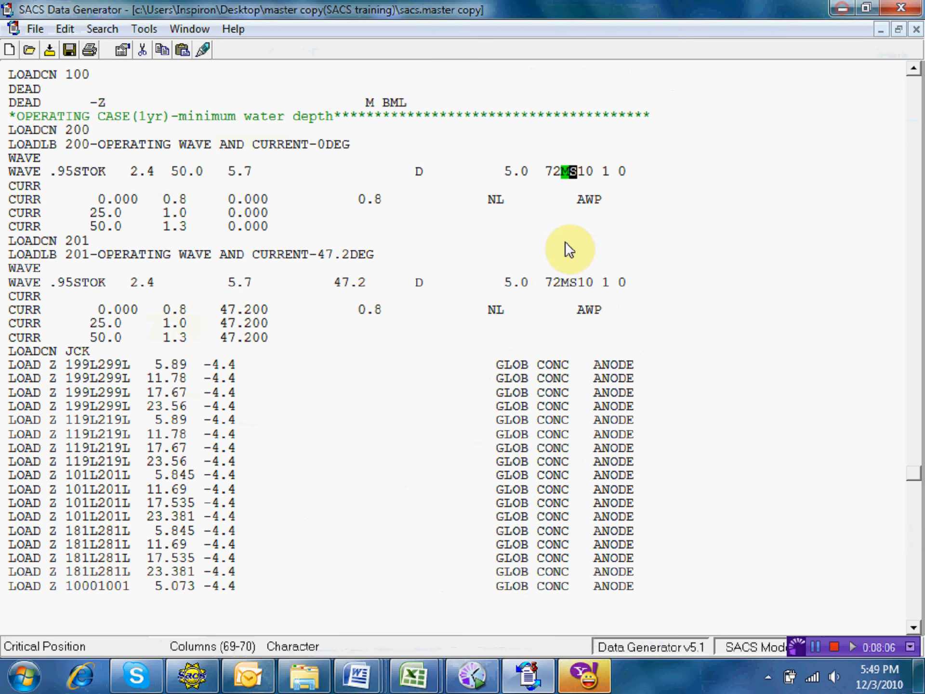
# Duplicate the whole load condition 201 block, from LOADCN 201 through its last CURR line, directly above LOADCN JCK
pyautogui.click(8, 239)
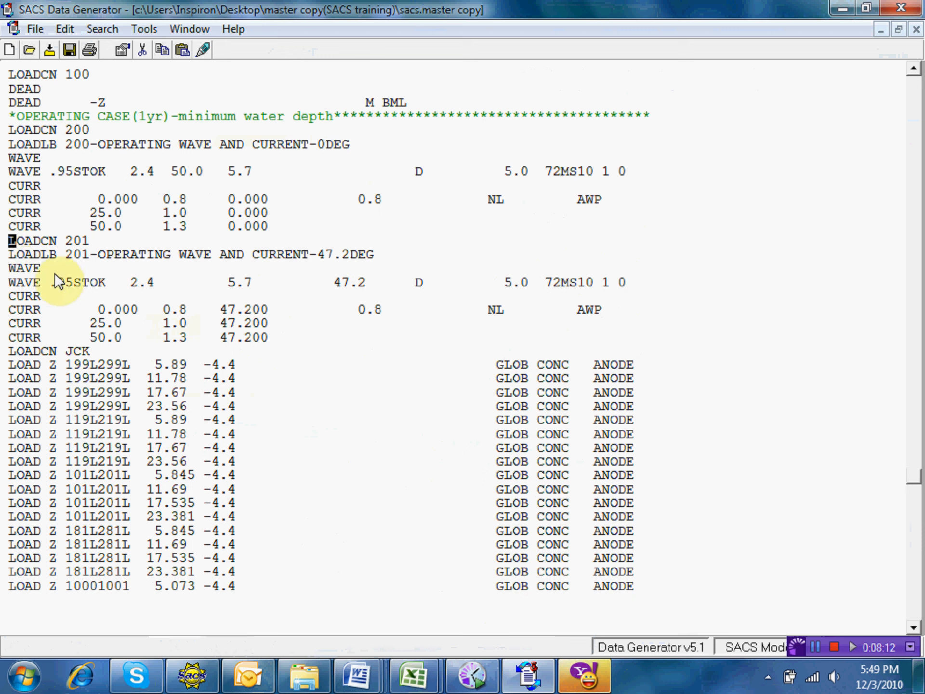
pyautogui.hotkey('shift', 'Down')
pyautogui.hotkey('shift', 'Down')
pyautogui.hotkey('shift', 'Down')
pyautogui.hotkey('shift', 'Down')
pyautogui.hotkey('shift', 'Down')
pyautogui.hotkey('shift', 'Down')
pyautogui.hotkey('shift', 'Down')
pyautogui.hotkey('shift', 'Down')
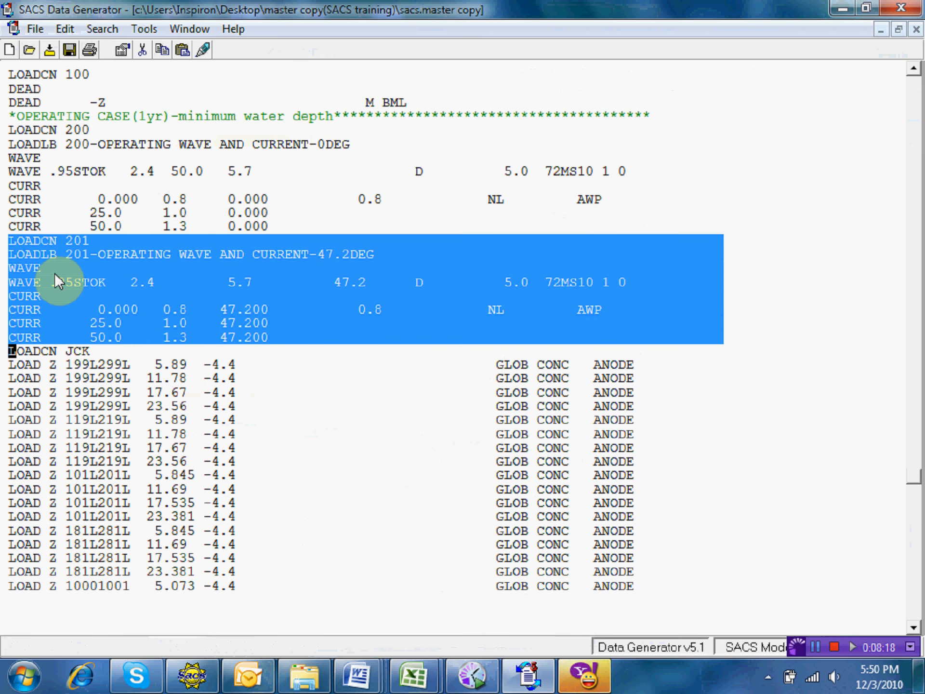
pyautogui.rightClick(193, 272)
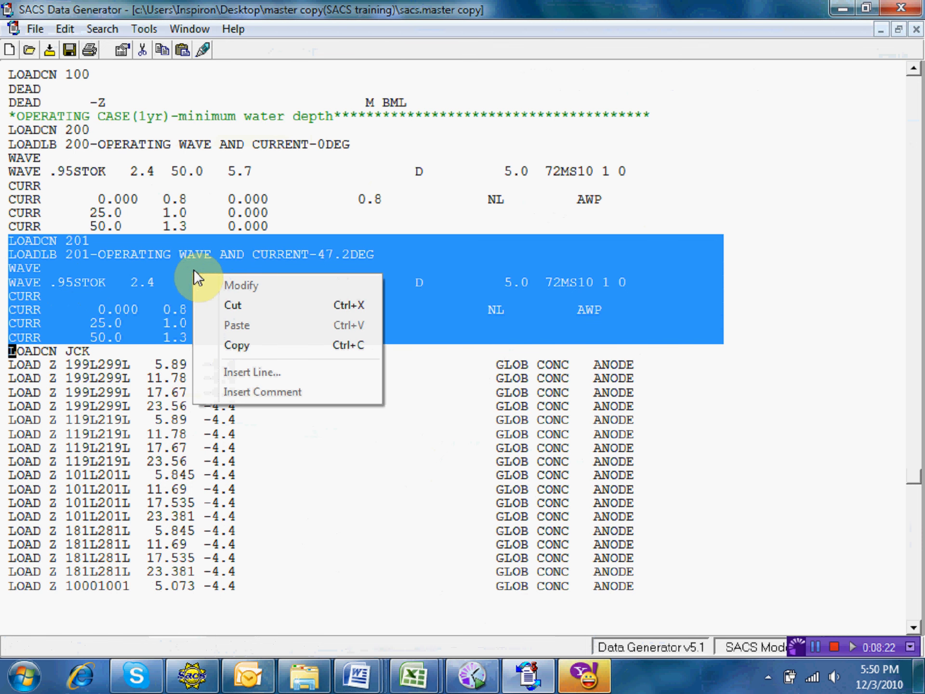
pyautogui.click(240, 345)
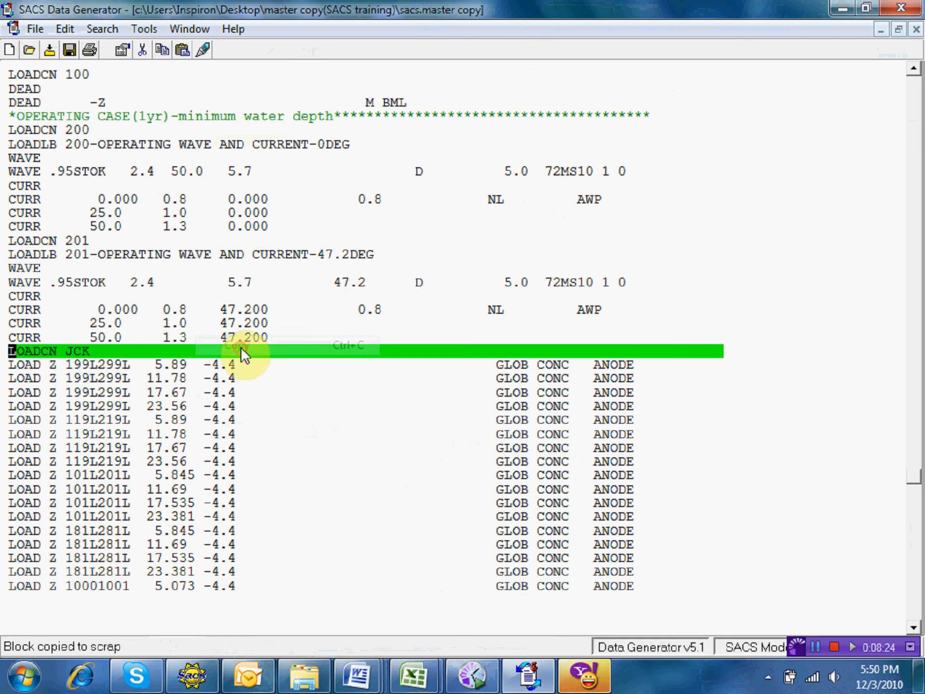
pyautogui.rightClick(13, 352)
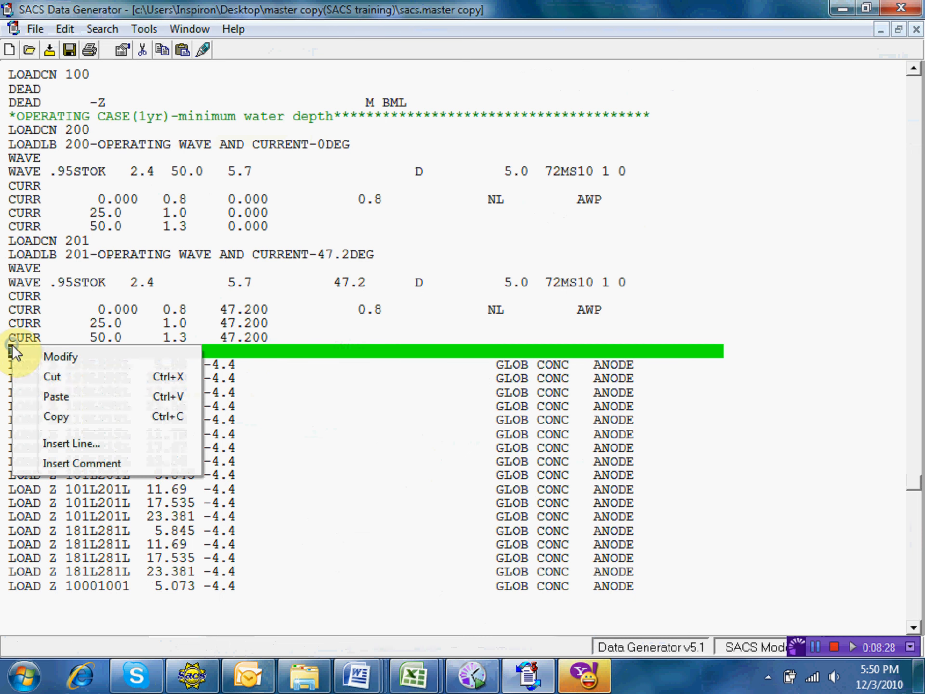
pyautogui.click(61, 395)
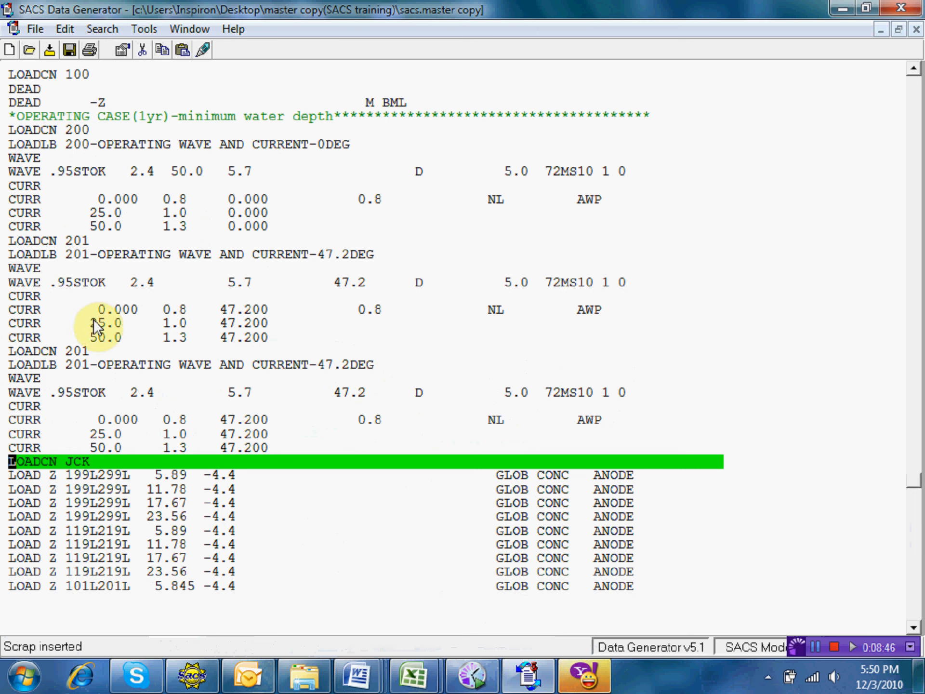
# Renumber the duplicated block to 202 in both its LOADCN and LOADLB lines
pyautogui.click(83, 350)
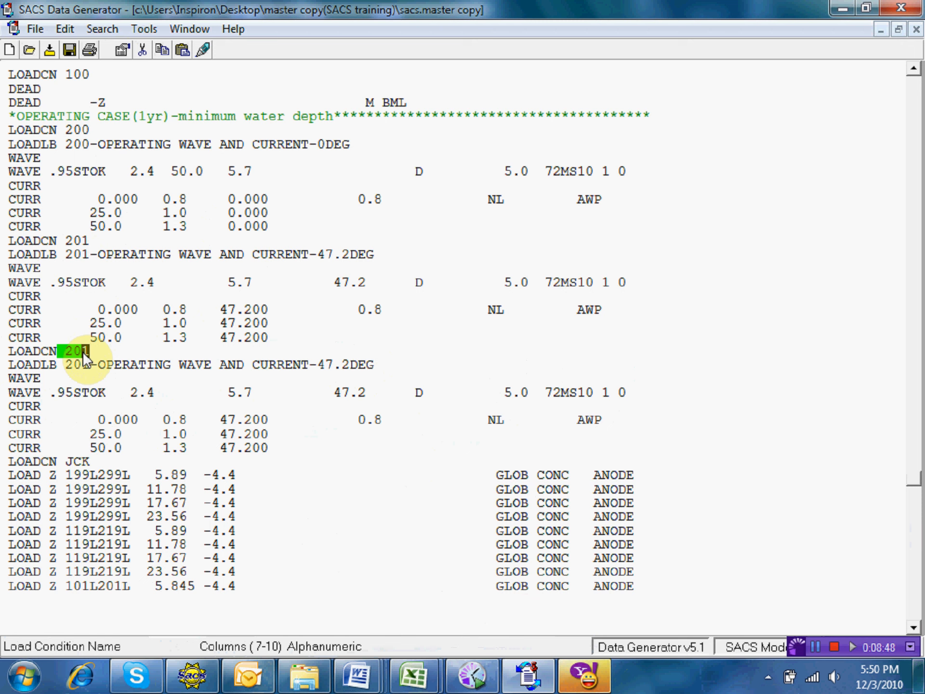
pyautogui.write('202')
pyautogui.click(86, 365)
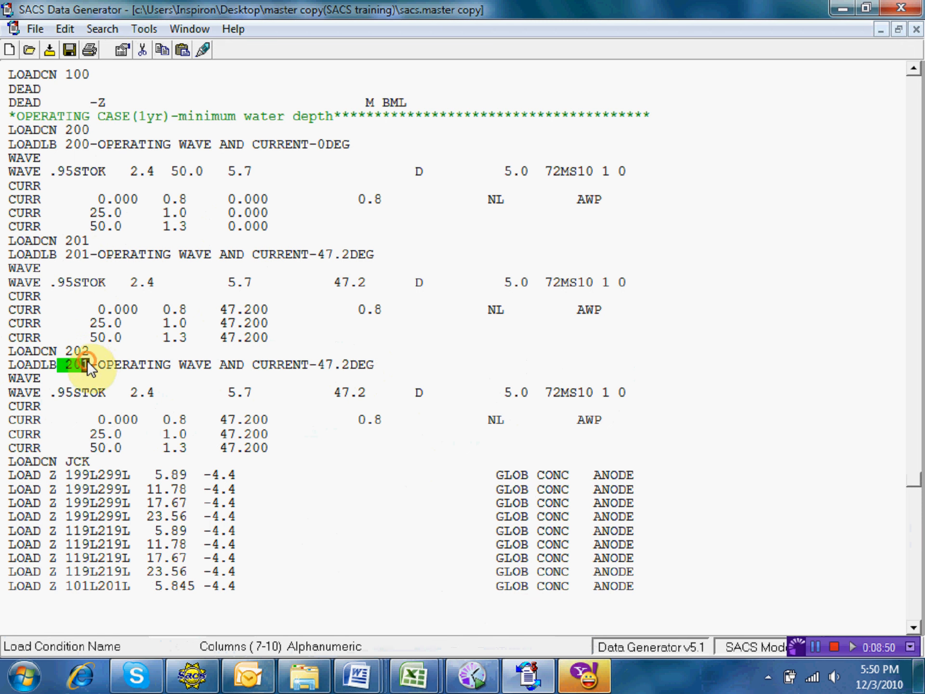
pyautogui.write('202')
pyautogui.press('Tab')
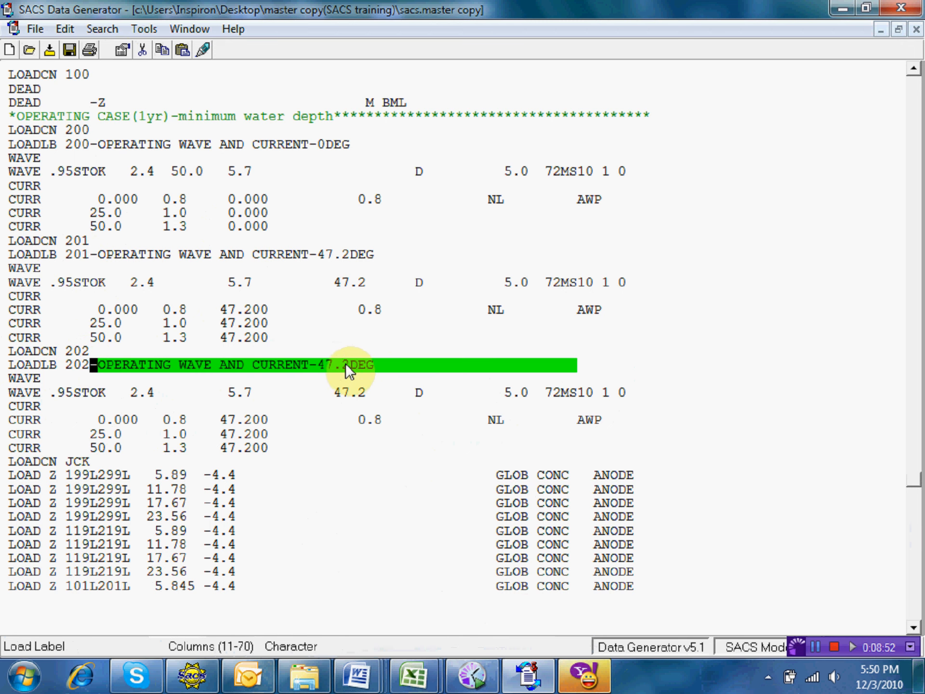
# Set the current direction in load condition 201's three CURR lines to 42.8 degrees, consulting the direction table in "wave type determination"
pyautogui.click(329, 254)
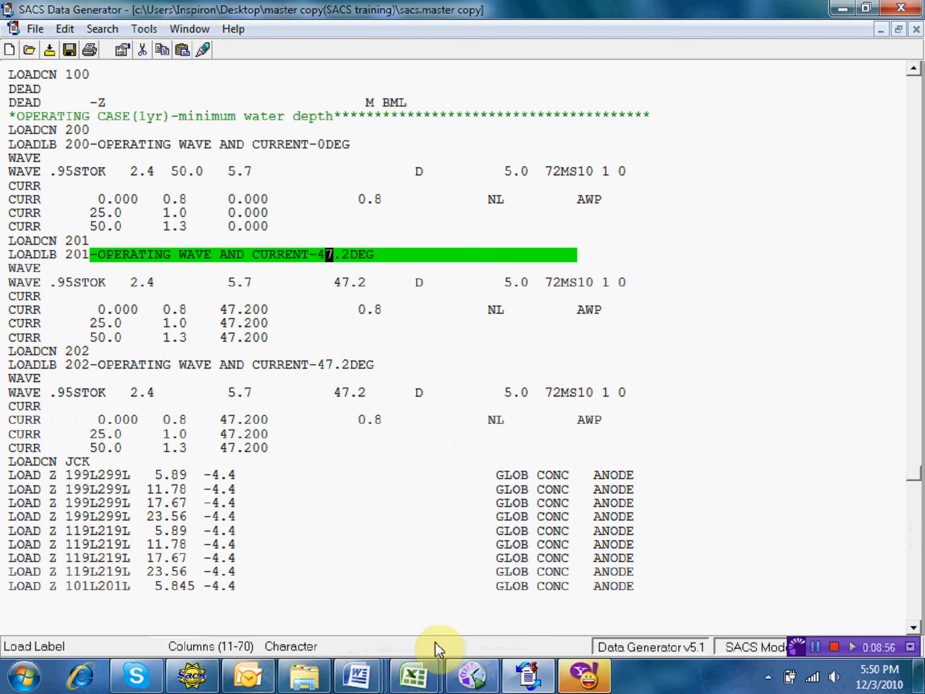
pyautogui.click(366, 664)
pyautogui.click(506, 546)
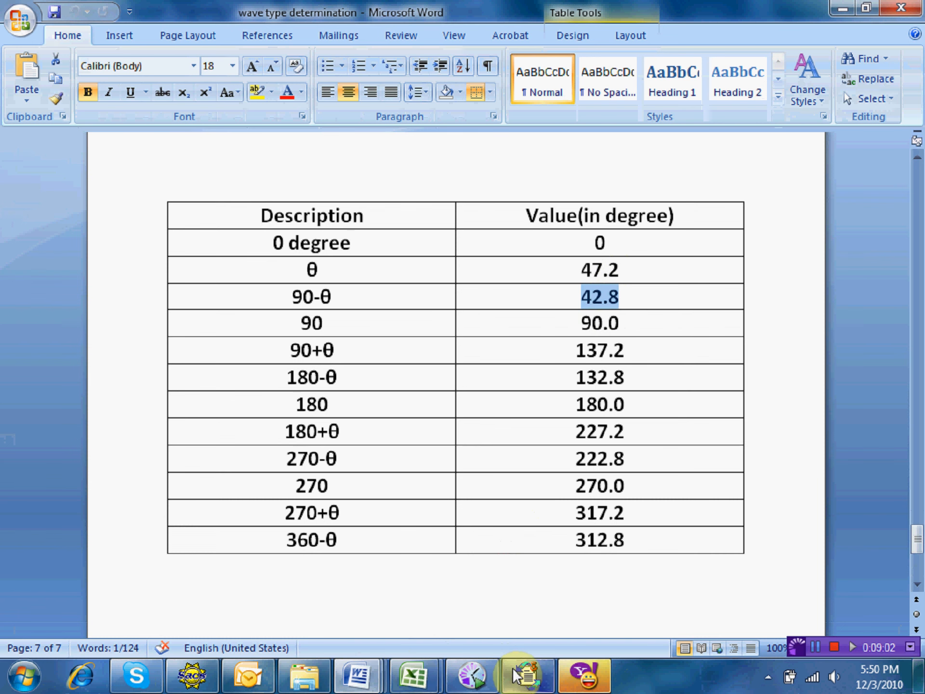
pyautogui.click(527, 674)
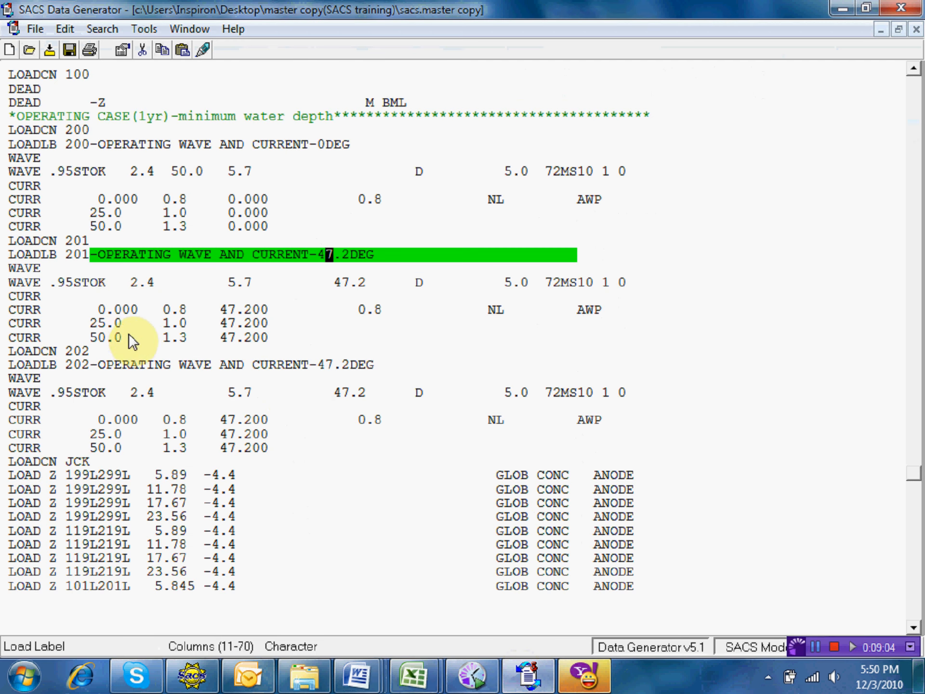
pyautogui.click(232, 309)
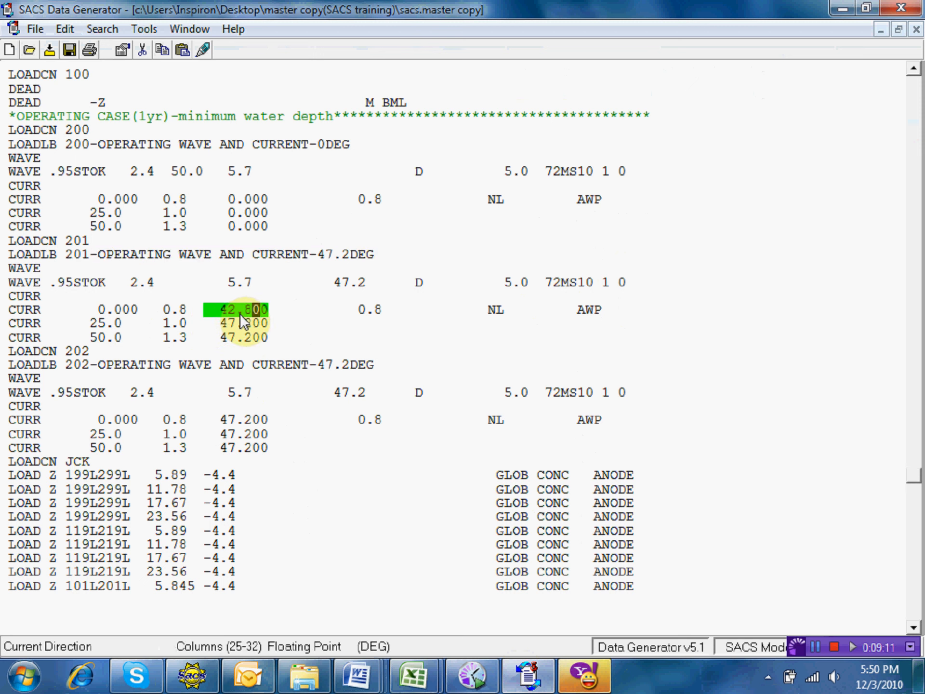
pyautogui.click(238, 320)
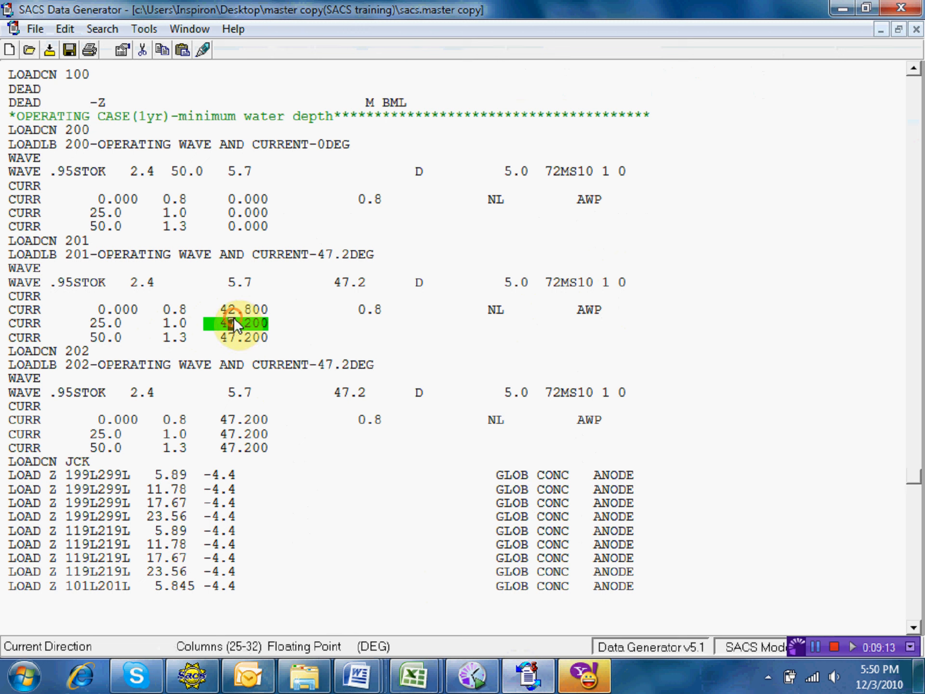
pyautogui.press('Right')
pyautogui.write('8')
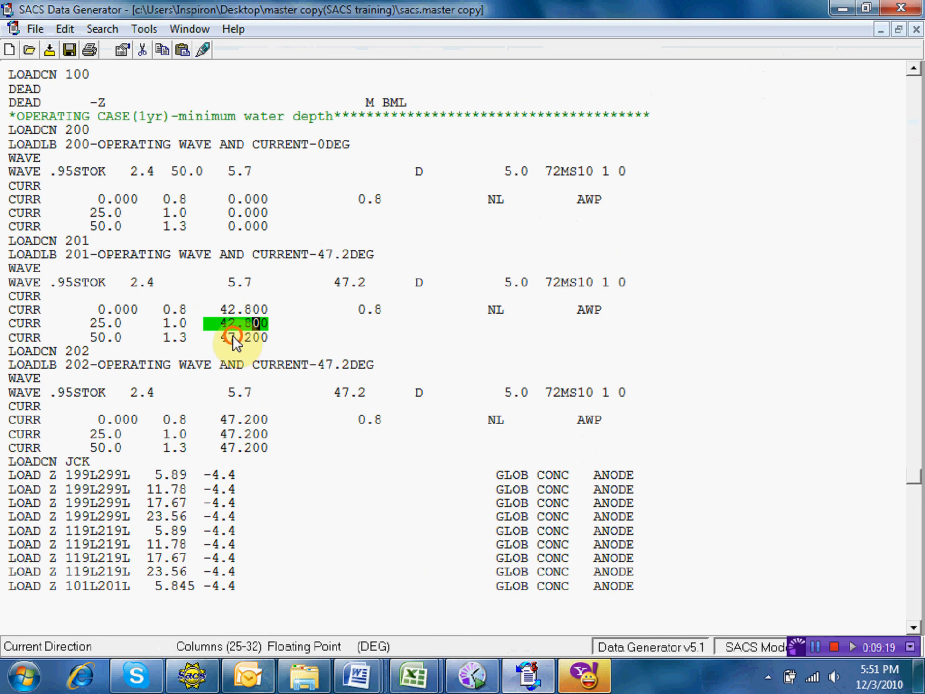
pyautogui.click(231, 334)
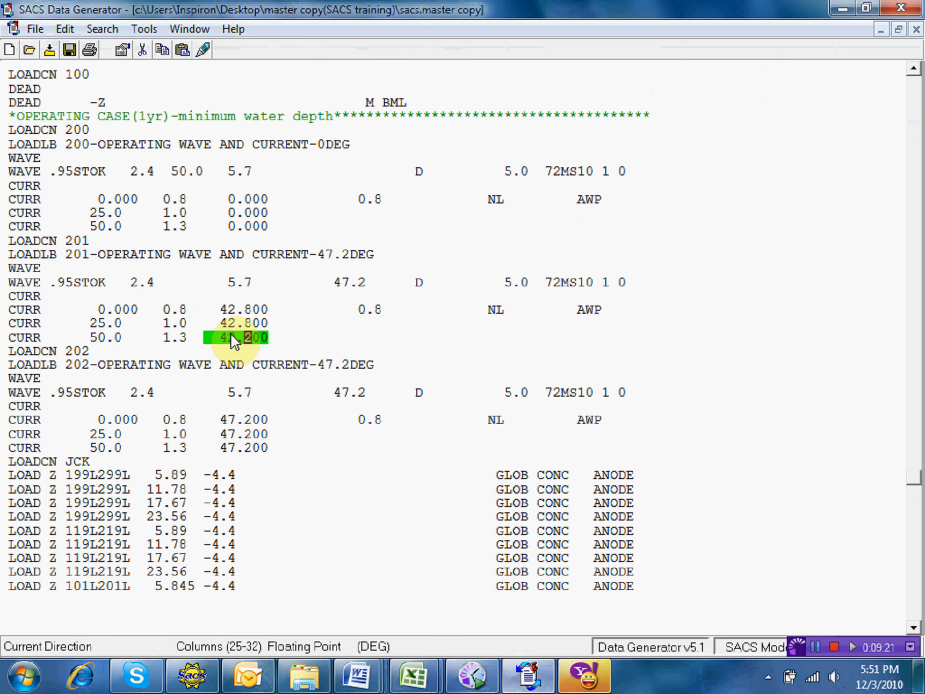
pyautogui.write('2.8')
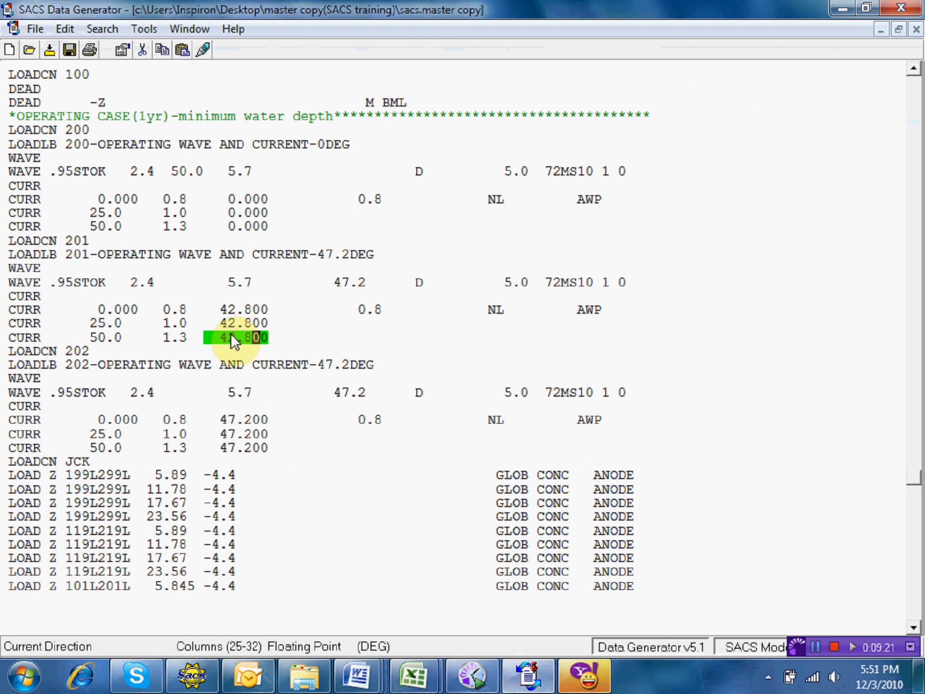
# Set load condition 201's wave direction to 42.8 degrees and change its load label ending to 42.8DEG
pyautogui.click(346, 281)
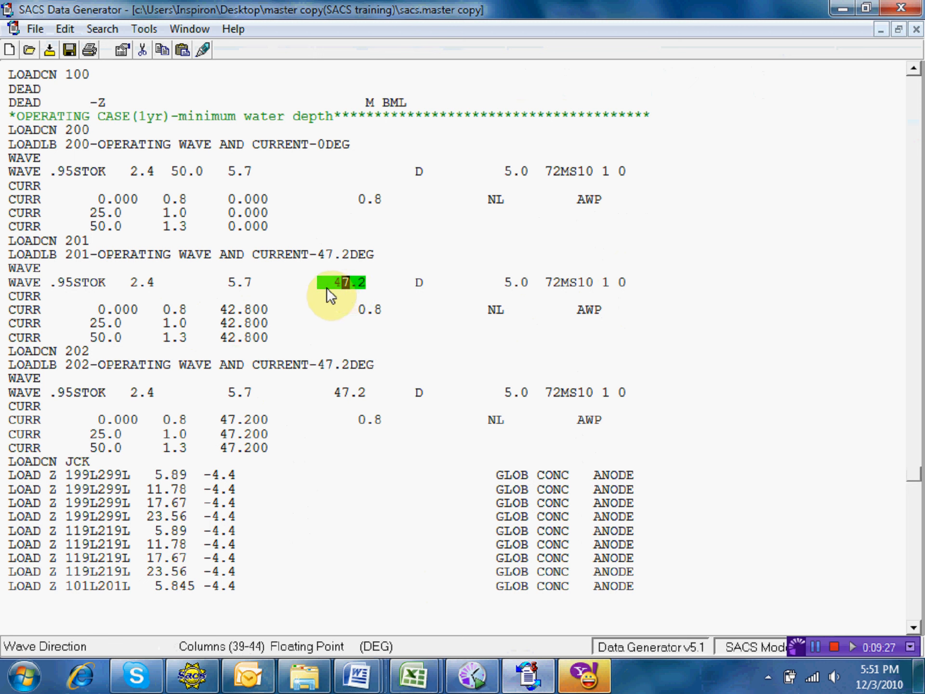
pyautogui.write('2.8')
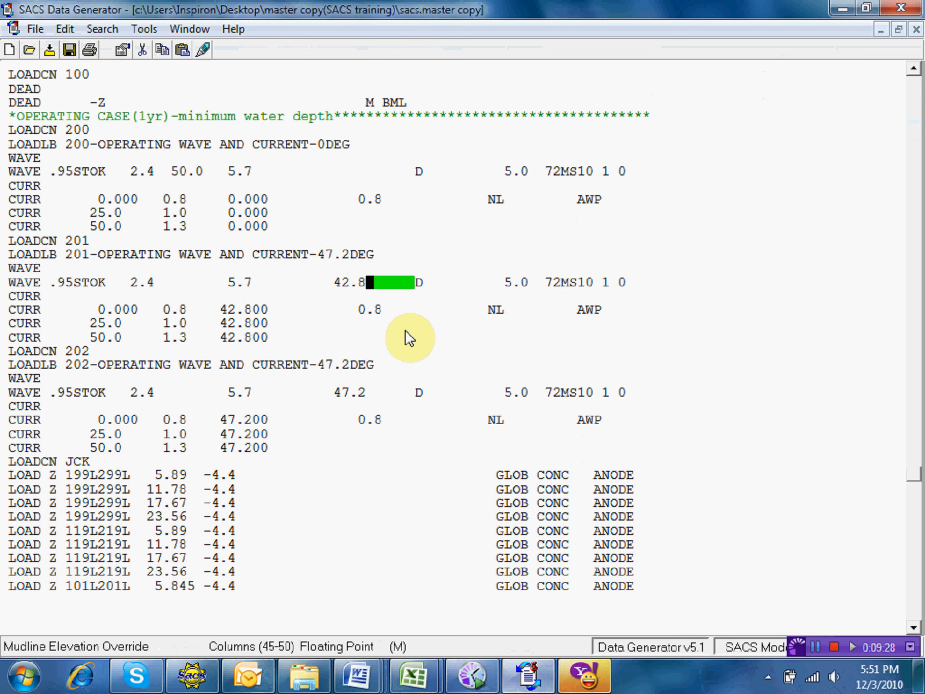
pyautogui.click(329, 253)
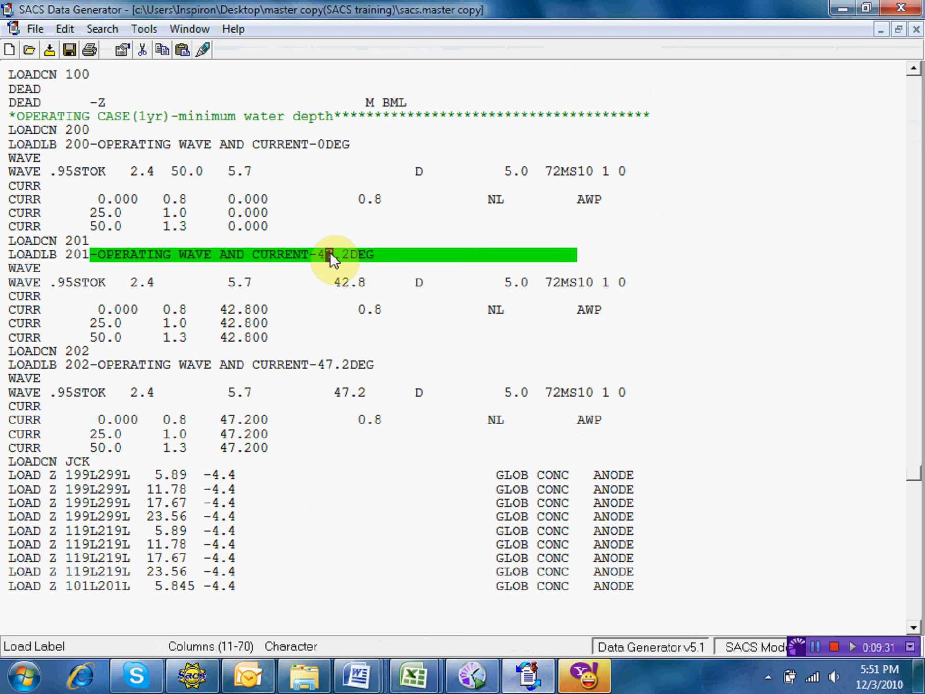
pyautogui.write('2.')
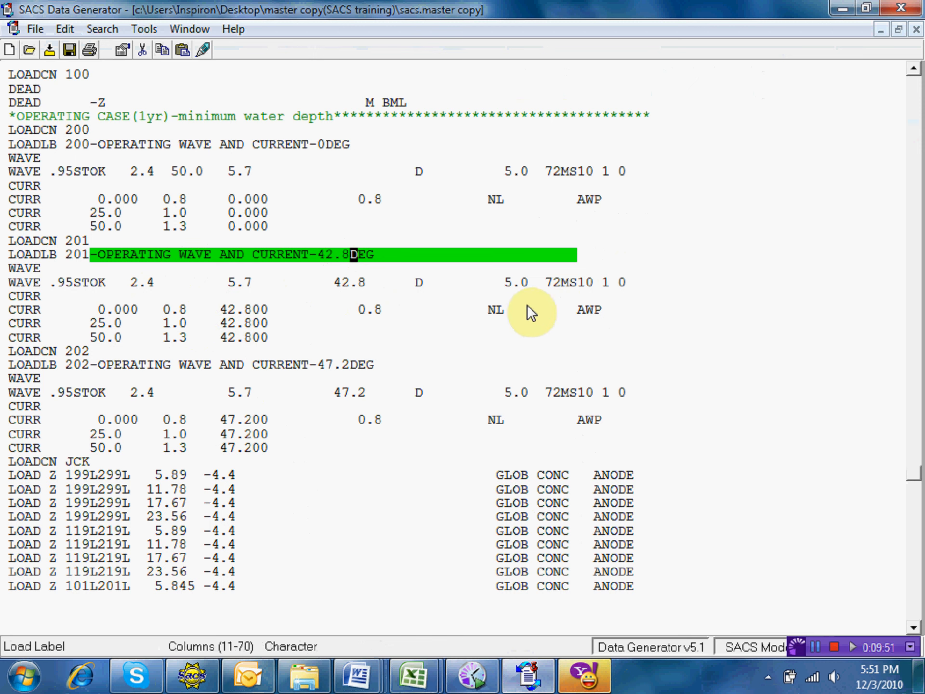
# Set the critical position of load condition 201's wave to MM in its crest position parameters
pyautogui.click(573, 283)
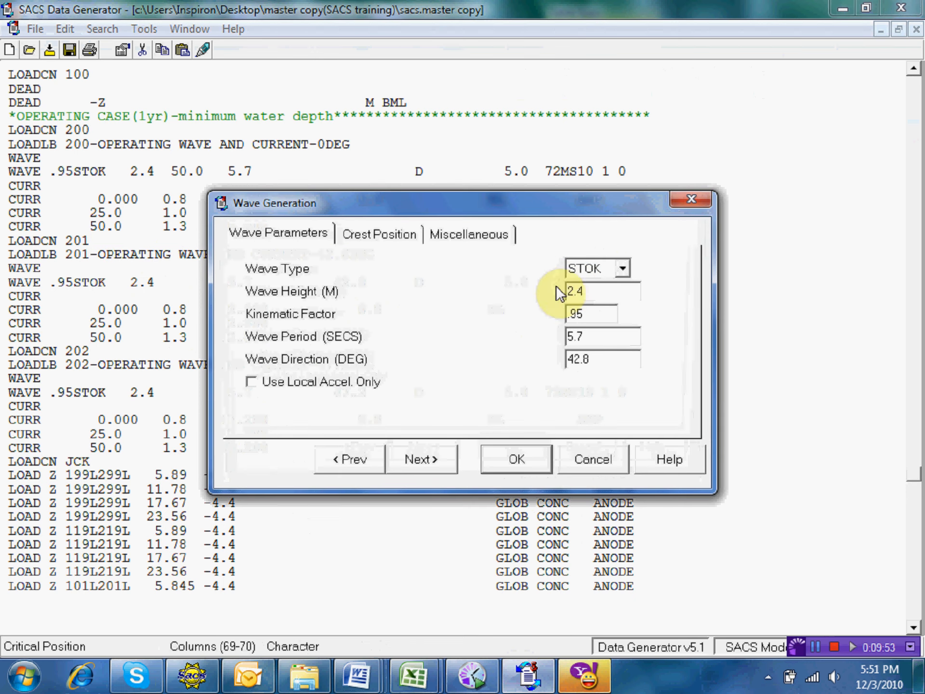
pyautogui.moveTo(502, 204); pyautogui.dragTo(528, 145)
pyautogui.click(432, 183)
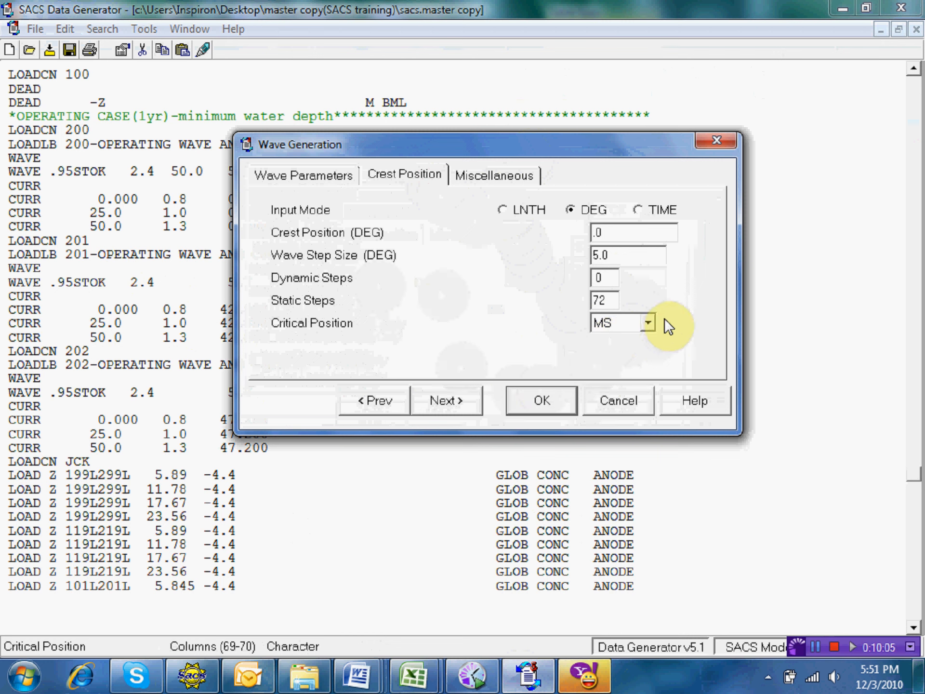
pyautogui.click(648, 322)
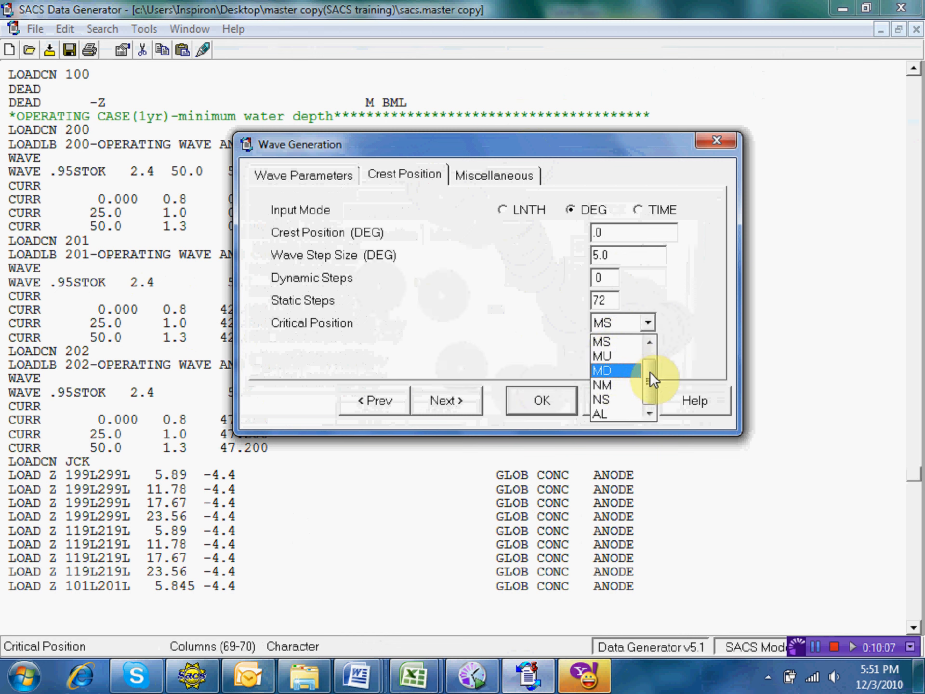
pyautogui.click(650, 343)
pyautogui.click(603, 343)
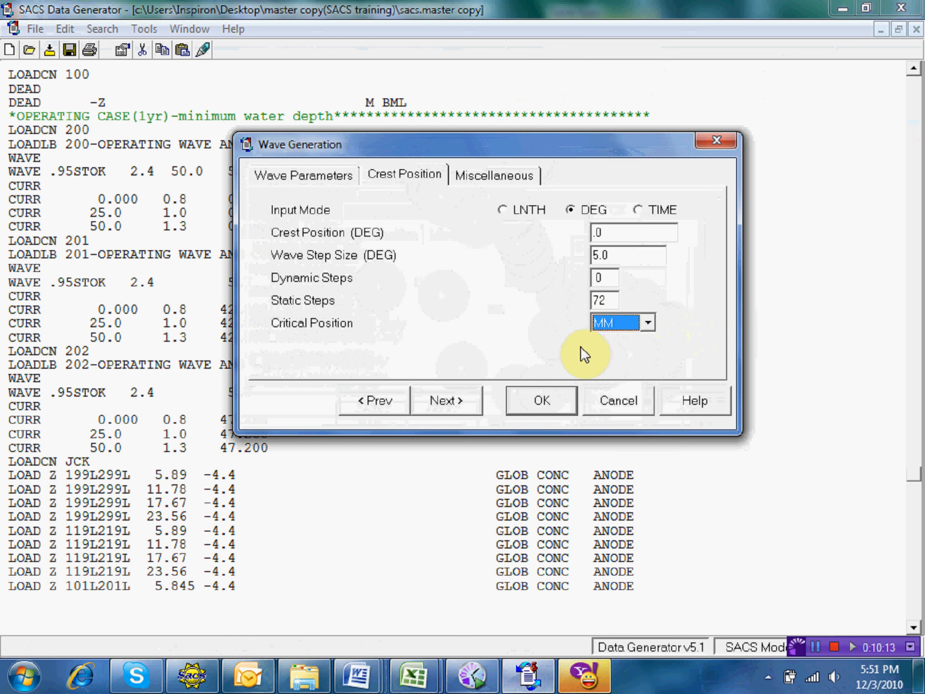
pyautogui.click(541, 398)
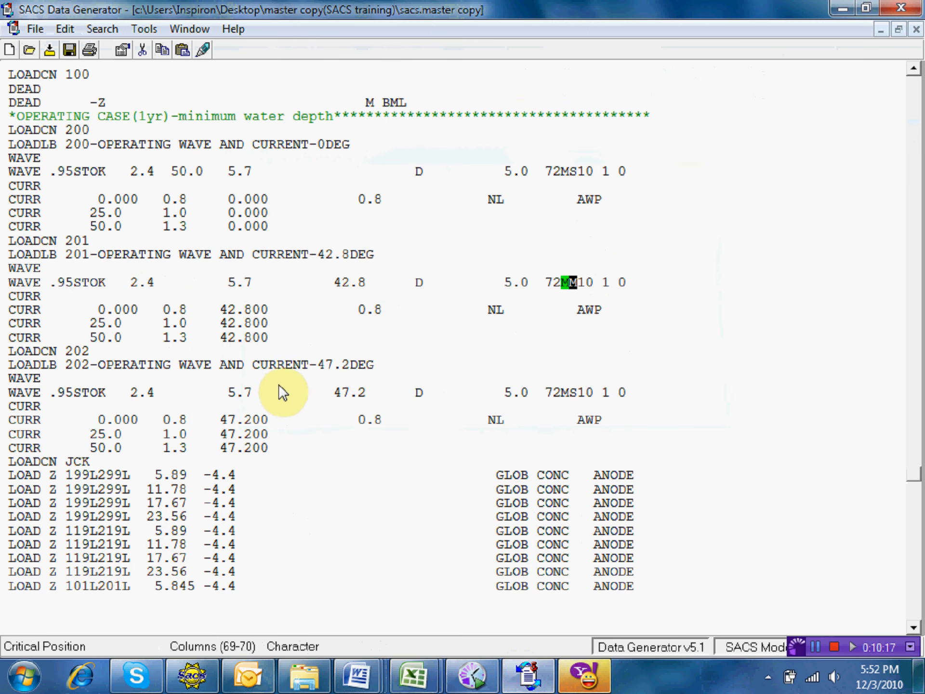
# Set the critical position of load condition 202's wave to MM in its crest position parameters
pyautogui.click(571, 391)
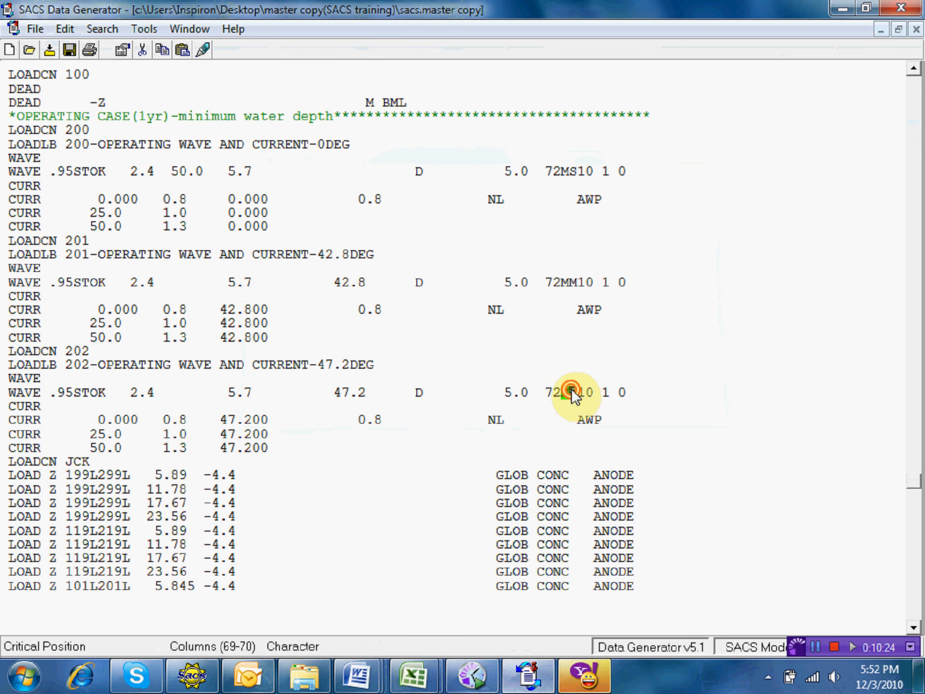
pyautogui.doubleClick(571, 390)
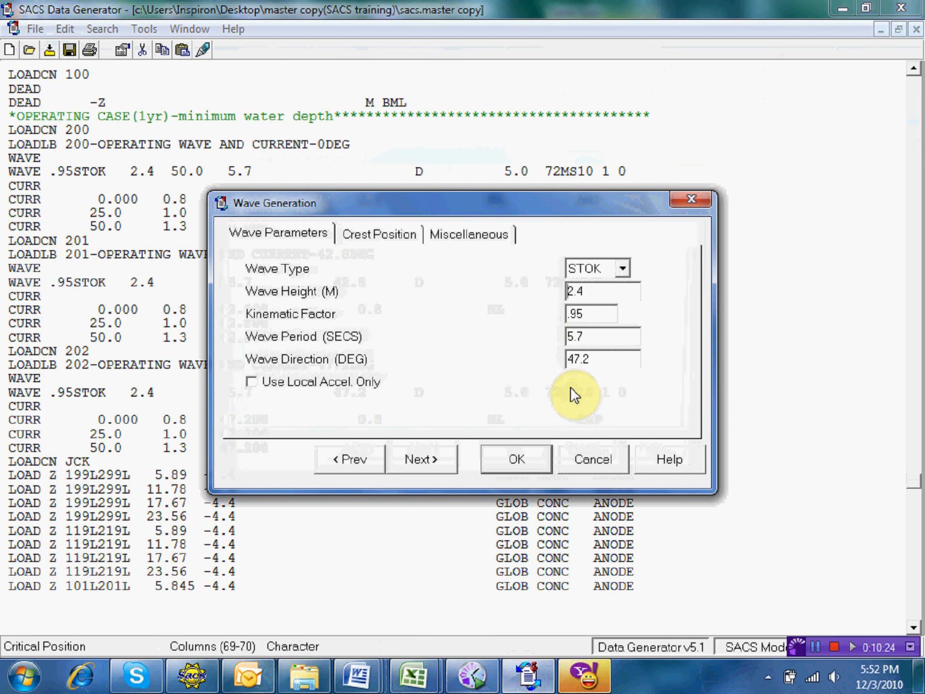
pyautogui.click(412, 234)
pyautogui.click(619, 381)
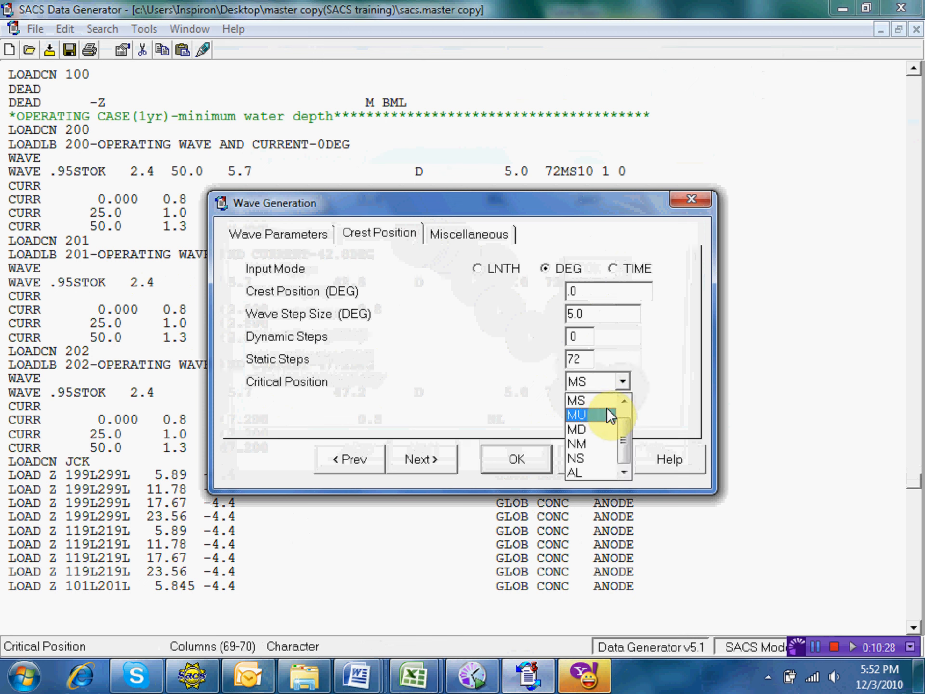
pyautogui.moveTo(622, 428); pyautogui.dragTo(623, 401)
pyautogui.click(605, 400)
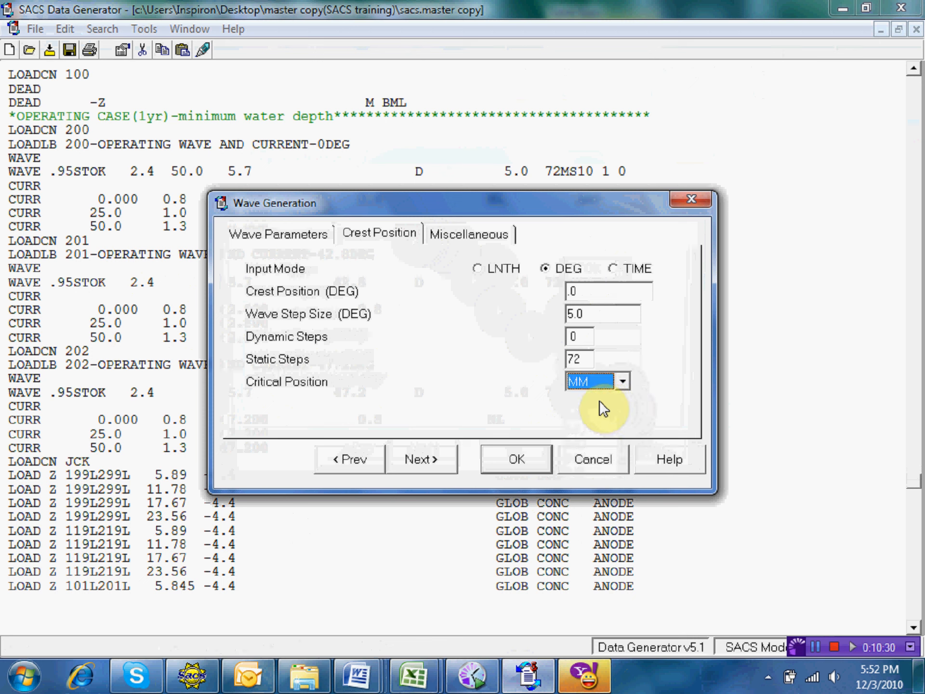
pyautogui.click(532, 462)
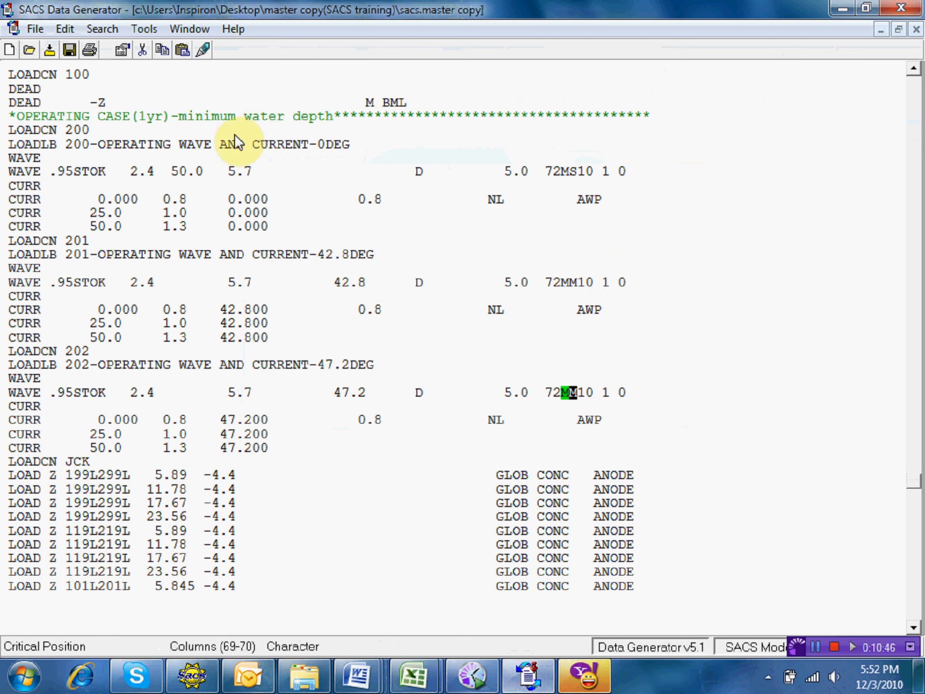
# Set the still water depth override of load condition 201's wave to 50.0 m in its Wave Generation parameters
pyautogui.click(175, 283)
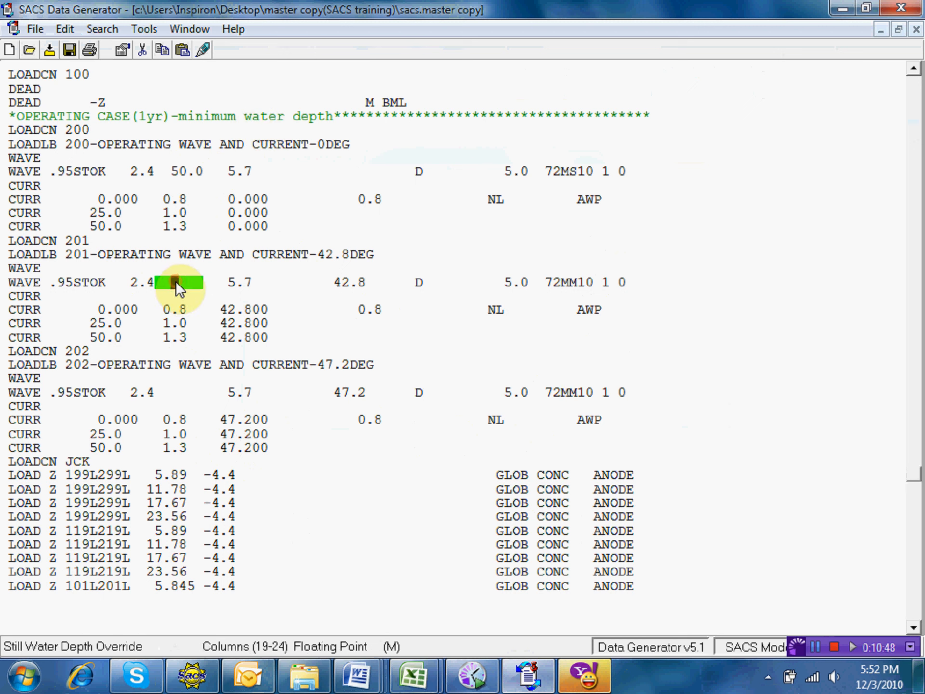
pyautogui.doubleClick(173, 281)
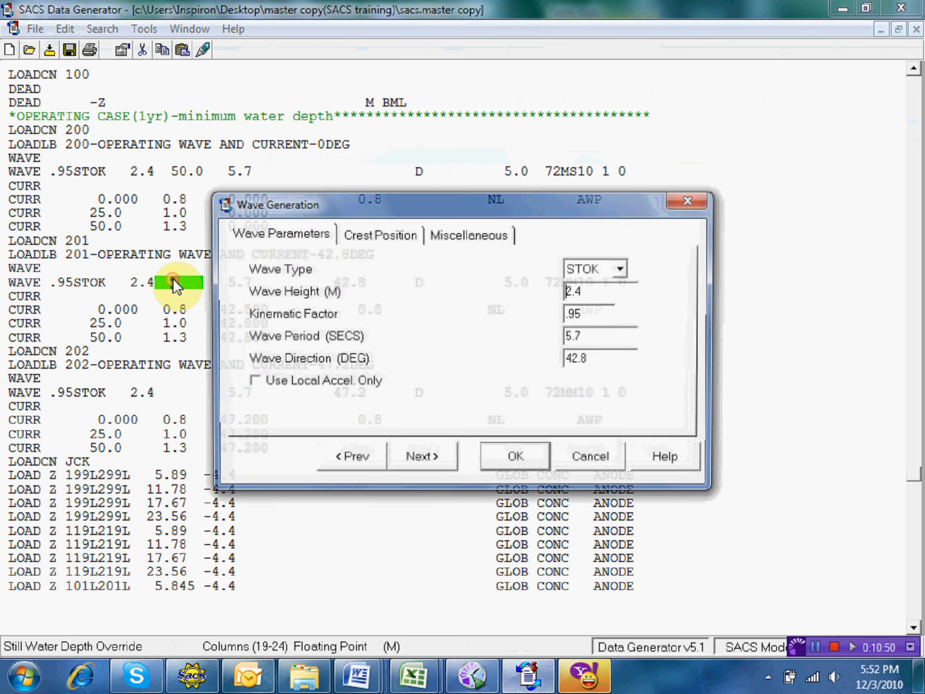
pyautogui.click(386, 241)
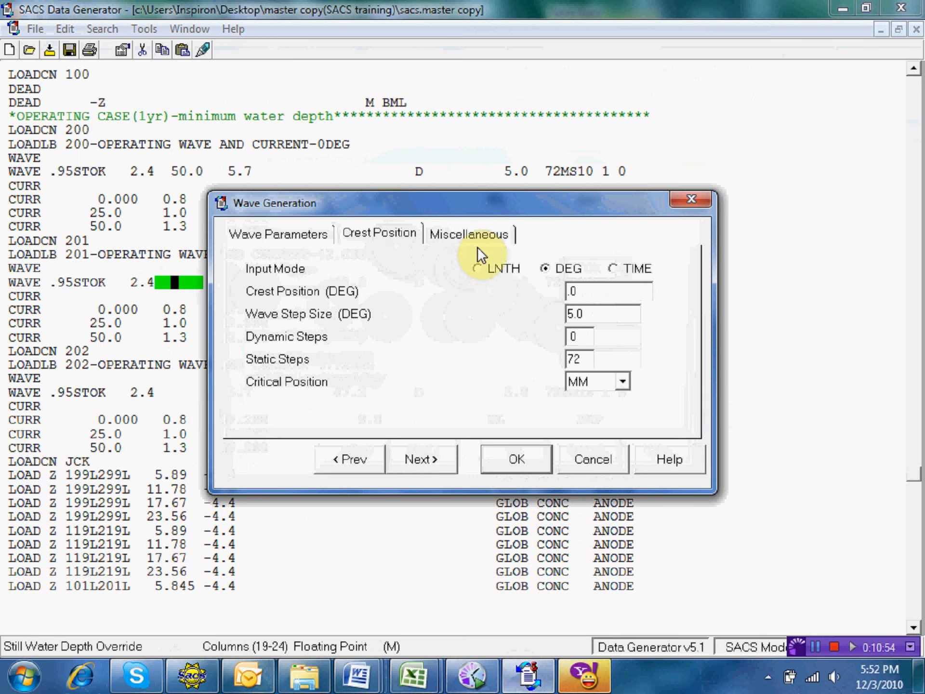
pyautogui.click(470, 236)
pyautogui.doubleClick(574, 268)
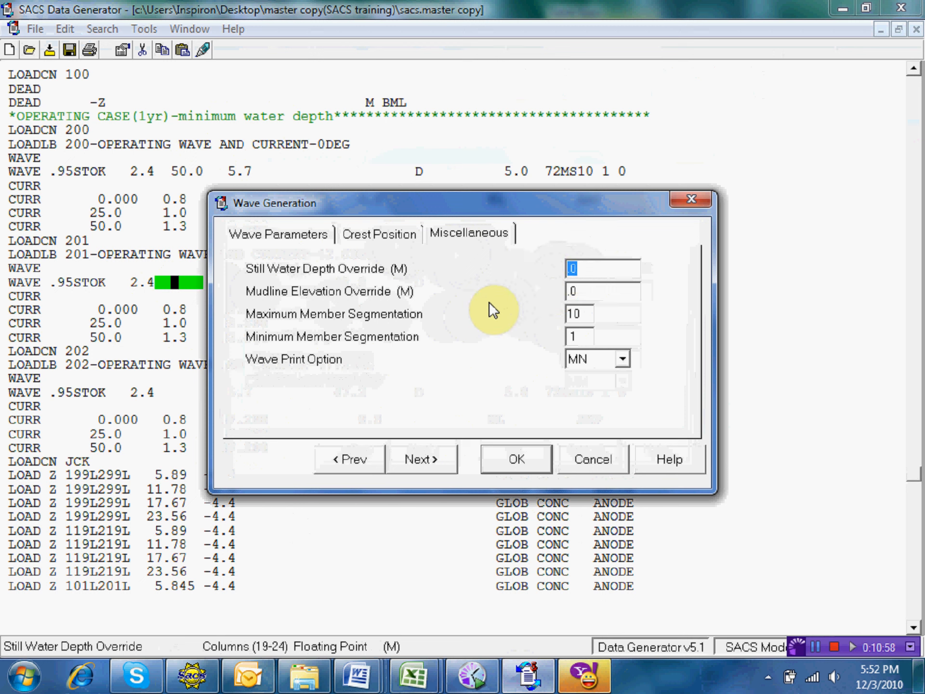
pyautogui.write('50')
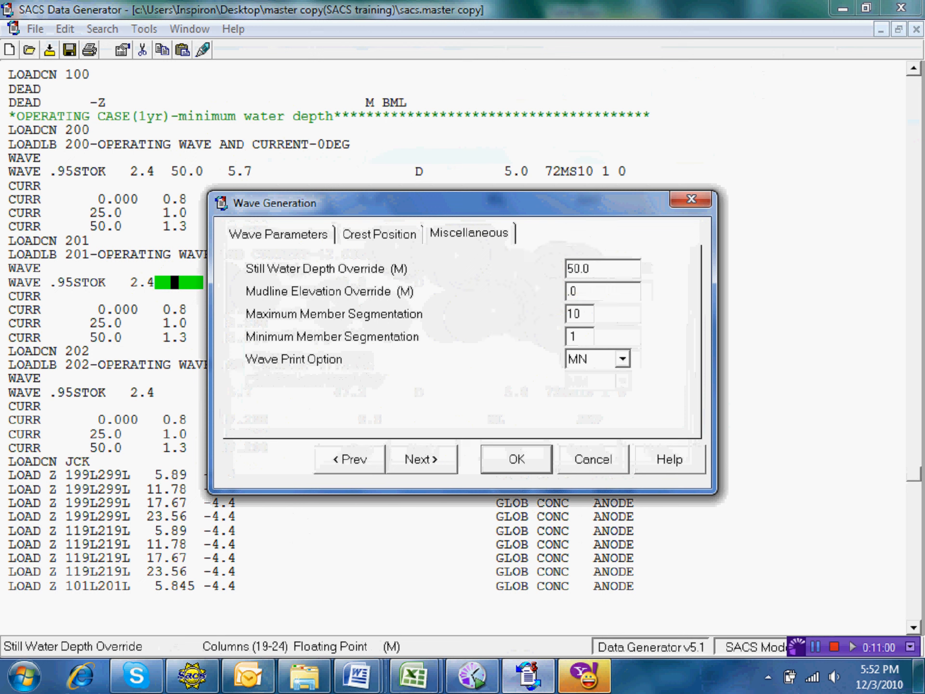
pyautogui.write('.0')
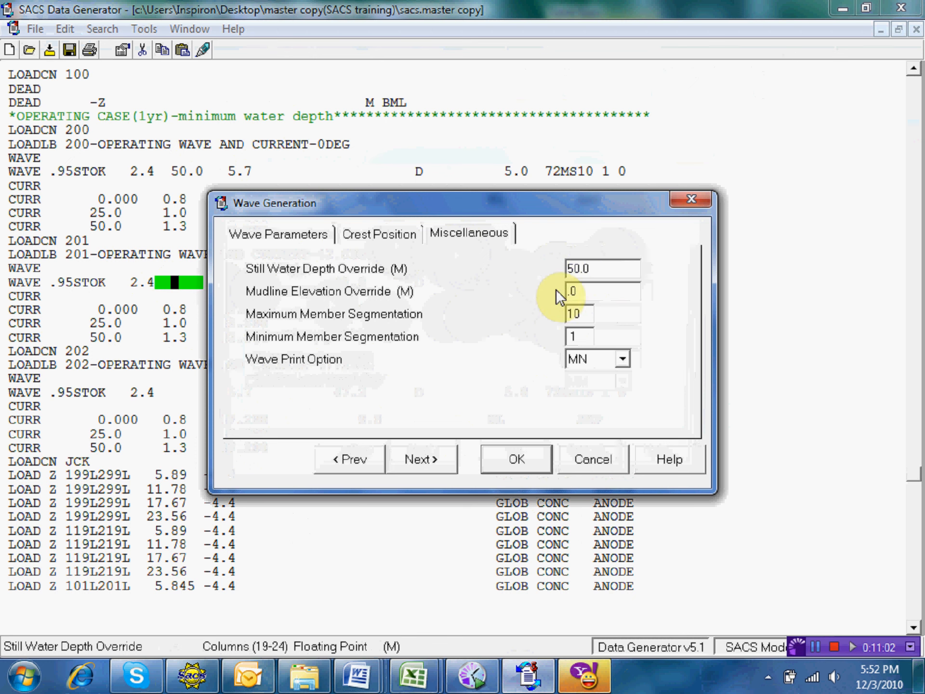
pyautogui.moveTo(241, 203); pyautogui.dragTo(365, 243)
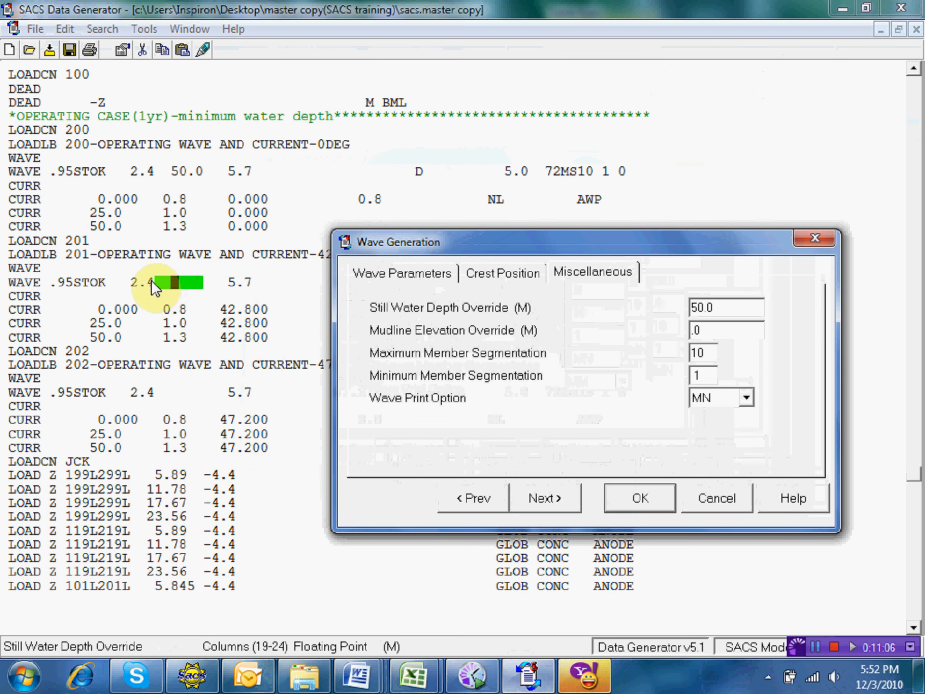
pyautogui.click(707, 307)
pyautogui.press('BackSpace')
pyautogui.press('BackSpace')
pyautogui.write('.0')
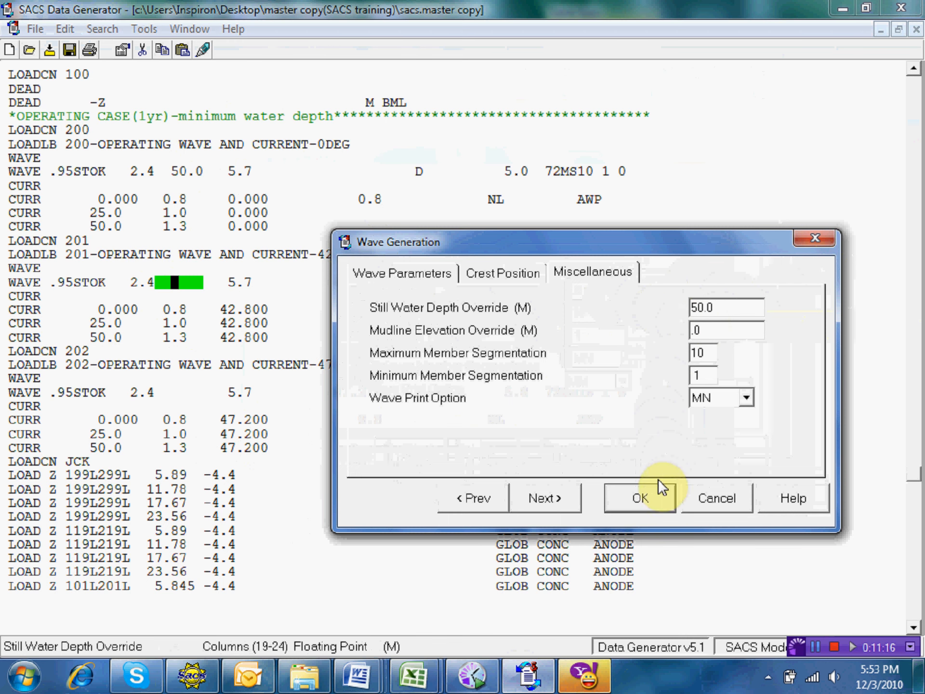
pyautogui.click(643, 496)
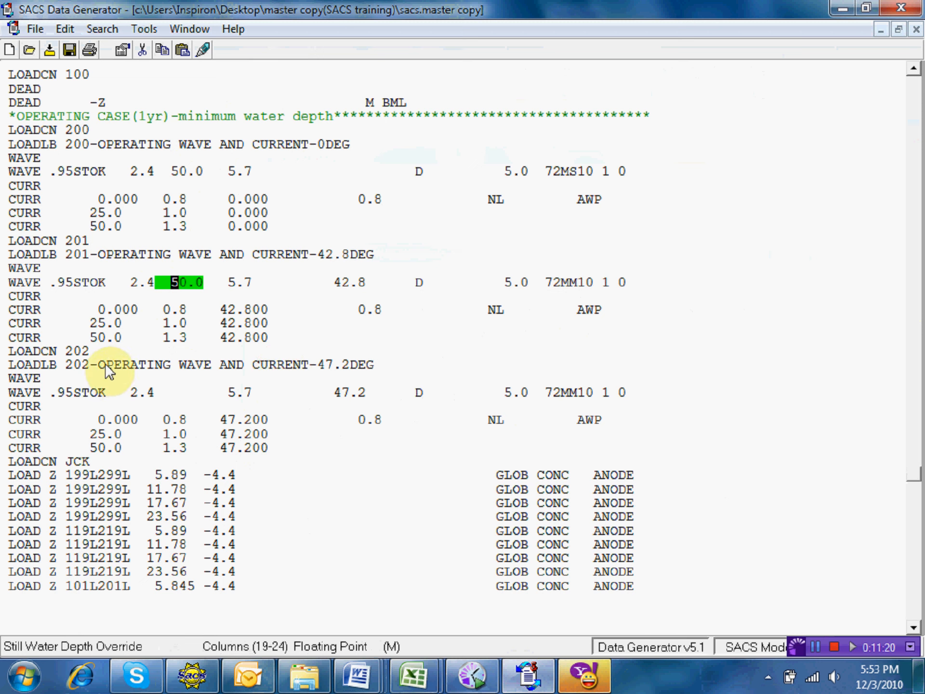
# Set the still water depth override of load condition 202's wave to 50.0 m and save the model file
pyautogui.doubleClick(172, 391)
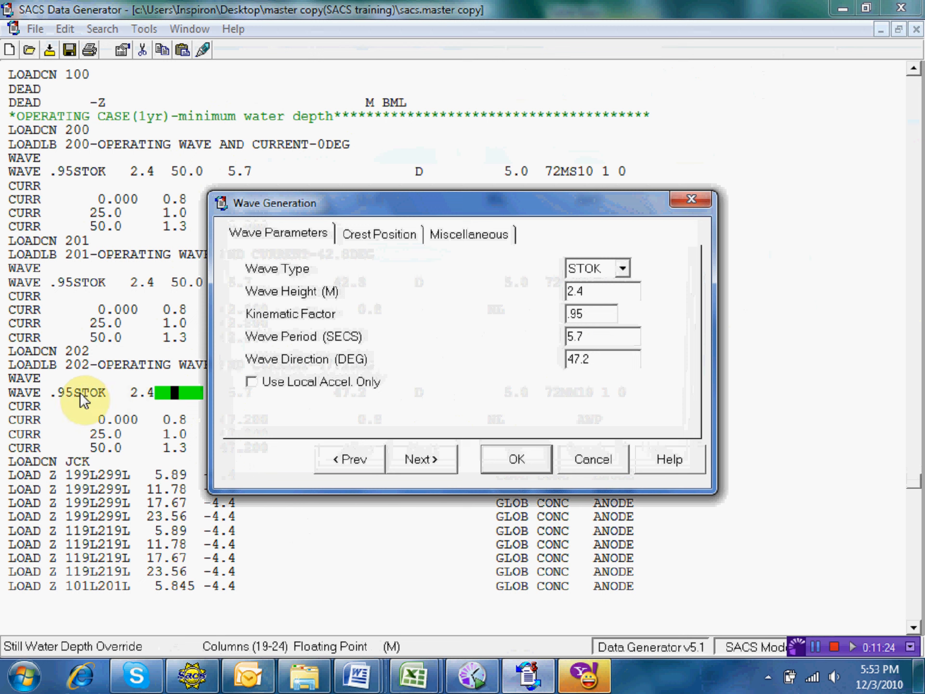
pyautogui.click(450, 234)
pyautogui.doubleClick(576, 268)
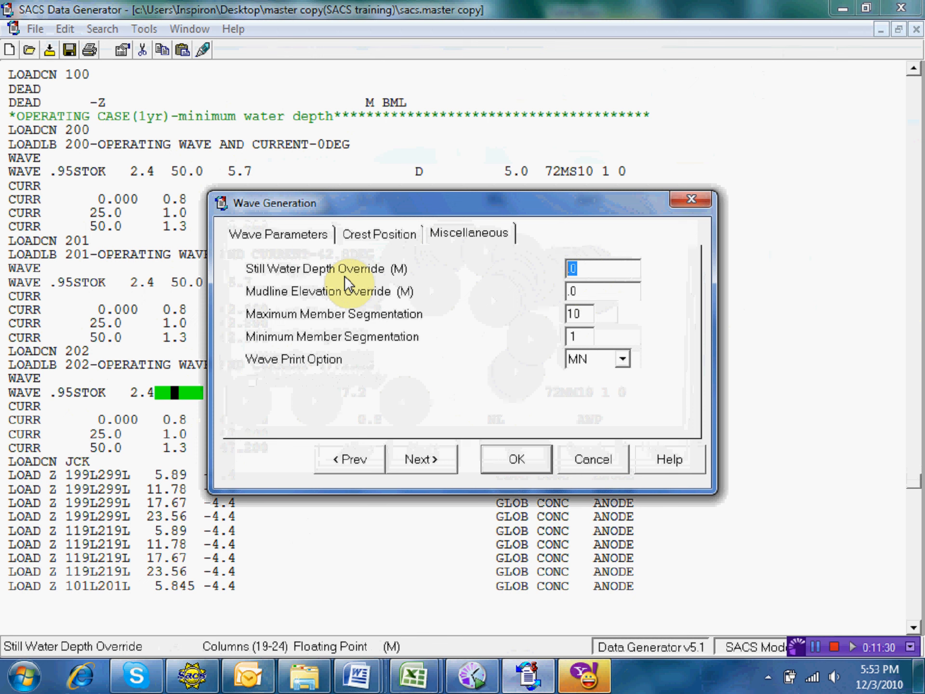
pyautogui.write('50.0')
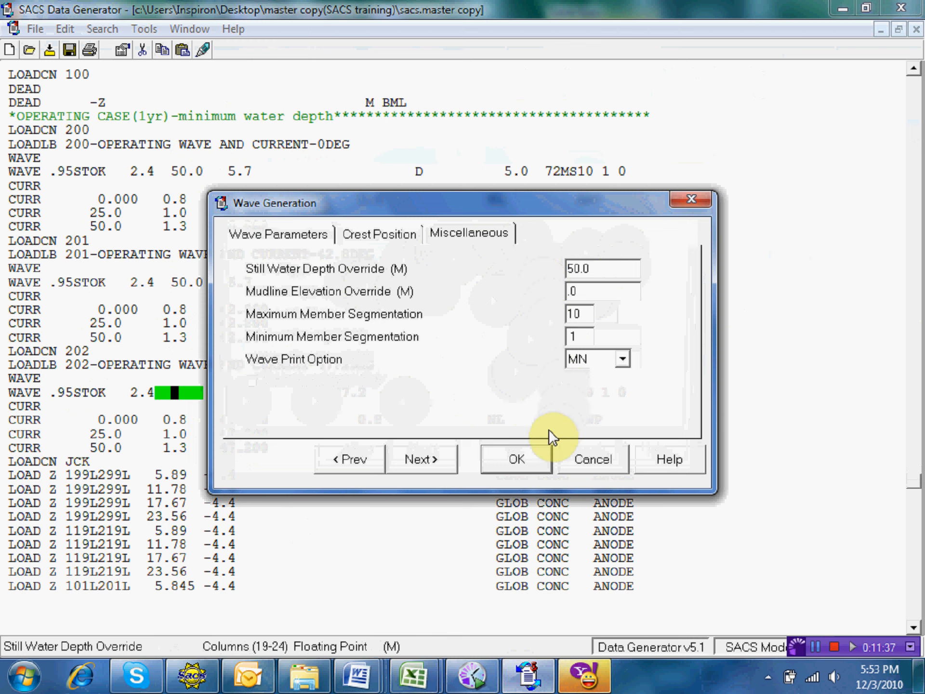
pyautogui.click(522, 459)
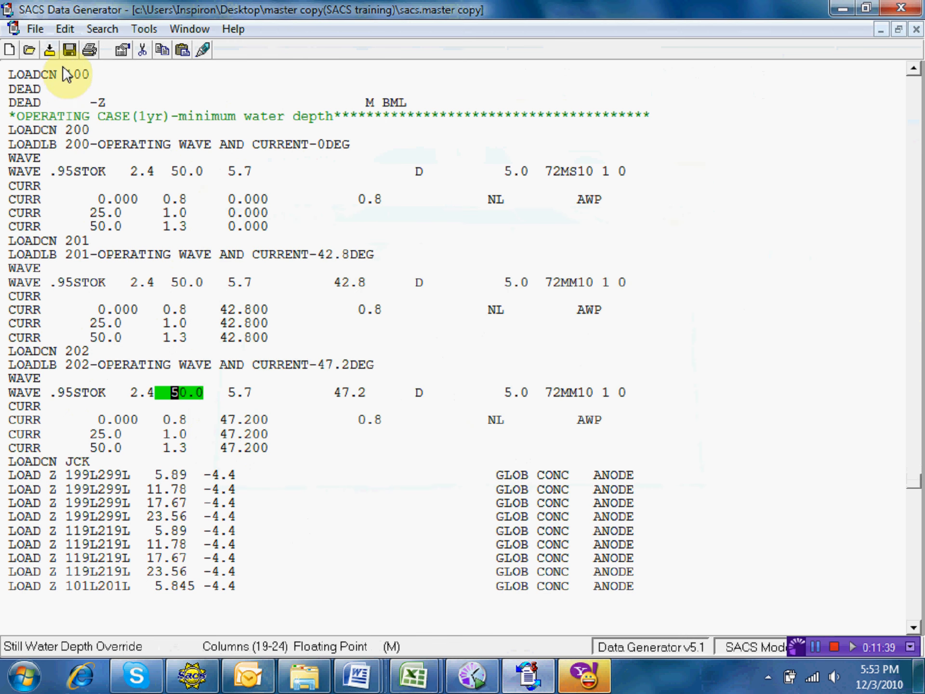
pyautogui.click(67, 50)
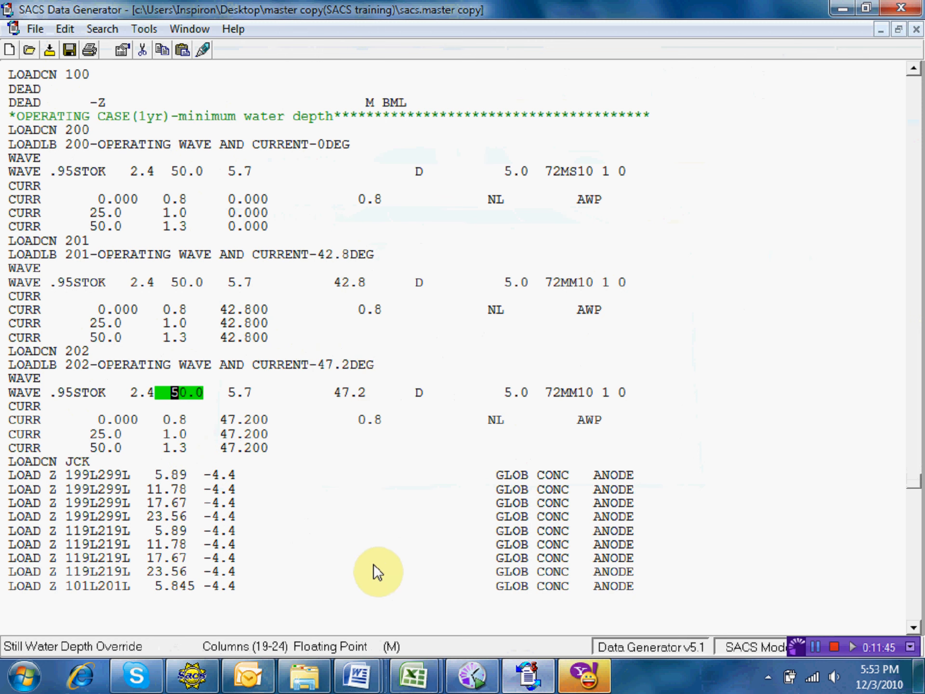
# Consult the direction table in the Word document "wave type determination" for the 90-degree wave direction, then return to SACS Data Generator
pyautogui.moveTo(358, 677)
pyautogui.click(513, 568)
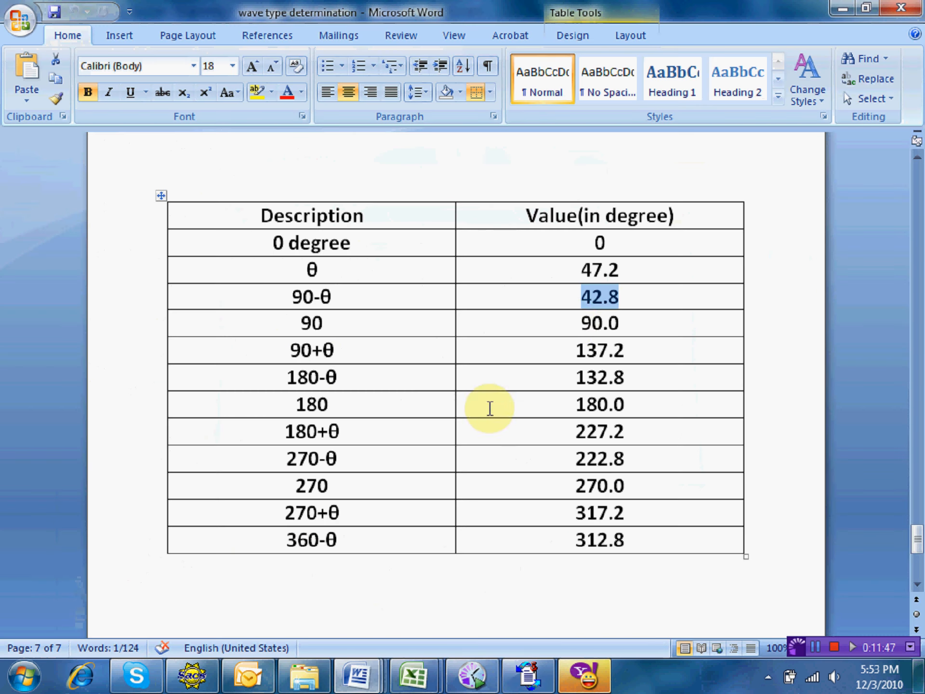
pyautogui.moveTo(575, 318); pyautogui.dragTo(630, 319)
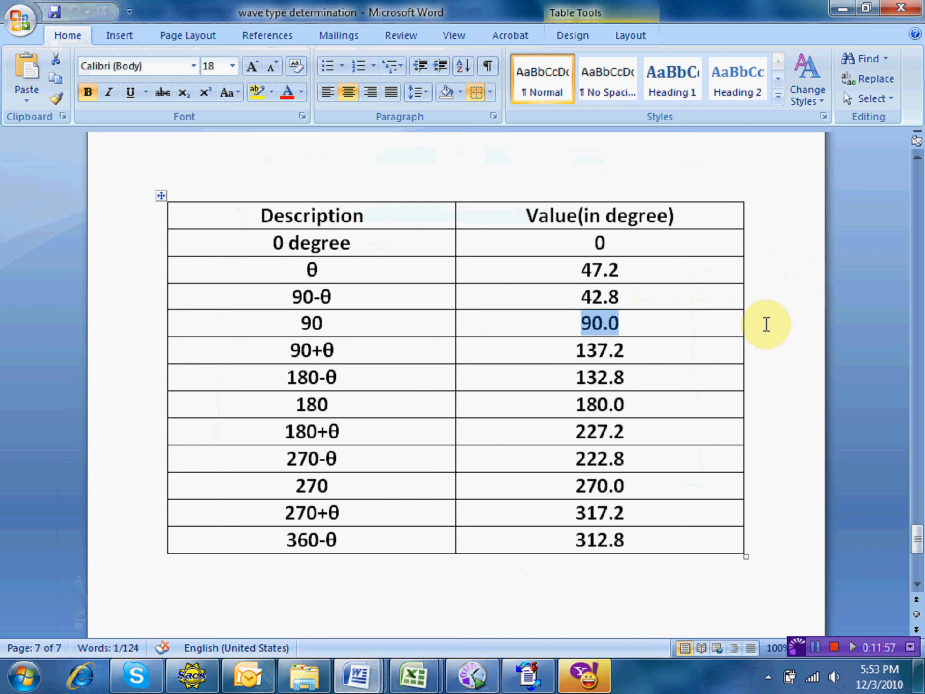
pyautogui.click(841, 8)
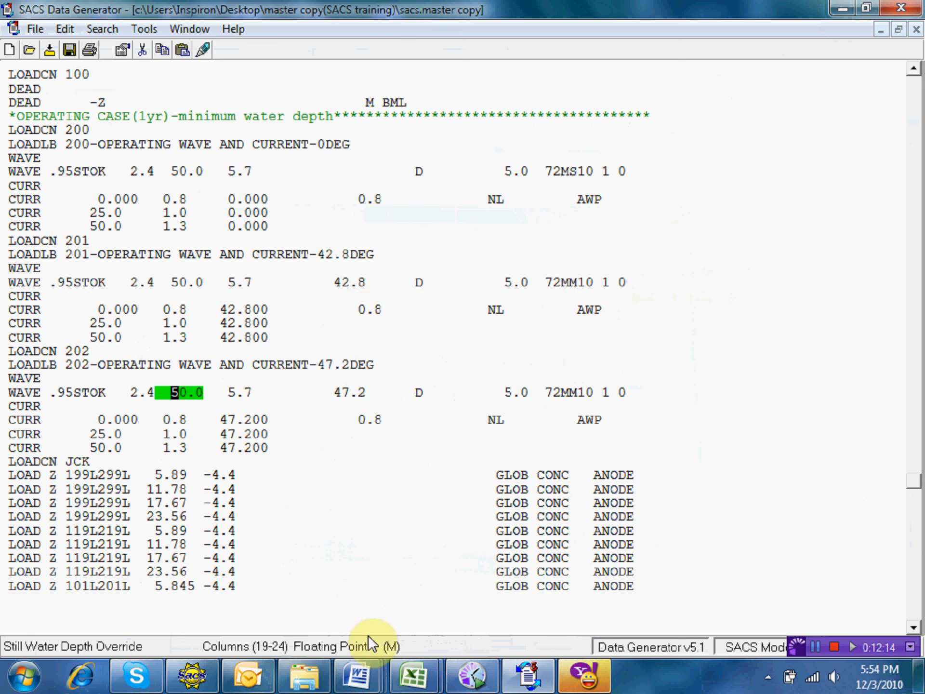
# Set the current blockage factor to 0.85 in load conditions 201 and 202, consulting section 1.4.6 of "Basis of design-Inplace Analysis" in Word
pyautogui.click(363, 684)
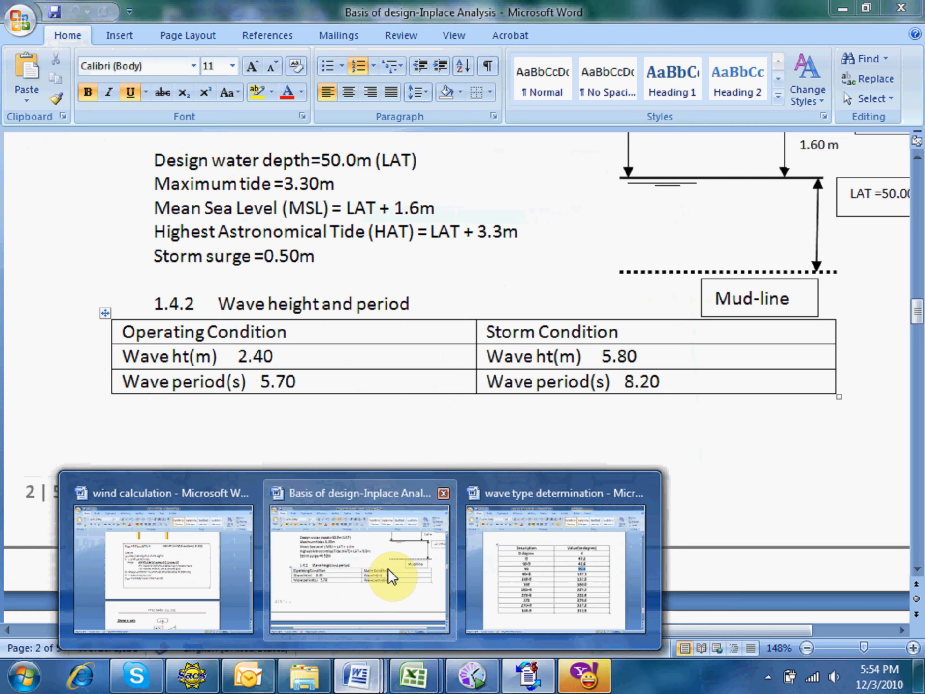
pyautogui.click(388, 568)
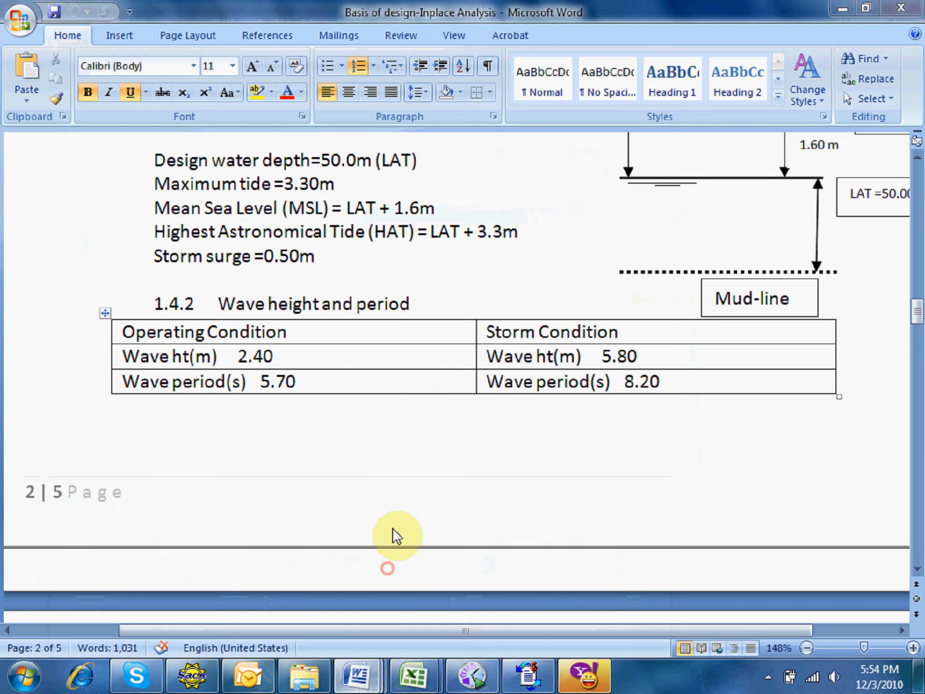
pyautogui.scroll(-7, 409, 441)
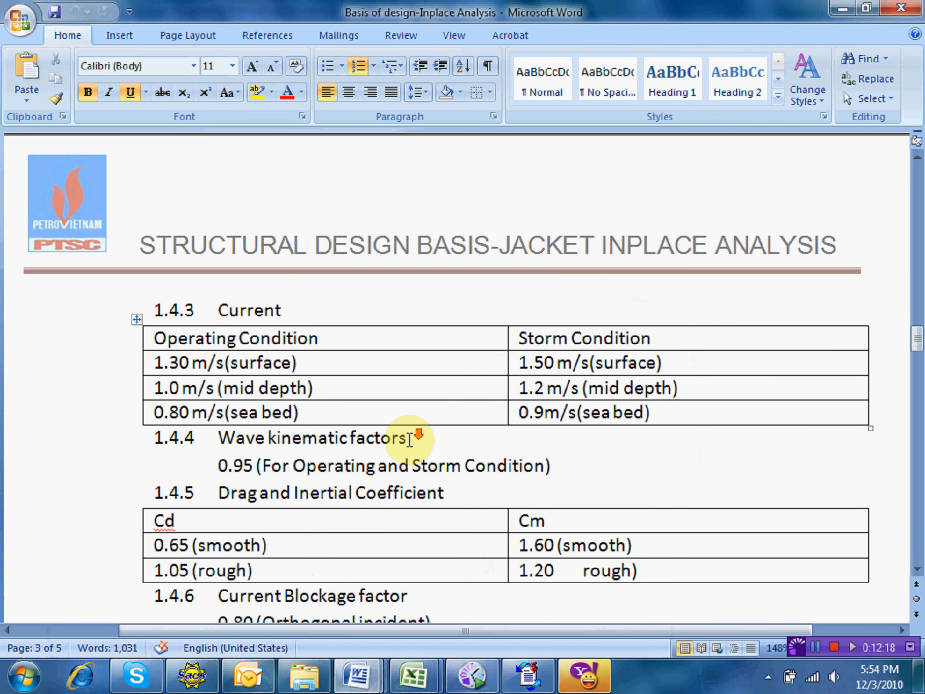
pyautogui.scroll(-1, 410, 440)
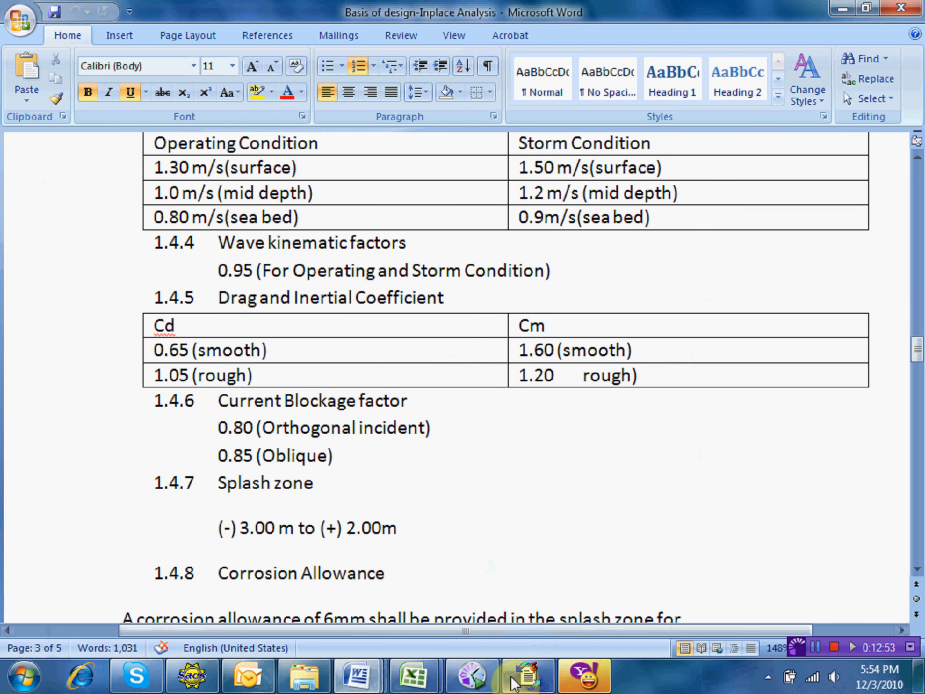
pyautogui.click(529, 675)
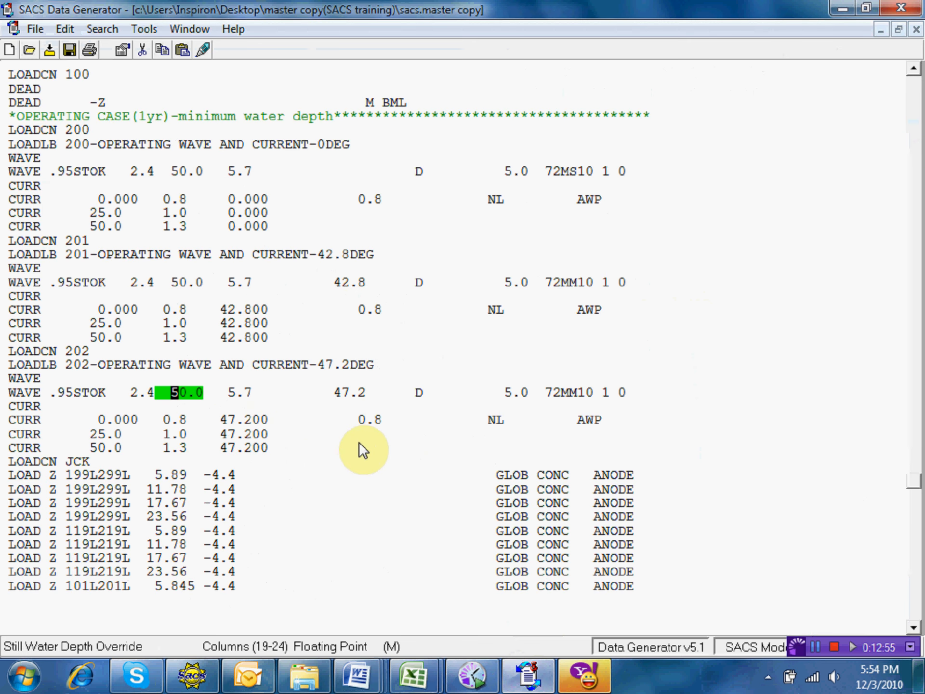
pyautogui.click(385, 310)
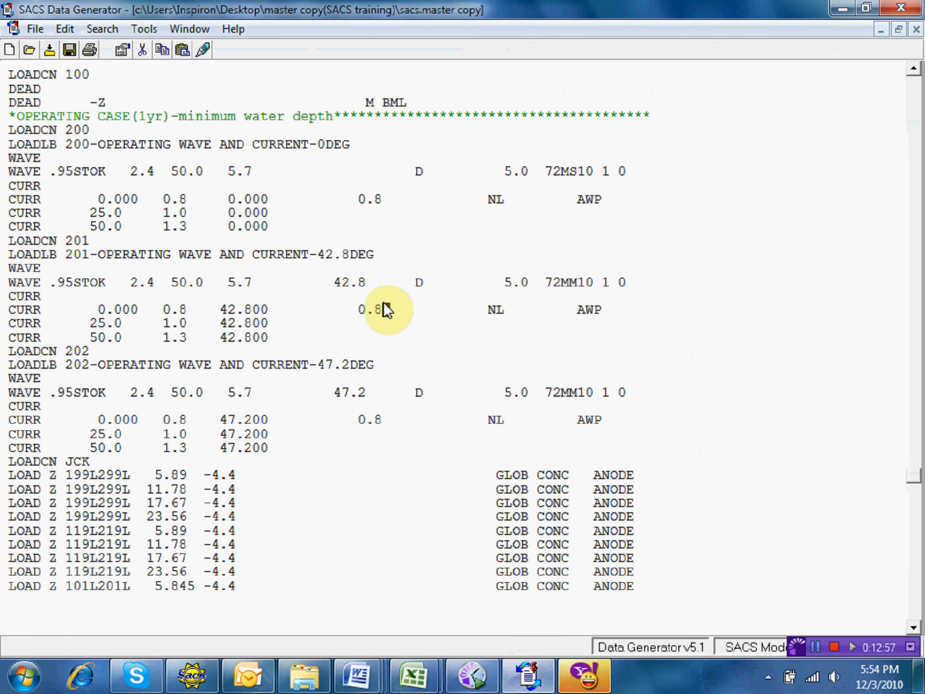
pyautogui.write('5')
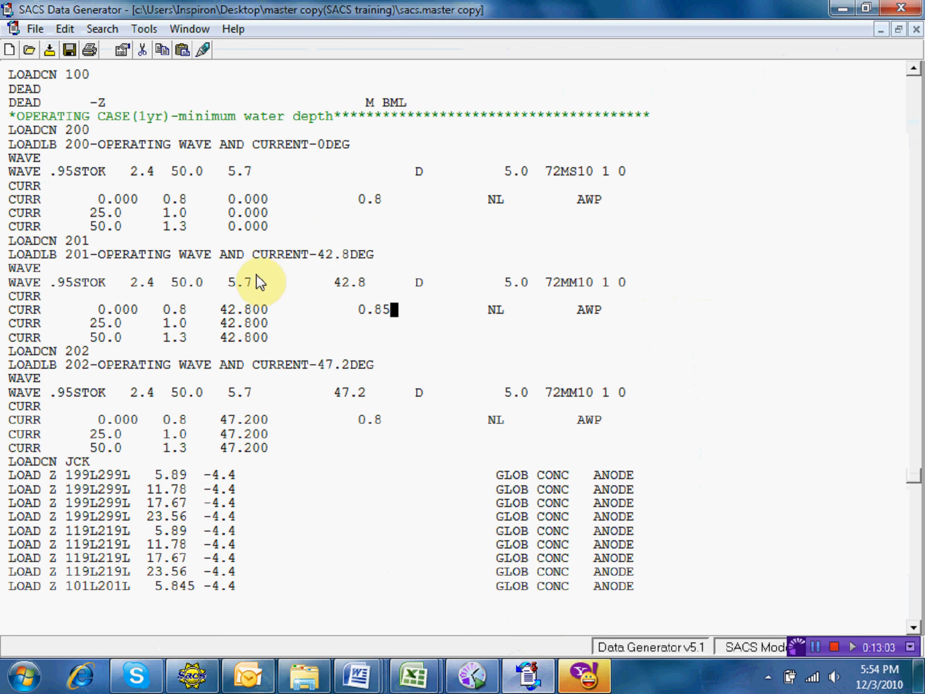
pyautogui.click(384, 420)
pyautogui.write('5')
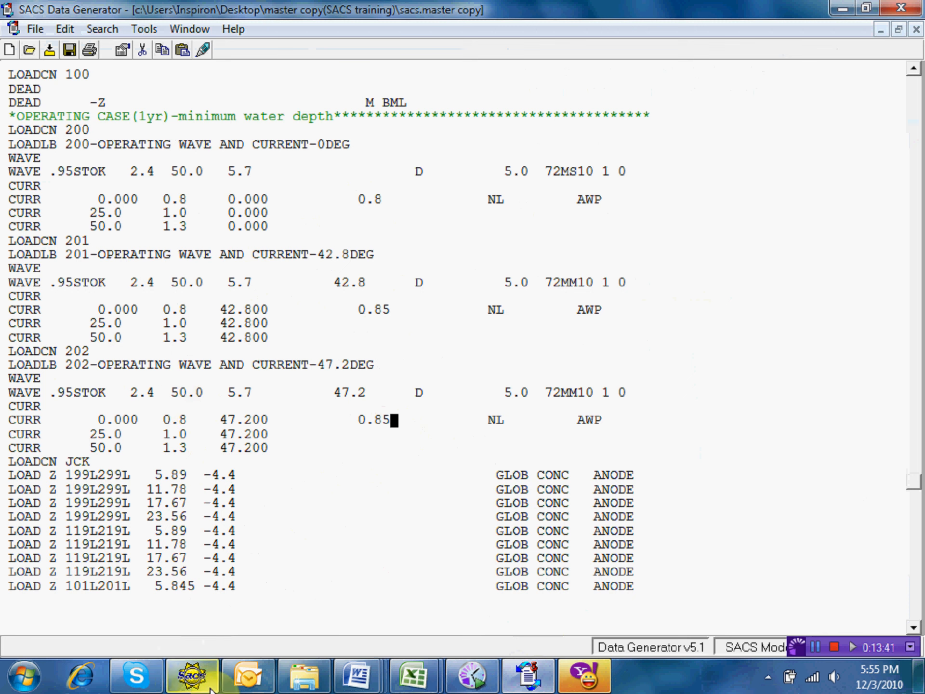
# Review the water depth and the wave height and period criteria in the Word document "Basis of design-Inplace Analysis"
pyautogui.moveTo(357, 674)
pyautogui.click(374, 574)
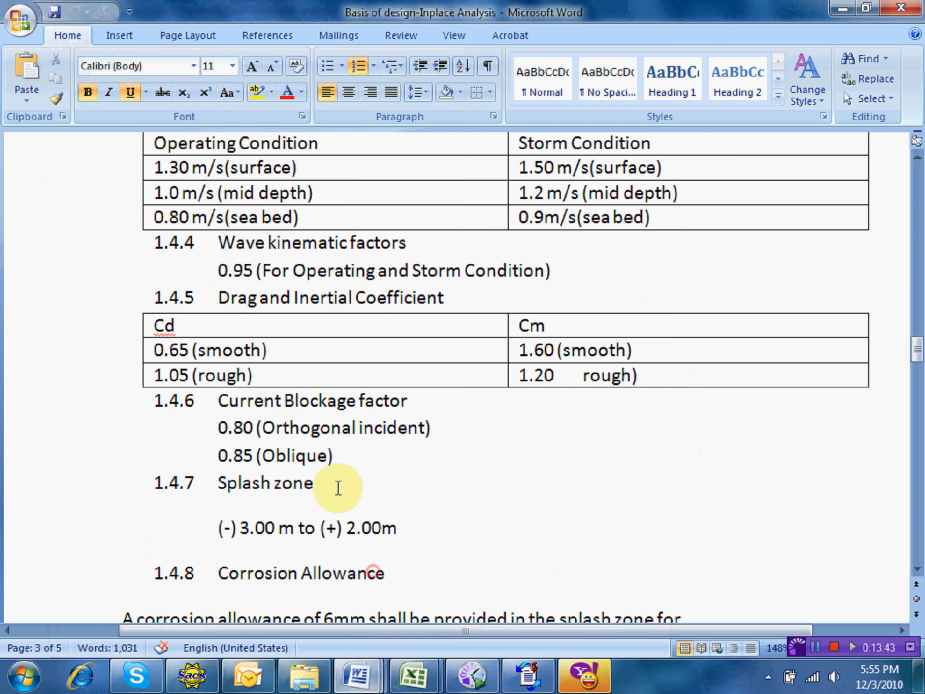
pyautogui.scroll(10, 270, 310)
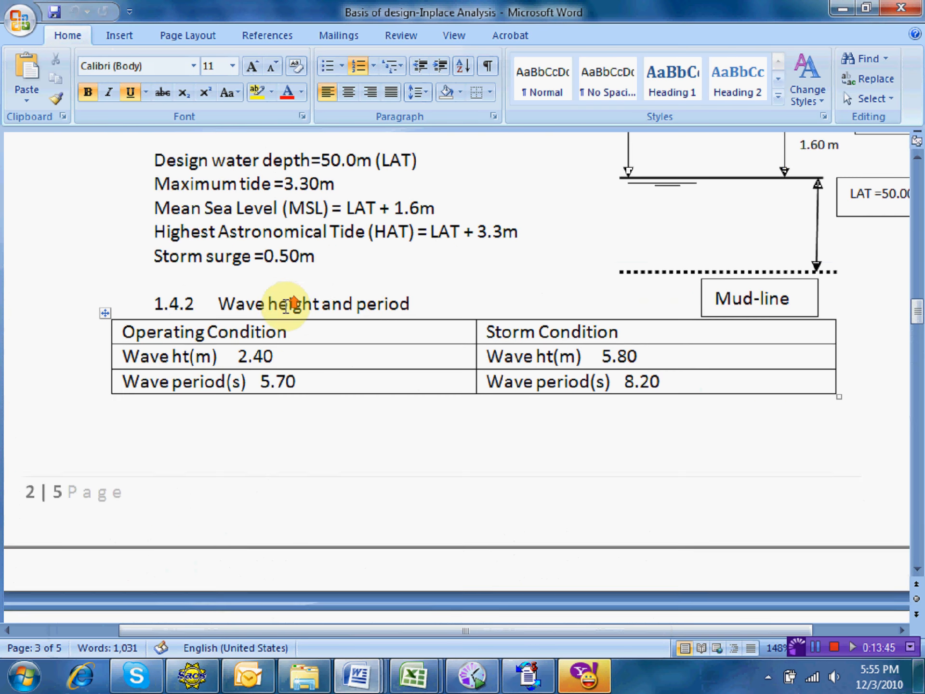
pyautogui.scroll(1, 286, 304)
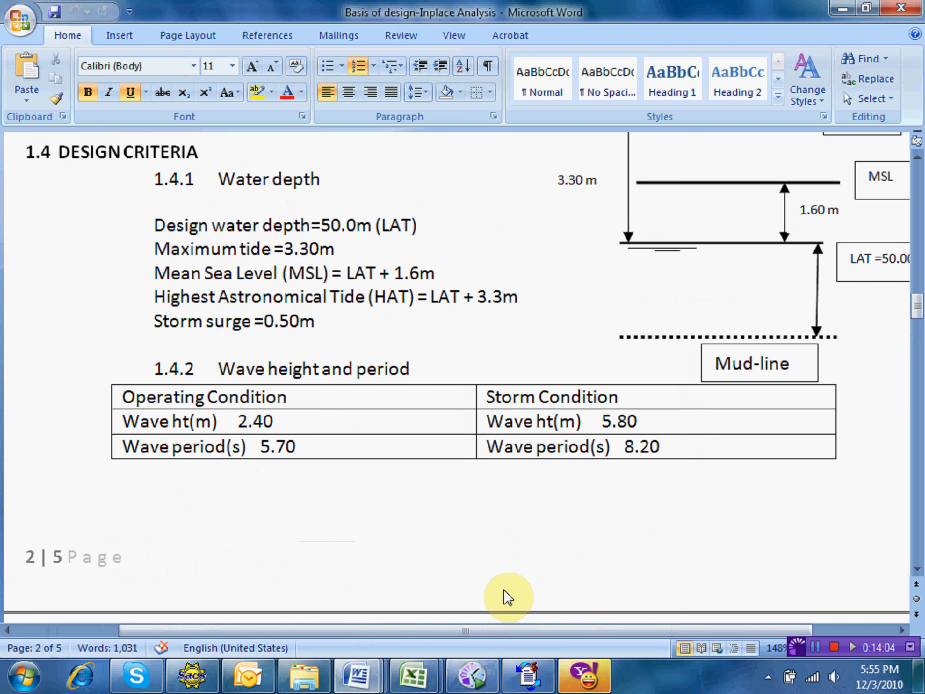
pyautogui.click(528, 677)
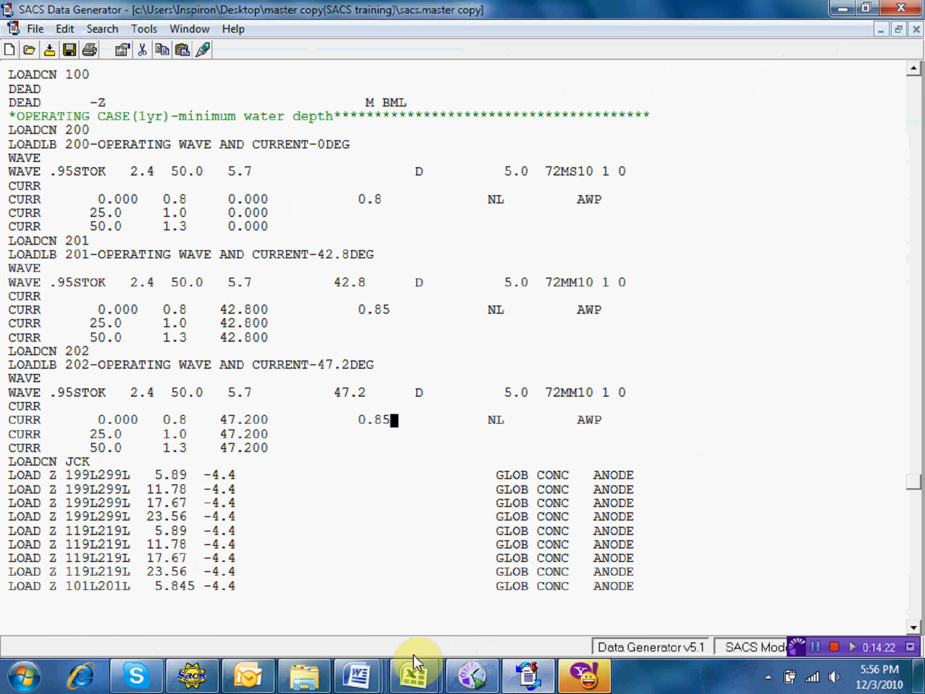
# Examine the wave approach directions in the jacket plan diagram of "wave type determination" and recheck the design criteria in "Basis of design-Inplace Analysis"
pyautogui.moveTo(359, 675)
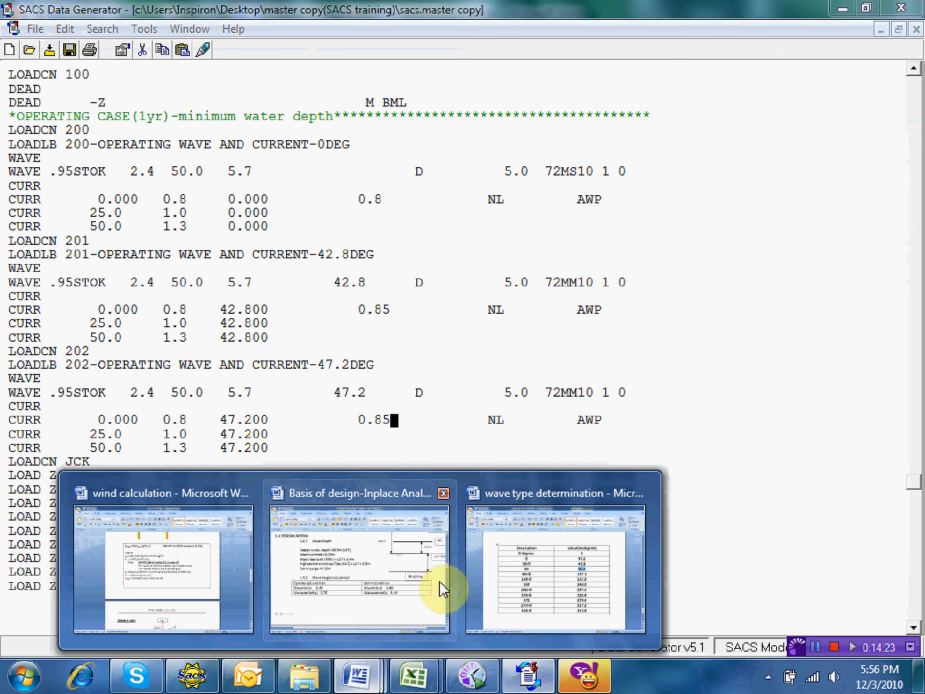
pyautogui.click(527, 568)
pyautogui.scroll(12, 527, 481)
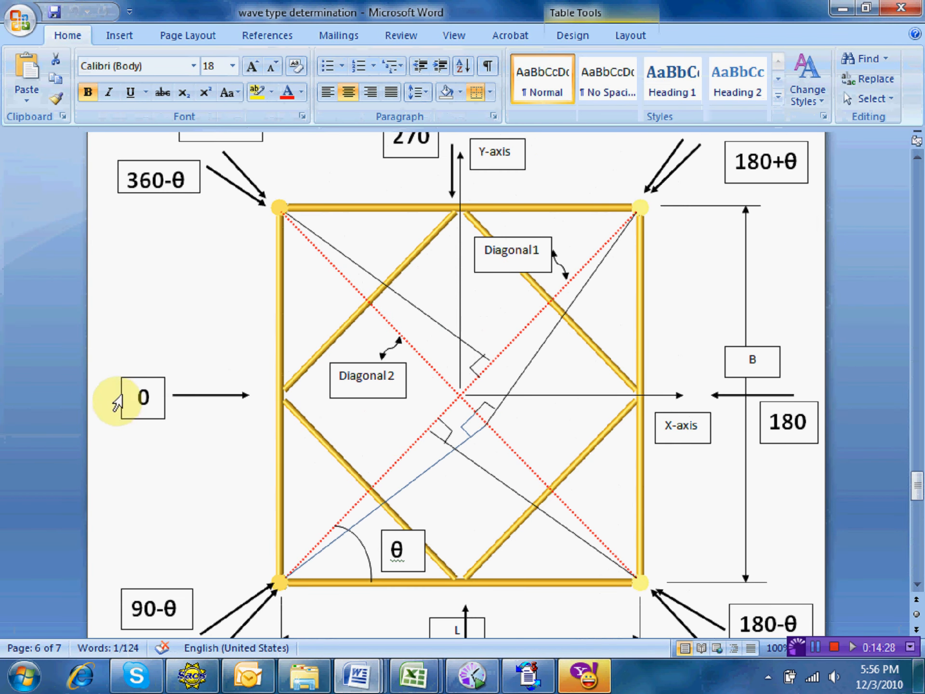
pyautogui.scroll(-3, 365, 390)
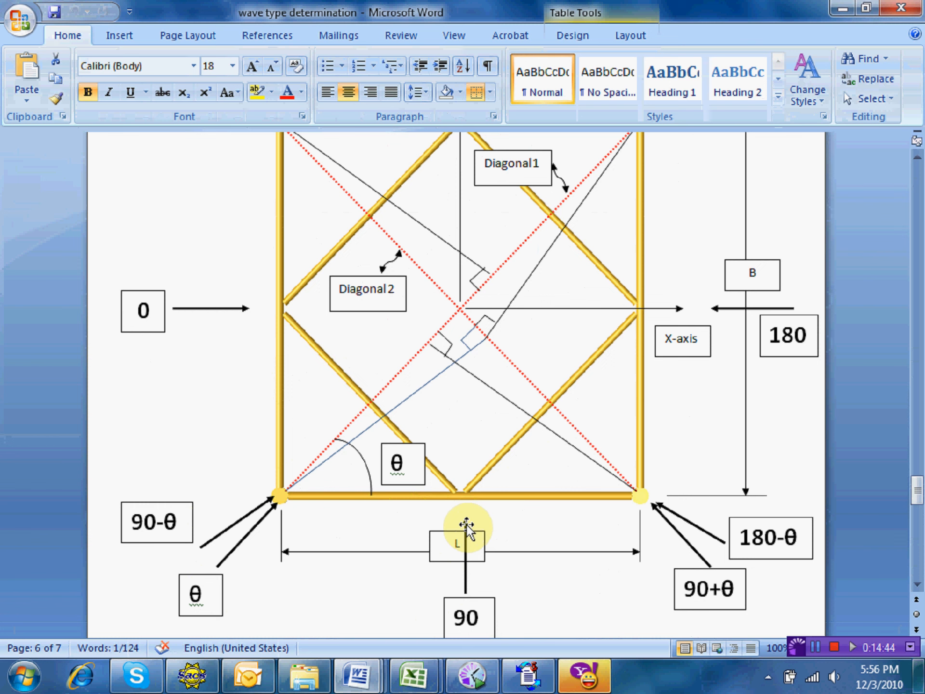
pyautogui.moveTo(529, 674)
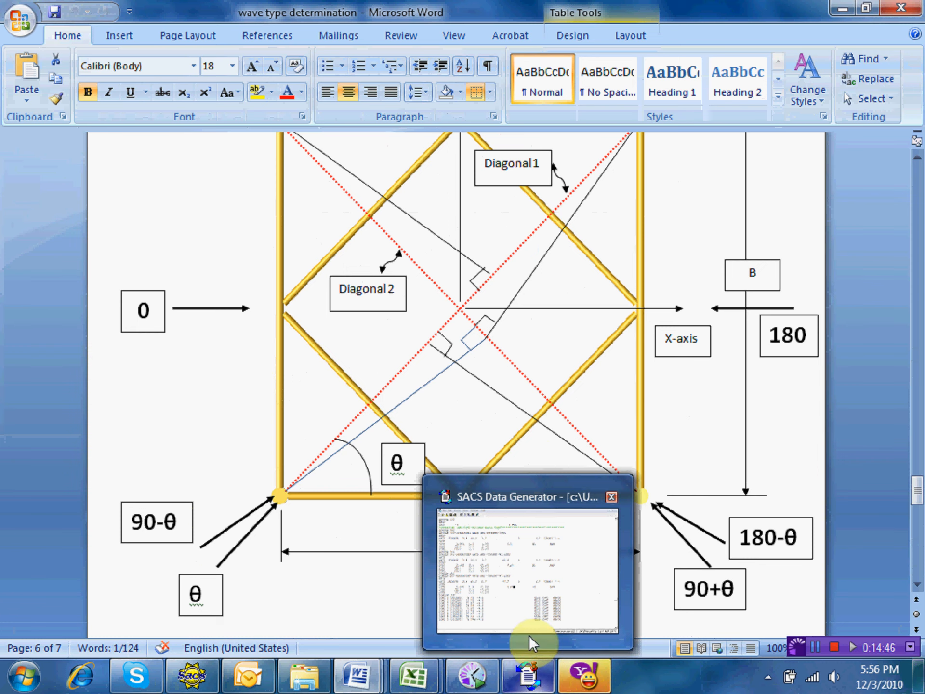
pyautogui.moveTo(356, 674)
pyautogui.click(389, 599)
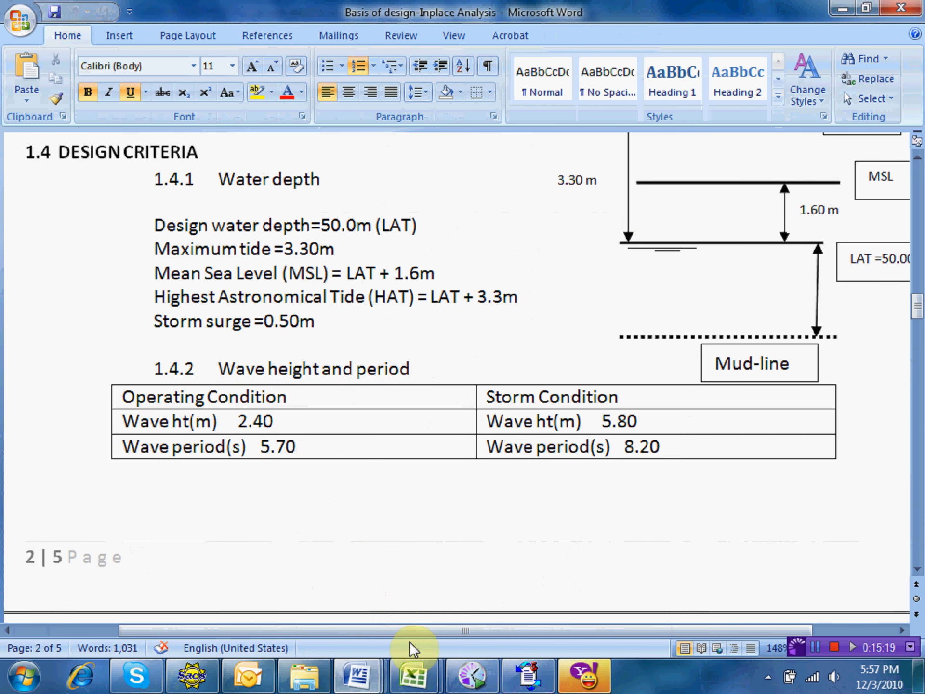
pyautogui.click(522, 681)
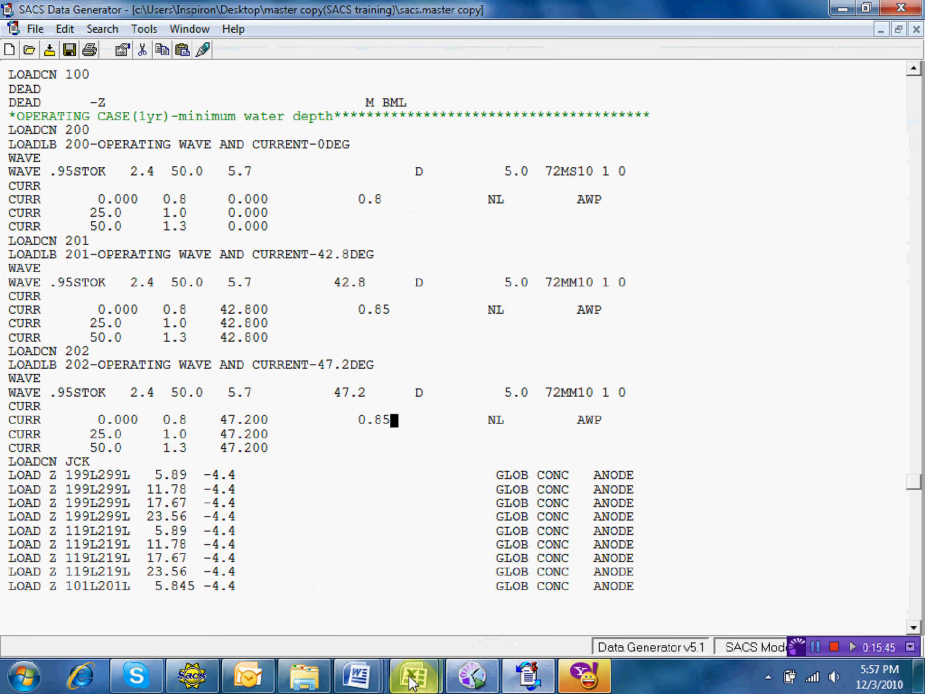
# Review the 90-degree wave approach in the jacket plan diagram of the Word document "wave type determination", and return to SACS Data Generator
pyautogui.moveTo(356, 677)
pyautogui.click(537, 576)
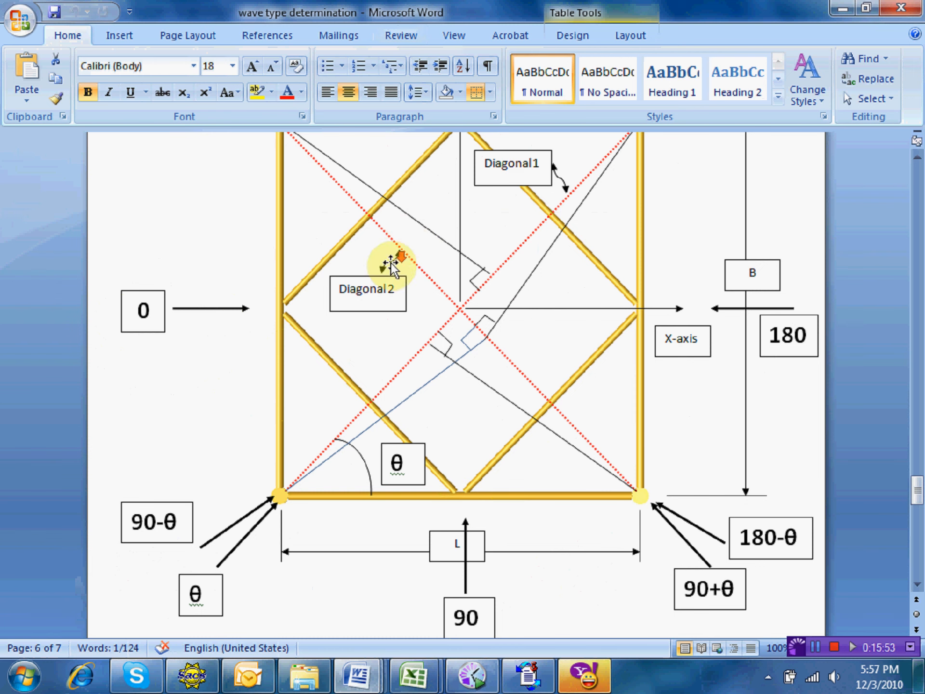
pyautogui.scroll(-3, 391, 265)
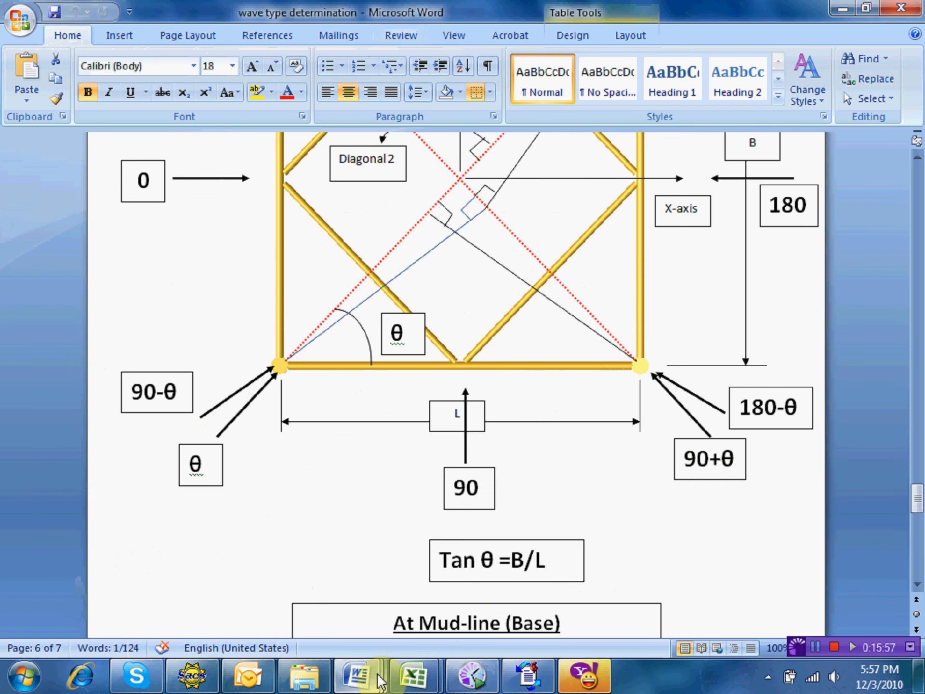
pyautogui.click(525, 675)
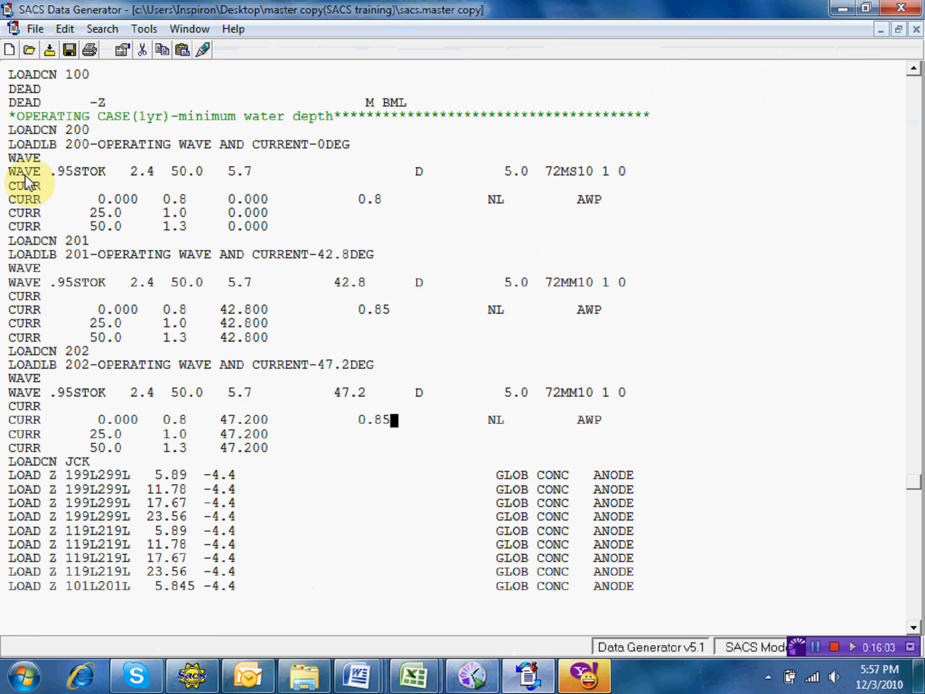
# Copy the complete load condition 200 block and paste it directly above the LOADCN JCK line
pyautogui.click(10, 130)
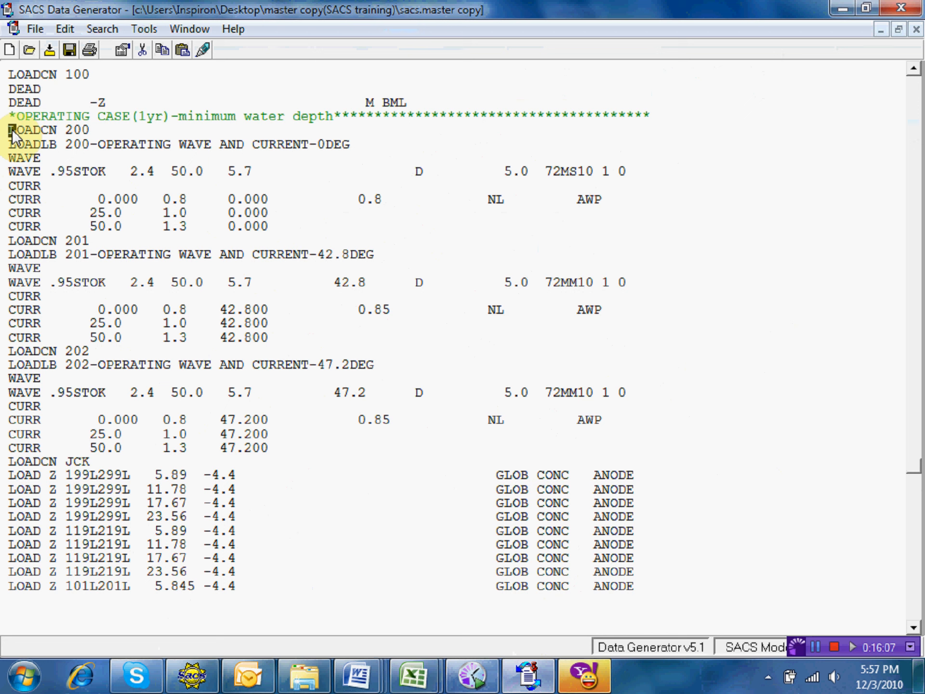
pyautogui.hotkey('shift', 'Down')
pyautogui.hotkey('shift', 'Down')
pyautogui.hotkey('shift', 'Down')
pyautogui.hotkey('shift', 'Down')
pyautogui.hotkey('shift', 'Down')
pyautogui.hotkey('shift', 'Down')
pyautogui.hotkey('shift', 'Down')
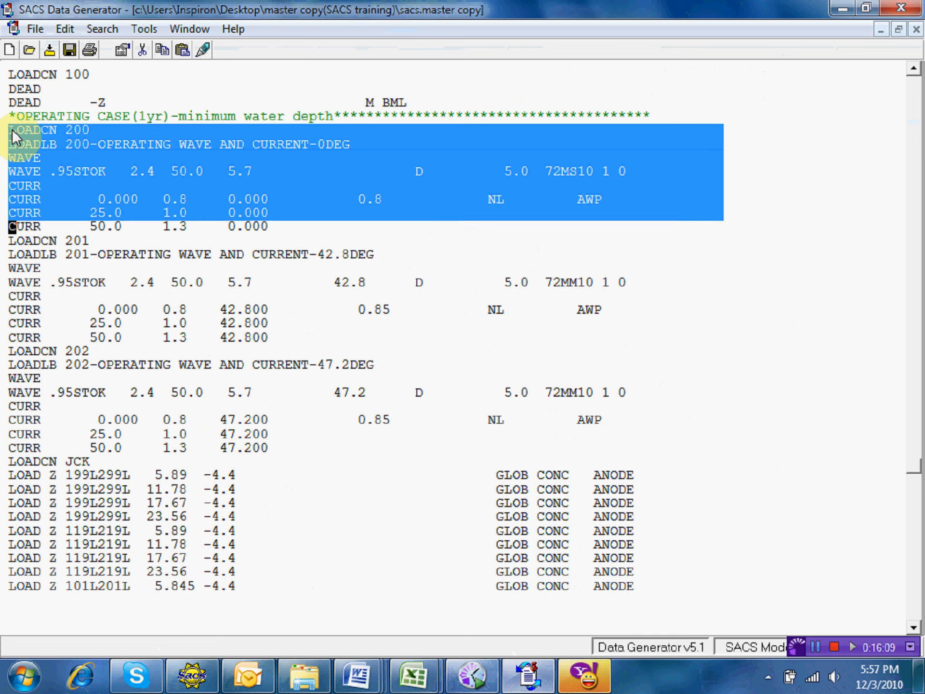
pyautogui.hotkey('shift', 'Down')
pyautogui.rightClick(68, 131)
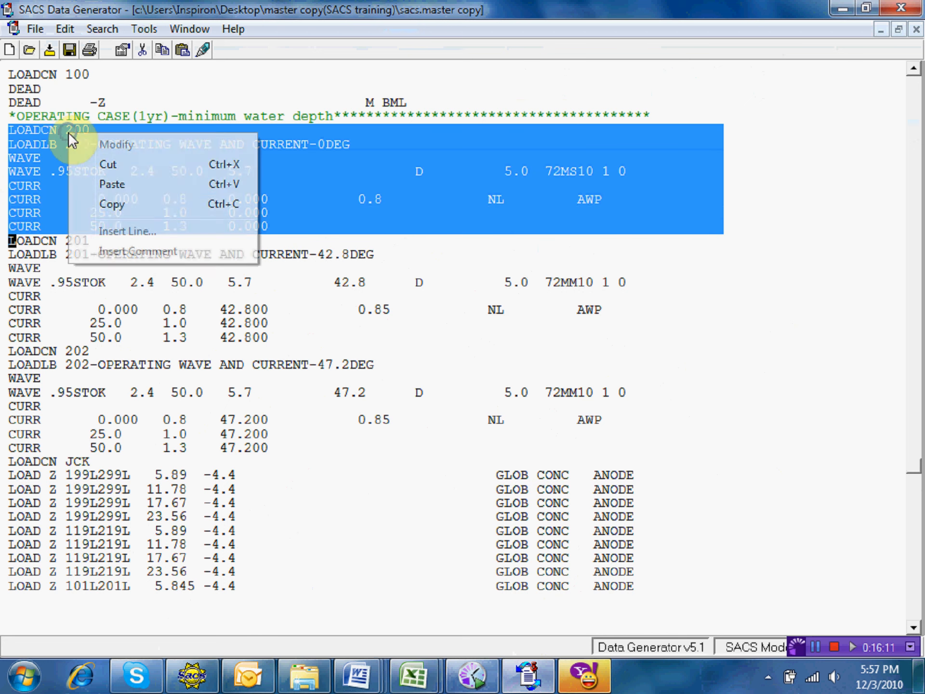
pyautogui.click(114, 206)
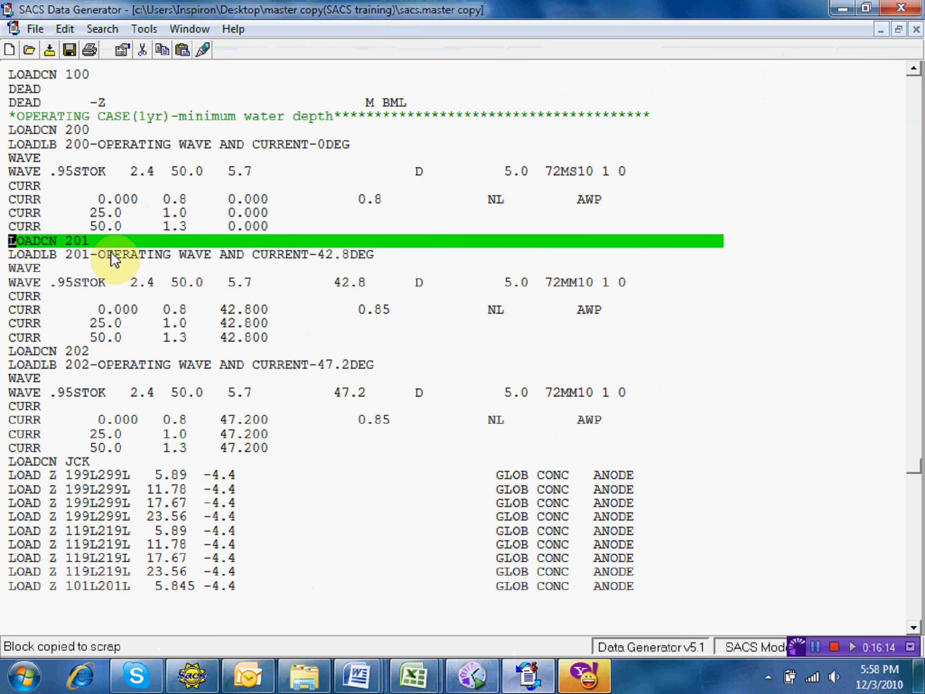
pyautogui.click(10, 460)
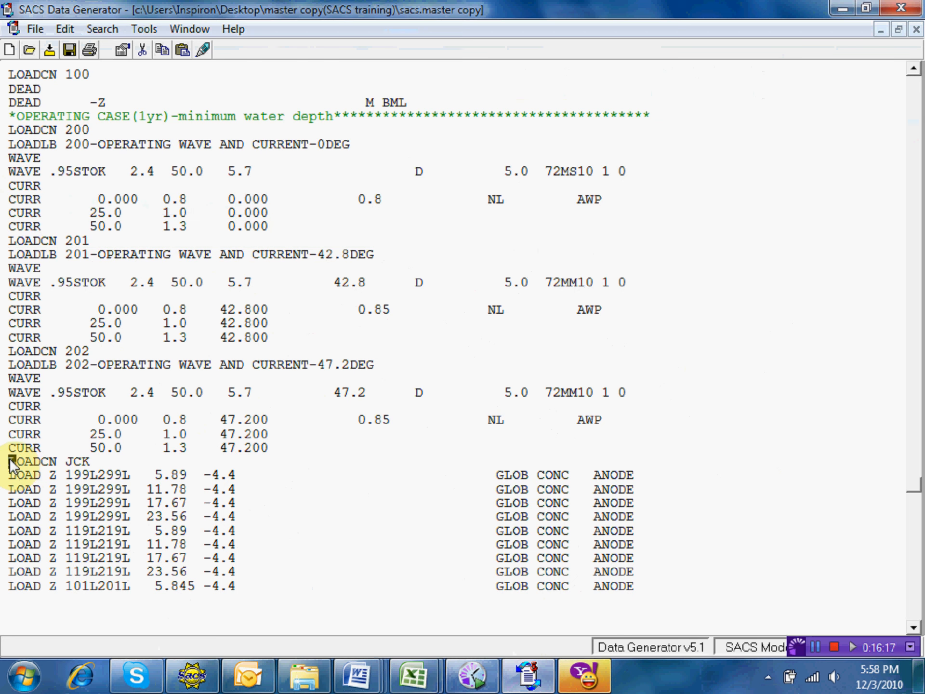
pyautogui.rightClick(10, 461)
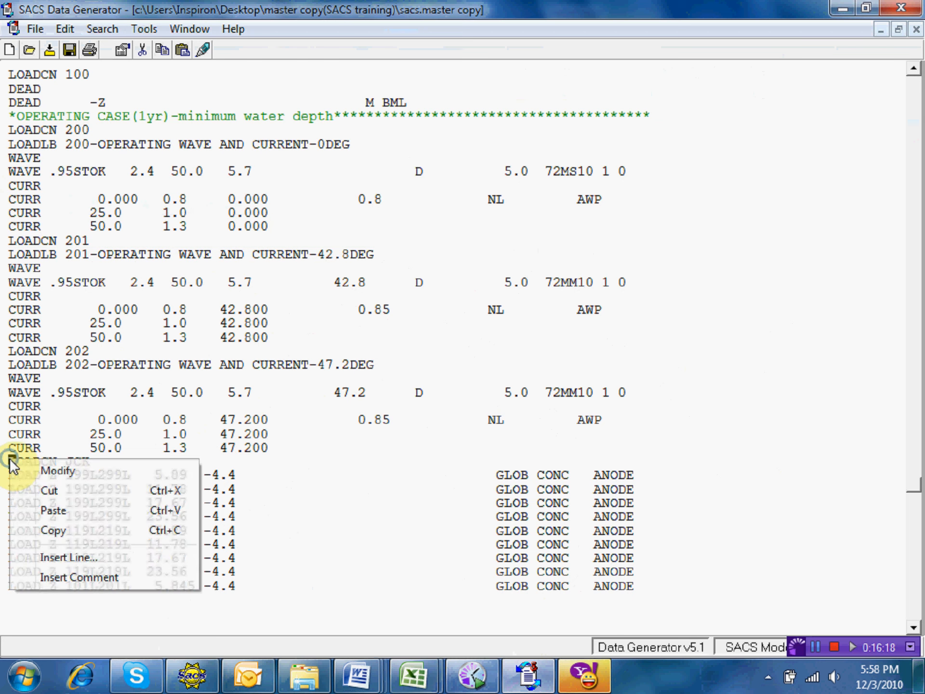
pyautogui.click(54, 509)
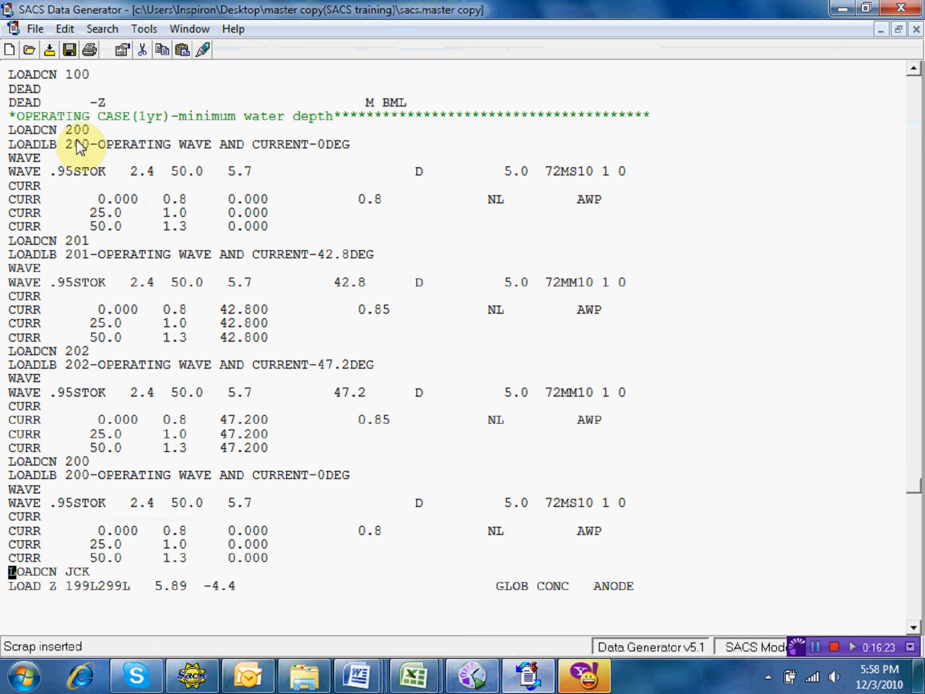
# Rename the pasted load condition as 203 and change its label to "-OPERATING WAVE AND CURRENT-90DEG"
pyautogui.click(85, 460)
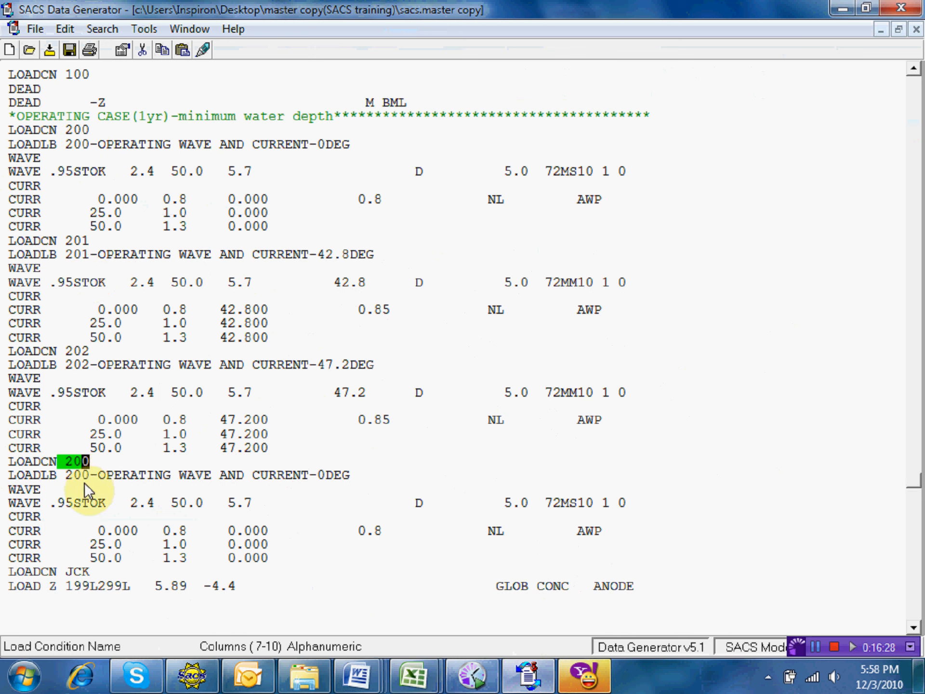
pyautogui.write('3')
pyautogui.click(88, 473)
pyautogui.write('3')
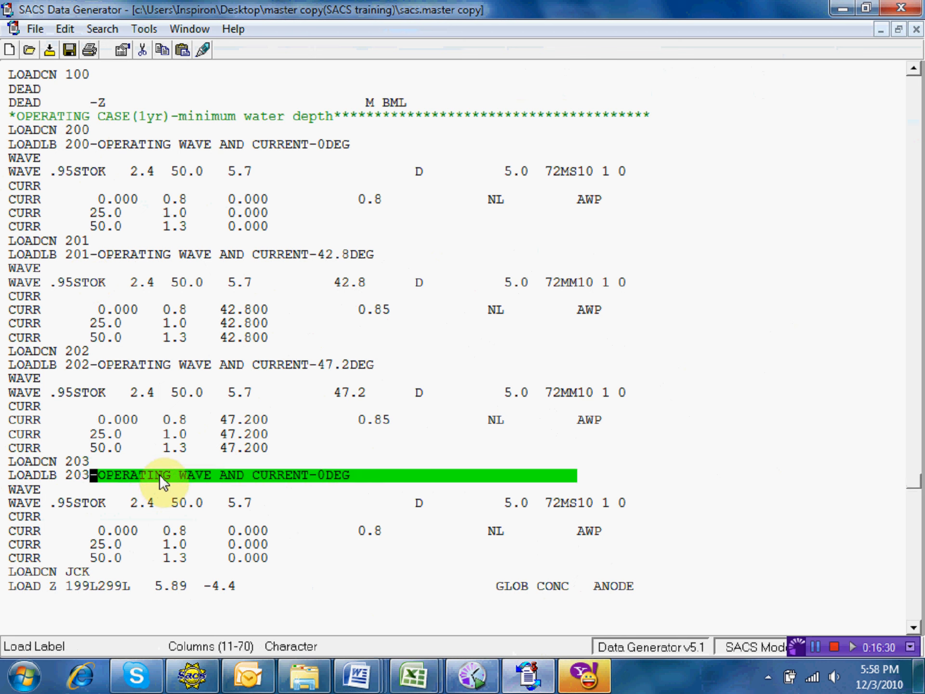
pyautogui.doubleClick(159, 474)
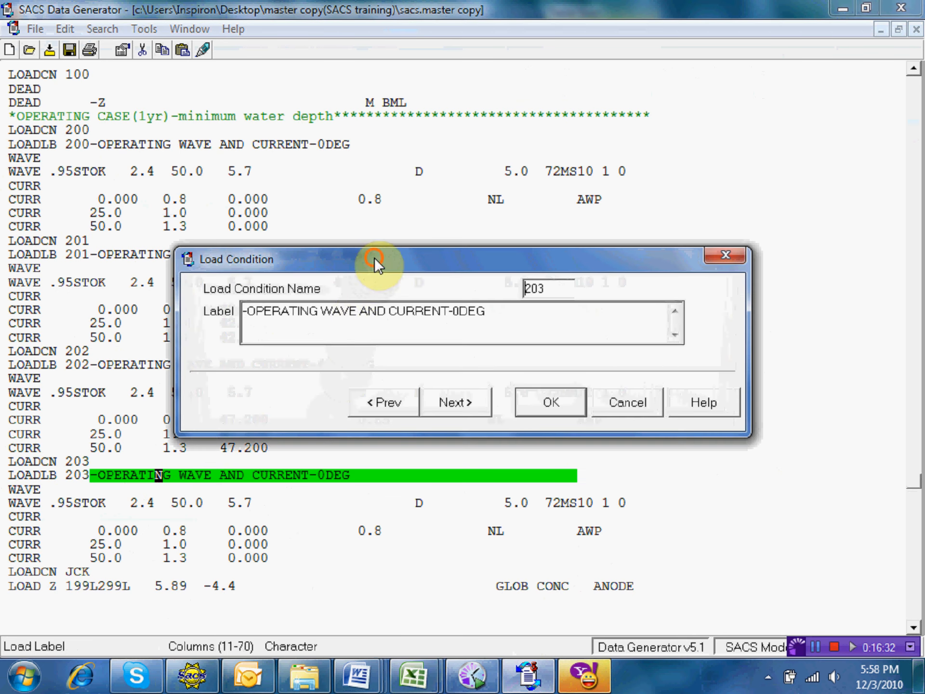
pyautogui.moveTo(374, 257); pyautogui.dragTo(394, 194)
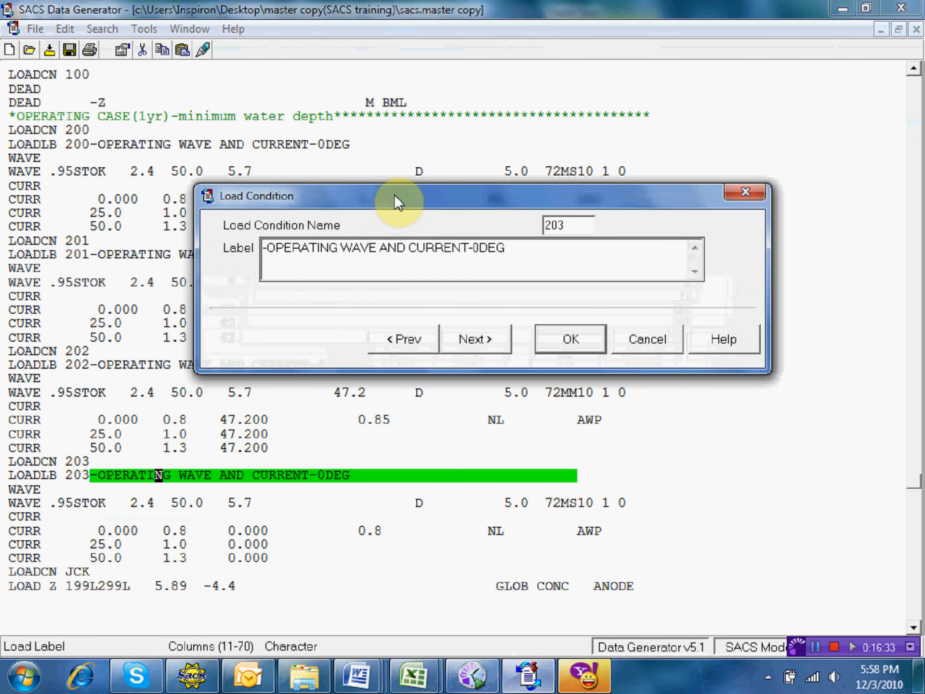
pyautogui.click(472, 248)
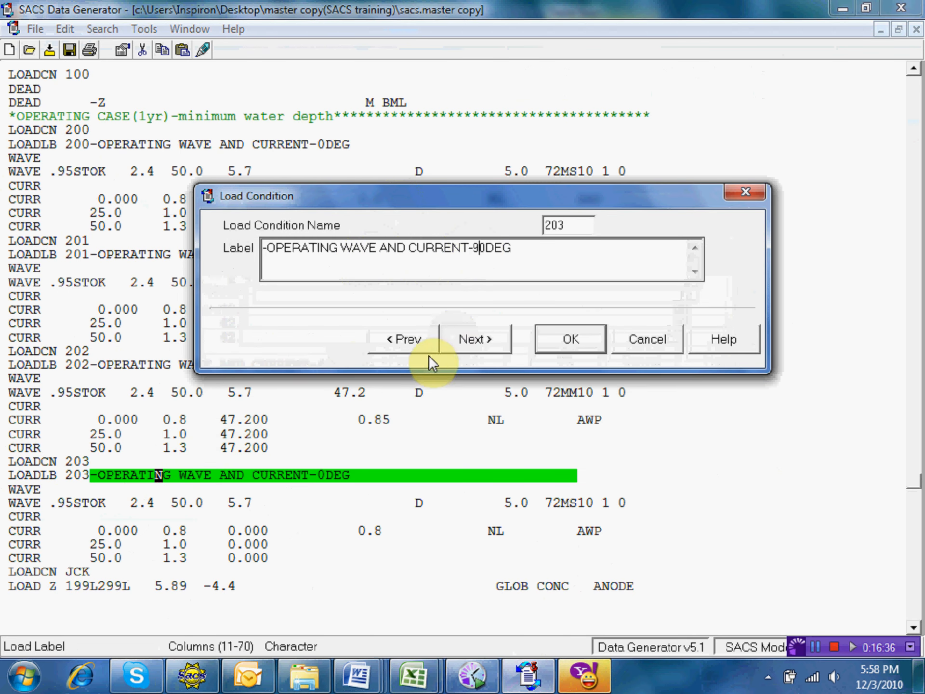
pyautogui.write('9')
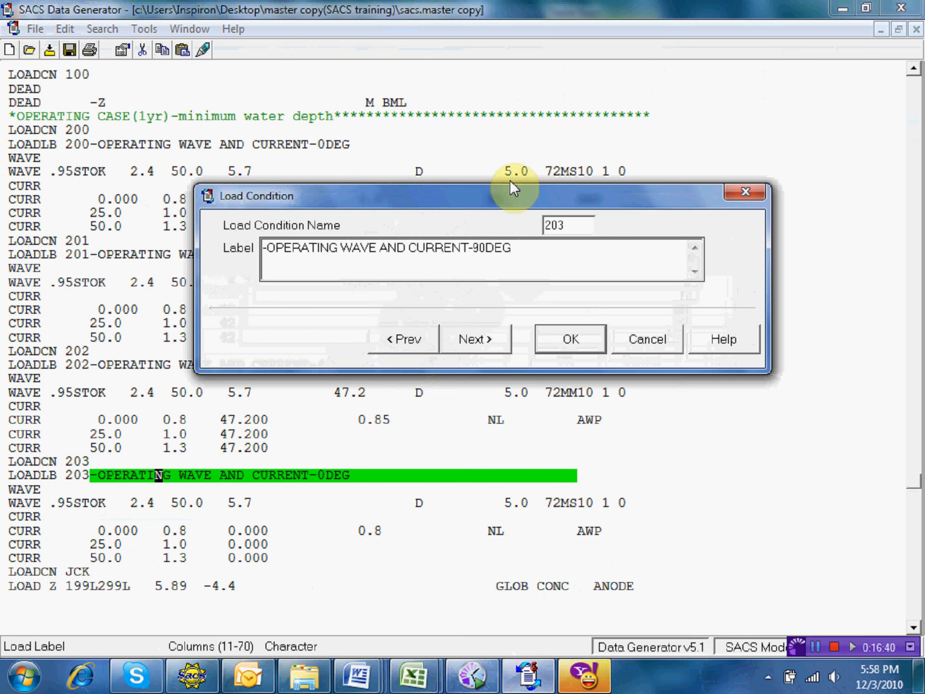
pyautogui.click(569, 337)
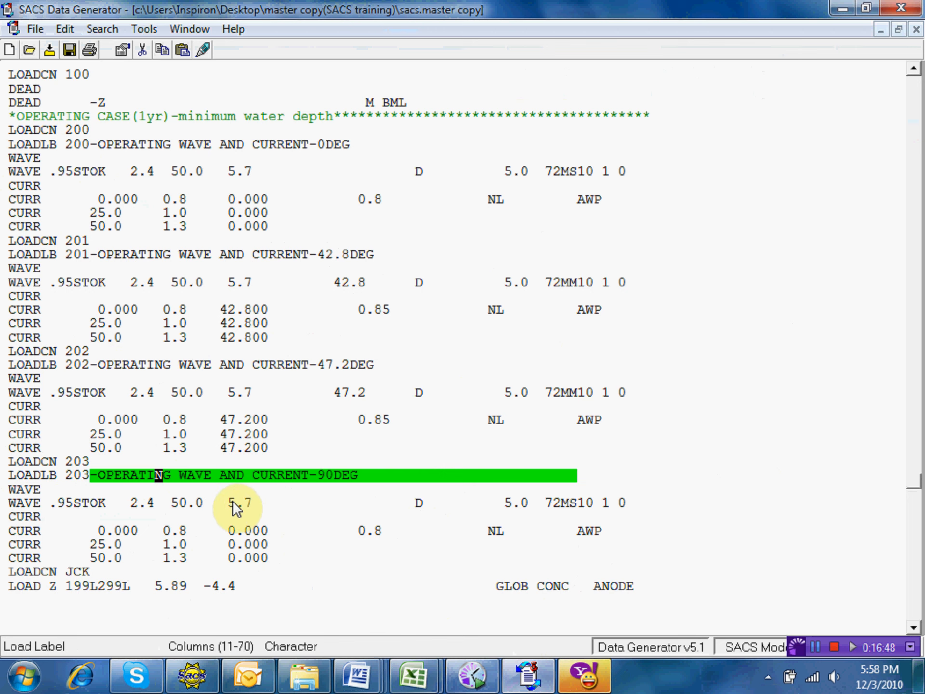
# Set the wave direction of load condition 203 to 90.0 degrees
pyautogui.doubleClick(200, 503)
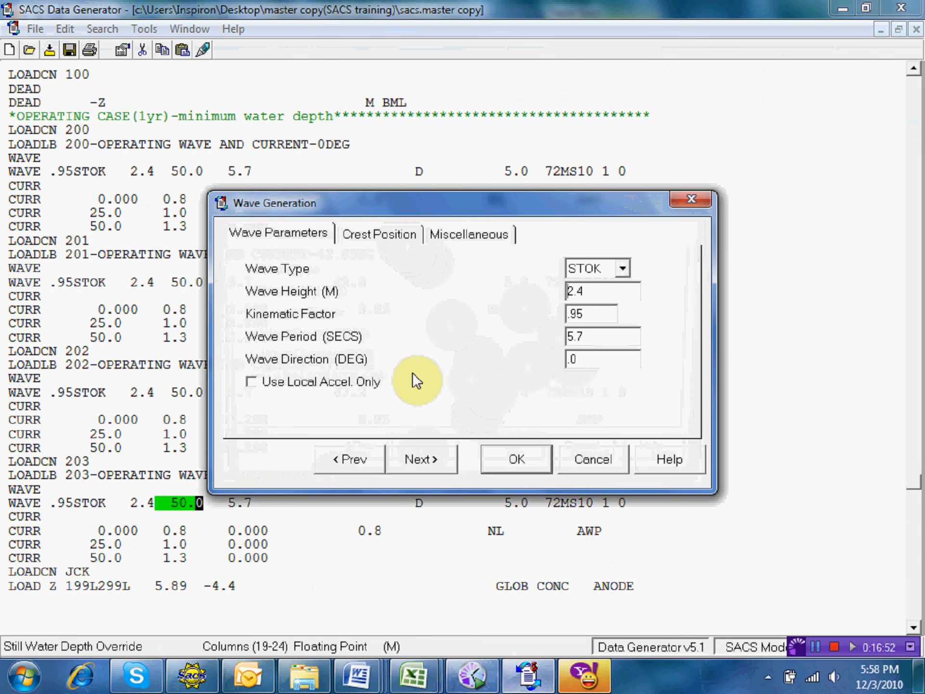
pyautogui.doubleClick(570, 360)
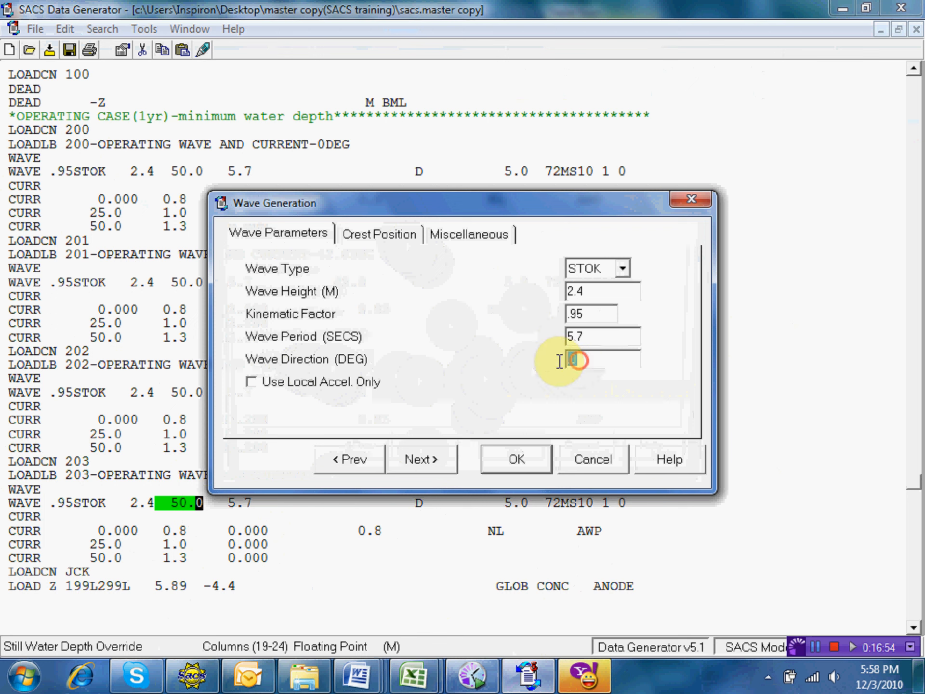
pyautogui.write('90.0')
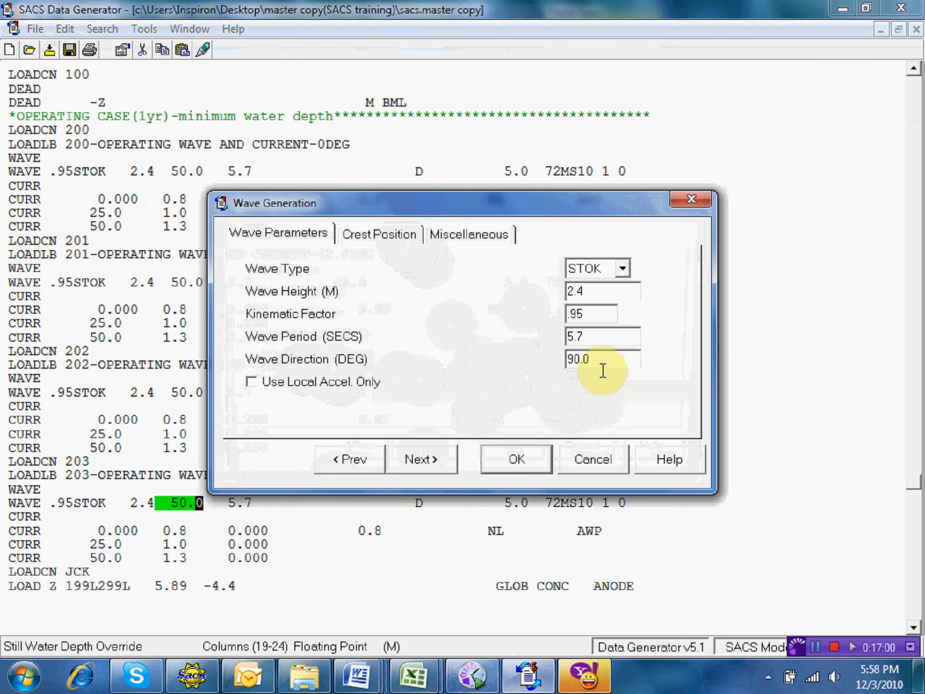
pyautogui.click(526, 458)
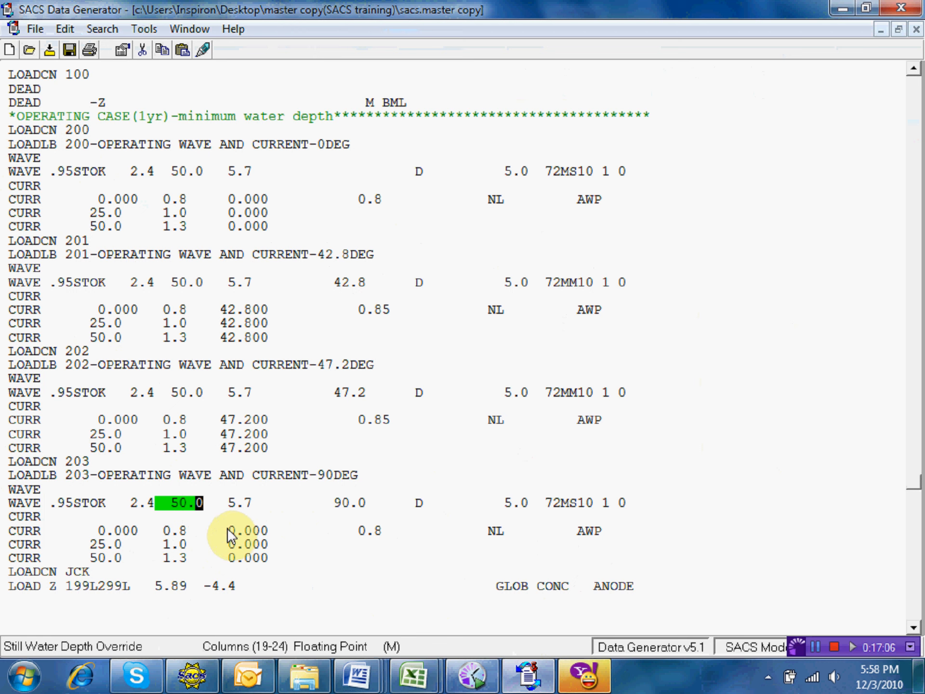
# Set the current direction to 90.000 degrees in all three CURR data lines of load condition 203
pyautogui.click(227, 528)
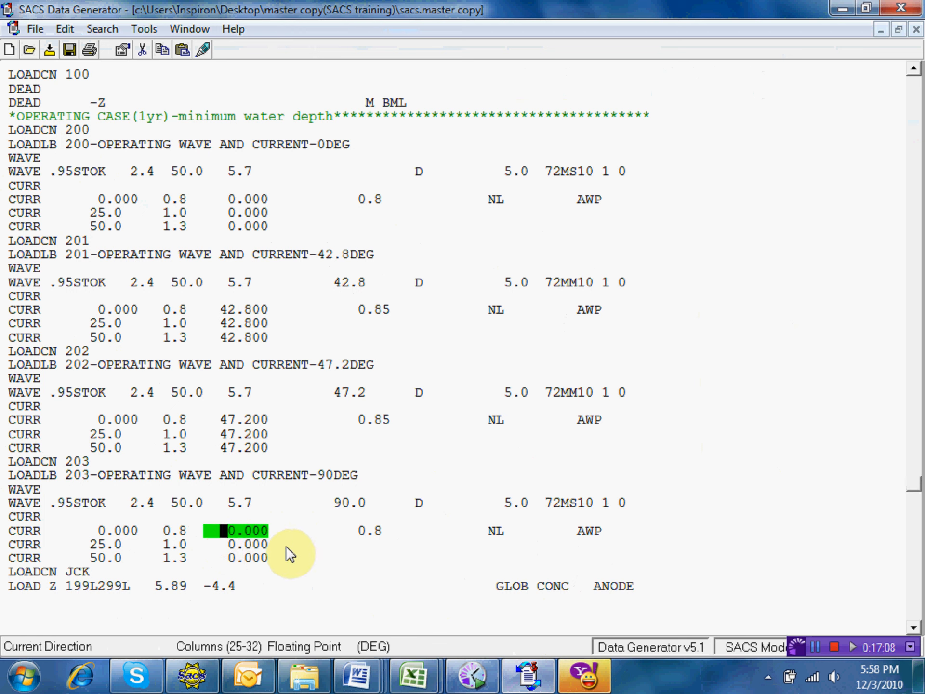
pyautogui.write('9')
pyautogui.click(226, 543)
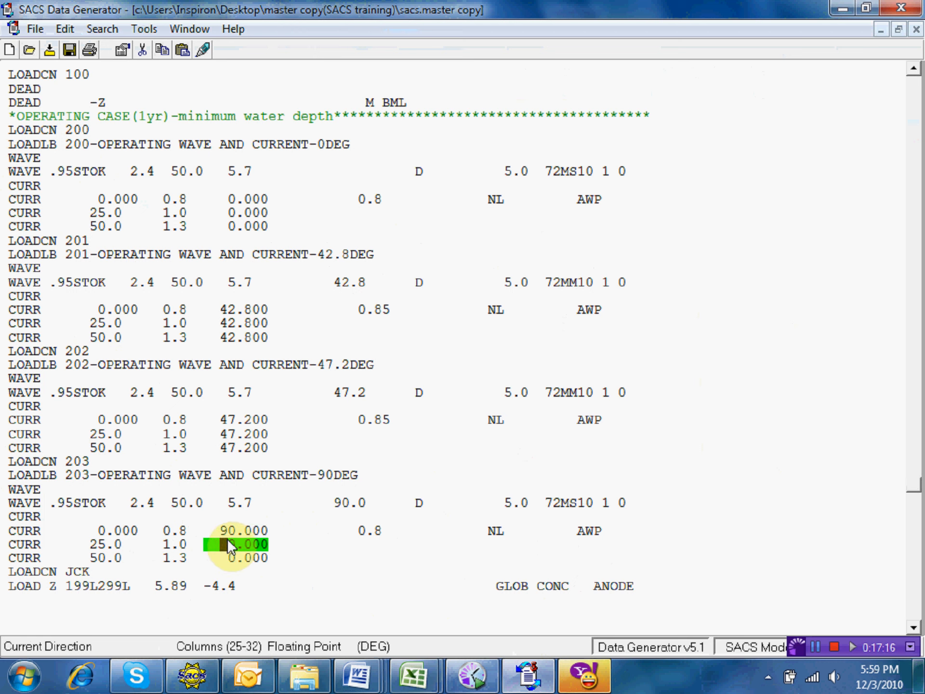
pyautogui.write('9')
pyautogui.press('Down')
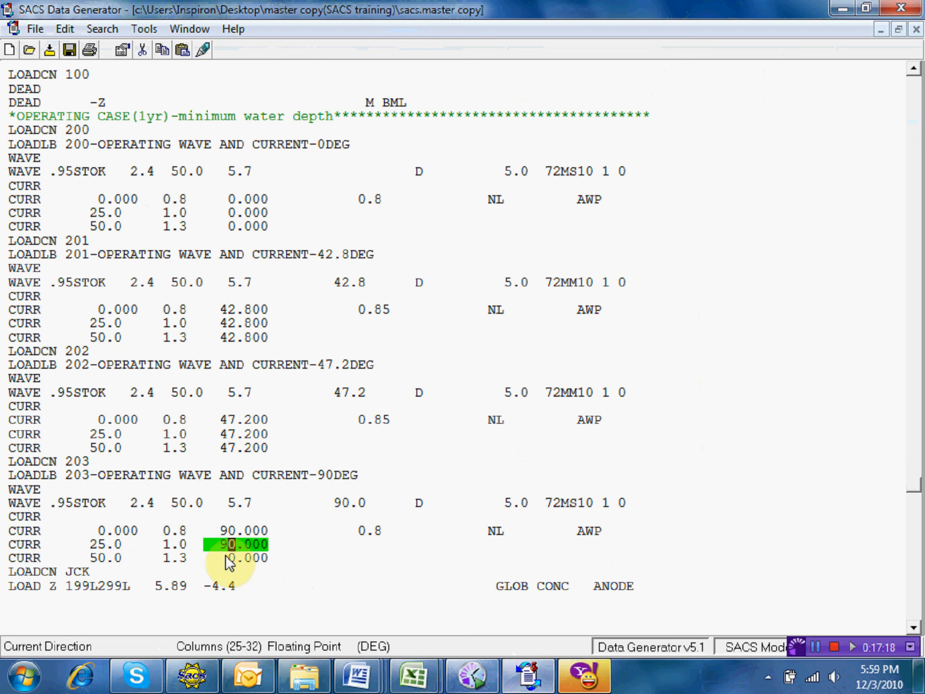
pyautogui.write('9')
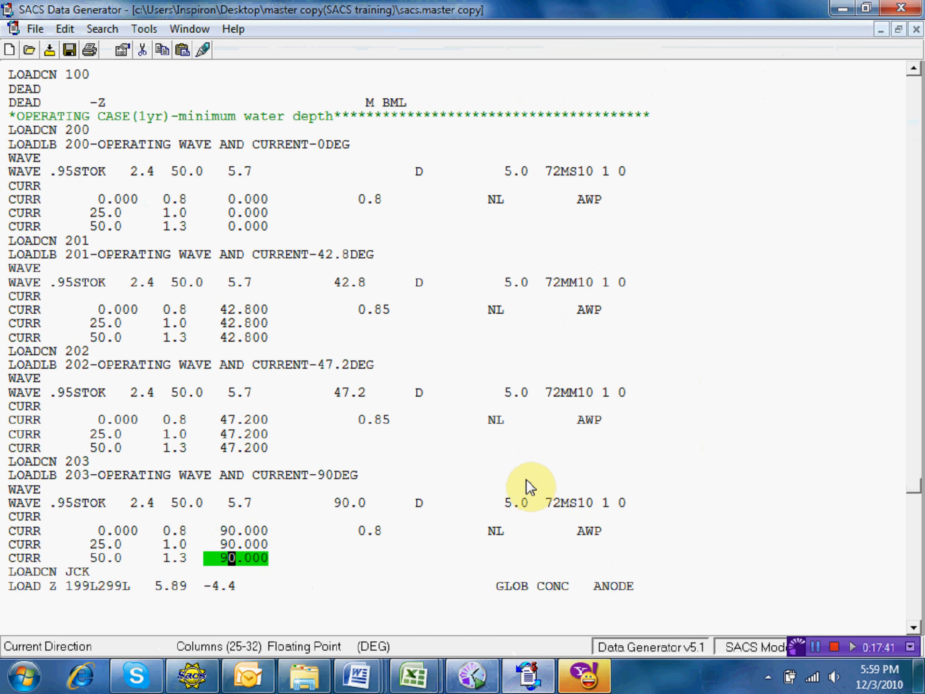
pyautogui.click(571, 686)
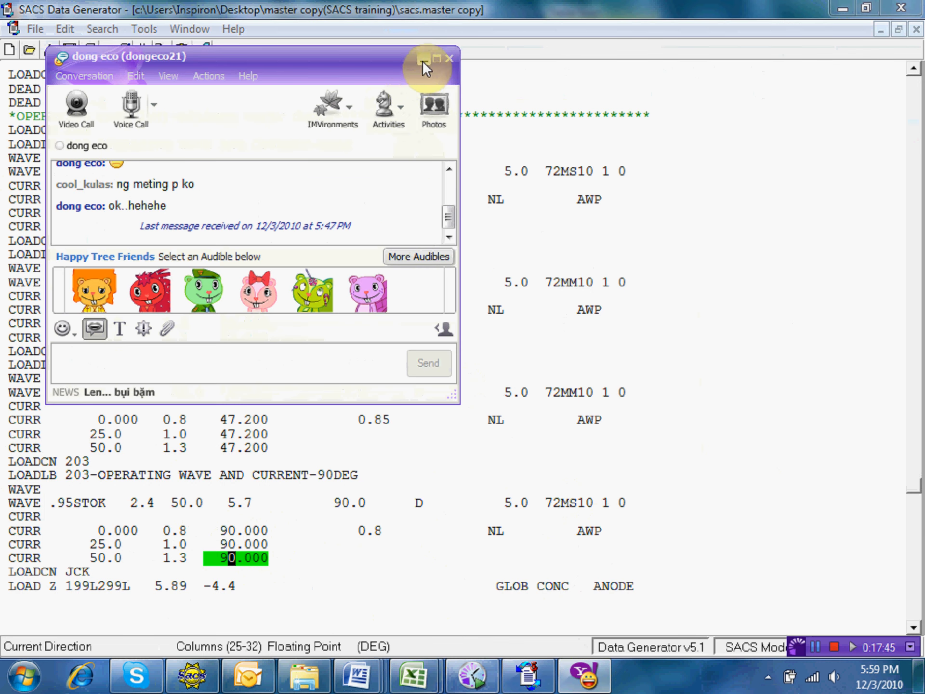
pyautogui.click(423, 60)
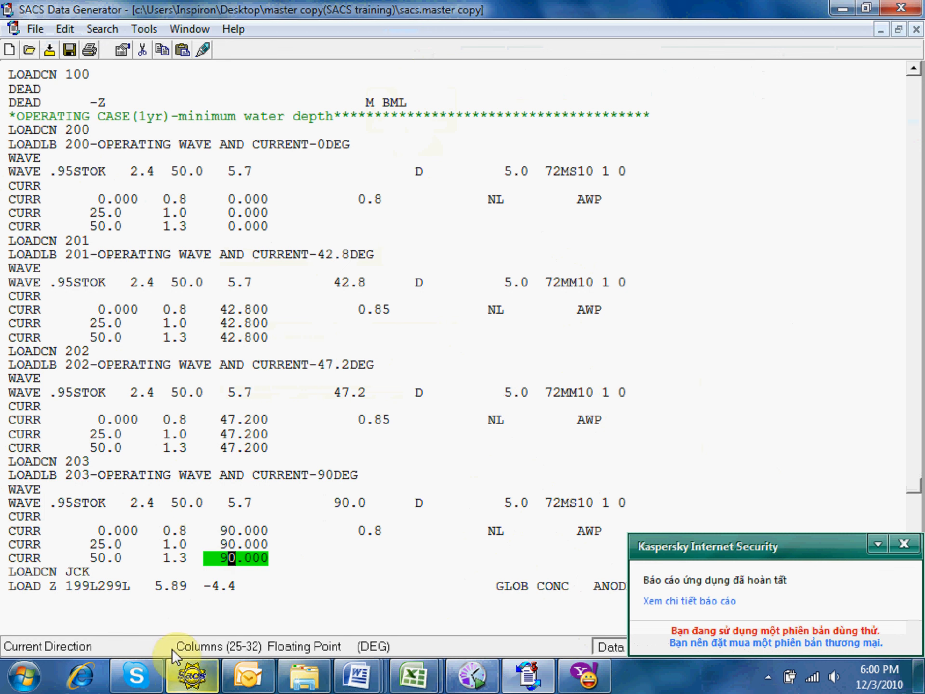
# Consult the direction table in Word's "wave type determination" for the 90+θ and 180-θ wave directions, then return to SACS Data Generator
pyautogui.moveTo(357, 674)
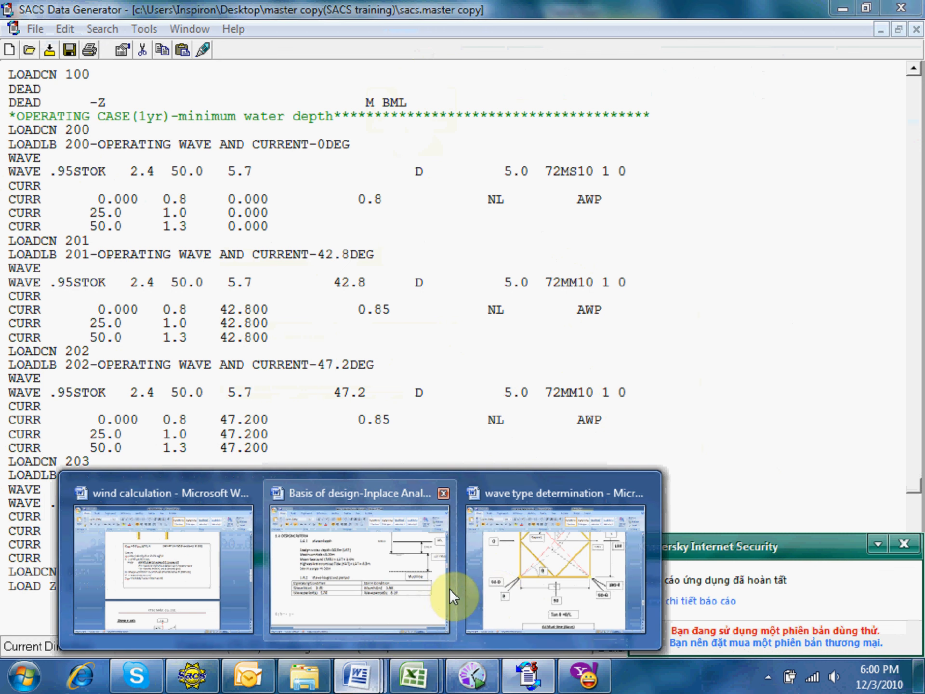
pyautogui.click(527, 574)
pyautogui.scroll(-5, 495, 470)
pyautogui.scroll(-3, 495, 470)
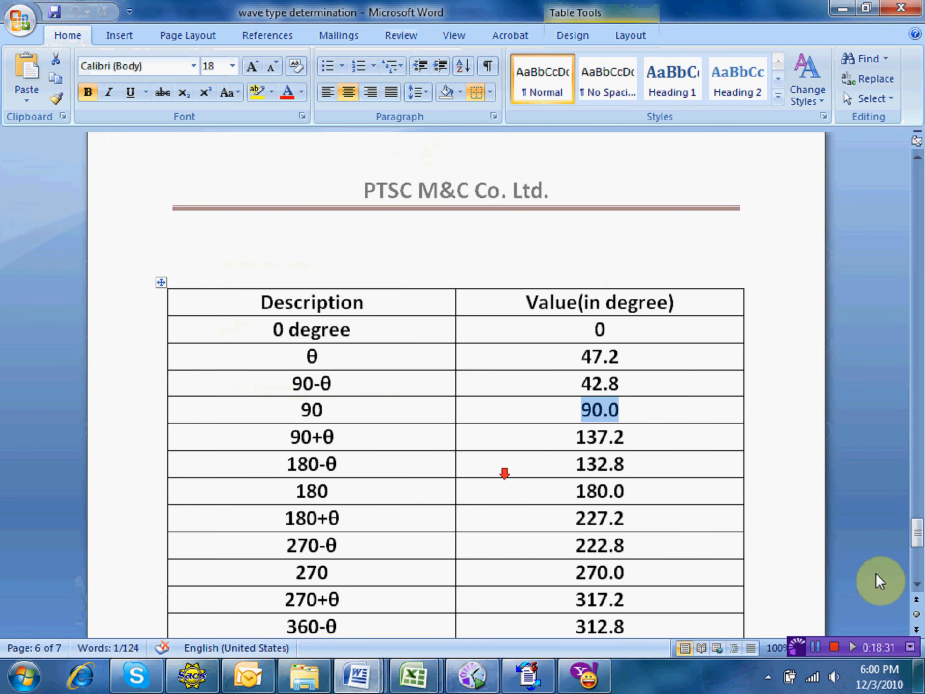
pyautogui.scroll(-2, 537, 491)
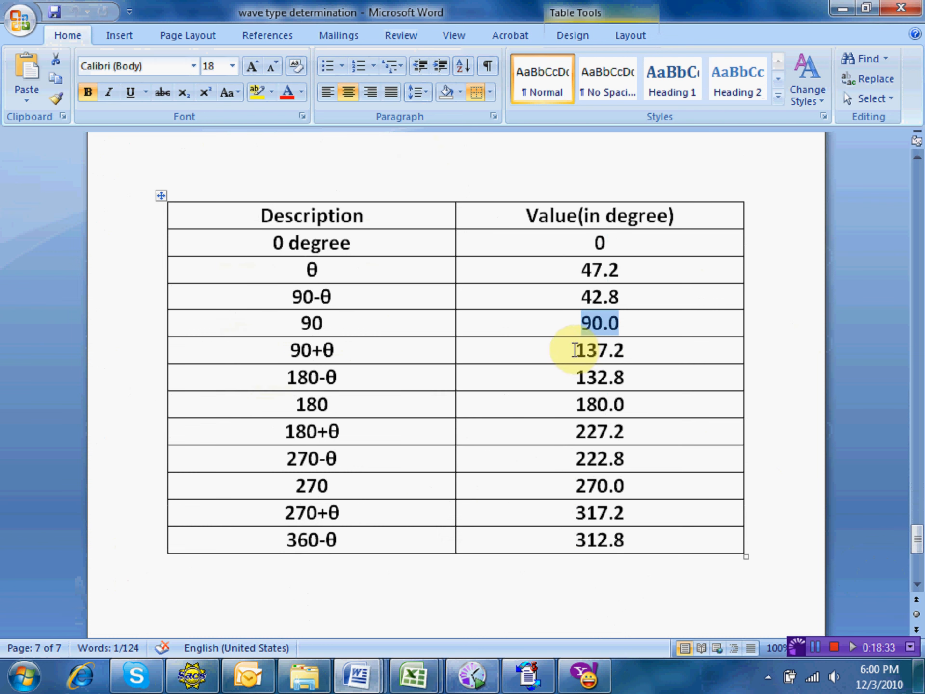
pyautogui.moveTo(562, 378); pyautogui.dragTo(628, 374)
pyautogui.moveTo(562, 347); pyautogui.dragTo(629, 374)
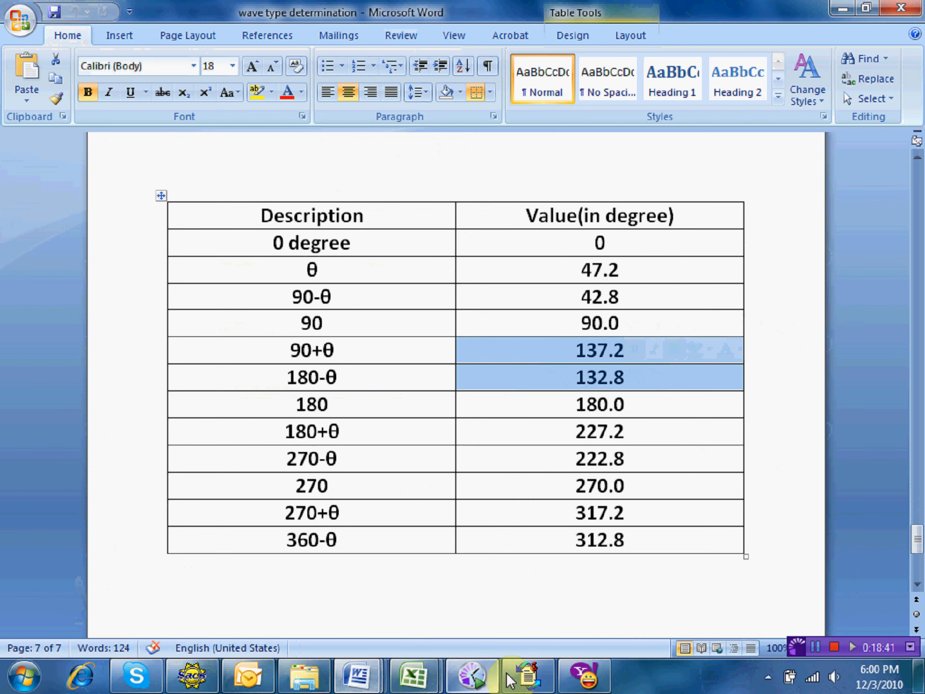
pyautogui.click(531, 677)
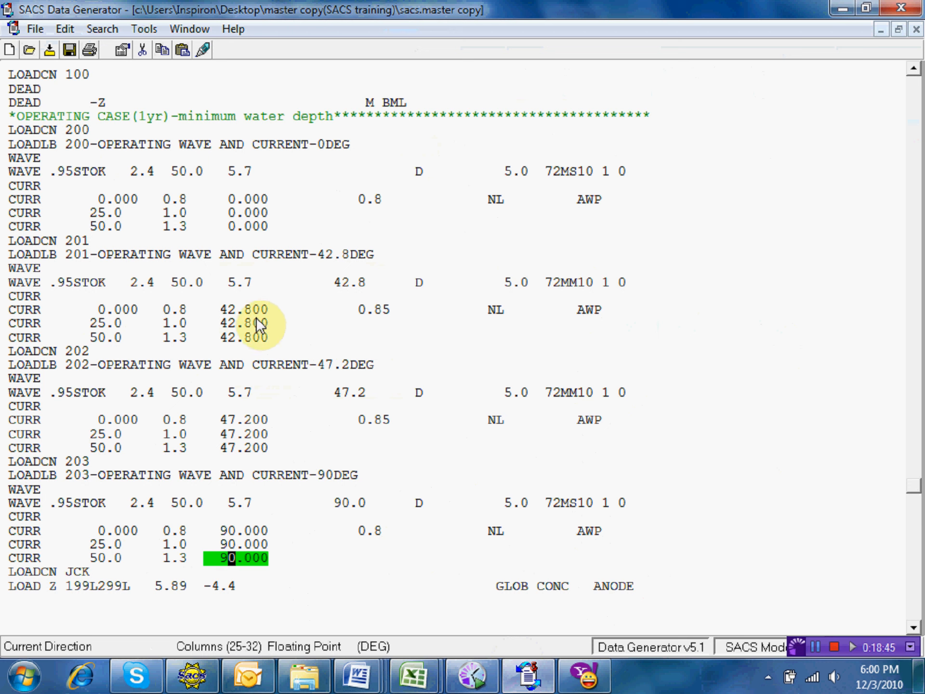
# Copy the complete data blocks of load conditions 201 and 202, from LOADCN 201 through the last CURR line before LOADCN 203
pyautogui.click(9, 239)
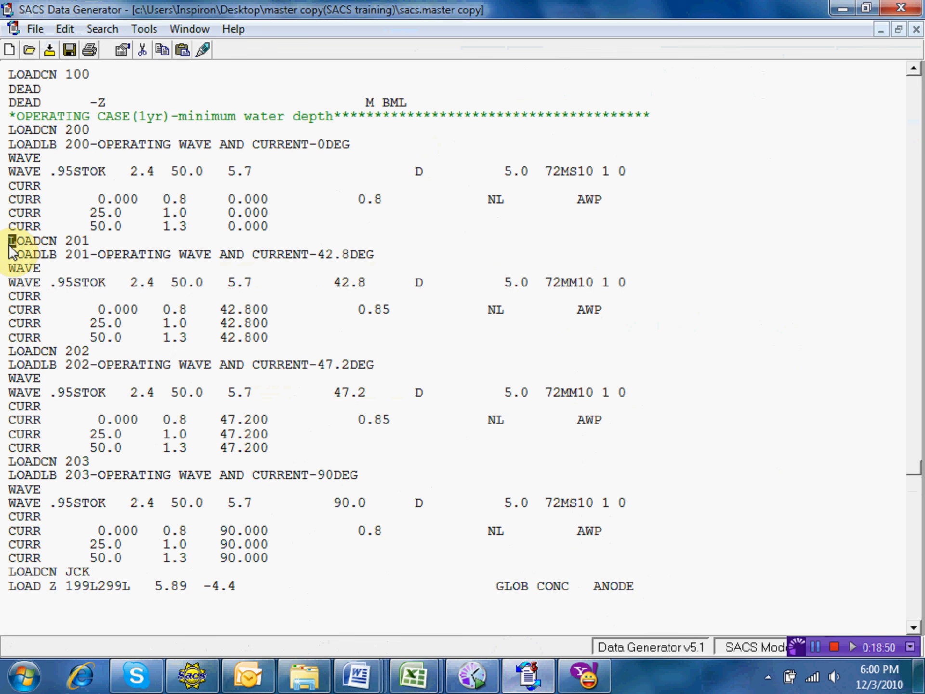
pyautogui.hotkey('shift', 'Down')
pyautogui.hotkey('shift', 'Down')
pyautogui.hotkey('shift', 'Down')
pyautogui.hotkey('shift', 'Down')
pyautogui.hotkey('shift', 'Down')
pyautogui.hotkey('shift', 'Down')
pyautogui.hotkey('shift', 'Down')
pyautogui.hotkey('shift', 'Down')
pyautogui.hotkey('shift', 'Down')
pyautogui.hotkey('shift', 'Down')
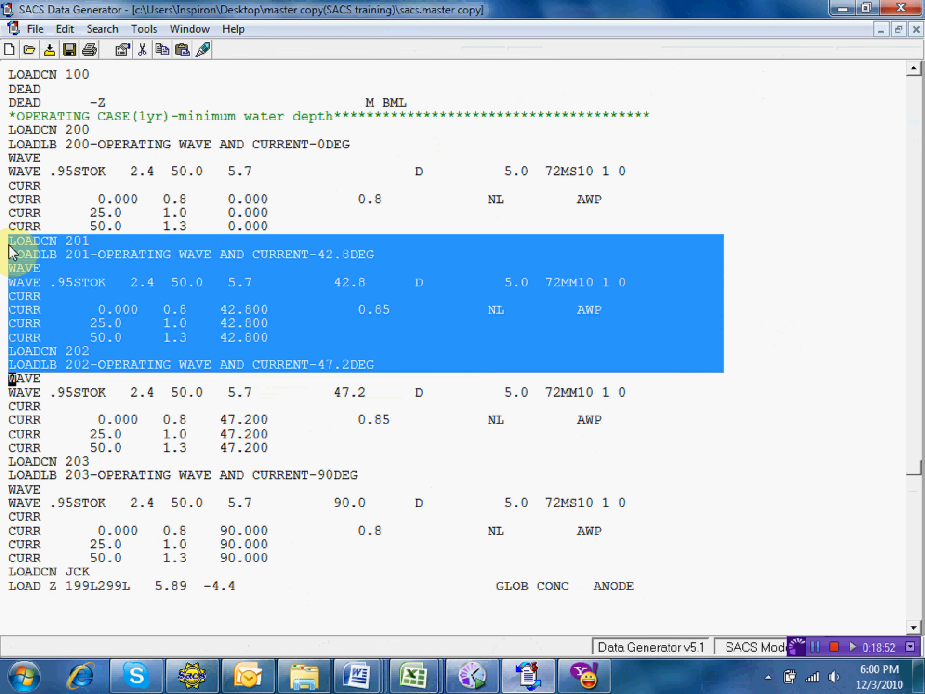
pyautogui.hotkey('shift', 'Down')
pyautogui.hotkey('shift', 'Down')
pyautogui.hotkey('shift', 'Down')
pyautogui.hotkey('shift', 'Down')
pyautogui.hotkey('shift', 'Down')
pyautogui.hotkey('shift', 'Down')
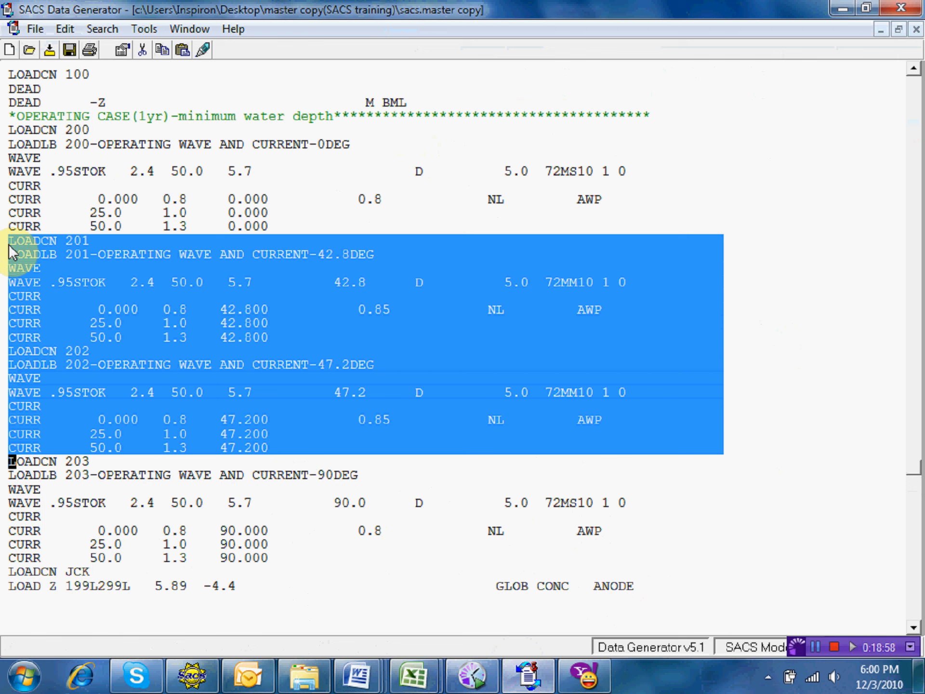
pyautogui.rightClick(317, 297)
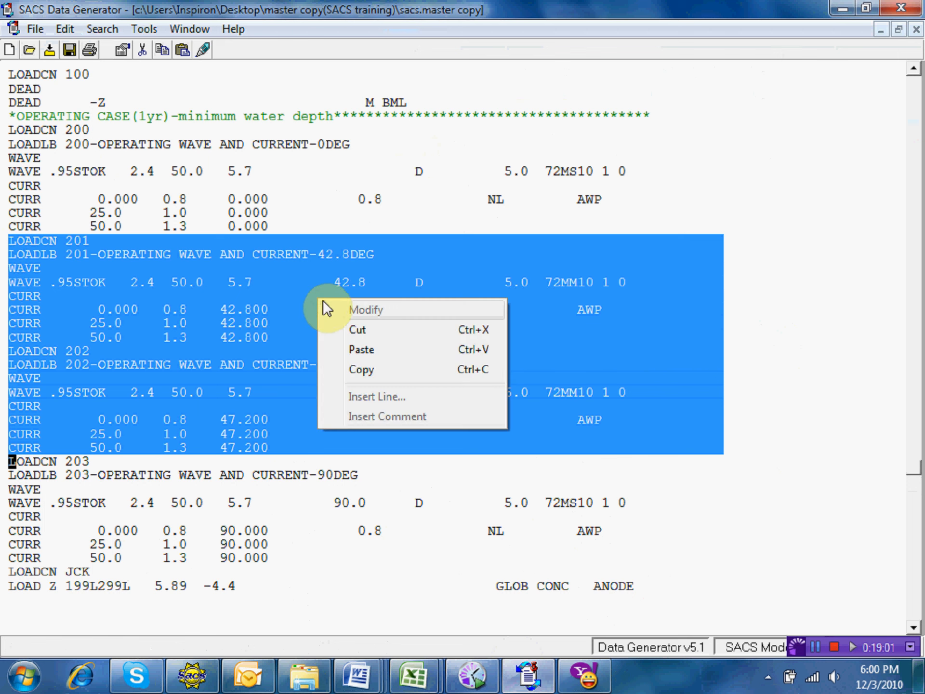
pyautogui.click(374, 373)
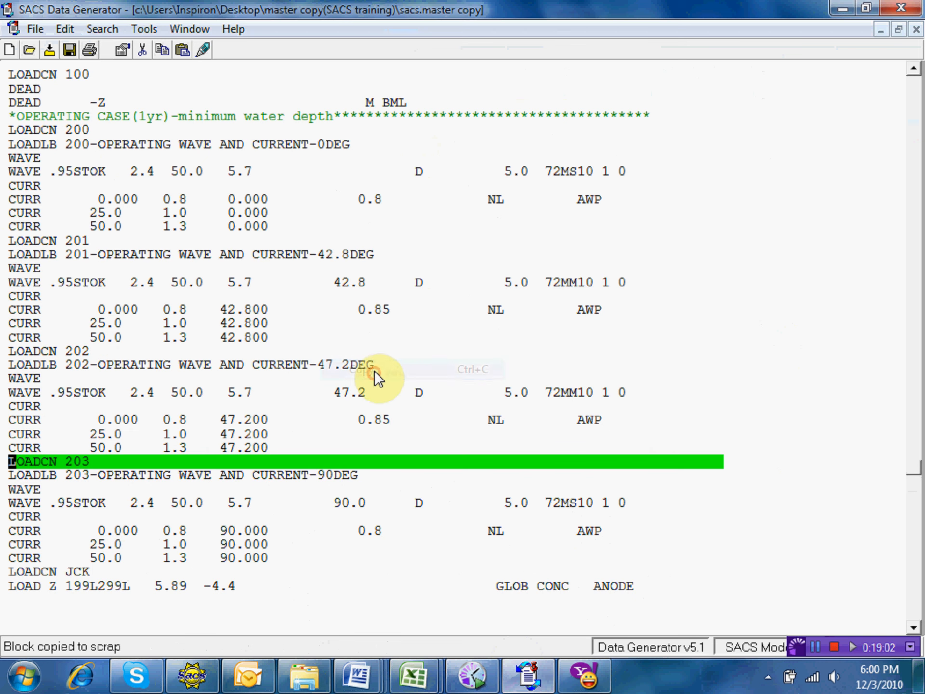
# Paste the copied load condition blocks directly above the LOADCN JCK line
pyautogui.click(9, 568)
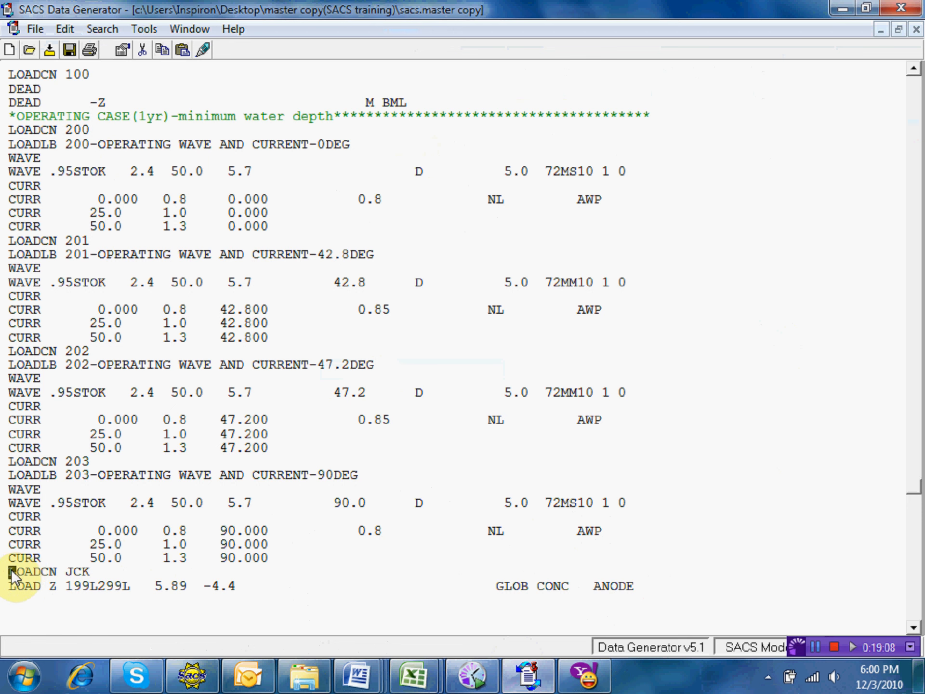
pyautogui.rightClick(11, 568)
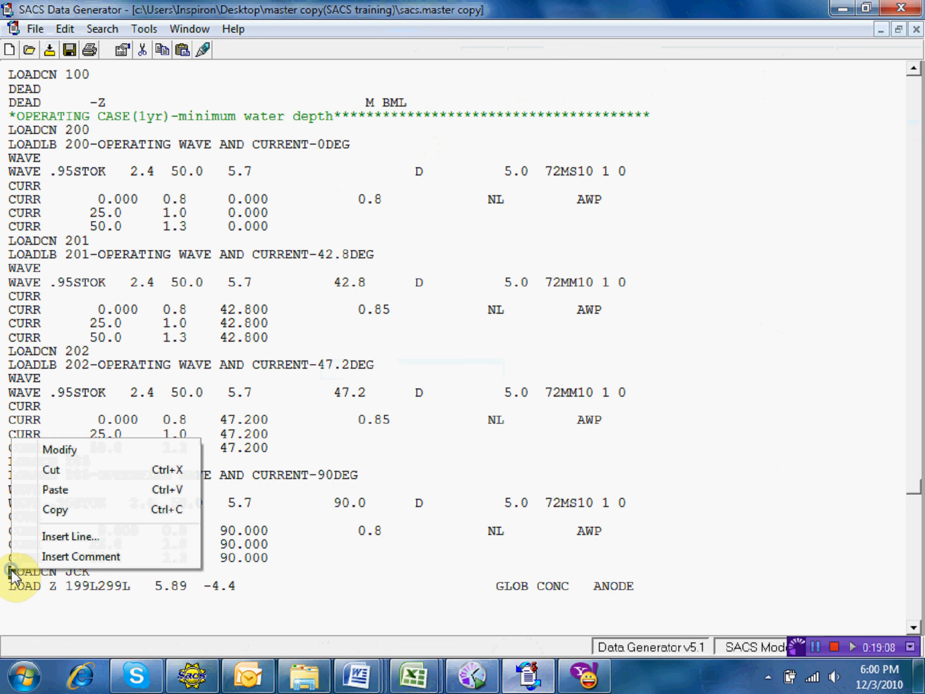
pyautogui.click(66, 489)
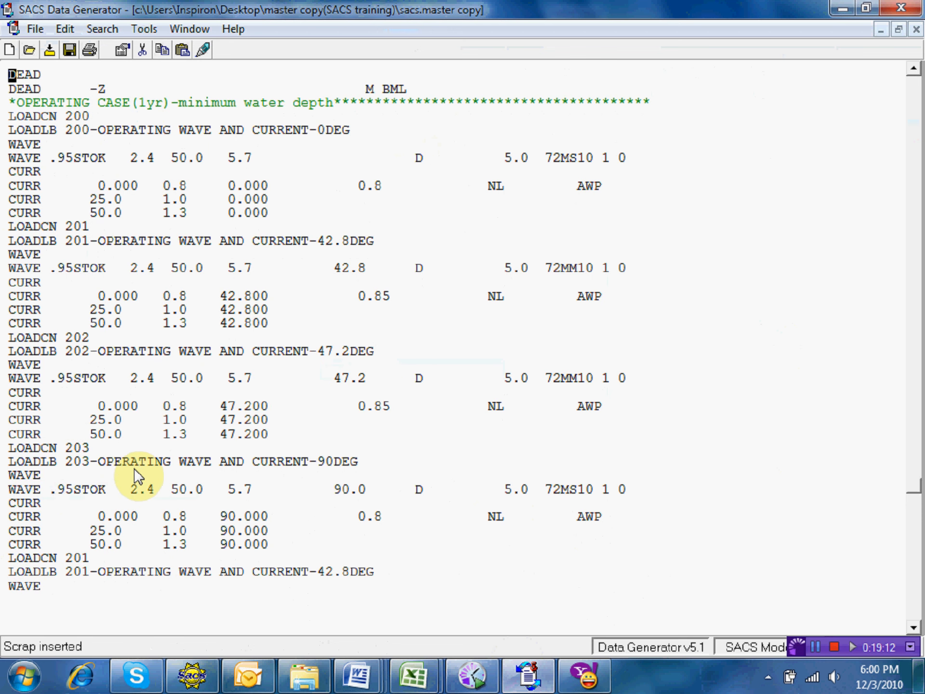
# Rename the first pasted load condition as 204 in its LOADCN and LOADLB lines, below load condition 203
pyautogui.press('Down')
pyautogui.press('Down')
pyautogui.press('Down')
pyautogui.press('Down')
pyautogui.press('Down')
pyautogui.press('Down')
pyautogui.press('Down')
pyautogui.press('Down')
pyautogui.press('Down')
pyautogui.press('Down')
pyautogui.press('Down')
pyautogui.press('Down')
pyautogui.press('Down')
pyautogui.press('Down')
pyautogui.press('Down')
pyautogui.press('Down')
pyautogui.press('Down')
pyautogui.press('Down')
pyautogui.press('Down')
pyautogui.press('Down')
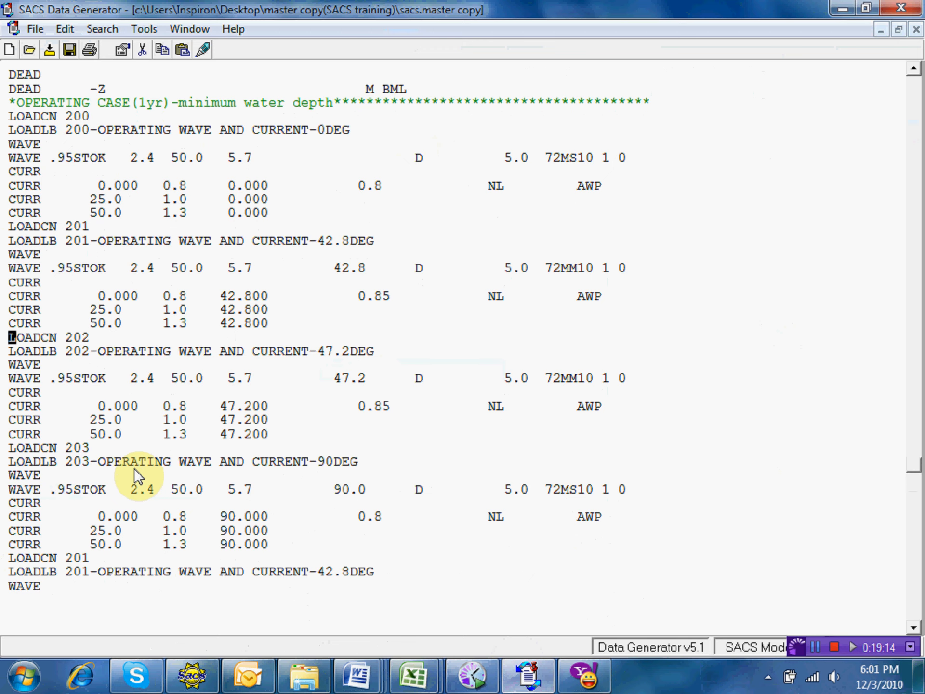
pyautogui.press('Down')
pyautogui.press('Down')
pyautogui.press('Down')
pyautogui.press('Down')
pyautogui.press('Down')
pyautogui.press('Down')
pyautogui.press('Down')
pyautogui.press('Down')
pyautogui.press('Down')
pyautogui.press('Down')
pyautogui.press('Down')
pyautogui.press('Down')
pyautogui.press('Down')
pyautogui.press('Down')
pyautogui.press('Down')
pyautogui.press('Down')
pyautogui.press('Down')
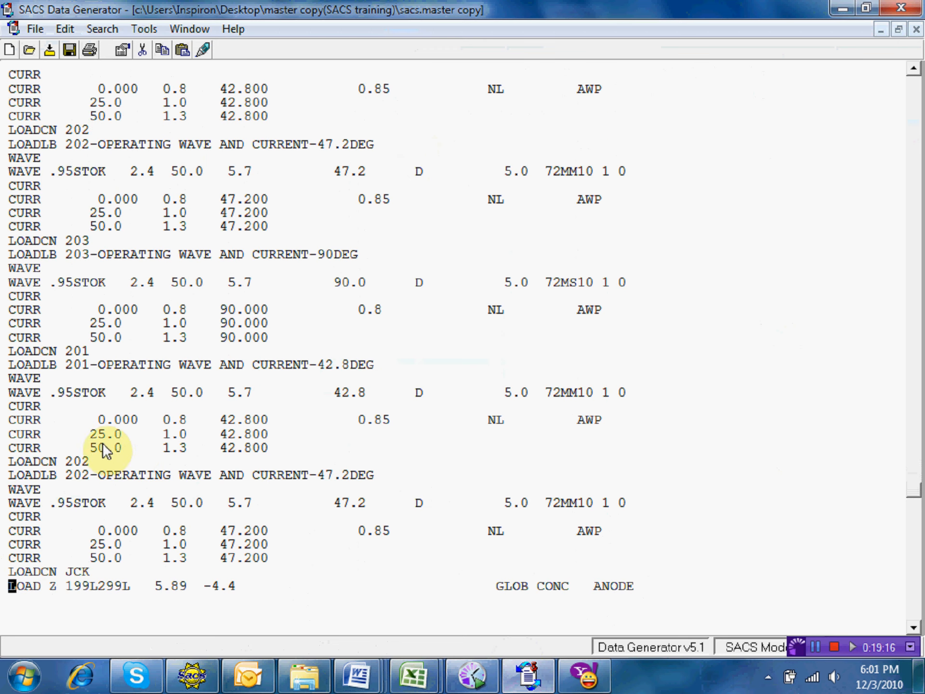
pyautogui.click(84, 350)
pyautogui.write('4')
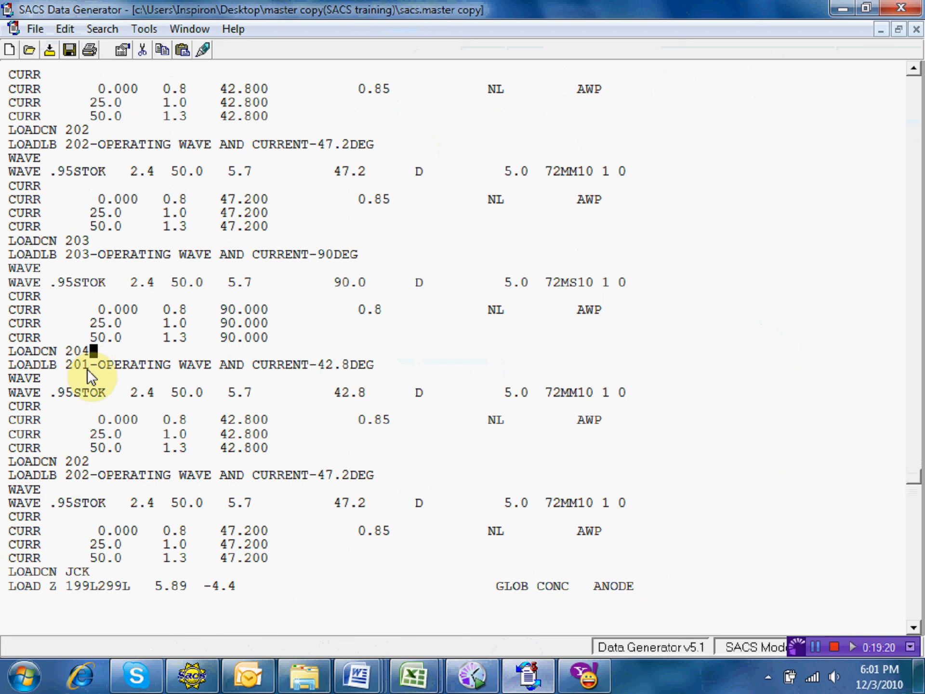
pyautogui.click(82, 359)
pyautogui.write('4')
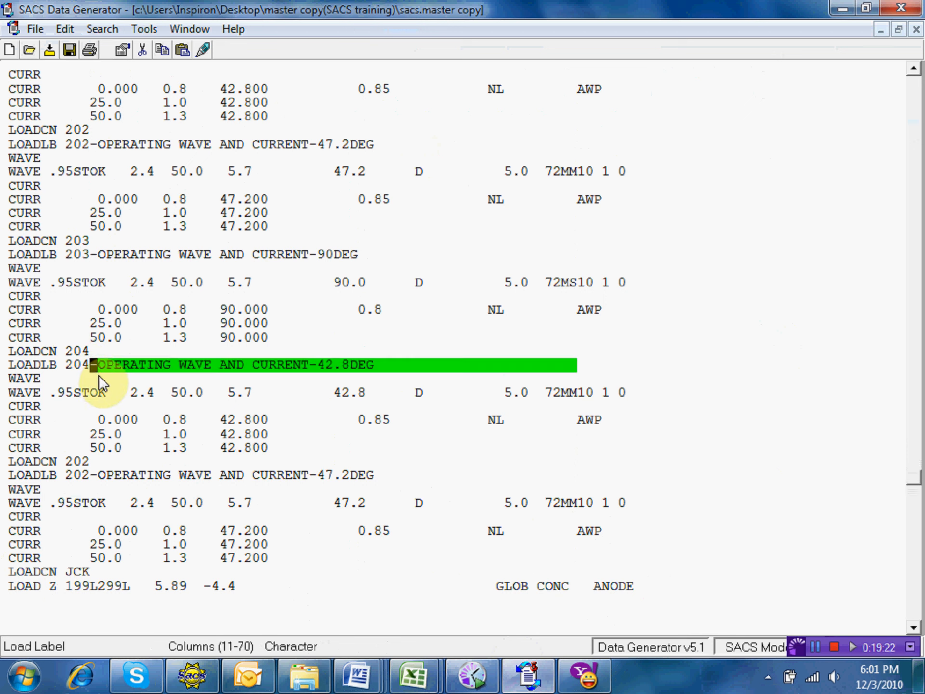
# Rename the second pasted load condition as 205 in its LOADCN and LOADLB lines
pyautogui.click(86, 462)
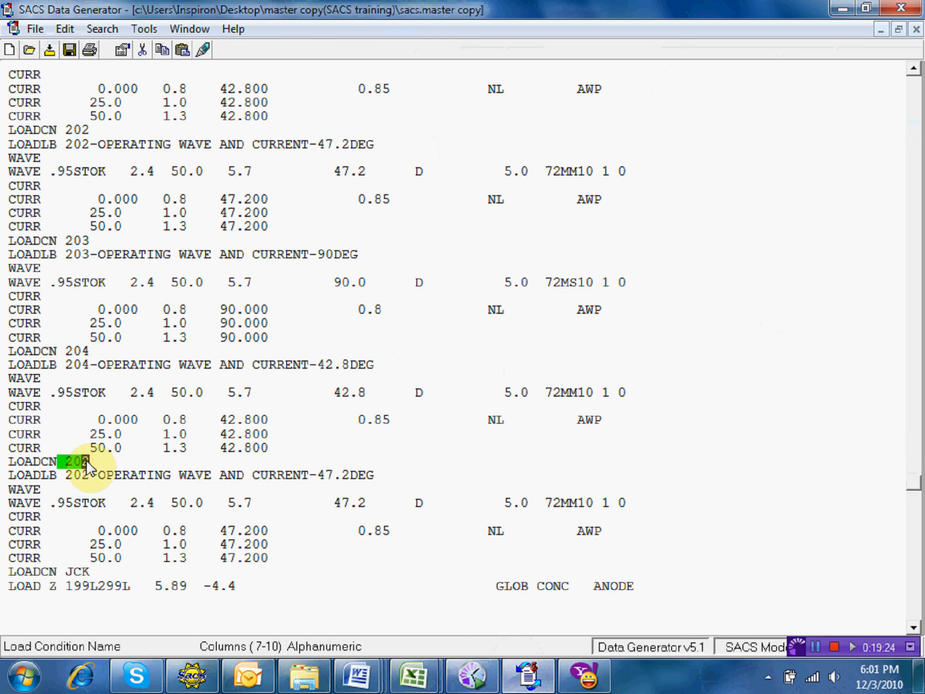
pyautogui.write('5')
pyautogui.click(86, 473)
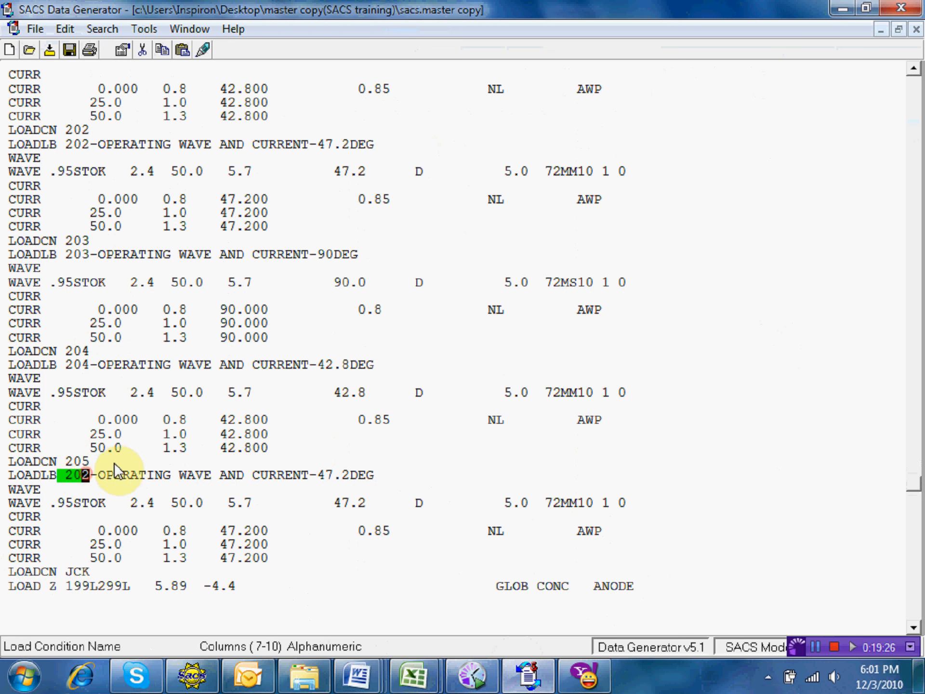
pyautogui.write('5')
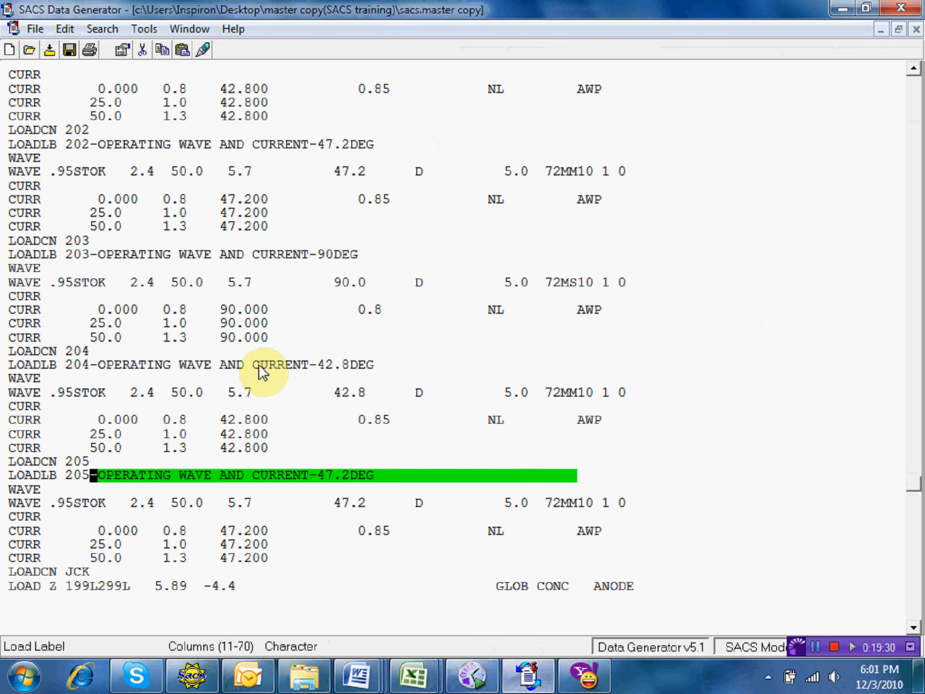
# Check the 180-θ direction in Word's "wave type determination" table and change load condition 204's label to "-OPERATING WAVE AND CURRENT-132.8DEG" in SACS Data Generator
pyautogui.moveTo(356, 674)
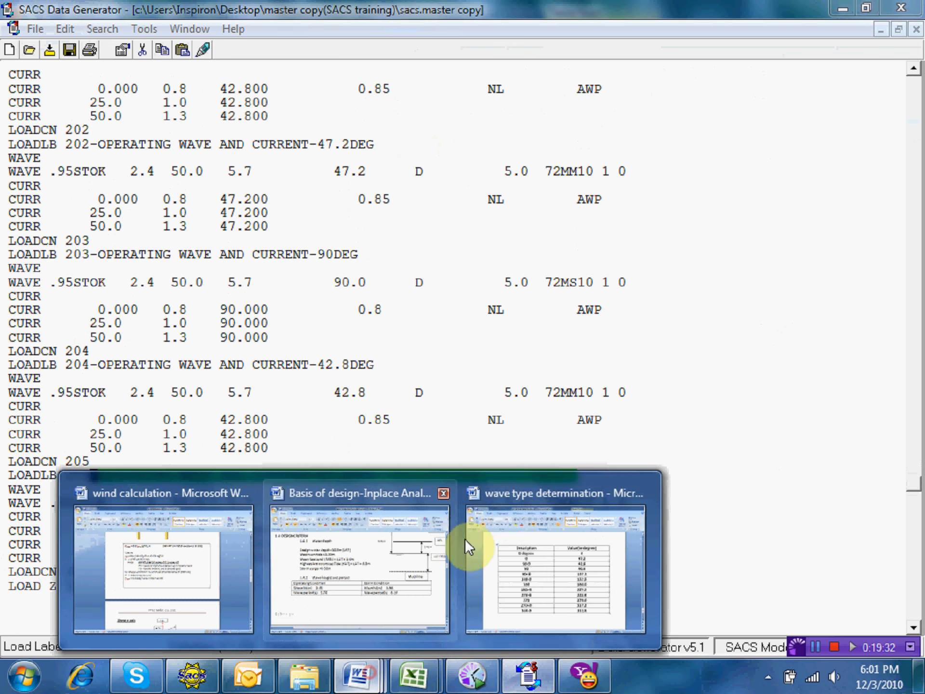
pyautogui.click(552, 553)
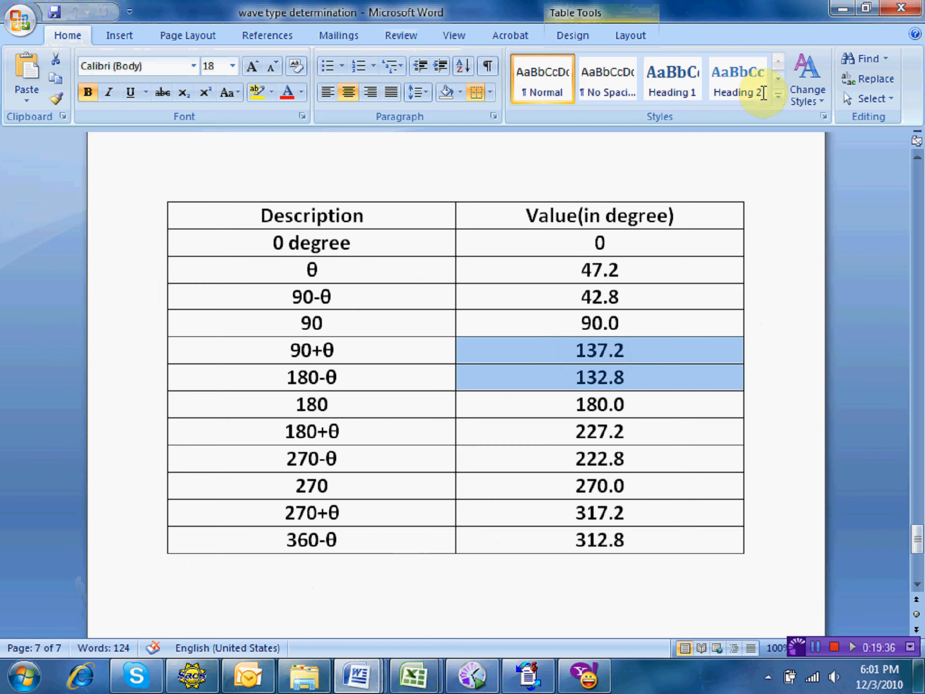
pyautogui.click(842, 10)
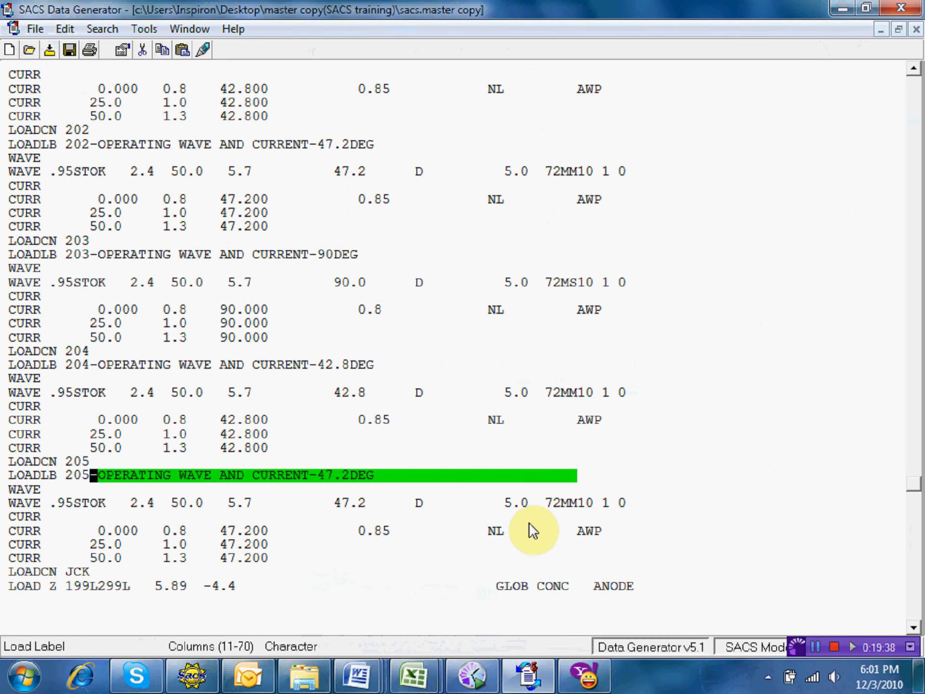
pyautogui.doubleClick(195, 361)
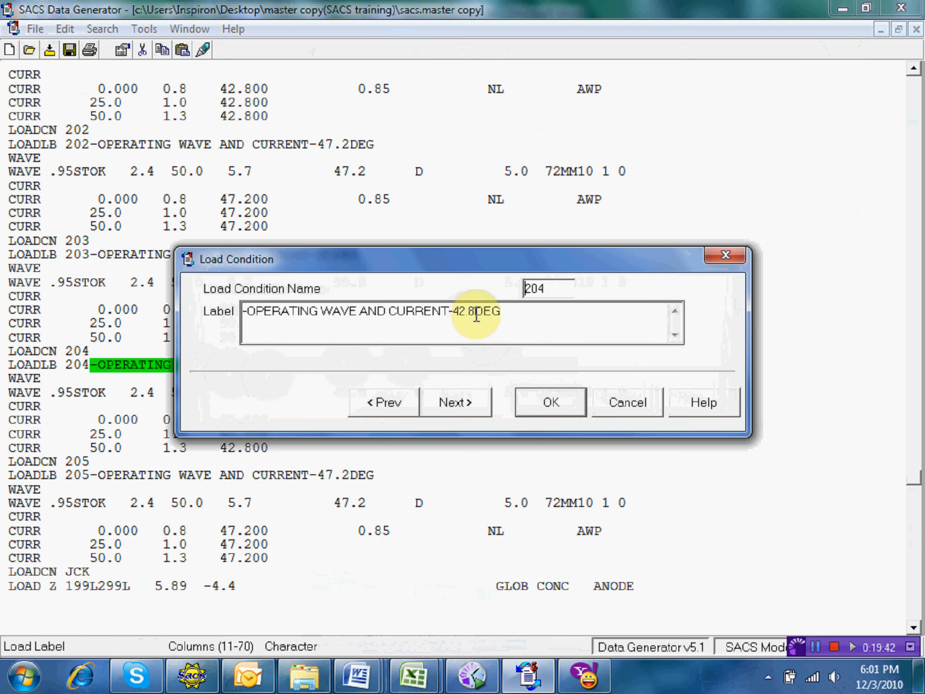
pyautogui.moveTo(474, 311); pyautogui.dragTo(458, 316)
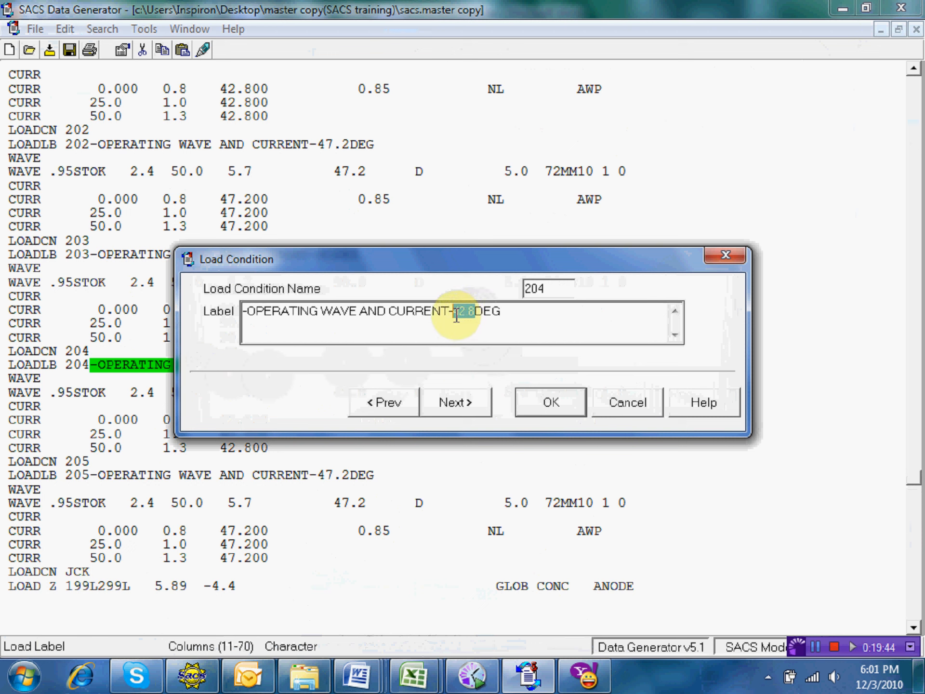
pyautogui.write('132')
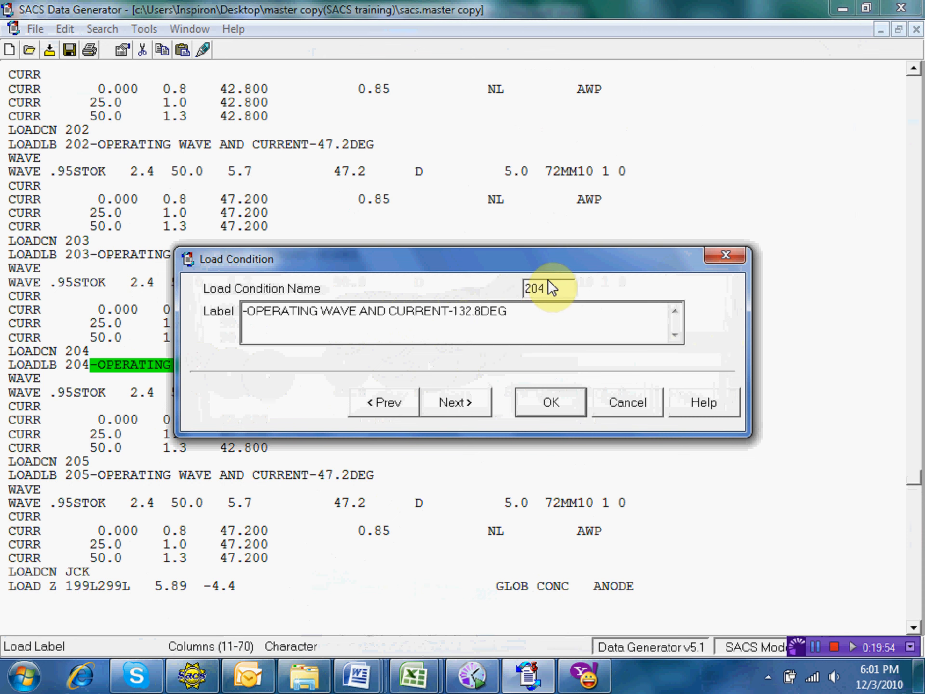
pyautogui.click(553, 401)
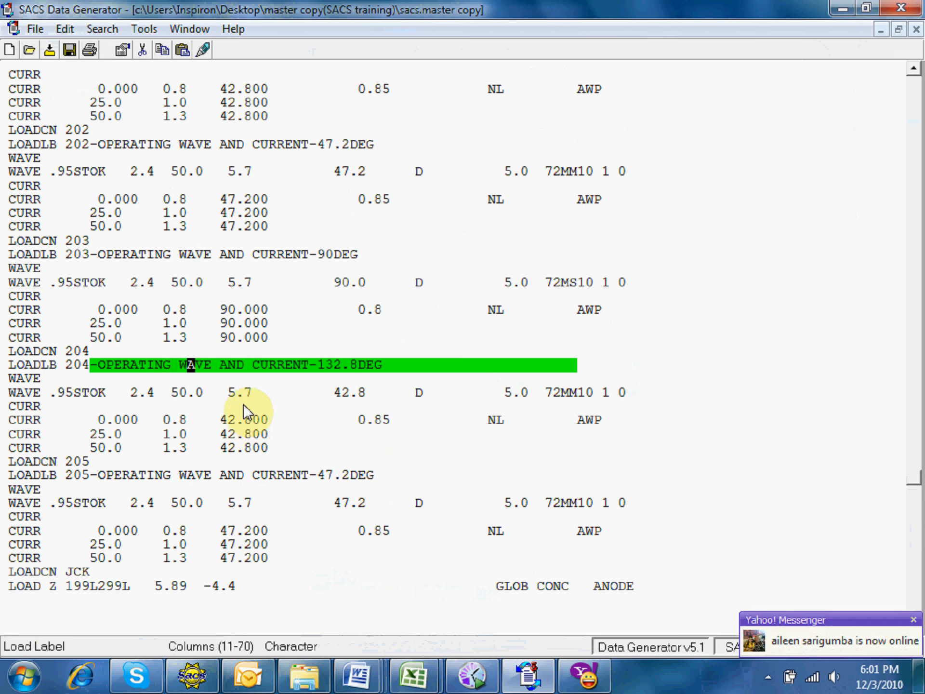
# Set the wave direction of load condition 204 to 132.8 degrees
pyautogui.doubleClick(339, 391)
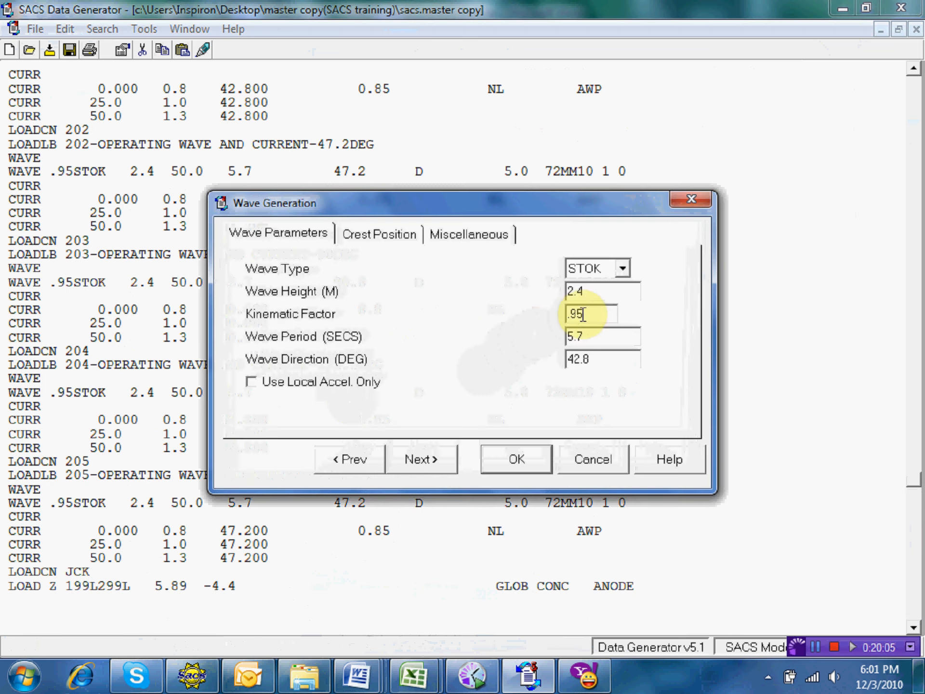
pyautogui.click(402, 234)
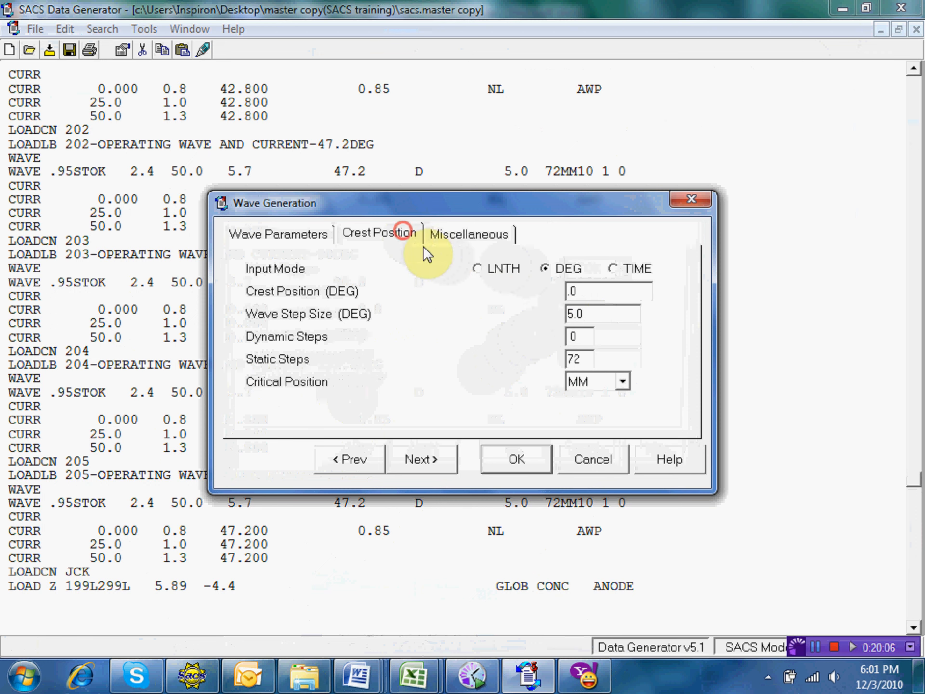
pyautogui.click(477, 236)
pyautogui.click(320, 233)
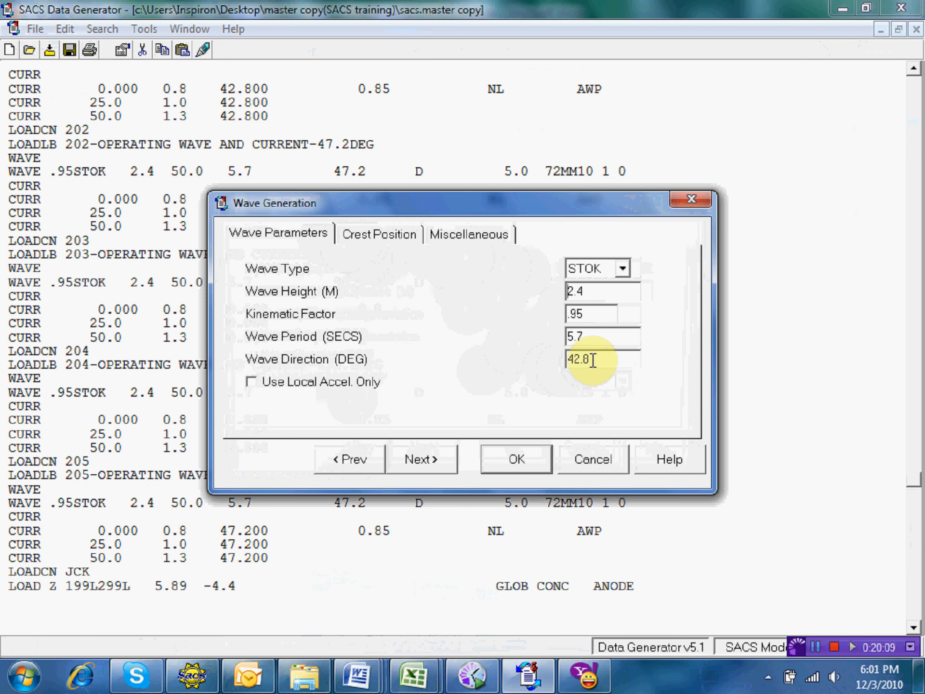
pyautogui.moveTo(592, 360); pyautogui.dragTo(547, 361)
pyautogui.write('13')
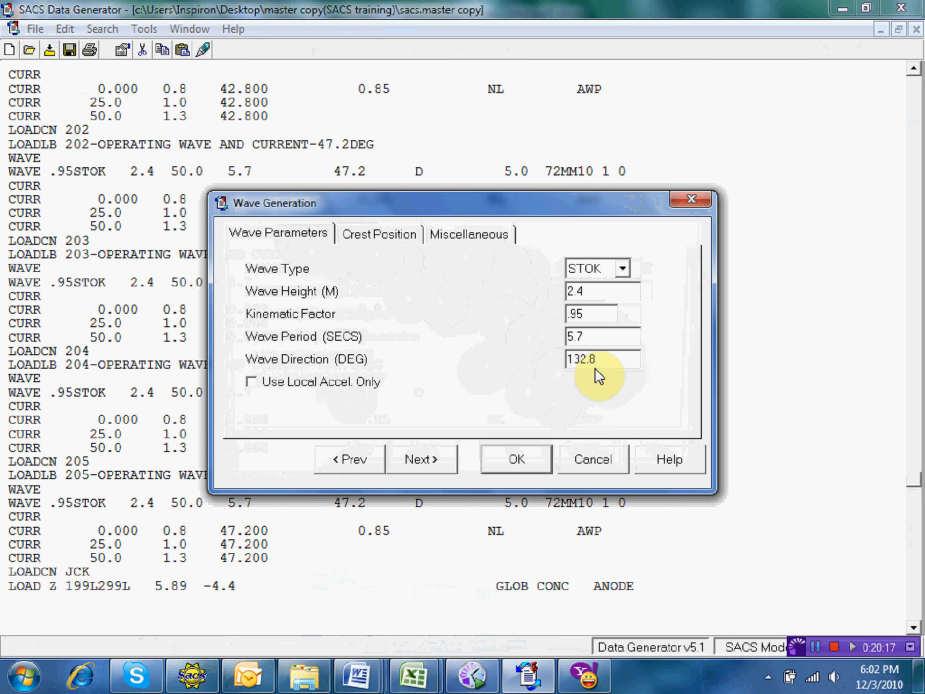
pyautogui.click(532, 460)
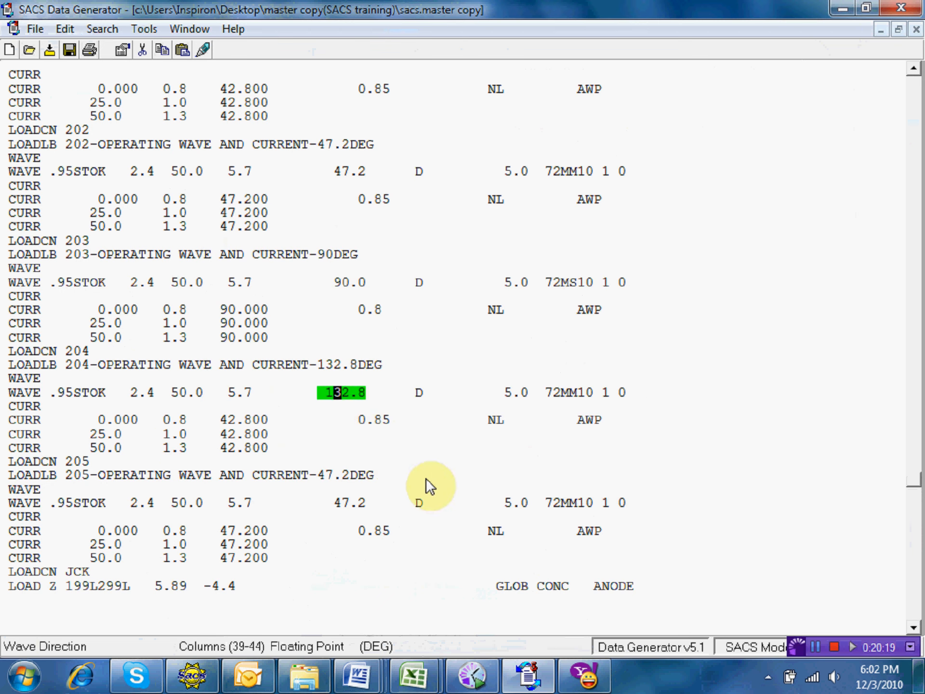
# Set the current direction to 132.800 degrees in all three CURR data lines of load condition 204
pyautogui.click(220, 416)
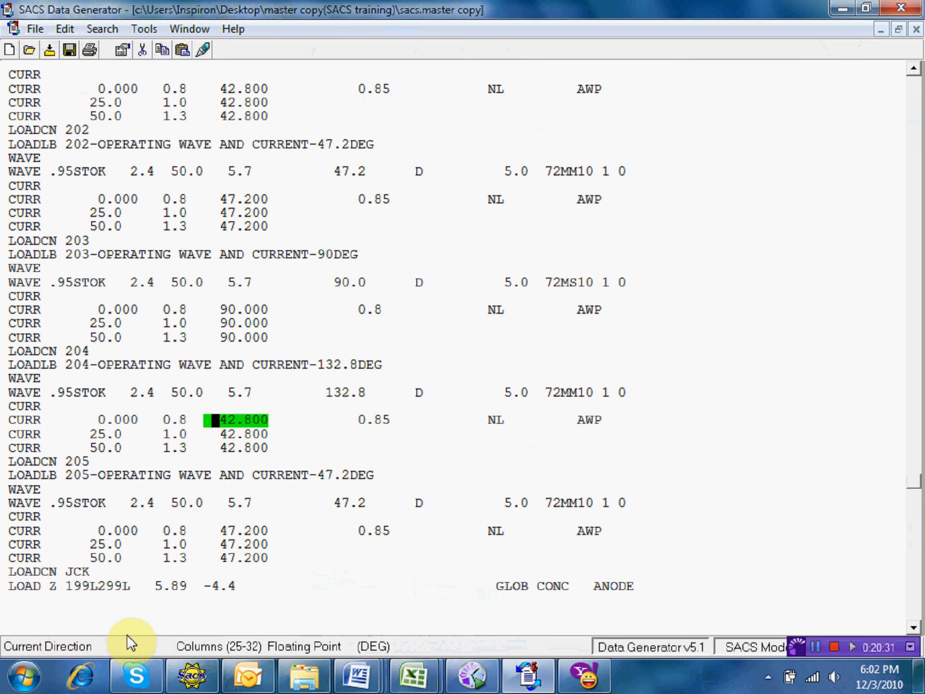
pyautogui.press('Left')
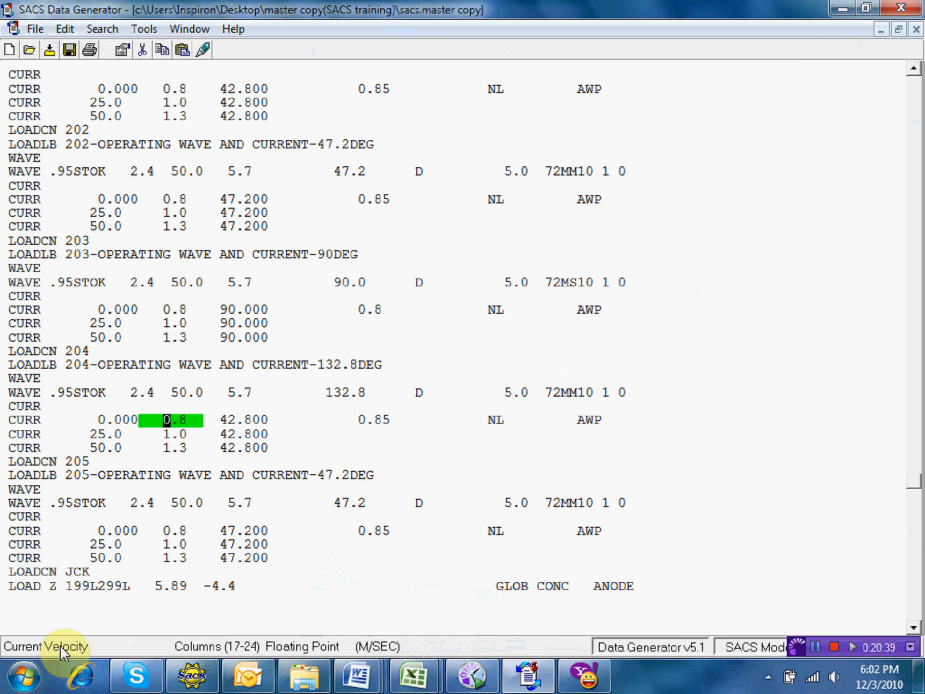
pyautogui.press('Left')
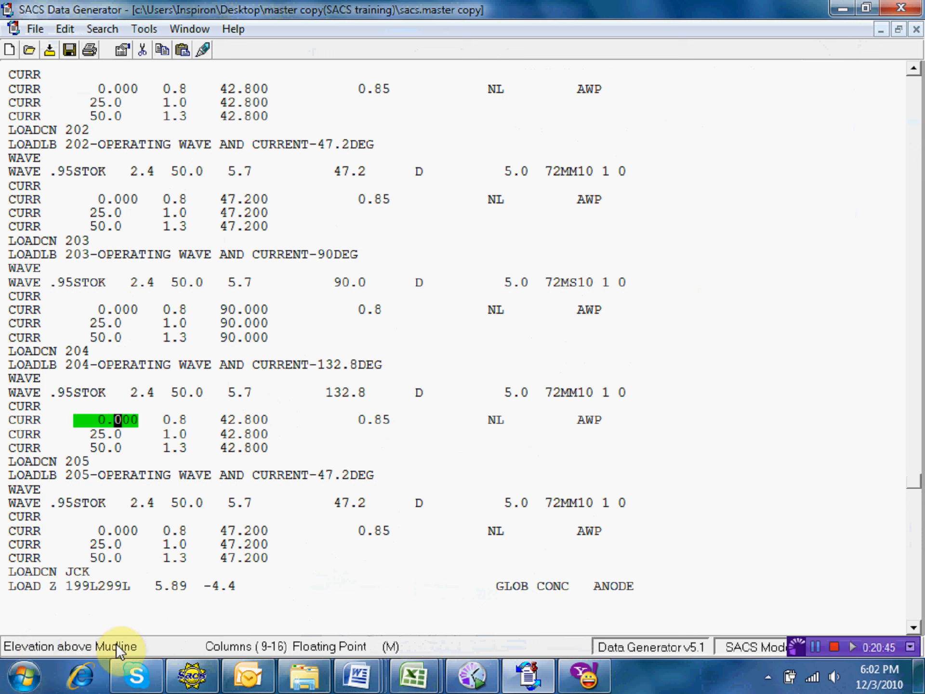
pyautogui.press('Right')
pyautogui.press('Right')
pyautogui.press('Right')
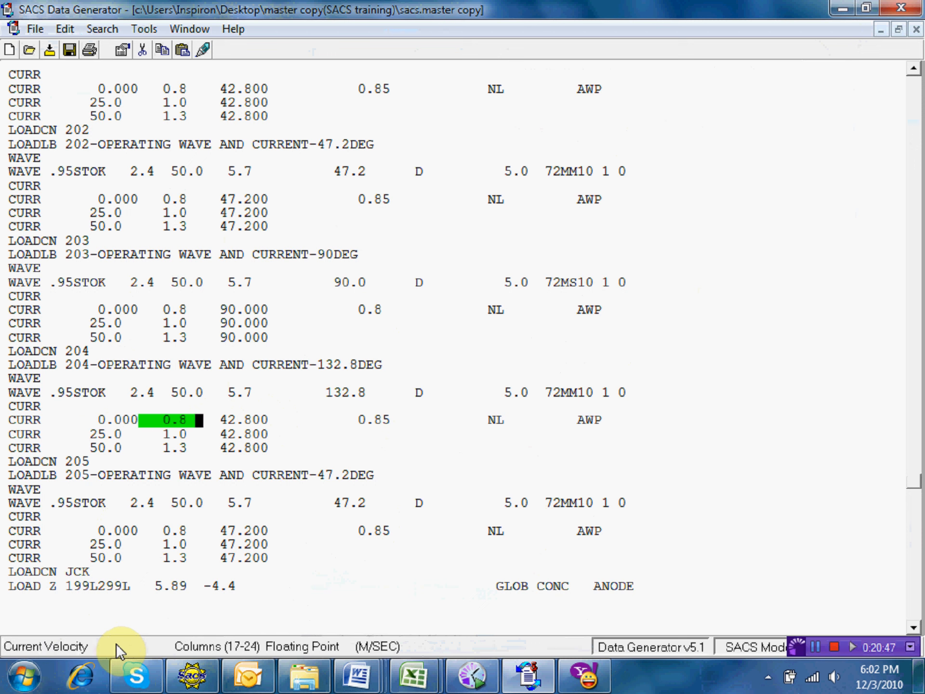
pyautogui.press('Right')
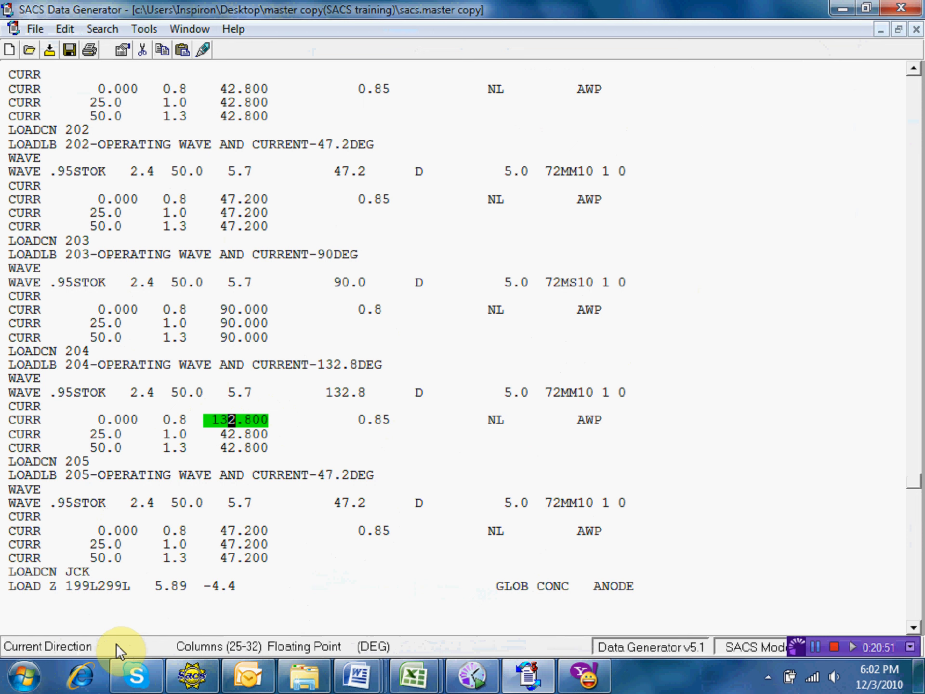
pyautogui.press('Down')
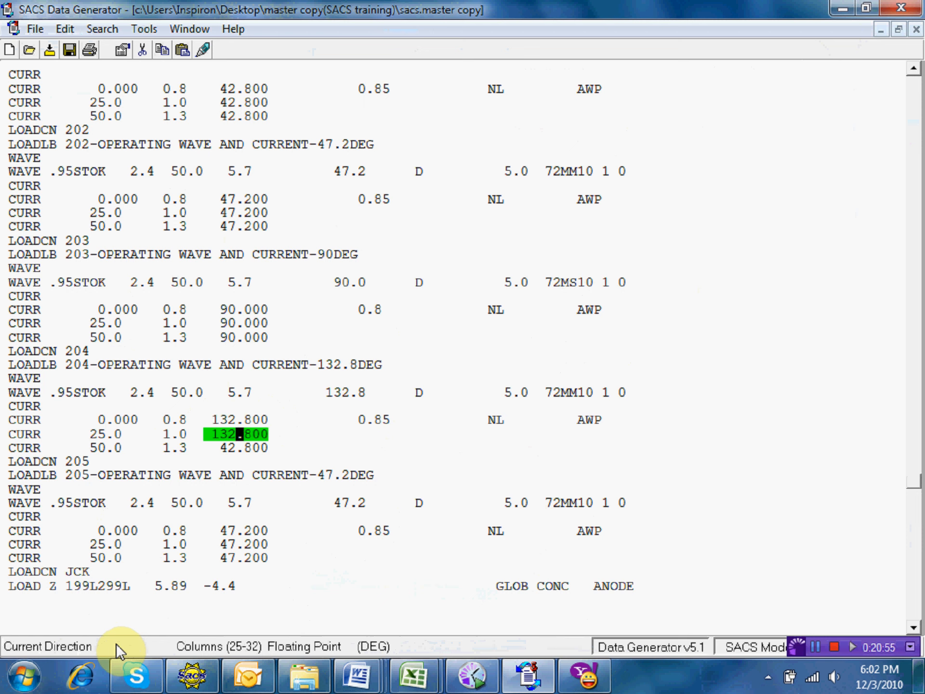
pyautogui.press('Down')
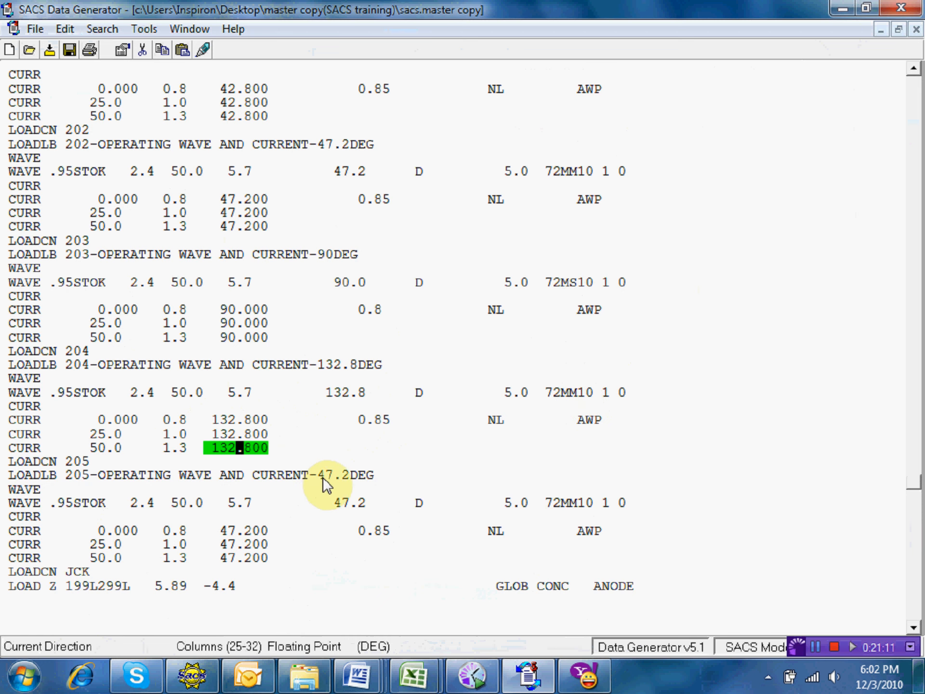
# Check the 90+θ direction in Word's "wave type determination" table and change load condition 205's label to "-OPERATING WAVE AND CURRENT-137.2DEG" in SACS Data Generator
pyautogui.moveTo(361, 674)
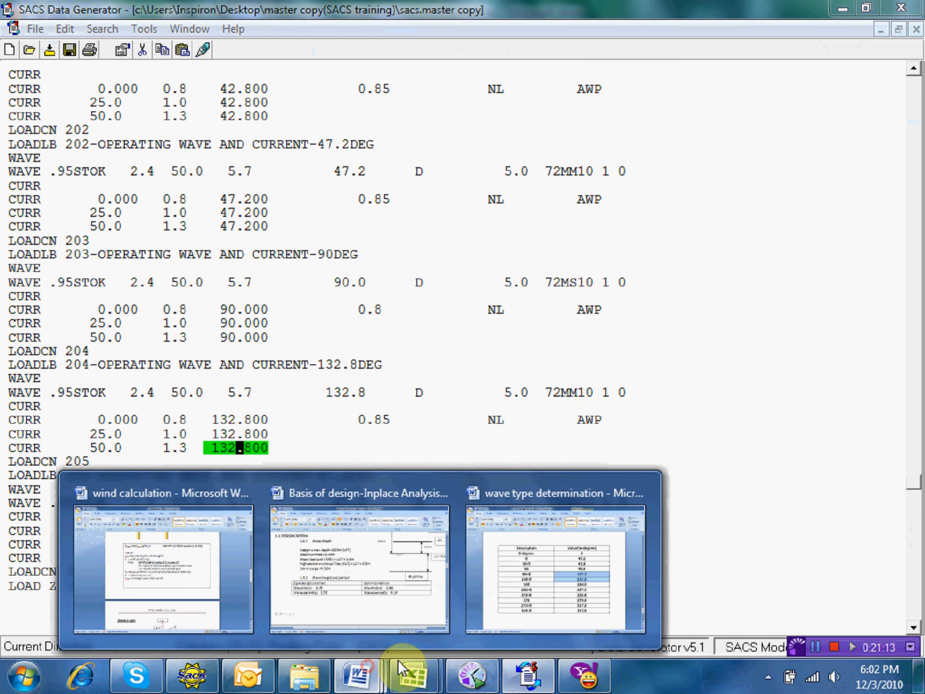
pyautogui.click(548, 578)
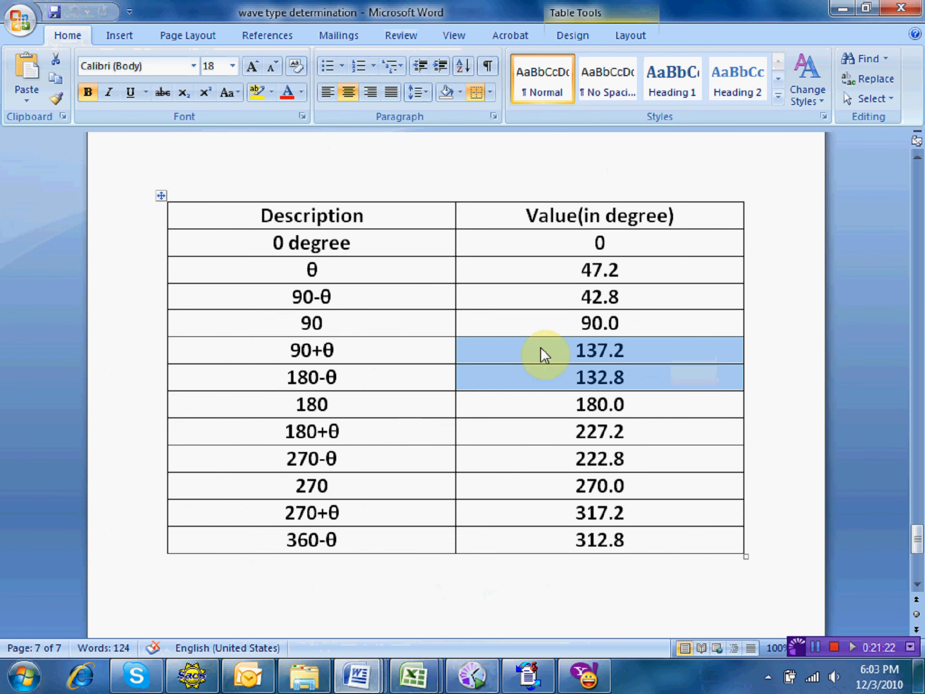
pyautogui.click(832, 13)
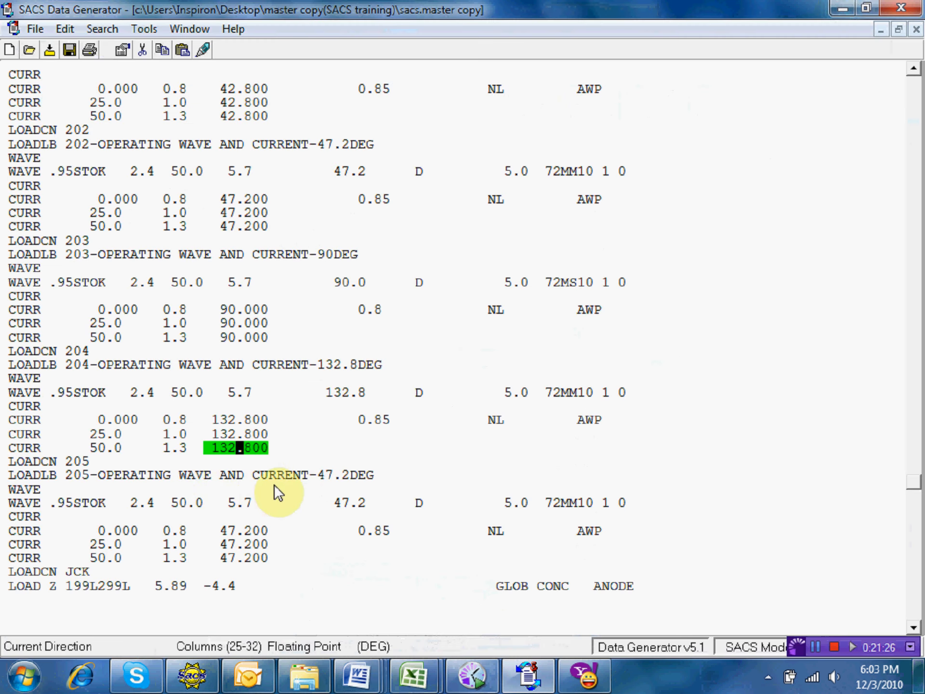
pyautogui.doubleClick(322, 475)
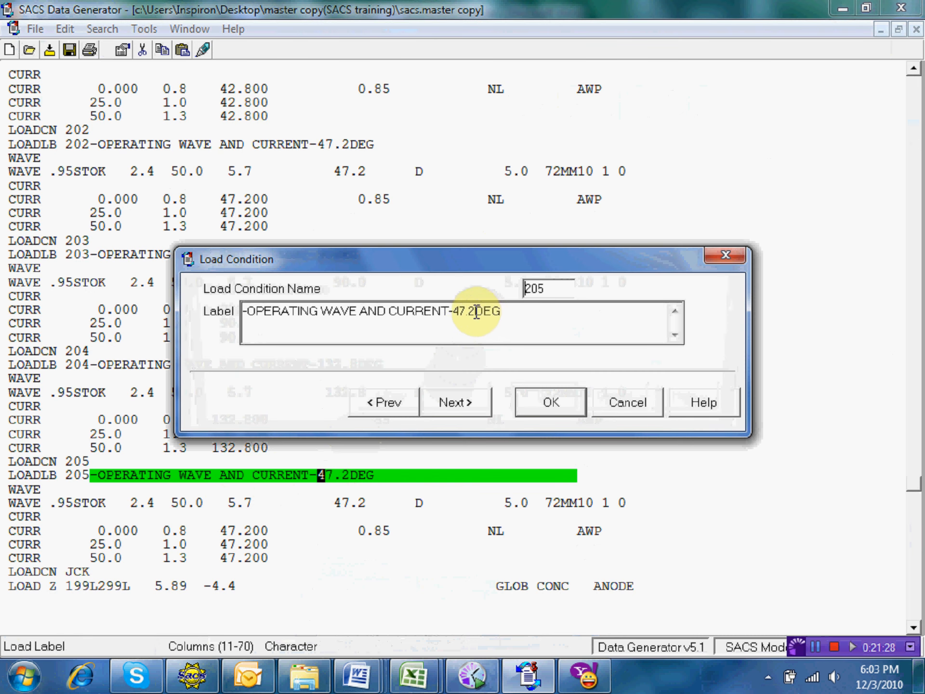
pyautogui.moveTo(475, 313); pyautogui.dragTo(453, 314)
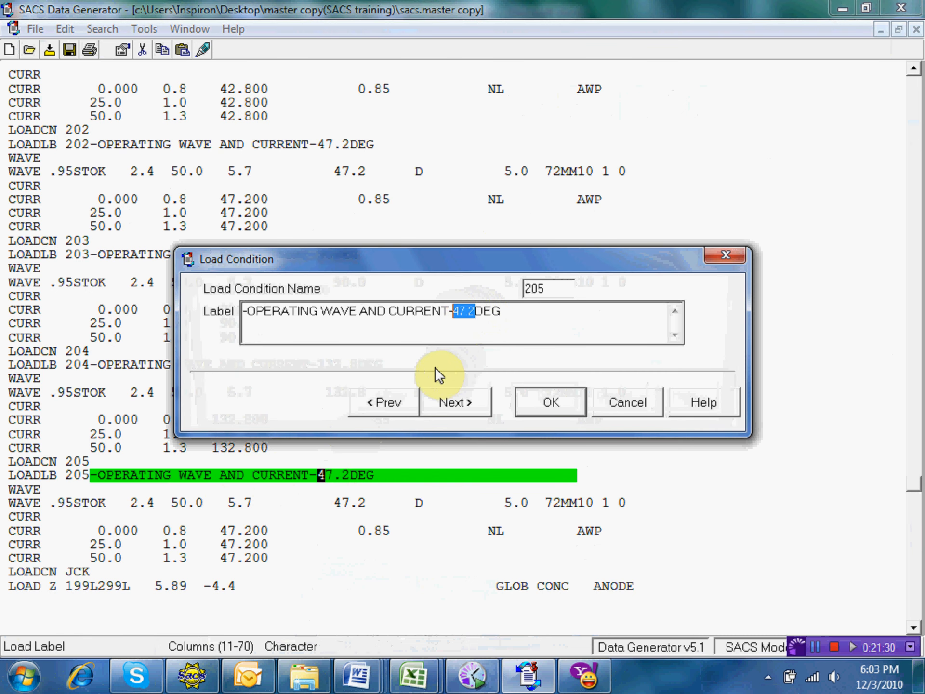
pyautogui.write('137')
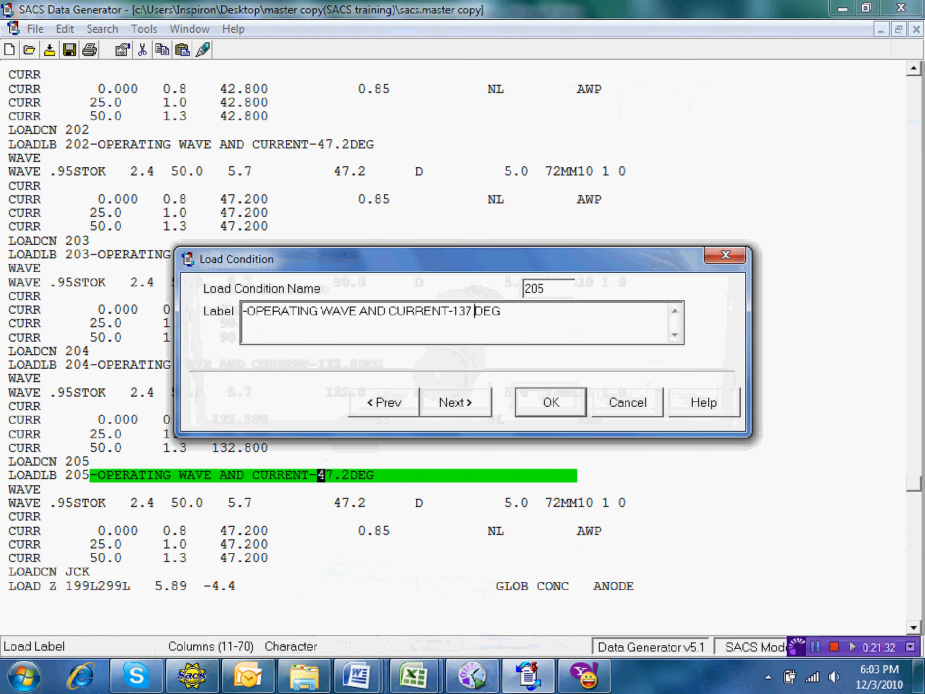
pyautogui.click(530, 403)
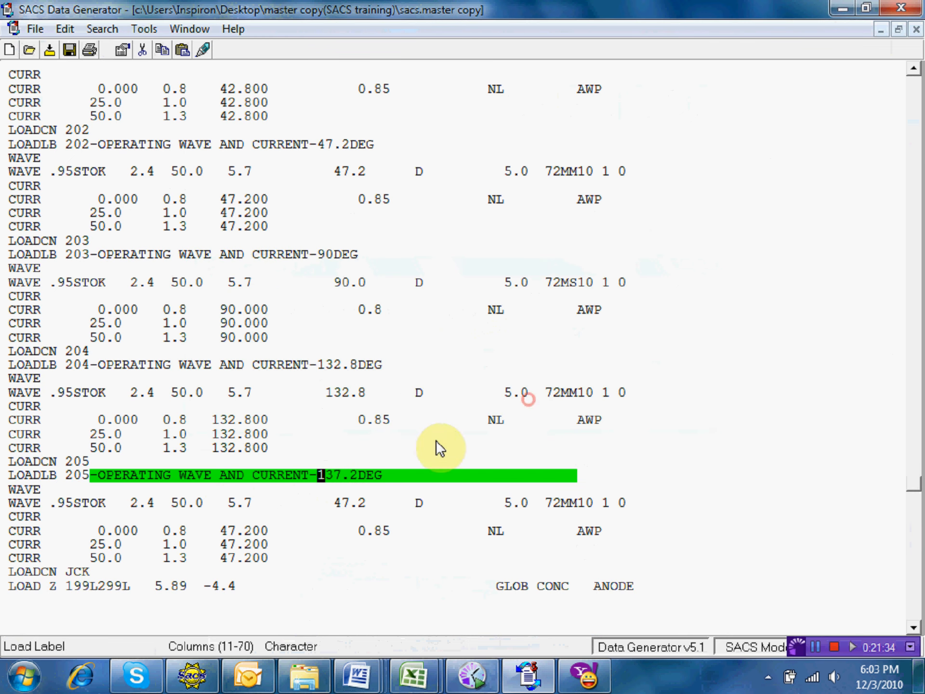
# Set the wave direction of load condition 205 to 137.2 degrees and save the model file
pyautogui.doubleClick(337, 502)
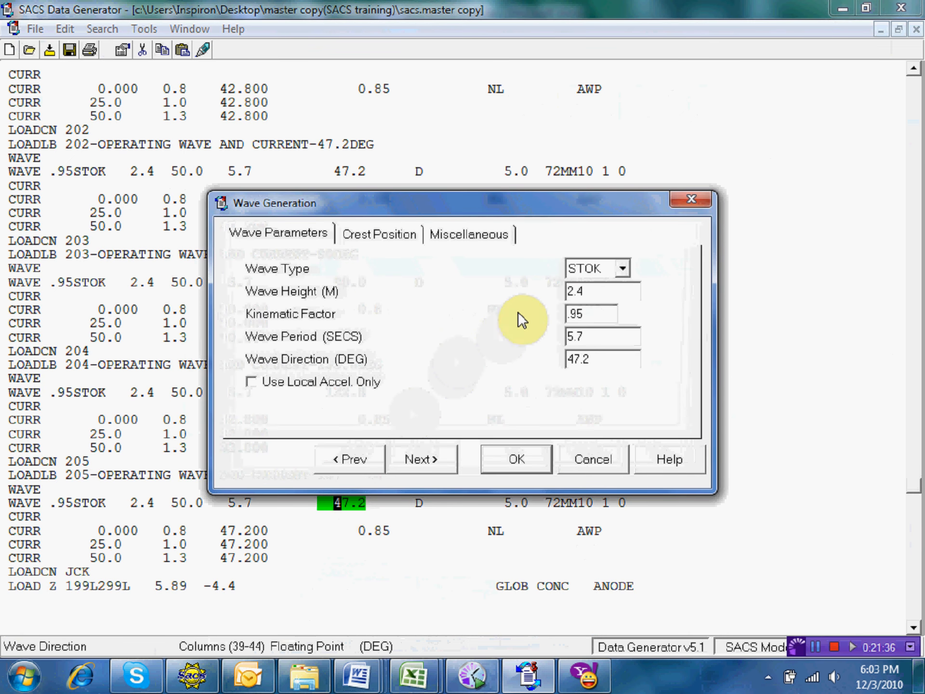
pyautogui.moveTo(597, 362); pyautogui.dragTo(554, 363)
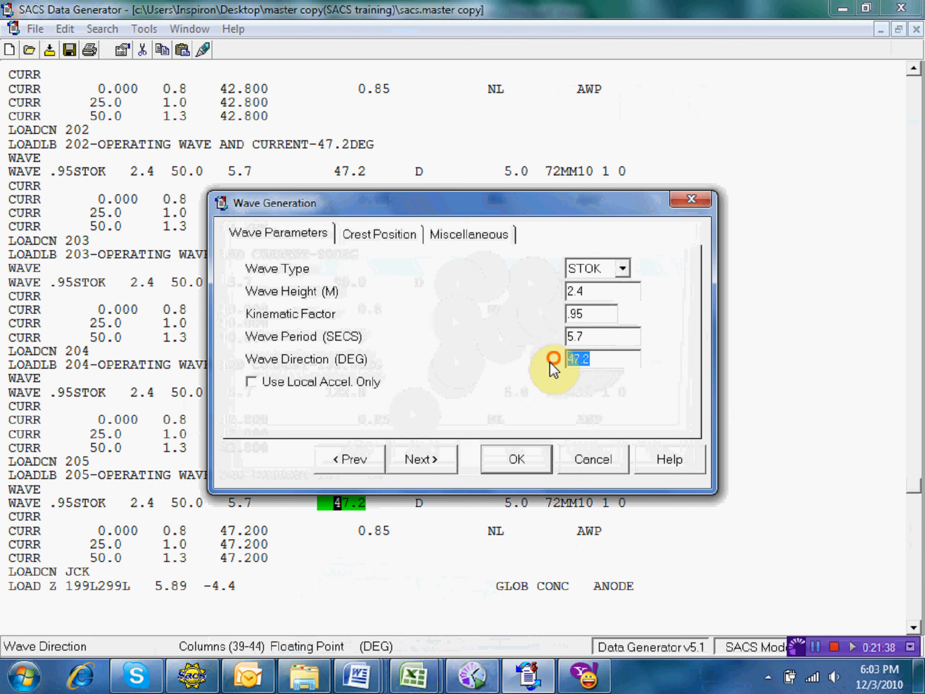
pyautogui.write('13')
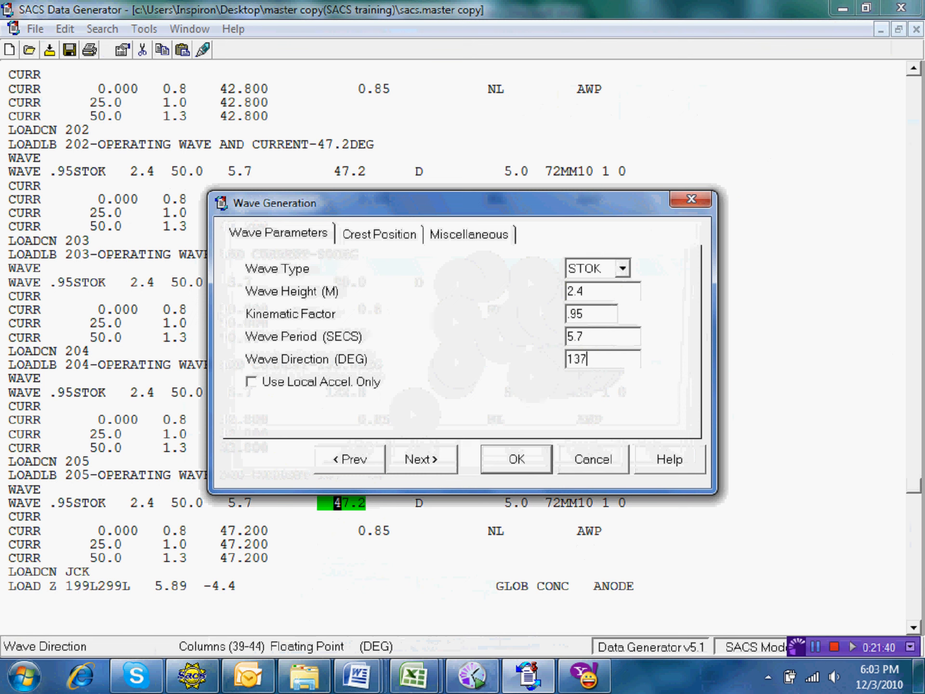
pyautogui.click(524, 459)
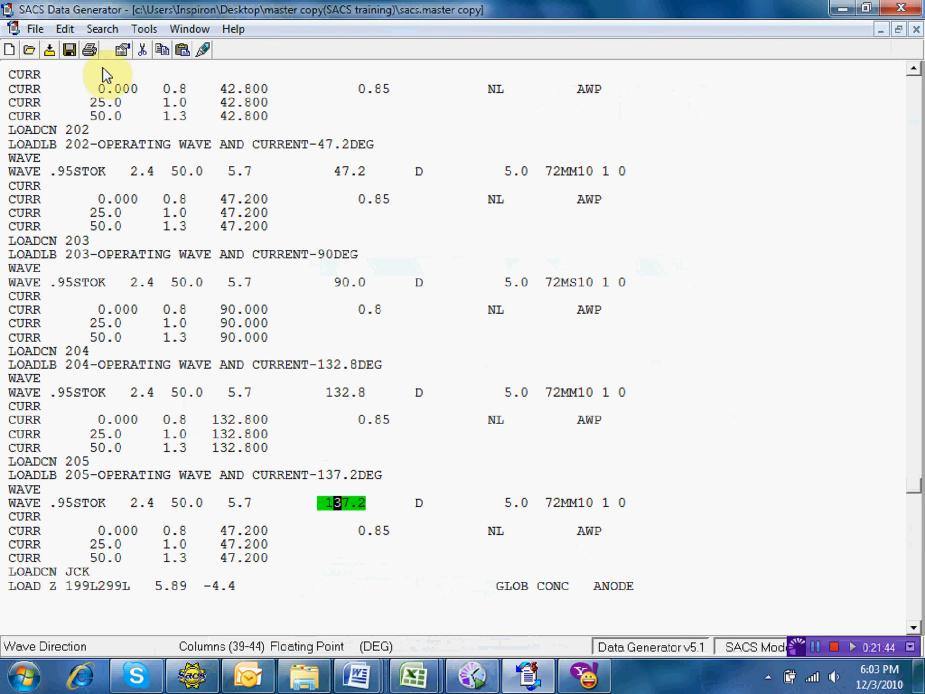
pyautogui.click(68, 47)
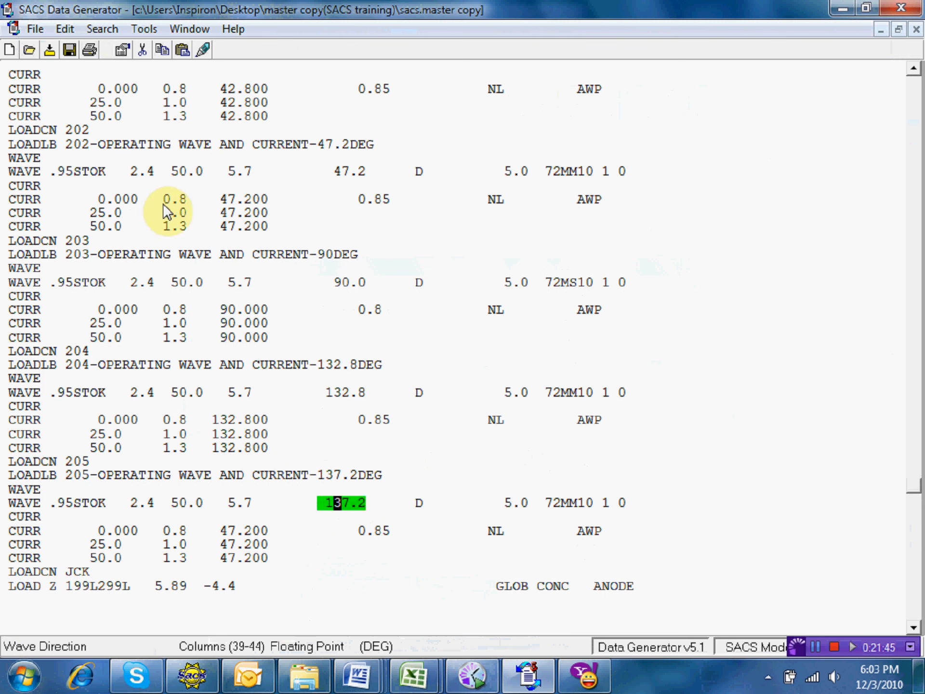
# Set the current direction to 137.200 degrees in all three CURR data lines of load condition 205
pyautogui.click(217, 530)
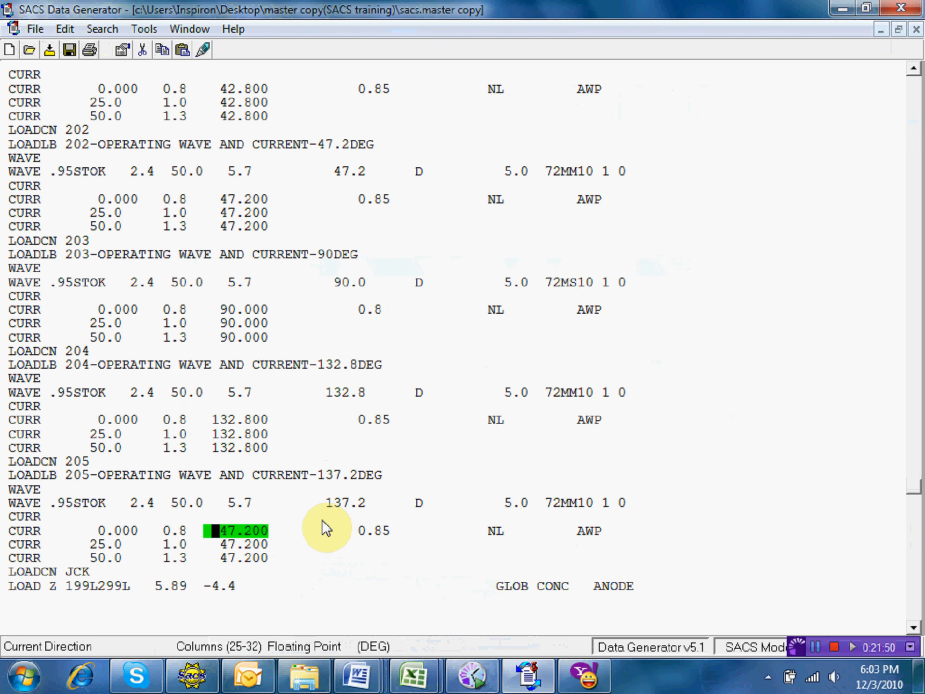
pyautogui.press('Down')
pyautogui.press('Down')
pyautogui.press('Down')
pyautogui.press('Down')
pyautogui.press('Down')
pyautogui.press('Down')
pyautogui.press('Down')
pyautogui.press('Down')
pyautogui.press('Down')
pyautogui.press('Down')
pyautogui.press('Down')
pyautogui.press('Down')
pyautogui.press('Down')
pyautogui.press('Down')
pyautogui.press('Down')
pyautogui.press('Down')
pyautogui.press('Down')
pyautogui.press('Down')
pyautogui.press('Down')
pyautogui.press('Down')
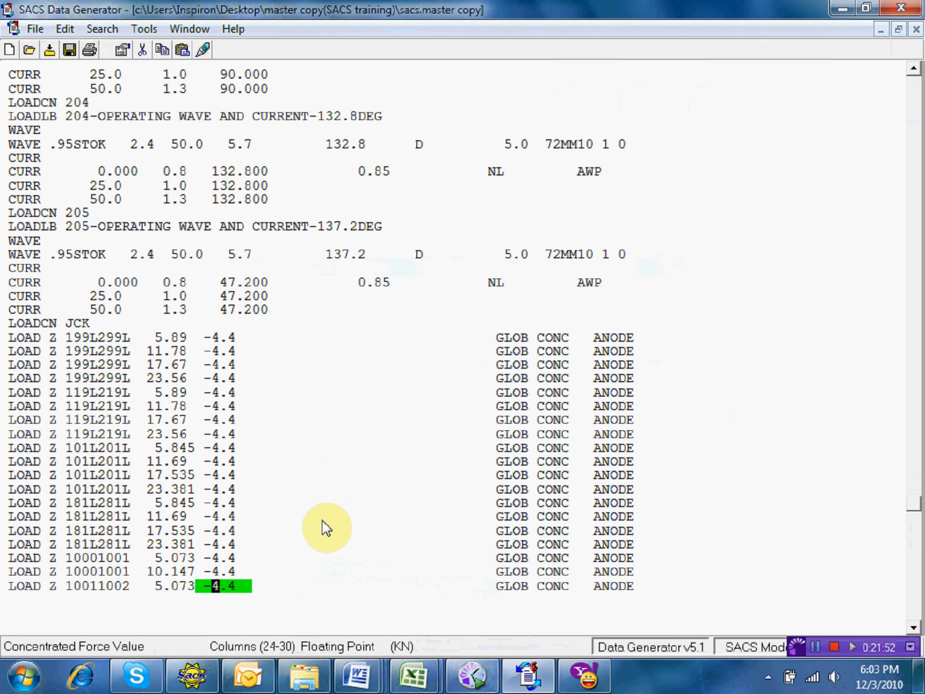
pyautogui.click(222, 283)
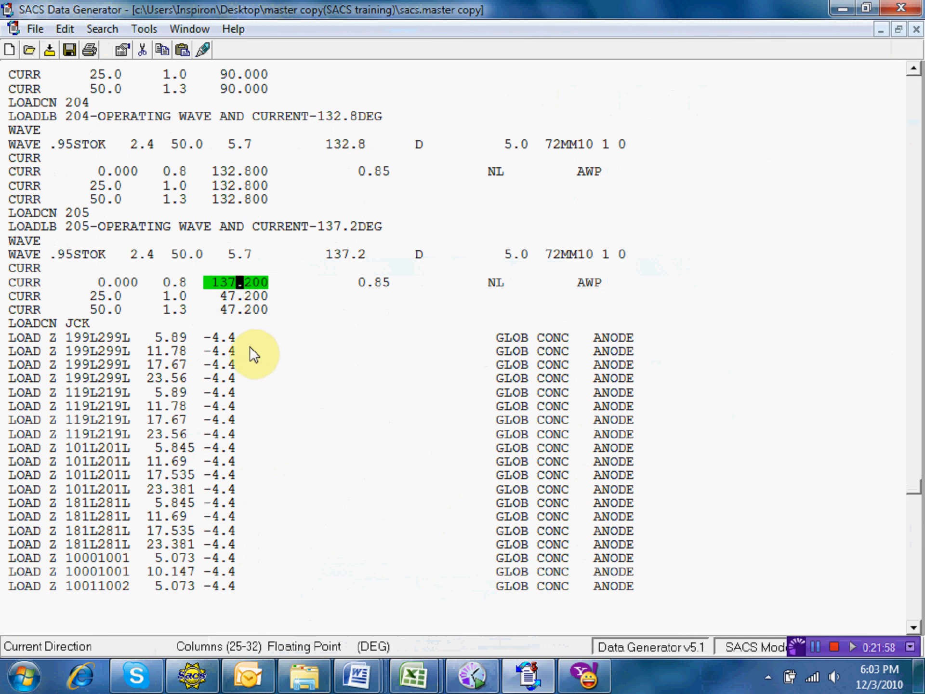
pyautogui.press('Down')
pyautogui.press('Left')
pyautogui.press('Left')
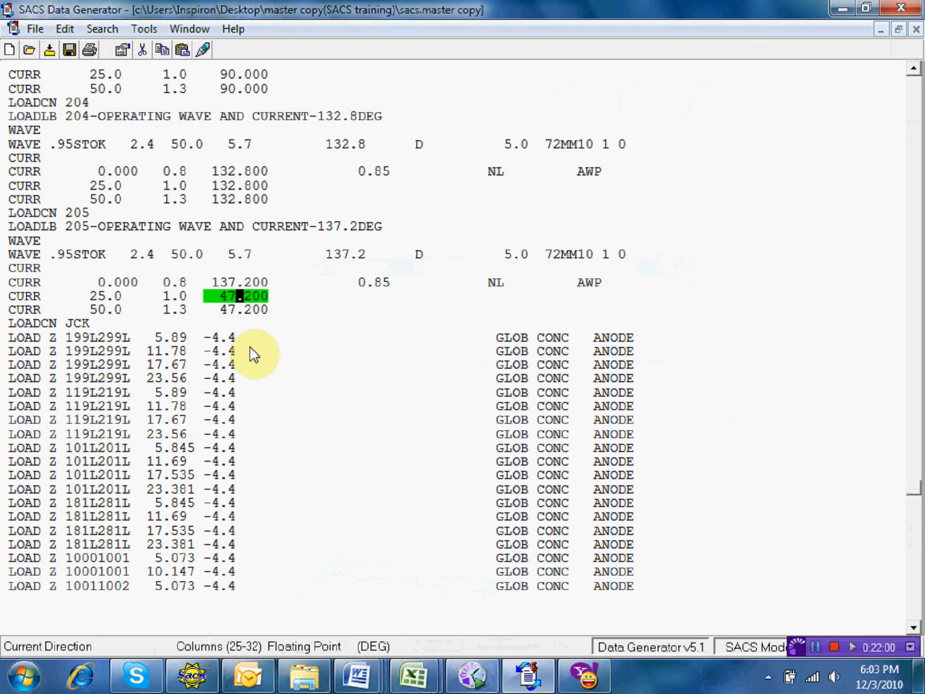
pyautogui.write('1')
pyautogui.press('Down')
pyautogui.press('Left')
pyautogui.press('Left')
pyautogui.press('Left')
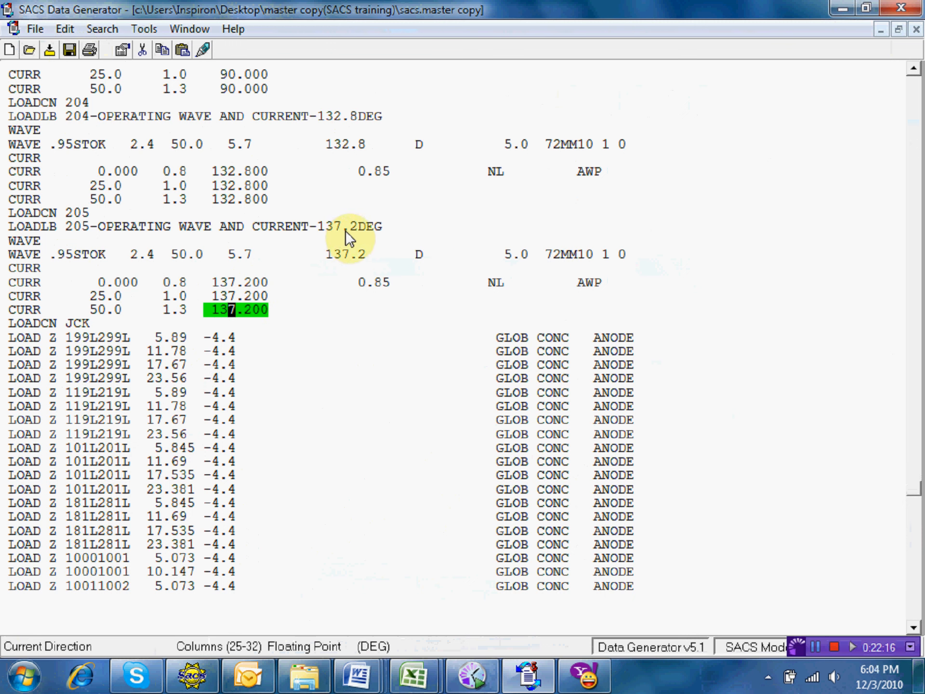
# Check the 180 direction in Word's "wave type determination" table and copy the whole load condition 203 block in SACS Data Generator
pyautogui.moveTo(381, 658)
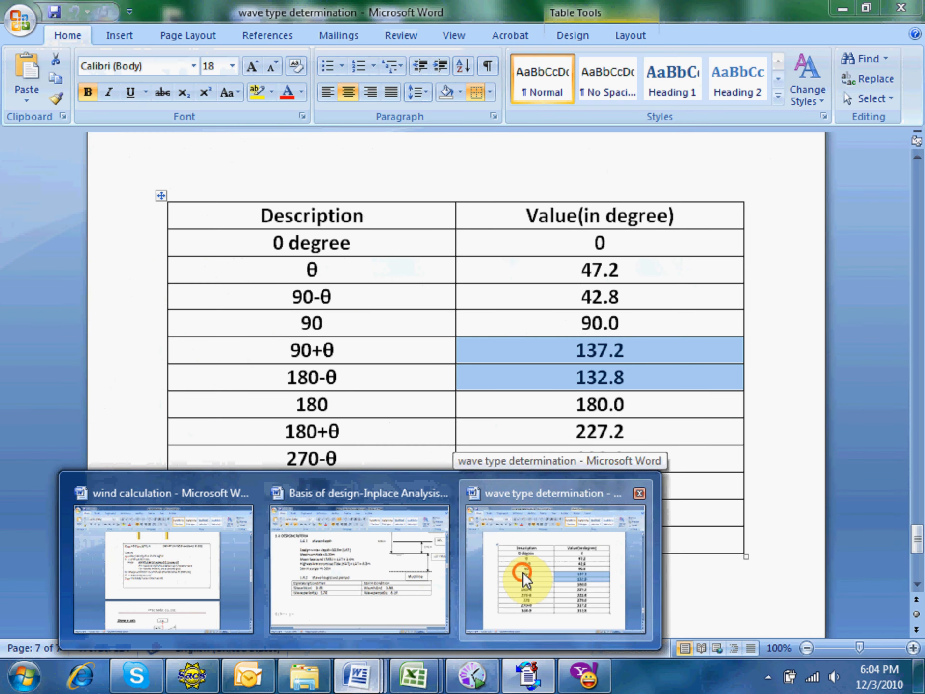
pyautogui.click(522, 571)
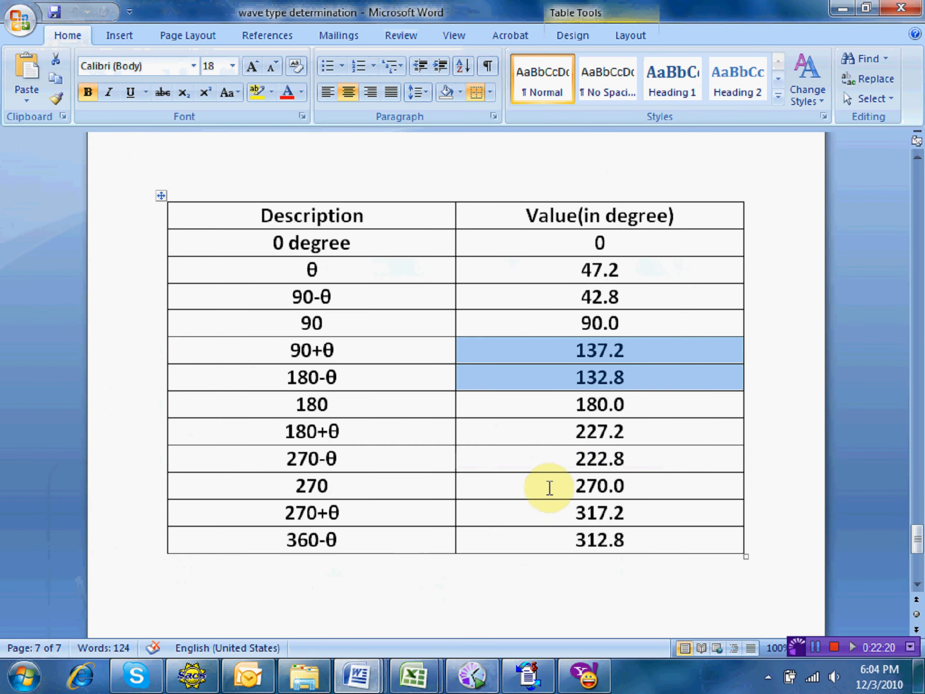
pyautogui.moveTo(558, 403); pyautogui.dragTo(638, 410)
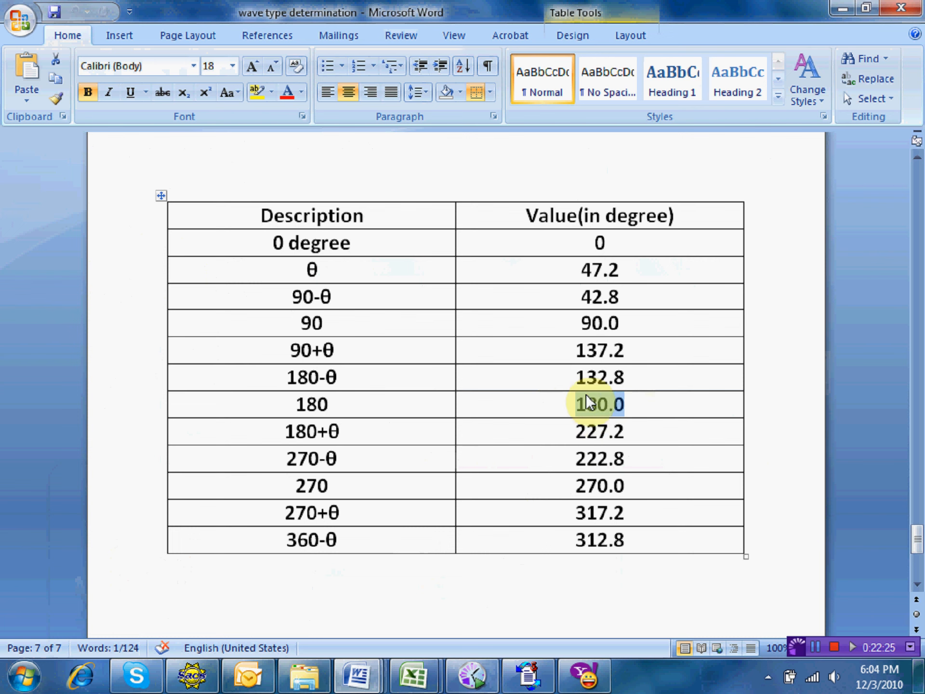
pyautogui.click(484, 679)
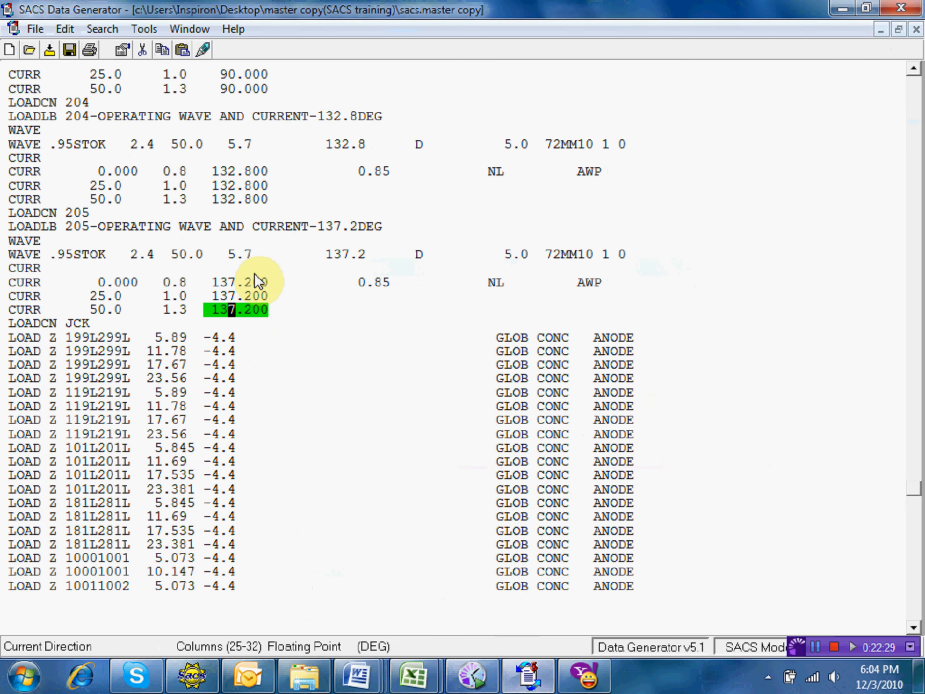
pyautogui.press('Up')
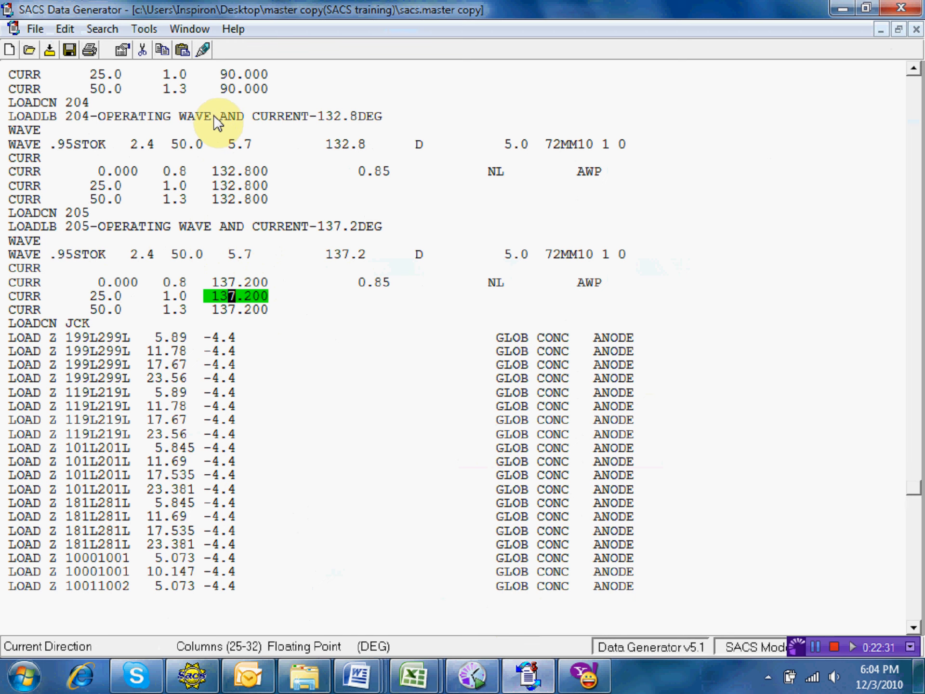
pyautogui.press('Up')
pyautogui.press('Up')
pyautogui.press('Up')
pyautogui.press('Up')
pyautogui.press('Up')
pyautogui.press('Up')
pyautogui.press('Up')
pyautogui.press('Up')
pyautogui.press('Up')
pyautogui.press('Up')
pyautogui.press('Up')
pyautogui.press('Up')
pyautogui.press('Up')
pyautogui.press('Up')
pyautogui.press('Up')
pyautogui.press('Up')
pyautogui.press('Up')
pyautogui.press('Up')
pyautogui.press('Up')
pyautogui.press('Up')
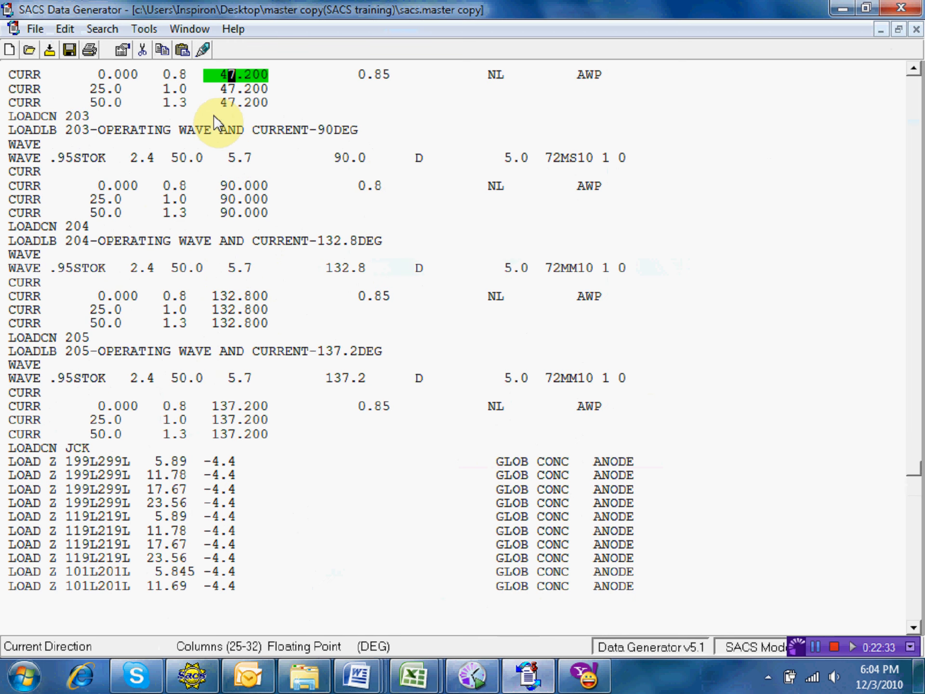
pyautogui.click(7, 112)
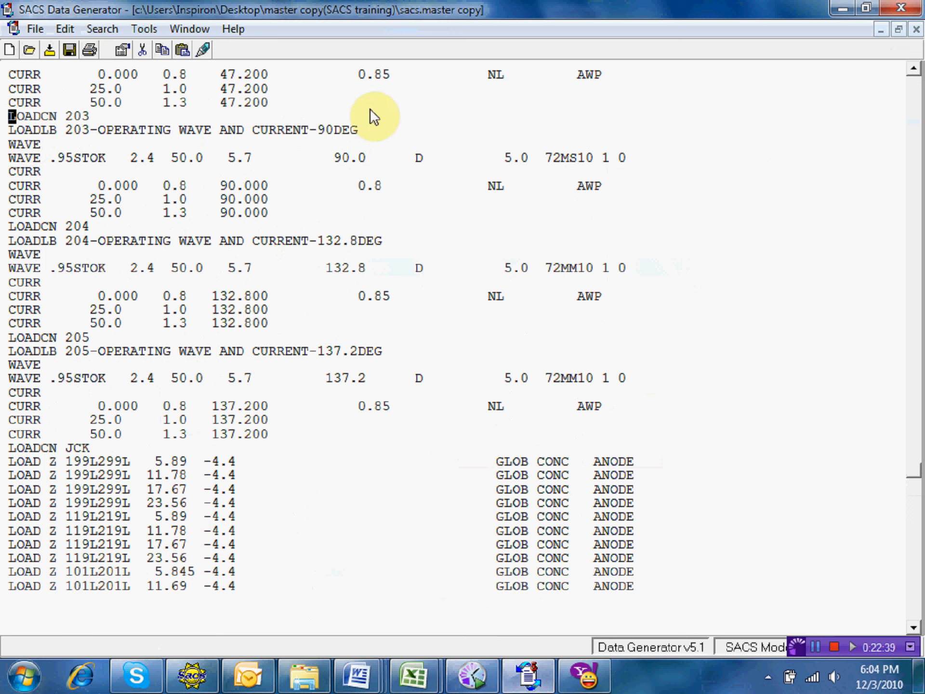
pyautogui.hotkey('shift', 'Down')
pyautogui.hotkey('shift', 'Down')
pyautogui.hotkey('shift', 'Down')
pyautogui.hotkey('shift', 'Down')
pyautogui.hotkey('shift', 'Down')
pyautogui.hotkey('shift', 'Down')
pyautogui.hotkey('shift', 'Down')
pyautogui.hotkey('shift', 'Down')
pyautogui.hotkey('ctrl', 'c')
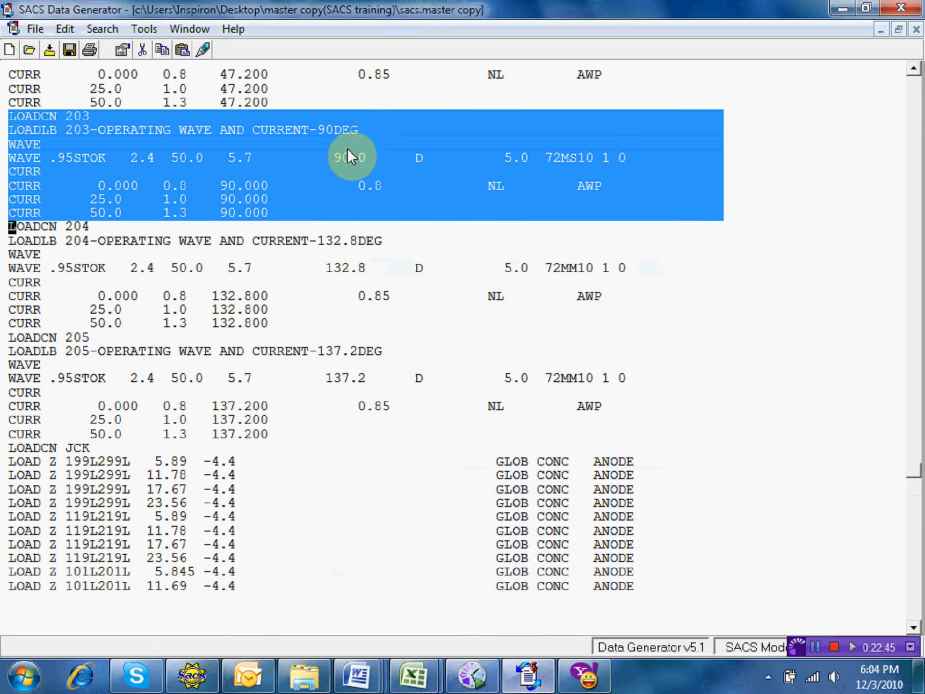
pyautogui.rightClick(309, 160)
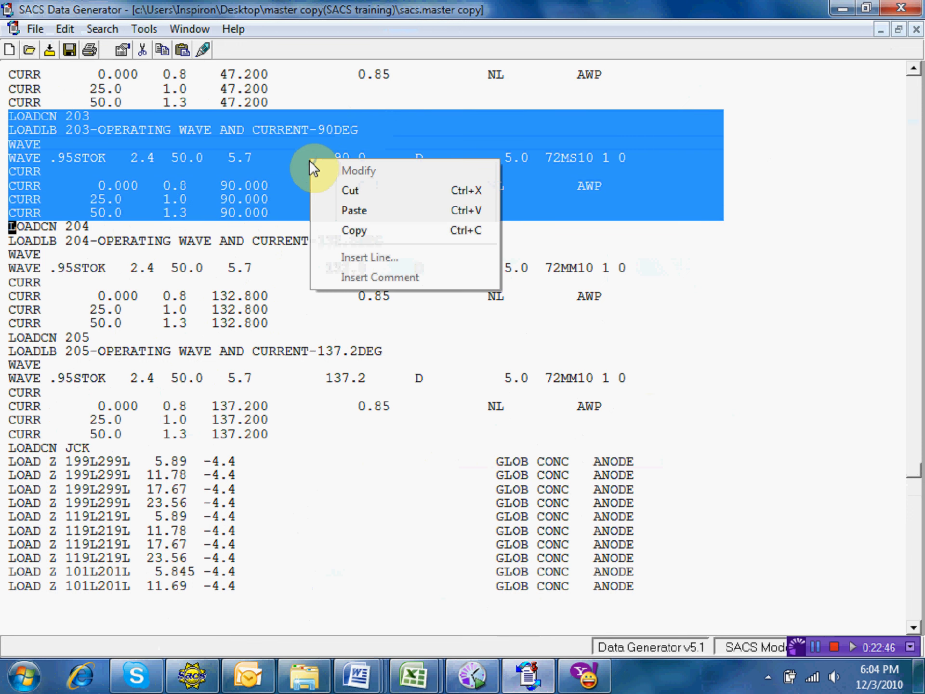
pyautogui.click(357, 229)
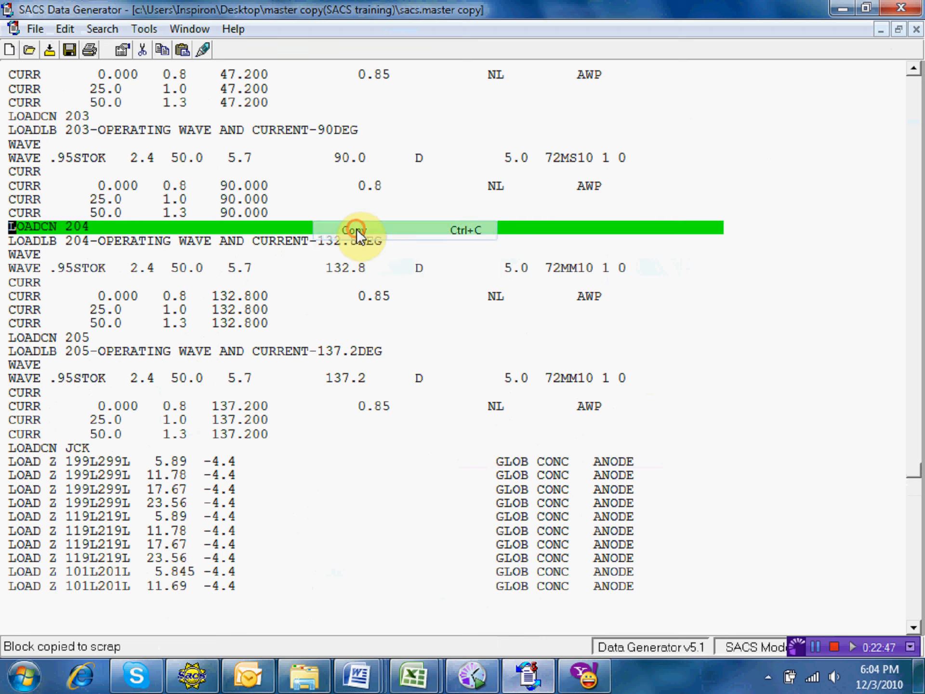
# Paste the copied block above the LOADCN JCK line and rename it as 206 in its LOADCN and LOADLB lines
pyautogui.click(8, 448)
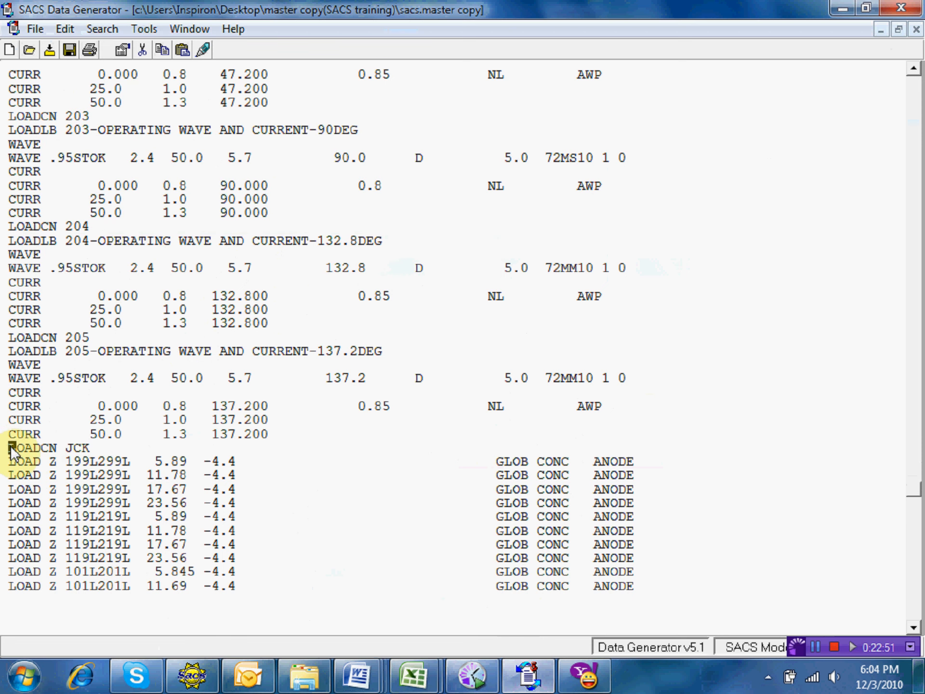
pyautogui.rightClick(11, 450)
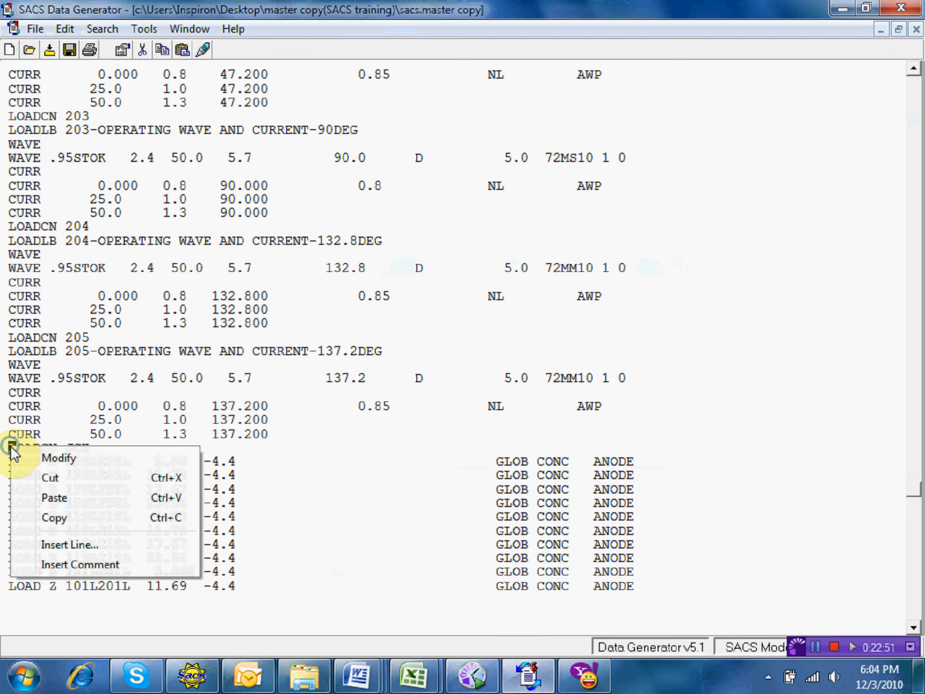
pyautogui.click(53, 498)
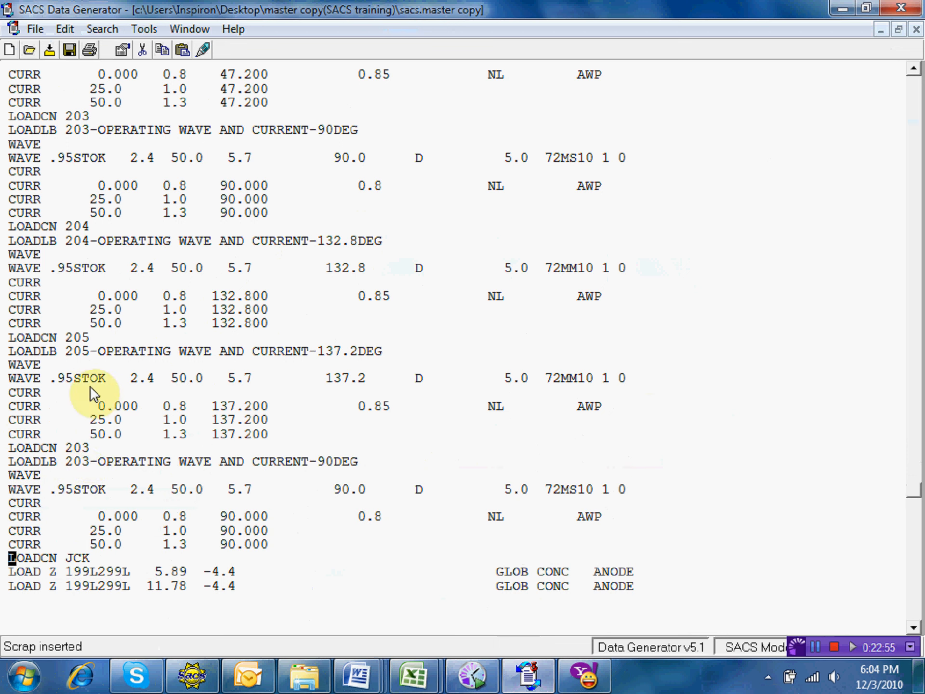
pyautogui.click(83, 446)
pyautogui.write('206')
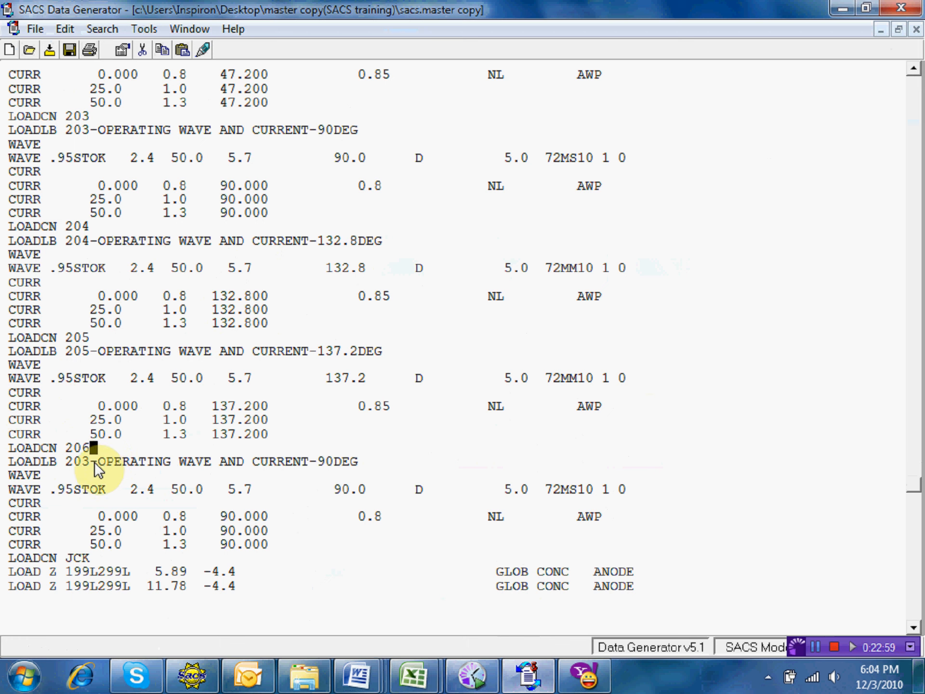
pyautogui.click(89, 460)
pyautogui.write('6')
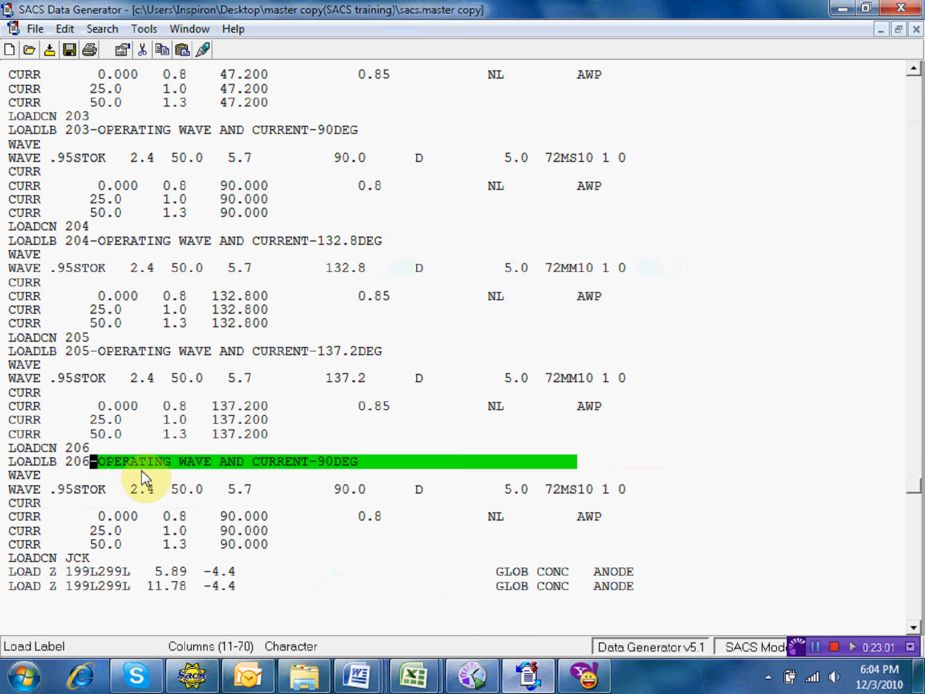
# Change the direction in load condition 206's label to 180DEG and set its wave direction to 180.0 degrees
pyautogui.doubleClick(150, 458)
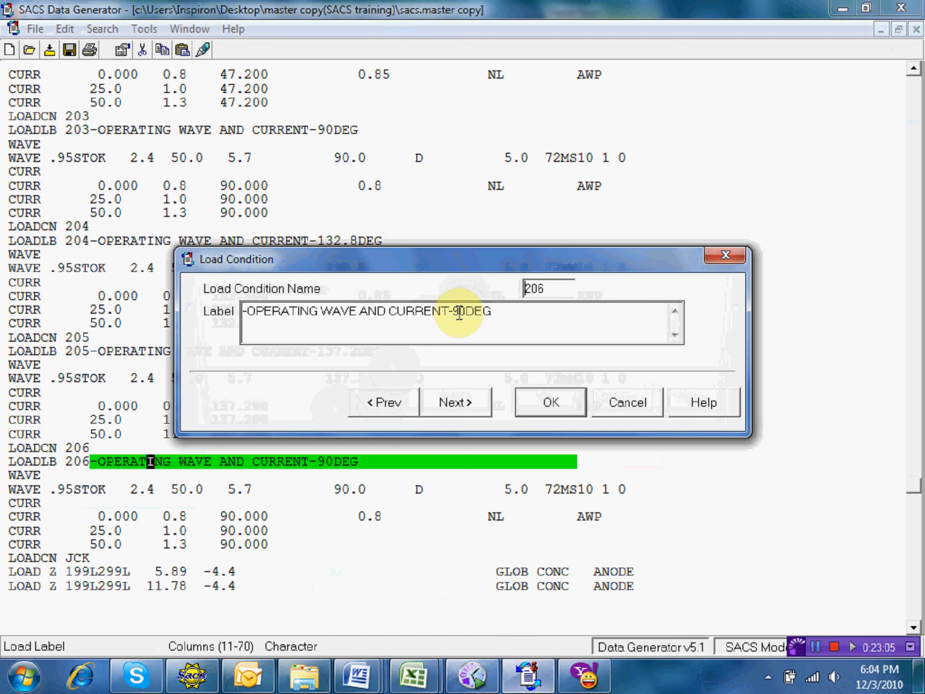
pyautogui.click(454, 314)
pyautogui.press('Delete')
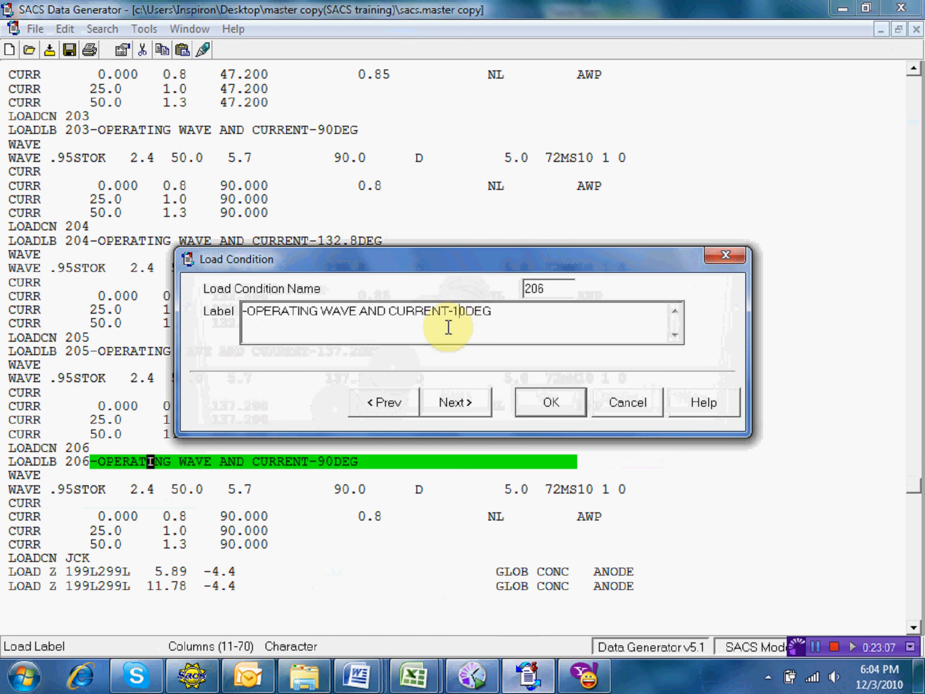
pyautogui.write('18')
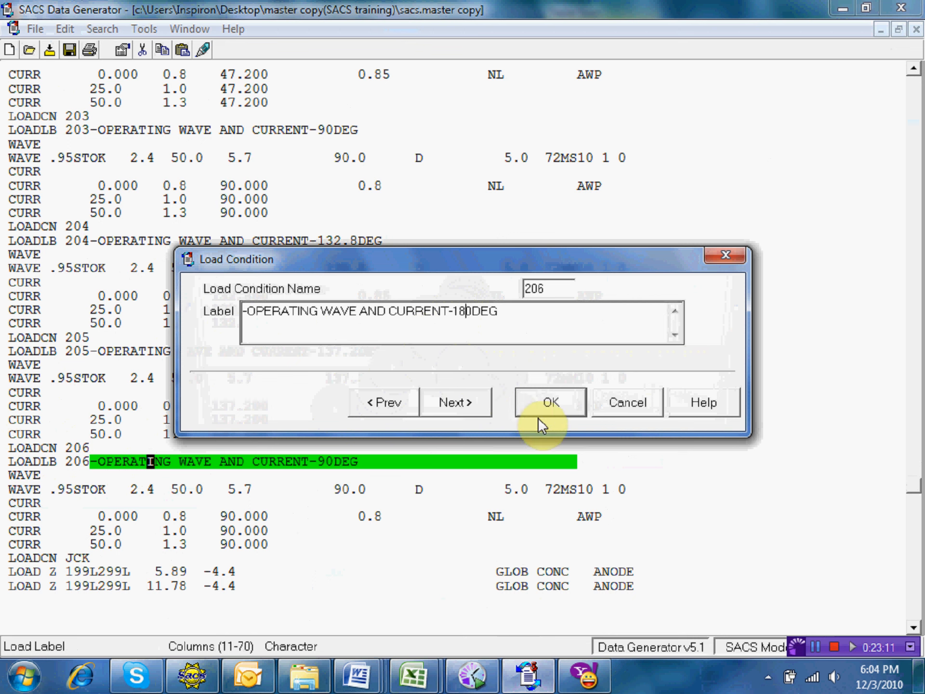
pyautogui.click(571, 403)
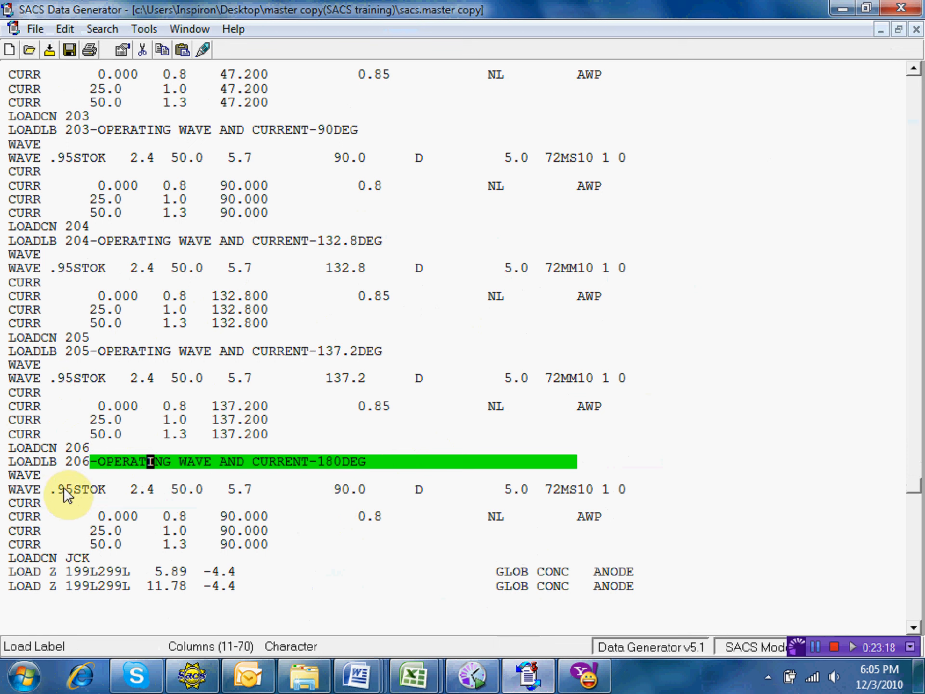
pyautogui.click(333, 488)
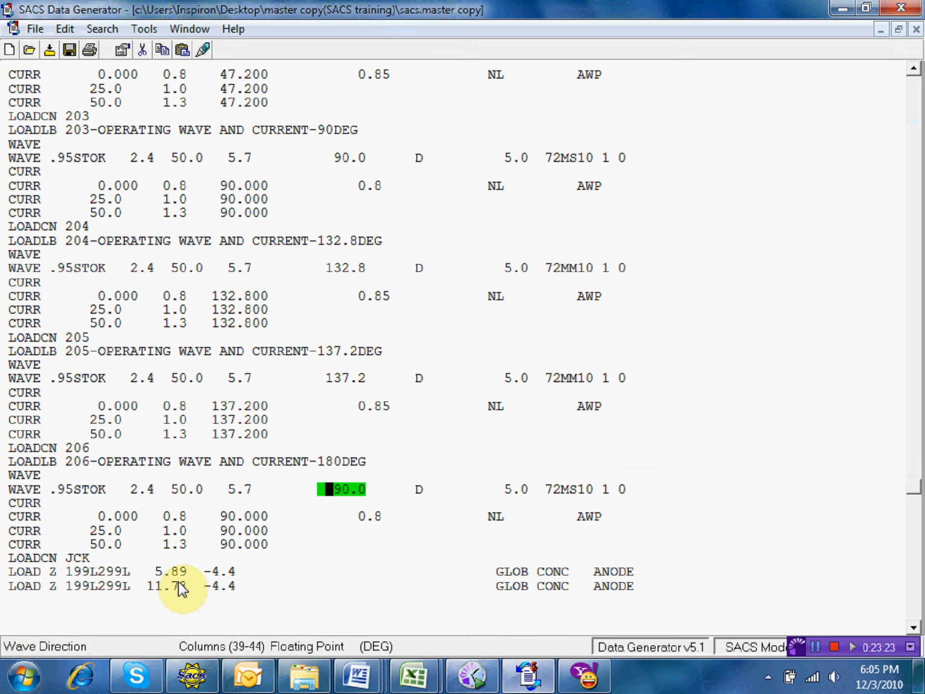
pyautogui.write('18')
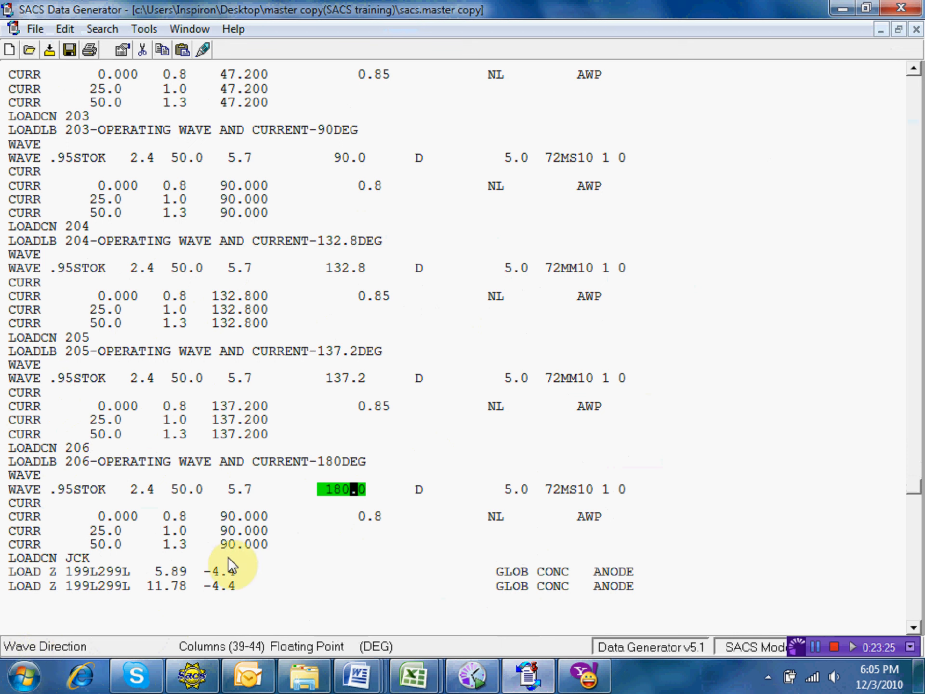
# Set the current direction to 180.000 degrees in all three CURR data lines of load condition 206
pyautogui.press('Down')
pyautogui.press('Left')
pyautogui.press('Left')
pyautogui.press('Left')
pyautogui.press('Left')
pyautogui.press('Left')
pyautogui.press('Left')
pyautogui.press('Left')
pyautogui.press('Left')
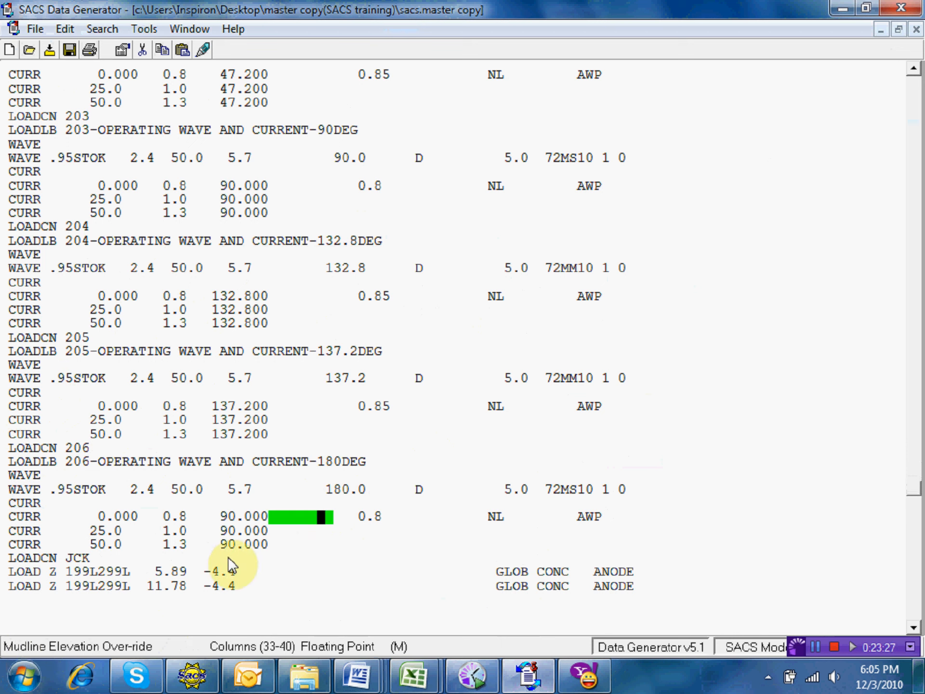
pyautogui.press('Left')
pyautogui.press('Left')
pyautogui.press('Left')
pyautogui.press('Left')
pyautogui.press('Left')
pyautogui.press('Left')
pyautogui.press('Left')
pyautogui.press('Left')
pyautogui.press('Left')
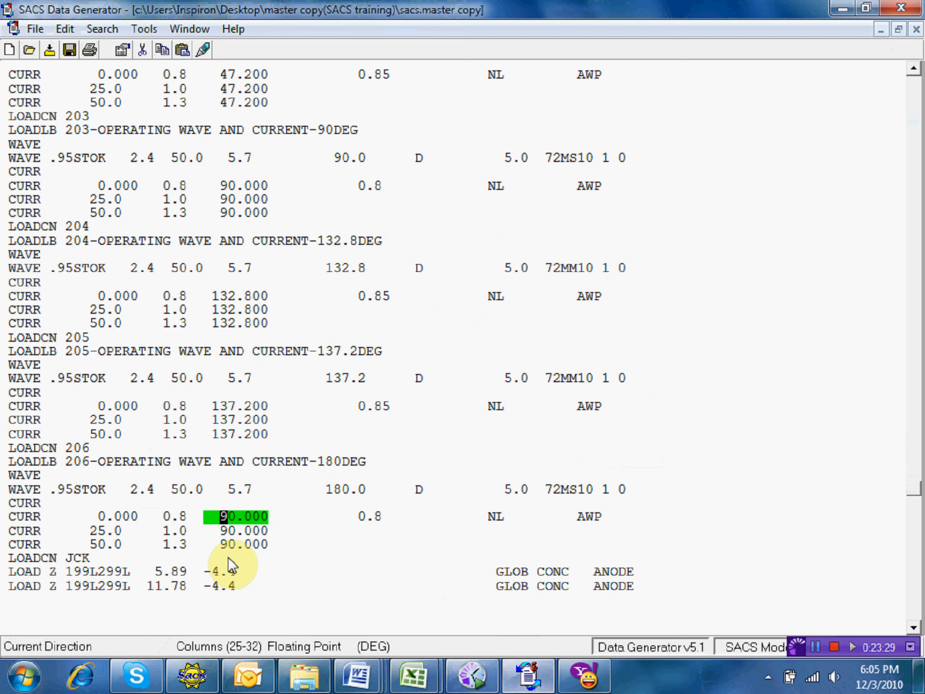
pyautogui.write('18')
pyautogui.press('Down')
pyautogui.press('Left')
pyautogui.press('Left')
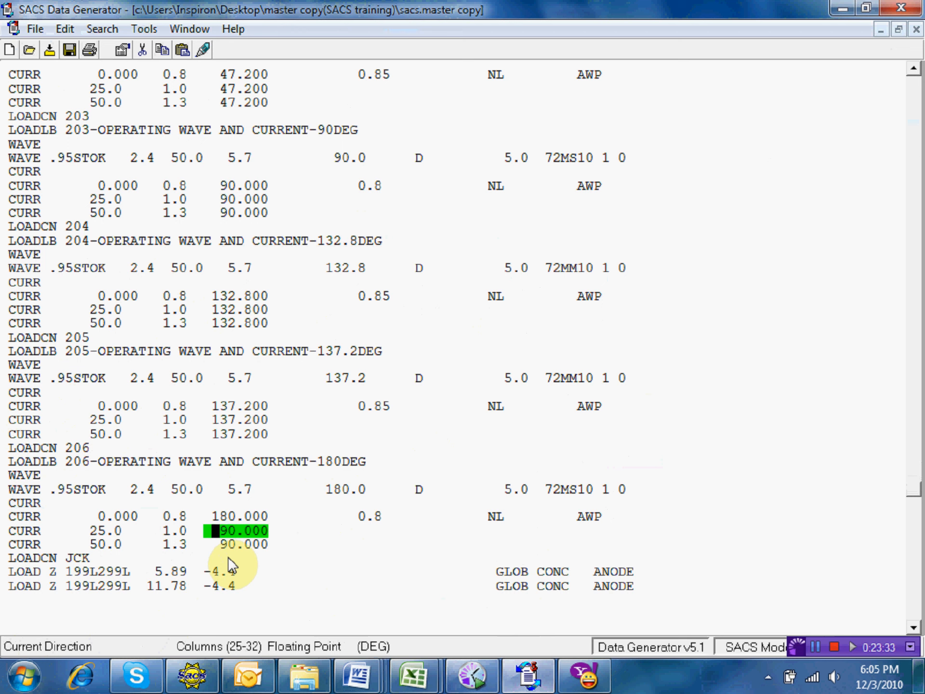
pyautogui.write('18')
pyautogui.press('Down')
pyautogui.press('Left')
pyautogui.press('Left')
pyautogui.write('1')
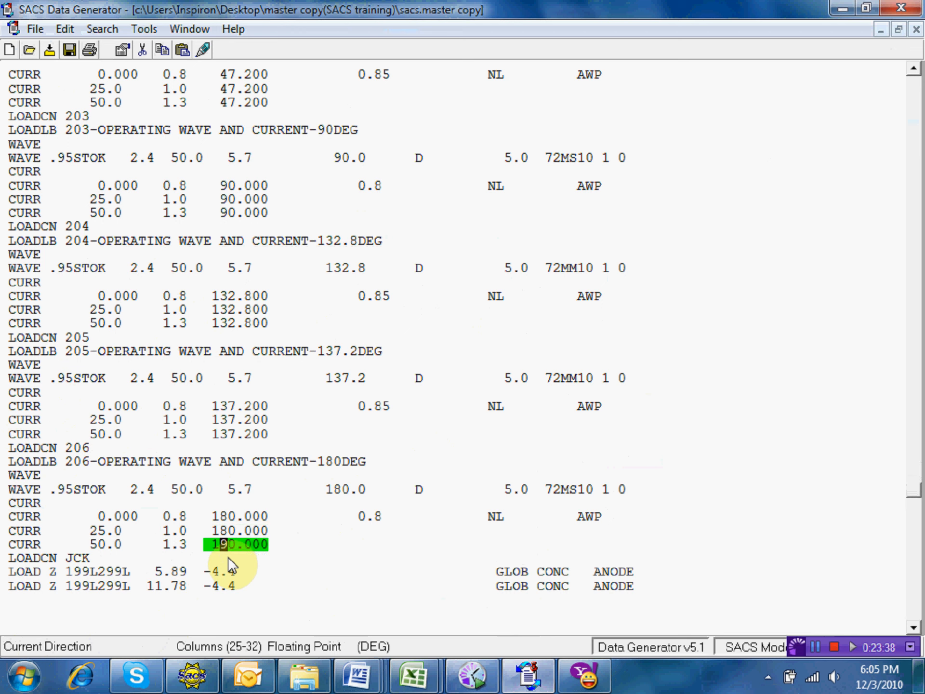
pyautogui.write('8')
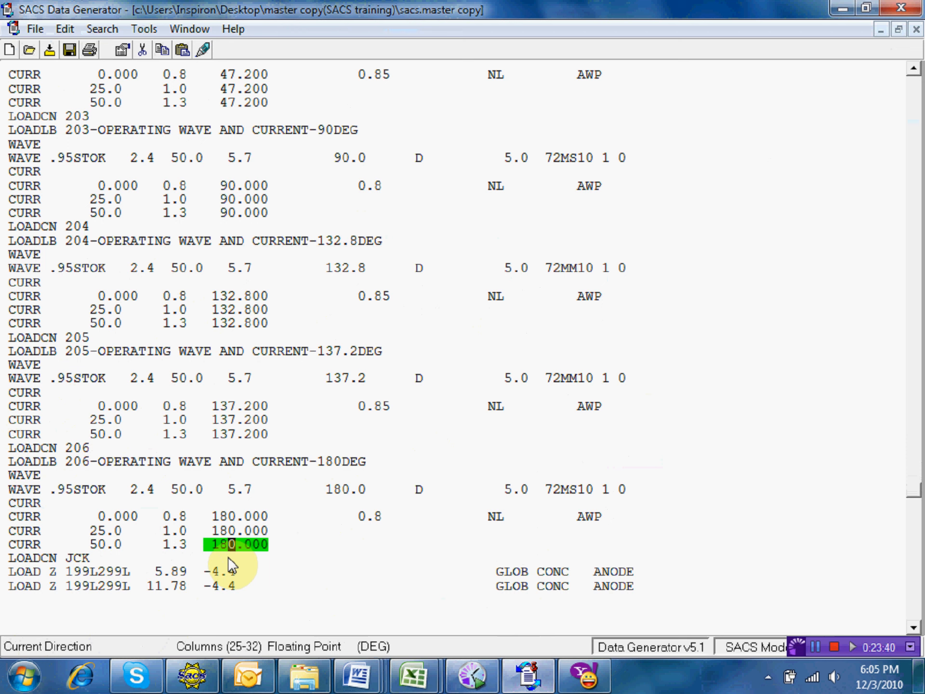
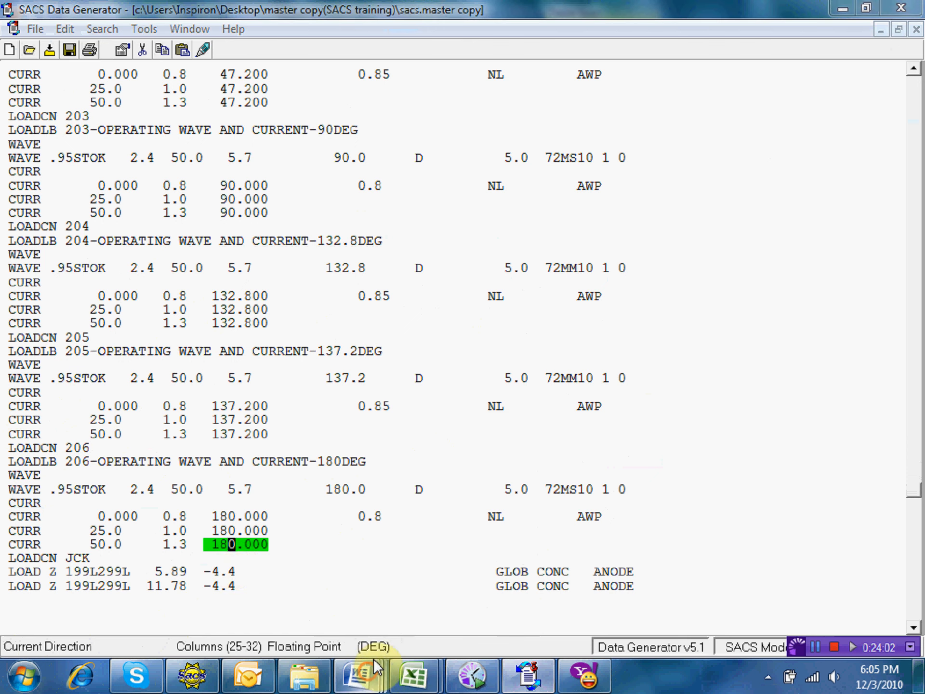
# Check the 180+θ and 270-θ directions in Word's "wave type determination" table and copy the load condition 204 and 205 blocks in SACS Data Generator
pyautogui.moveTo(372, 662)
pyautogui.click(512, 573)
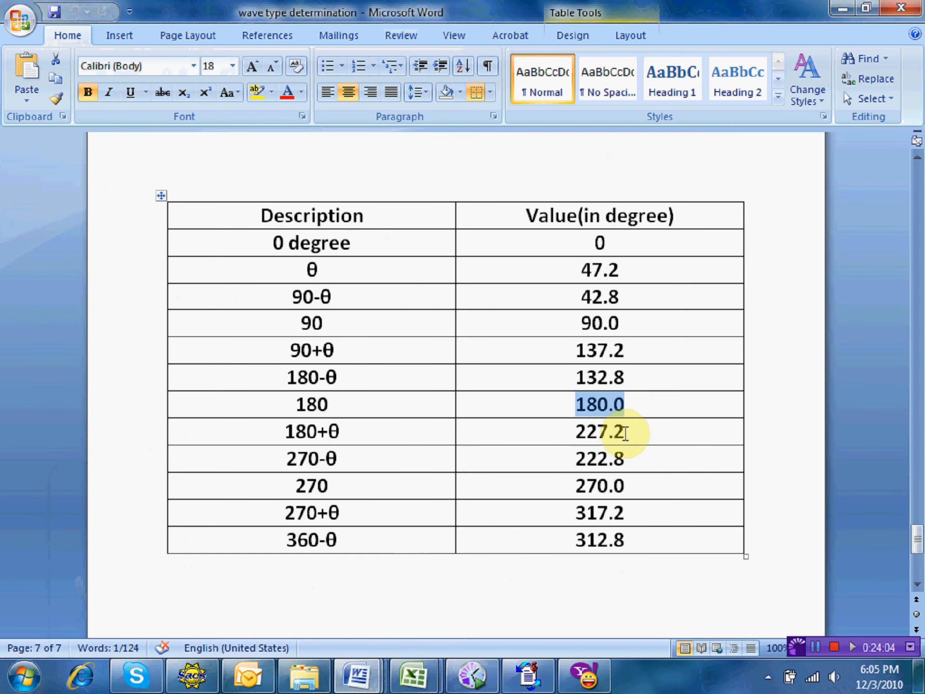
pyautogui.click(642, 432)
pyautogui.click(636, 459)
pyautogui.moveTo(636, 458); pyautogui.dragTo(562, 429)
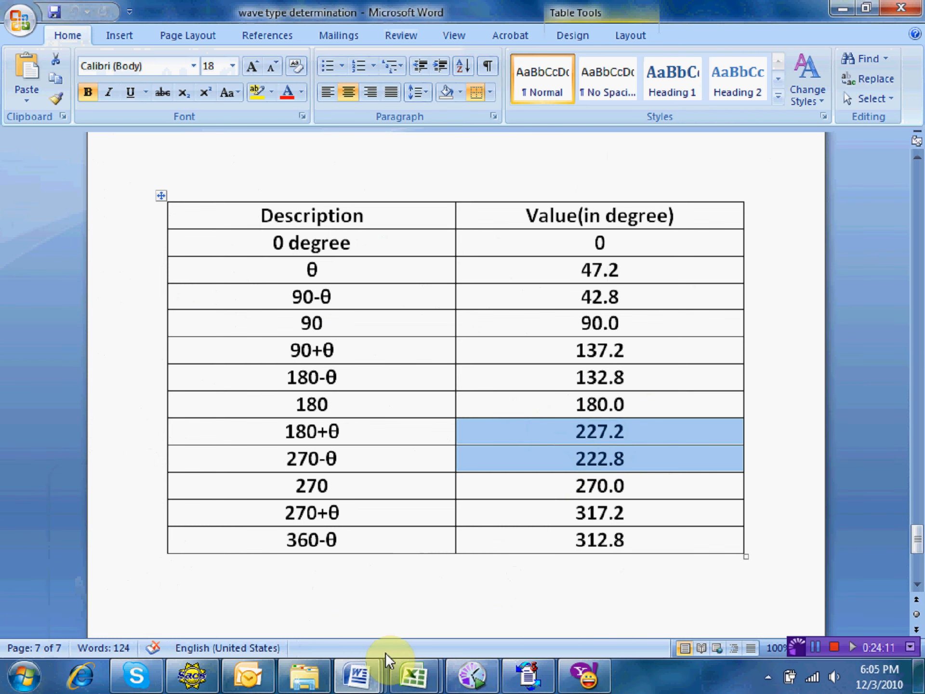
pyautogui.click(529, 674)
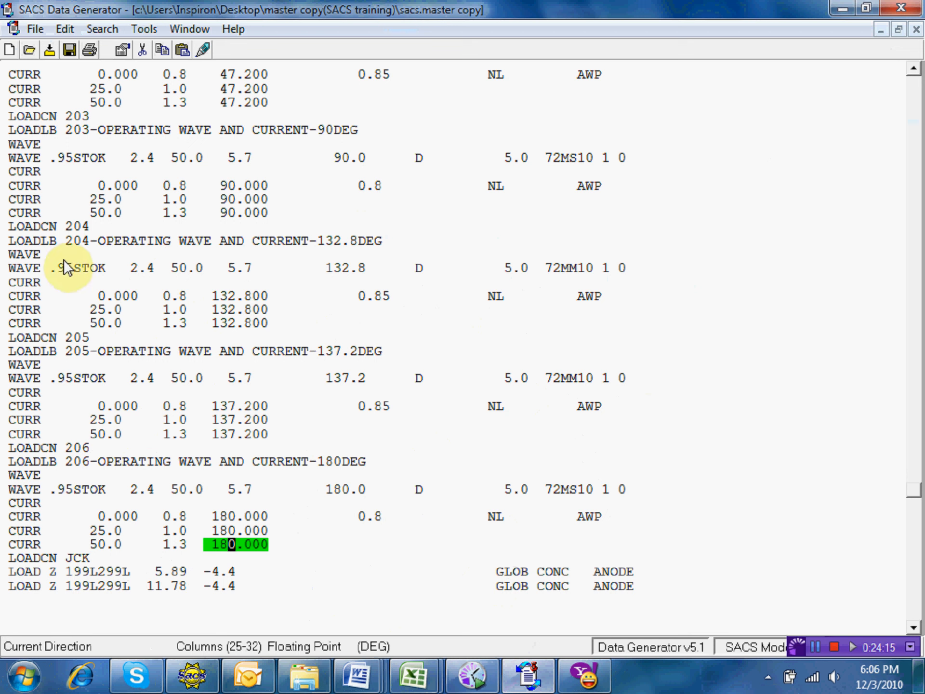
pyautogui.click(12, 227)
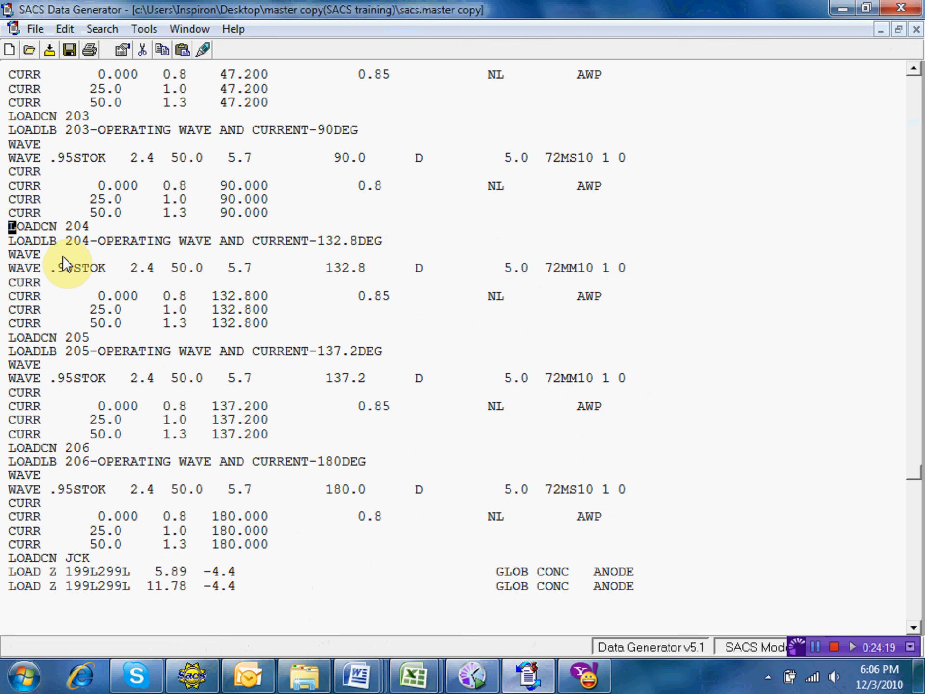
pyautogui.hotkey('shift', 'Down')
pyautogui.hotkey('shift', 'Down')
pyautogui.hotkey('shift', 'Down')
pyautogui.hotkey('shift', 'Down')
pyautogui.hotkey('shift', 'Down')
pyautogui.hotkey('shift', 'Down')
pyautogui.hotkey('shift', 'Down')
pyautogui.hotkey('shift', 'Down')
pyautogui.hotkey('shift', 'Down')
pyautogui.hotkey('shift', 'Down')
pyautogui.hotkey('shift', 'Down')
pyautogui.hotkey('shift', 'Down')
pyautogui.hotkey('shift', 'Down')
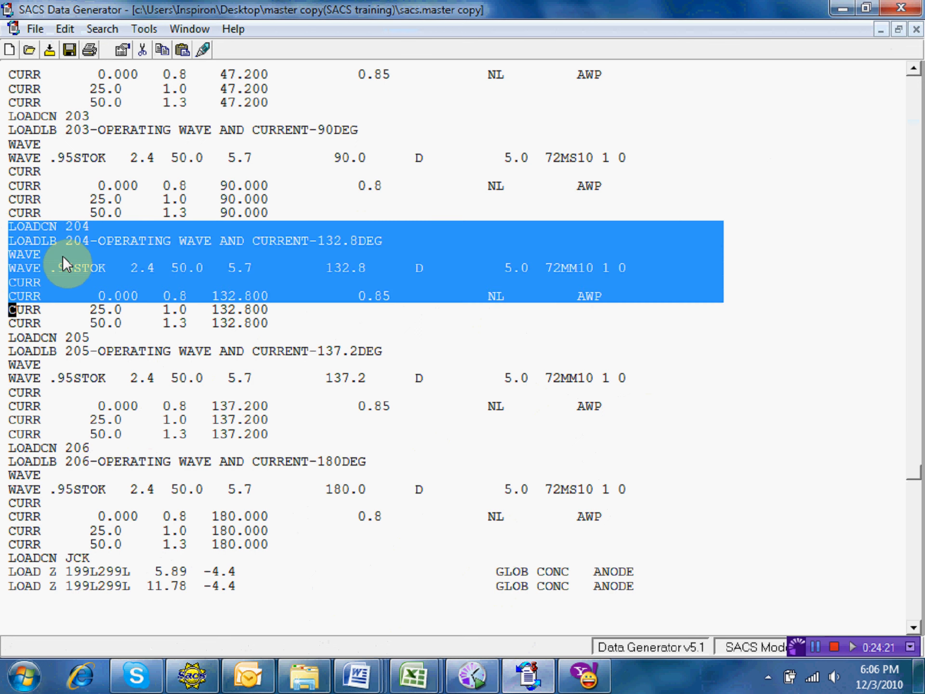
pyautogui.hotkey('shift', 'Down')
pyautogui.hotkey('shift', 'Down')
pyautogui.hotkey('shift', 'Down')
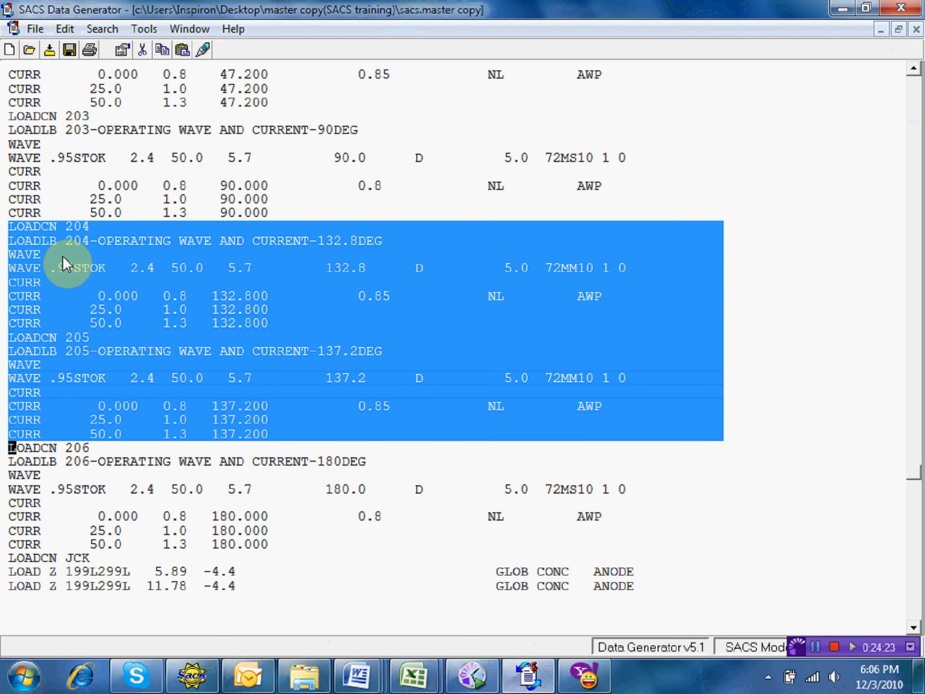
pyautogui.rightClick(319, 314)
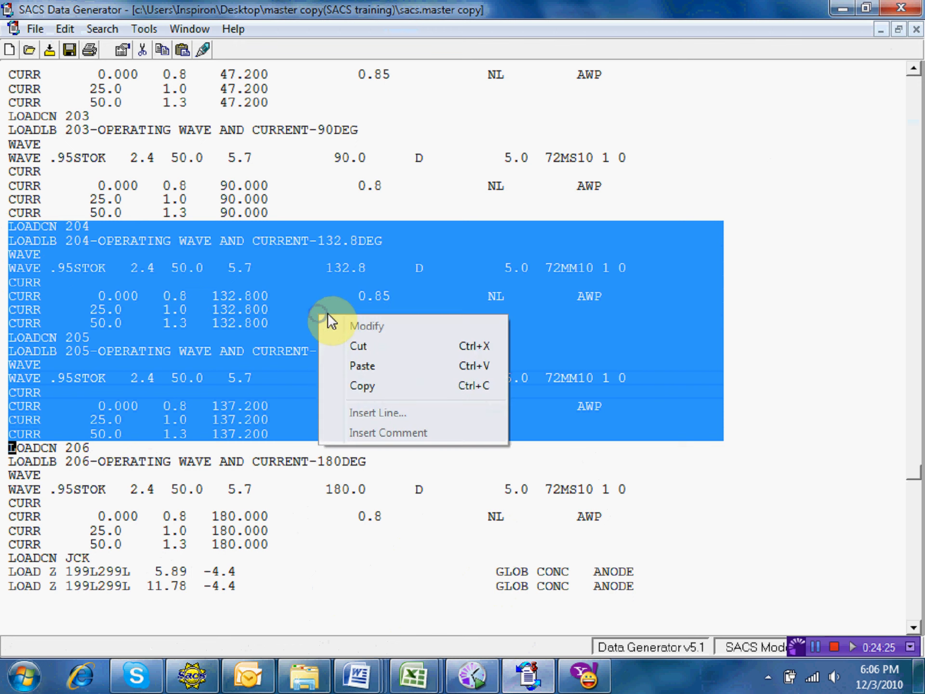
pyautogui.click(369, 385)
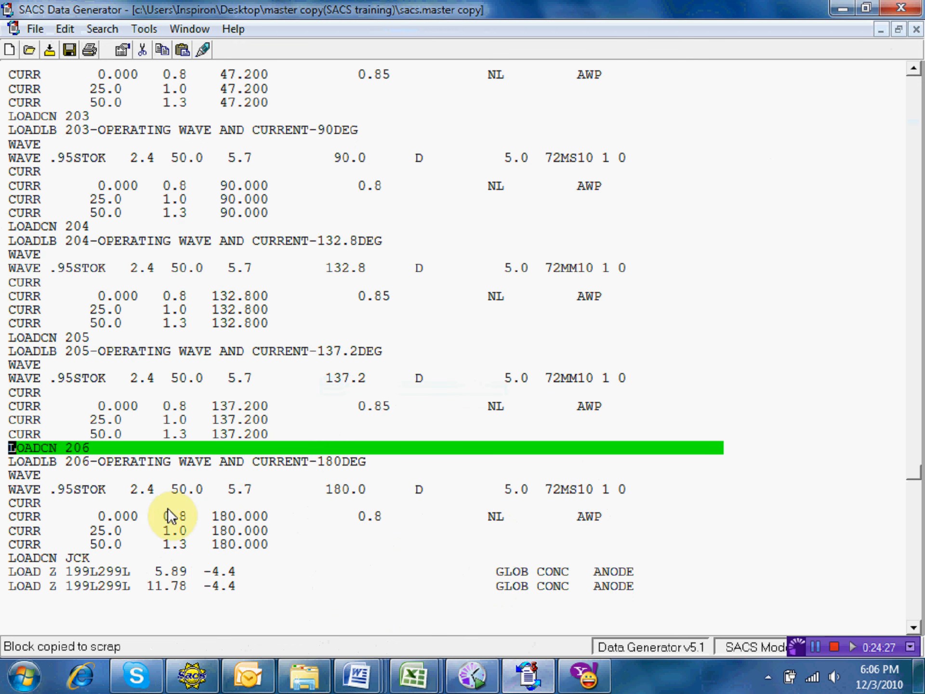
# Paste the two copied load condition blocks above the LOADCN JCK line
pyautogui.click(9, 559)
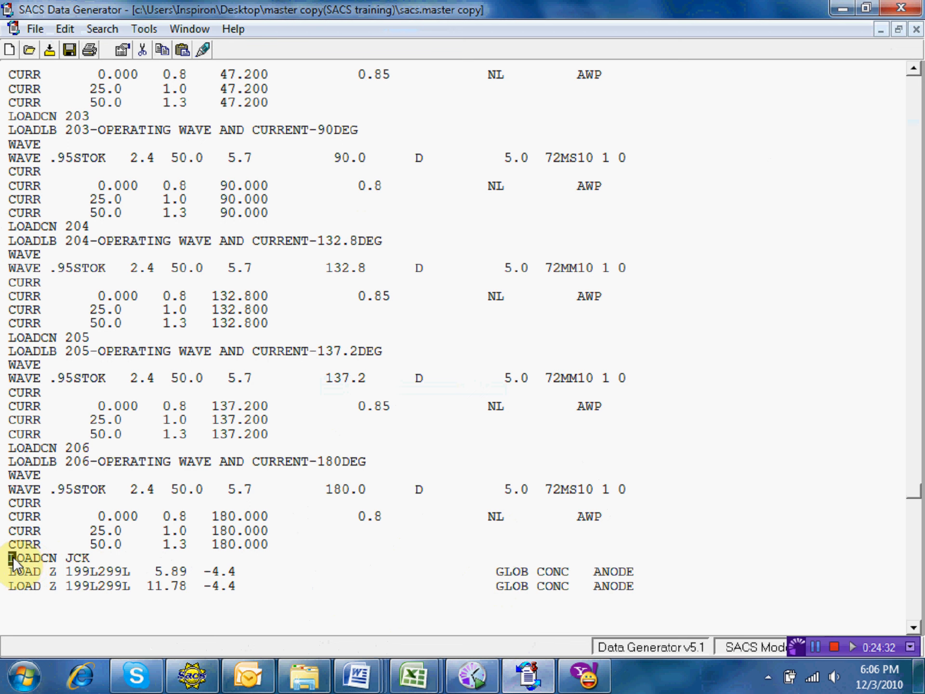
pyautogui.rightClick(13, 560)
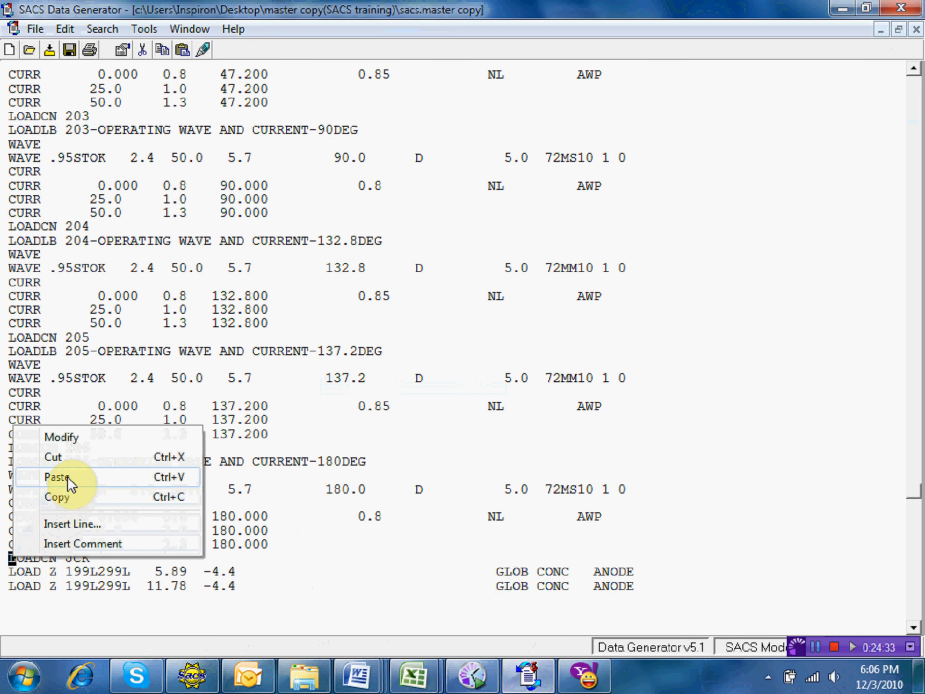
pyautogui.click(68, 476)
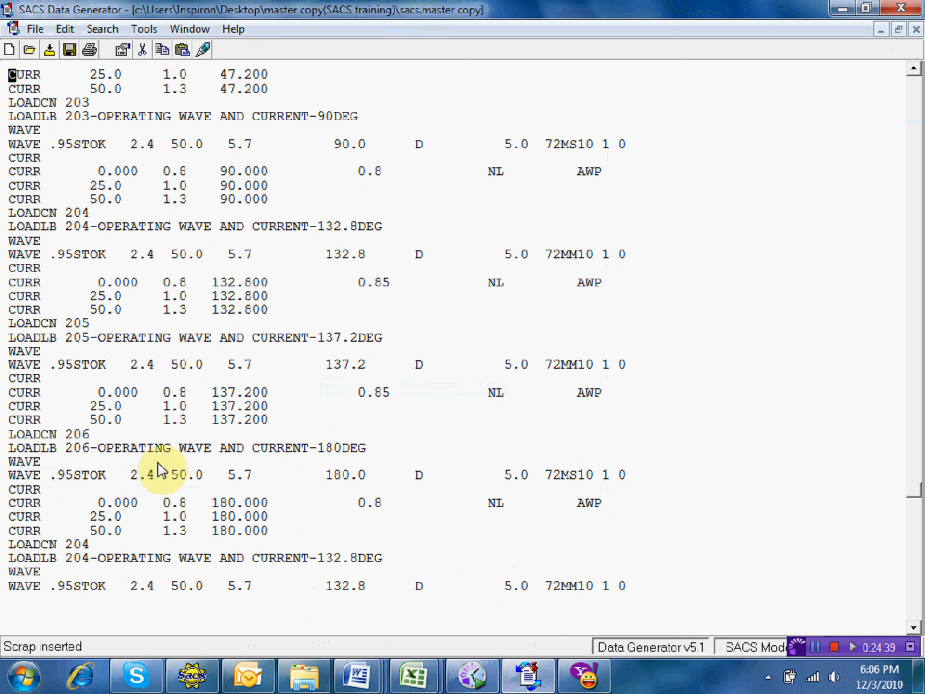
# Rename the pasted 204 block as 207 in its LOADCN and LOADLB lines
pyautogui.press('Down')
pyautogui.press('Down')
pyautogui.press('Down')
pyautogui.press('Down')
pyautogui.press('Down')
pyautogui.press('Down')
pyautogui.press('Down')
pyautogui.press('Down')
pyautogui.press('Down')
pyautogui.press('Down')
pyautogui.press('Down')
pyautogui.press('Down')
pyautogui.press('Down')
pyautogui.press('Down')
pyautogui.press('Down')
pyautogui.press('Down')
pyautogui.press('Down')
pyautogui.press('Down')
pyautogui.press('Down')
pyautogui.press('Down')
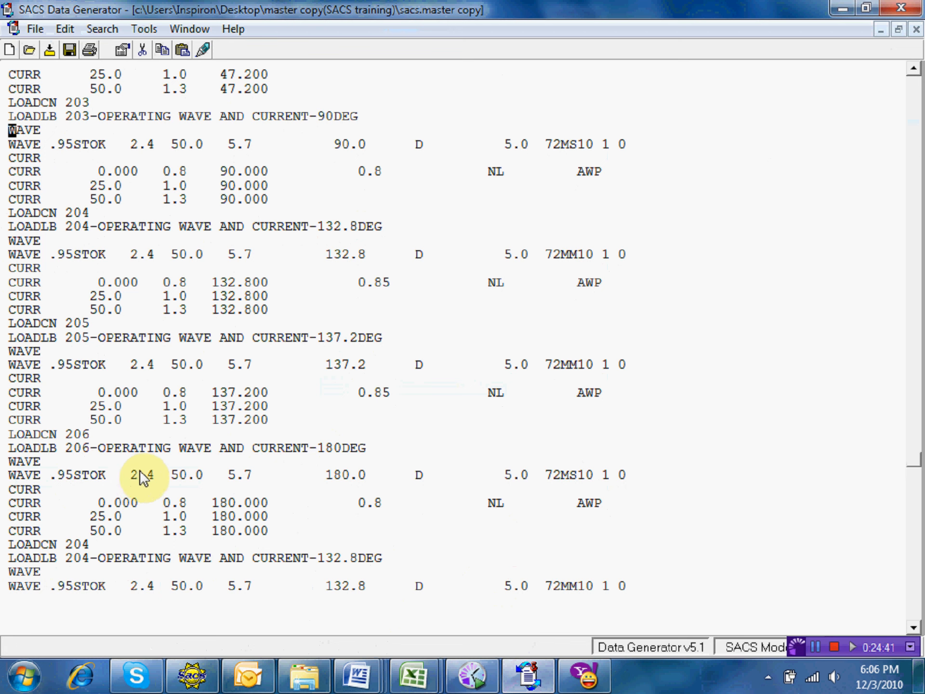
pyautogui.press('Down')
pyautogui.press('Down')
pyautogui.press('Down')
pyautogui.press('Down')
pyautogui.press('Down')
pyautogui.press('Down')
pyautogui.press('Down')
pyautogui.press('Down')
pyautogui.press('Down')
pyautogui.press('Down')
pyautogui.press('Down')
pyautogui.press('Down')
pyautogui.press('Down')
pyautogui.press('Down')
pyautogui.press('Down')
pyautogui.press('Down')
pyautogui.press('Down')
pyautogui.press('Down')
pyautogui.press('Down')
pyautogui.press('Down')
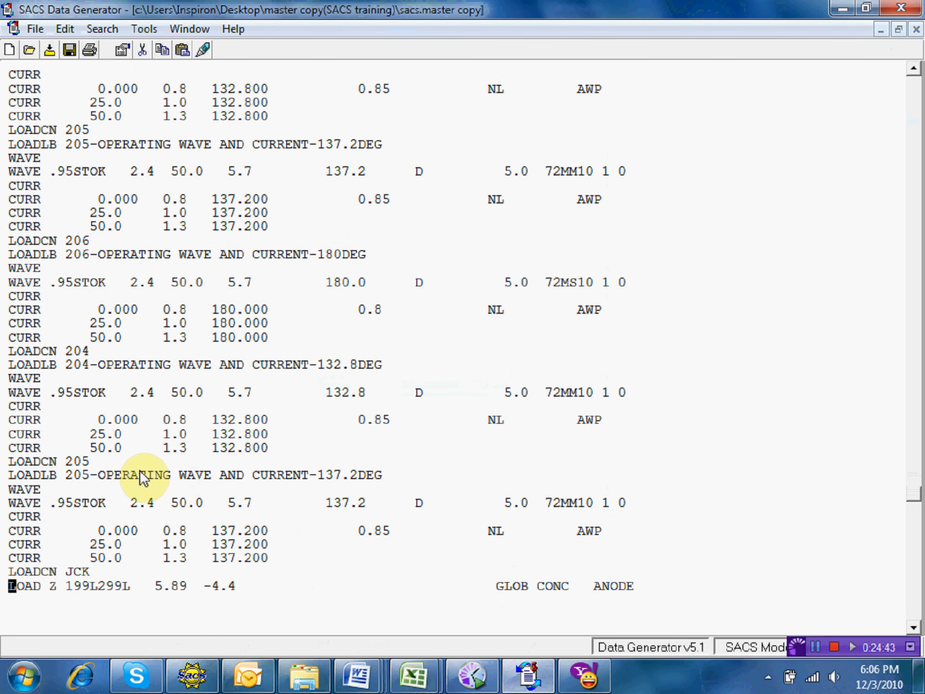
pyautogui.click(83, 348)
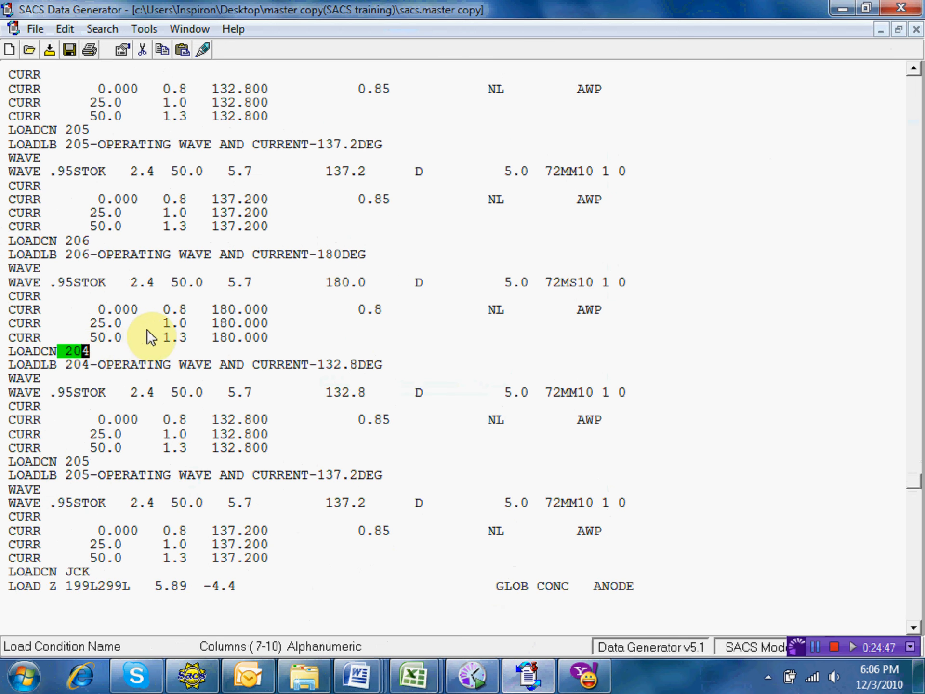
pyautogui.write('7')
pyautogui.press('Down')
pyautogui.press('Left')
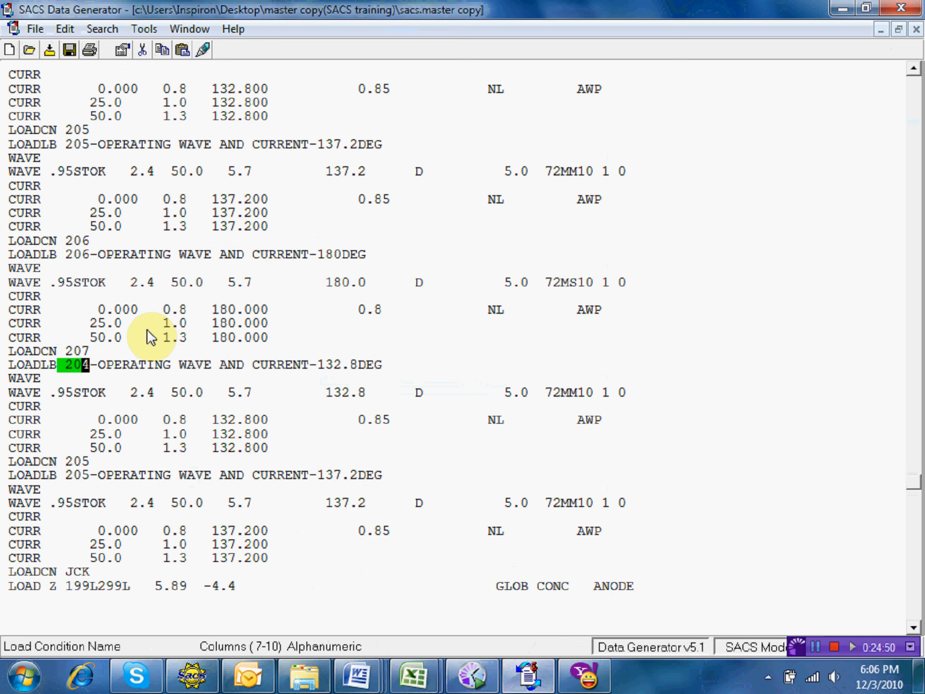
pyautogui.write('7')
# Rename the pasted 205 block as 208 in its LOADCN and LOADLB lines
pyautogui.press('Down')
pyautogui.press('Down')
pyautogui.press('Down')
pyautogui.press('Down')
pyautogui.press('Down')
pyautogui.press('Down')
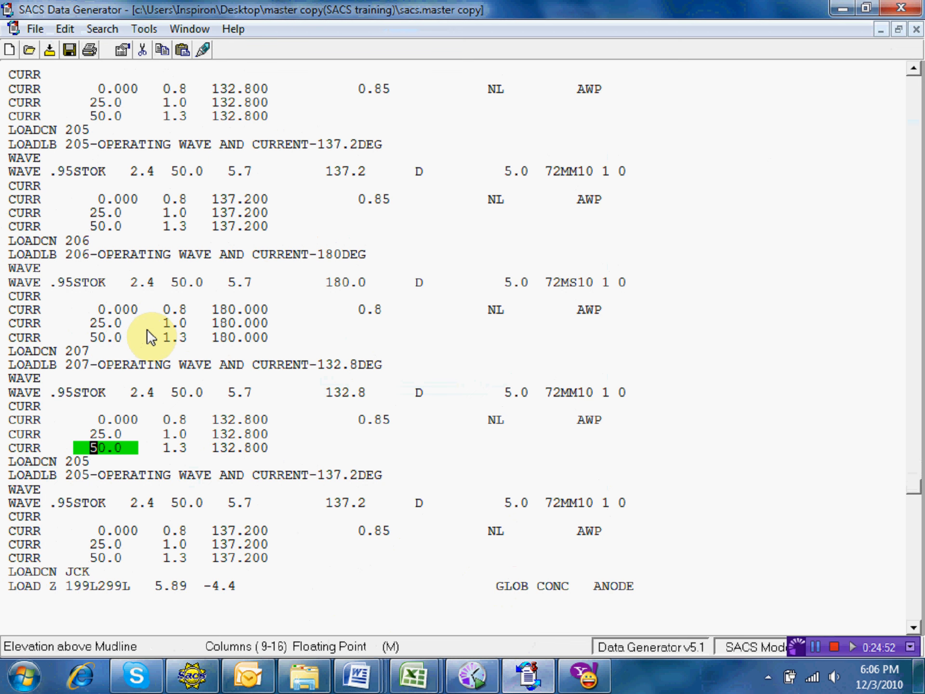
pyautogui.write('8')
pyautogui.press('Down')
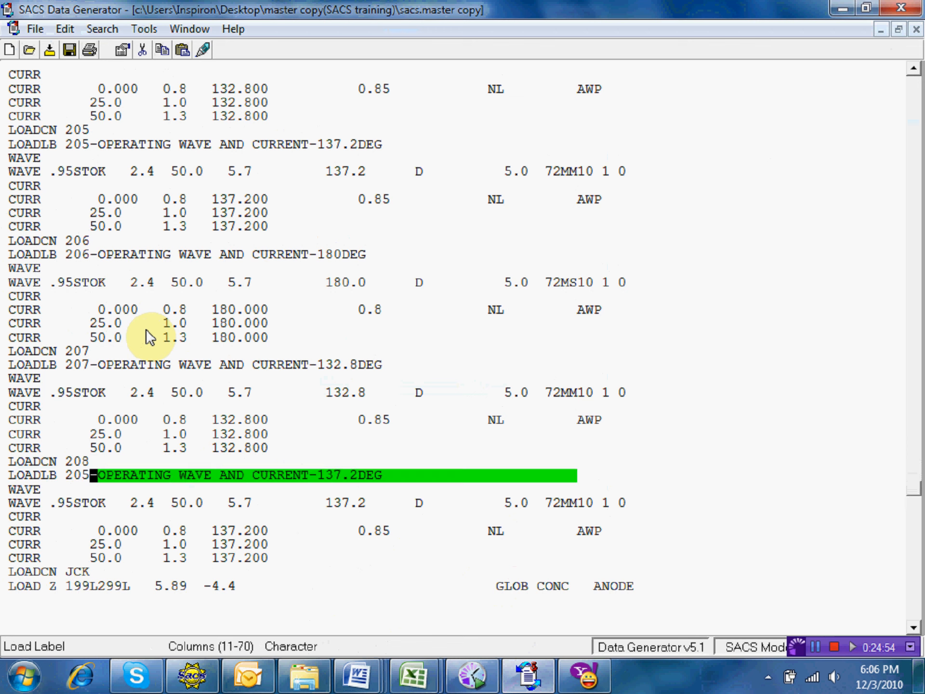
pyautogui.press('Left')
pyautogui.write('8')
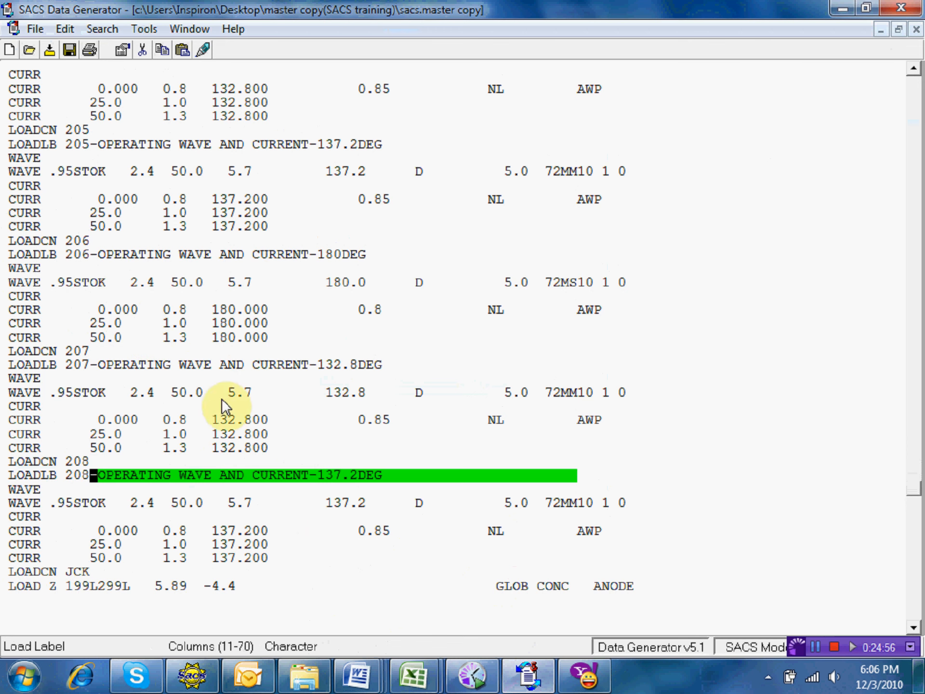
# Check the 270-θ direction in Word's "wave type determination" table and change load condition 207's label in SACS Data Generator to end in 222.8DEG
pyautogui.click(359, 674)
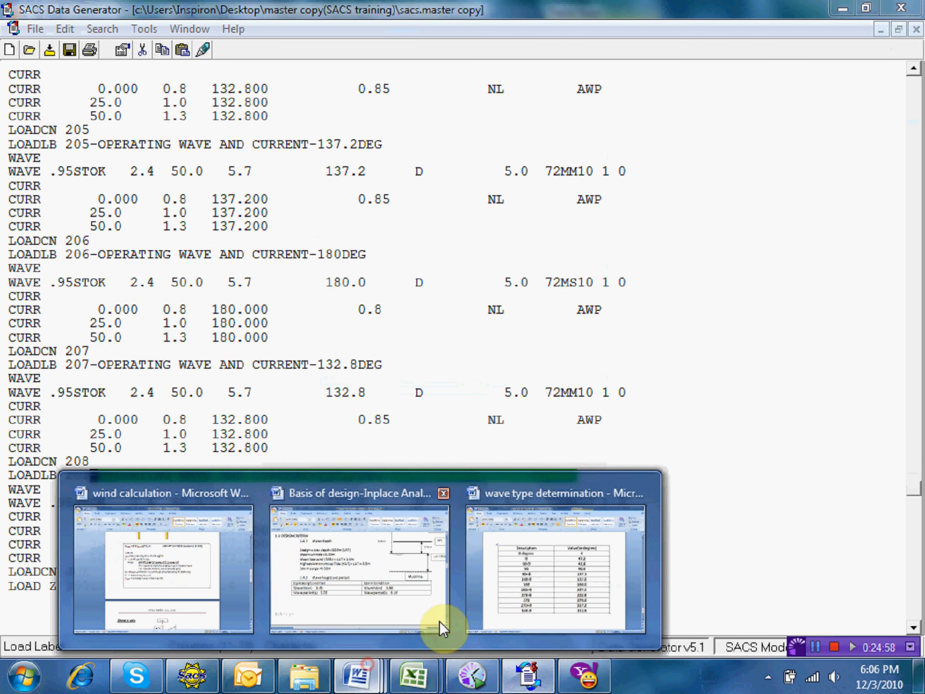
pyautogui.click(555, 586)
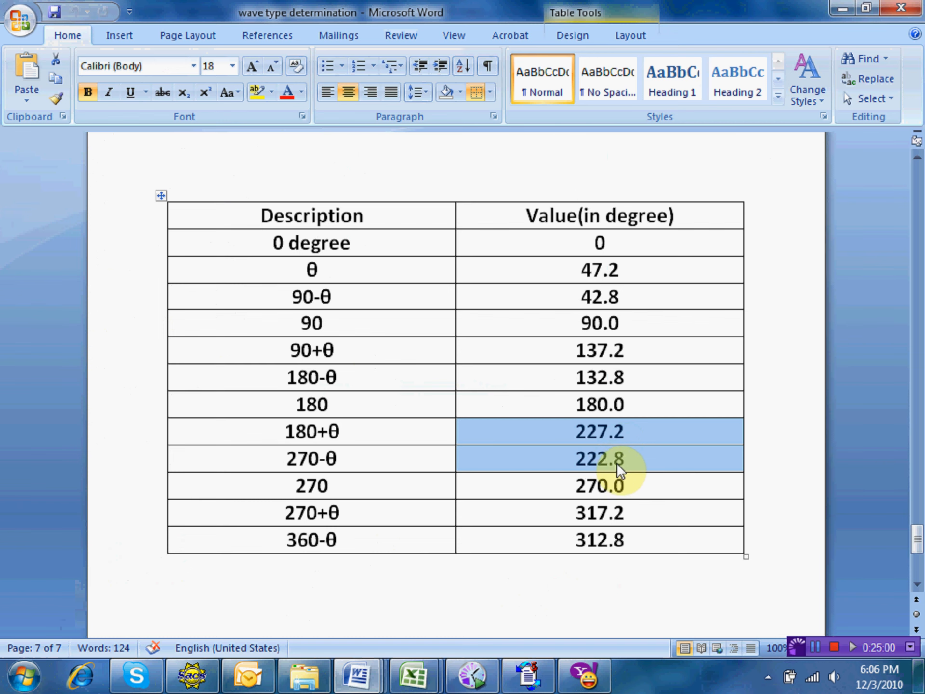
pyautogui.click(529, 677)
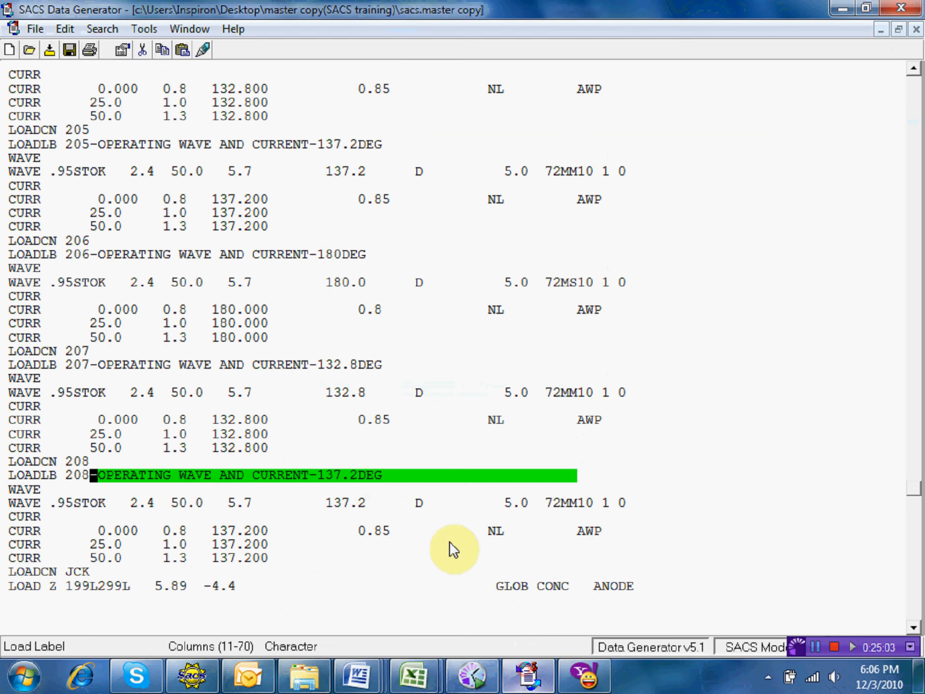
pyautogui.doubleClick(310, 365)
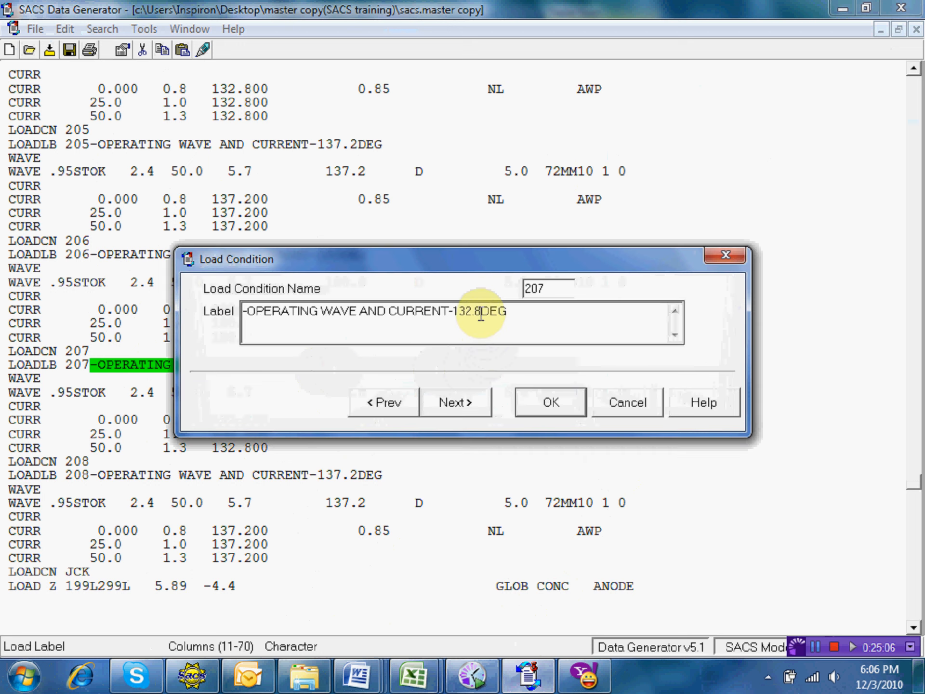
pyautogui.moveTo(481, 314); pyautogui.dragTo(453, 312)
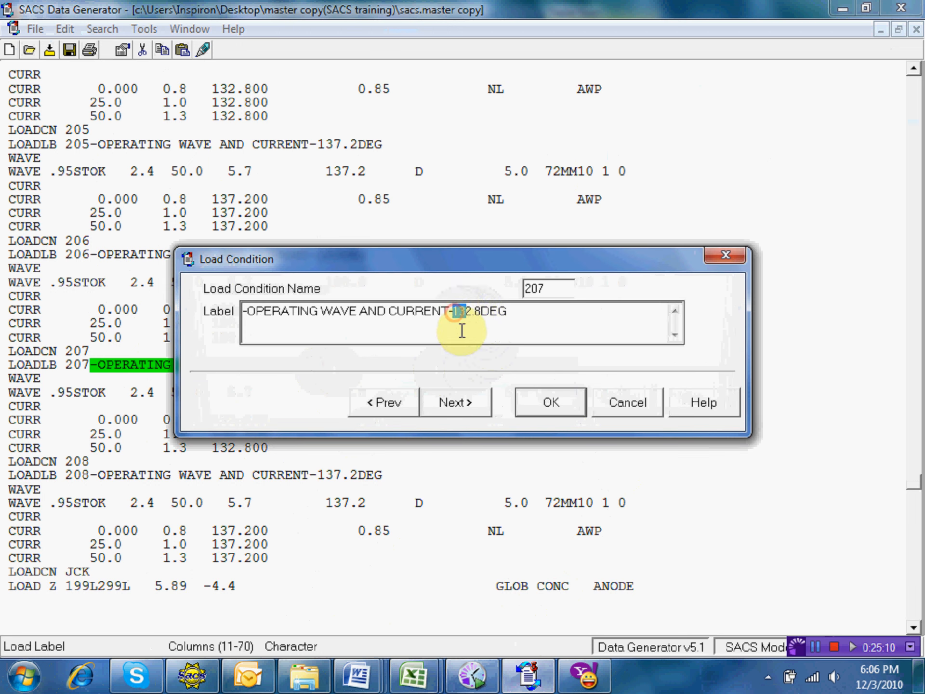
pyautogui.write('22')
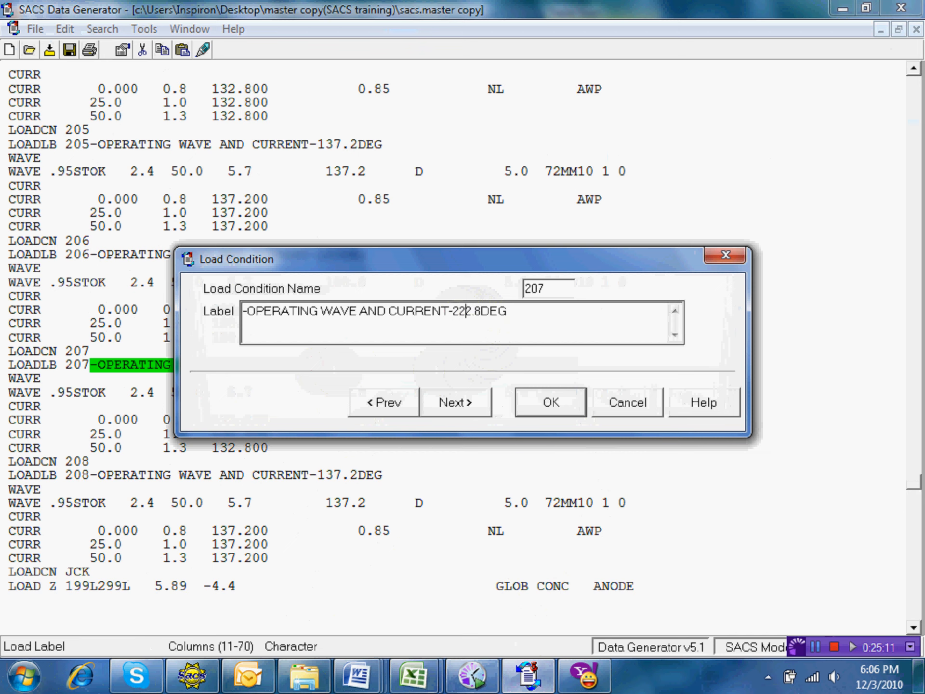
pyautogui.click(542, 404)
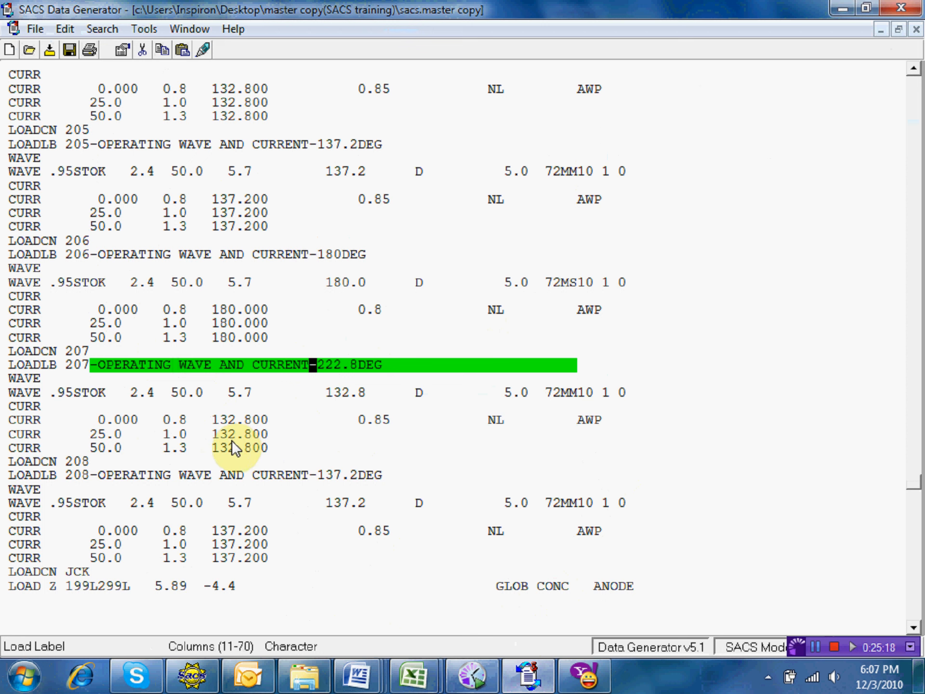
# Set the wave direction and all three current directions of load condition 207 to 222.8 degrees
pyautogui.click(328, 393)
pyautogui.write('22')
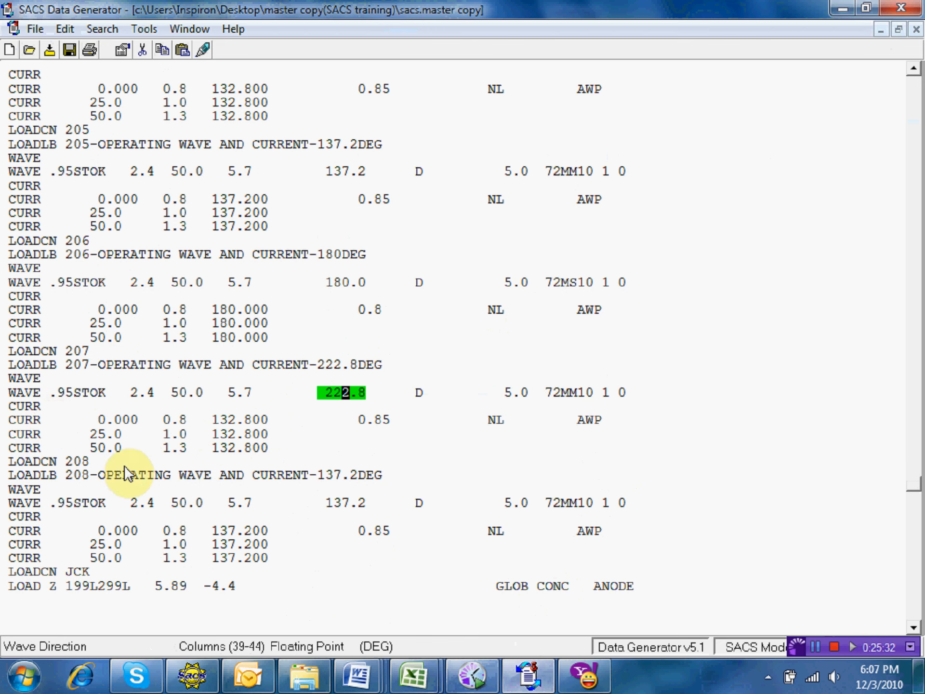
pyautogui.click(215, 420)
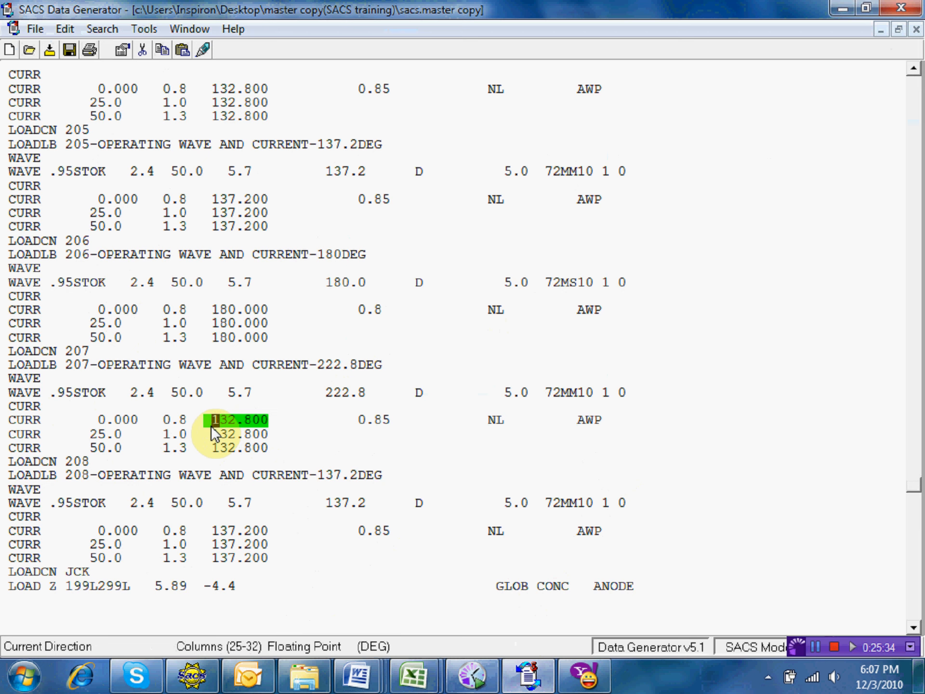
pyautogui.write('22')
pyautogui.press('Down')
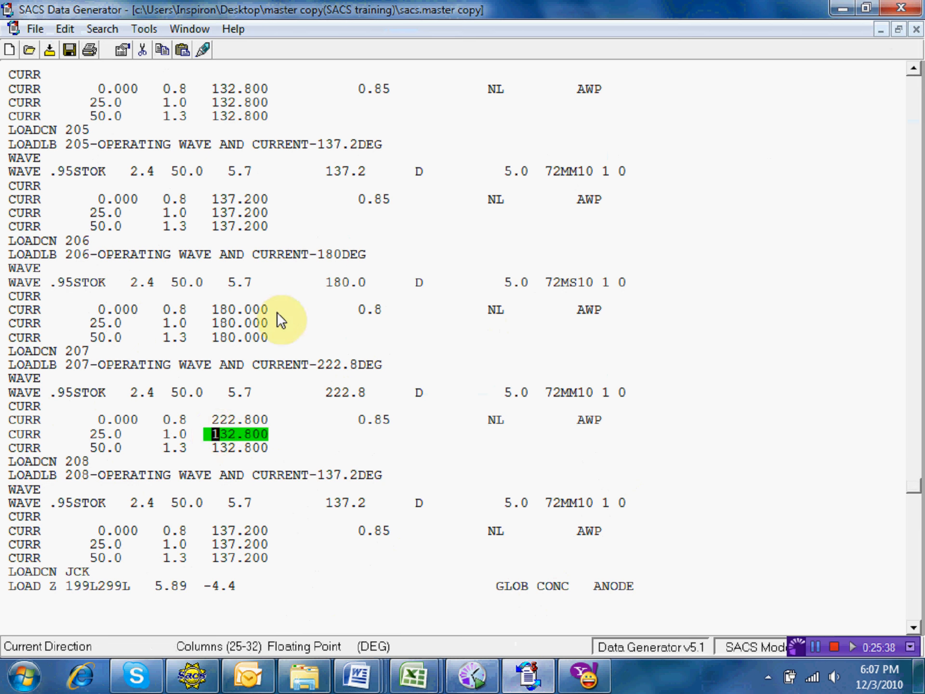
pyautogui.write('22')
pyautogui.press('Down')
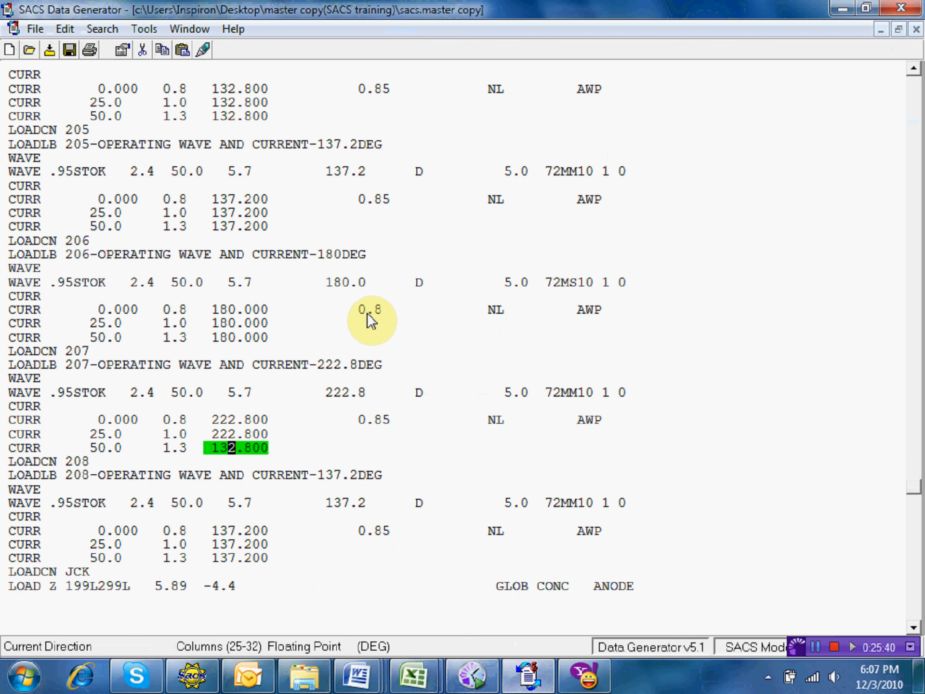
pyautogui.press('Left')
pyautogui.press('Left')
pyautogui.write('22')
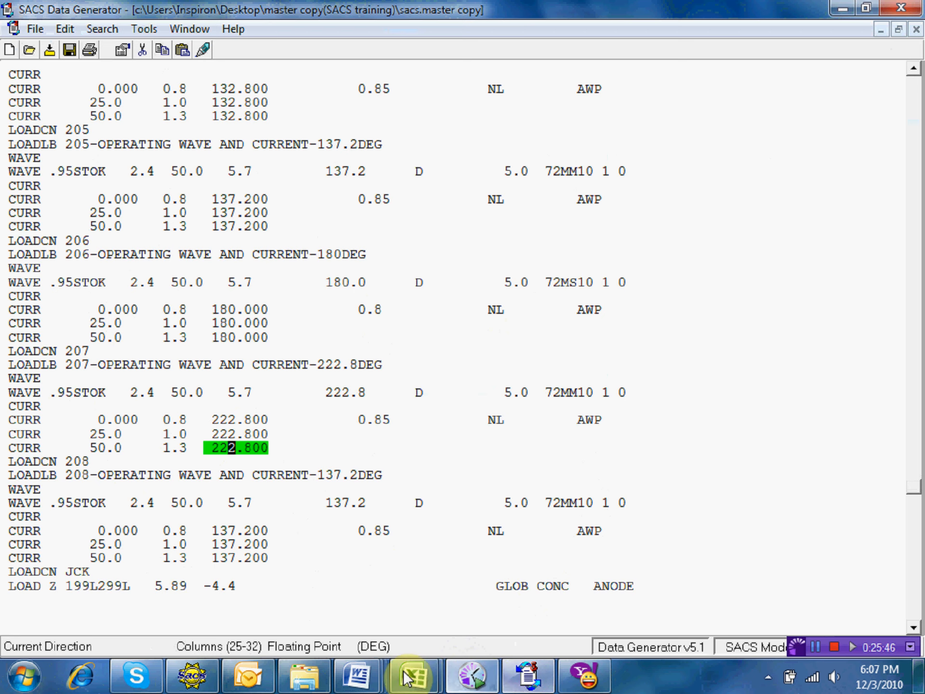
# Check the 180+θ direction in Word's direction table and change load condition 208's label in SACS Data Generator to end in 227.2DEG
pyautogui.moveTo(366, 679)
pyautogui.click(592, 571)
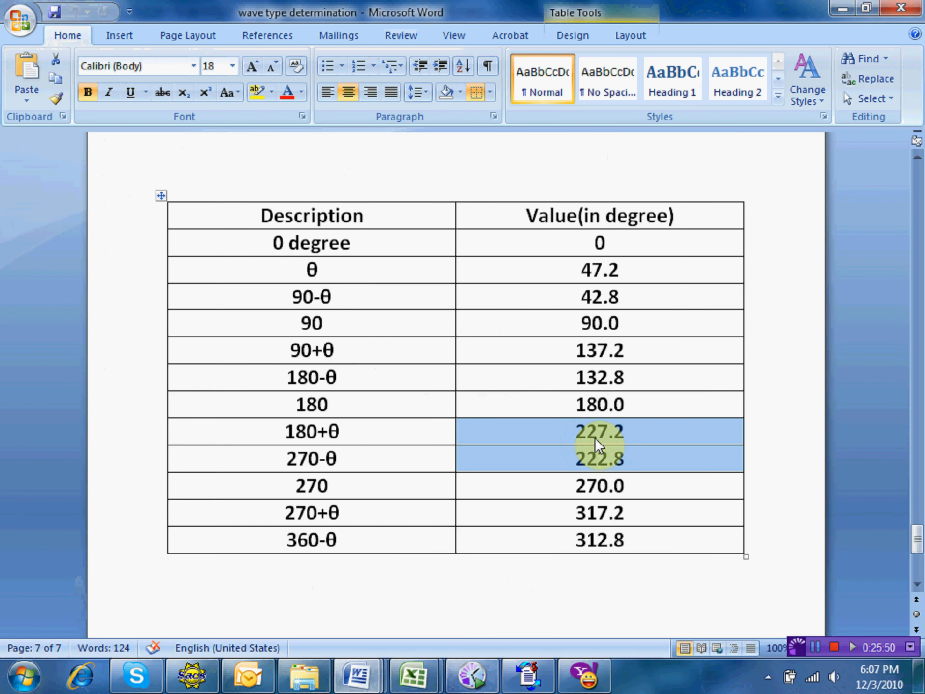
pyautogui.click(529, 677)
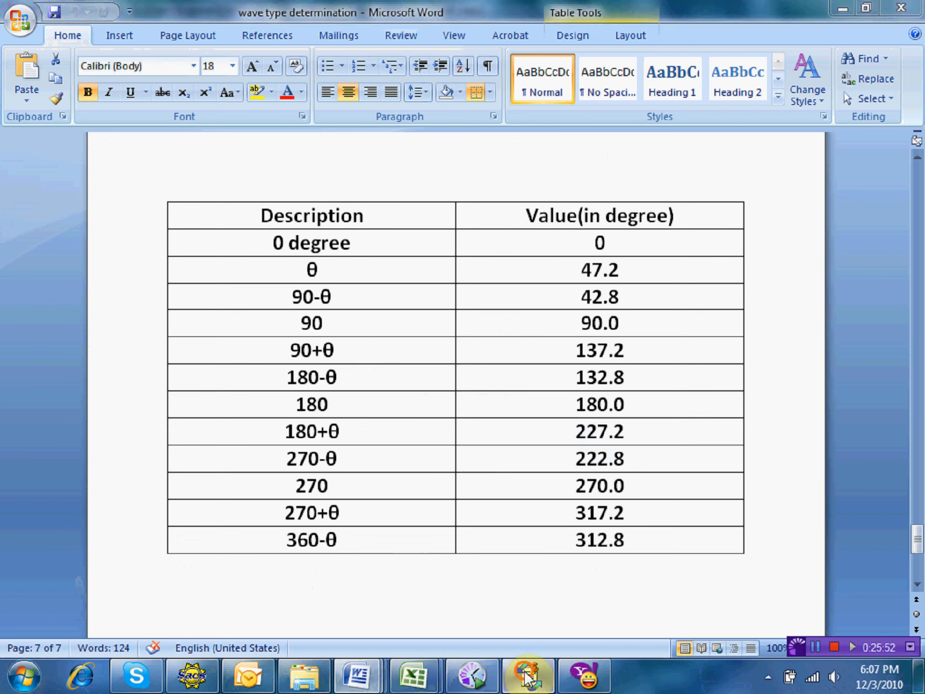
pyautogui.click(320, 475)
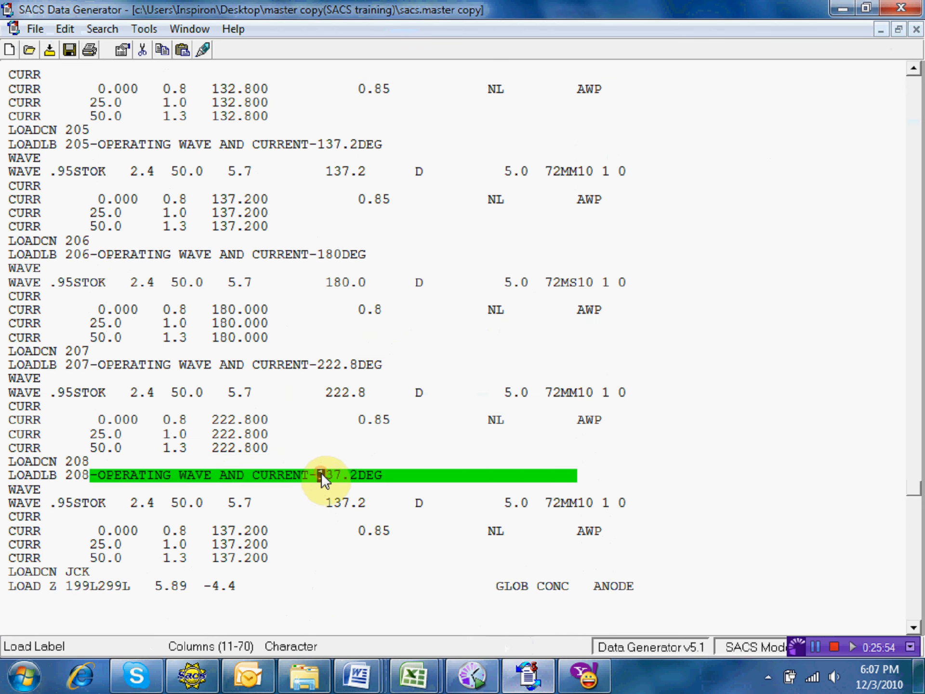
pyautogui.write('22')
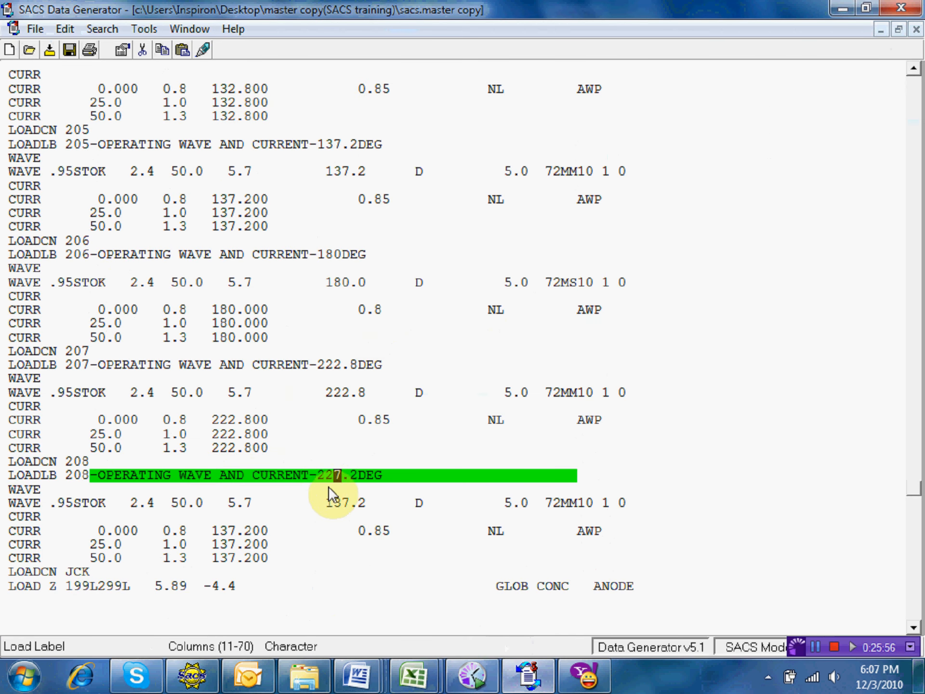
# Set the wave direction and all three current directions of load condition 208 to 227.2 degrees
pyautogui.click(329, 503)
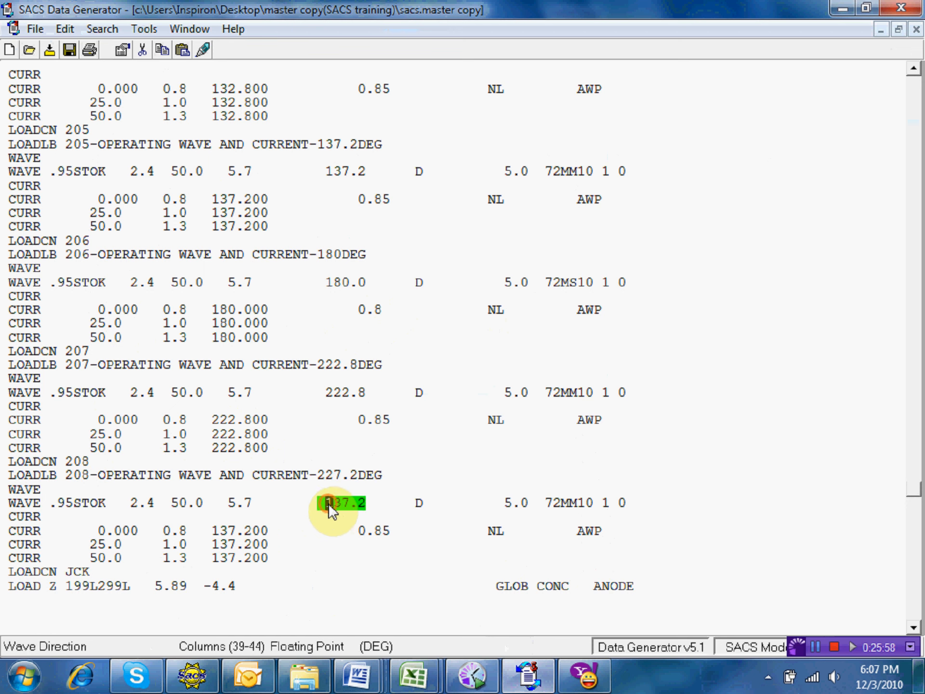
pyautogui.write('22')
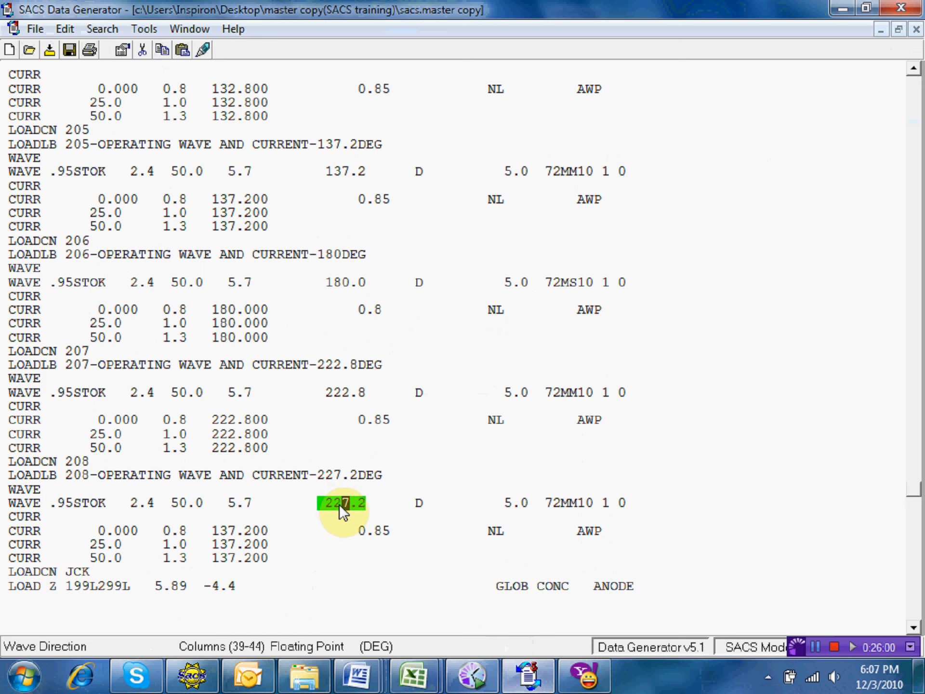
pyautogui.click(220, 530)
pyautogui.write('22')
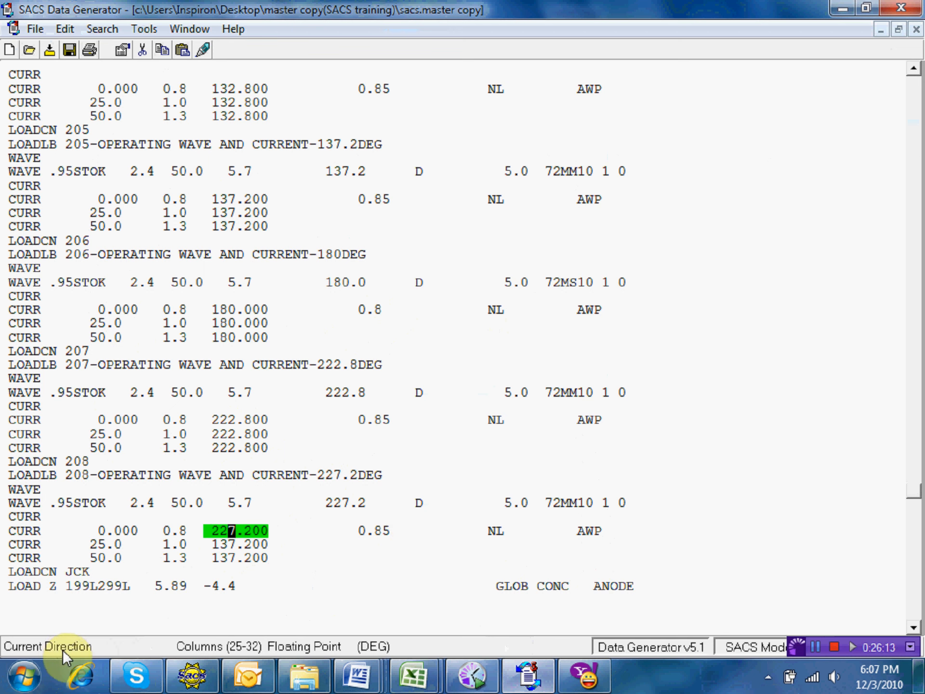
pyautogui.click(216, 545)
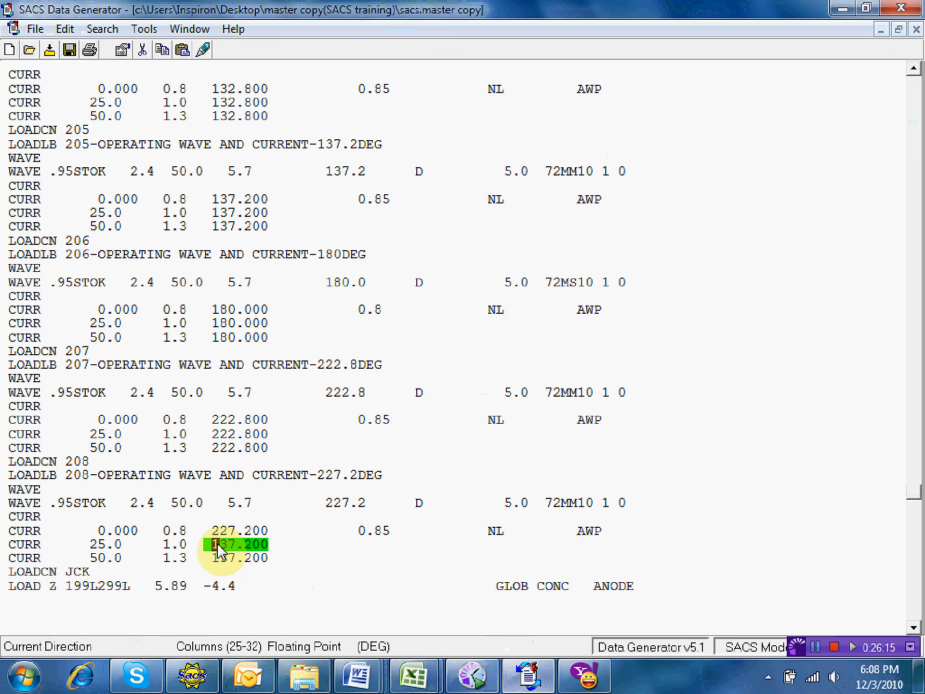
pyautogui.write('22')
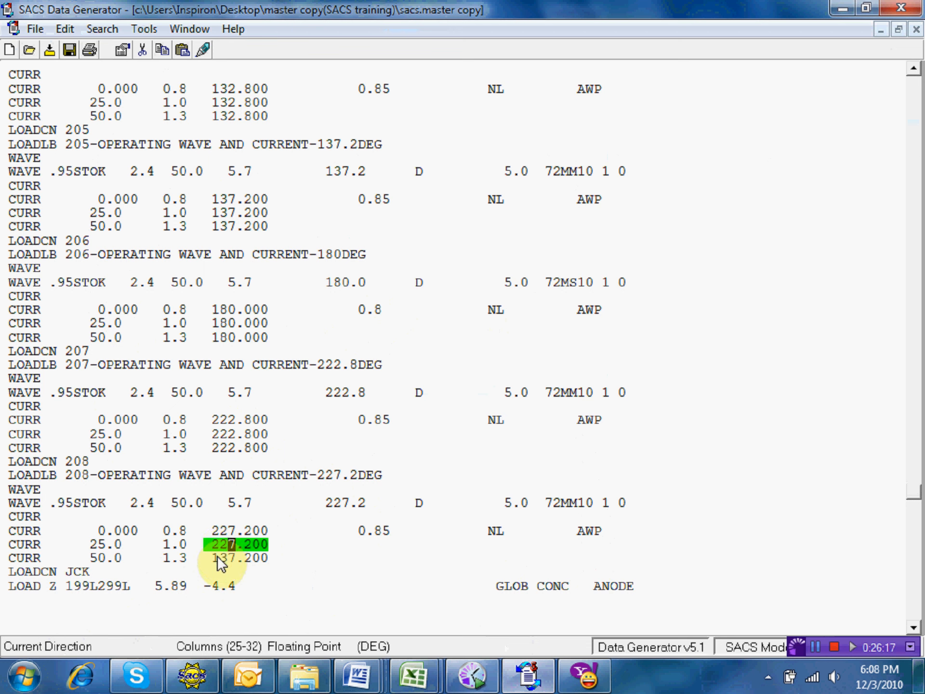
pyautogui.click(217, 557)
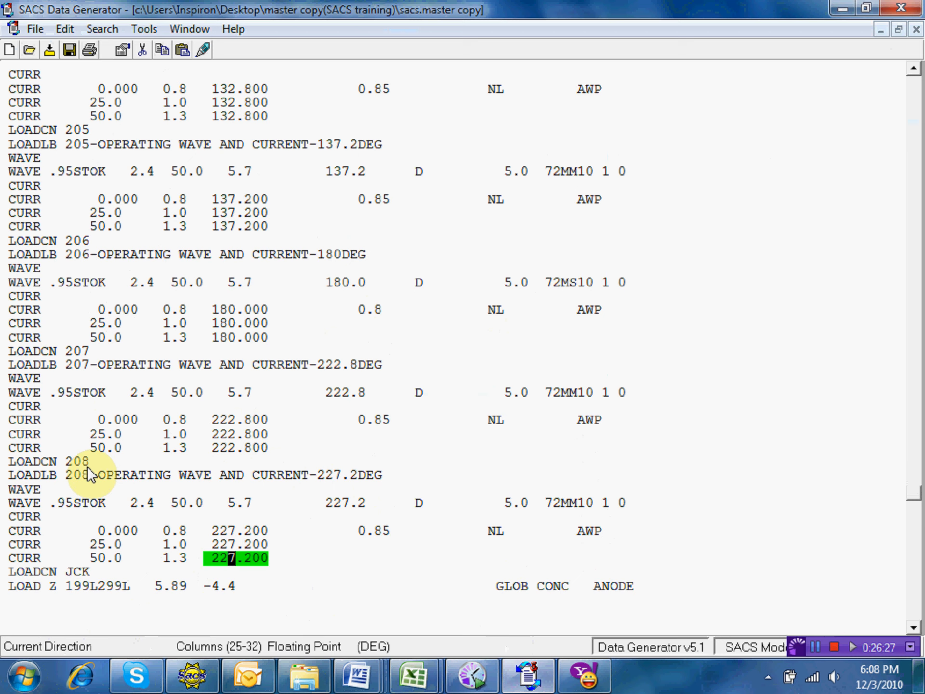
# Look up the direction following 270-θ in Word's "wave type determination" table and return to SACS Data Generator
pyautogui.press('Down')
pyautogui.press('Down')
pyautogui.press('Down')
pyautogui.press('Down')
pyautogui.press('Down')
pyautogui.press('Down')
pyautogui.press('Down')
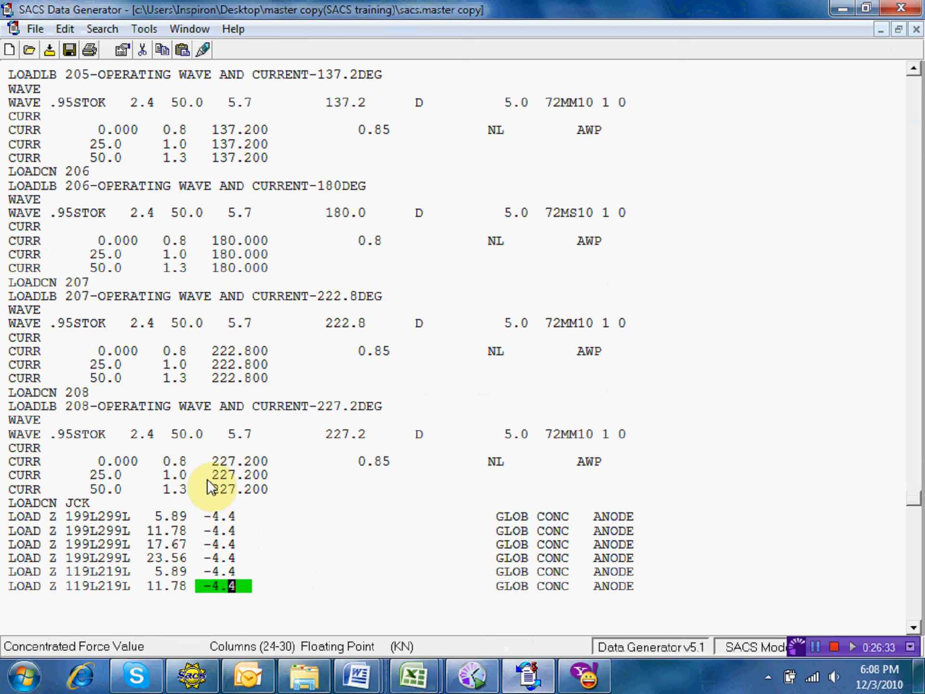
pyautogui.moveTo(369, 672)
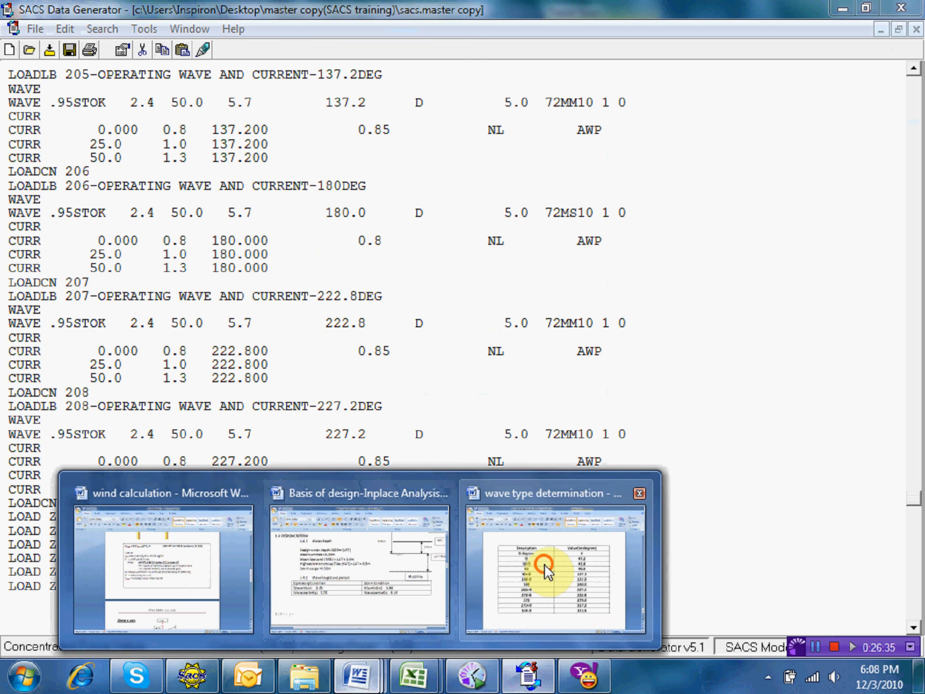
pyautogui.click(545, 564)
pyautogui.scroll(-1, 554, 414)
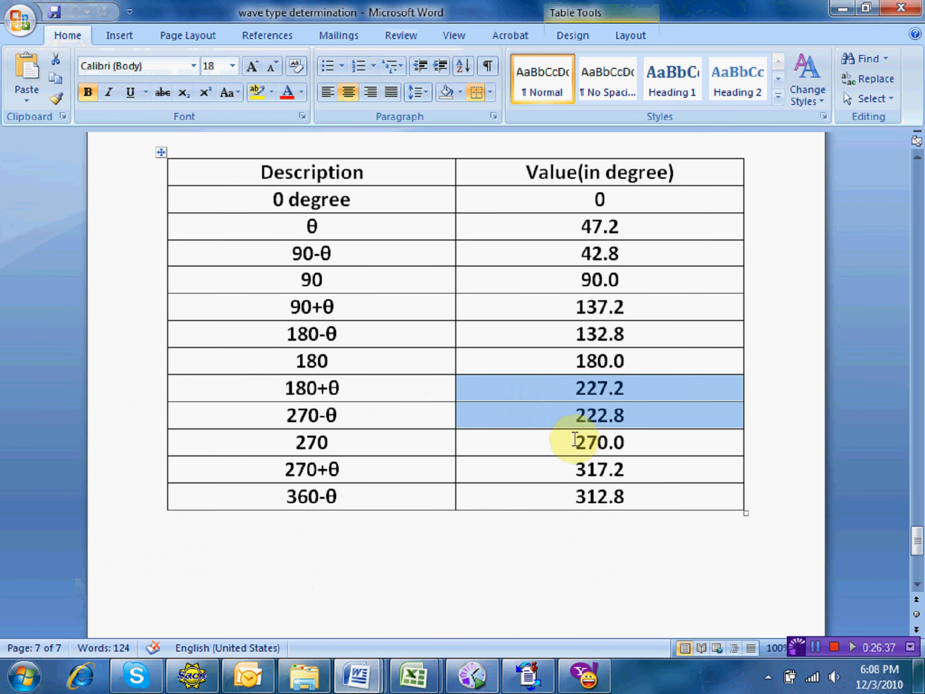
pyautogui.moveTo(575, 439); pyautogui.dragTo(642, 433)
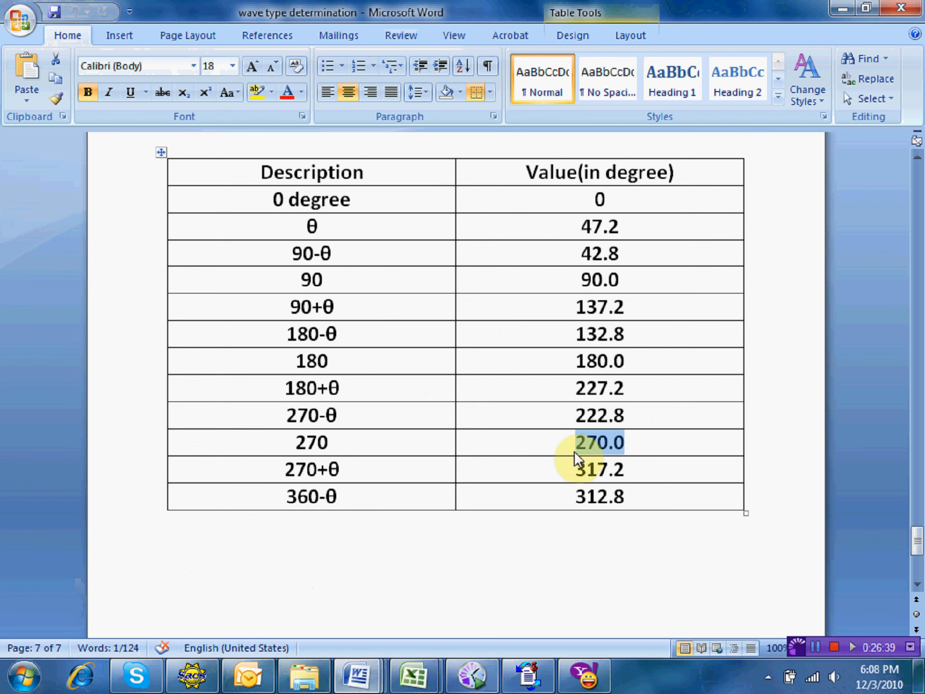
pyautogui.click(533, 680)
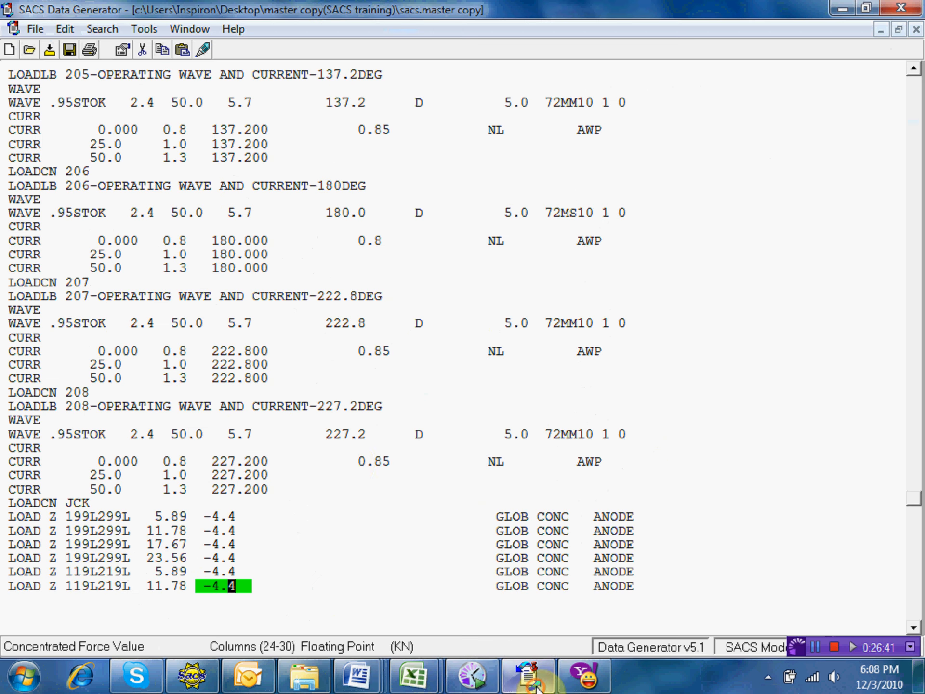
# Copy the whole load condition 206 block and paste it above the LOADCN JCK line
pyautogui.click(10, 170)
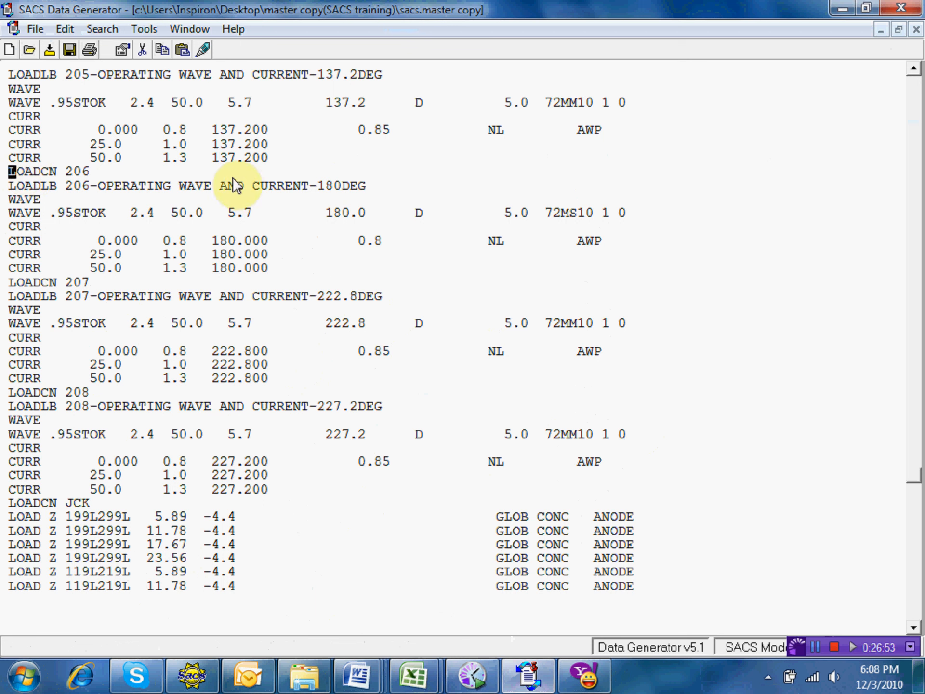
pyautogui.hotkey('shift', 'Down')
pyautogui.hotkey('shift', 'Down')
pyautogui.hotkey('shift', 'Down')
pyautogui.hotkey('shift', 'Down')
pyautogui.hotkey('shift', 'Down')
pyautogui.hotkey('shift', 'Down')
pyautogui.hotkey('shift', 'Down')
pyautogui.hotkey('shift', 'Down')
pyautogui.hotkey('shift', 'Down')
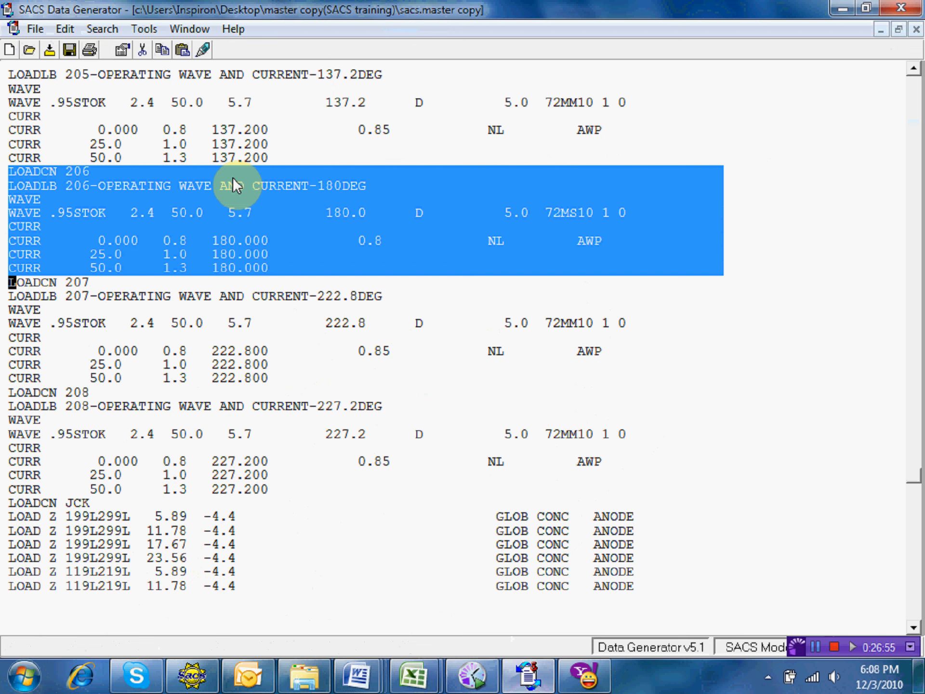
pyautogui.rightClick(264, 219)
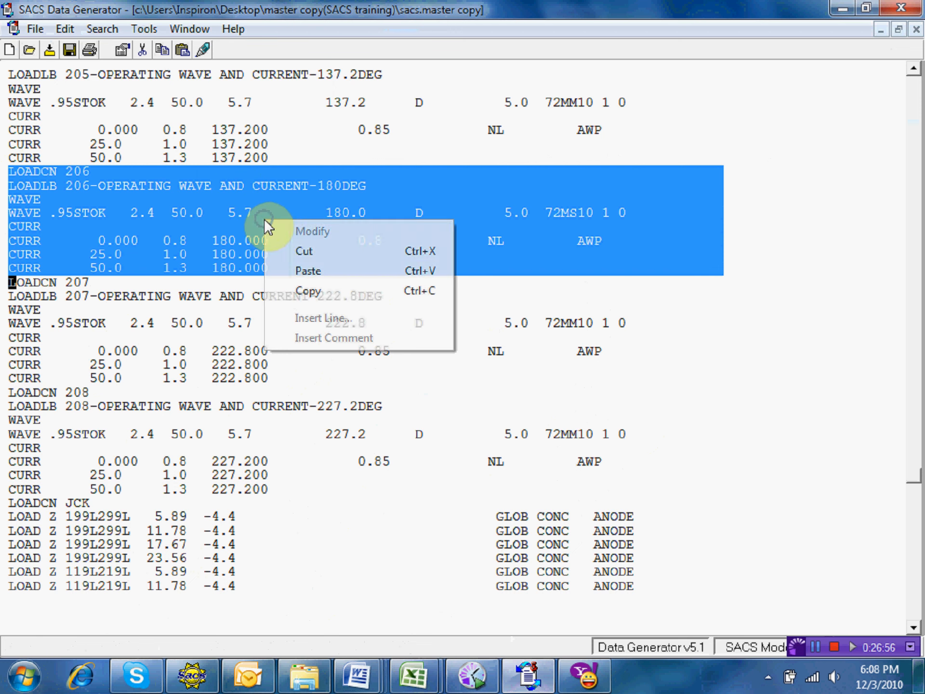
pyautogui.click(317, 294)
pyautogui.click(10, 500)
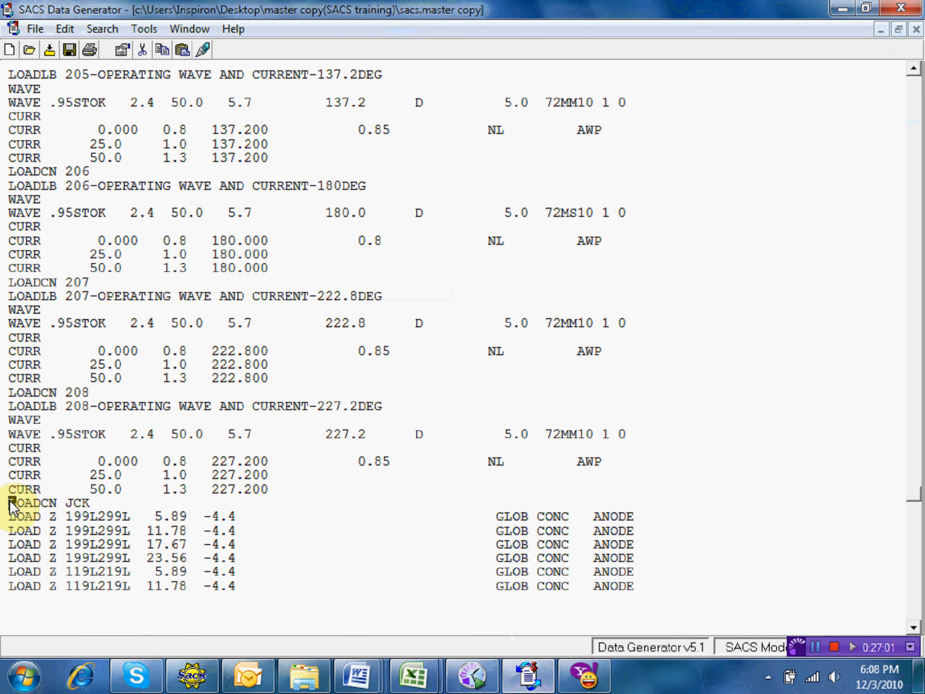
pyautogui.rightClick(9, 501)
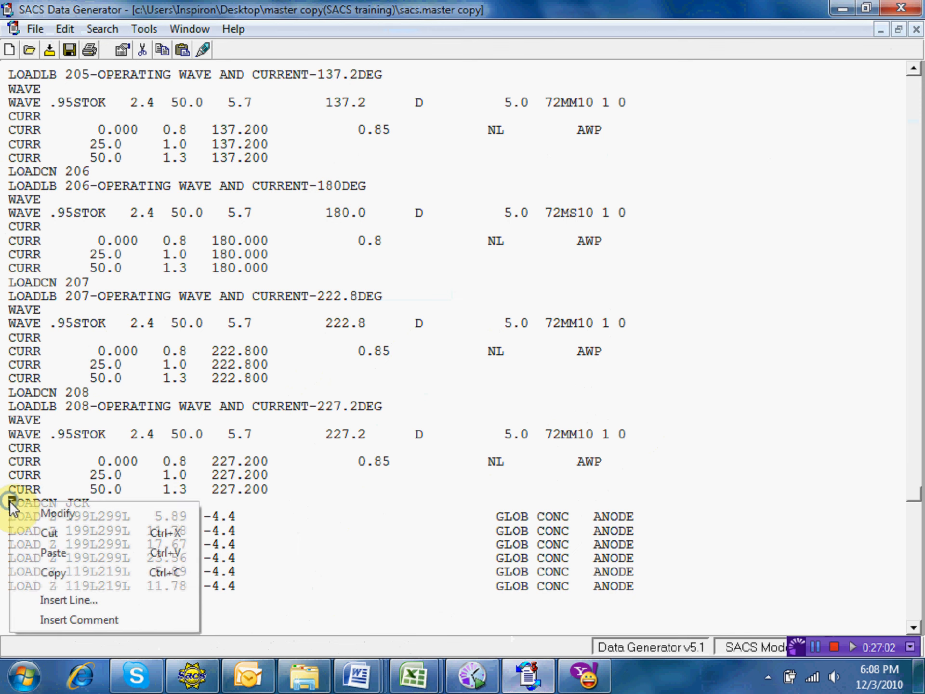
pyautogui.click(72, 548)
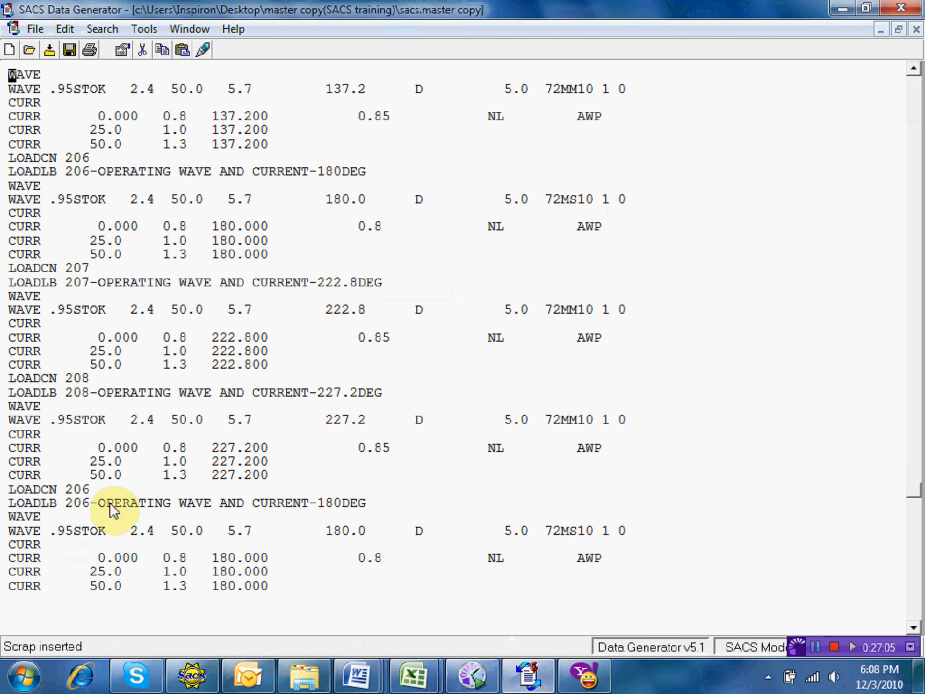
# Rename the pasted 206 block as 209 in its LOADCN and LOADLB lines
pyautogui.click(85, 488)
pyautogui.write('9')
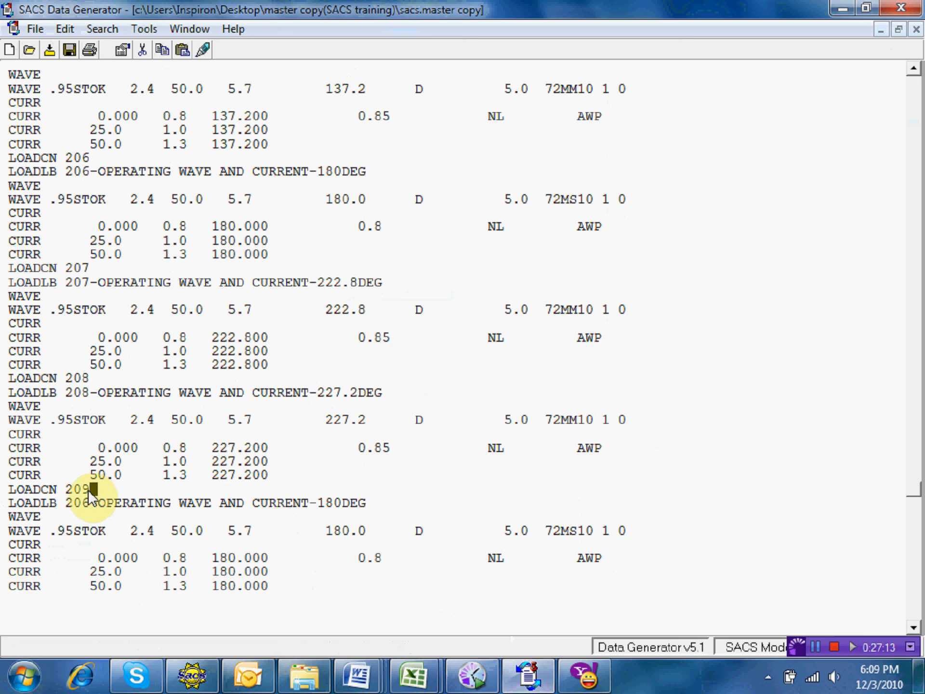
pyautogui.press('Down')
pyautogui.press('Left')
pyautogui.write('9')
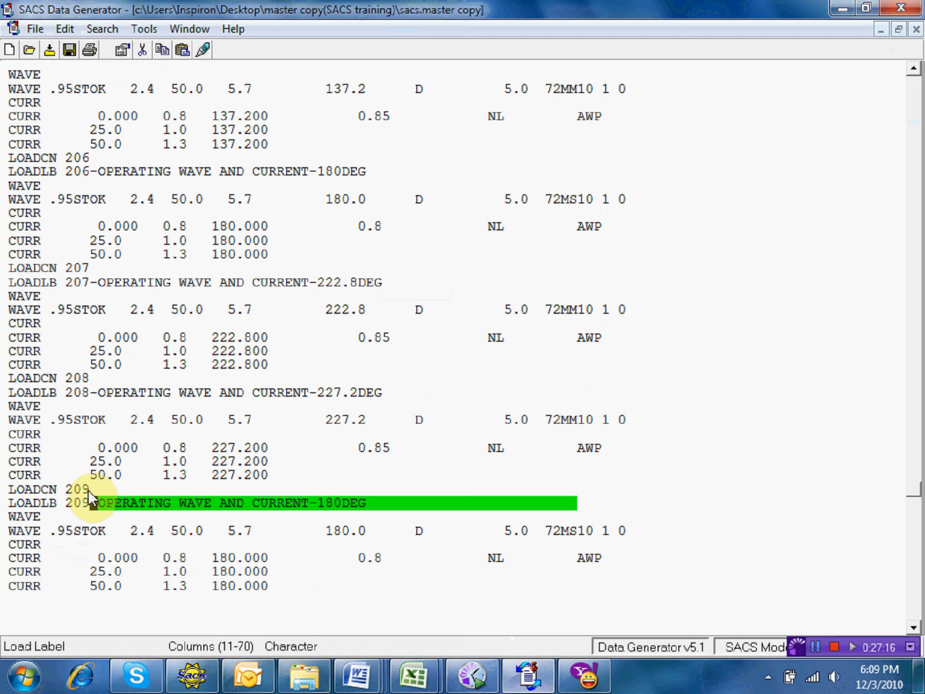
# Set the direction in load condition 209's label to 270DEG and its wave direction to 270.0 degrees
pyautogui.click(321, 502)
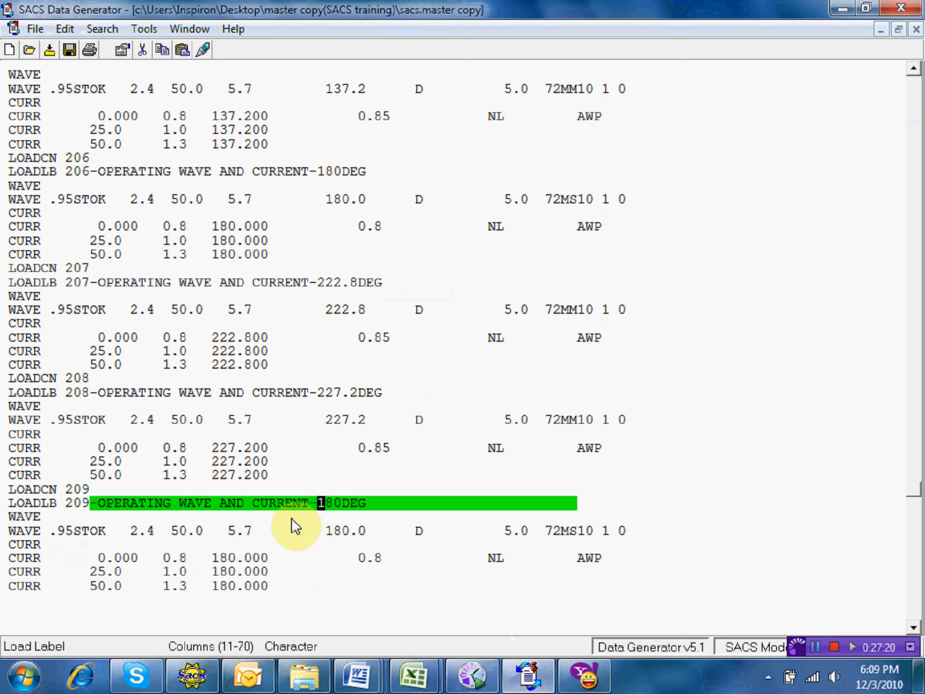
pyautogui.write('270')
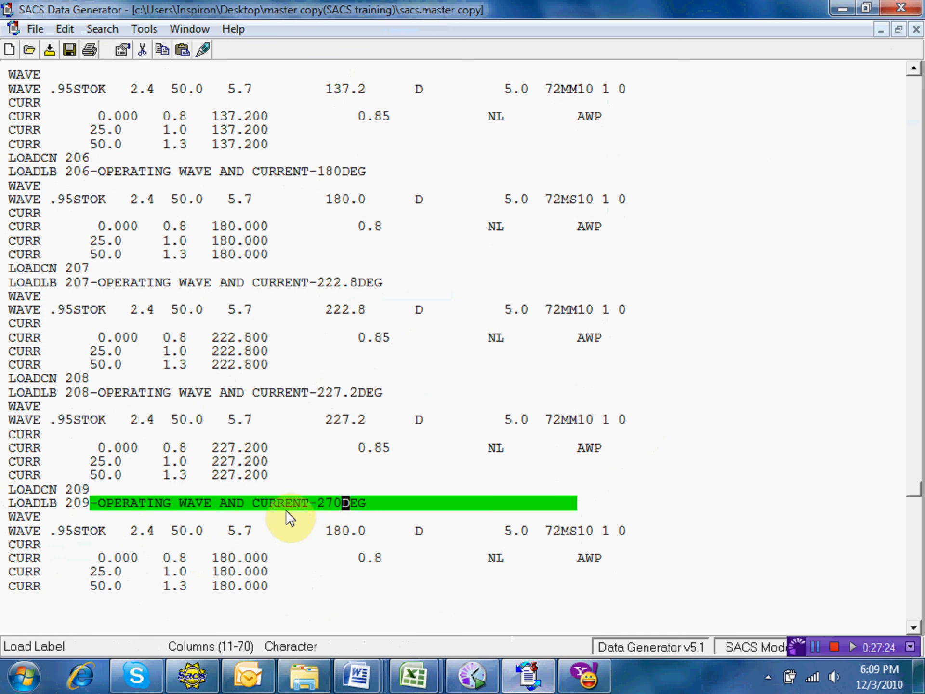
pyautogui.click(330, 530)
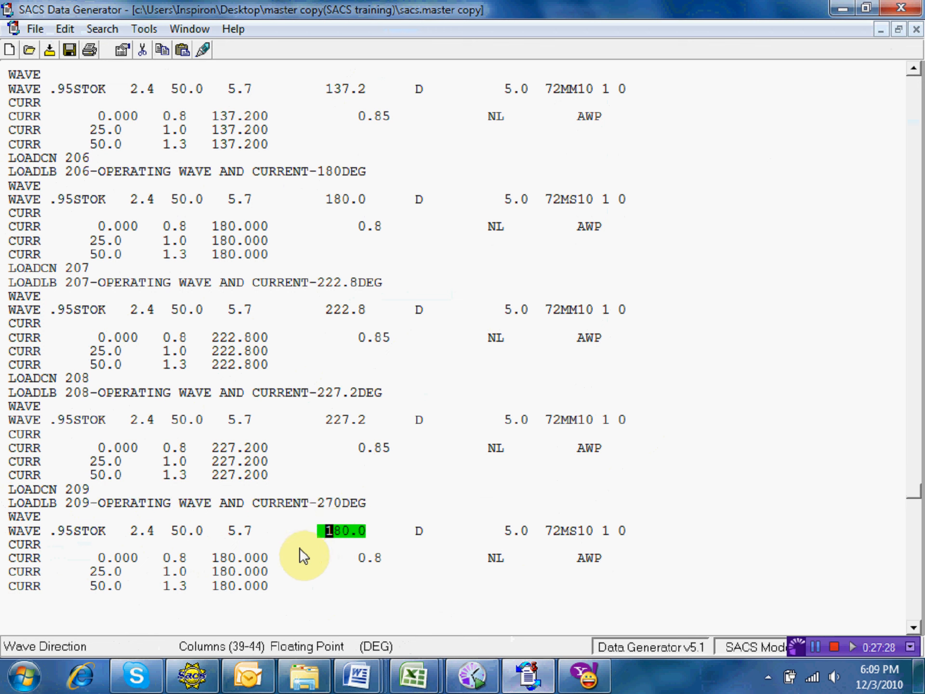
pyautogui.write('27')
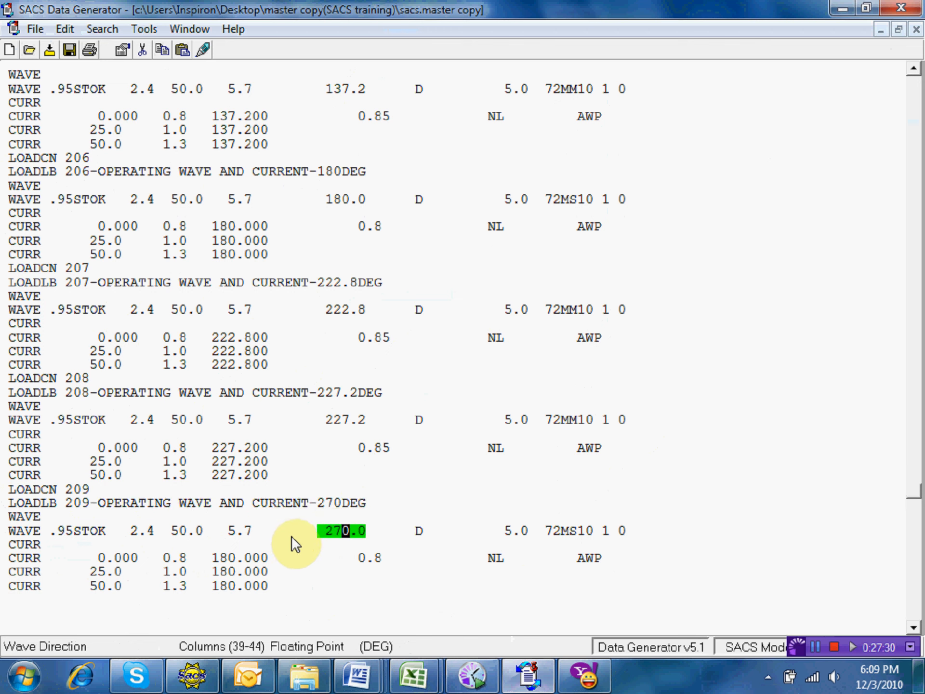
# Set all three current directions of load condition 209 to 270 degrees
pyautogui.press('Down')
pyautogui.press('Left')
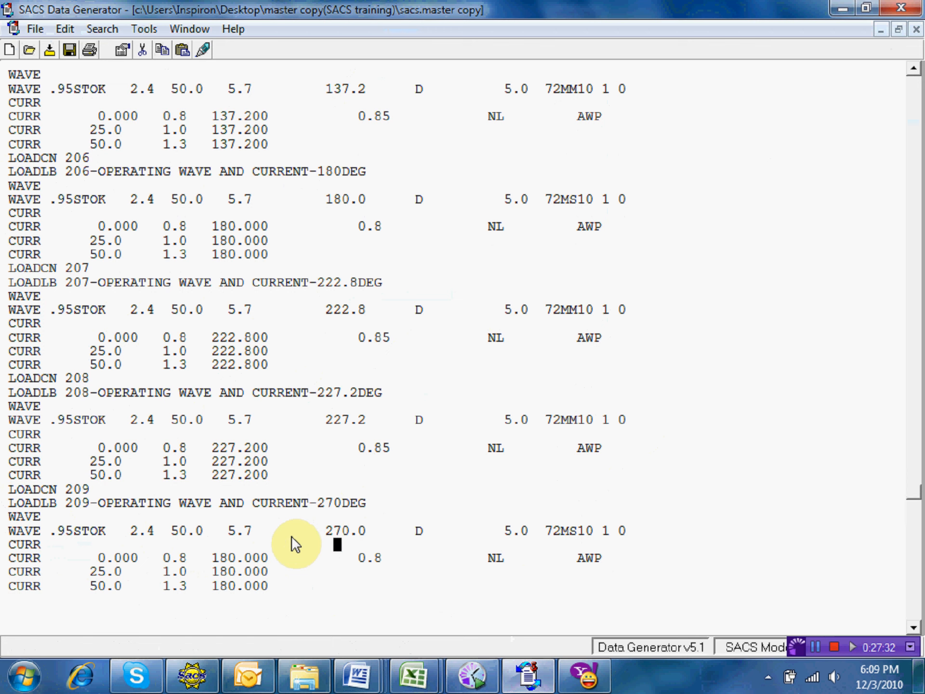
pyautogui.press('Down')
pyautogui.press('Left')
pyautogui.press('Left')
pyautogui.press('Left')
pyautogui.press('Left')
pyautogui.press('Left')
pyautogui.press('Left')
pyautogui.press('Left')
pyautogui.press('Left')
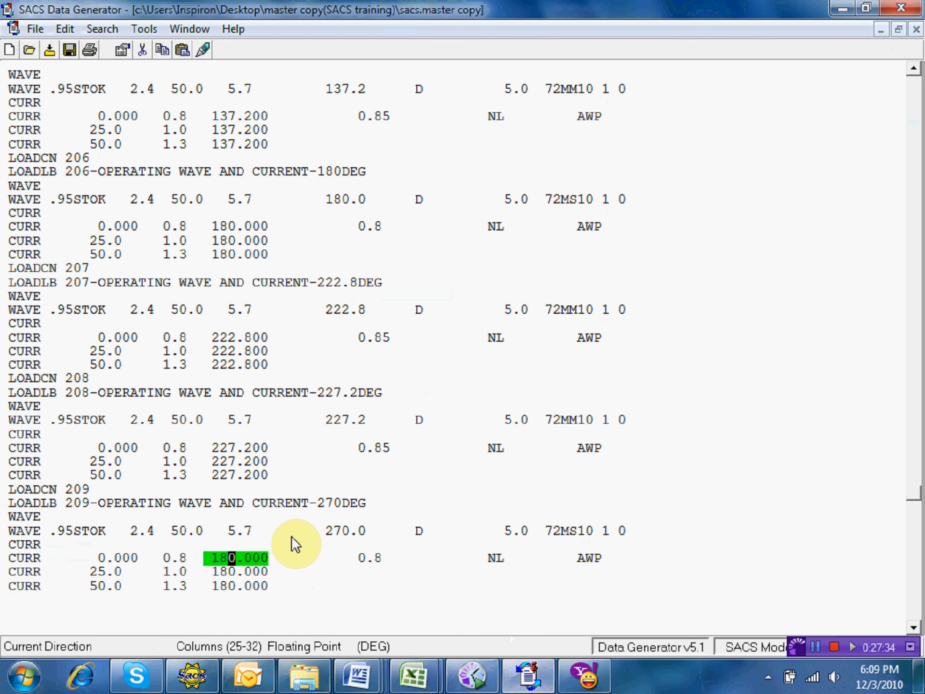
pyautogui.write('270')
pyautogui.press('Down')
pyautogui.press('Left')
pyautogui.press('Left')
pyautogui.press('Left')
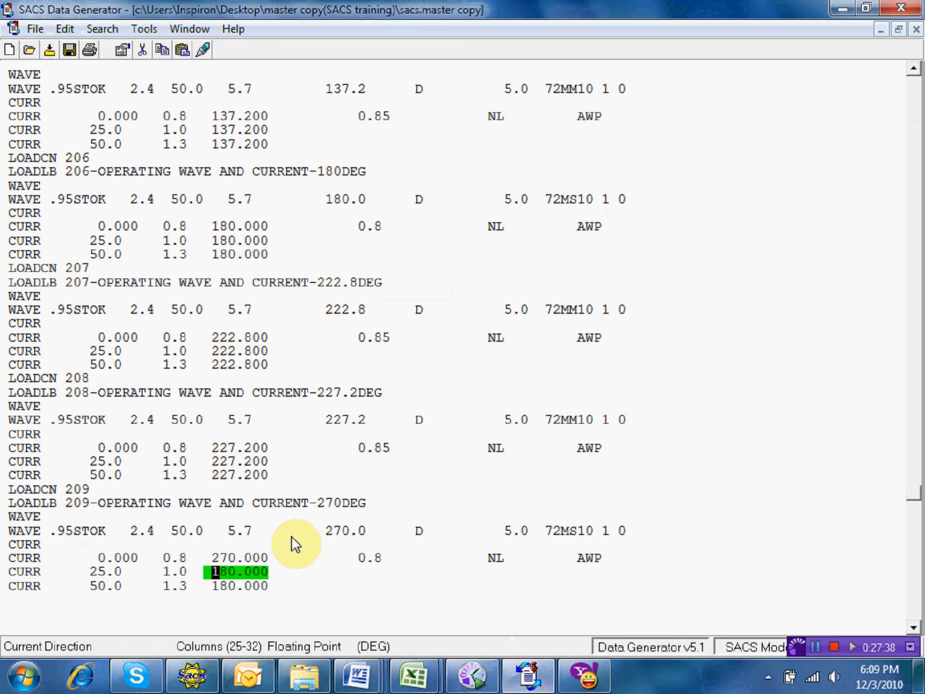
pyautogui.write('27')
pyautogui.press('Down')
pyautogui.press('Left')
pyautogui.press('Left')
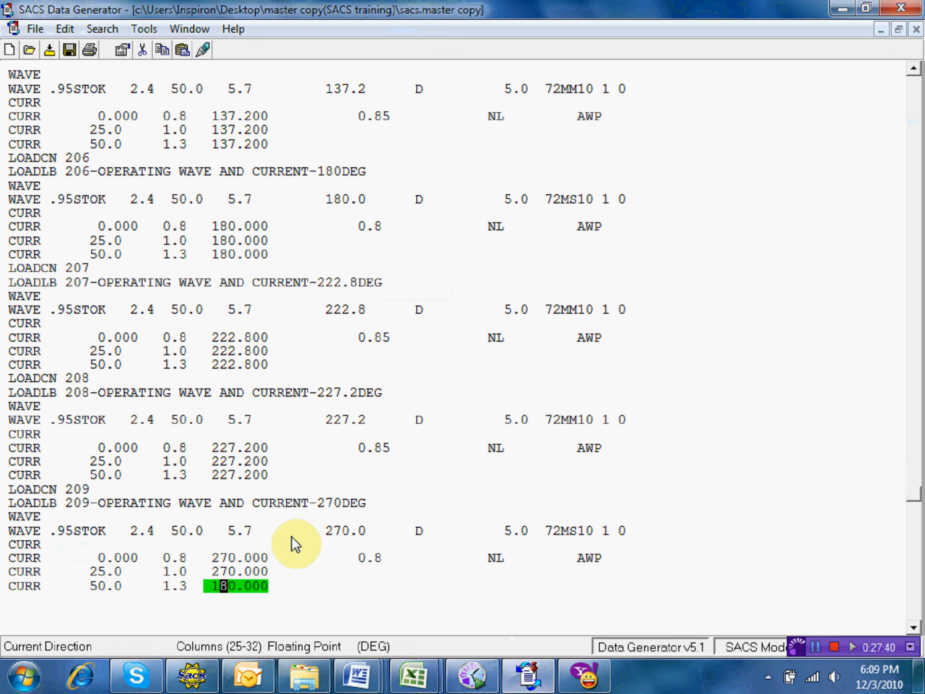
pyautogui.write('27')
pyautogui.press('Down')
pyautogui.press('Down')
pyautogui.press('Down')
pyautogui.press('Down')
pyautogui.press('Down')
pyautogui.press('Down')
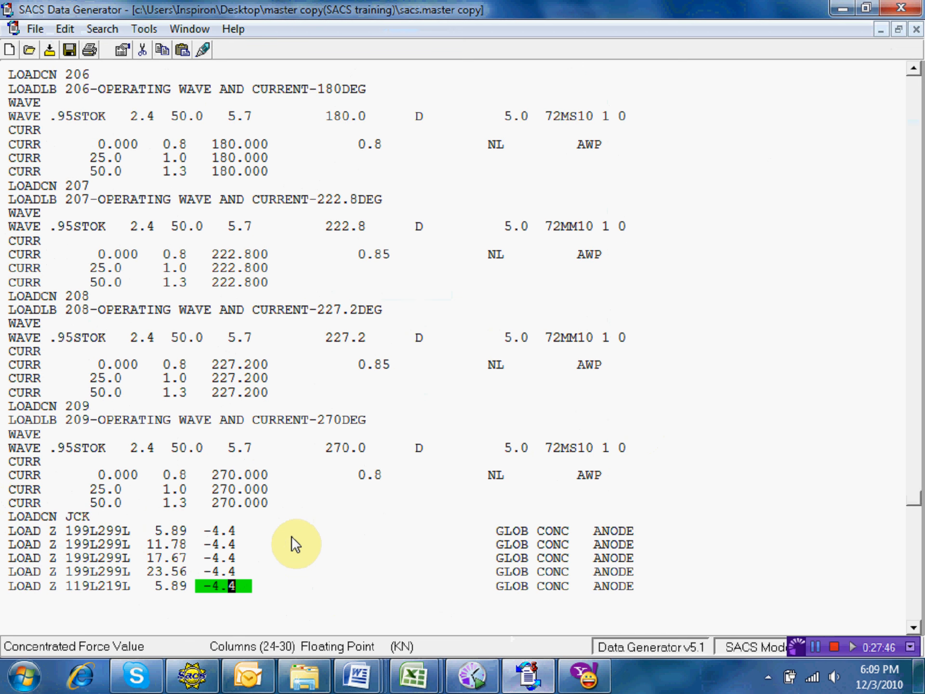
pyautogui.press('Down')
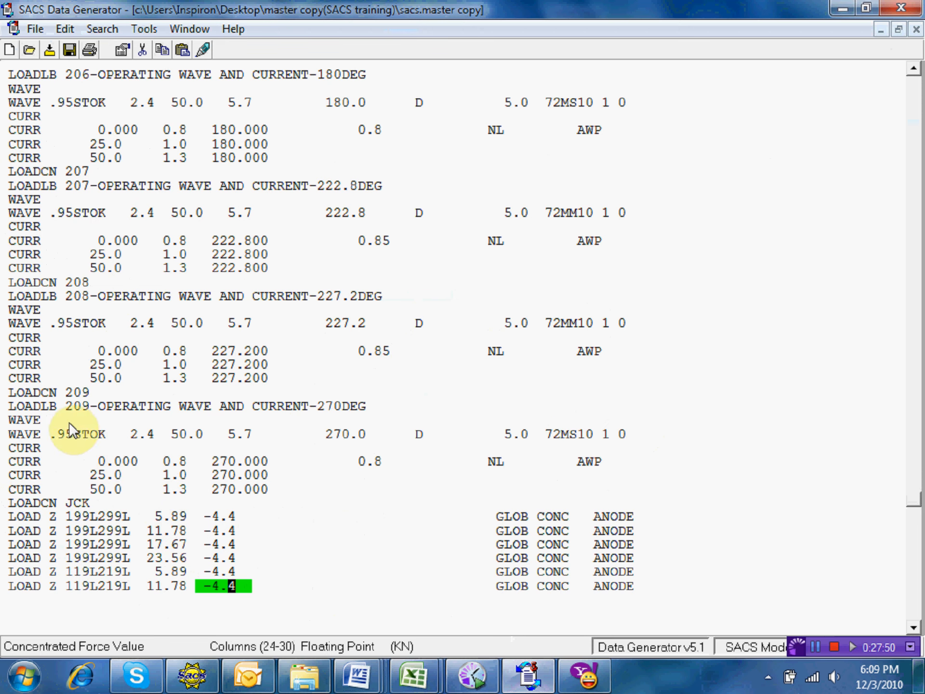
# Look up the 270+θ and 360-θ directions in Word's "wave type determination" table and return to SACS Data Generator
pyautogui.moveTo(356, 674)
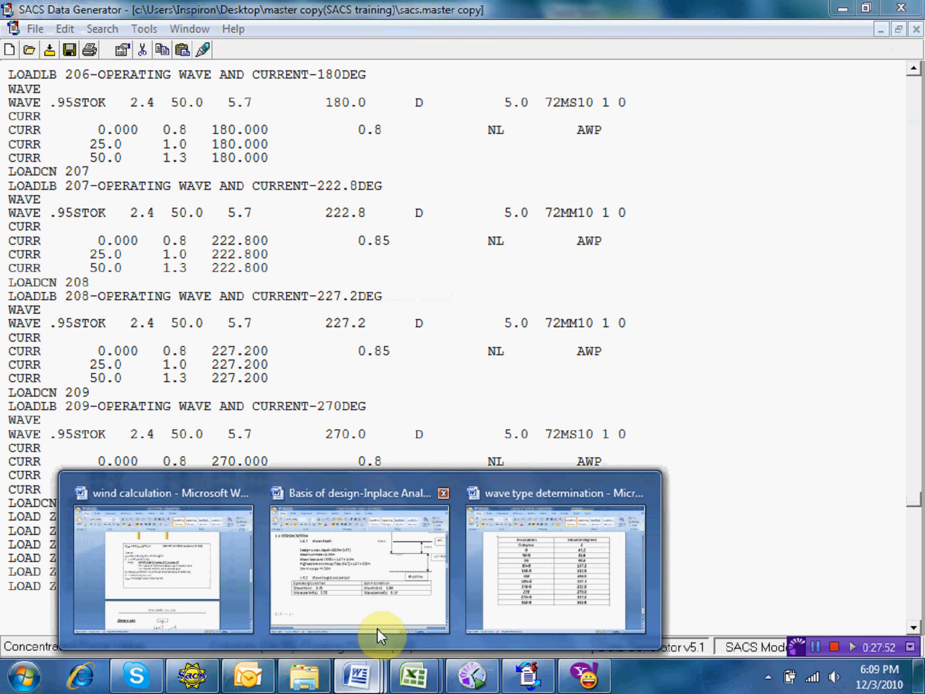
pyautogui.click(521, 567)
pyautogui.scroll(-1, 516, 499)
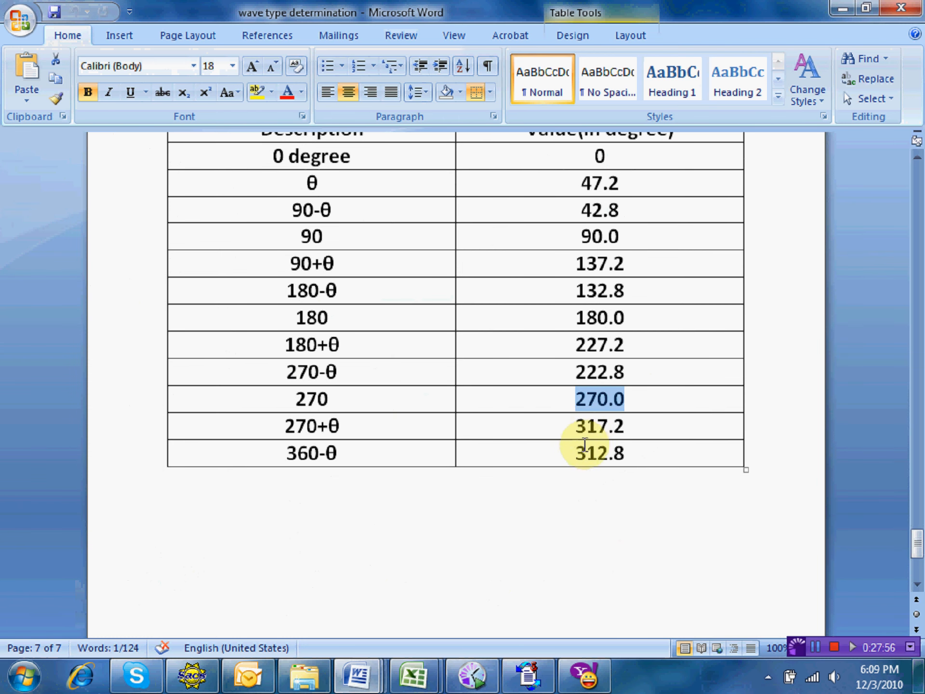
pyautogui.moveTo(558, 424); pyautogui.dragTo(639, 453)
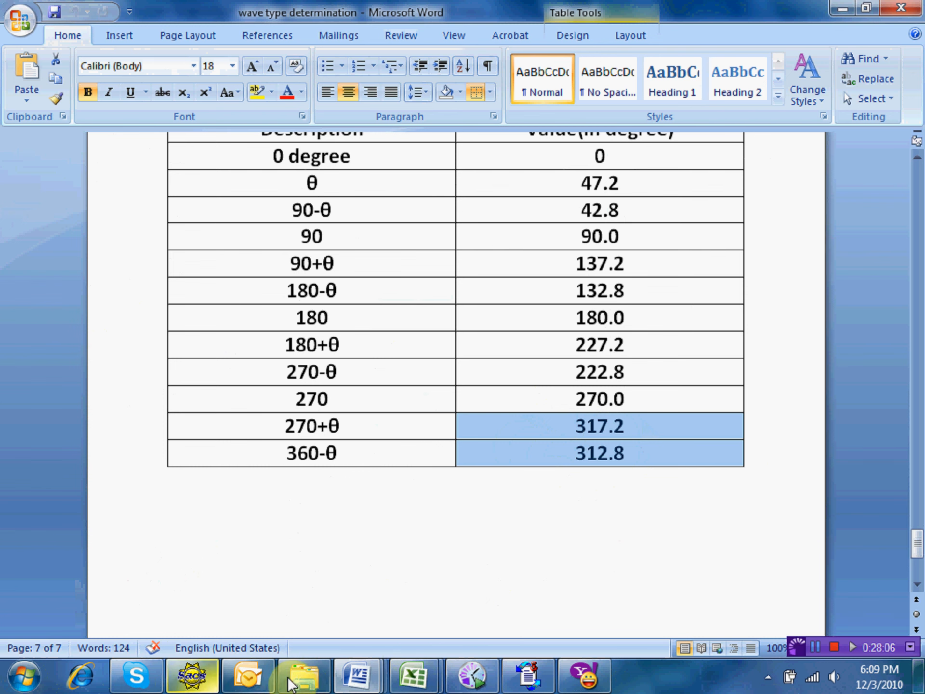
pyautogui.click(529, 676)
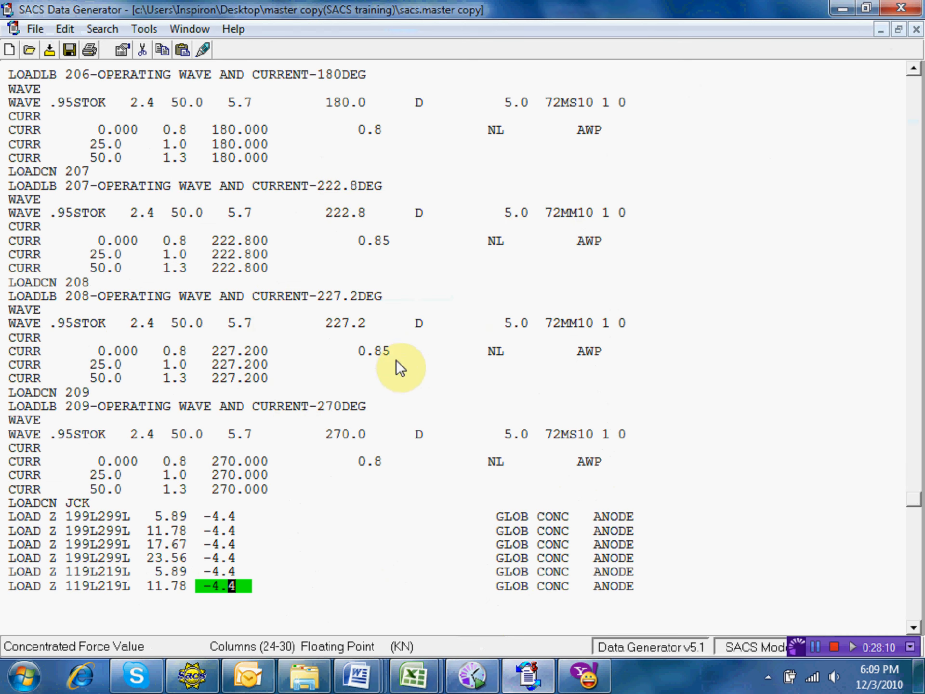
# Copy the load condition 207 and 208 blocks together and paste them above the LOADCN JCK line
pyautogui.click(9, 175)
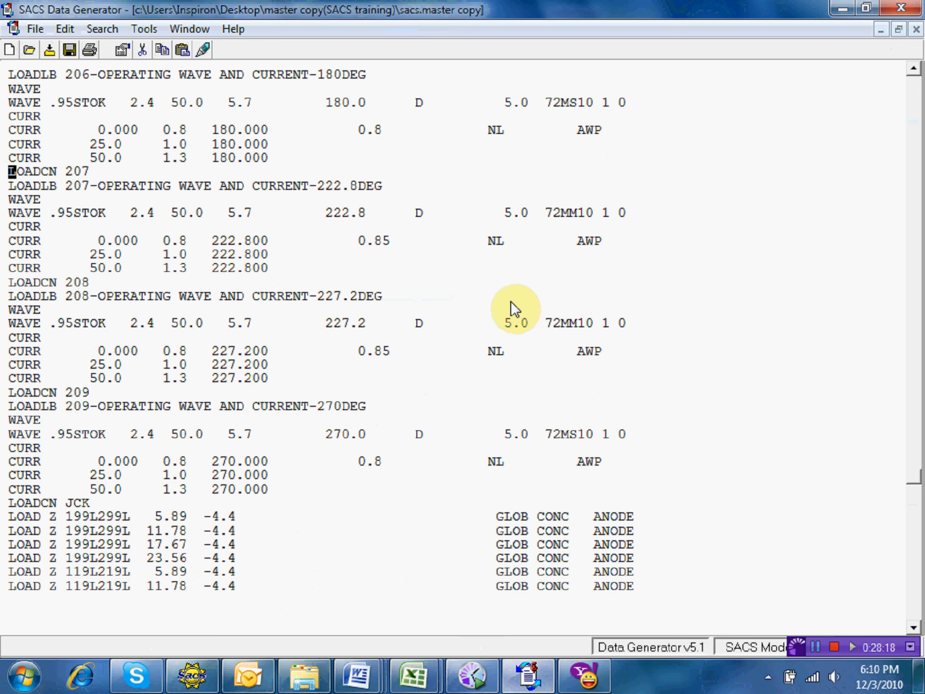
pyautogui.hotkey('shift', 'Down')
pyautogui.hotkey('shift', 'Down')
pyautogui.hotkey('shift', 'Down')
pyautogui.hotkey('shift', 'Down')
pyautogui.hotkey('shift', 'Down')
pyautogui.hotkey('shift', 'Down')
pyautogui.hotkey('shift', 'Down')
pyautogui.hotkey('shift', 'Down')
pyautogui.hotkey('shift', 'Down')
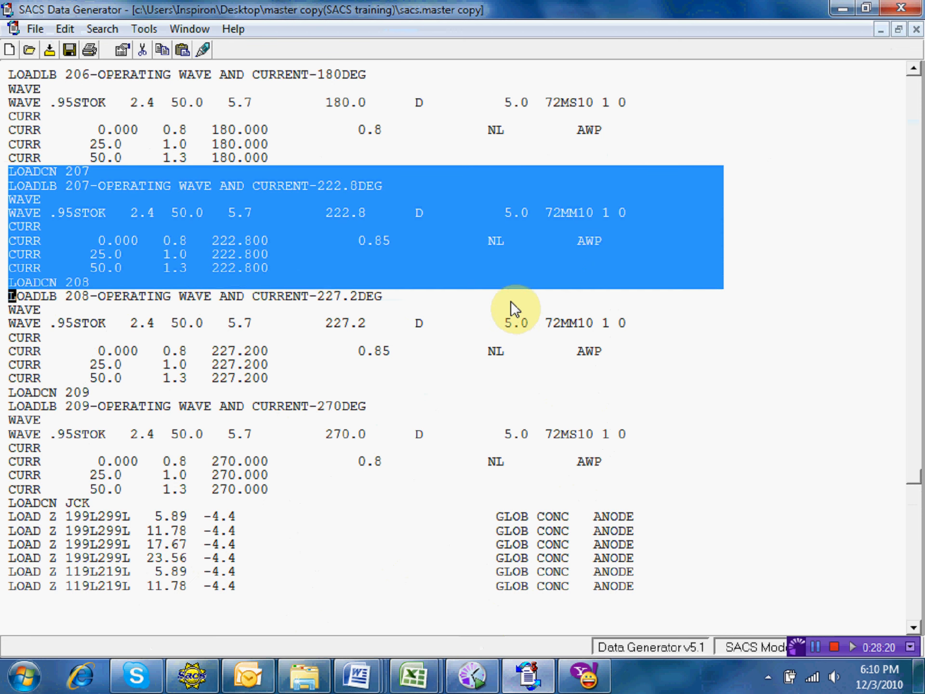
pyautogui.hotkey('shift', 'Down')
pyautogui.hotkey('shift', 'Down')
pyautogui.hotkey('shift', 'Down')
pyautogui.hotkey('shift', 'Down')
pyautogui.hotkey('shift', 'Down')
pyautogui.hotkey('shift', 'Down')
pyautogui.hotkey('shift', 'Down')
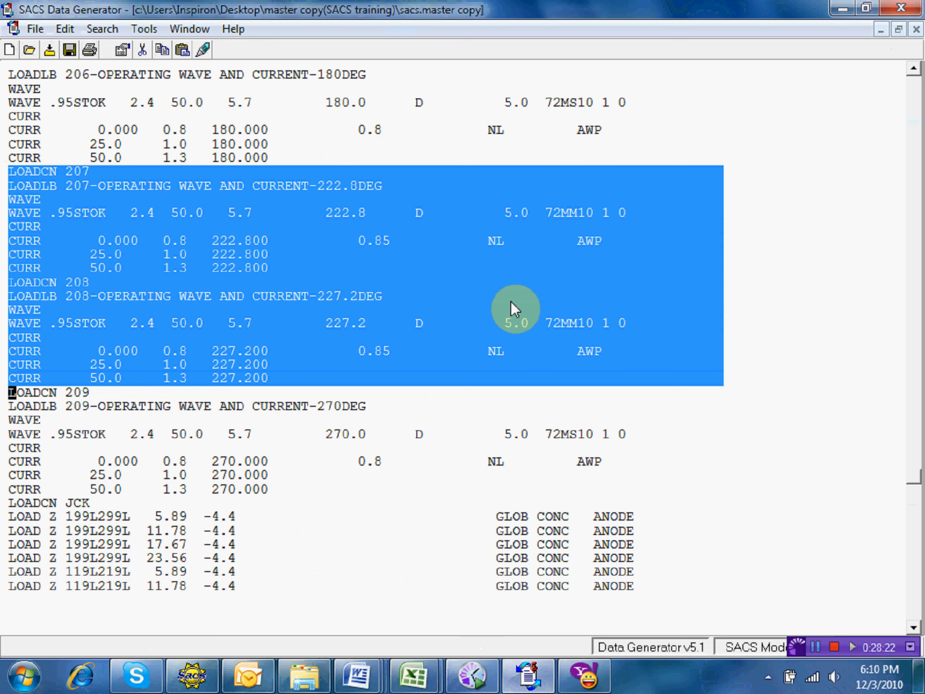
pyautogui.rightClick(309, 216)
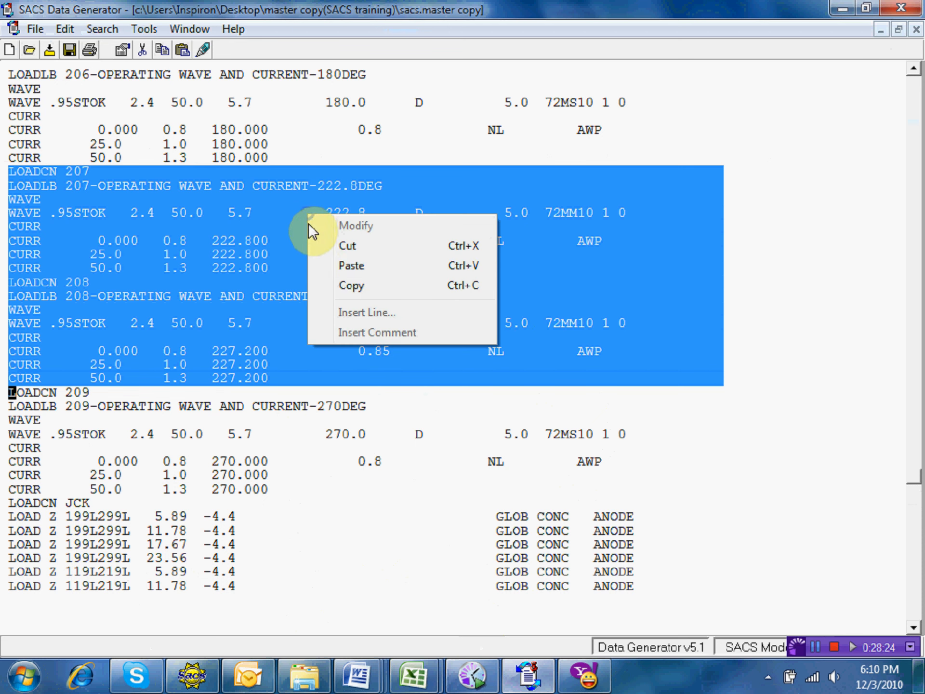
pyautogui.click(351, 285)
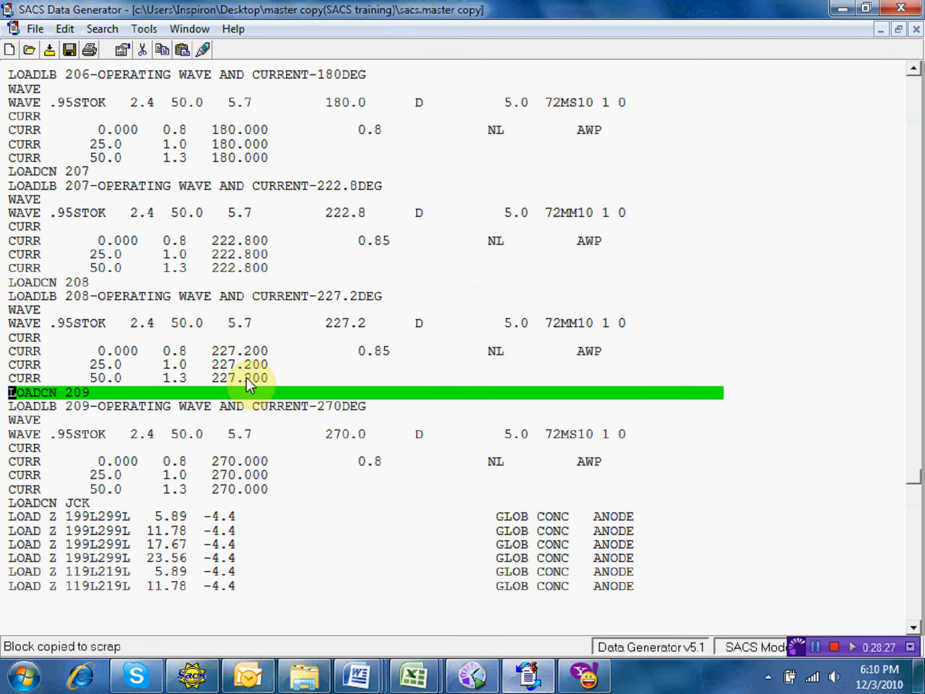
pyautogui.click(10, 501)
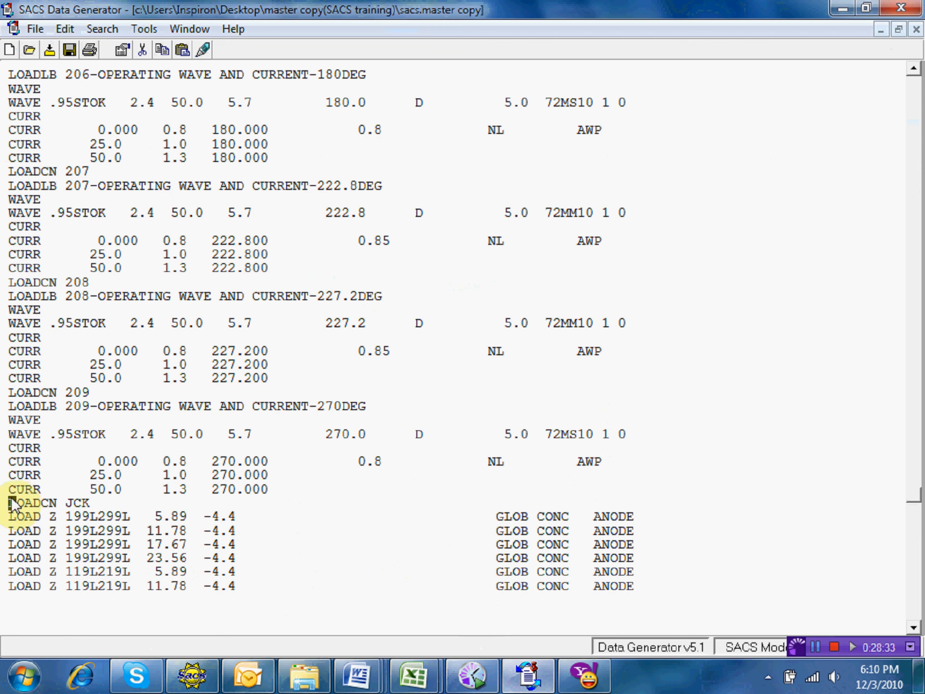
pyautogui.rightClick(10, 498)
pyautogui.click(75, 551)
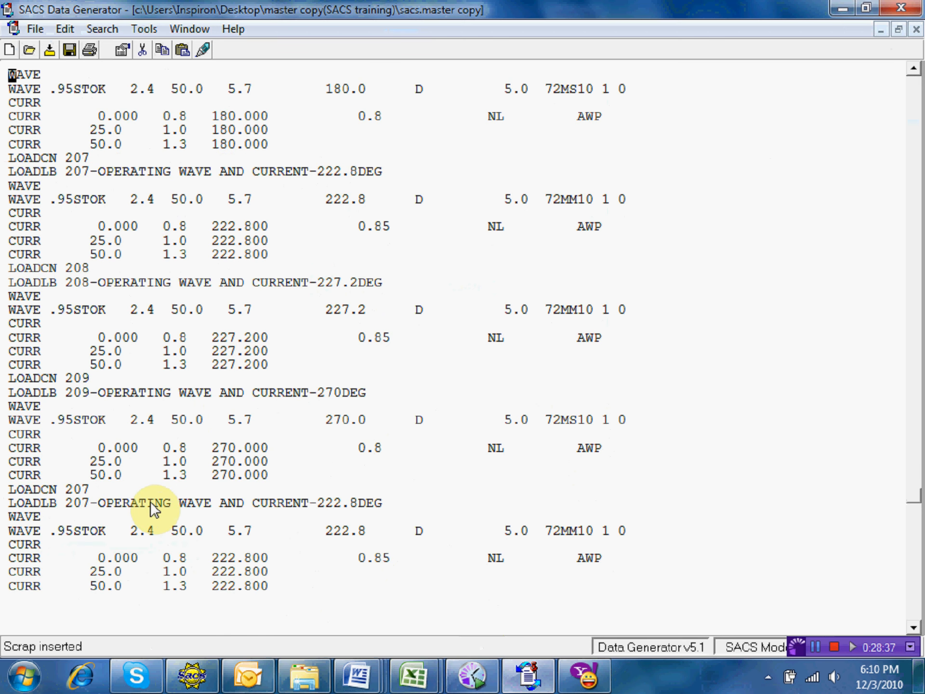
# Rename the pasted 207 block as 210 in its LOADCN and LOADLB lines
pyautogui.press('Down')
pyautogui.press('Down')
pyautogui.press('Down')
pyautogui.press('Down')
pyautogui.press('Down')
pyautogui.press('Down')
pyautogui.press('Down')
pyautogui.press('Down')
pyautogui.press('Down')
pyautogui.press('Down')
pyautogui.press('Down')
pyautogui.press('Down')
pyautogui.press('Down')
pyautogui.press('Down')
pyautogui.press('Down')
pyautogui.press('Down')
pyautogui.press('Down')
pyautogui.press('Down')
pyautogui.press('Down')
pyautogui.press('Down')
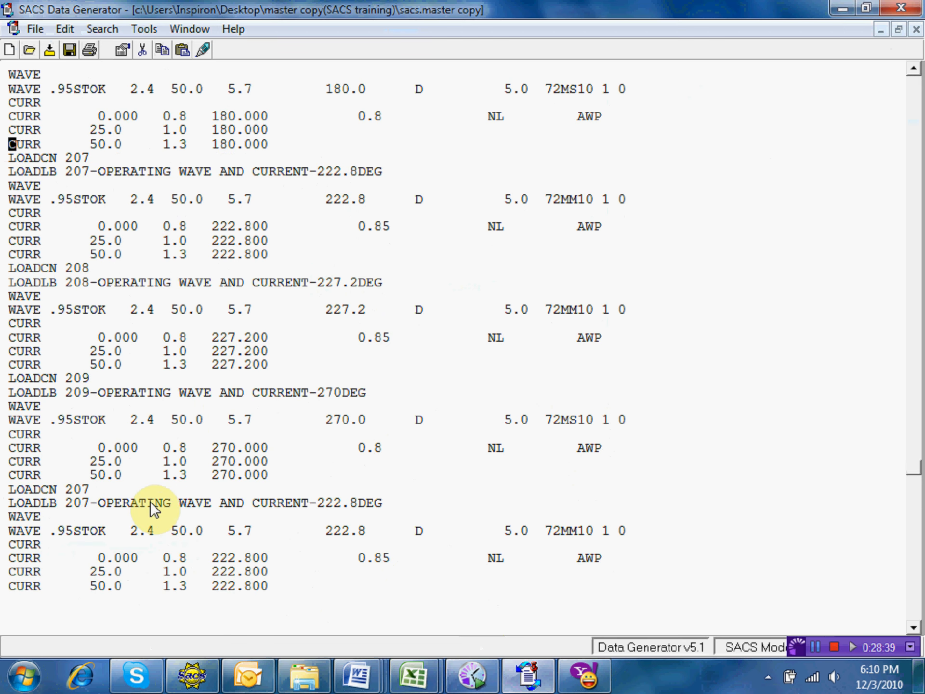
pyautogui.press('Down')
pyautogui.press('Down')
pyautogui.press('Down')
pyautogui.press('Down')
pyautogui.press('Down')
pyautogui.press('Down')
pyautogui.press('Down')
pyautogui.press('Down')
pyautogui.press('Down')
pyautogui.press('Down')
pyautogui.press('Down')
pyautogui.press('Down')
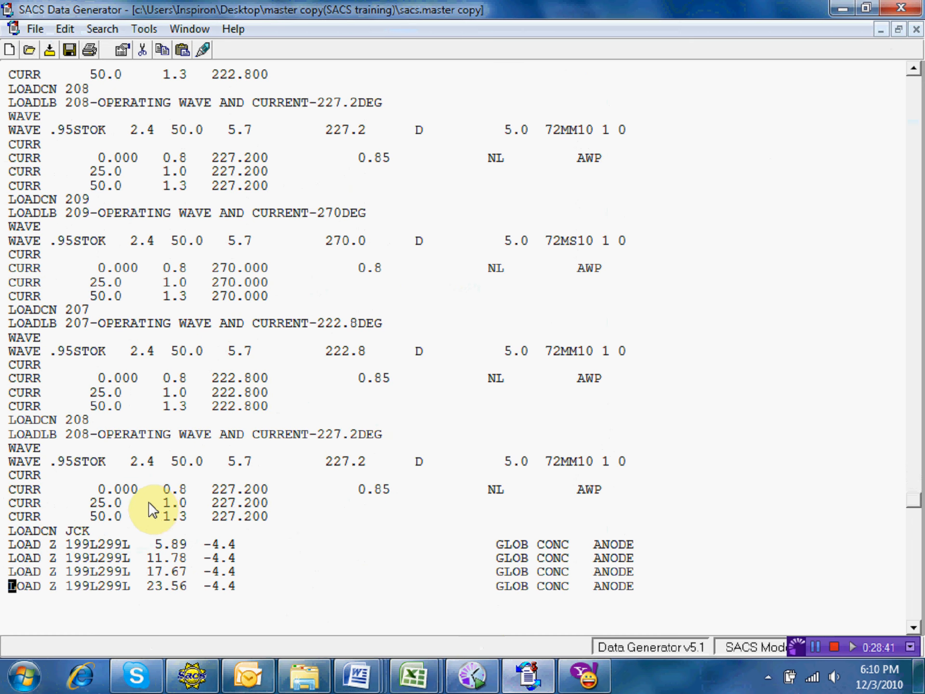
pyautogui.click(75, 308)
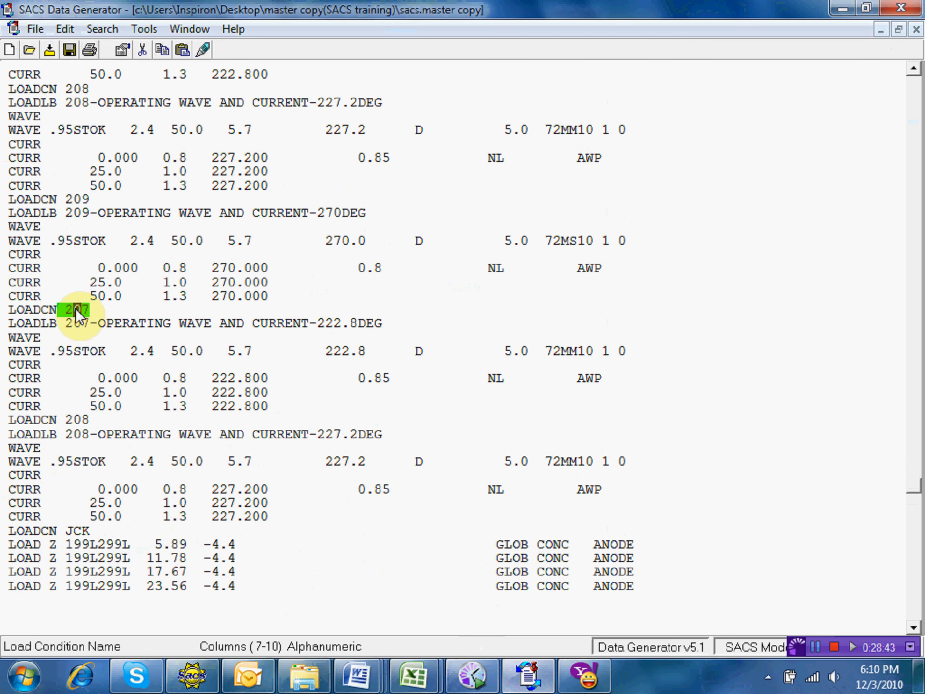
pyautogui.write('10')
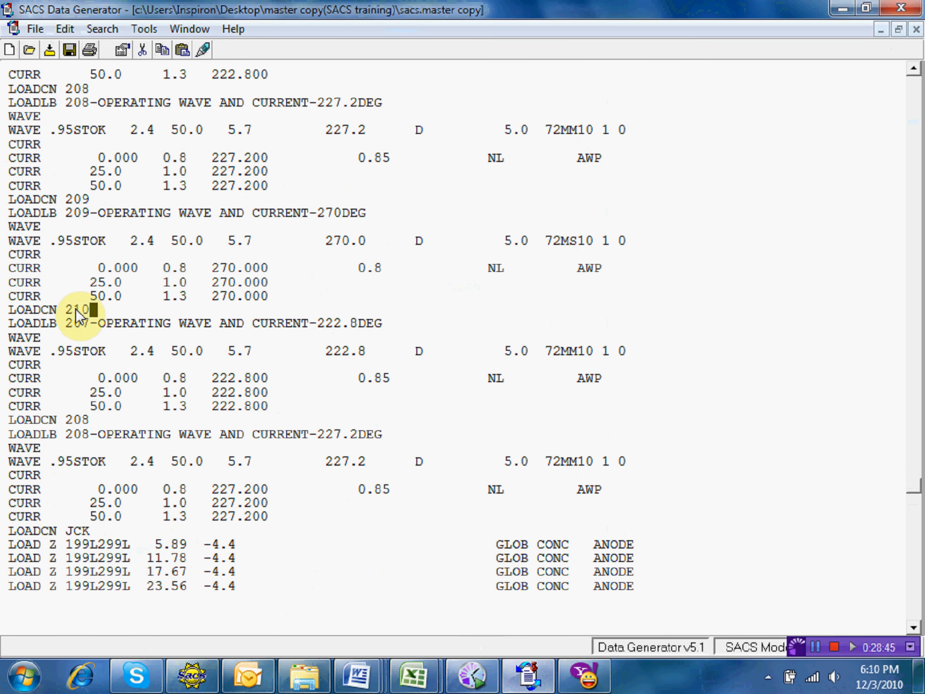
pyautogui.press('Down')
pyautogui.write('1')
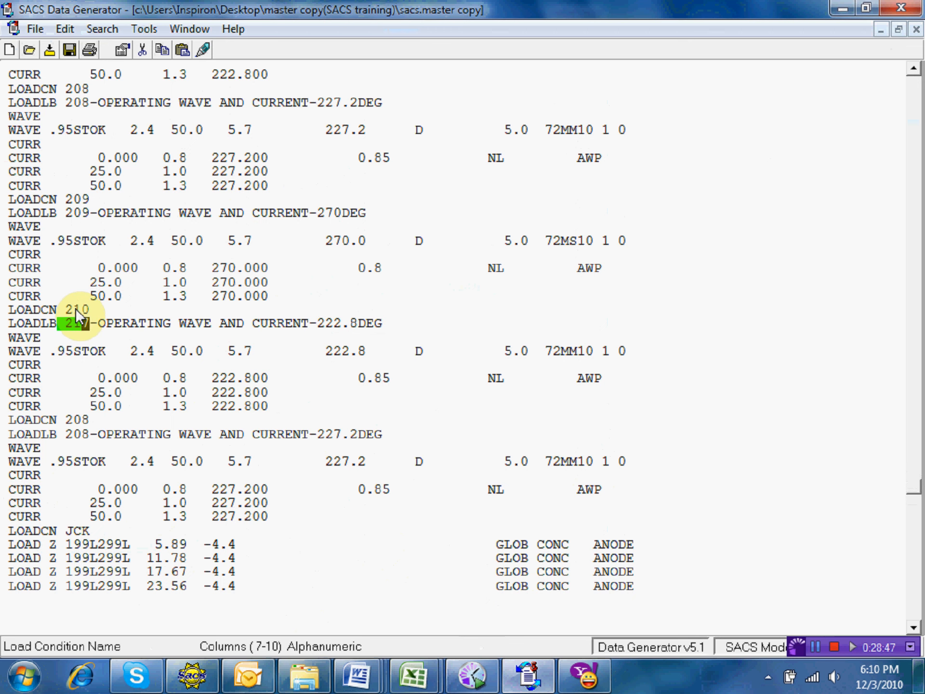
pyautogui.write('0')
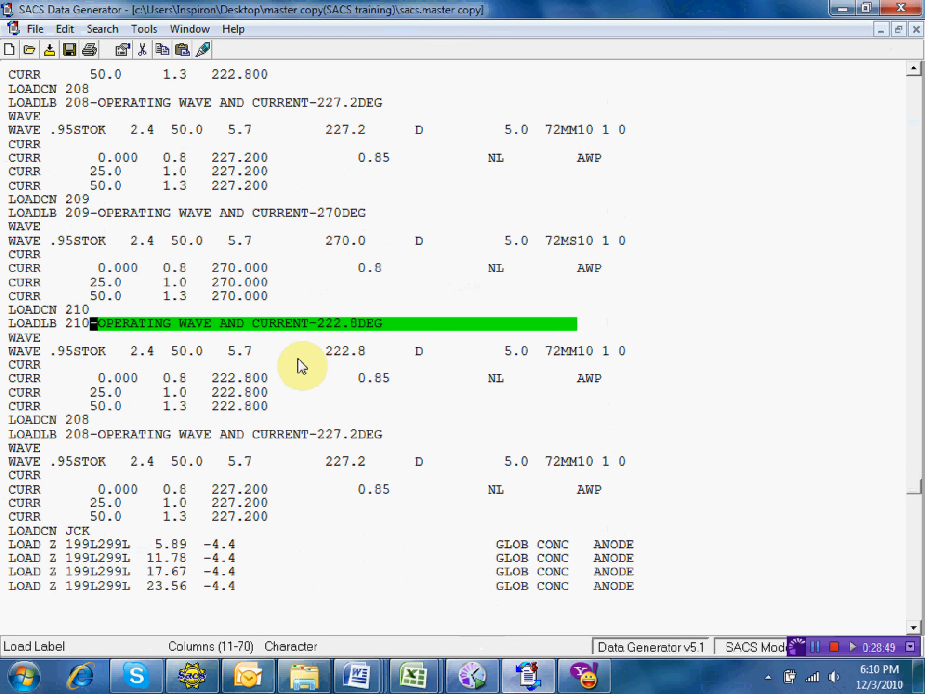
# Recheck the 360-θ direction in Word's "wave type determination" table and return to SACS Data Generator
pyautogui.click(364, 677)
pyautogui.click(541, 578)
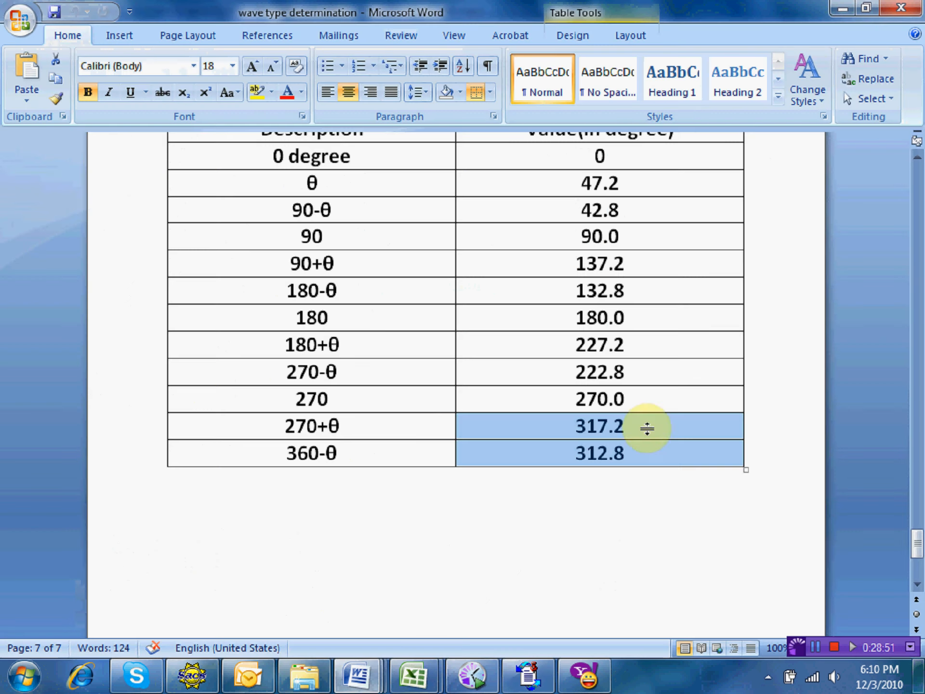
pyautogui.click(530, 675)
# Set the direction in load condition 210's label to 312.8DEG and its wave direction to 312.8 degrees
pyautogui.click(322, 321)
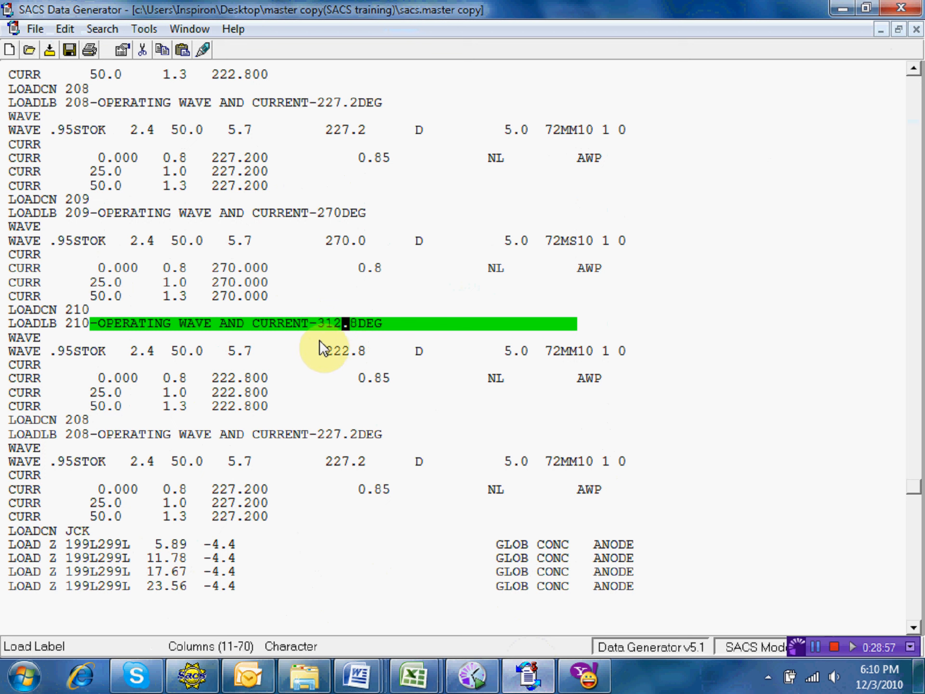
pyautogui.click(327, 351)
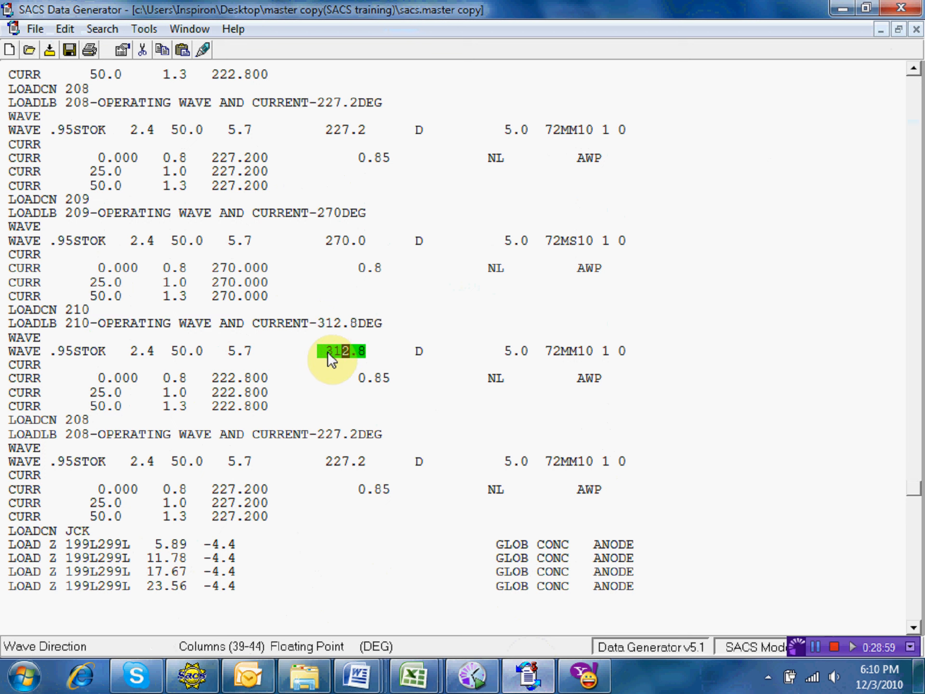
pyautogui.write('312')
# Set all three current directions of load condition 210 to 312.8 degrees
pyautogui.click(214, 380)
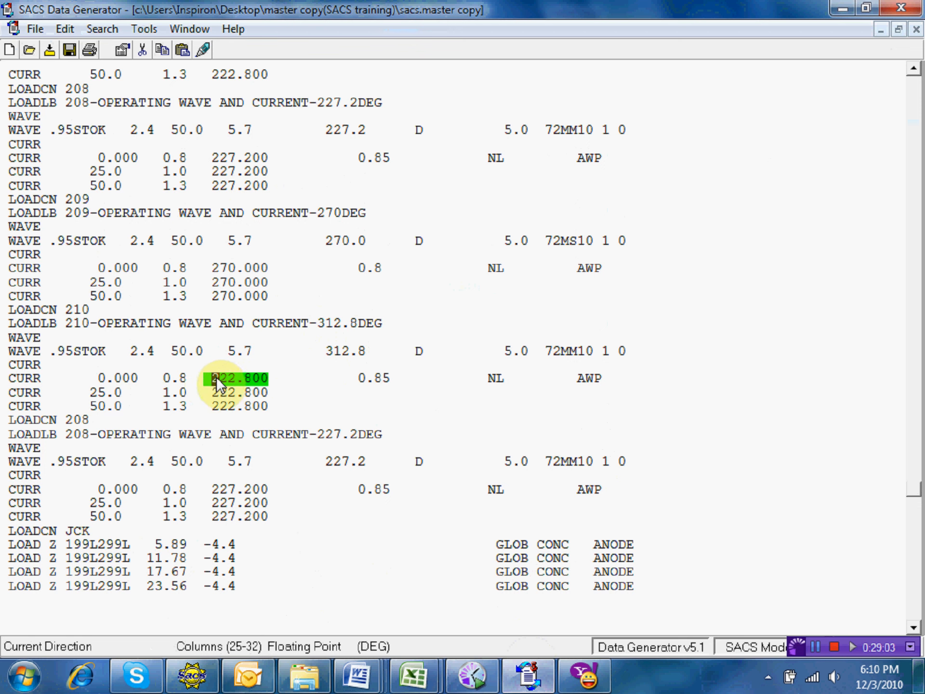
pyautogui.write('31')
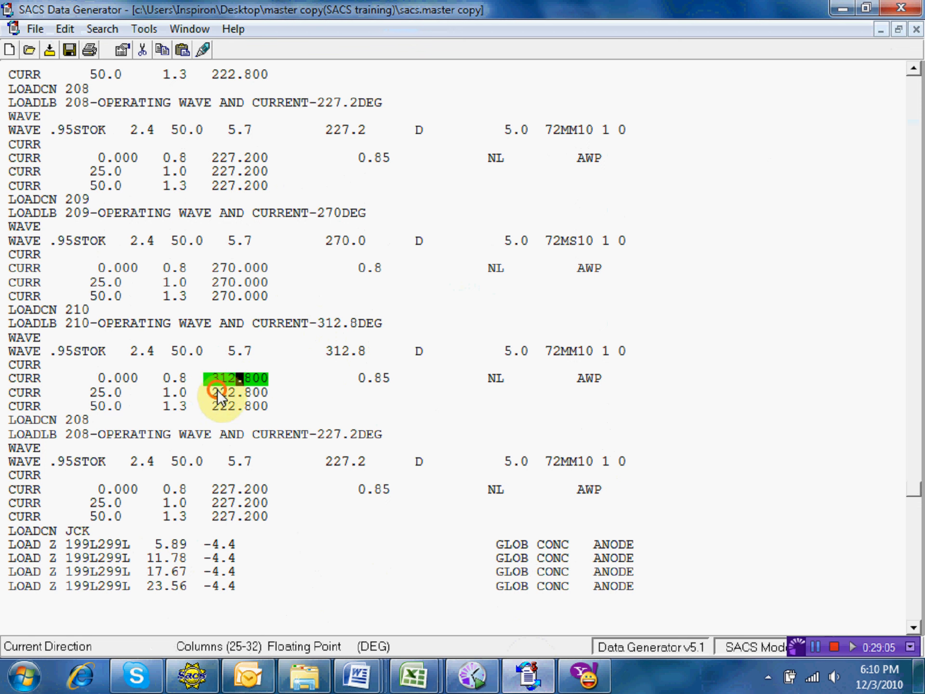
pyautogui.click(216, 388)
pyautogui.write('31')
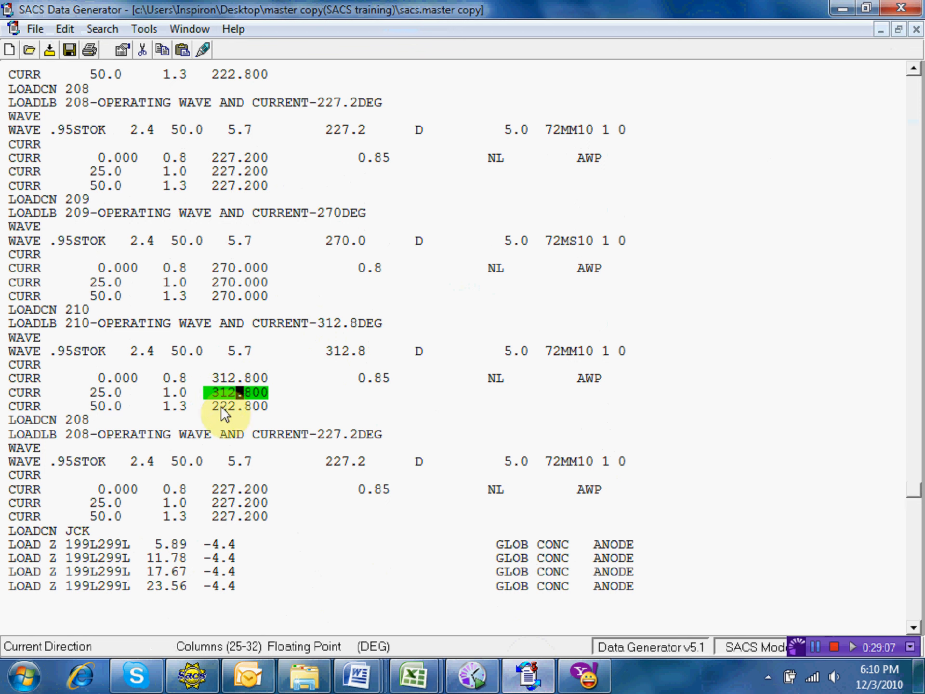
pyautogui.click(216, 402)
pyautogui.write('31')
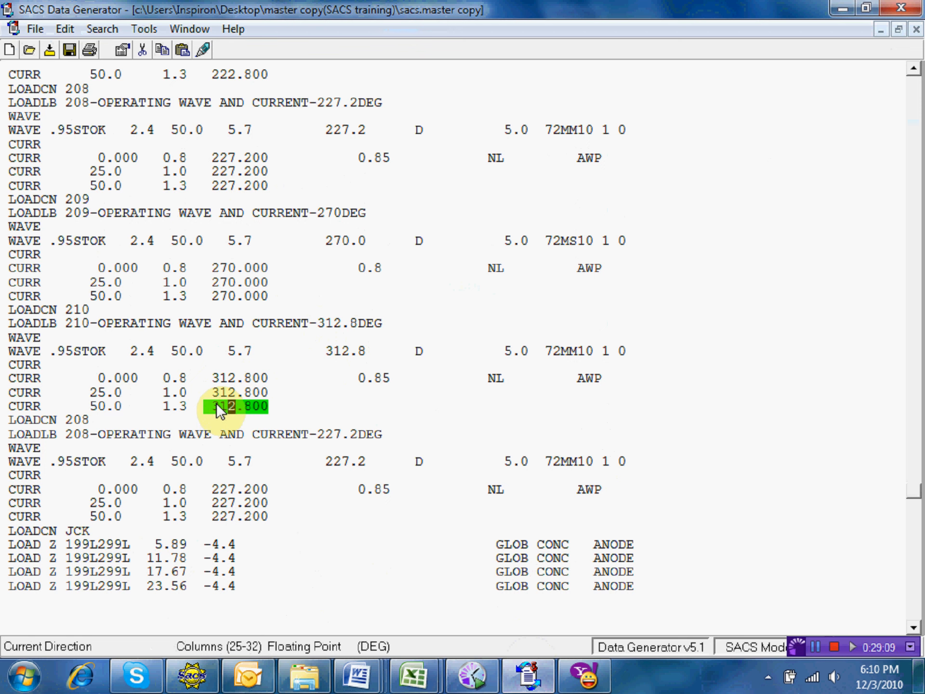
pyautogui.write('2')
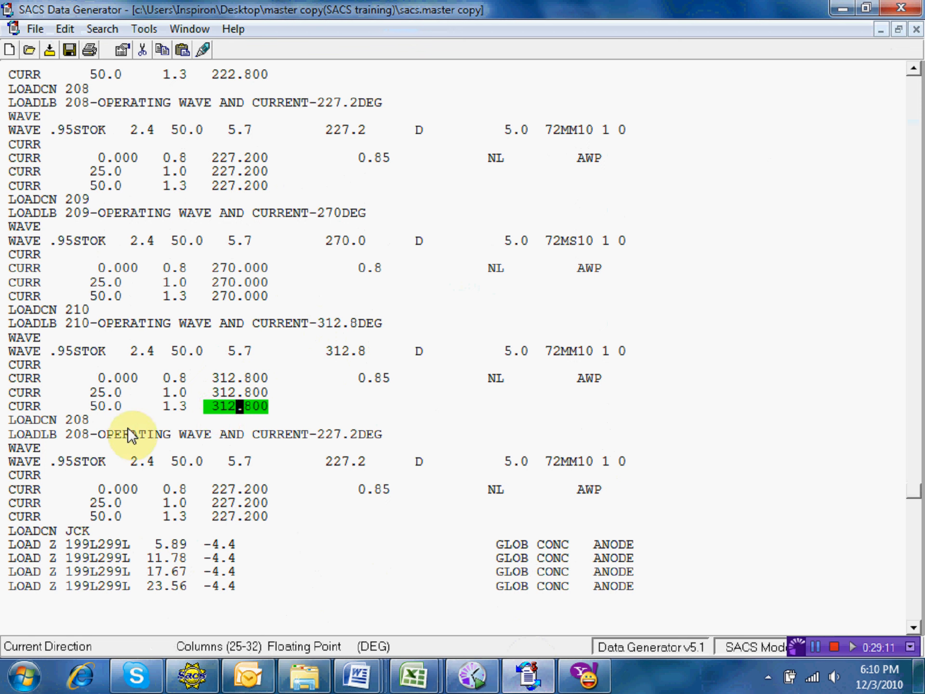
# Rename the second, pasted 208 block as 211 in its LOADCN and LOADLB lines
pyautogui.click(77, 416)
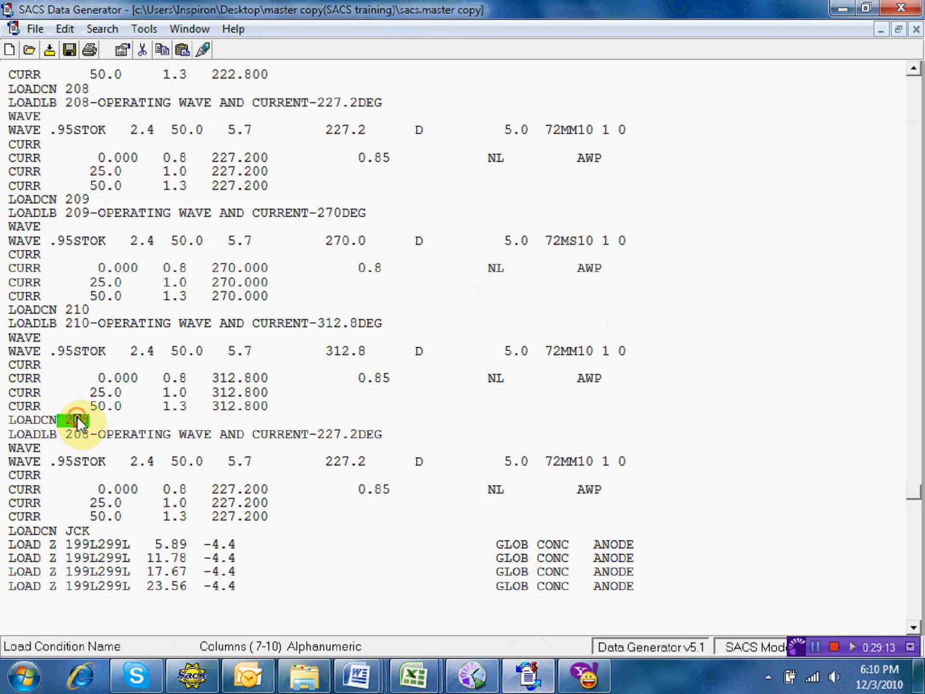
pyautogui.write('11')
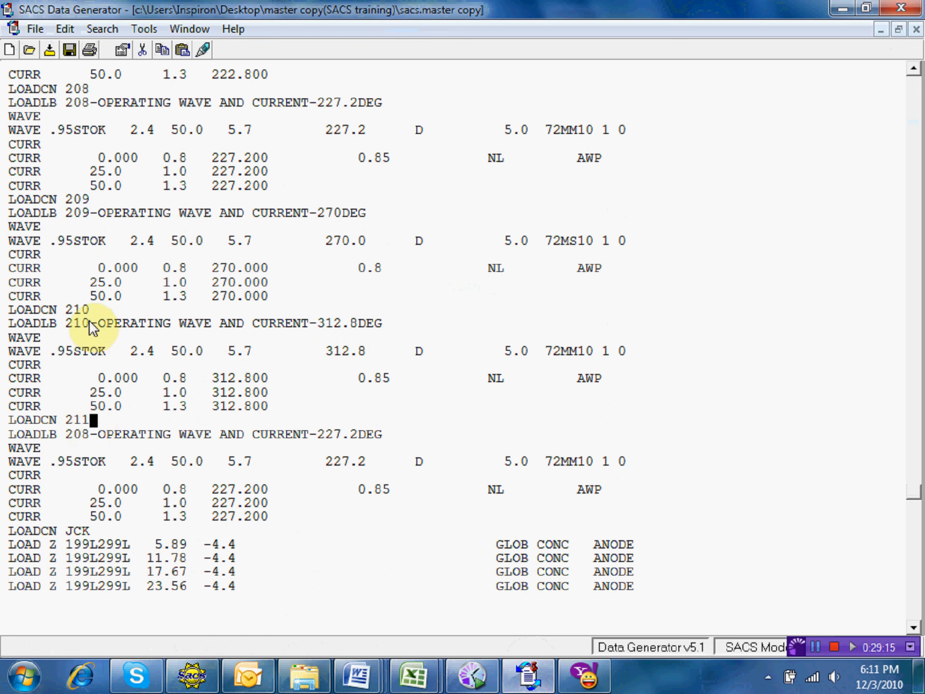
pyautogui.click(76, 429)
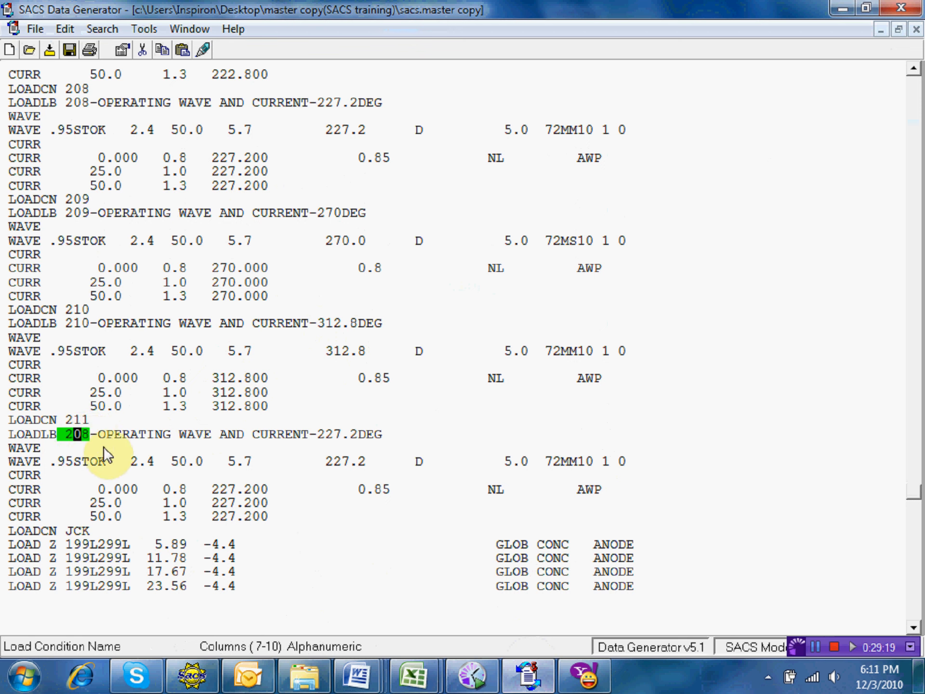
pyautogui.write('11')
pyautogui.press('Tab')
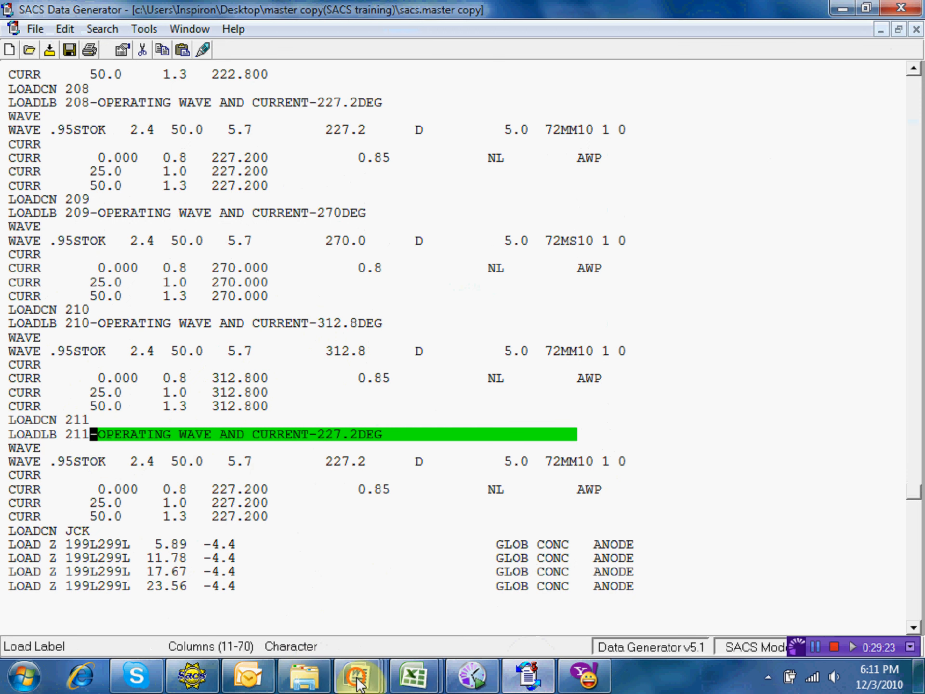
# Check the 270+θ direction in Word's "wave type determination" table and return to SACS Data Generator
pyautogui.moveTo(357, 679)
pyautogui.click(533, 603)
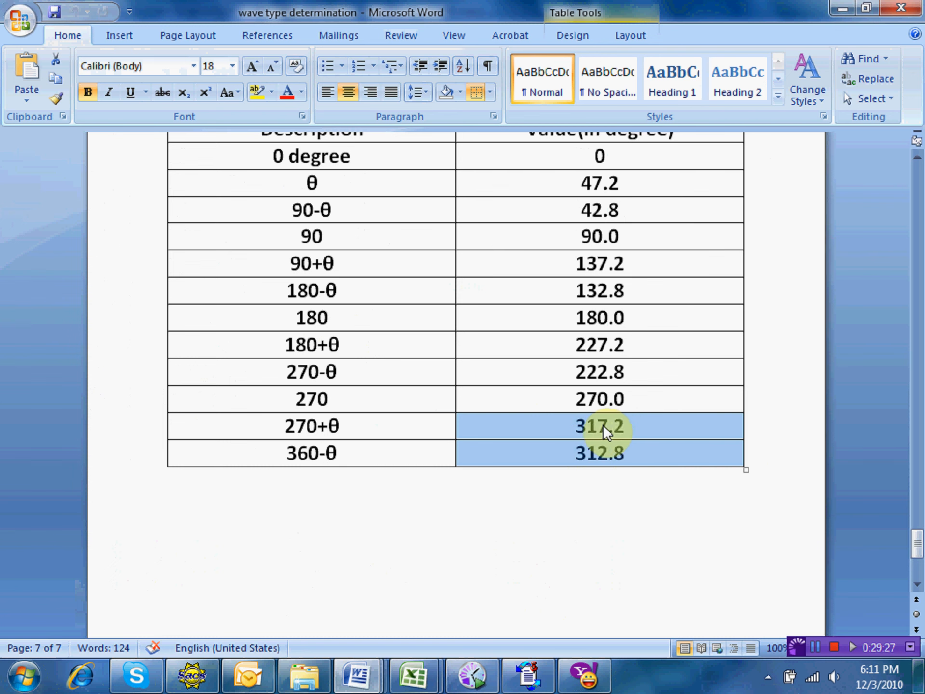
pyautogui.click(529, 676)
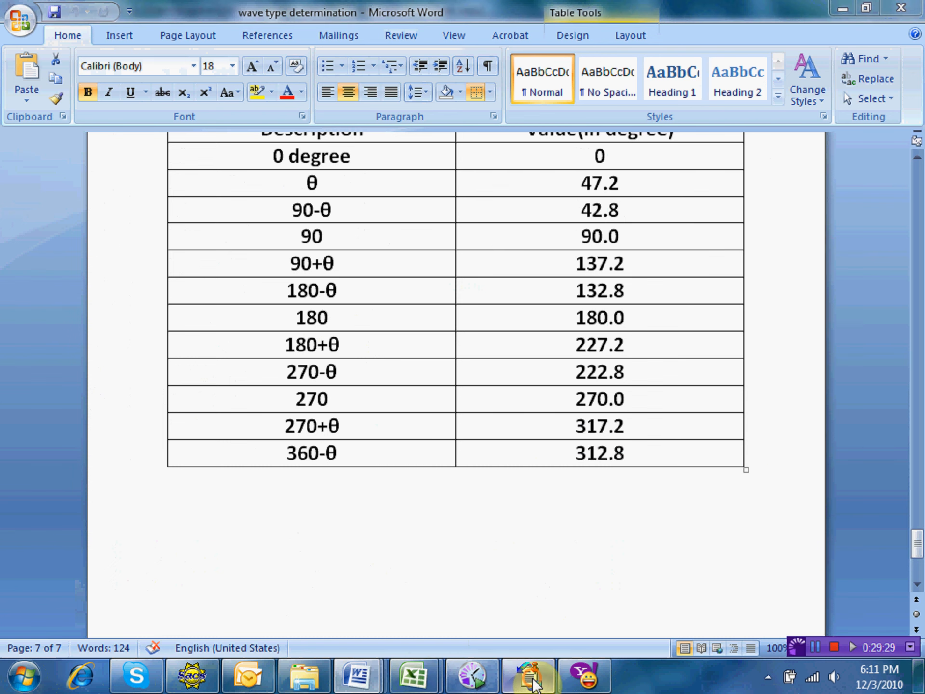
# Set the direction in load condition 211's label to 317.2DEG and its wave direction to 317.2 degrees
pyautogui.click(321, 434)
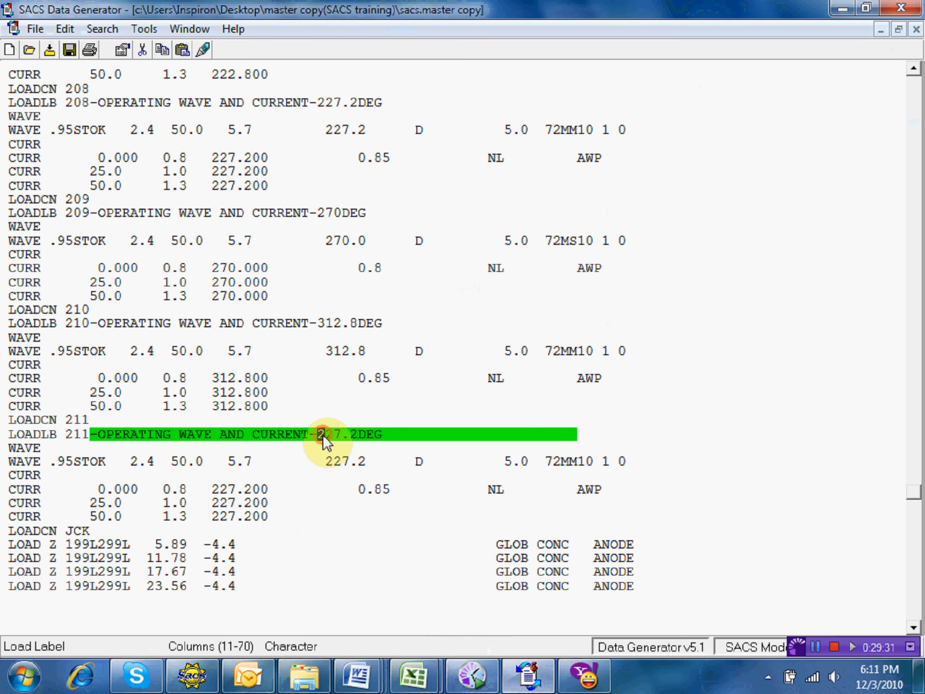
pyautogui.write('1')
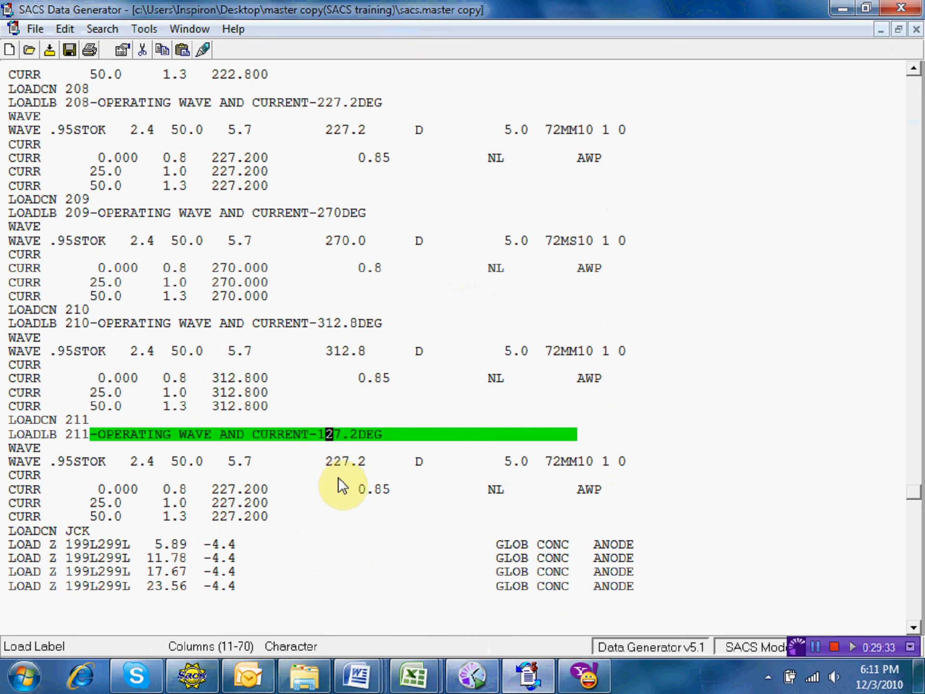
pyautogui.press('Left')
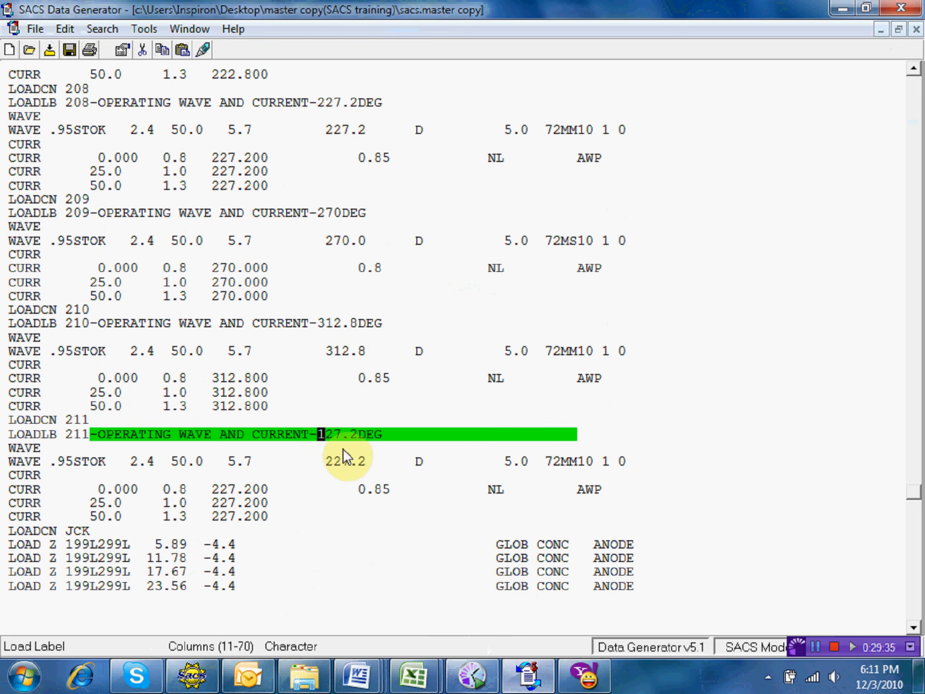
pyautogui.write('317')
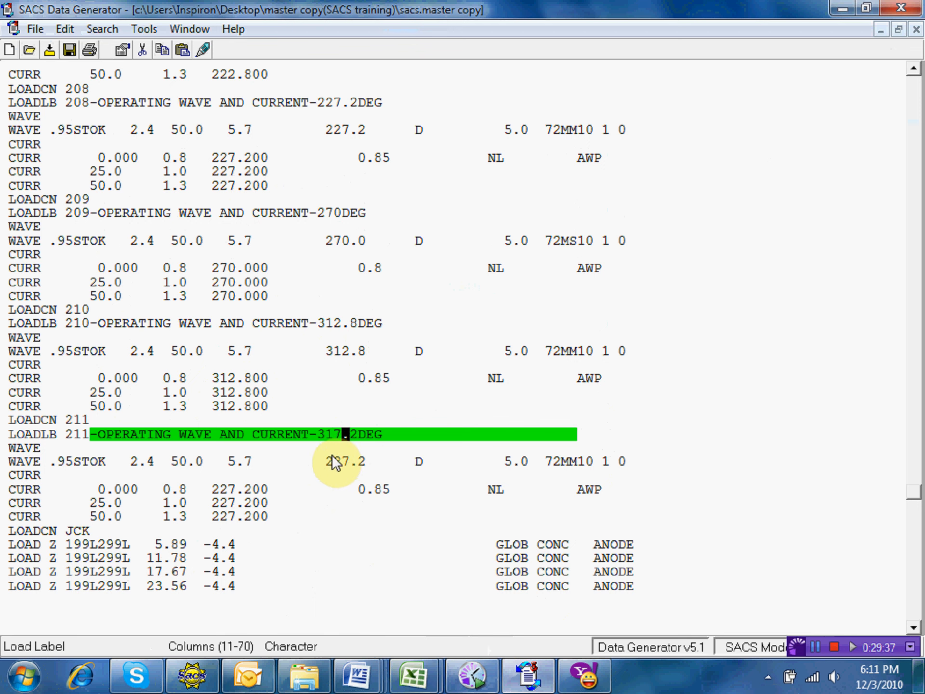
pyautogui.click(328, 458)
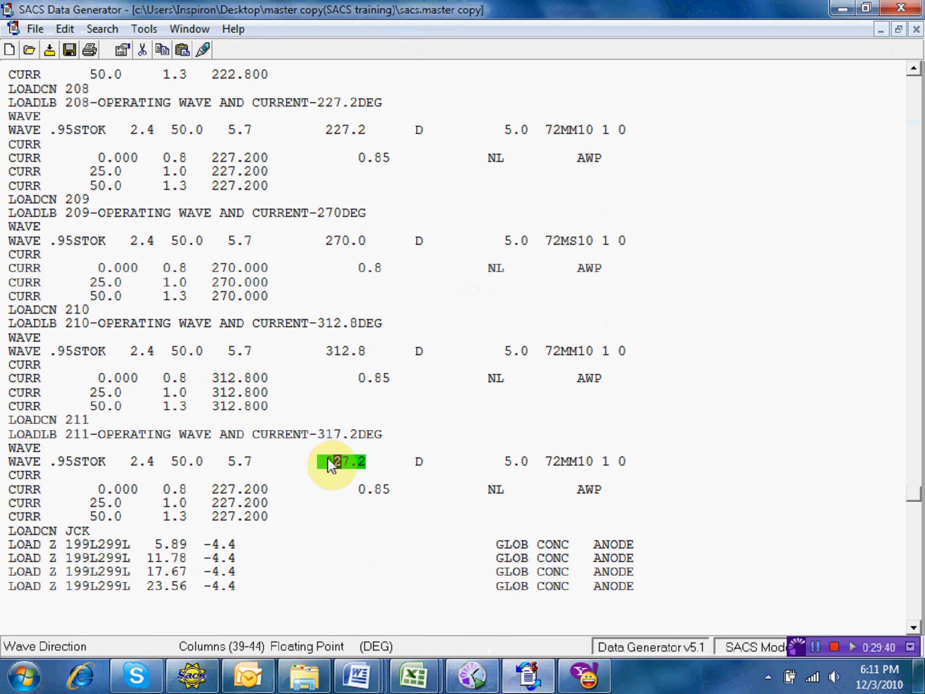
pyautogui.press('XF86AudioMute')
pyautogui.write('317')
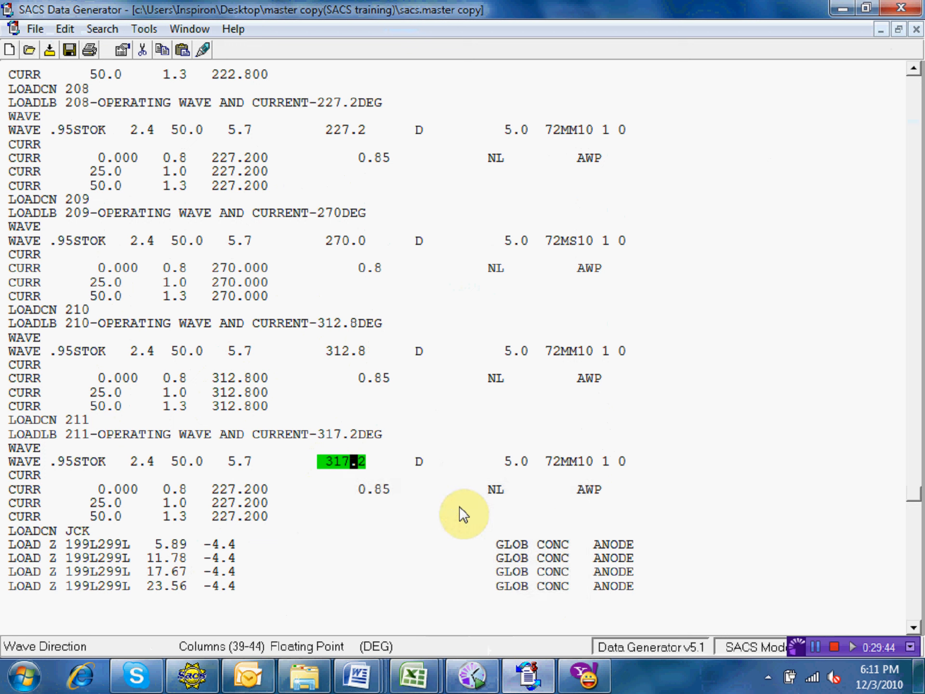
# Set the current direction to 317.200 degrees on all three current lines of load condition 211
pyautogui.click(411, 436)
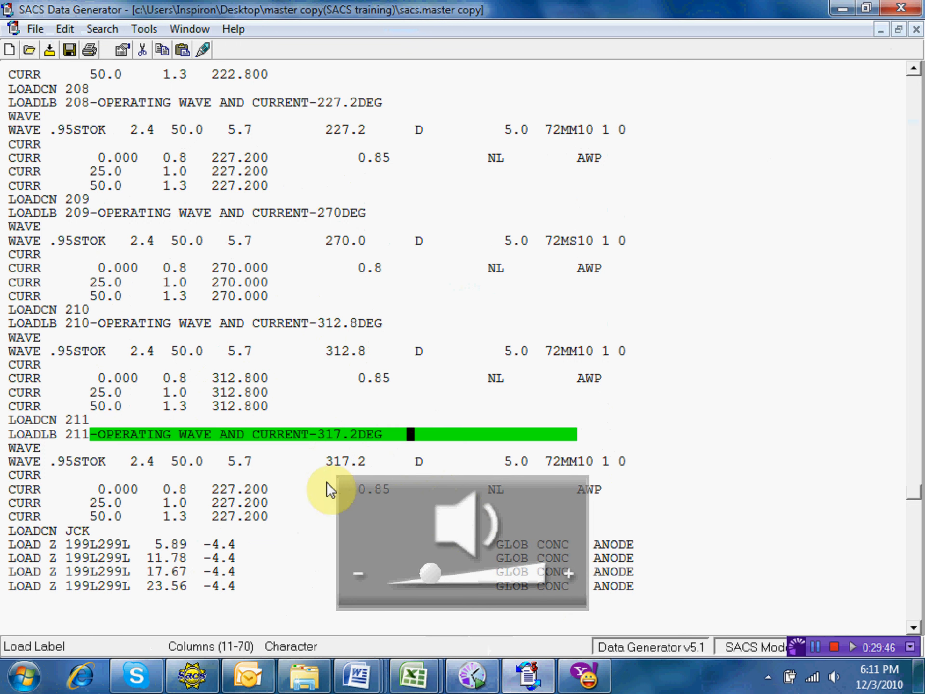
pyautogui.click(303, 489)
pyautogui.click(215, 491)
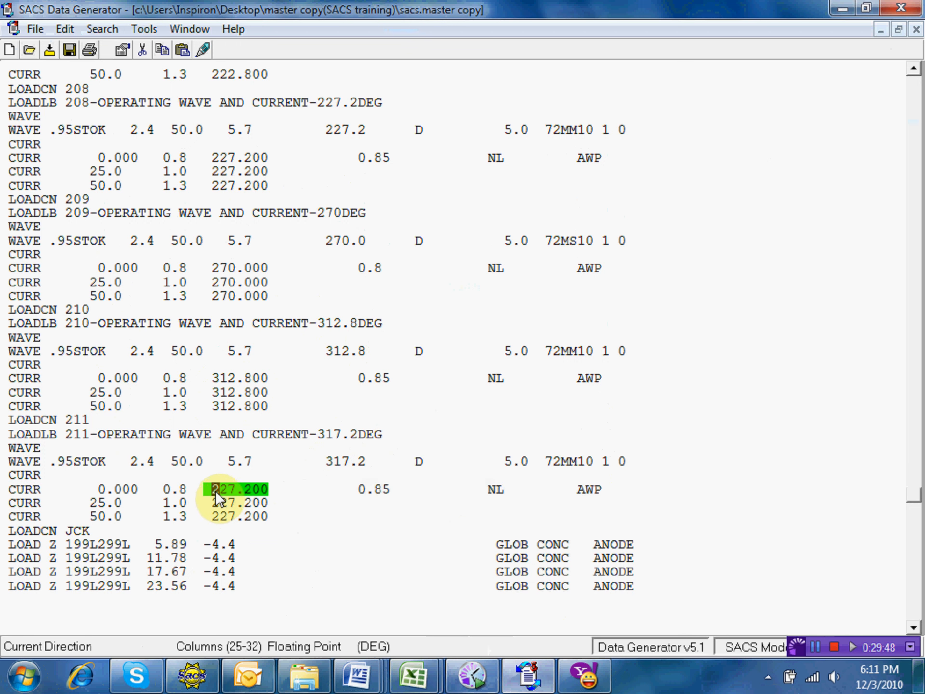
pyautogui.write('31')
pyautogui.press('Down')
pyautogui.press('Left')
pyautogui.press('Left')
pyautogui.press('Left')
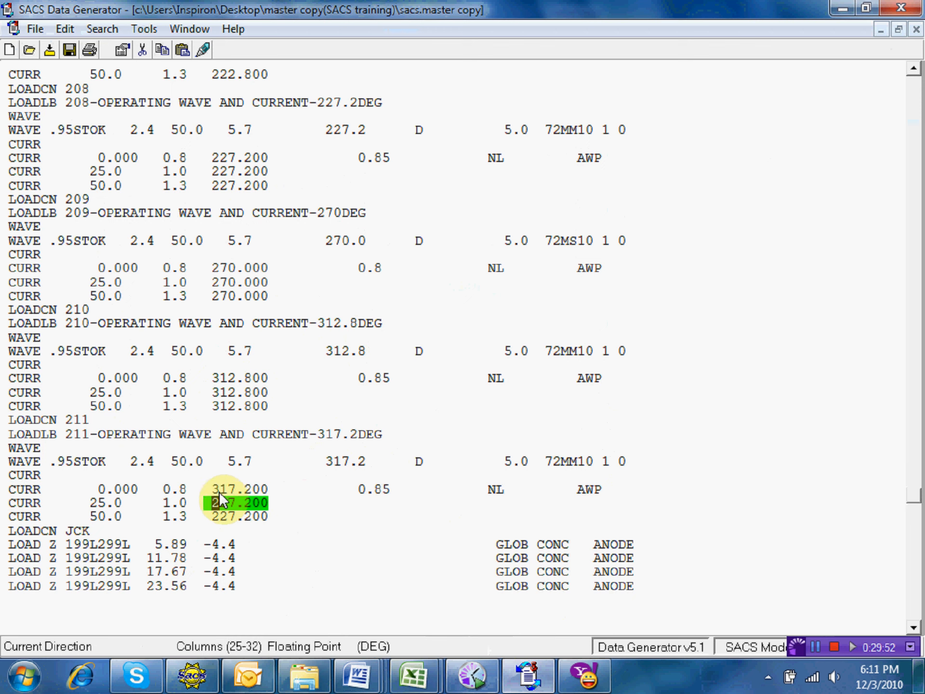
pyautogui.write('3')
pyautogui.press('Down')
pyautogui.press('Left')
pyautogui.press('Left')
pyautogui.press('Left')
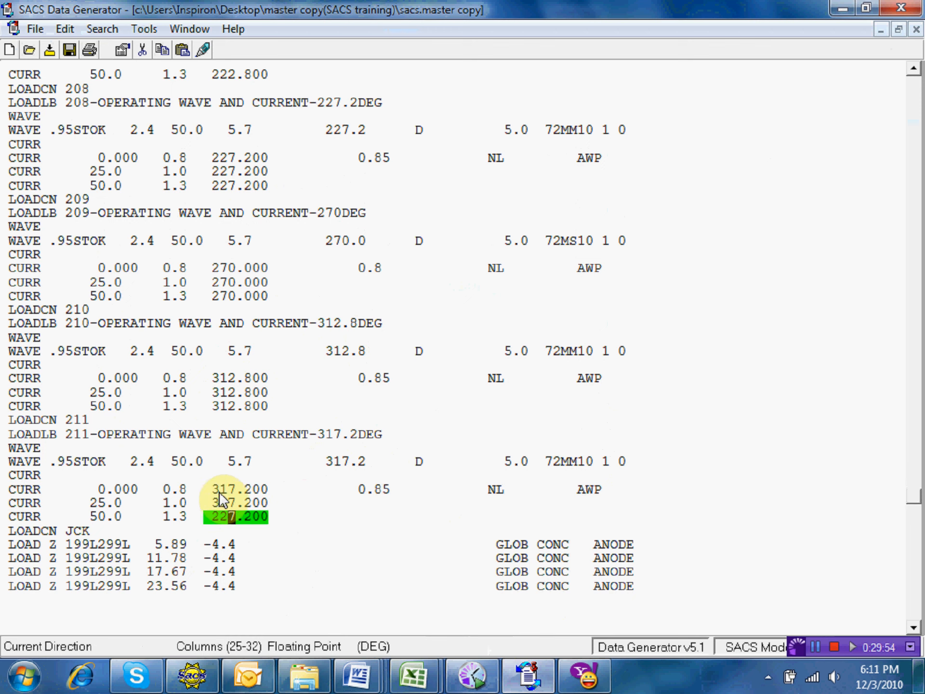
pyautogui.write('31')
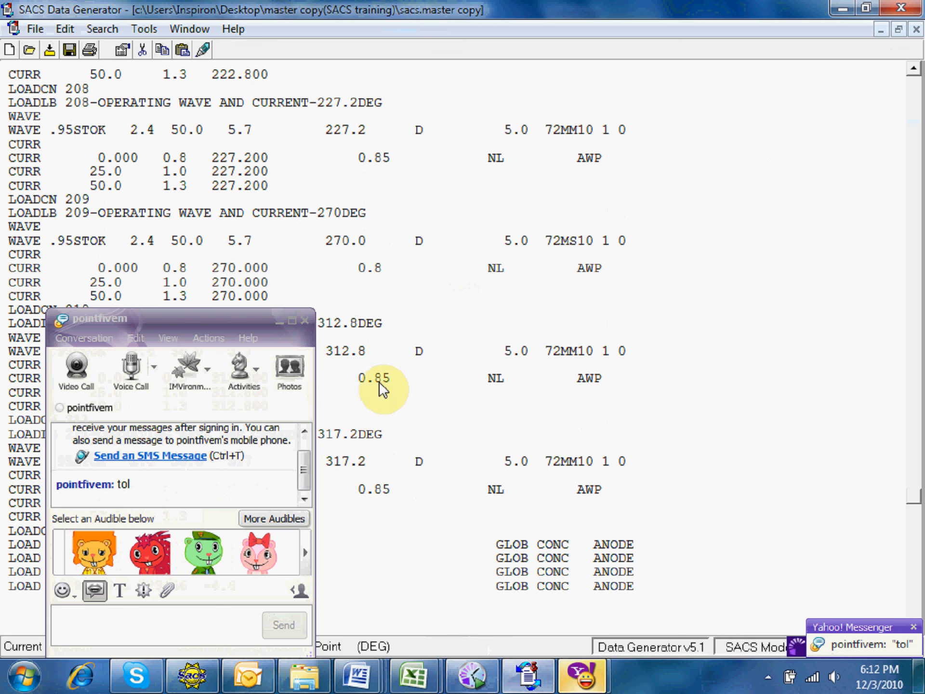
# Review the operating wave and current entries from load condition 211 back to 200, putting away the chat window
pyautogui.click(277, 320)
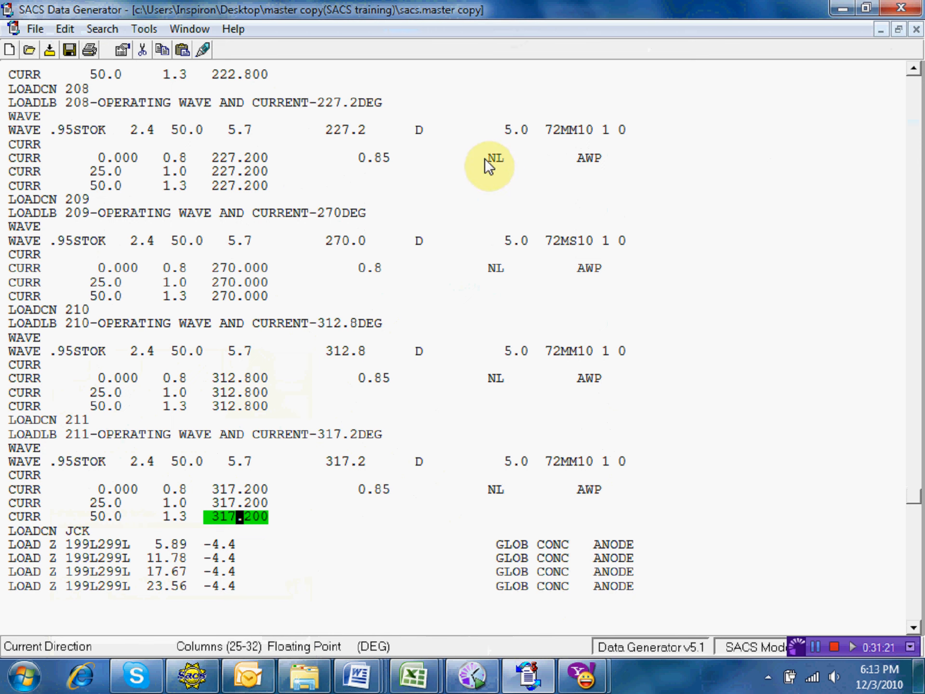
pyautogui.press('Up')
pyautogui.press('Up')
pyautogui.press('Up')
pyautogui.press('Up')
pyautogui.press('Up')
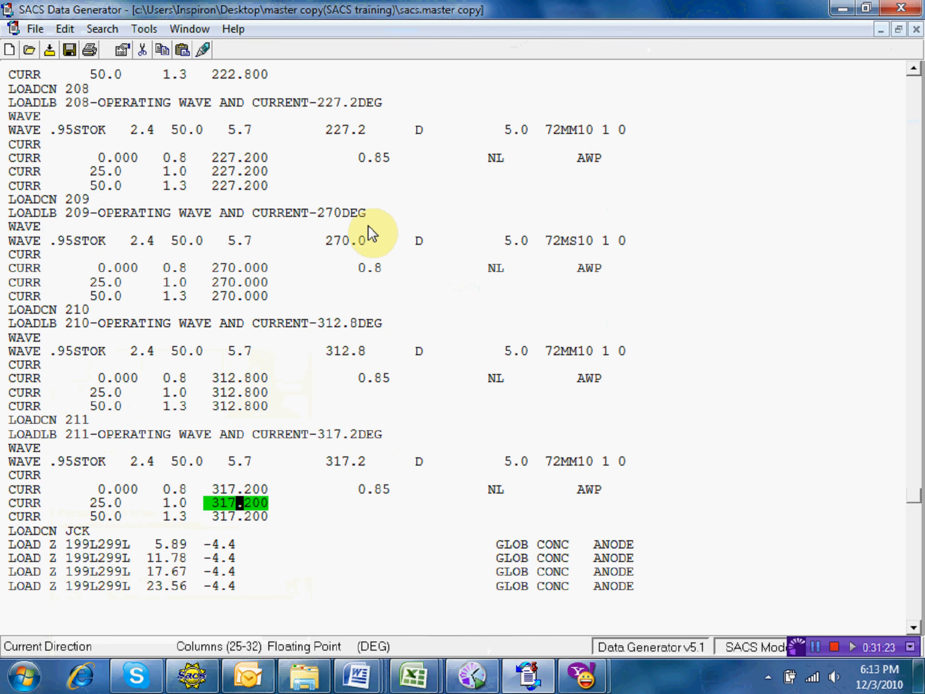
pyautogui.press('Up')
pyautogui.press('Up')
pyautogui.press('Up')
pyautogui.press('Up')
pyautogui.press('Up')
pyautogui.press('Up')
pyautogui.press('Up')
pyautogui.press('Up')
pyautogui.press('Up')
pyautogui.press('Up')
pyautogui.press('Up')
pyautogui.press('Up')
pyautogui.press('Up')
pyautogui.press('Up')
pyautogui.press('Up')
pyautogui.press('Up')
pyautogui.press('Up')
pyautogui.press('Up')
pyautogui.press('Up')
pyautogui.press('Up')
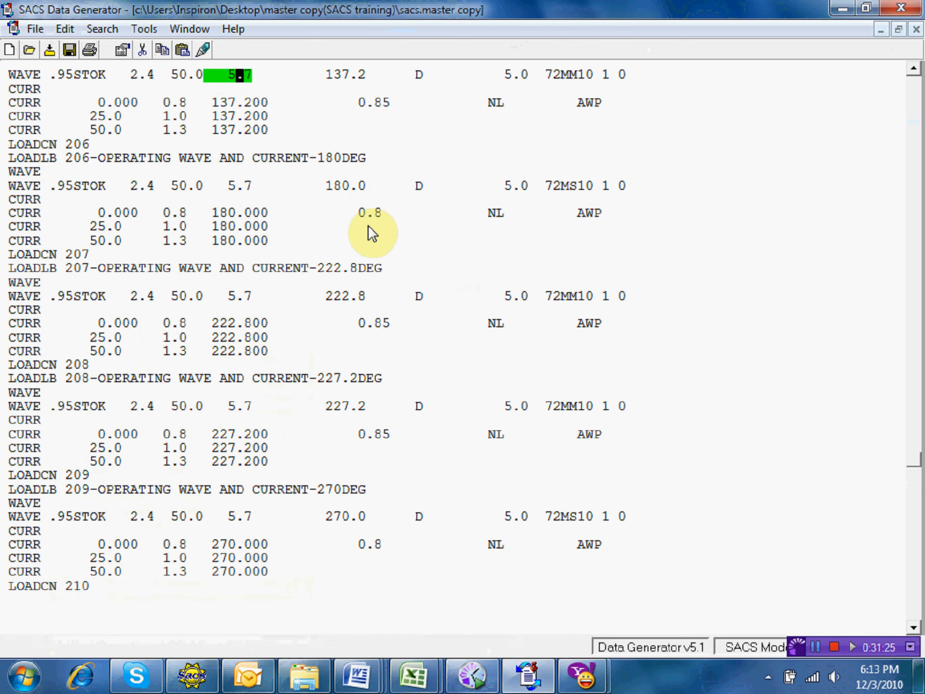
pyautogui.press('Up')
pyautogui.press('Up')
pyautogui.press('Up')
pyautogui.press('Up')
pyautogui.press('Up')
pyautogui.press('Up')
pyautogui.press('Up')
pyautogui.press('Up')
pyautogui.press('Up')
pyautogui.press('Up')
pyautogui.press('Up')
pyautogui.press('Up')
pyautogui.press('Up')
pyautogui.press('Up')
pyautogui.press('Up')
pyautogui.press('Up')
pyautogui.press('Up')
pyautogui.press('Up')
pyautogui.press('Up')
pyautogui.press('Up')
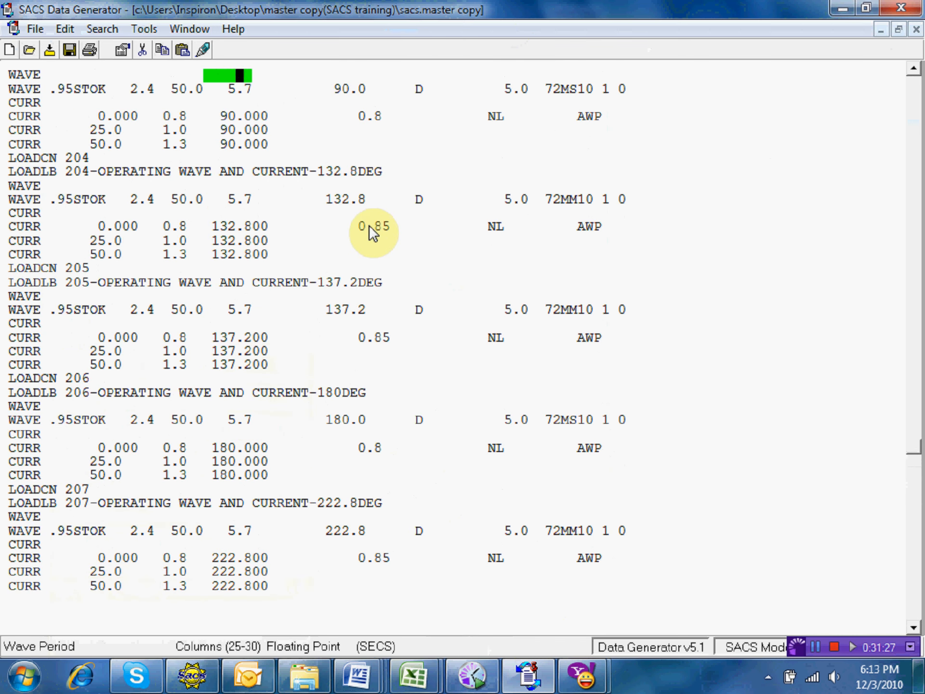
pyautogui.press('Up')
pyautogui.press('Up')
pyautogui.press('Up')
pyautogui.press('Up')
pyautogui.press('Up')
pyautogui.press('Up')
pyautogui.press('Up')
pyautogui.press('Up')
pyautogui.press('Up')
pyautogui.press('Up')
pyautogui.press('Up')
pyautogui.press('Up')
pyautogui.press('Up')
pyautogui.press('Up')
pyautogui.press('Up')
pyautogui.press('Up')
pyautogui.press('Up')
pyautogui.press('Up')
pyautogui.press('Up')
pyautogui.press('Up')
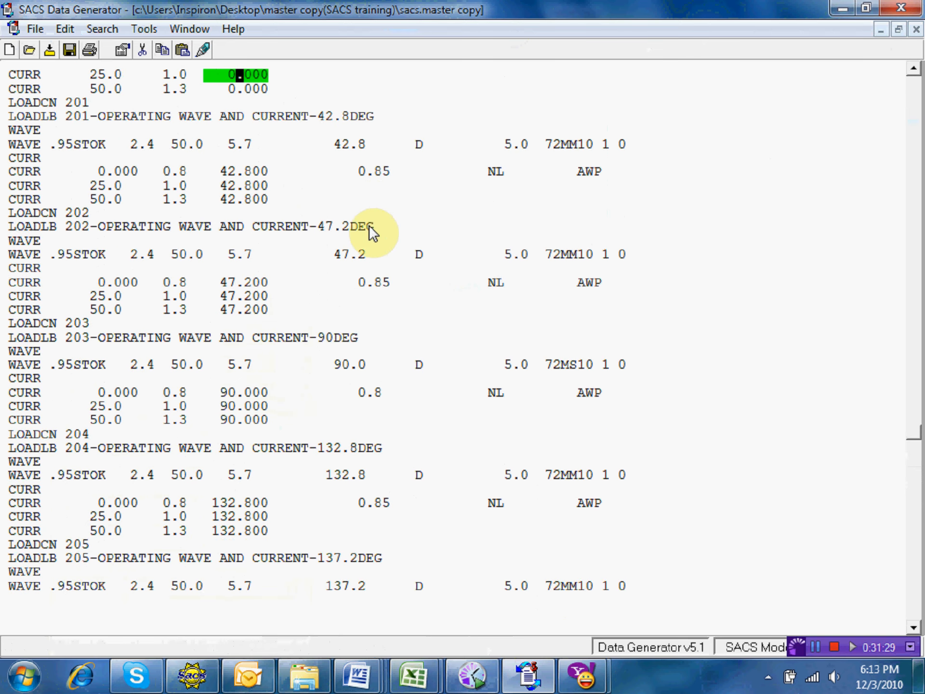
pyautogui.press('Up')
pyautogui.press('Up')
pyautogui.press('Up')
pyautogui.press('Up')
pyautogui.press('Up')
pyautogui.press('Up')
pyautogui.press('Up')
pyautogui.press('Up')
pyautogui.press('Up')
pyautogui.press('Up')
pyautogui.press('Up')
pyautogui.press('Up')
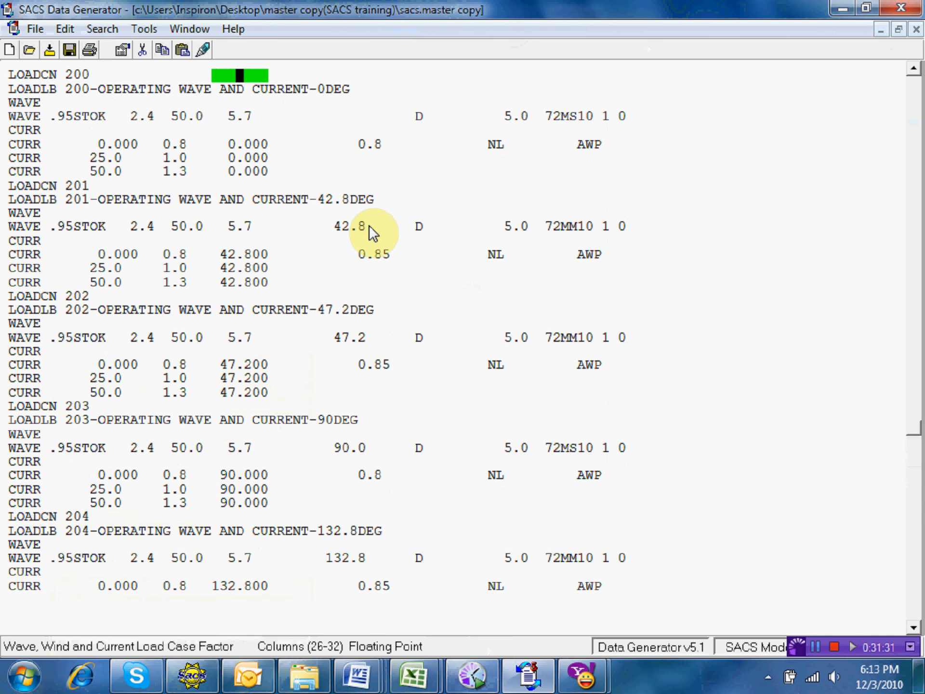
pyautogui.press('Up')
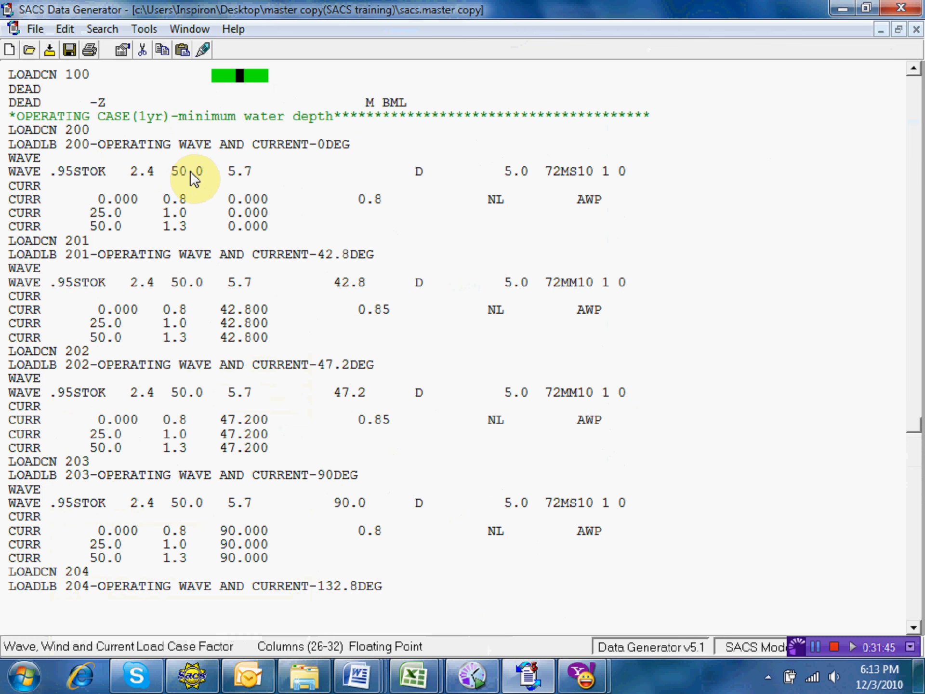
pyautogui.click(10, 116)
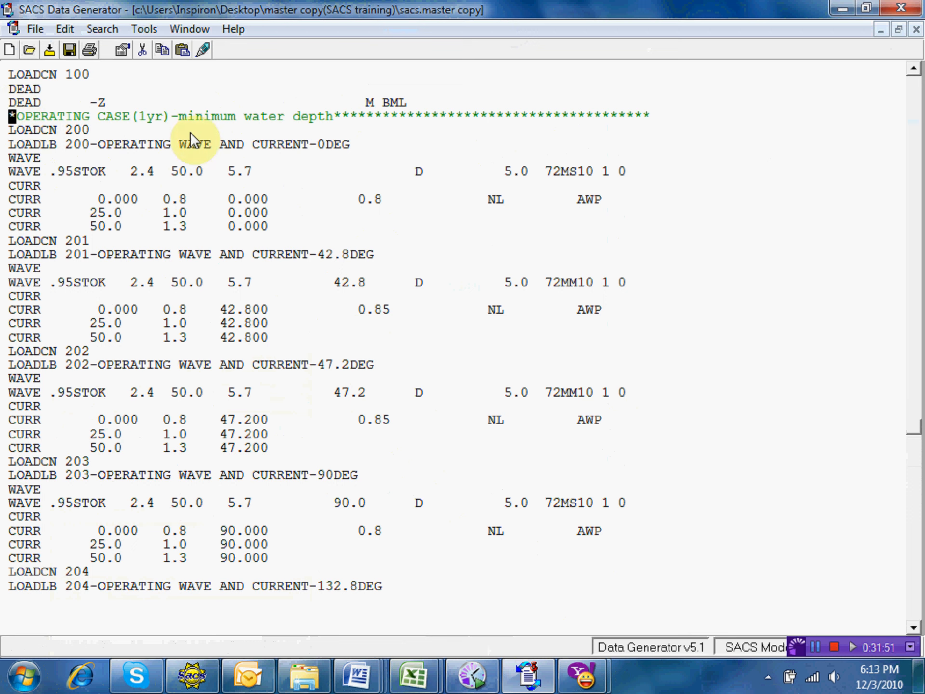
pyautogui.hotkey('shift', 'Down')
pyautogui.hotkey('shift', 'Down')
pyautogui.hotkey('shift', 'Down')
pyautogui.hotkey('shift', 'Down')
pyautogui.hotkey('shift', 'Down')
pyautogui.hotkey('shift', 'Down')
pyautogui.hotkey('shift', 'Down')
pyautogui.hotkey('shift', 'Down')
pyautogui.hotkey('shift', 'Down')
pyautogui.hotkey('shift', 'Down')
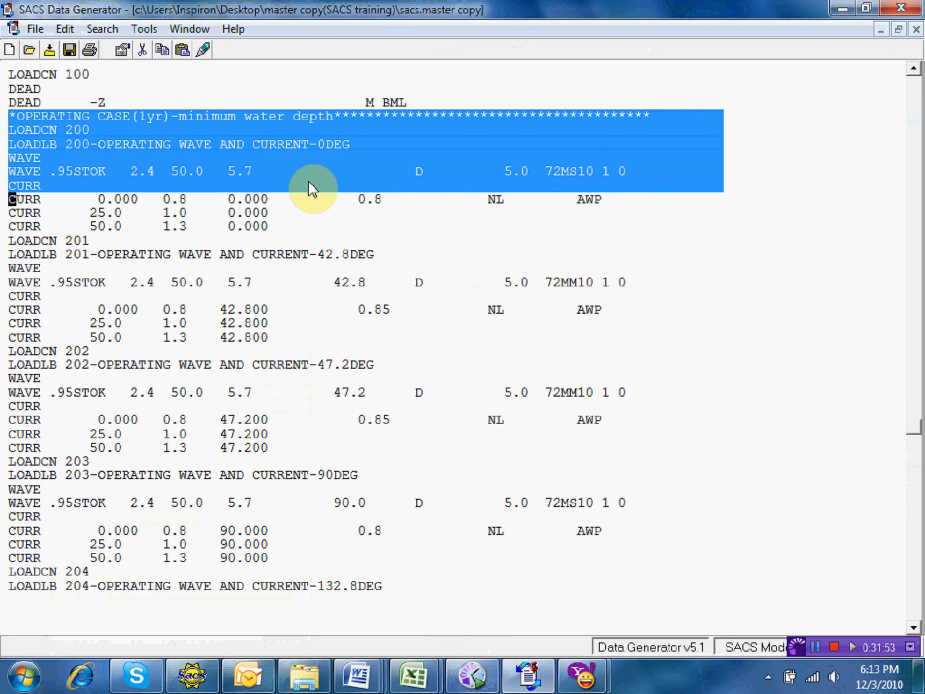
pyautogui.hotkey('shift', 'Down')
pyautogui.hotkey('shift', 'Down')
pyautogui.hotkey('shift', 'Down')
pyautogui.hotkey('shift', 'Down')
pyautogui.hotkey('shift', 'Down')
pyautogui.hotkey('shift', 'Down')
pyautogui.hotkey('shift', 'Down')
pyautogui.hotkey('shift', 'Down')
pyautogui.hotkey('shift', 'Down')
pyautogui.hotkey('shift', 'Down')
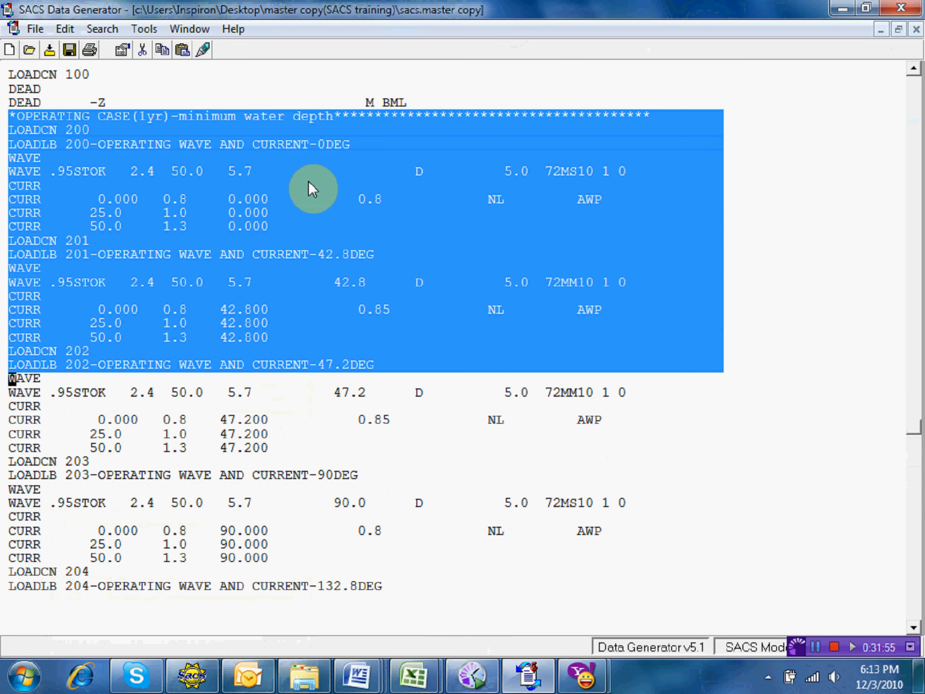
pyautogui.hotkey('shift', 'Down')
pyautogui.hotkey('shift', 'Down')
pyautogui.hotkey('shift', 'Down')
pyautogui.hotkey('shift', 'Down')
pyautogui.hotkey('shift', 'Down')
pyautogui.hotkey('shift', 'Down')
pyautogui.hotkey('shift', 'Down')
pyautogui.hotkey('shift', 'Down')
pyautogui.hotkey('shift', 'Down')
pyautogui.hotkey('shift', 'Down')
pyautogui.hotkey('shift', 'Down')
pyautogui.hotkey('shift', 'Down')
pyautogui.hotkey('shift', 'Down')
pyautogui.hotkey('shift', 'Down')
pyautogui.hotkey('shift', 'Down')
pyautogui.hotkey('shift', 'Down')
pyautogui.hotkey('shift', 'Down')
pyautogui.hotkey('shift', 'Down')
pyautogui.hotkey('shift', 'Down')
pyautogui.hotkey('shift', 'Down')
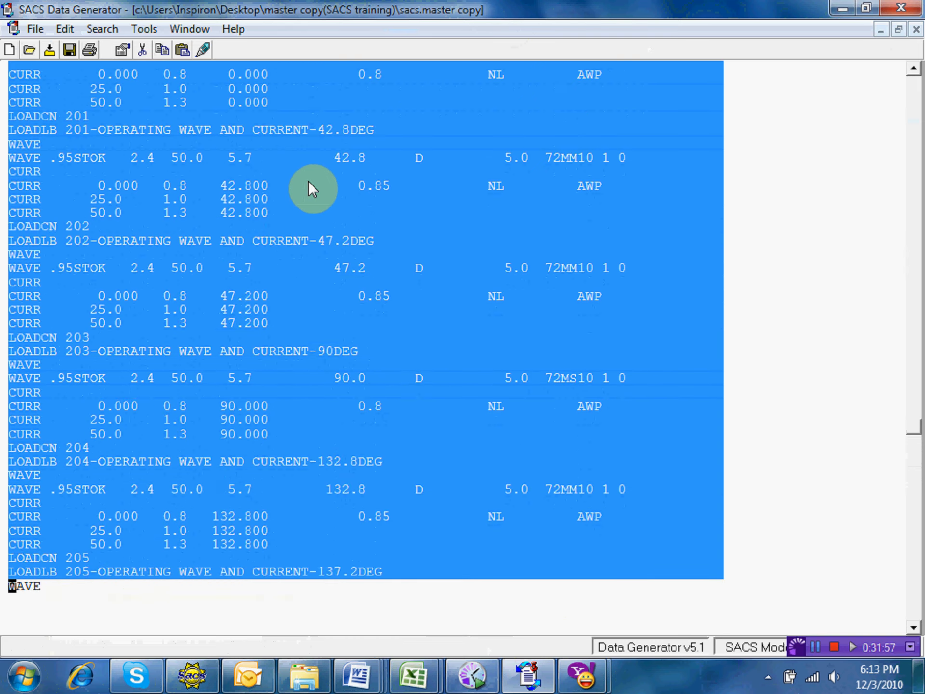
pyautogui.hotkey('shift', 'Down')
pyautogui.hotkey('shift', 'Down')
pyautogui.hotkey('shift', 'Down')
pyautogui.hotkey('shift', 'Down')
pyautogui.hotkey('shift', 'Down')
pyautogui.hotkey('shift', 'Down')
pyautogui.hotkey('shift', 'Down')
pyautogui.hotkey('shift', 'Down')
pyautogui.hotkey('shift', 'Down')
pyautogui.hotkey('shift', 'Down')
pyautogui.hotkey('shift', 'Down')
pyautogui.hotkey('shift', 'Down')
pyautogui.hotkey('shift', 'Down')
pyautogui.hotkey('shift', 'Down')
pyautogui.hotkey('shift', 'Down')
pyautogui.hotkey('shift', 'Down')
pyautogui.hotkey('shift', 'Down')
pyautogui.hotkey('shift', 'Down')
pyautogui.hotkey('shift', 'Down')
pyautogui.hotkey('shift', 'Down')
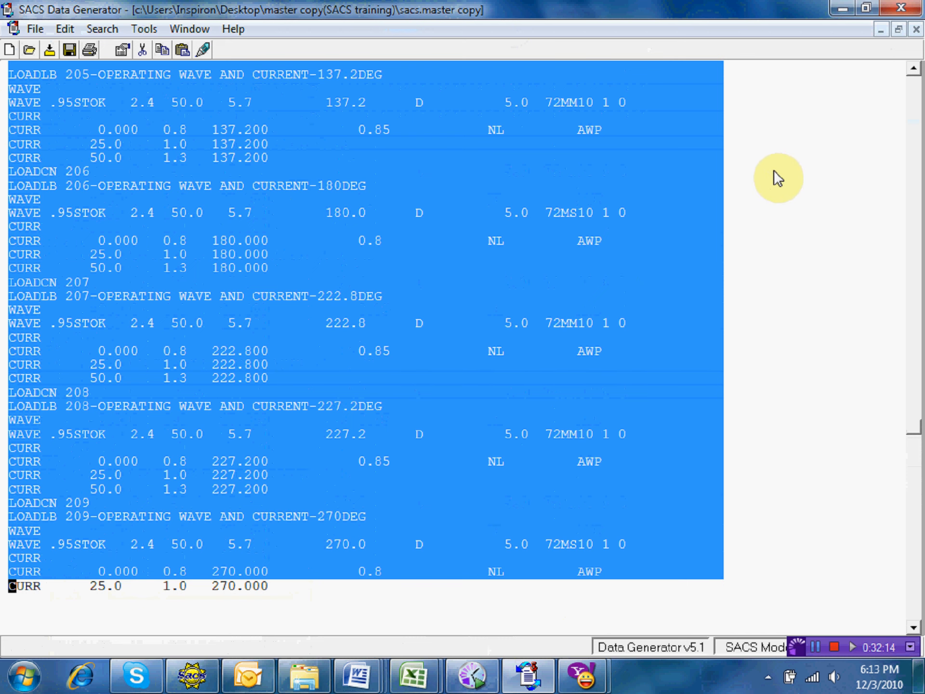
pyautogui.hotkey('ctrl', 'z')
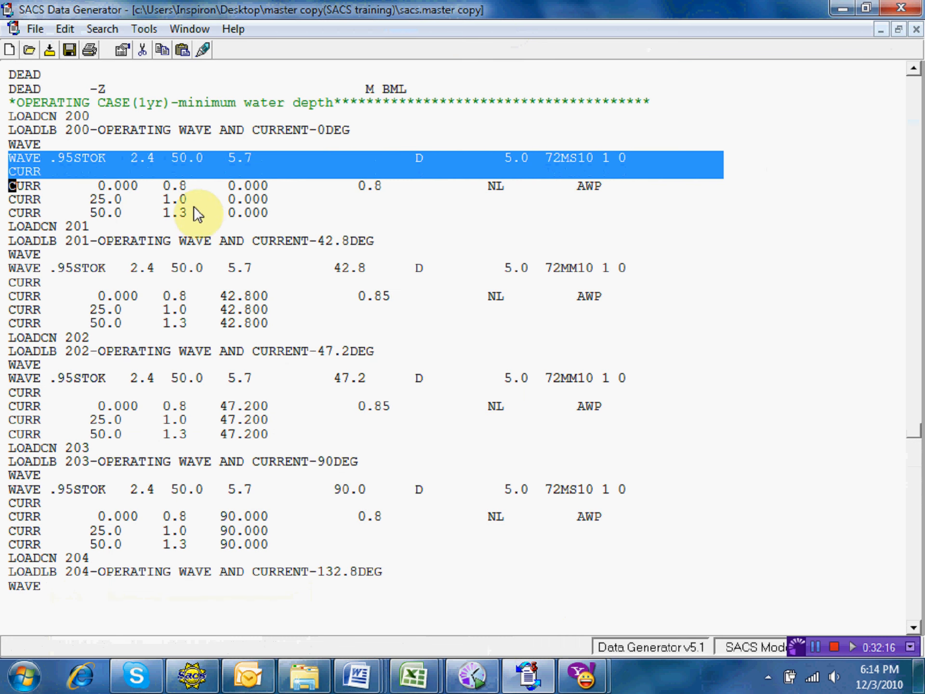
# Save the sacs.master copy input file and close the data editor
pyautogui.click(69, 50)
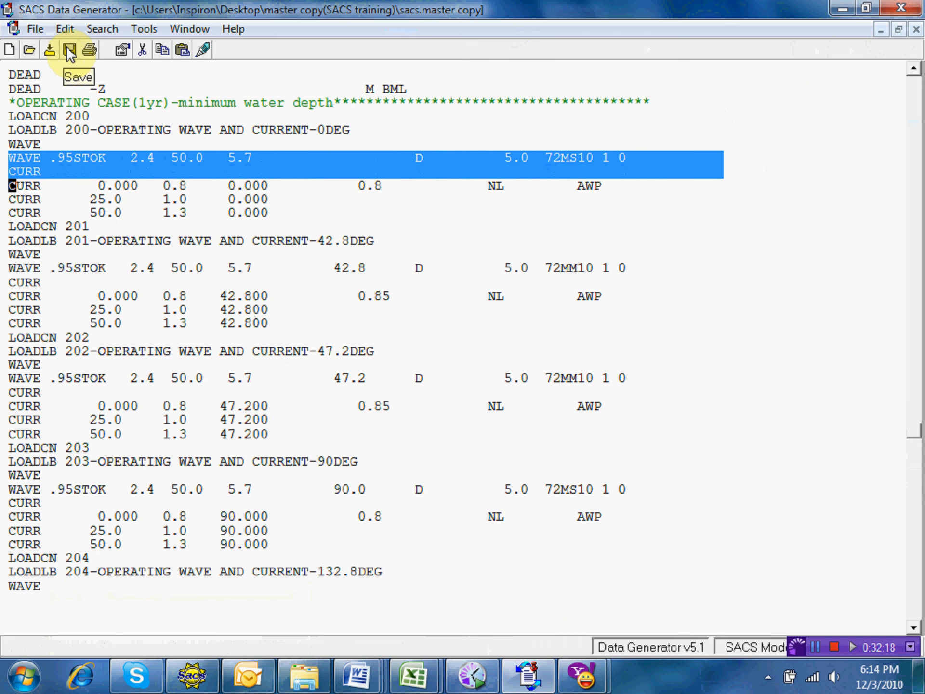
pyautogui.click(69, 49)
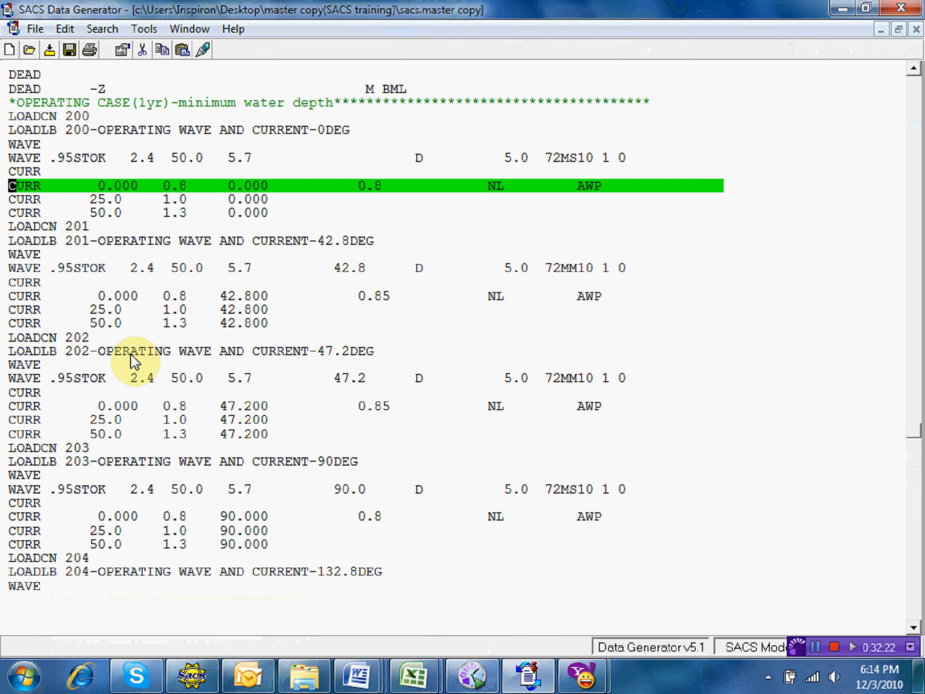
pyautogui.click(902, 7)
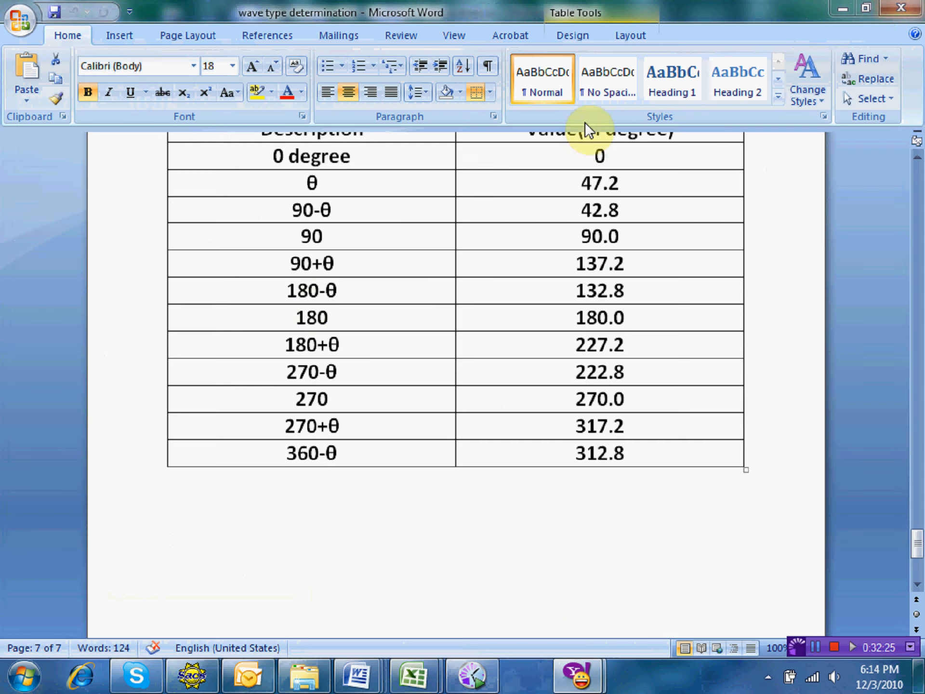
# Switch to the SACS Executive and open the sacs.master copy input file in the plain text file editor
pyautogui.click(192, 674)
pyautogui.click(320, 187)
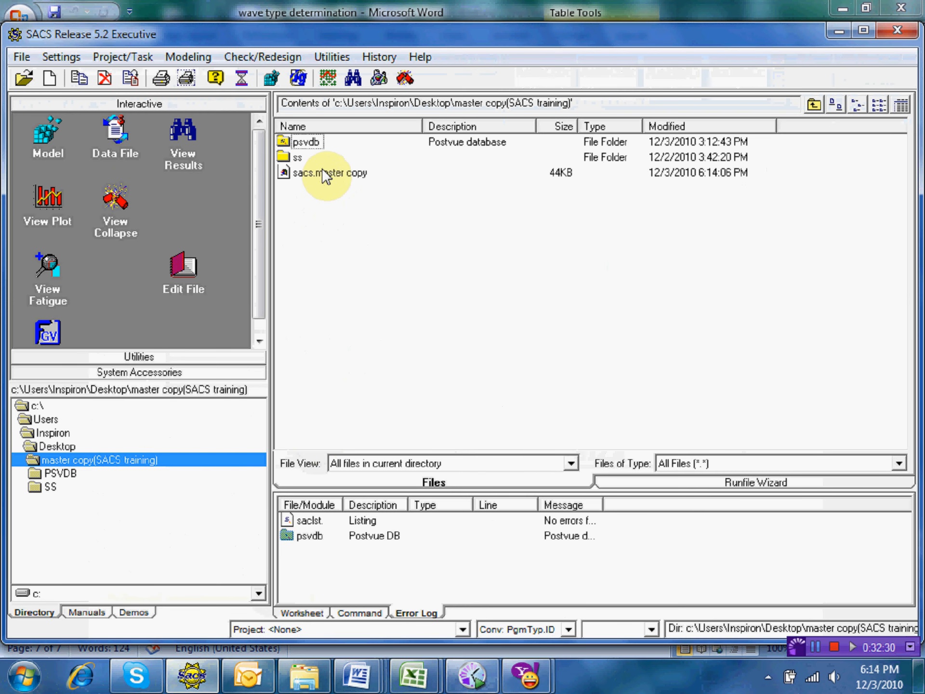
pyautogui.click(324, 174)
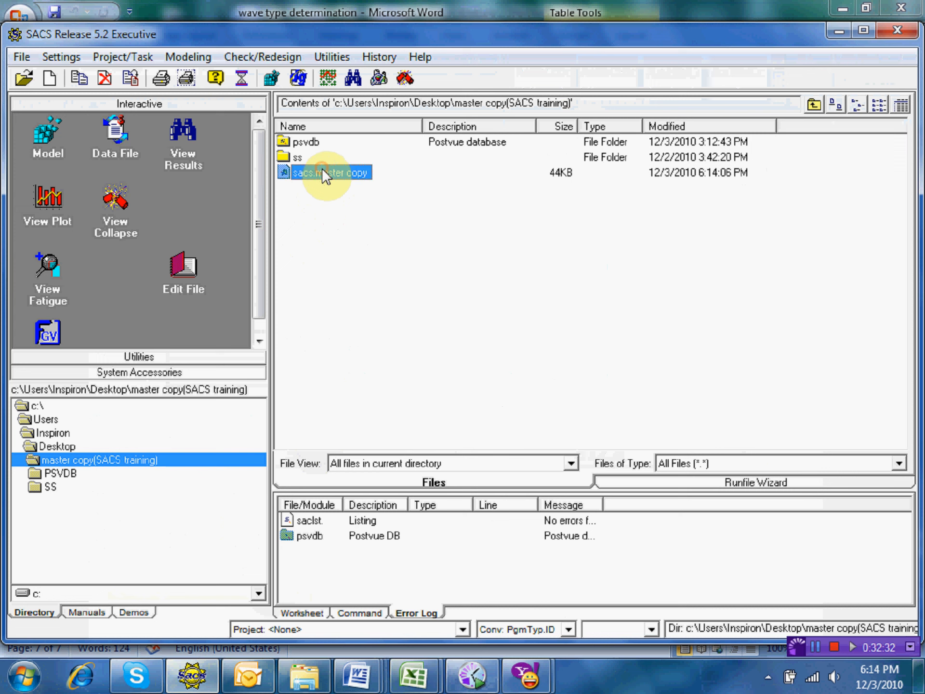
pyautogui.moveTo(289, 176); pyautogui.dragTo(183, 267)
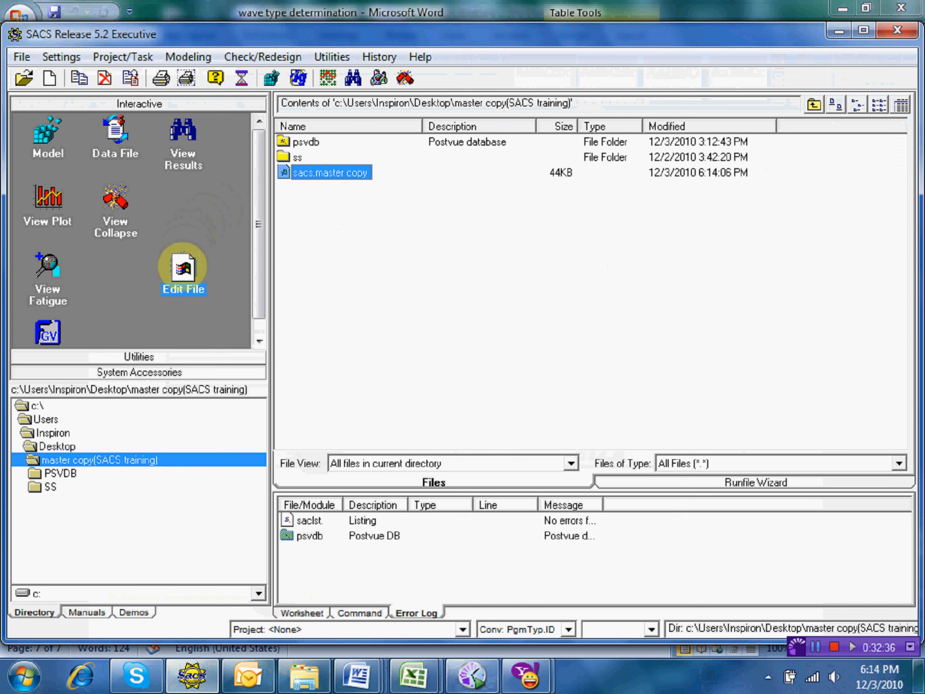
pyautogui.moveTo(183, 267); pyautogui.dragTo(184, 267)
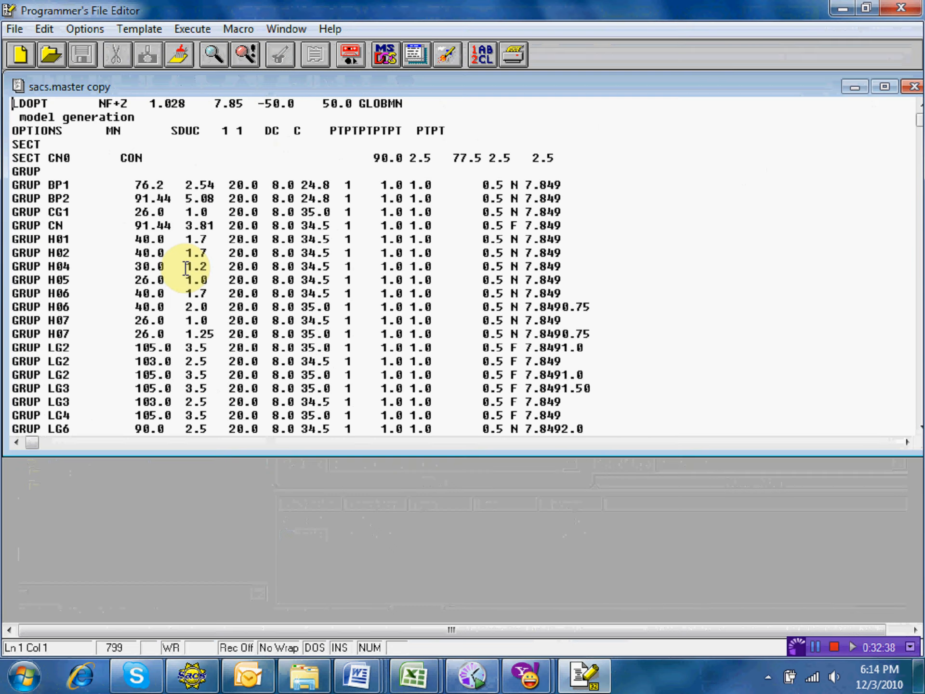
# Find the first occurrence of "wave" in the file and close the search dialog
pyautogui.click(44, 30)
pyautogui.click(101, 305)
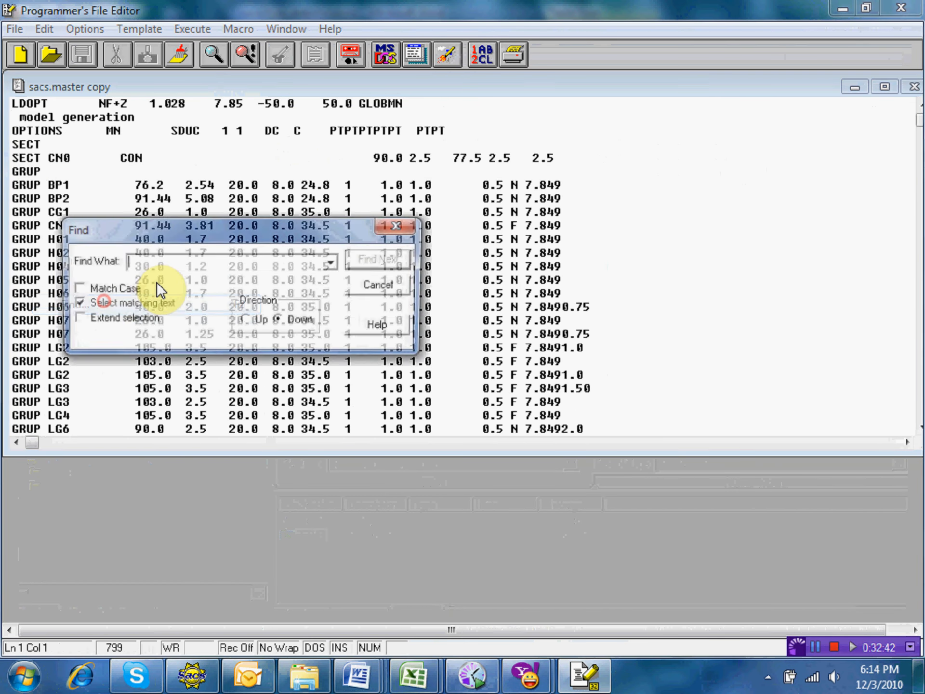
pyautogui.write('wave')
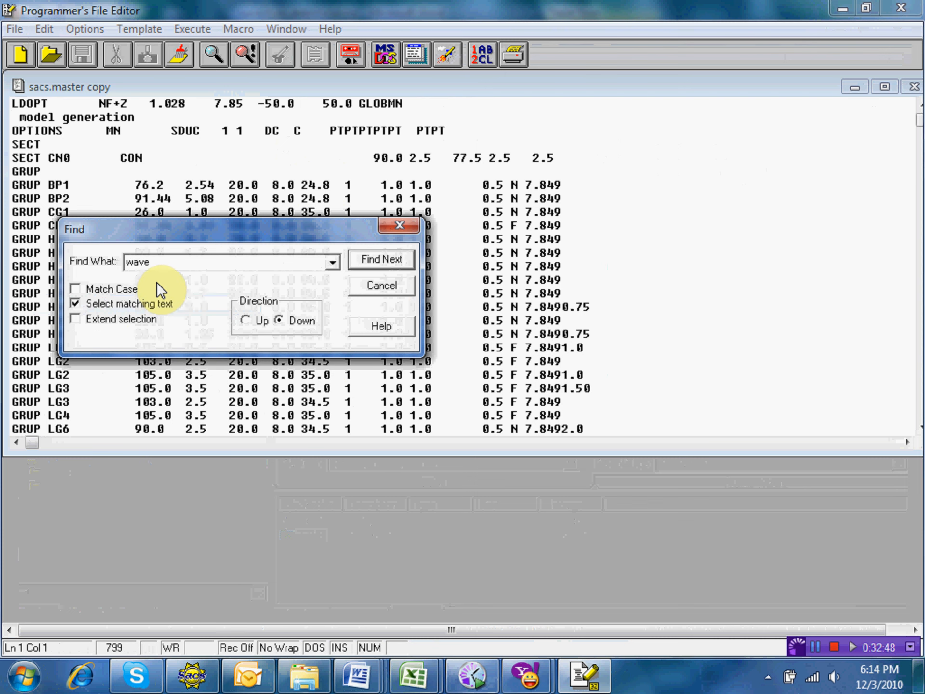
pyautogui.press('Return')
pyautogui.click(398, 227)
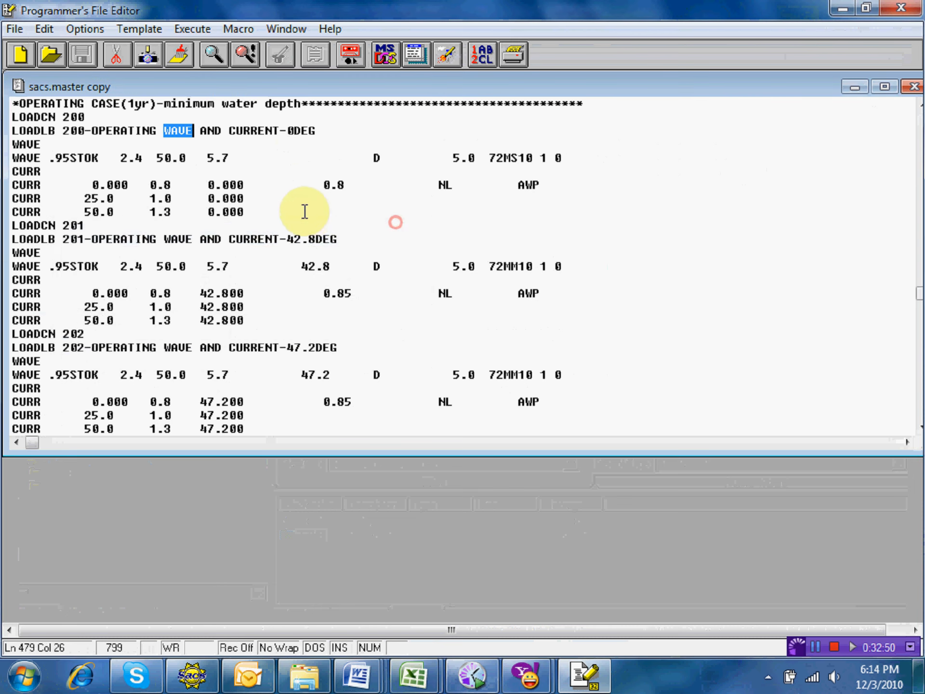
# Copy the block from the "OPERATING CASE(1yr)-minimum water depth" comment through the last current line of load condition 211
pyautogui.scroll(1, 303, 207)
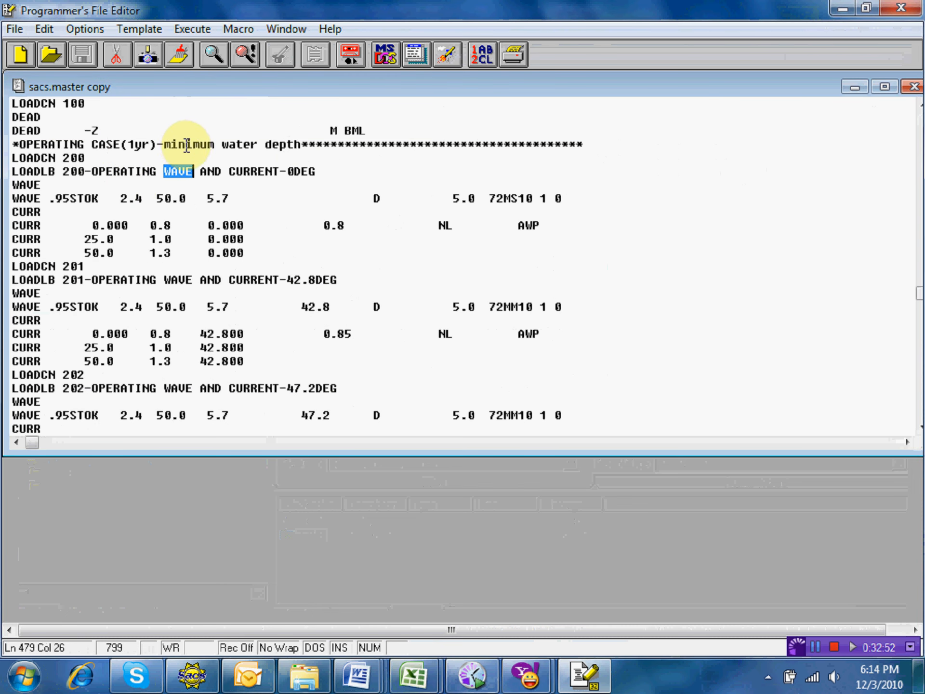
pyautogui.click(12, 144)
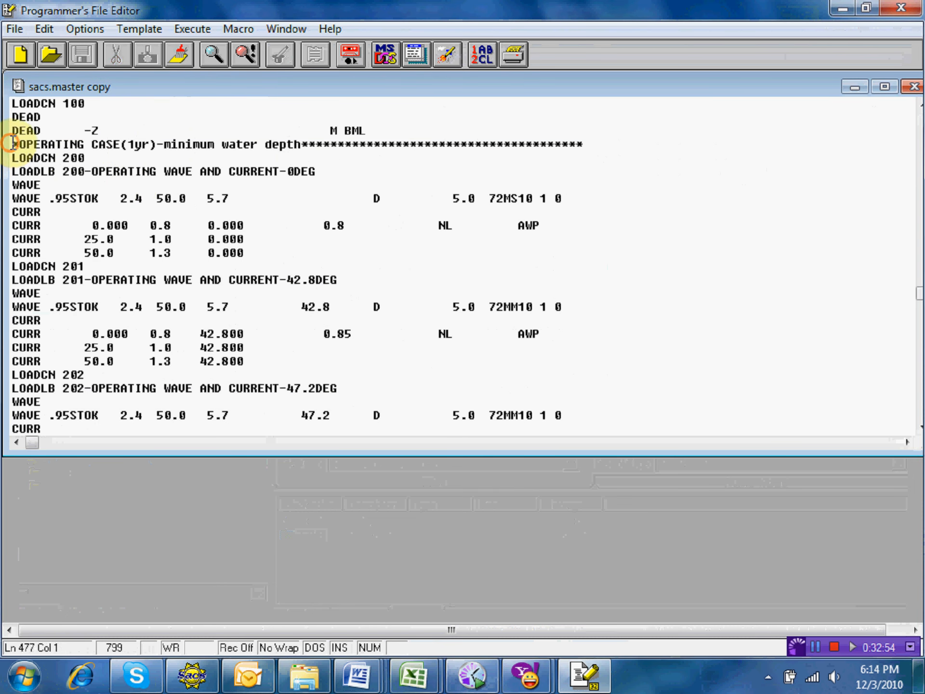
pyautogui.moveTo(12, 145); pyautogui.dragTo(620, 328)
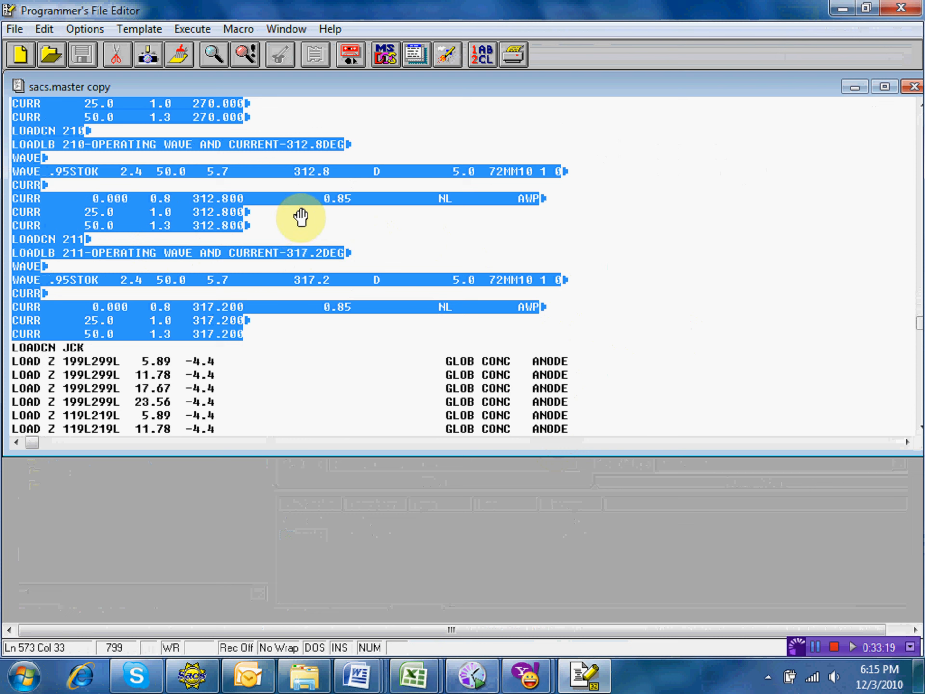
pyautogui.rightClick(134, 204)
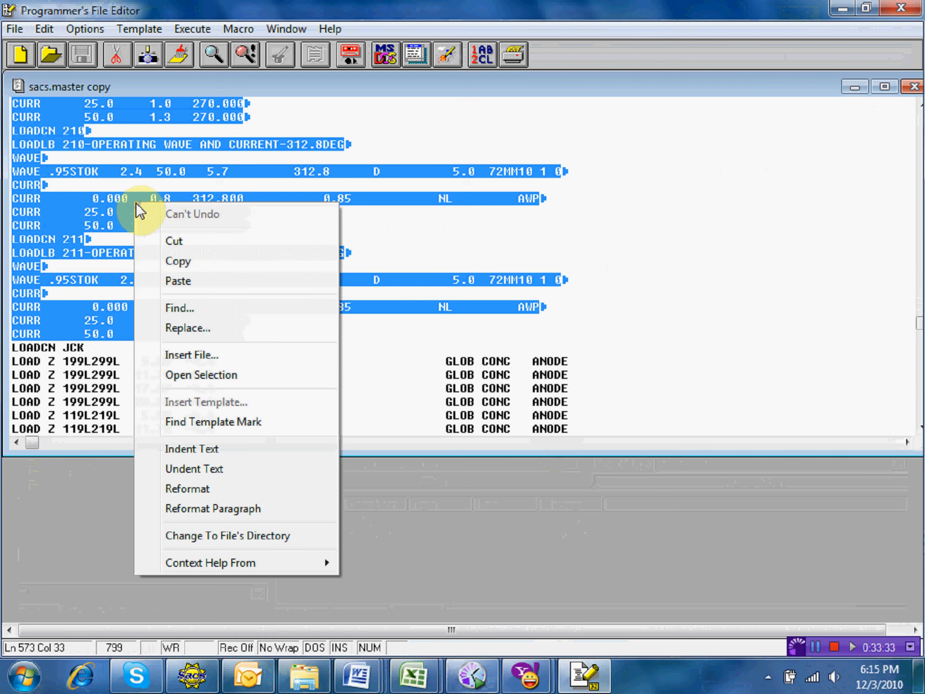
pyautogui.click(184, 260)
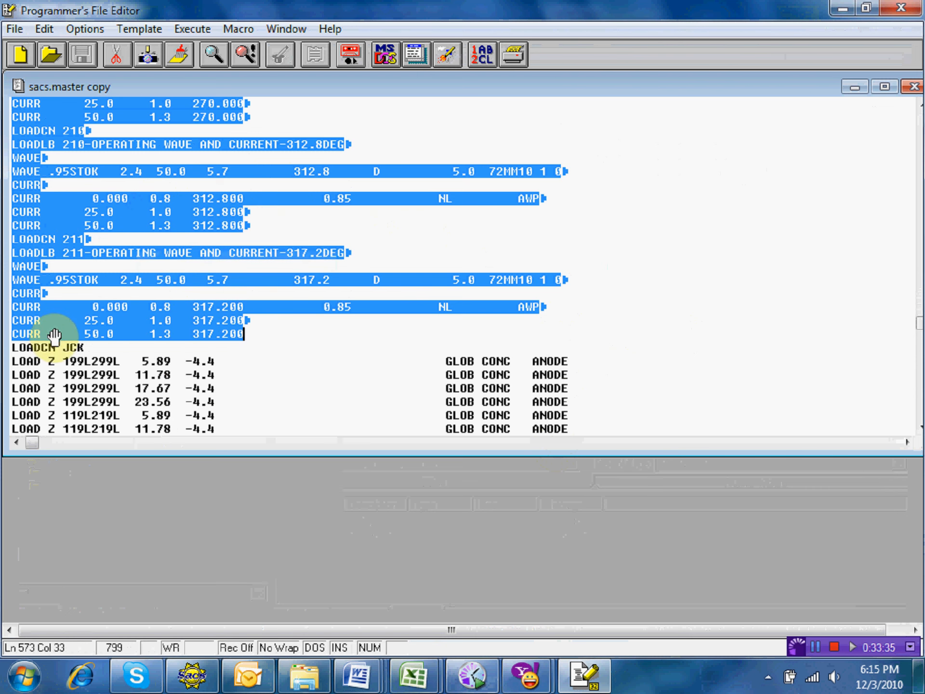
# Insert an empty line above LOADCN JCK and paste the copied operating case block there
pyautogui.click(12, 347)
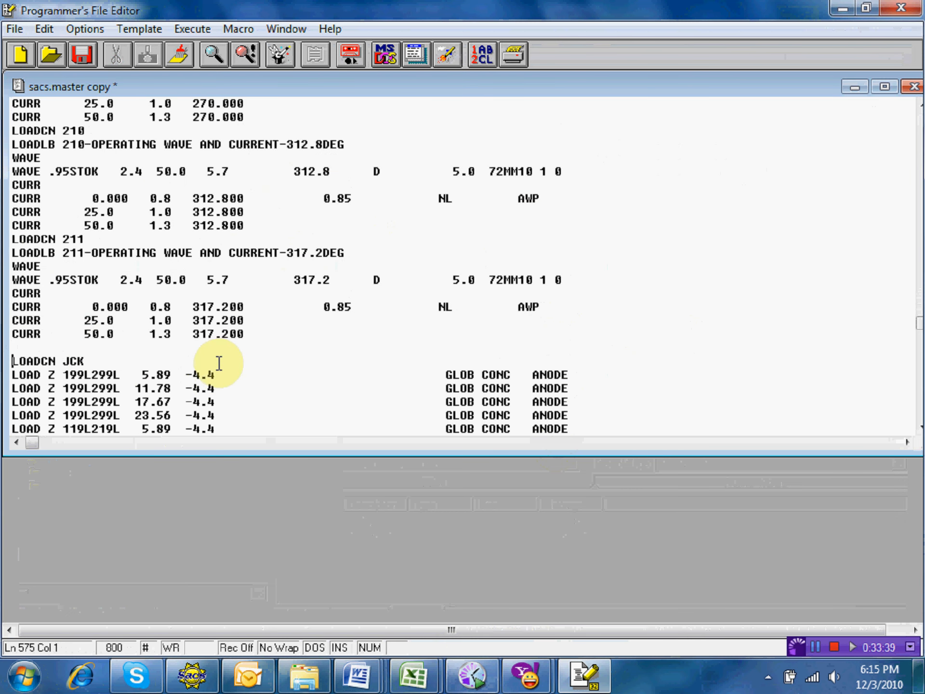
pyautogui.press('Return')
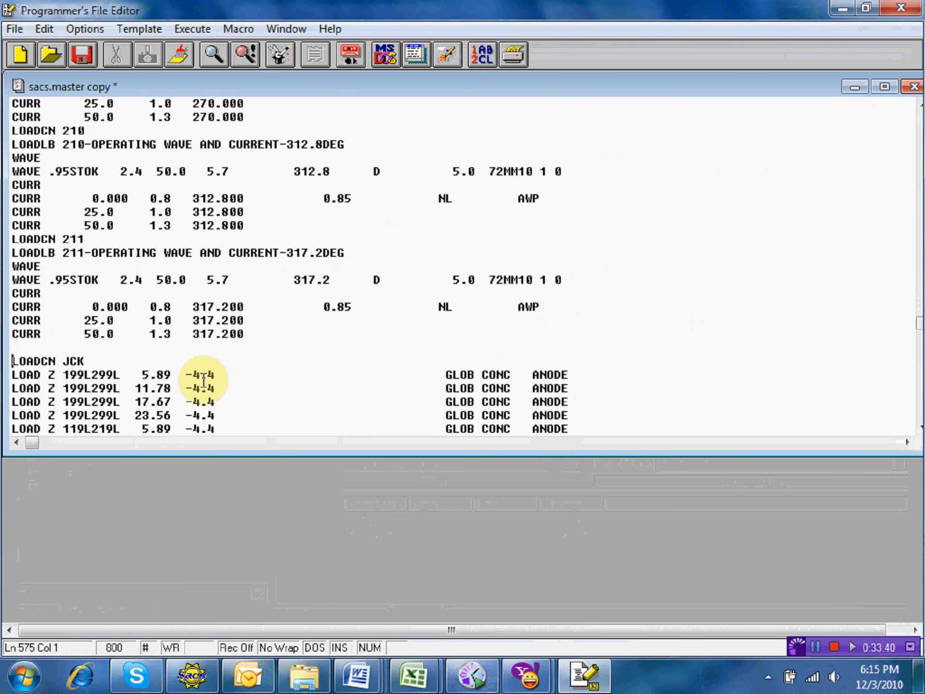
pyautogui.click(20, 348)
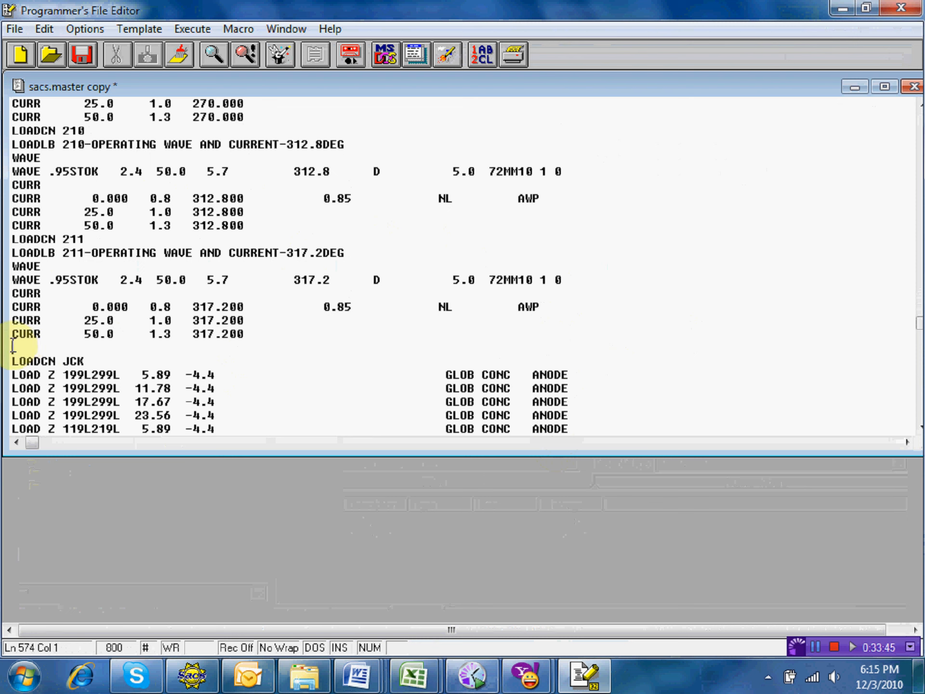
pyautogui.rightClick(14, 346)
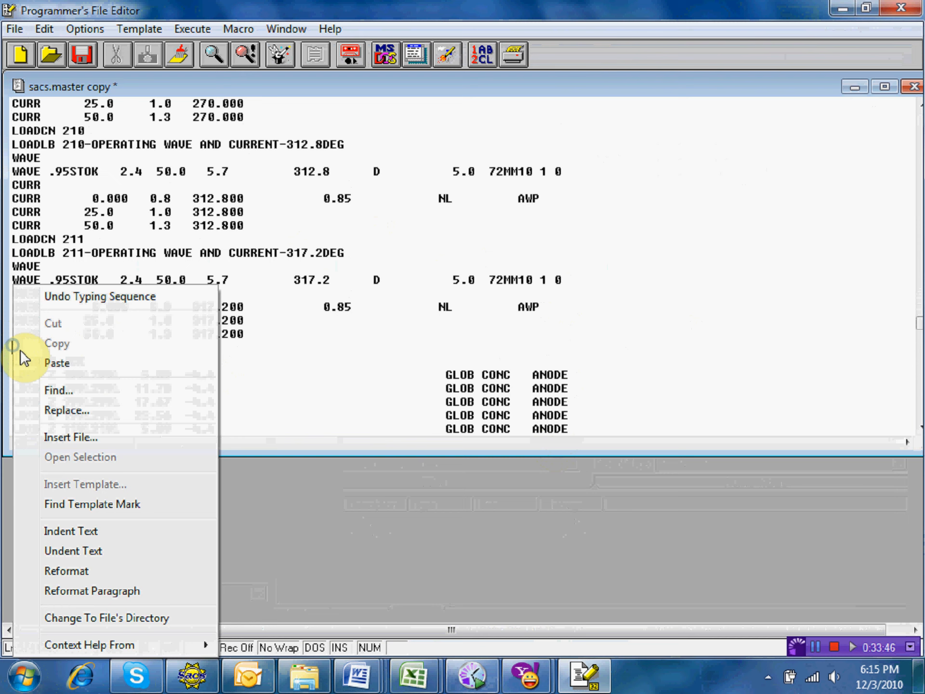
pyautogui.click(54, 364)
# Check the end of the pasted block, then save the file and close the text editor
pyautogui.scroll(8, 309, 320)
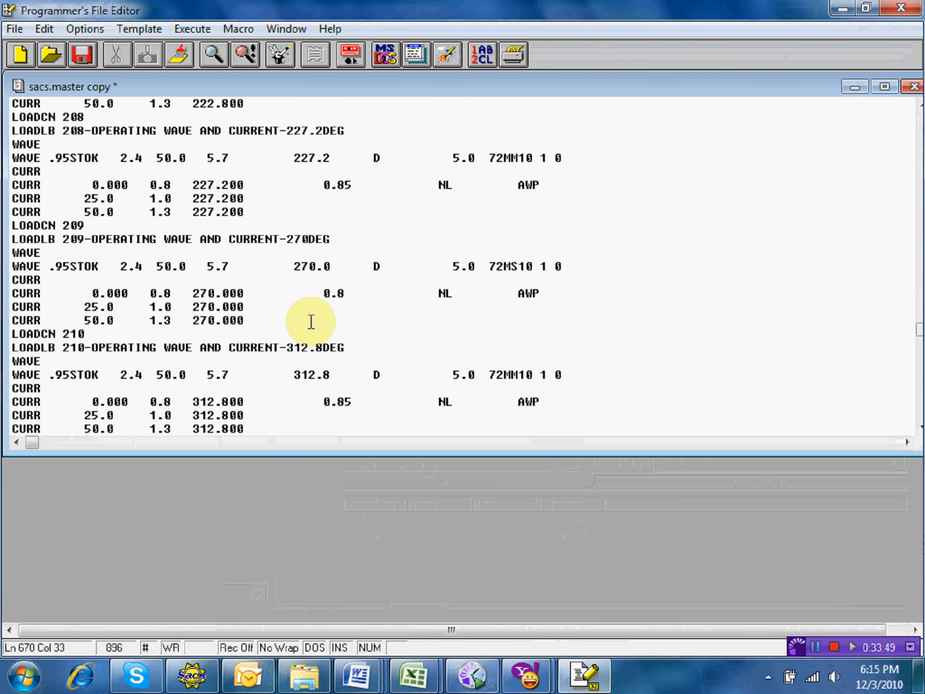
pyautogui.scroll(-7, 311, 321)
pyautogui.scroll(-1, 312, 321)
pyautogui.scroll(2, 313, 318)
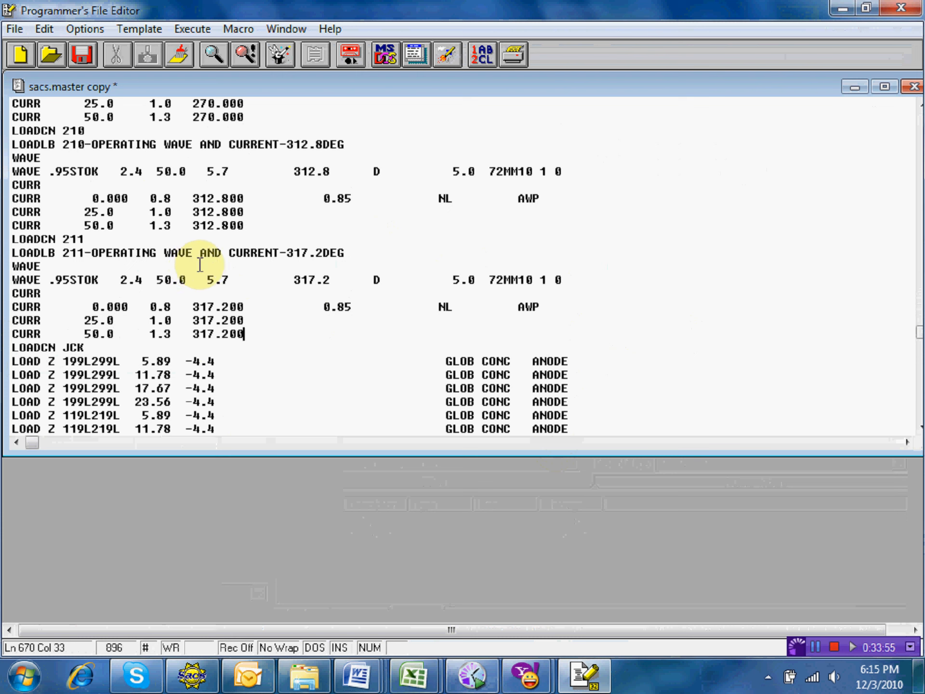
pyautogui.click(85, 55)
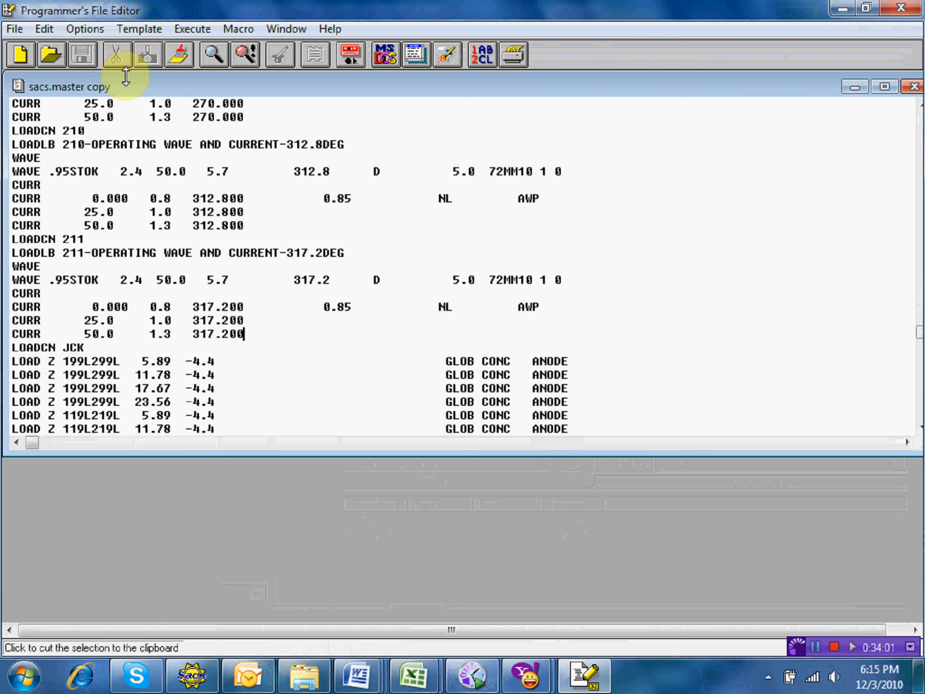
pyautogui.click(901, 11)
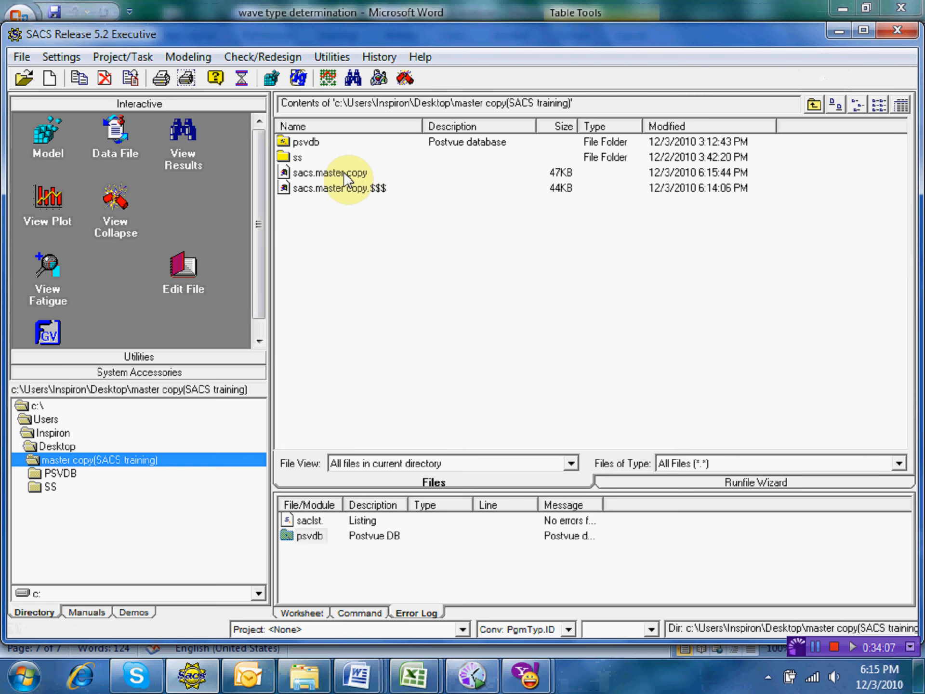
# Open sacs.master copy in the SACS Data Generator, maximize the document and find the first "wave" entry
pyautogui.moveTo(351, 174); pyautogui.dragTo(113, 137)
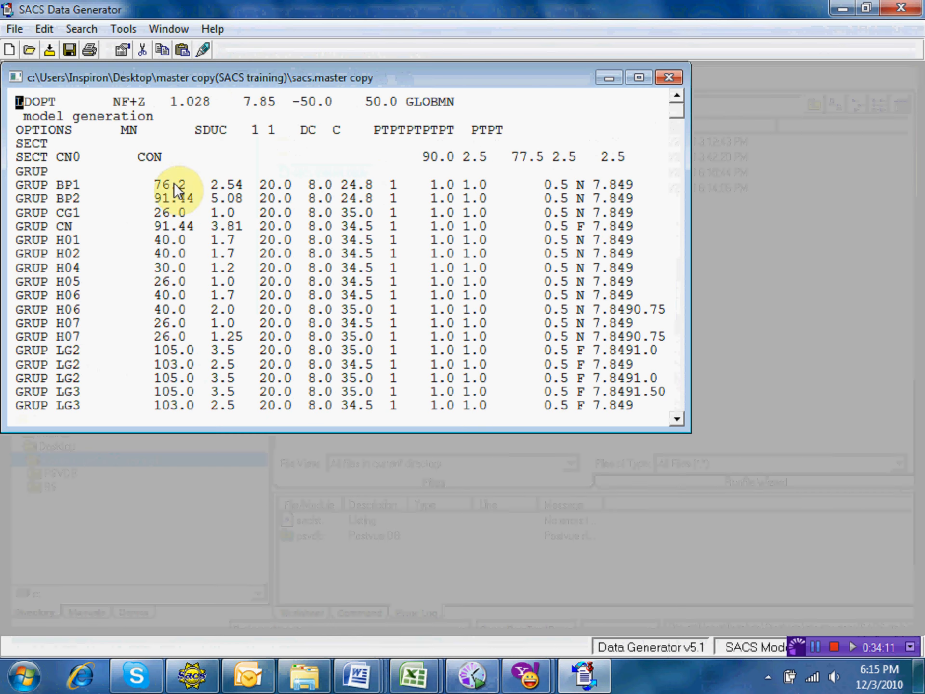
pyautogui.doubleClick(252, 78)
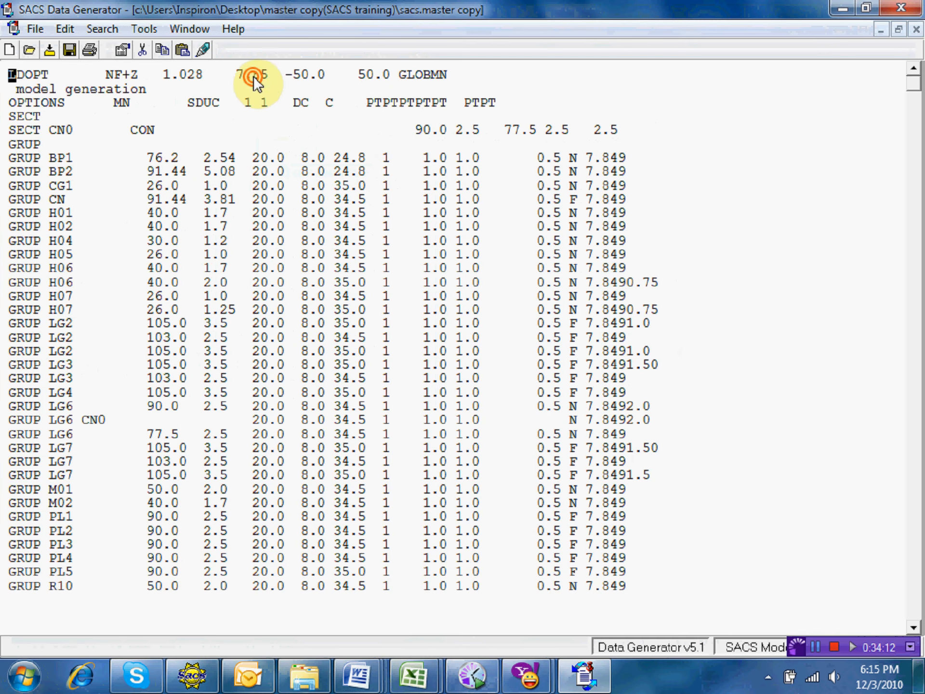
pyautogui.click(102, 28)
pyautogui.click(127, 51)
pyautogui.click(324, 312)
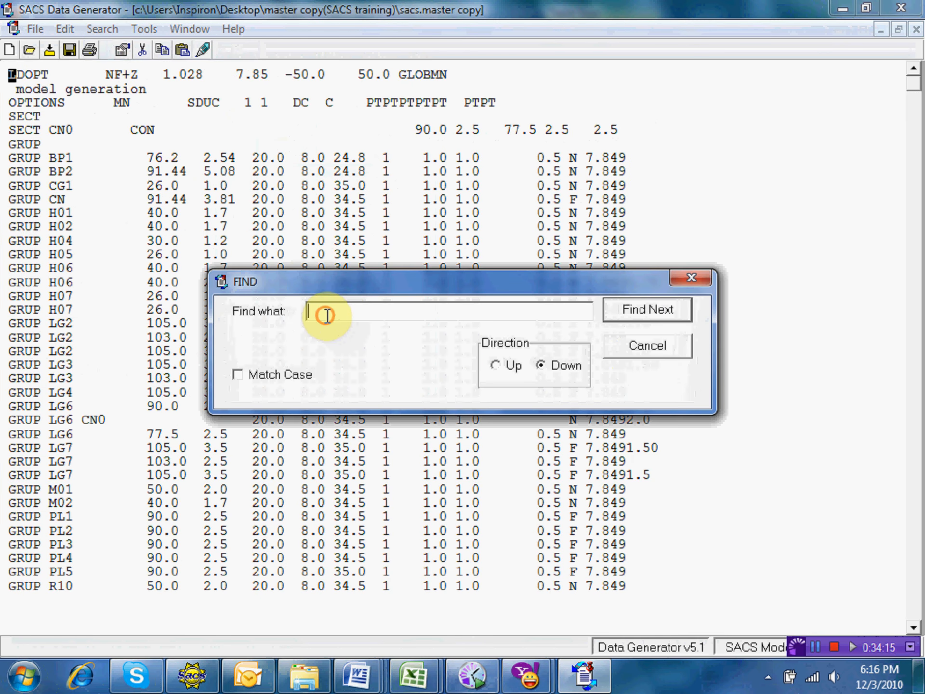
pyautogui.write('wave')
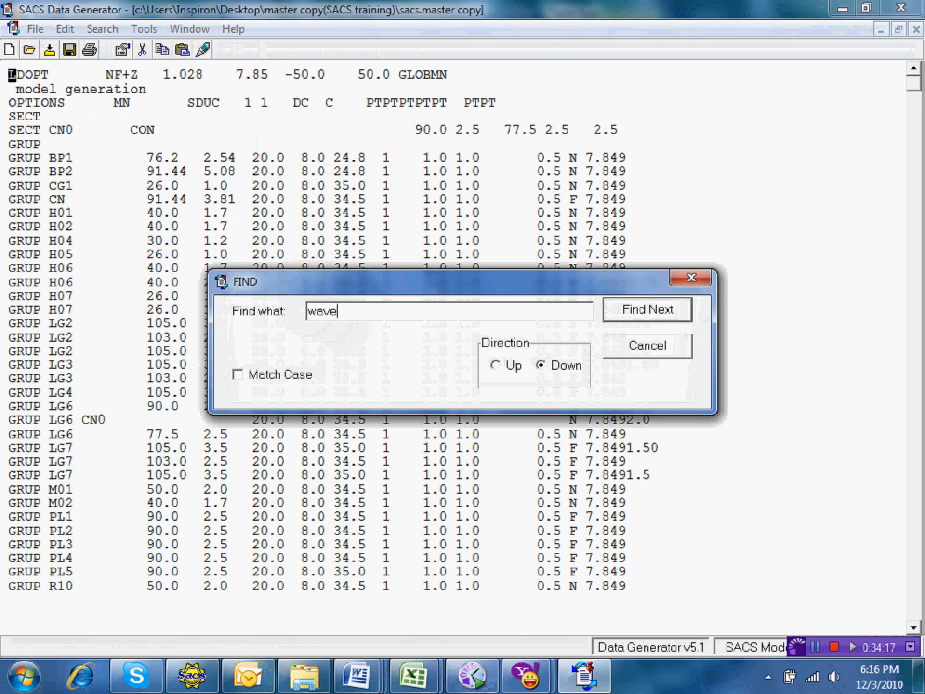
pyautogui.click(621, 309)
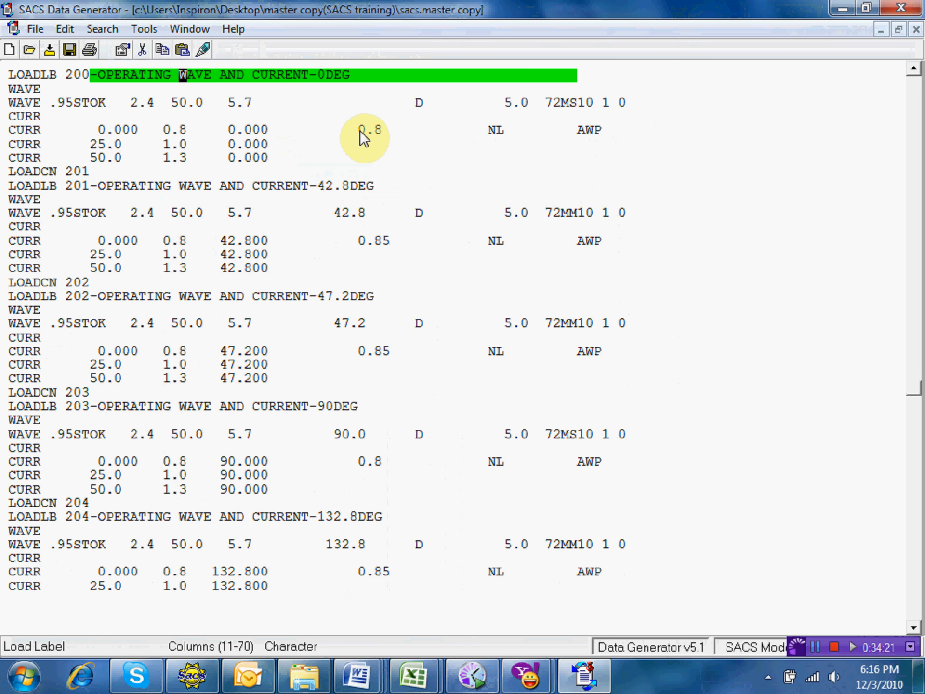
# Change "minimum" to "maximum" in the operating case comment line of the pasted block following load condition 211
pyautogui.press('Down')
pyautogui.press('Down')
pyautogui.press('Down')
pyautogui.press('Down')
pyautogui.press('Down')
pyautogui.press('Down')
pyautogui.press('Down')
pyautogui.press('Down')
pyautogui.press('Down')
pyautogui.press('Down')
pyautogui.press('Down')
pyautogui.press('Down')
pyautogui.press('Down')
pyautogui.press('Down')
pyautogui.press('Down')
pyautogui.press('Down')
pyautogui.press('Down')
pyautogui.press('Down')
pyautogui.press('Down')
pyautogui.press('Down')
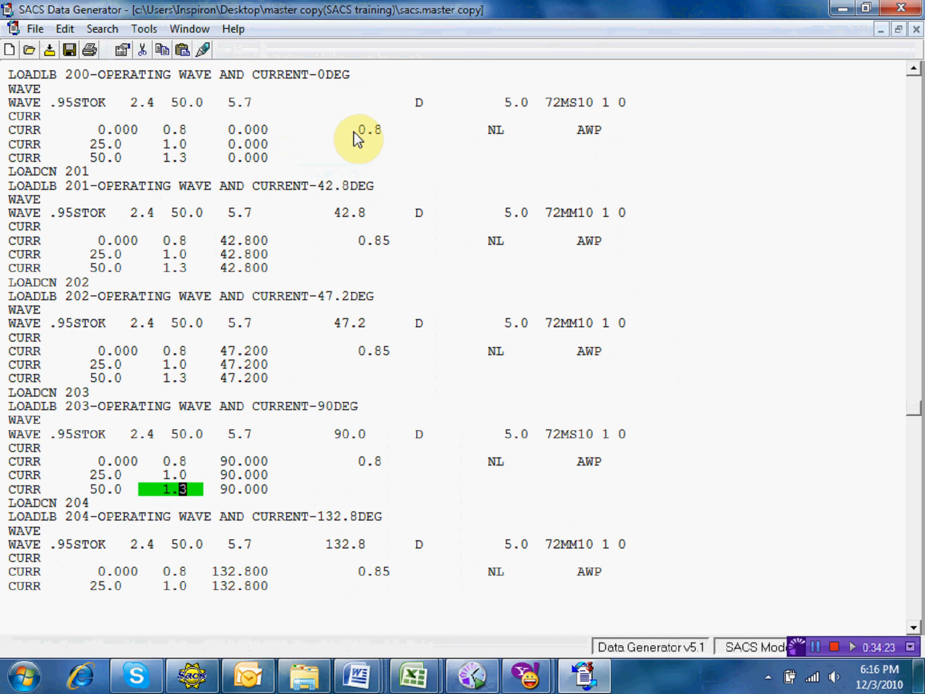
pyautogui.press('Down')
pyautogui.press('Down')
pyautogui.press('Down')
pyautogui.press('Down')
pyautogui.press('Down')
pyautogui.press('Down')
pyautogui.press('Down')
pyautogui.press('Down')
pyautogui.press('Down')
pyautogui.press('Down')
pyautogui.press('Down')
pyautogui.press('Down')
pyautogui.press('Down')
pyautogui.press('Down')
pyautogui.press('Down')
pyautogui.press('Down')
pyautogui.press('Down')
pyautogui.press('Down')
pyautogui.press('Down')
pyautogui.press('Down')
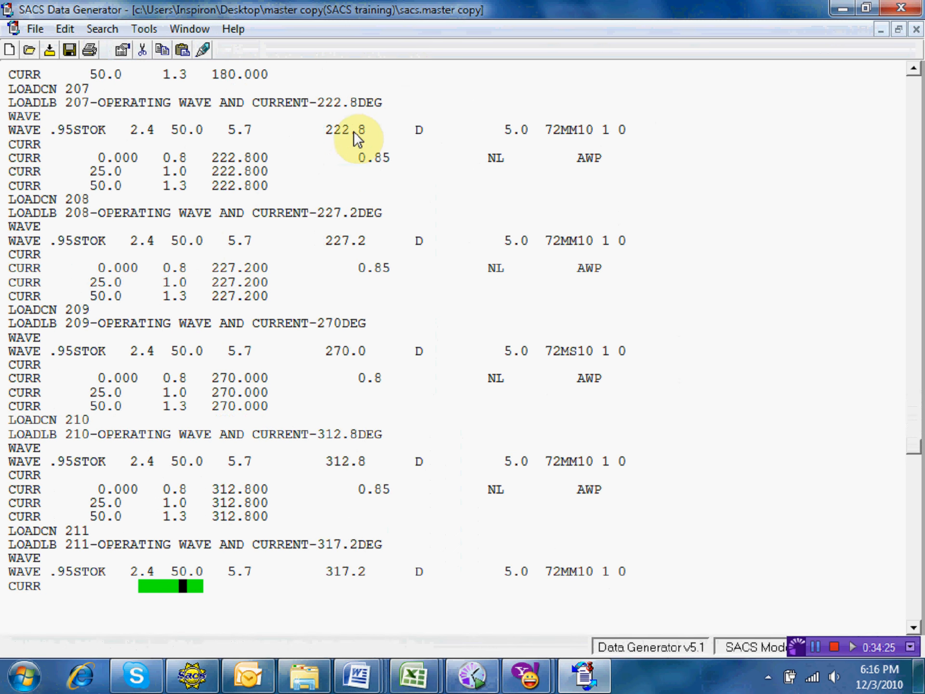
pyautogui.press('Down')
pyautogui.press('Down')
pyautogui.press('Down')
pyautogui.press('Down')
pyautogui.press('Down')
pyautogui.press('Down')
pyautogui.press('Down')
pyautogui.press('Down')
pyautogui.press('Down')
pyautogui.press('Down')
pyautogui.press('Down')
pyautogui.press('Down')
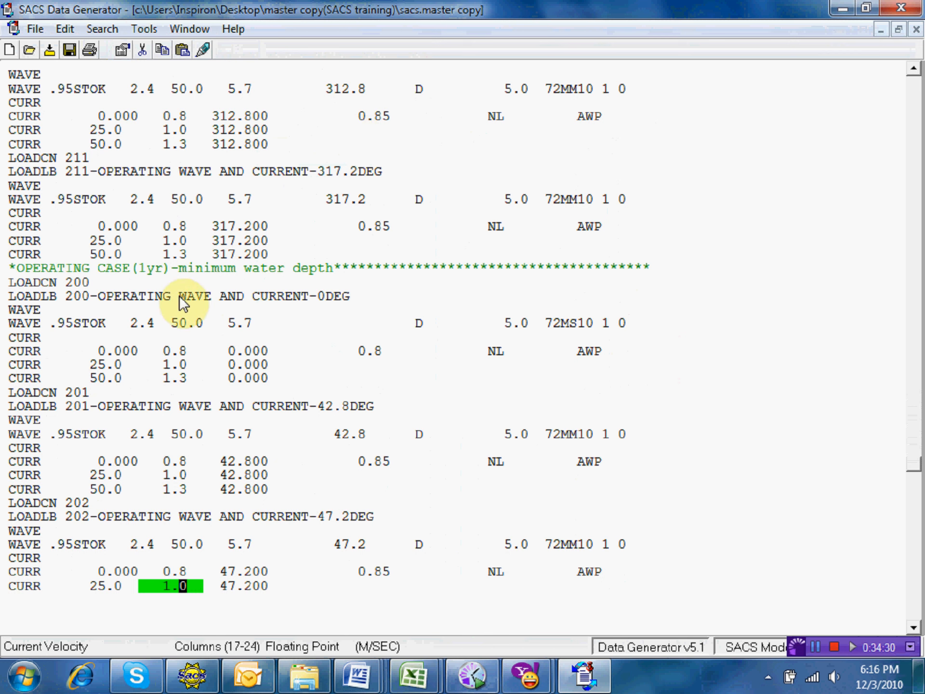
pyautogui.click(192, 268)
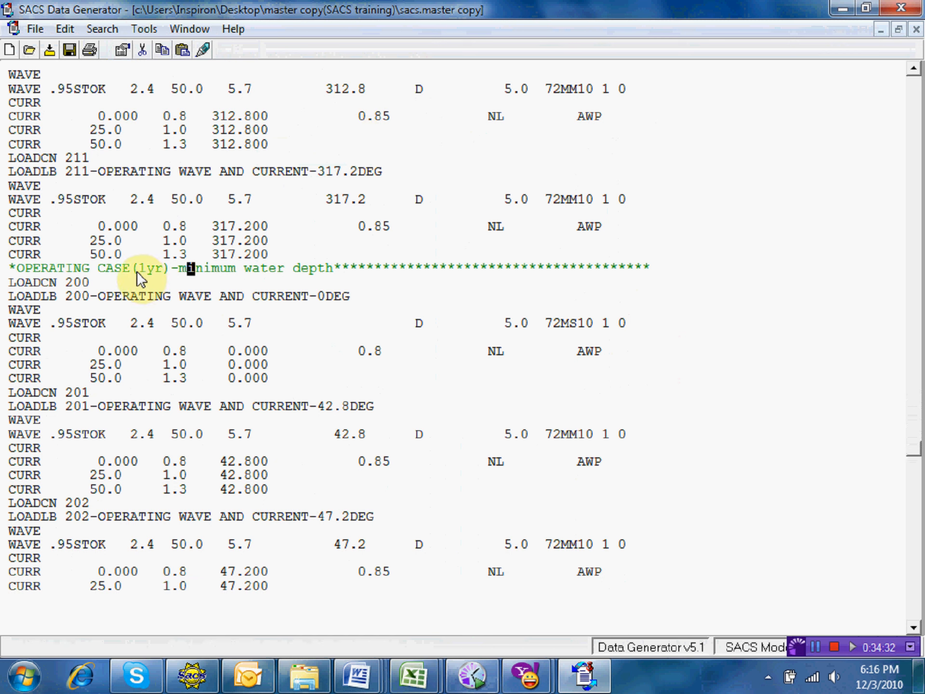
pyautogui.write('aximu')
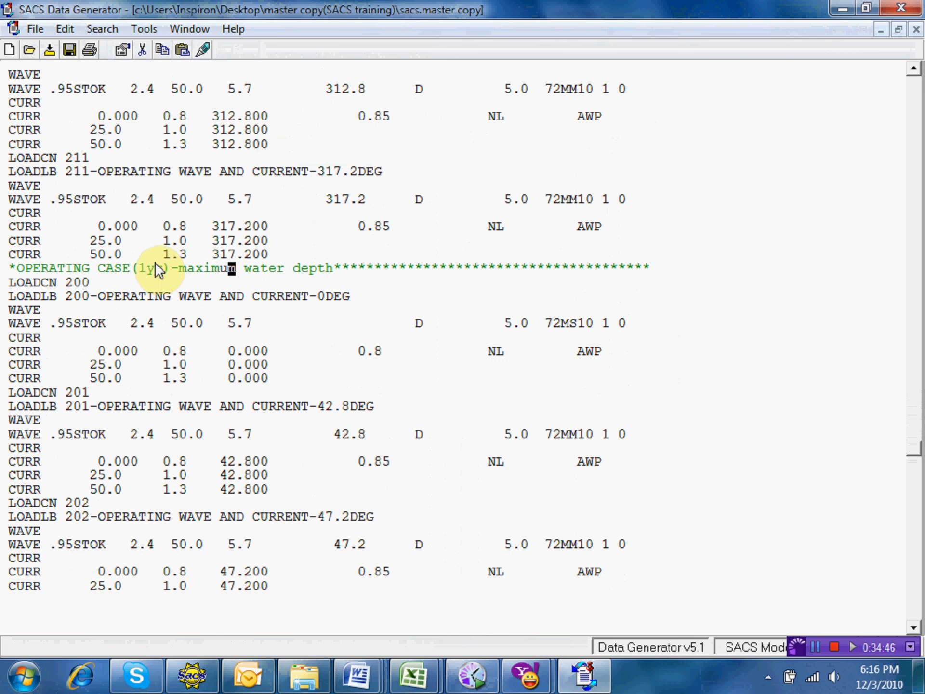
# Renumber load condition 200 of the maximum water depth block as 300 in both its LOADCN and LOADLB lines
pyautogui.click(69, 279)
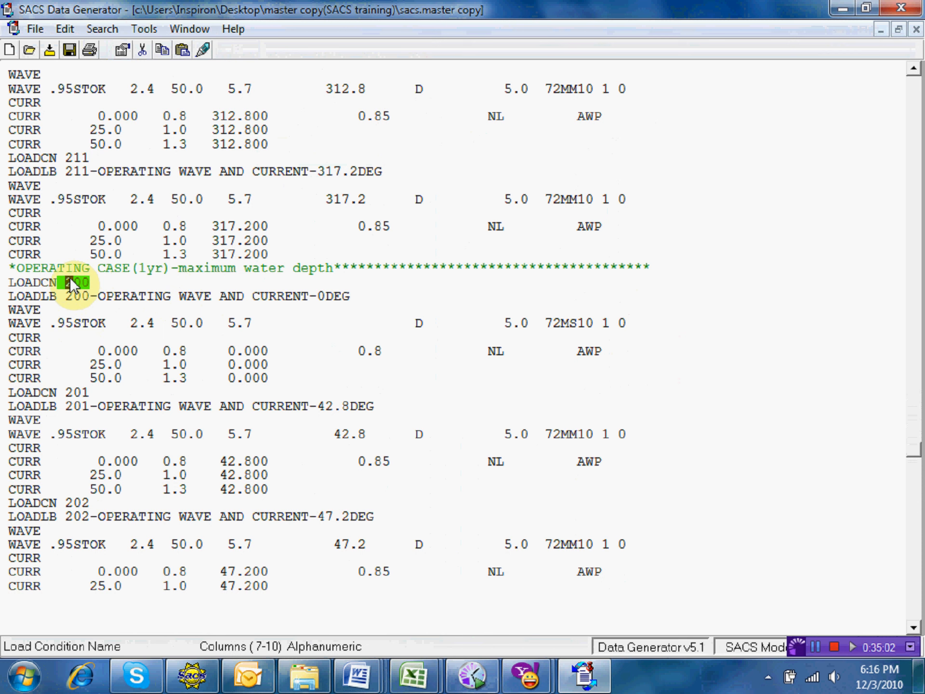
pyautogui.press('Down')
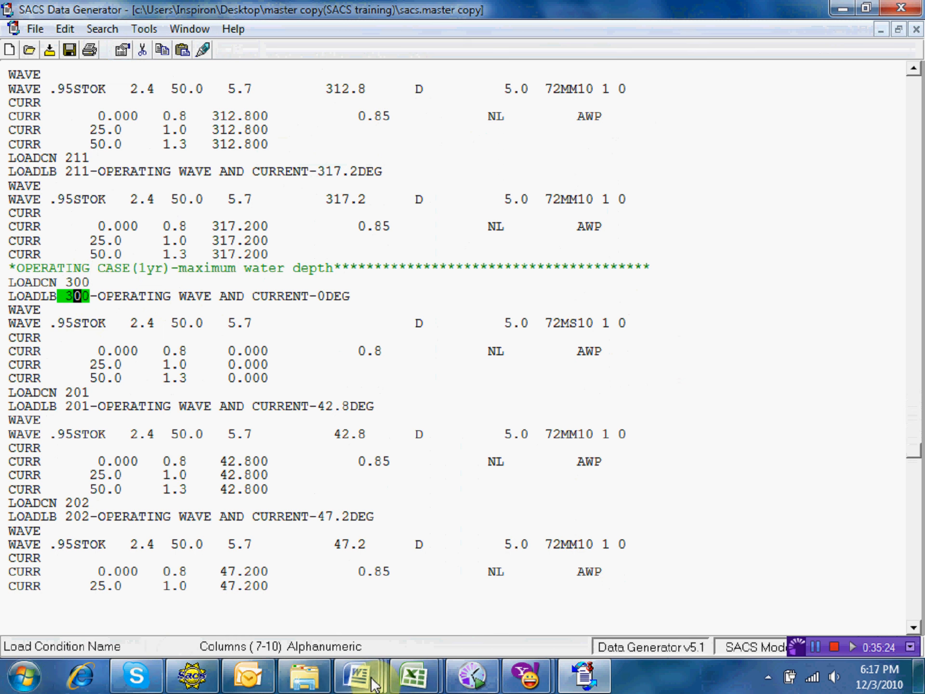
# Consult the water depth criteria in the Basis of design-Inplace Analysis Word document and return to the SACS Data Generator
pyautogui.moveTo(373, 683)
pyautogui.click(355, 584)
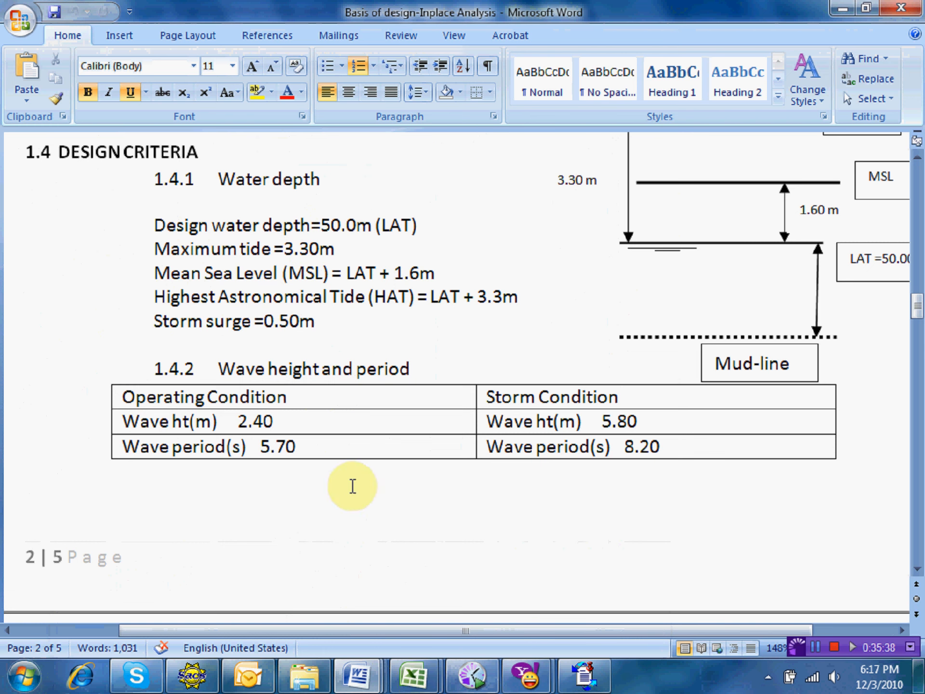
pyautogui.click(584, 677)
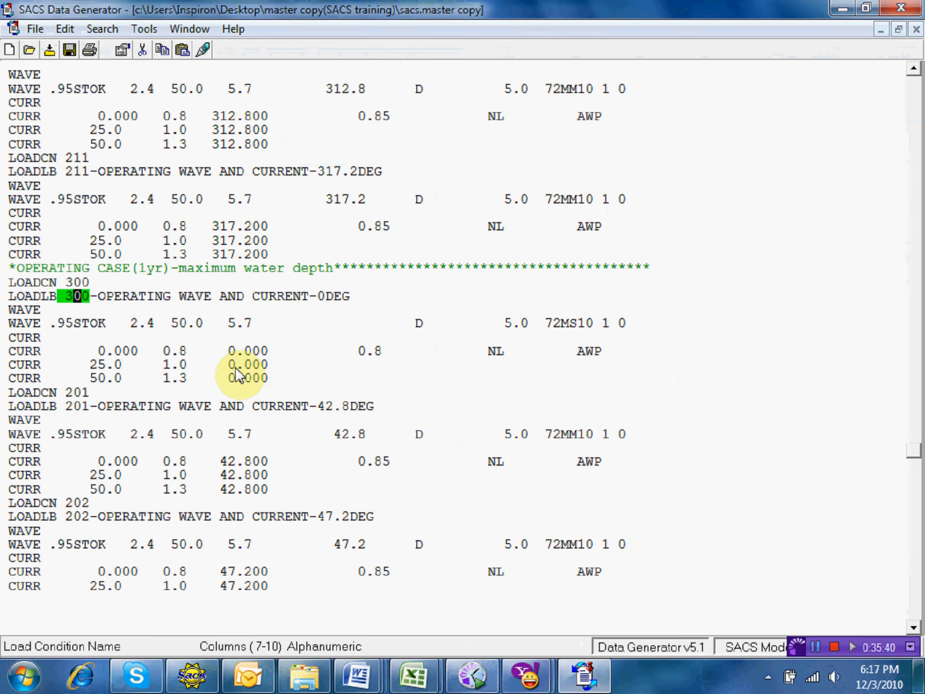
# For load condition 300, set the still water depth to 53.3 and the second and third current elevations to 26.65 and 53.3
pyautogui.click(183, 324)
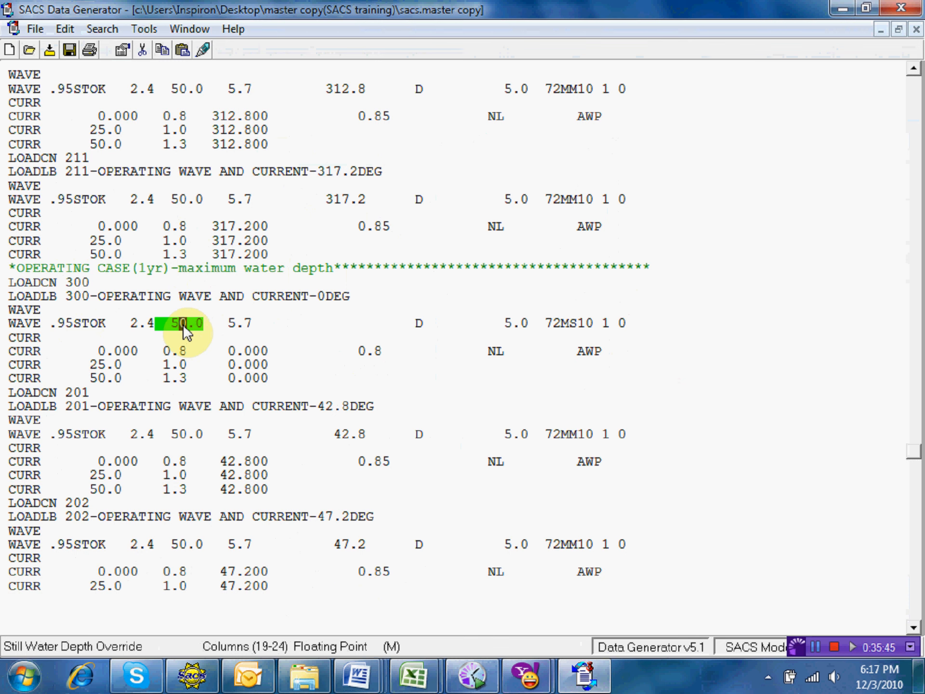
pyautogui.write('3.3')
pyautogui.press('Down')
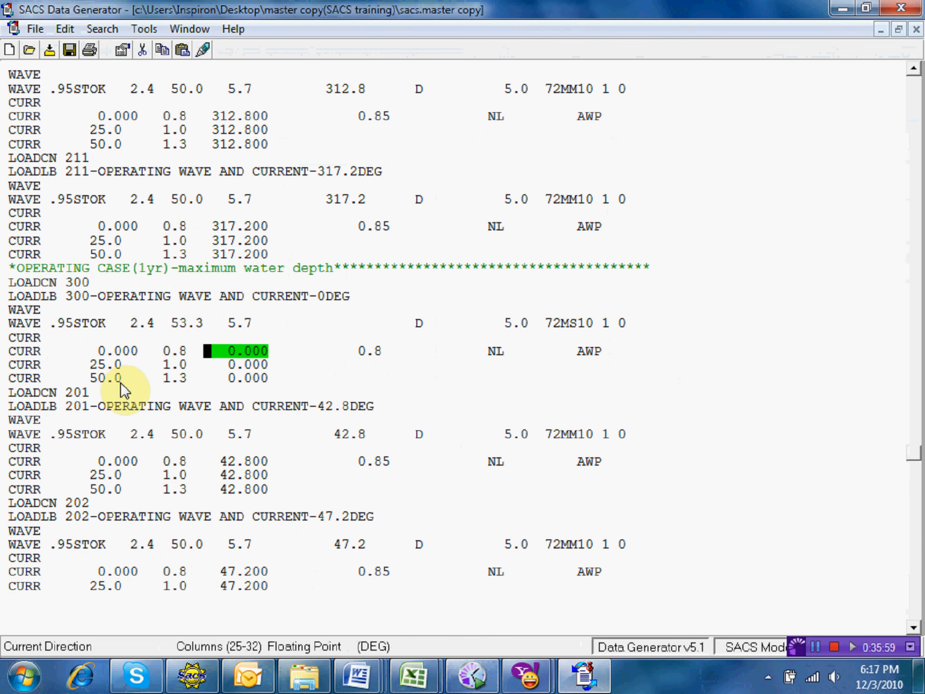
pyautogui.click(99, 365)
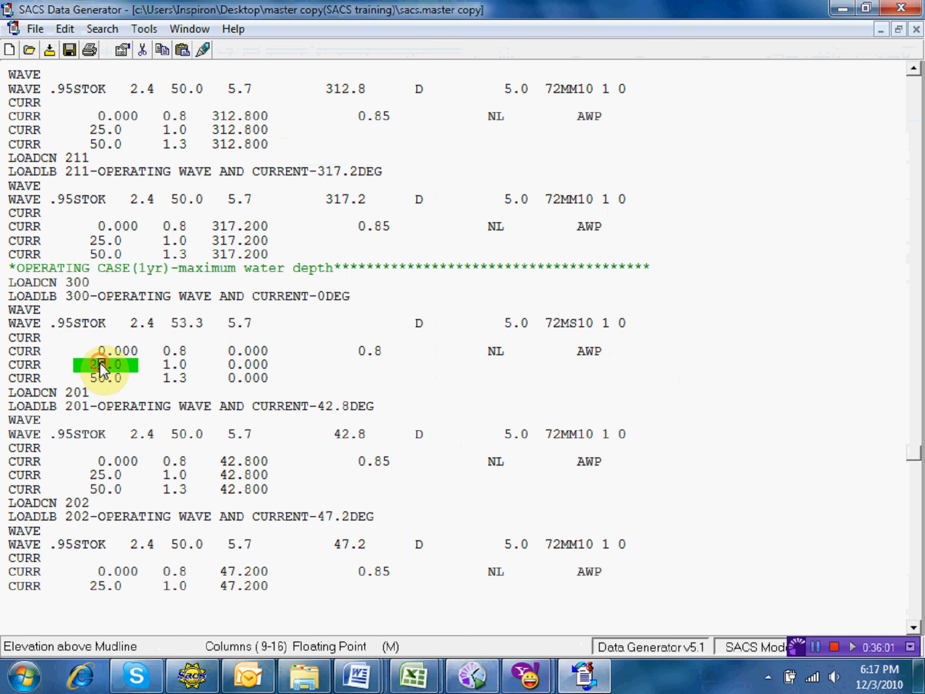
pyautogui.write('6.65')
pyautogui.click(102, 377)
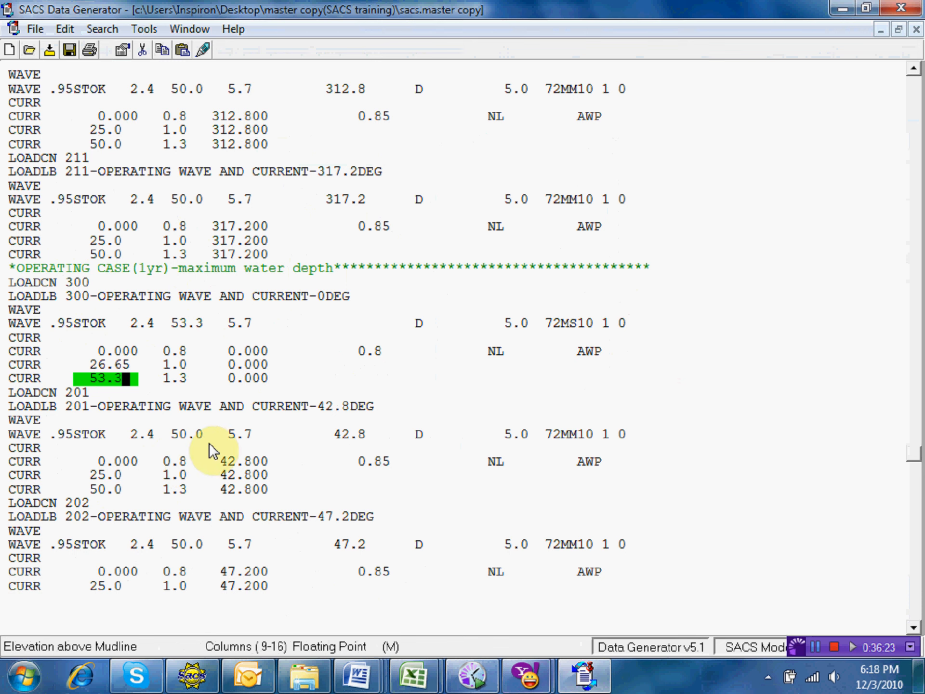
# For load condition 201 in the maximum depth block, set the water depth to 53.3 and the current elevations to 26.65 and 53.3
pyautogui.click(185, 434)
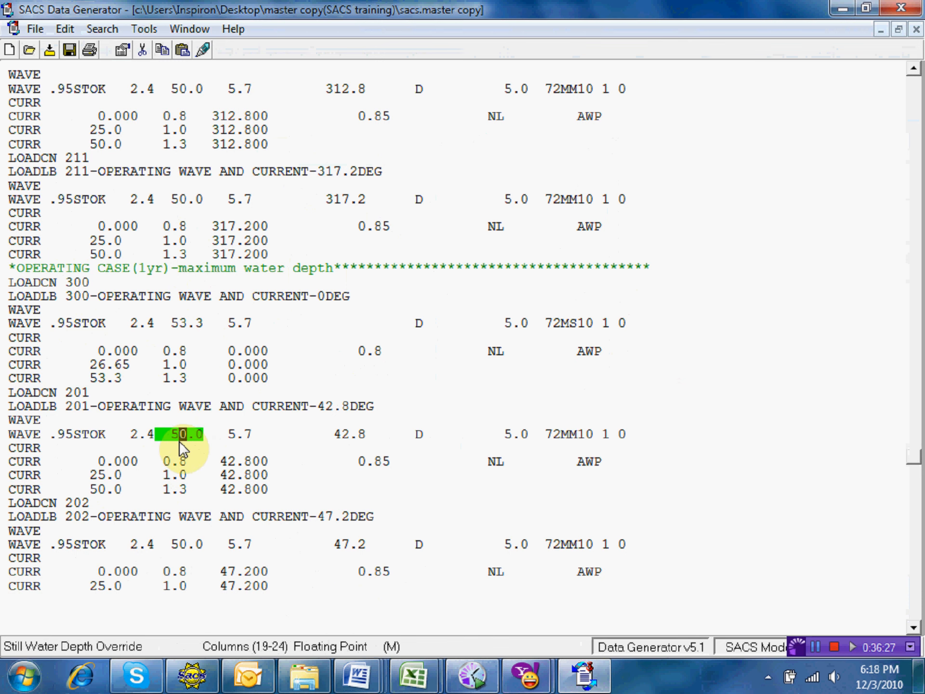
pyautogui.write('3.')
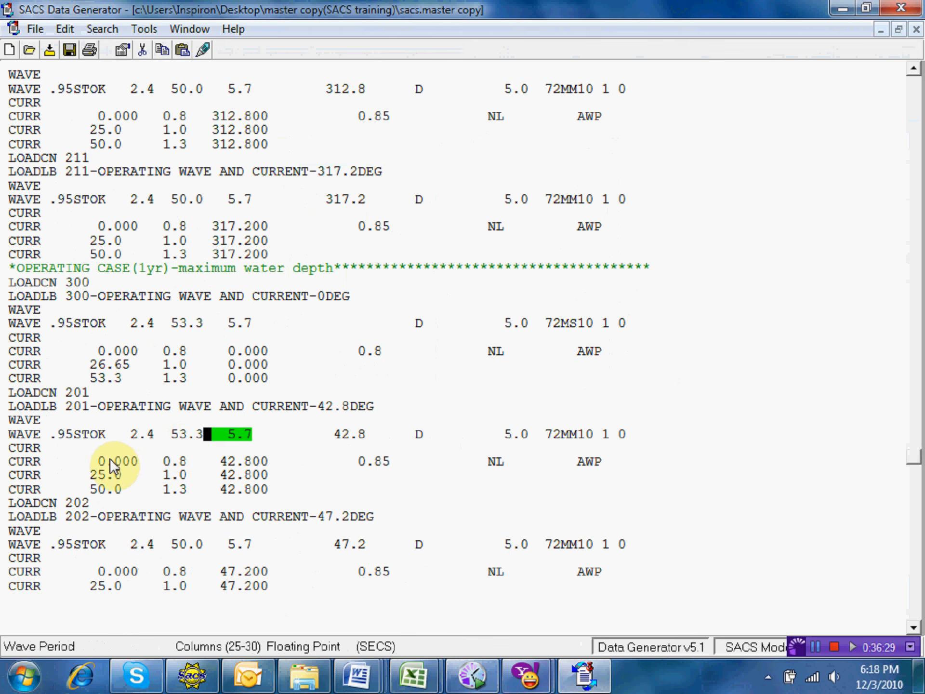
pyautogui.click(102, 470)
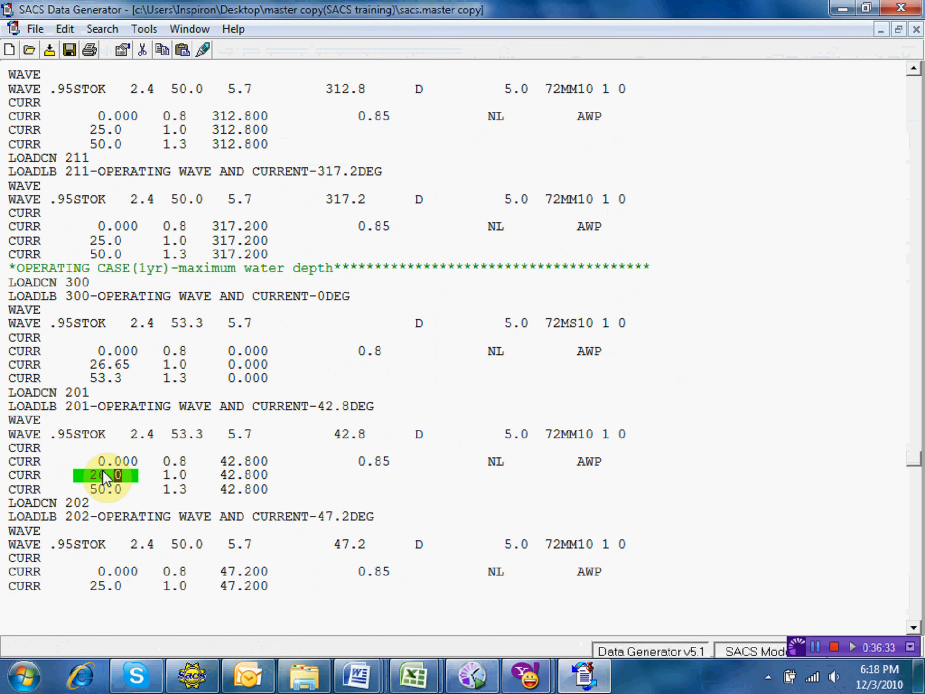
pyautogui.write('6.65')
pyautogui.click(103, 488)
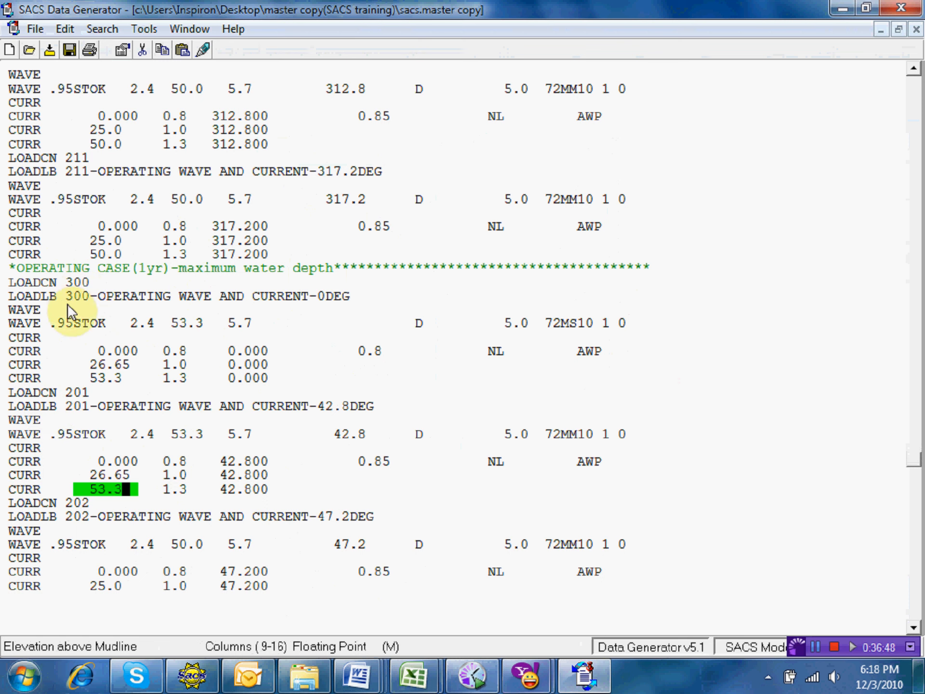
# Renumber load conditions 201 and 202 of the maximum water depth block as 301 and 302 in their LOADCN and LOADLB lines
pyautogui.click(71, 390)
pyautogui.write('3')
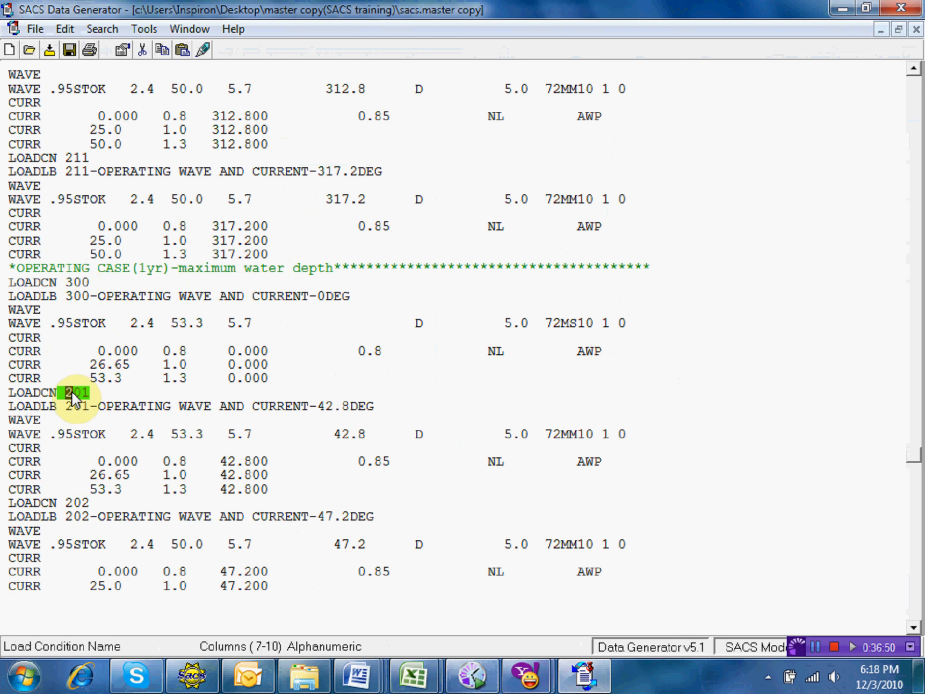
pyautogui.click(68, 403)
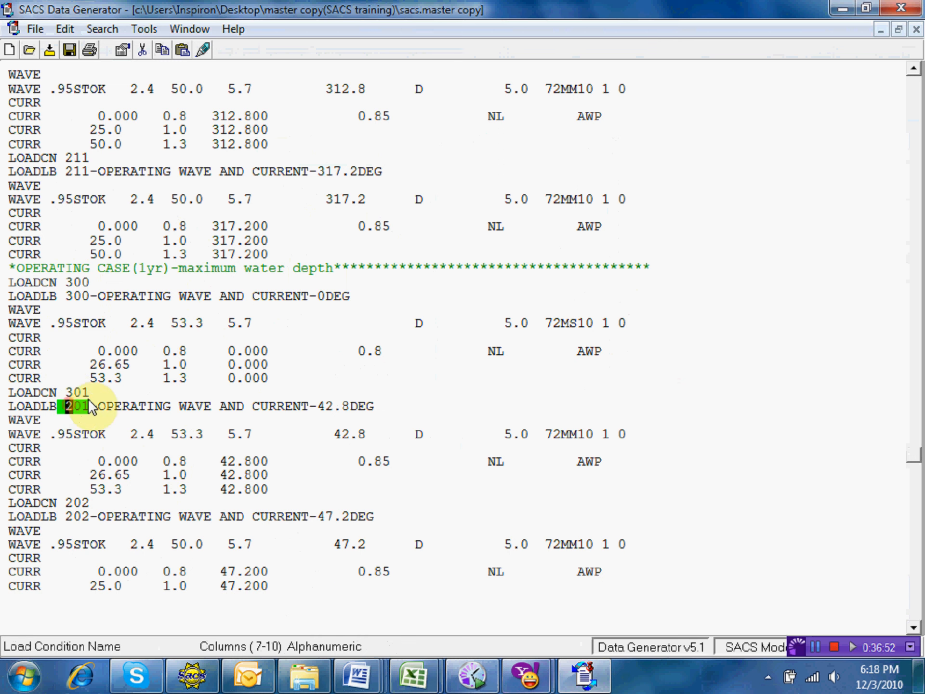
pyautogui.write('3')
pyautogui.click(67, 504)
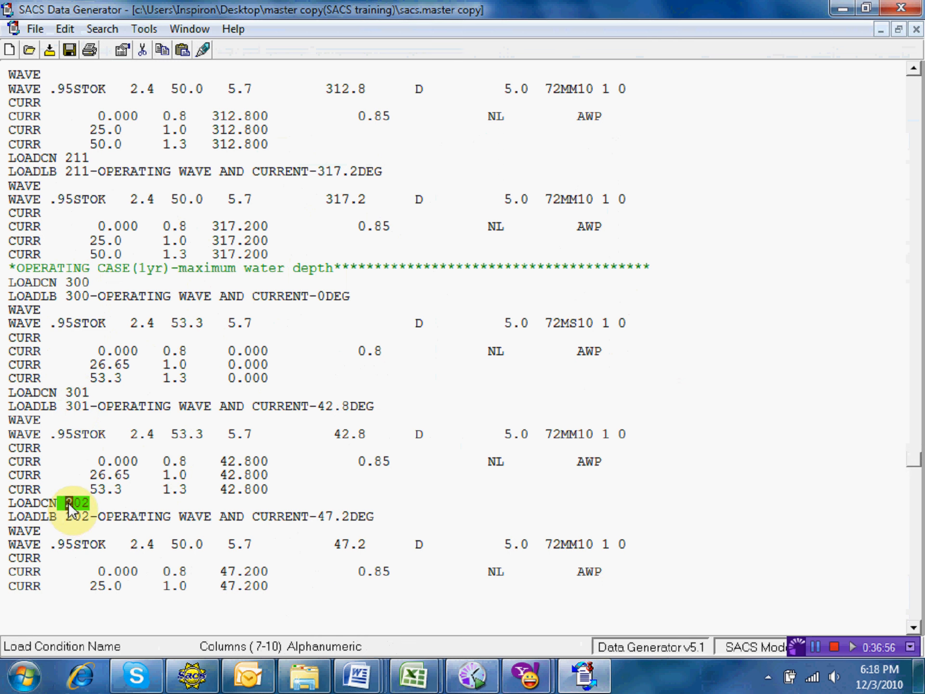
pyautogui.write('3')
pyautogui.click(71, 515)
pyautogui.write('3')
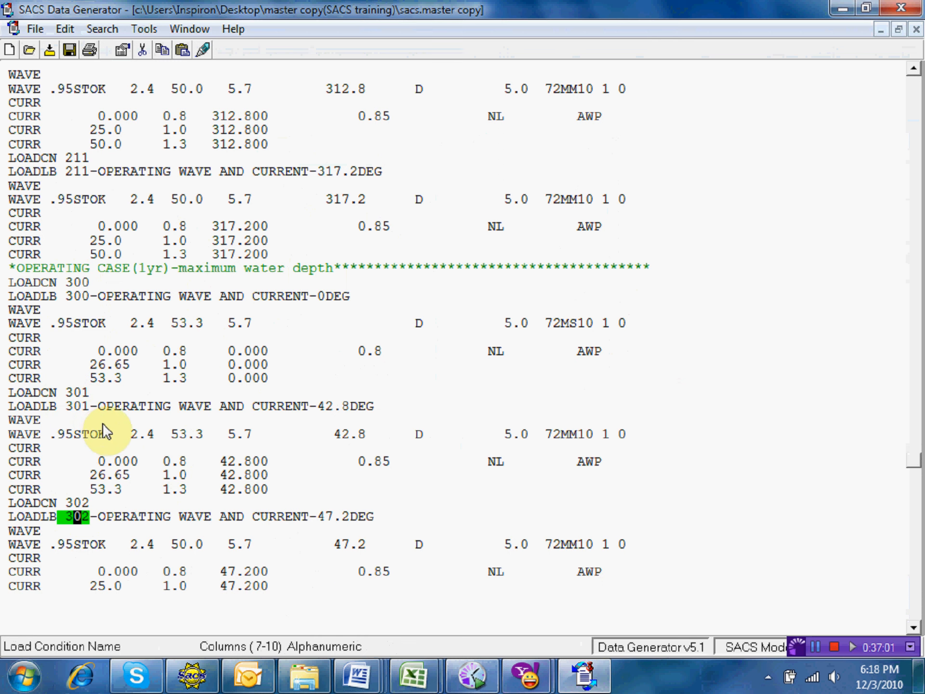
# Set the still water depth override to 53.3 in the WAVE line of load condition 302
pyautogui.press('Down')
pyautogui.press('Down')
pyautogui.press('Down')
pyautogui.press('Down')
pyautogui.press('Down')
pyautogui.press('Down')
pyautogui.press('Down')
pyautogui.press('Down')
pyautogui.press('Down')
pyautogui.press('Down')
pyautogui.press('Down')
pyautogui.press('Down')
pyautogui.press('Down')
pyautogui.press('Down')
pyautogui.press('Down')
pyautogui.press('Down')
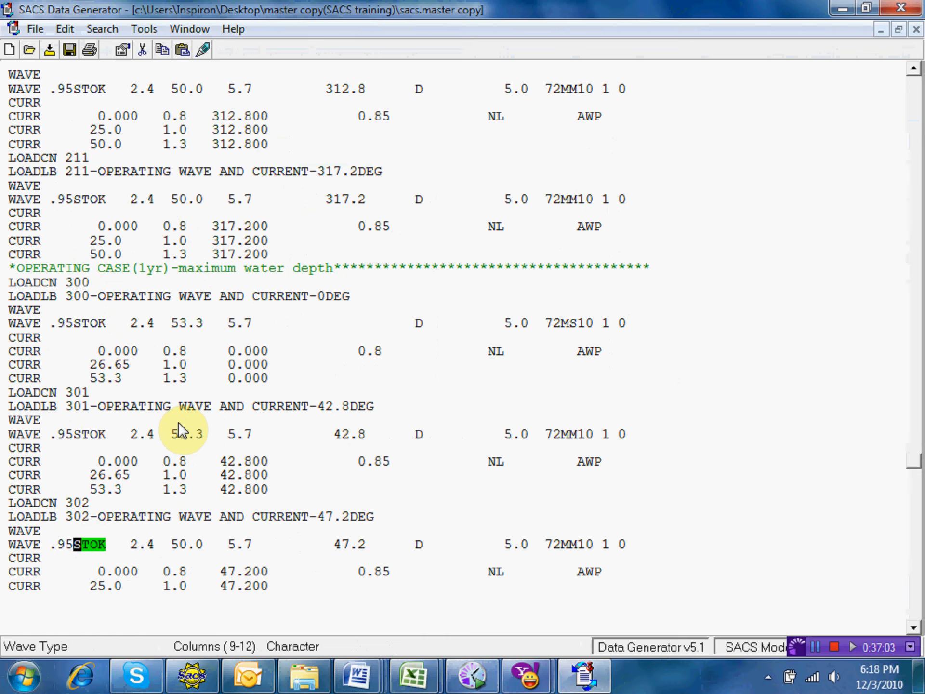
pyautogui.press('Down')
pyautogui.press('Down')
pyautogui.press('Down')
pyautogui.press('Down')
pyautogui.press('Down')
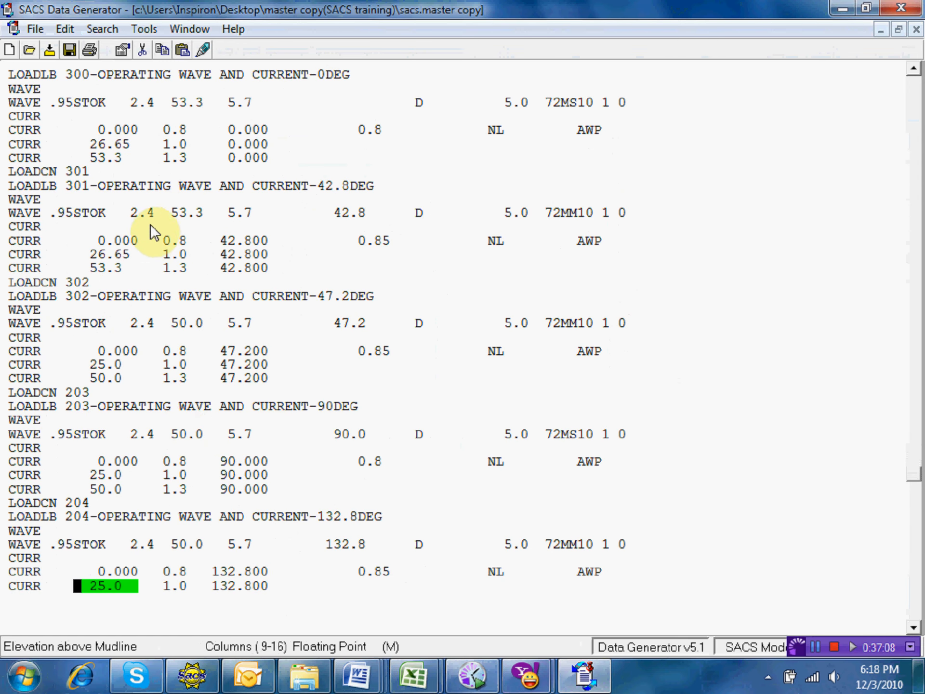
pyautogui.click(183, 322)
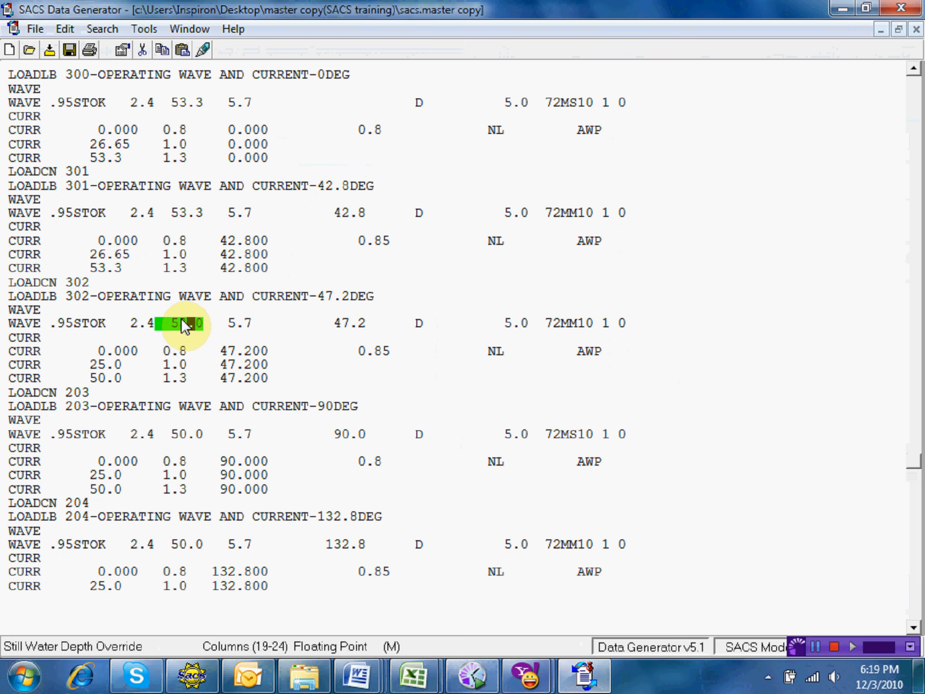
pyautogui.write('3.3')
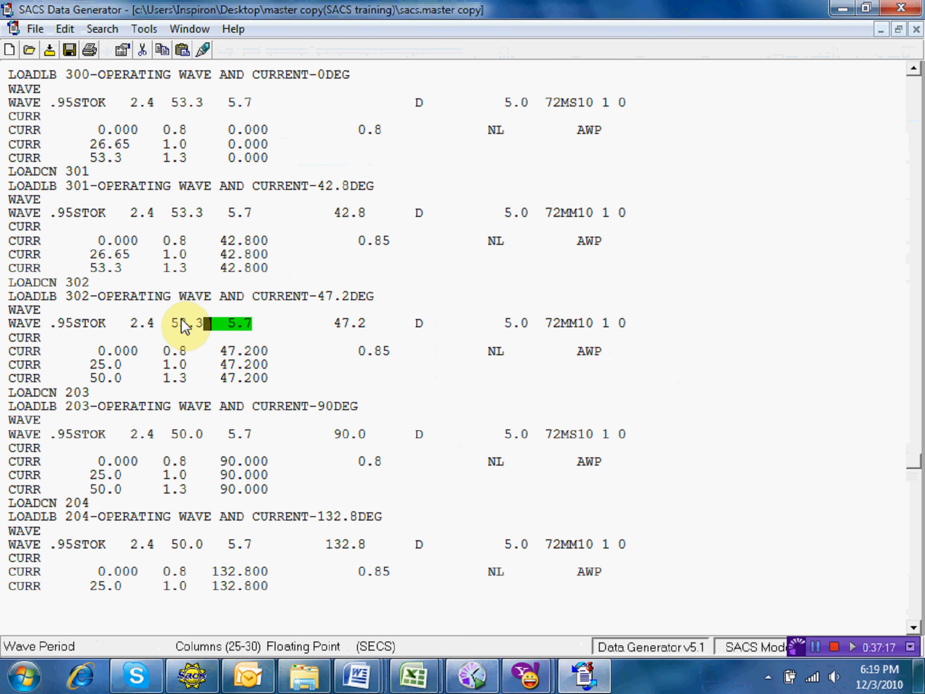
# Set the second and third current elevations of load condition 302 to 26.65 and 53.3
pyautogui.press('Down')
pyautogui.press('Down')
pyautogui.press('Down')
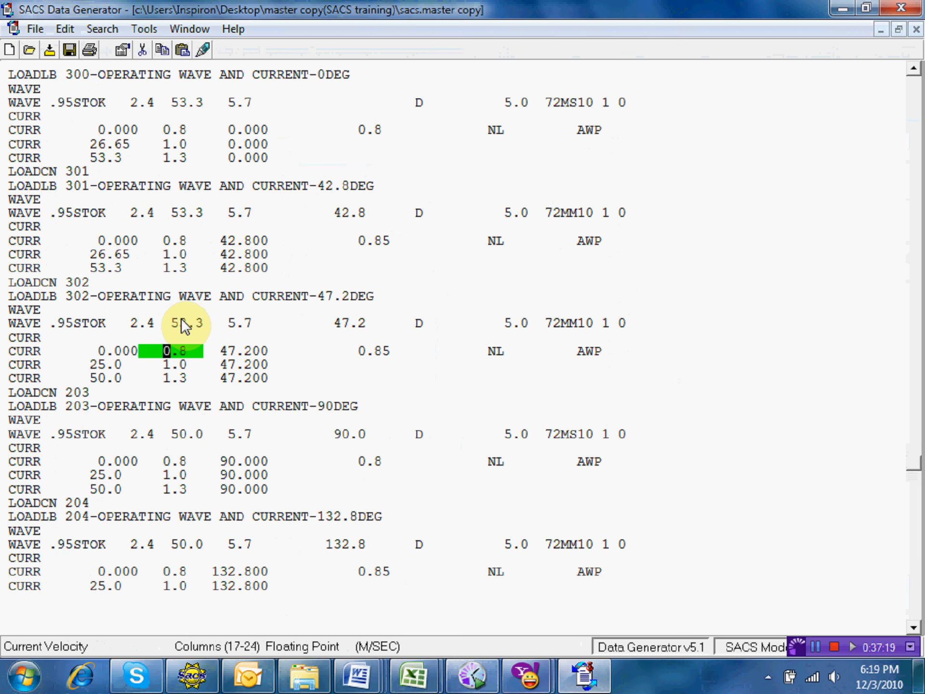
pyautogui.press('Left')
pyautogui.press('Left')
pyautogui.press('Left')
pyautogui.press('Left')
pyautogui.press('Left')
pyautogui.press('Left')
pyautogui.press('Left')
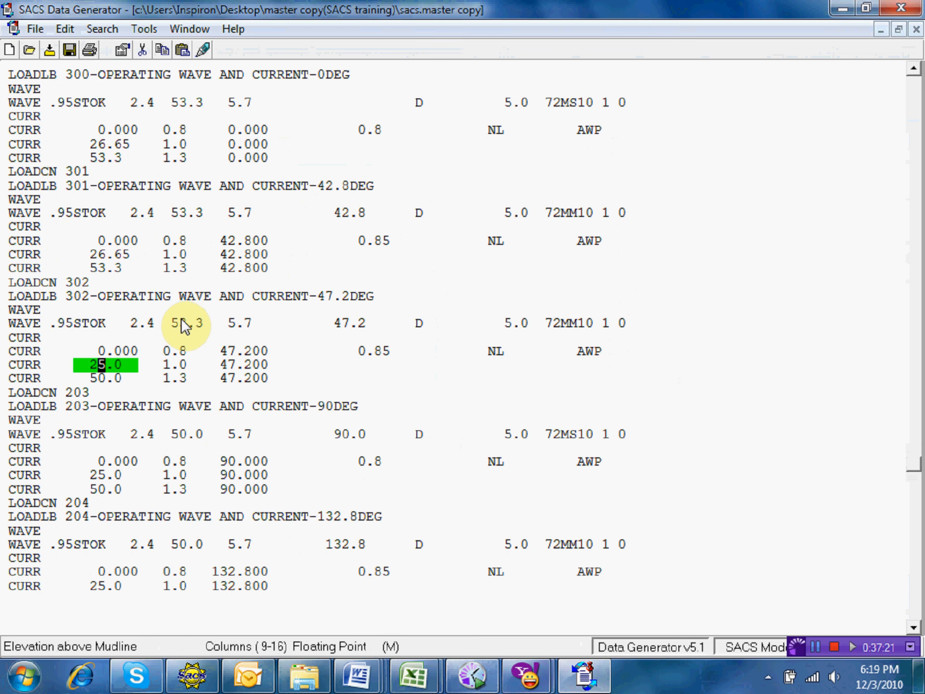
pyautogui.write('6.65')
pyautogui.press('Down')
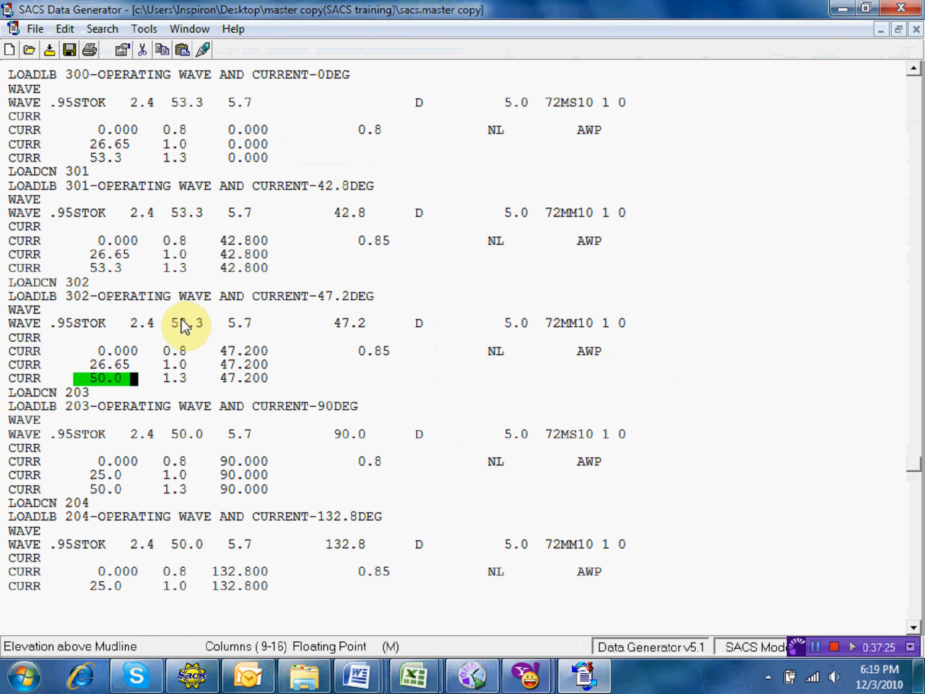
pyautogui.press('Left')
pyautogui.press('Left')
pyautogui.press('Left')
pyautogui.press('Left')
pyautogui.write('3')
pyautogui.press('Right')
pyautogui.write('3')
# Renumber load condition 203 of the maximum water depth block as 303 in both its LOADCN and LOADLB lines
pyautogui.press('Down')
pyautogui.press('Down')
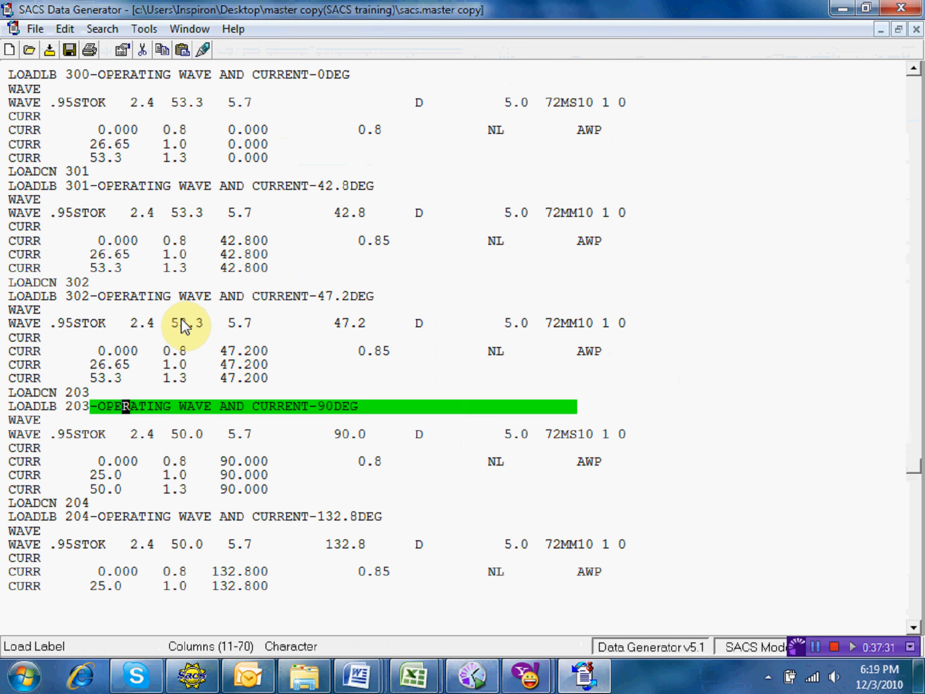
pyautogui.press('Up')
pyautogui.press('Left')
pyautogui.press('Left')
pyautogui.press('Left')
pyautogui.press('Left')
pyautogui.press('Left')
pyautogui.press('Left')
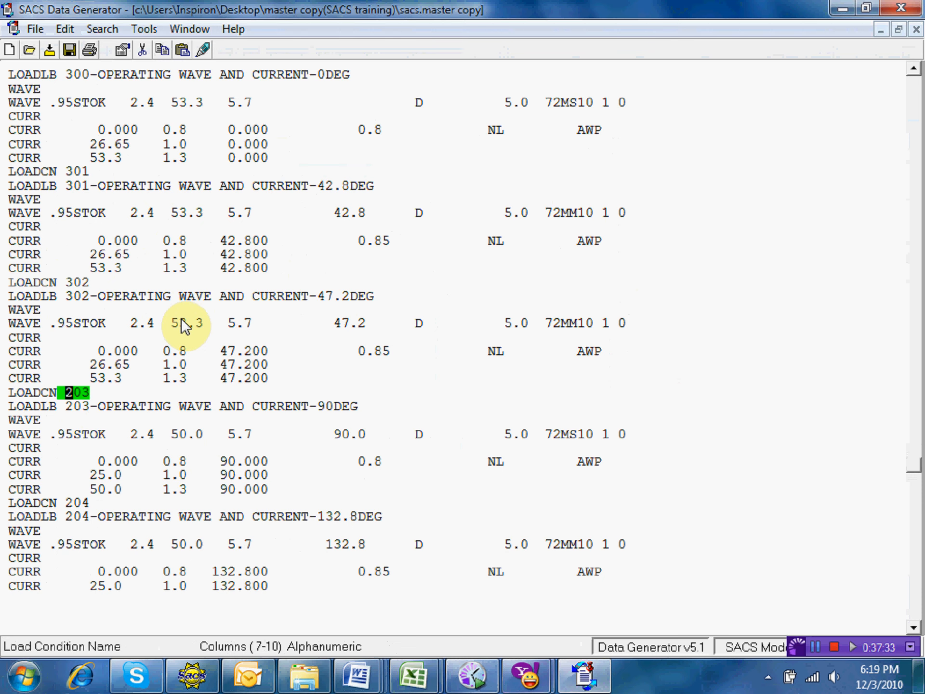
pyautogui.write('3')
pyautogui.press('Down')
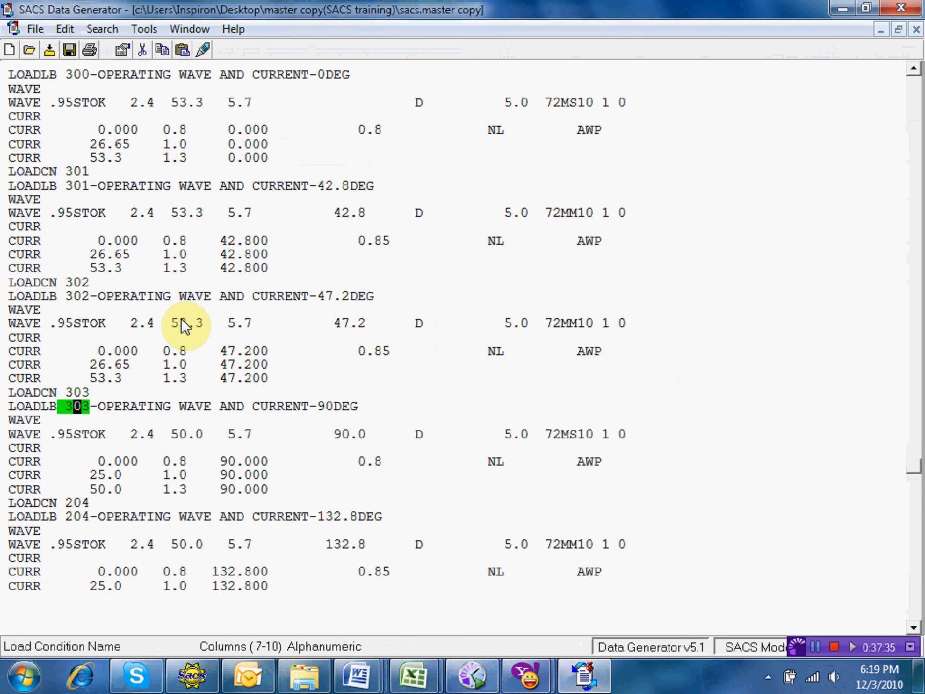
# Set the still water depth override to 53.3 in the WAVE line of load condition 303
pyautogui.press('Down')
pyautogui.press('Down')
pyautogui.press('Right')
pyautogui.press('Right')
pyautogui.press('Right')
pyautogui.press('Right')
pyautogui.press('Right')
pyautogui.press('Right')
pyautogui.press('Right')
pyautogui.press('Right')
pyautogui.press('Right')
pyautogui.press('Right')
pyautogui.press('Right')
pyautogui.press('Right')
pyautogui.press('Right')
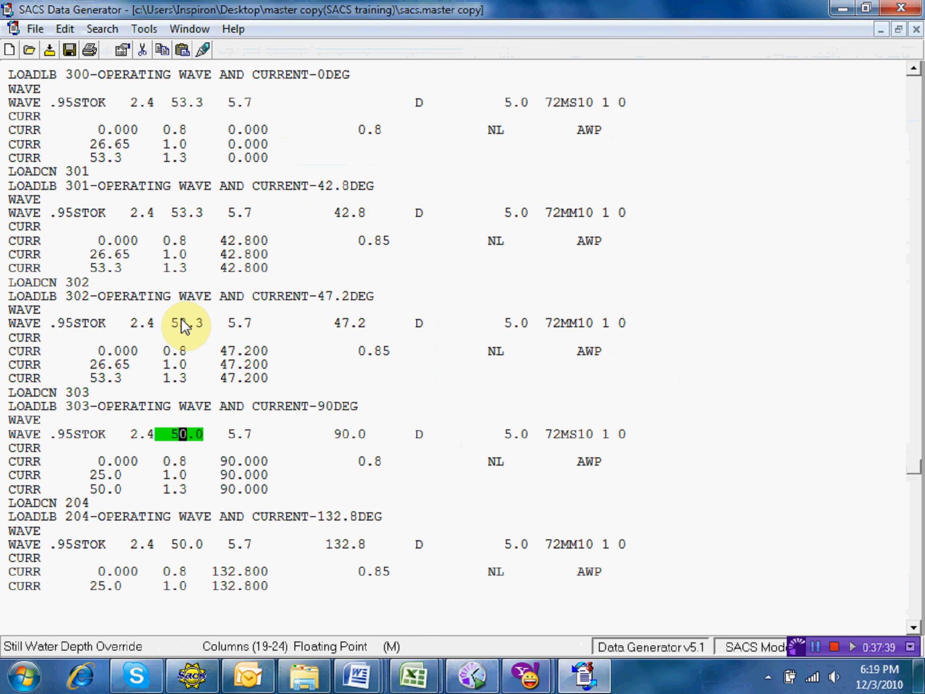
pyautogui.write('3.3')
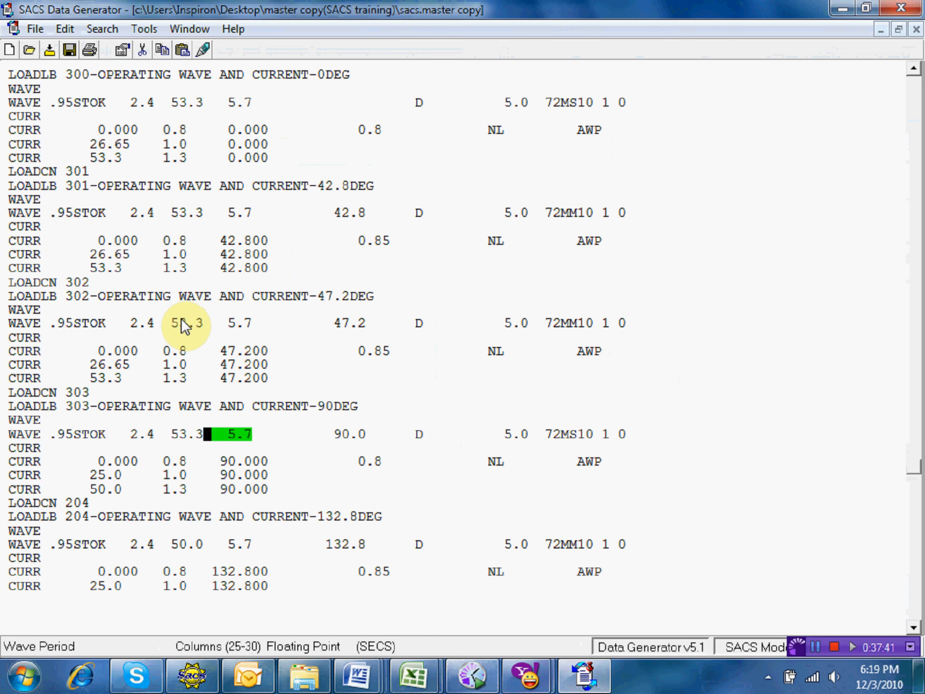
# Set the second and third current elevations of load condition 303 to 26.65 and 53.3, and save the file
pyautogui.press('Down')
pyautogui.press('Down')
pyautogui.press('Left')
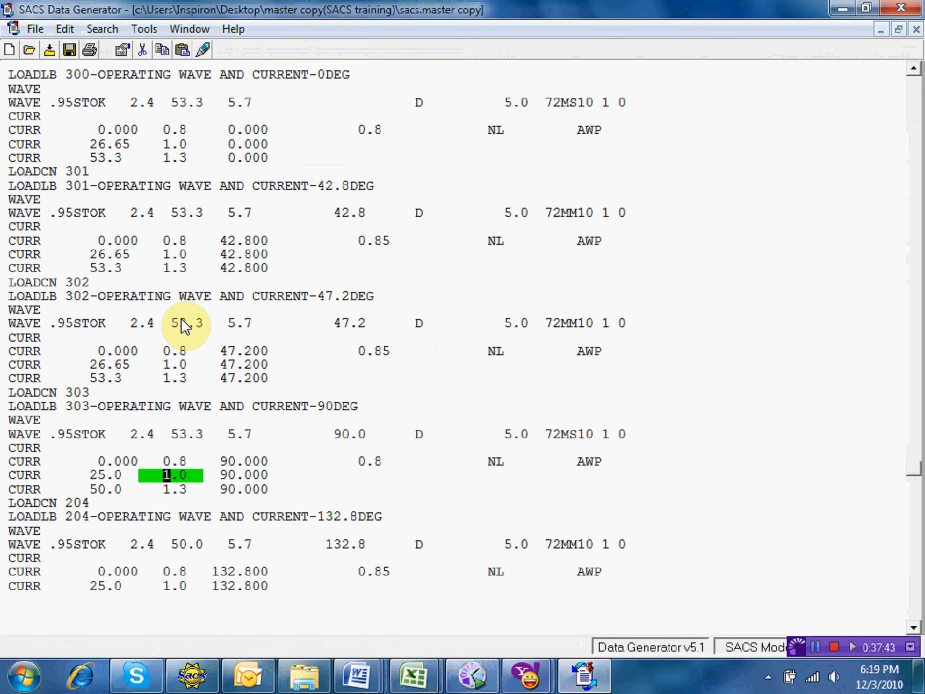
pyautogui.press('Left')
pyautogui.press('Left')
pyautogui.press('Left')
pyautogui.press('Left')
pyautogui.press('Left')
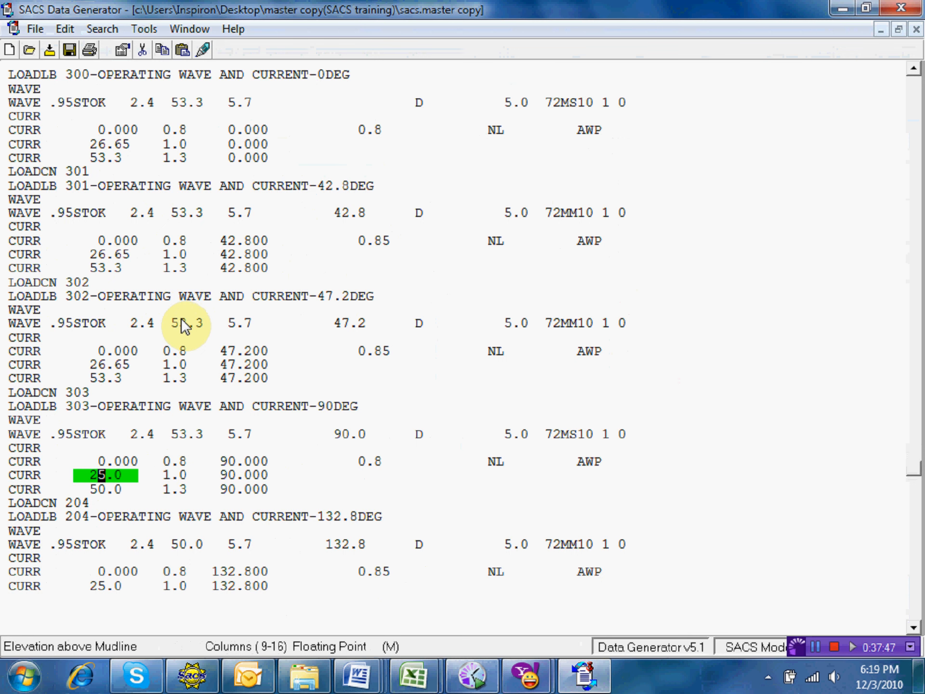
pyautogui.write('6.65')
pyautogui.press('Down')
pyautogui.press('Left')
pyautogui.press('Left')
pyautogui.press('Left')
pyautogui.write('3')
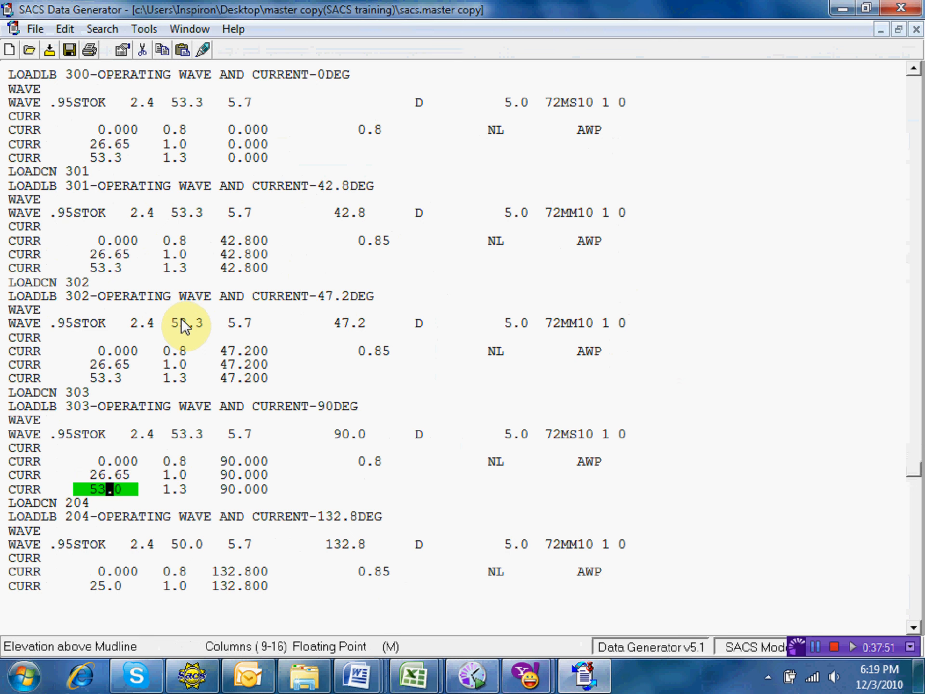
pyautogui.write('.3')
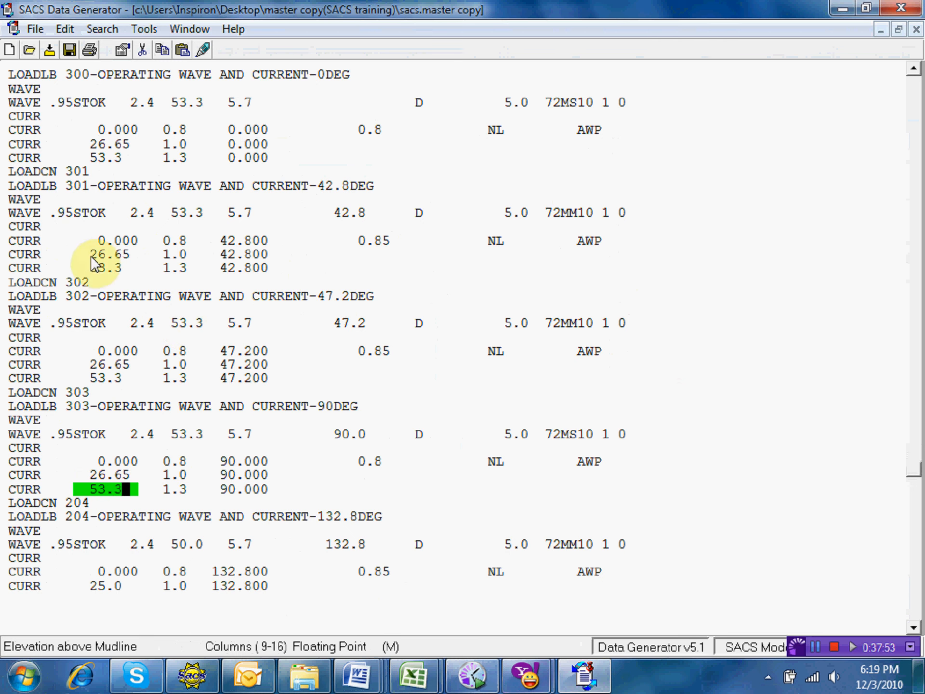
pyautogui.click(71, 50)
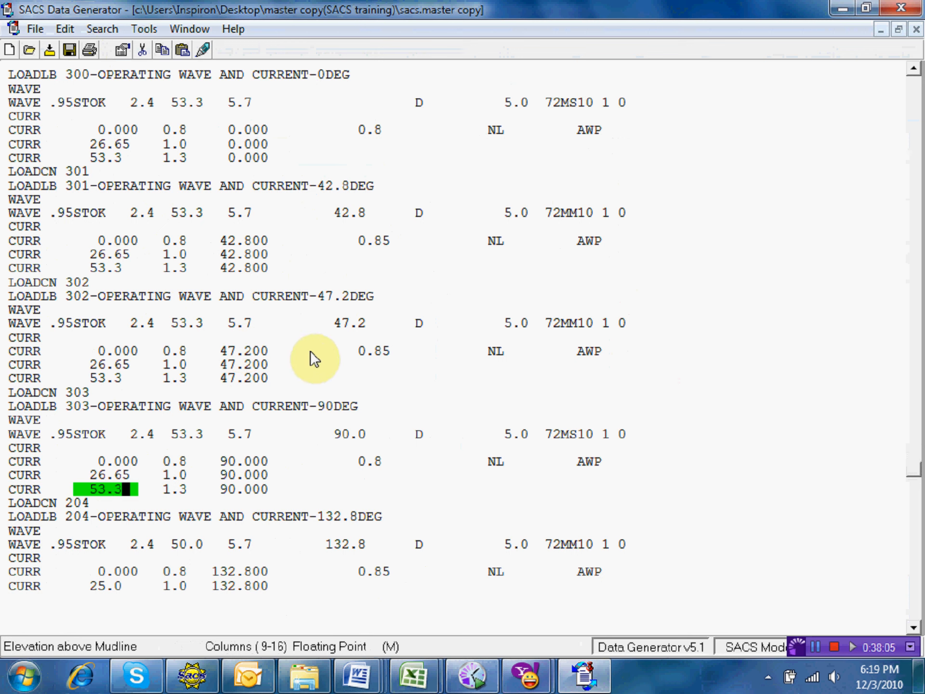
# Renumber load condition 204 of the maximum water depth block as 304 in both its LOADCN and LOADLB lines
pyautogui.press('Down')
pyautogui.press('Down')
pyautogui.press('Up')
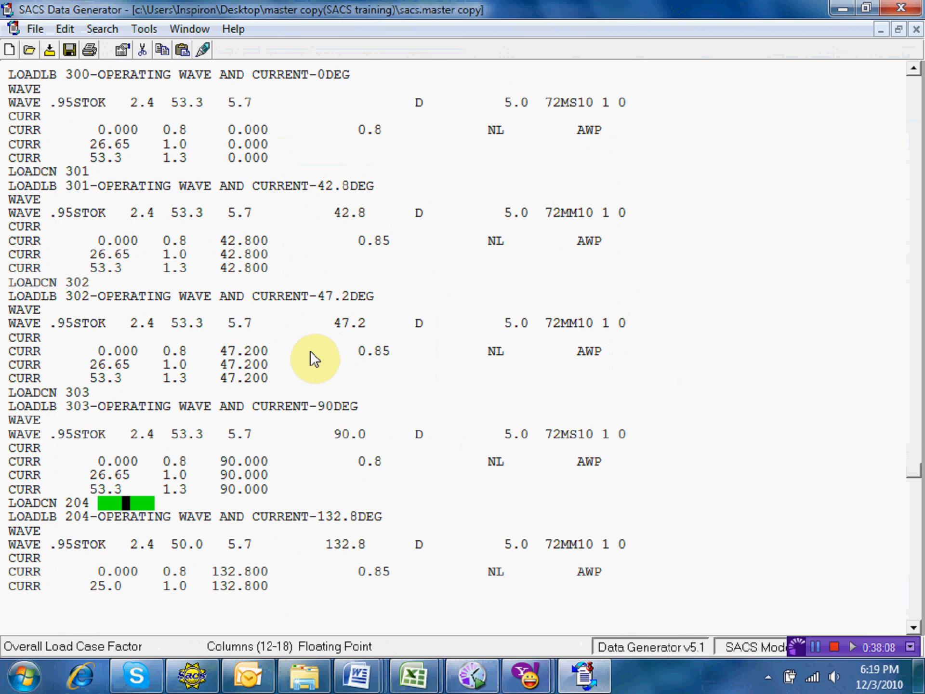
pyautogui.press('Left')
pyautogui.press('Left')
pyautogui.press('Left')
pyautogui.press('Left')
pyautogui.press('Left')
pyautogui.press('Left')
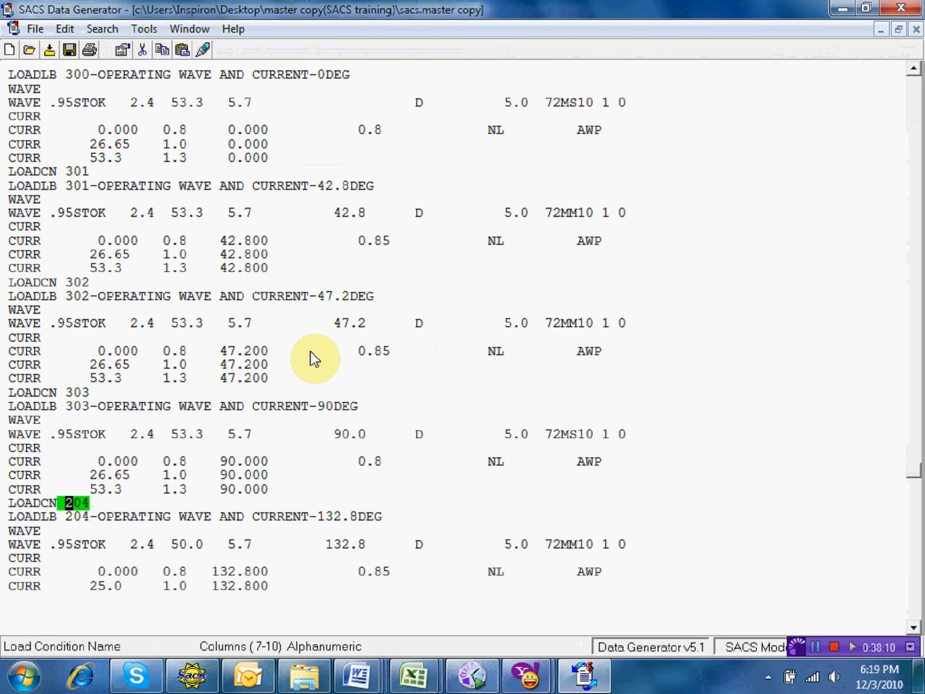
pyautogui.write('3')
pyautogui.press('Down')
pyautogui.write('3')
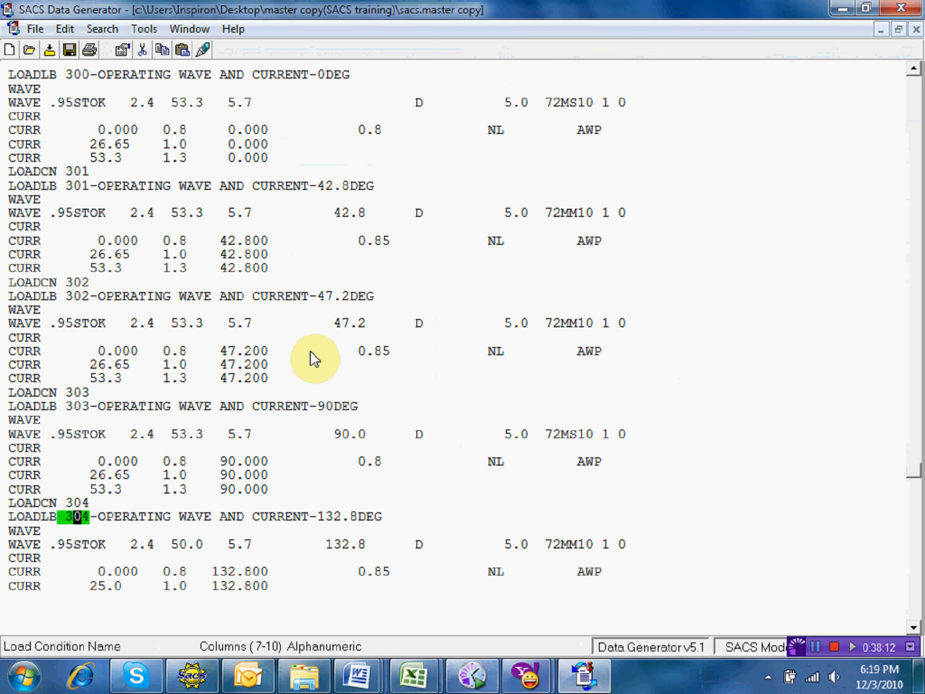
# Set the still water depth override to 53.3 in the WAVE line of load condition 304
pyautogui.press('Down')
pyautogui.press('Down')
pyautogui.press('Right')
pyautogui.press('Right')
pyautogui.press('Right')
pyautogui.press('Right')
pyautogui.press('Right')
pyautogui.press('Right')
pyautogui.press('Right')
pyautogui.press('Right')
pyautogui.press('Right')
pyautogui.press('Right')
pyautogui.press('Right')
pyautogui.press('Right')
pyautogui.press('Right')
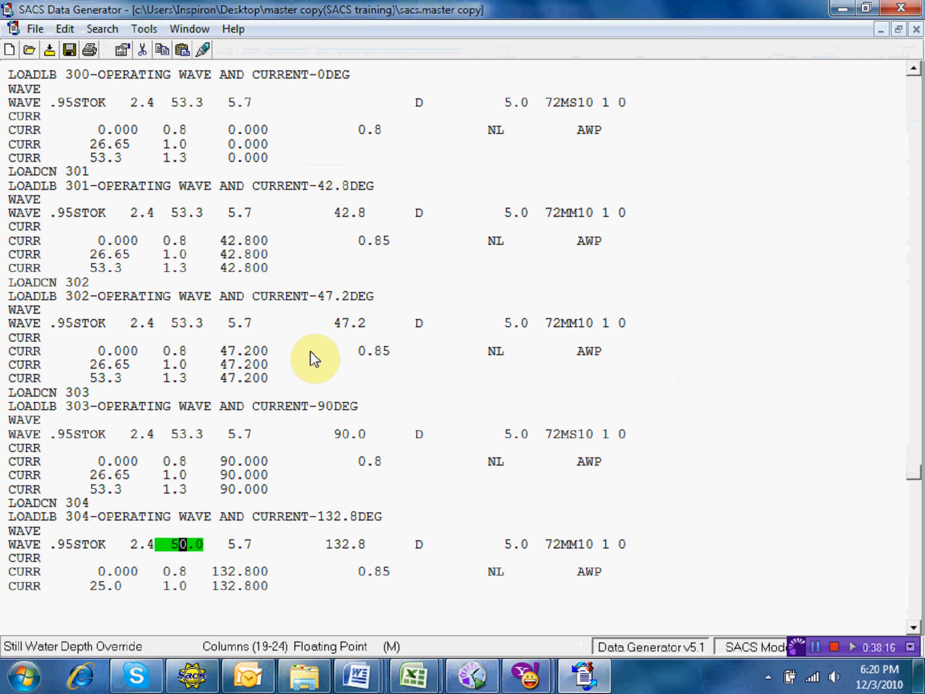
pyautogui.write('3.3')
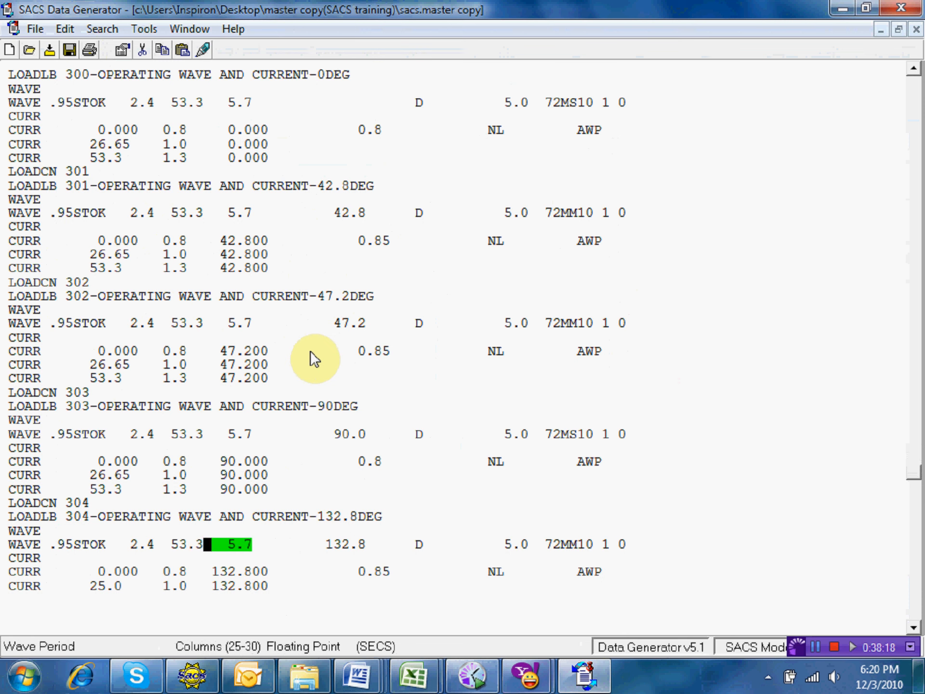
# Set the second and third current elevations of load condition 304 to 26.65 and 53.3, and save the file
pyautogui.press('Down')
pyautogui.press('Down')
pyautogui.press('Down')
pyautogui.press('Left')
pyautogui.press('Down')
pyautogui.press('Down')
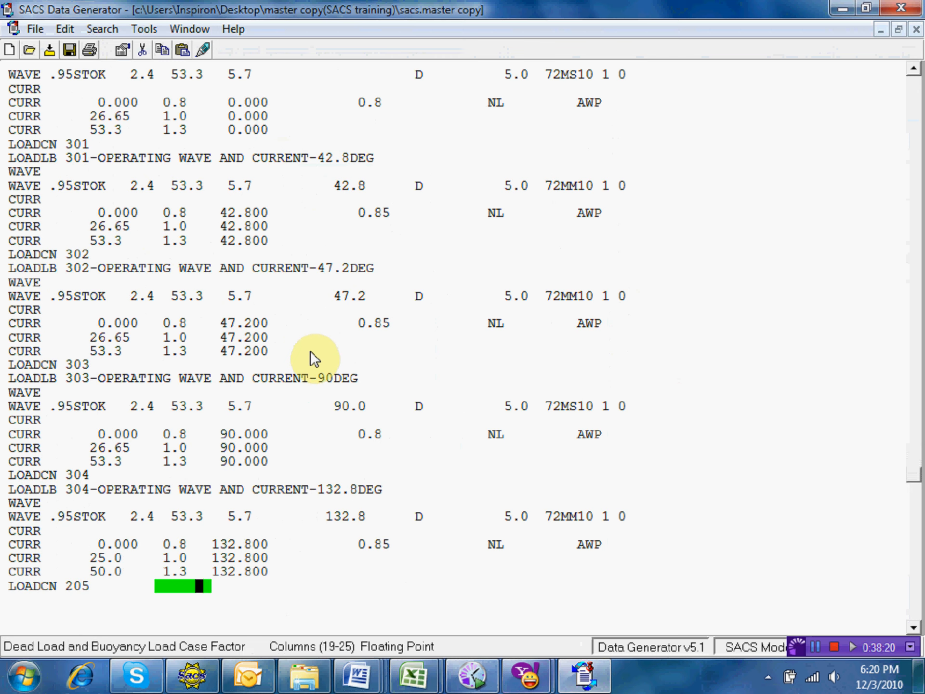
pyautogui.press('Up')
pyautogui.press('Up')
pyautogui.press('Left')
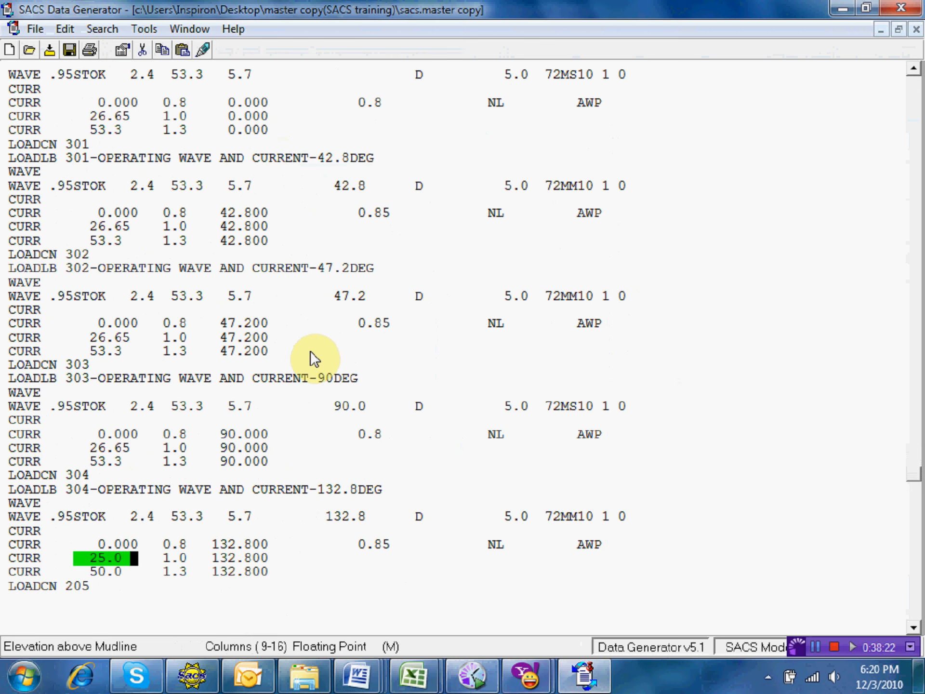
pyautogui.press('Left')
pyautogui.press('Left')
pyautogui.press('Left')
pyautogui.press('Left')
pyautogui.write('6.65')
pyautogui.press('Down')
pyautogui.press('Left')
pyautogui.press('Left')
pyautogui.press('Left')
pyautogui.press('Left')
pyautogui.press('Left')
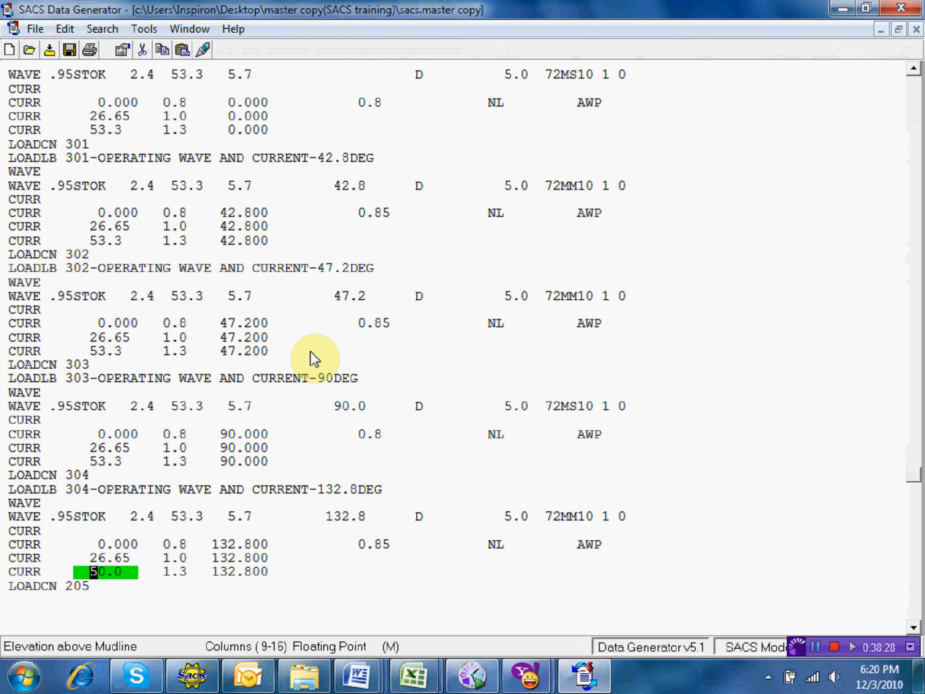
pyautogui.write('53.3')
pyautogui.click(70, 48)
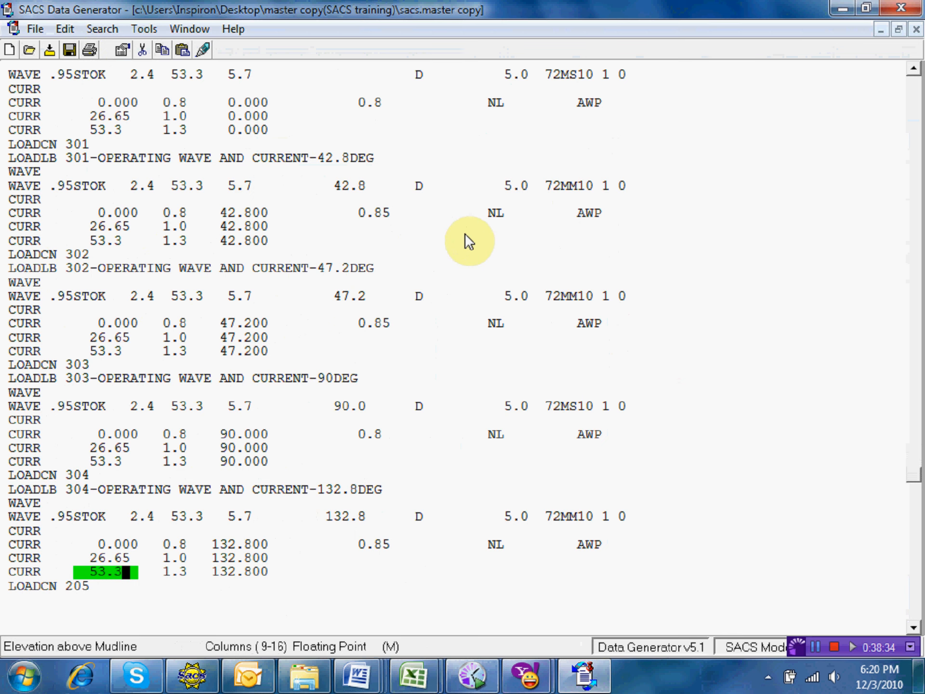
# Renumber load condition 205 of the maximum water depth block as 305 in both its LOADCN and LOADLB lines
pyautogui.press('Down')
pyautogui.press('Down')
pyautogui.press('Down')
pyautogui.press('Down')
pyautogui.press('Down')
pyautogui.press('Down')
pyautogui.press('Down')
pyautogui.press('Down')
pyautogui.press('Down')
pyautogui.press('Down')
pyautogui.press('Down')
pyautogui.press('Down')
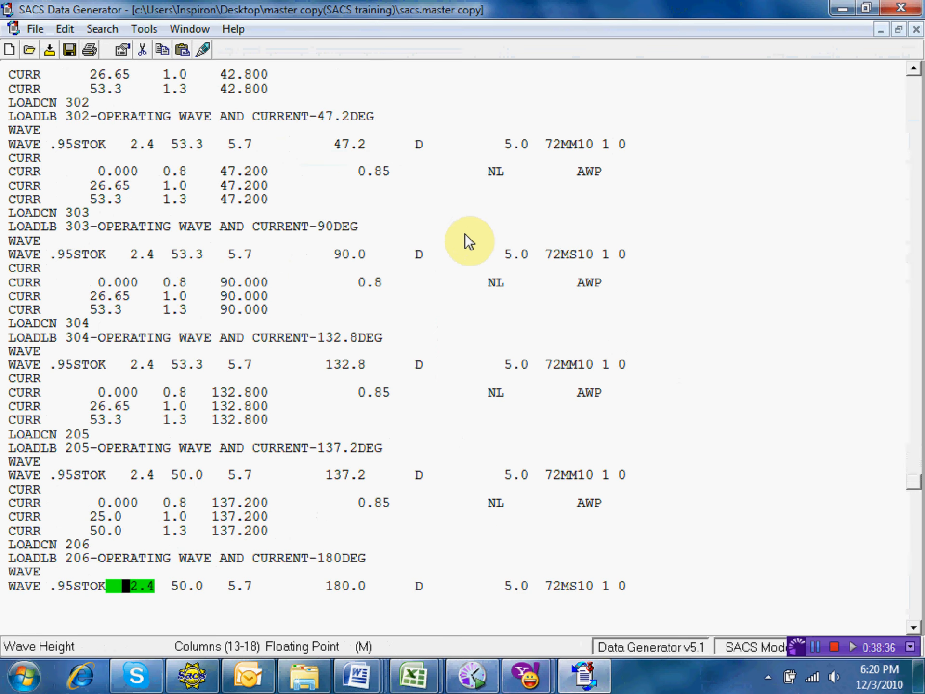
pyautogui.press('Down')
pyautogui.press('Down')
pyautogui.press('Down')
pyautogui.press('Down')
pyautogui.press('Down')
pyautogui.press('Down')
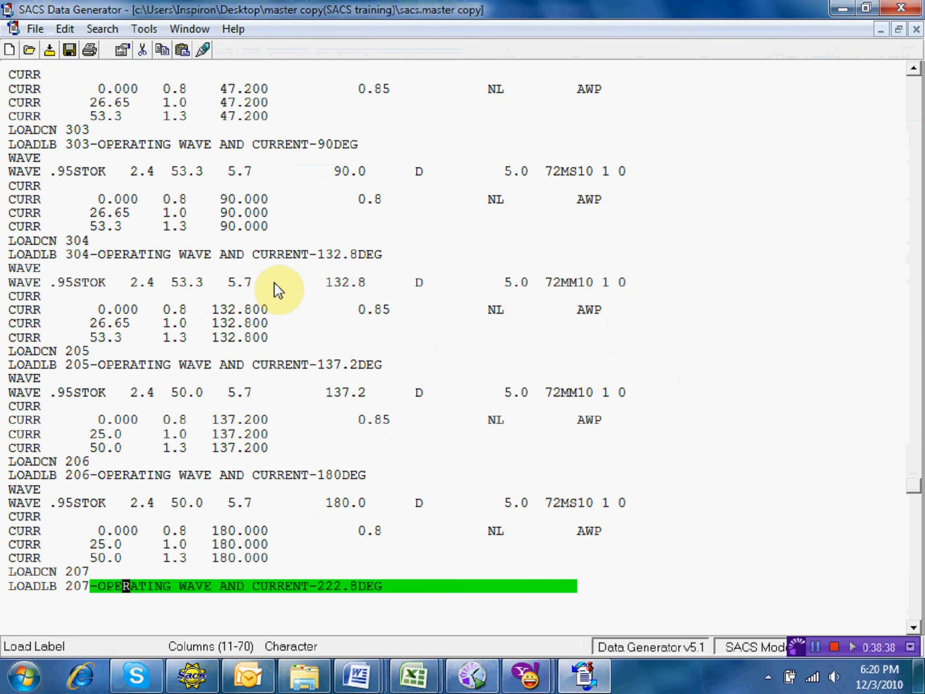
pyautogui.click(71, 349)
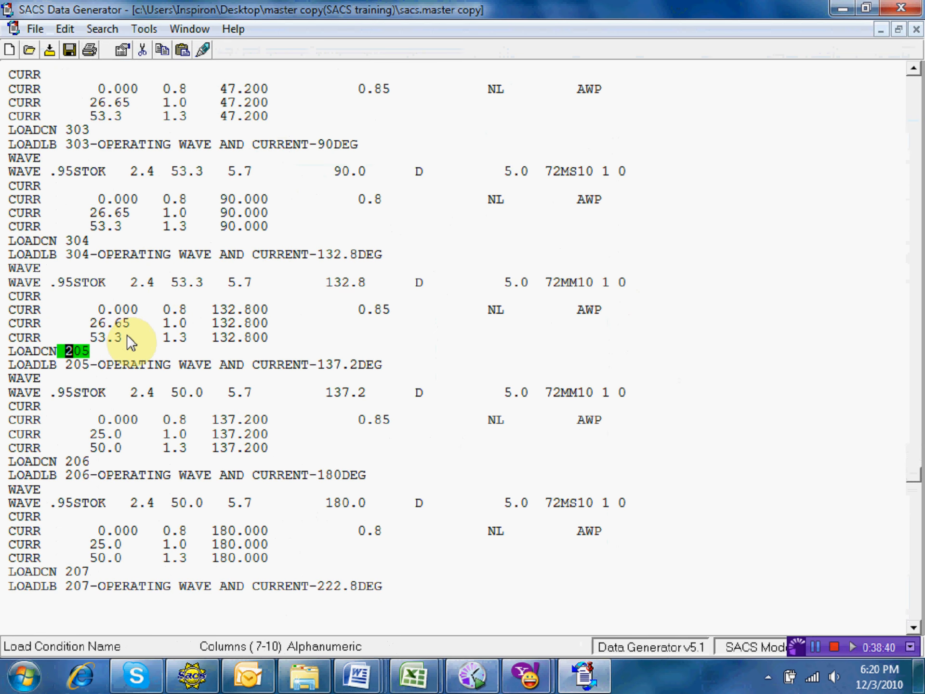
pyautogui.write('3')
pyautogui.press('Down')
pyautogui.write('3')
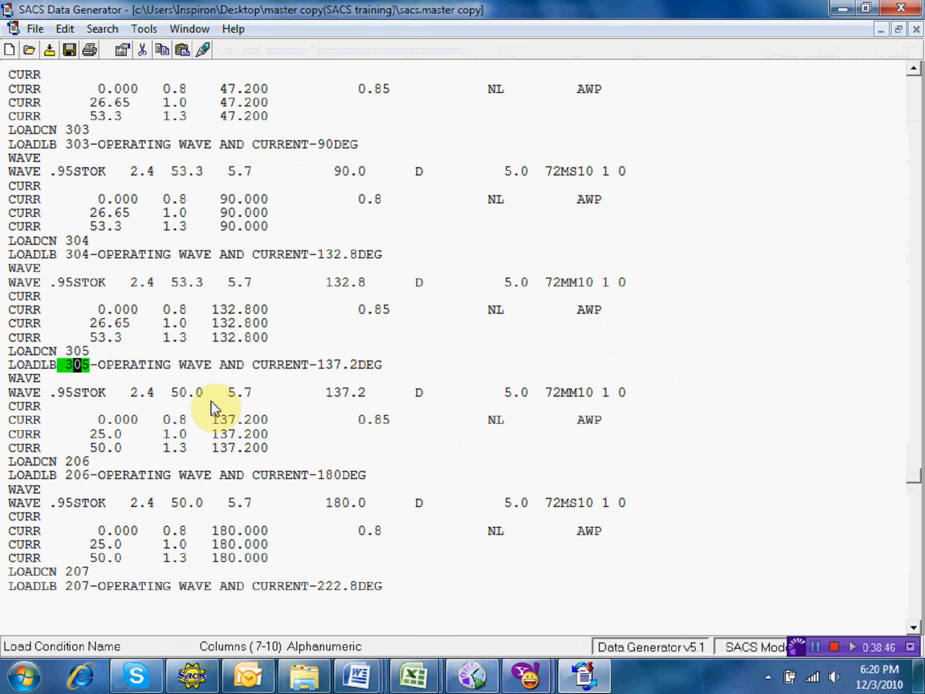
# Set the still water depth override to 53.3 in the WAVE line of load condition 305
pyautogui.click(191, 393)
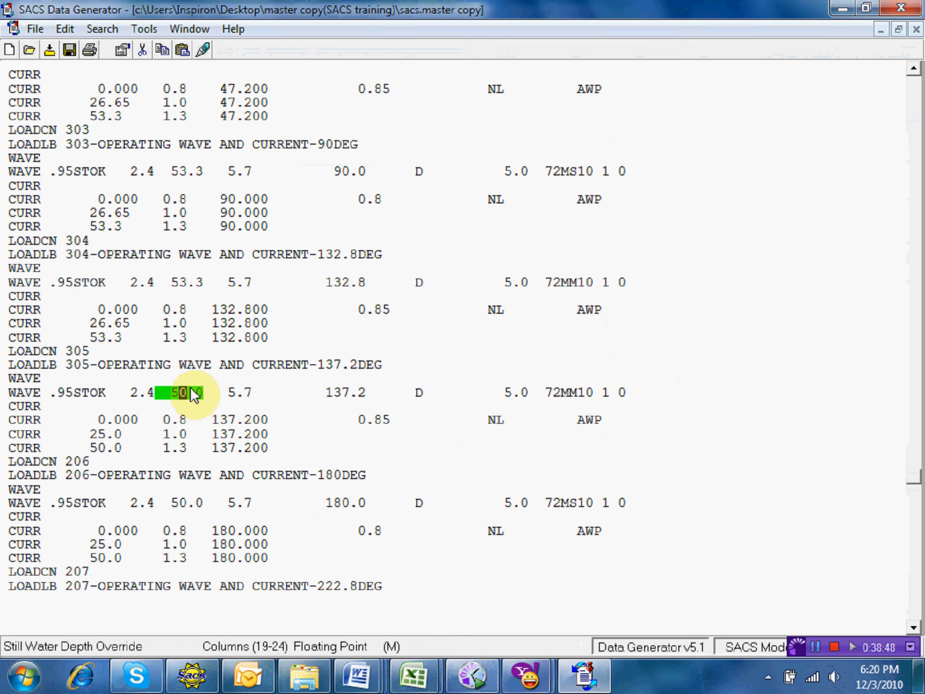
pyautogui.write('53.3')
pyautogui.press('Tab')
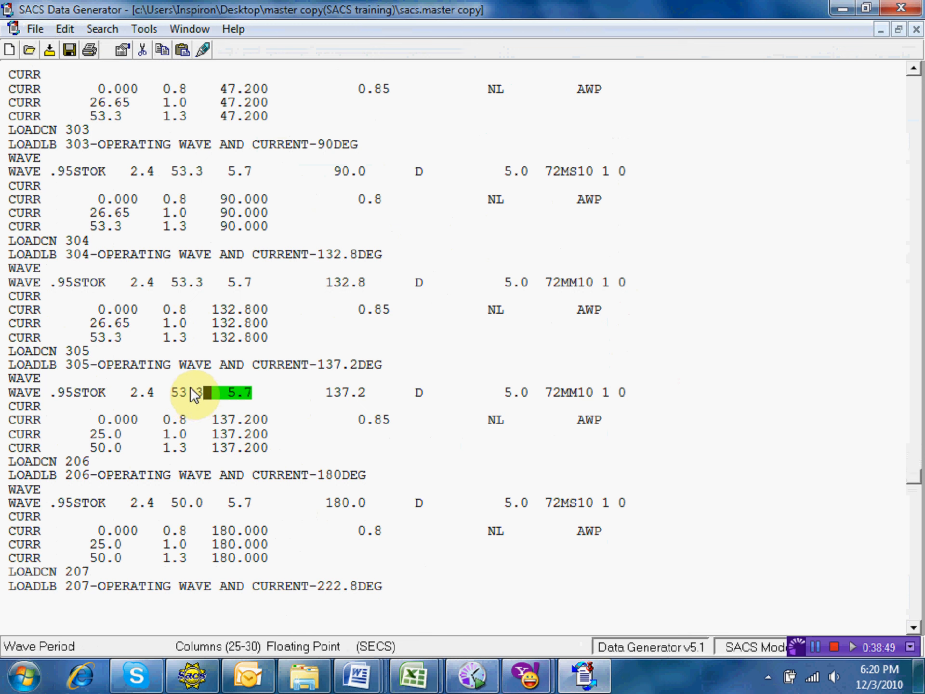
# Set the second and third current elevations of load condition 305 to 26.65 and 53.3
pyautogui.click(102, 433)
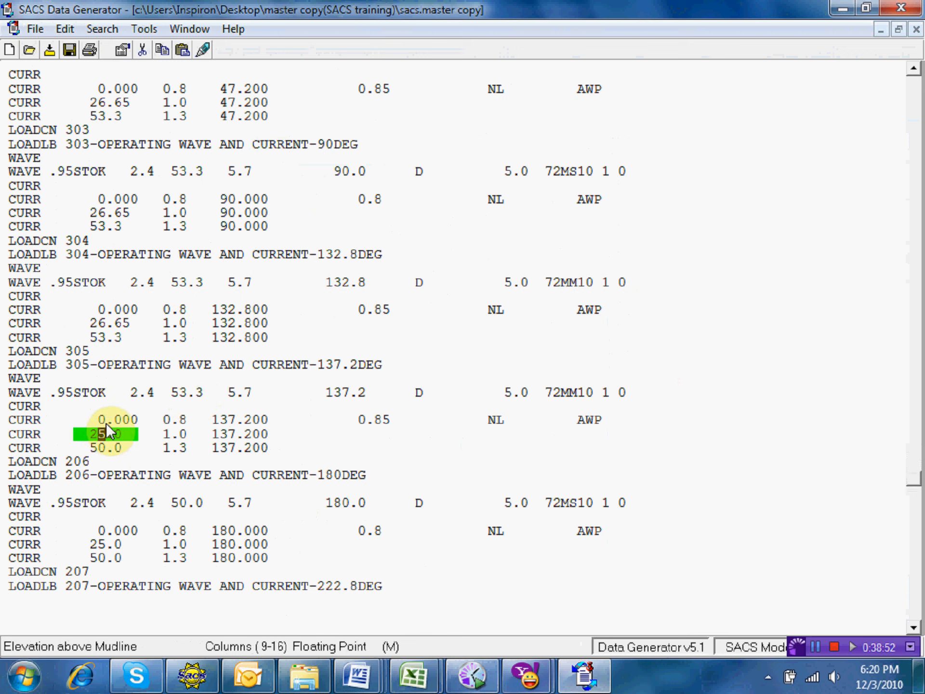
pyautogui.write('26.65')
pyautogui.click(104, 448)
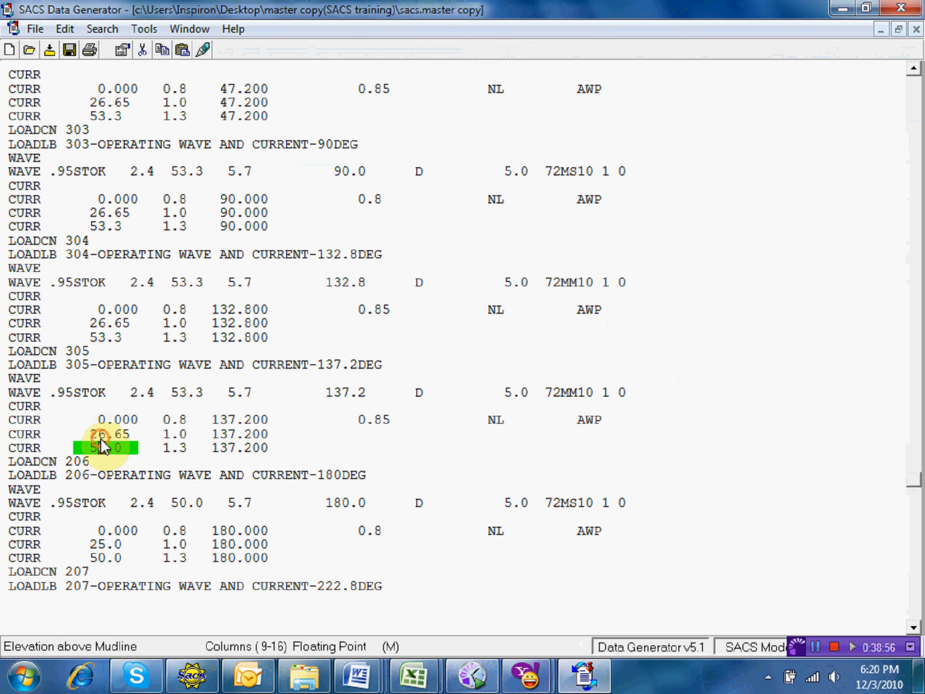
pyautogui.write('53.3')
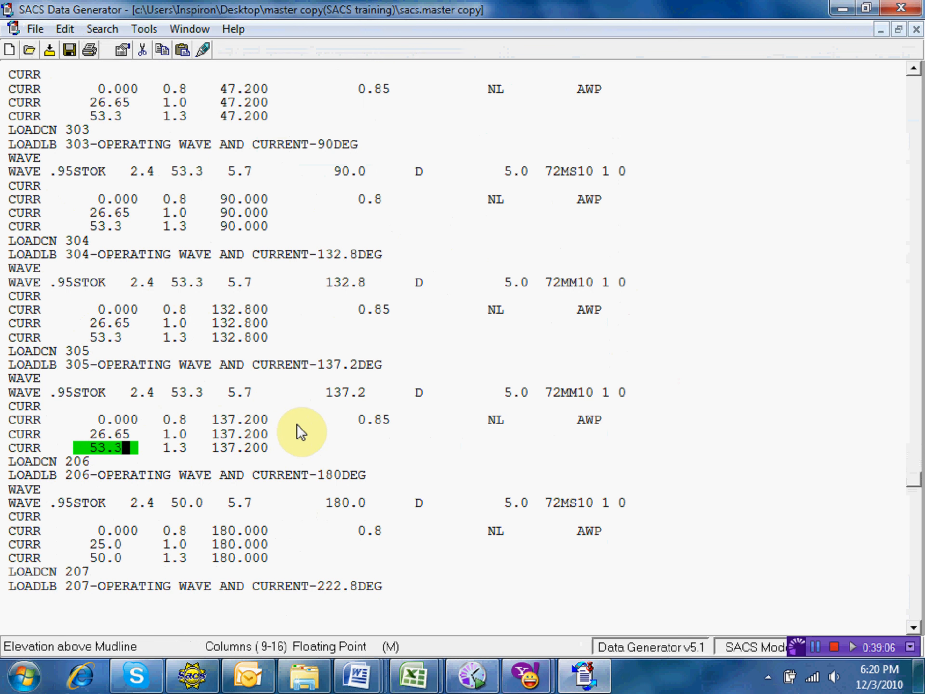
# Renumber load condition 206 of the maximum water depth block as 306 in both its LOADCN and LOADLB lines
pyautogui.press('Down')
pyautogui.press('Down')
pyautogui.press('Down')
pyautogui.press('Down')
pyautogui.press('Down')
pyautogui.press('Down')
pyautogui.press('Down')
pyautogui.press('Down')
pyautogui.press('Down')
pyautogui.press('Down')
pyautogui.press('Down')
pyautogui.press('Down')
pyautogui.press('Down')
pyautogui.press('Down')
pyautogui.press('Down')
pyautogui.press('Down')
pyautogui.press('Down')
pyautogui.press('Down')
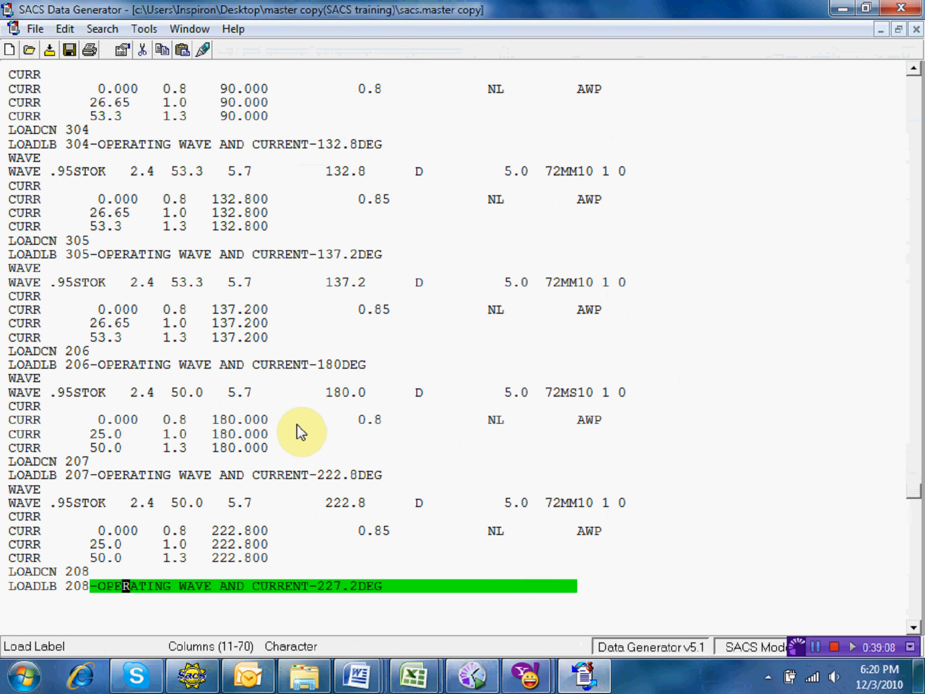
pyautogui.press('Down')
pyautogui.press('Down')
pyautogui.press('Down')
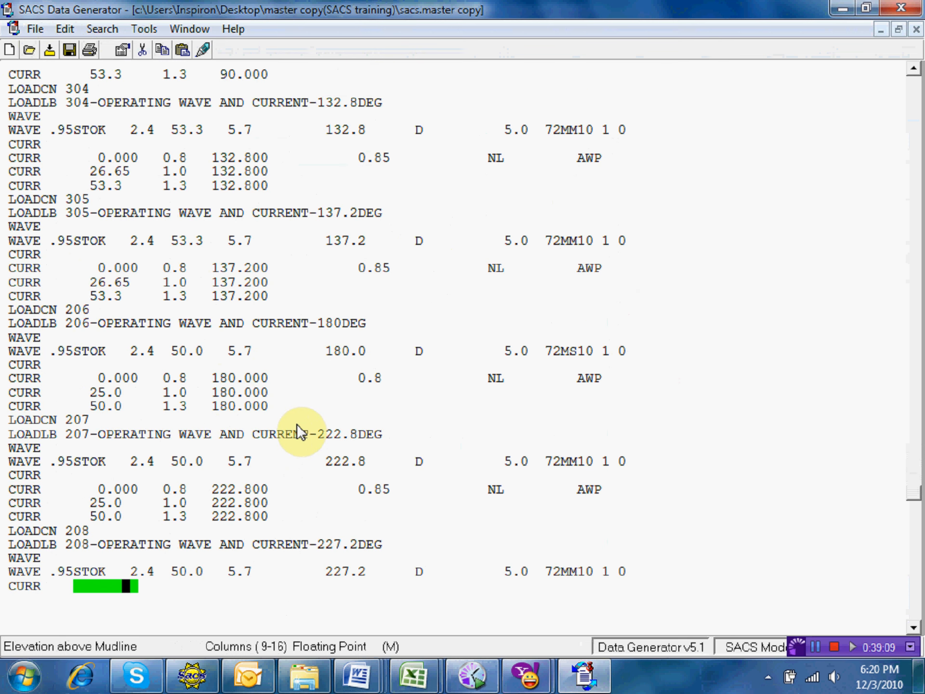
pyautogui.click(68, 310)
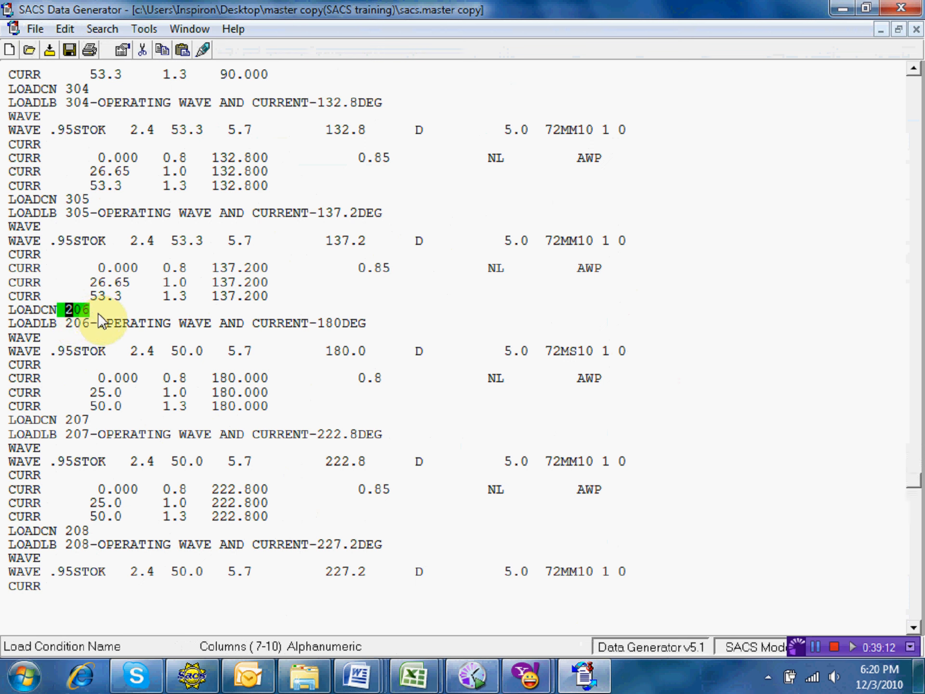
pyautogui.write('3')
pyautogui.press('Down')
pyautogui.write('3')
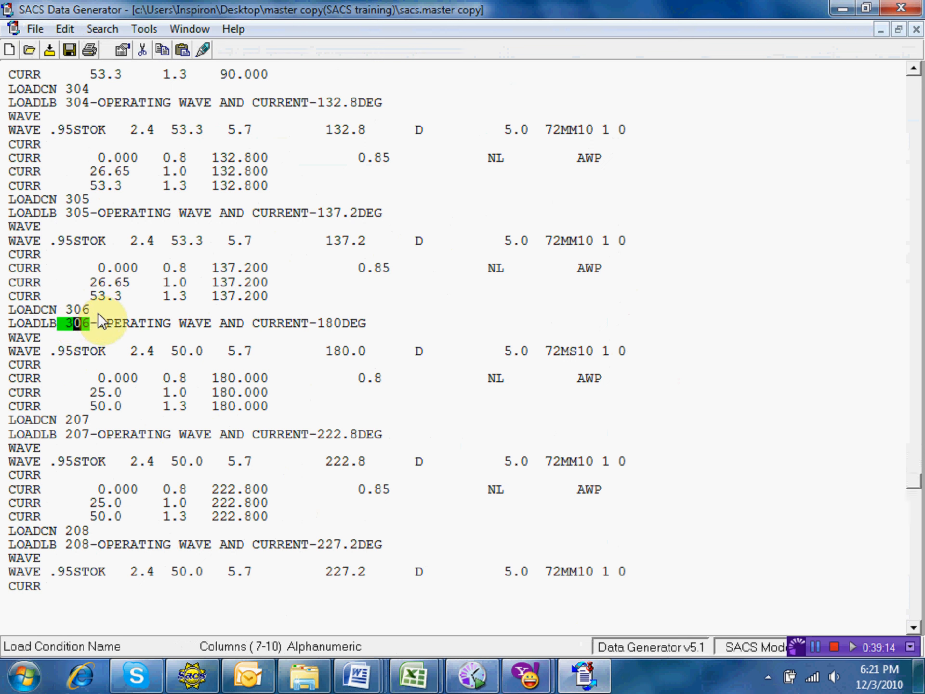
# Set the still water depth override to 53.3 in the WAVE line of load condition 306
pyautogui.press('Down')
pyautogui.press('Down')
pyautogui.press('Right')
pyautogui.press('Right')
pyautogui.press('Right')
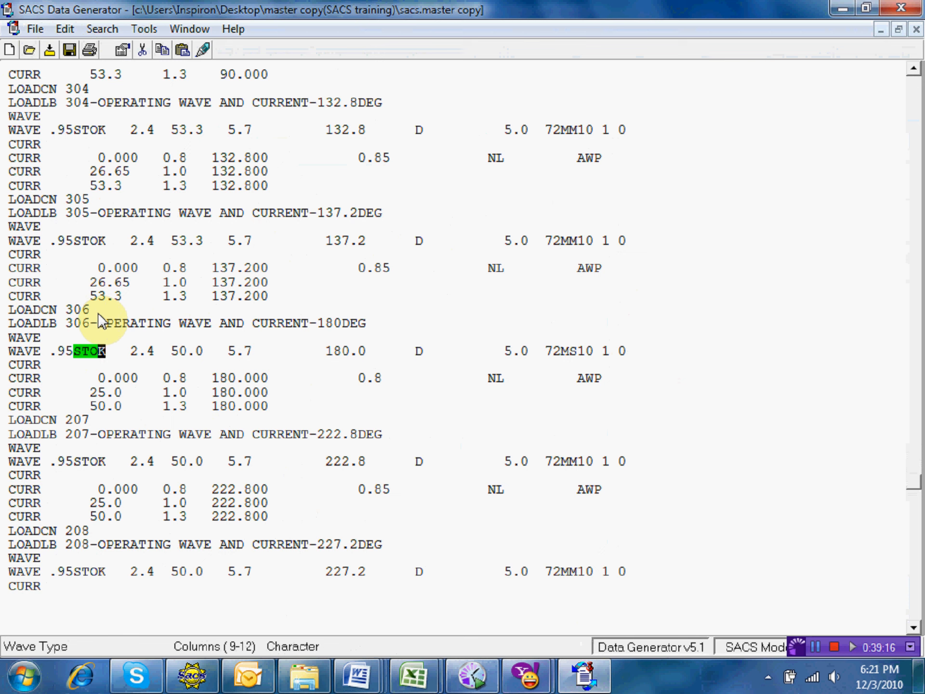
pyautogui.press('Right')
pyautogui.press('Right')
pyautogui.press('Right')
pyautogui.press('Right')
pyautogui.press('Right')
pyautogui.press('Right')
pyautogui.press('Right')
pyautogui.press('Right')
pyautogui.press('Right')
pyautogui.press('Right')
pyautogui.write('3.3')
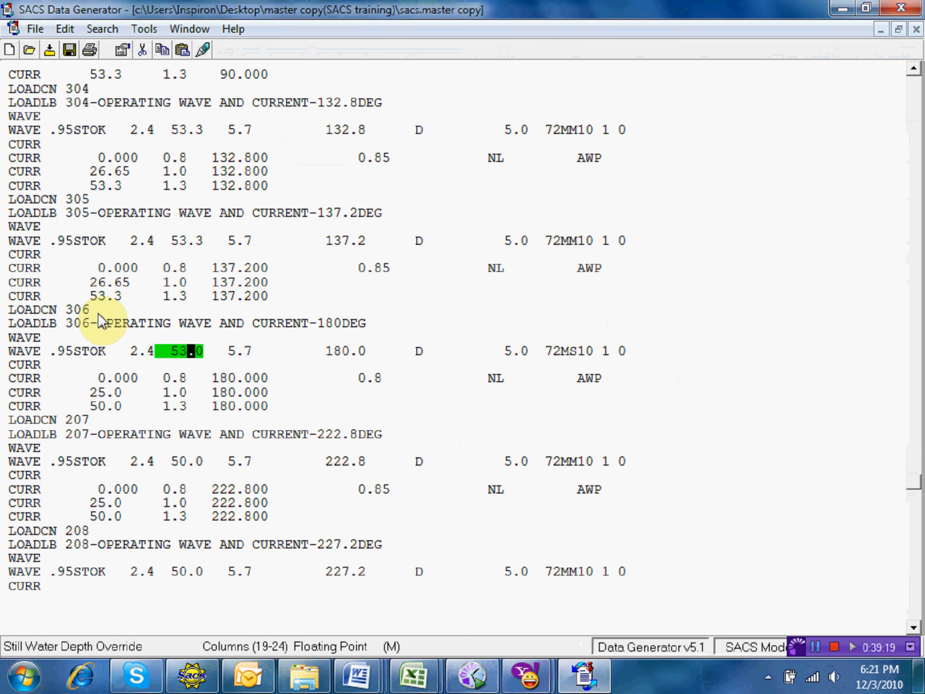
# Set the second and third current elevations of load condition 306 to 26.65 and 53.3, and save the file
pyautogui.press('Down')
pyautogui.press('Down')
pyautogui.press('Down')
pyautogui.press('Left')
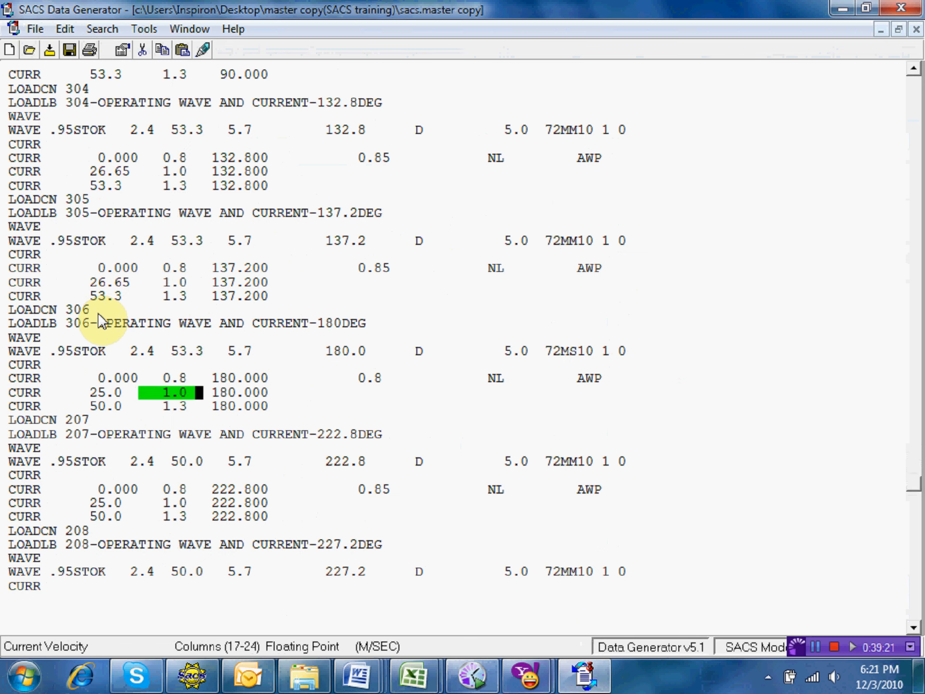
pyautogui.press('Left')
pyautogui.press('Left')
pyautogui.press('Left')
pyautogui.press('Left')
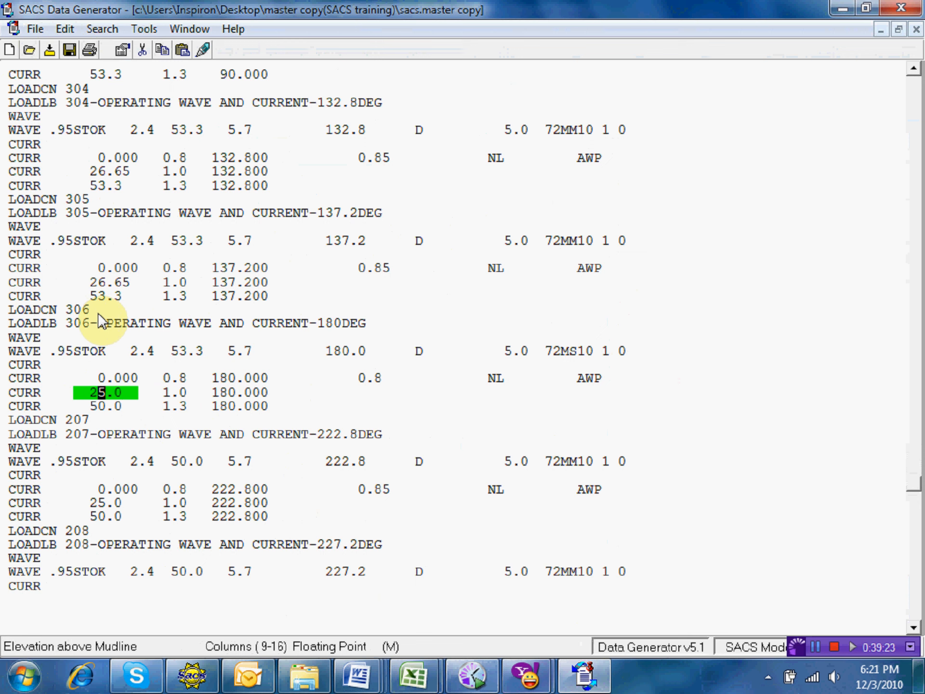
pyautogui.write('6.65')
pyautogui.press('Down')
pyautogui.press('Left')
pyautogui.press('Left')
pyautogui.press('Left')
pyautogui.press('Left')
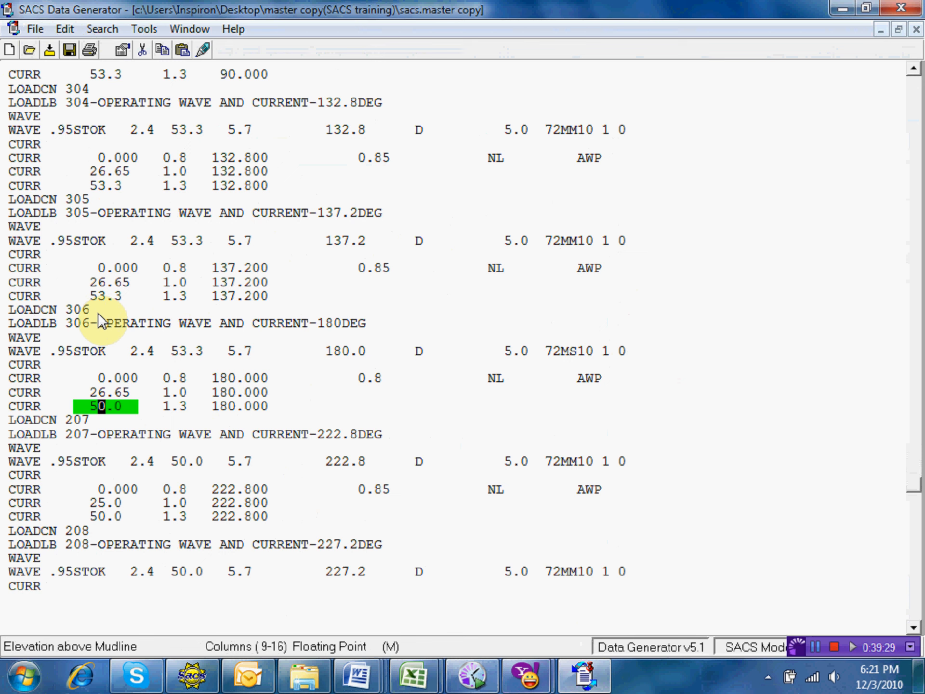
pyautogui.write('3.3')
pyautogui.click(69, 49)
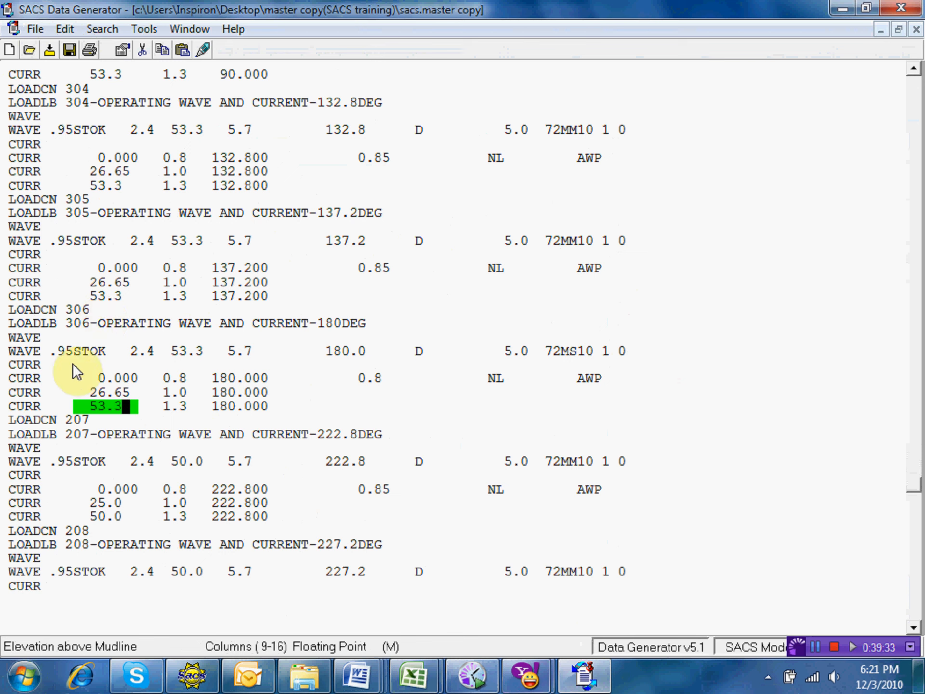
# Renumber load condition 207 as 307 in its LOADCN and LOADLB lines, and set its still water depth override to 53.3
pyautogui.click(73, 418)
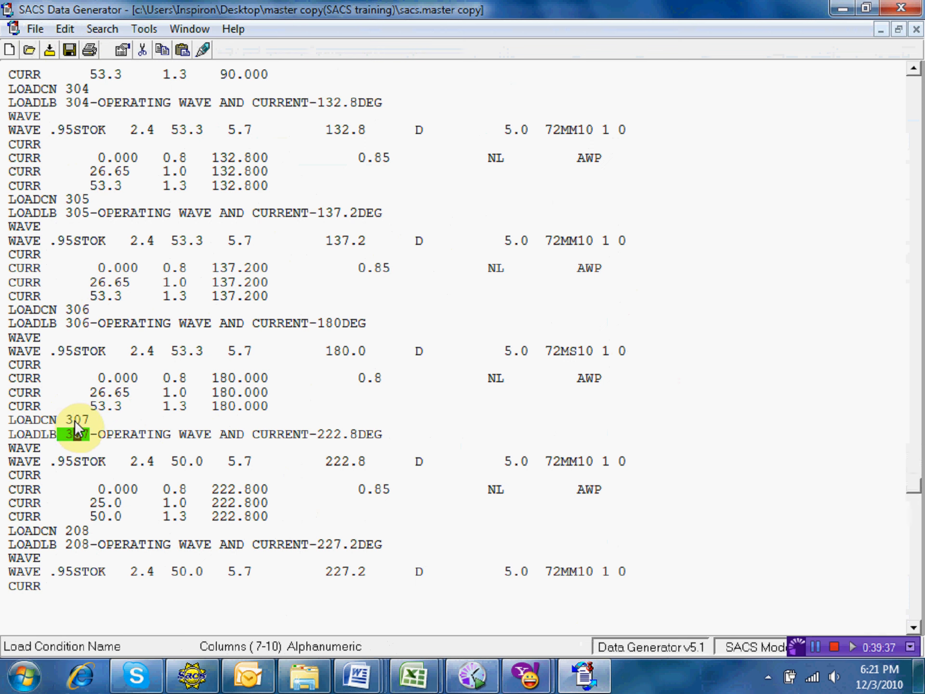
pyautogui.write('3')
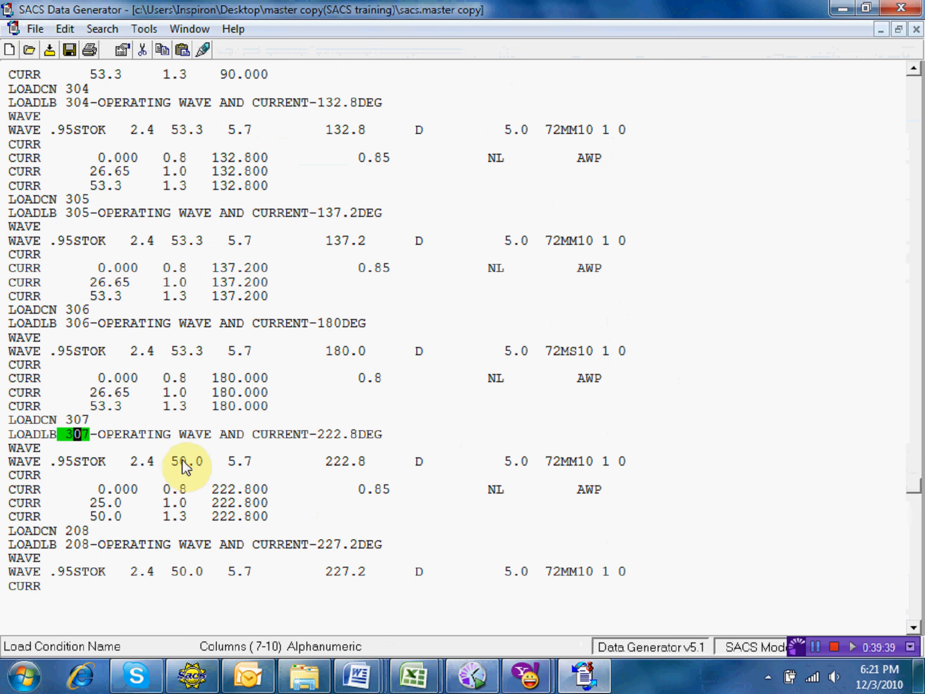
pyautogui.click(182, 460)
pyautogui.write('3.3')
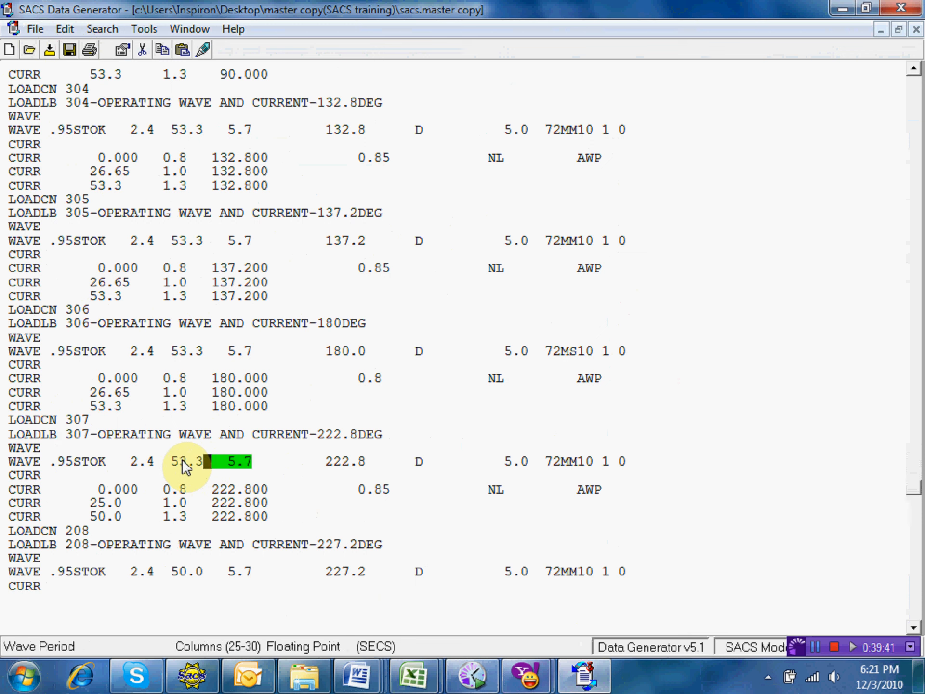
# Set the second and third current elevations of load condition 307 to 26.65 and 53.3, and save the file
pyautogui.click(105, 502)
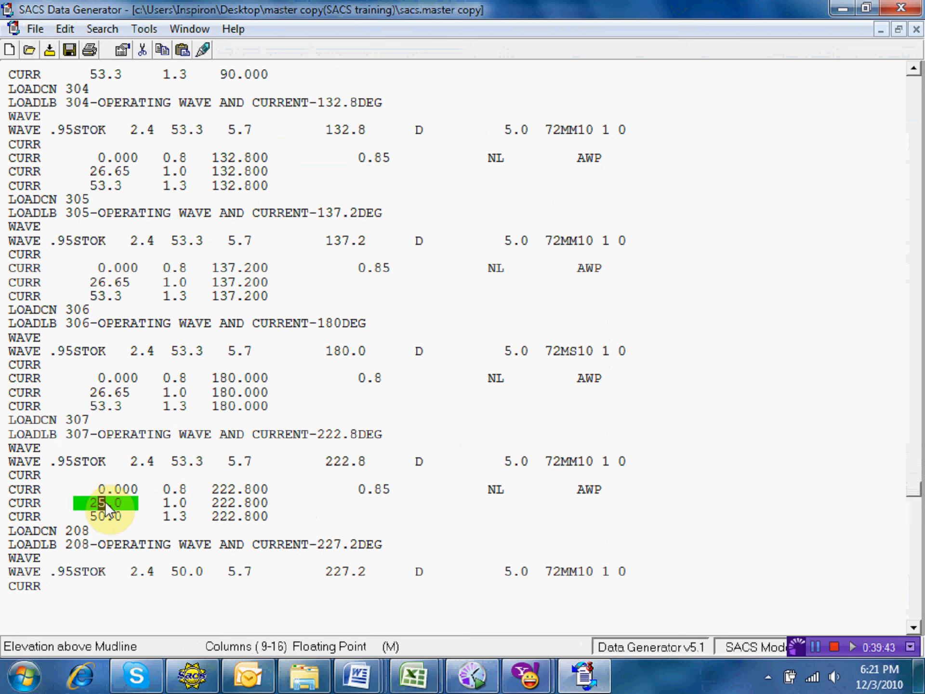
pyautogui.write('6.65')
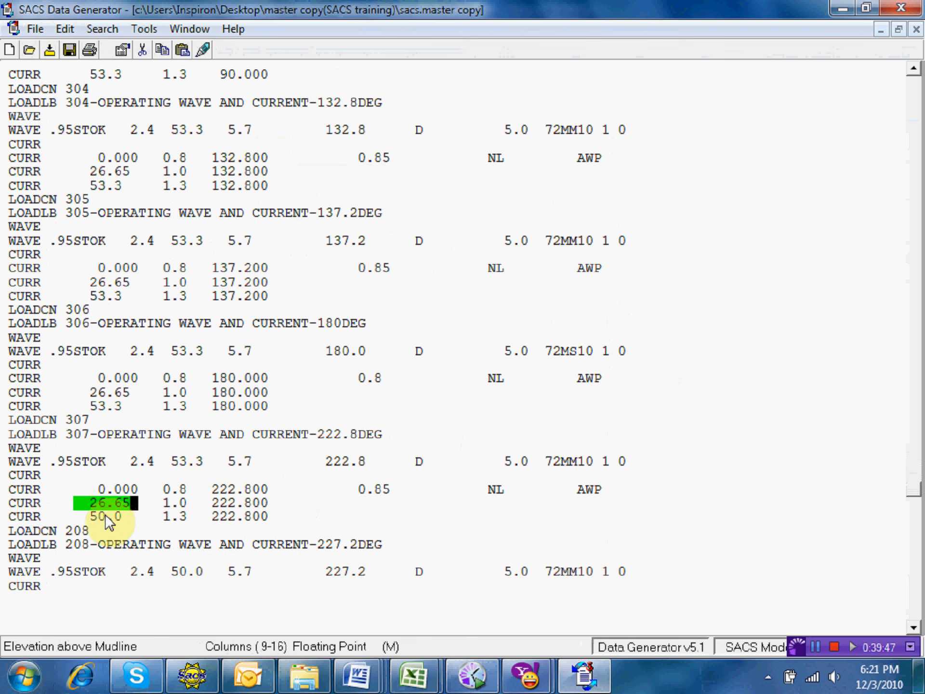
pyautogui.click(106, 516)
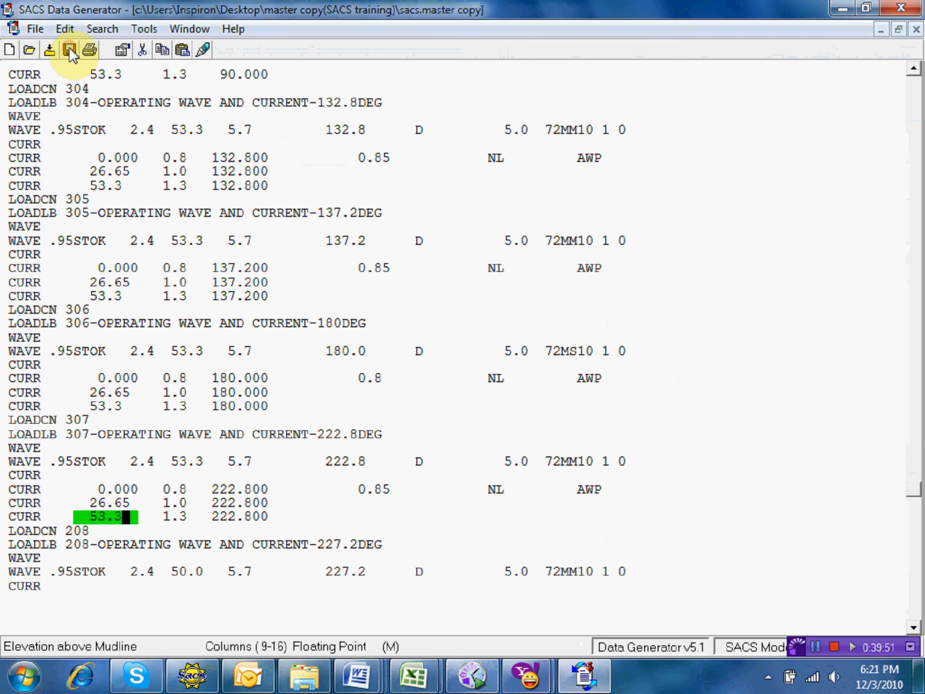
# Renumber load condition 208 of the maximum water depth block as 308 in both its LOADCN and LOADLB lines
pyautogui.press('Down')
pyautogui.press('Down')
pyautogui.press('Down')
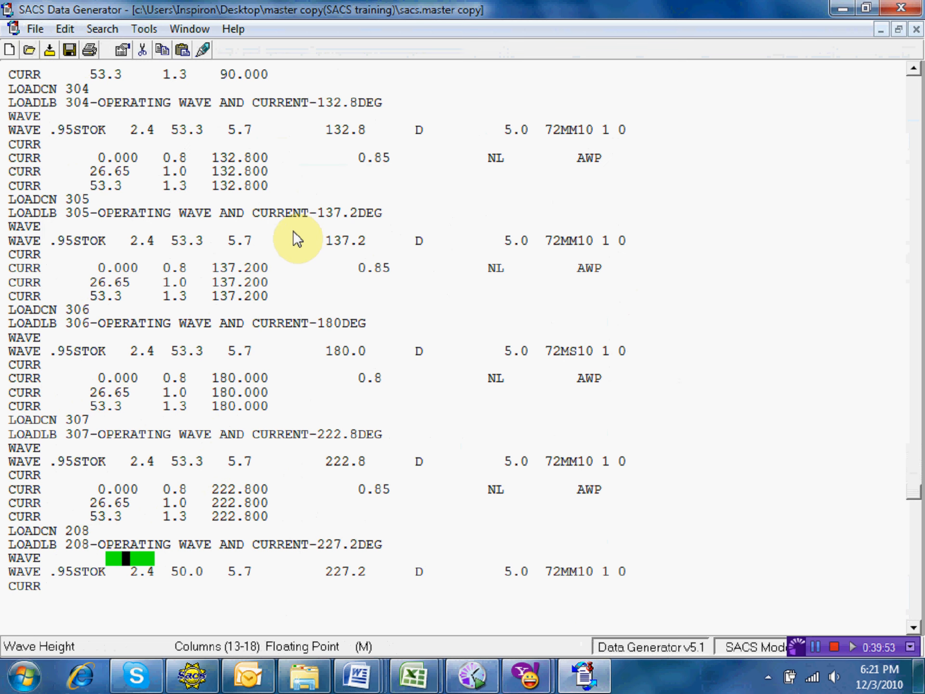
pyautogui.press('Down')
pyautogui.press('Down')
pyautogui.press('Down')
pyautogui.press('Down')
pyautogui.press('Down')
pyautogui.press('Down')
pyautogui.press('Down')
pyautogui.press('Down')
pyautogui.press('Down')
pyautogui.press('Down')
pyautogui.press('Down')
pyautogui.press('Down')
pyautogui.press('Down')
pyautogui.press('Down')
pyautogui.press('Down')
pyautogui.press('Down')
pyautogui.press('Down')
pyautogui.press('Down')
pyautogui.press('Down')
pyautogui.press('Down')
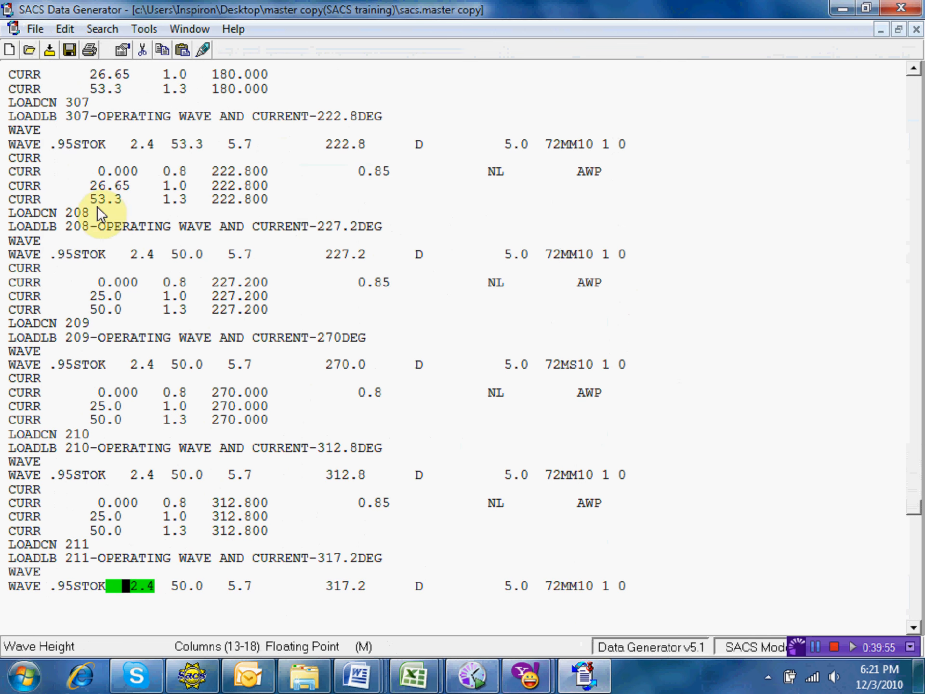
pyautogui.click(99, 214)
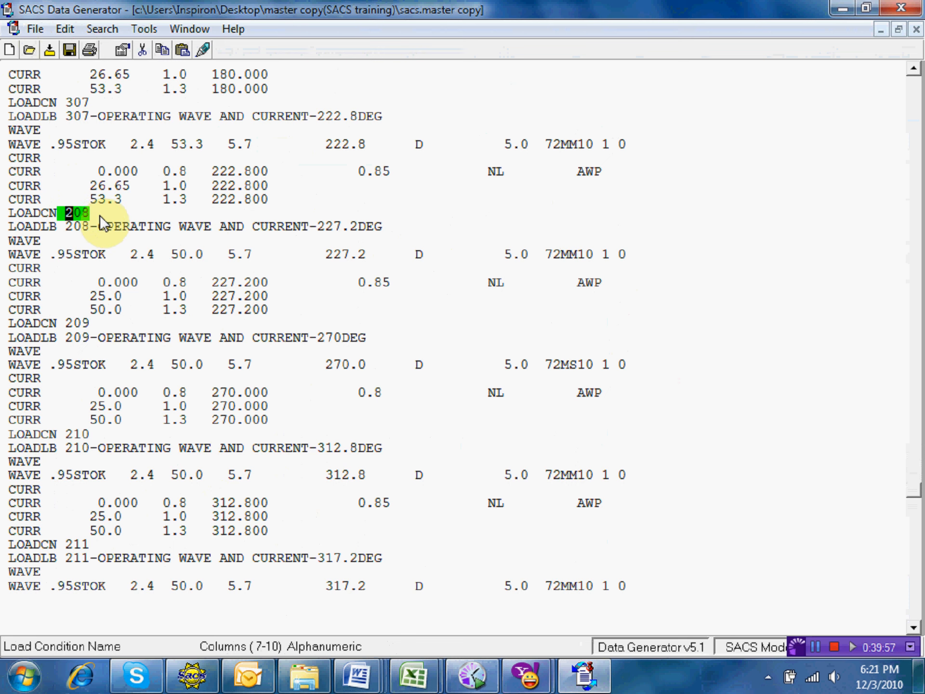
pyautogui.write('3')
pyautogui.press('Down')
pyautogui.write('3')
# Set the still water depth override in the WAVE line of load condition 308 to 53.3
pyautogui.press('Down')
pyautogui.press('Down')
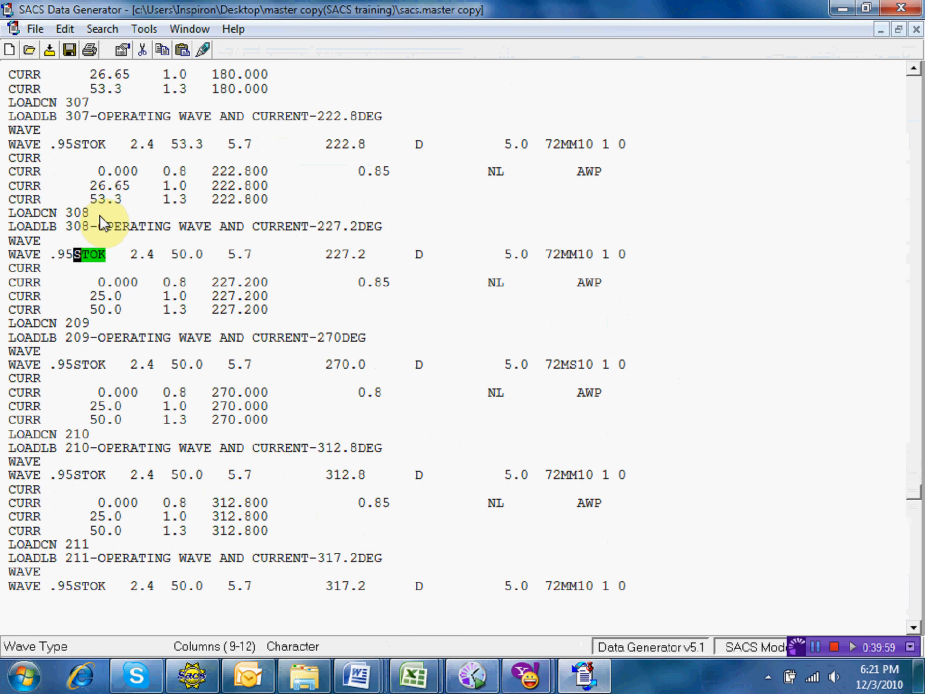
pyautogui.press('Right')
pyautogui.press('Right')
pyautogui.press('Right')
pyautogui.press('Right')
pyautogui.press('Right')
pyautogui.press('Right')
pyautogui.press('Right')
pyautogui.press('Right')
pyautogui.press('Right')
pyautogui.press('Right')
pyautogui.press('Right')
pyautogui.press('Right')
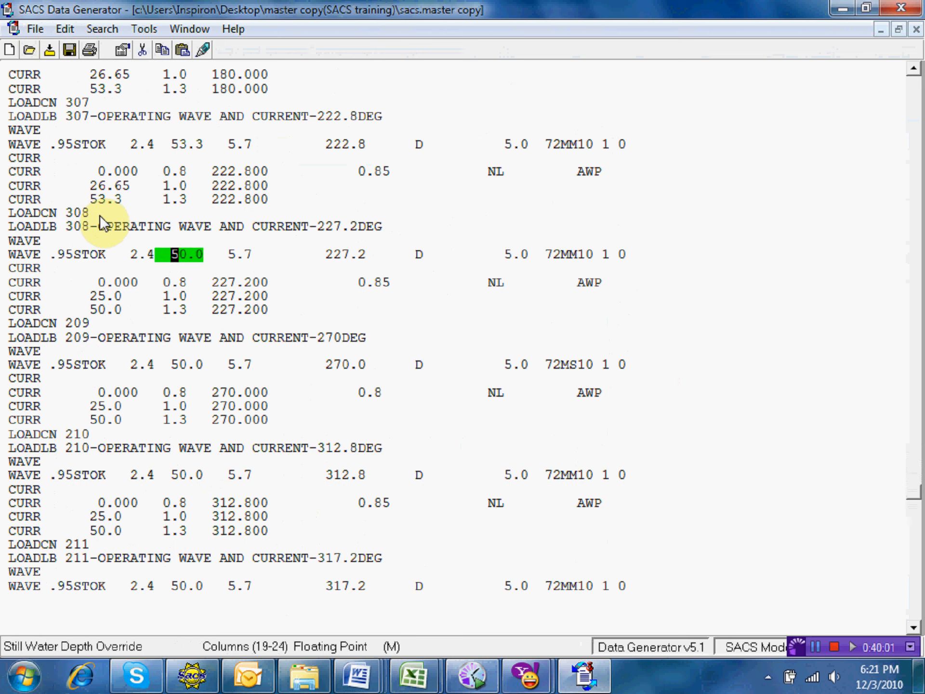
pyautogui.press('Right')
pyautogui.write('3.3')
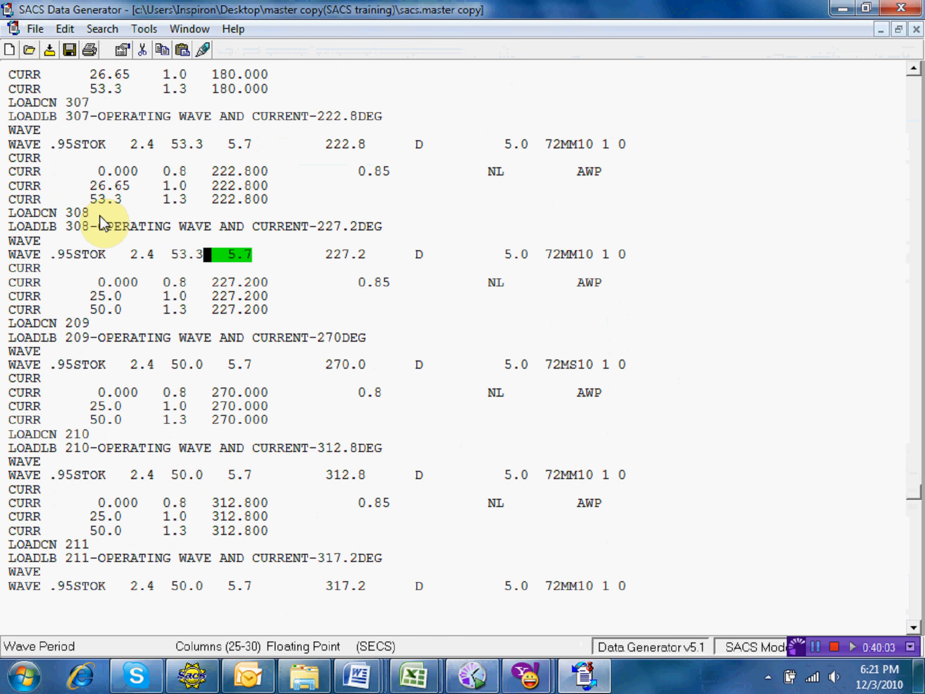
# Set the second and third current elevations of load condition 308 to 26.65 and 53.3
pyautogui.press('Down')
pyautogui.press('Left')
pyautogui.press('Down')
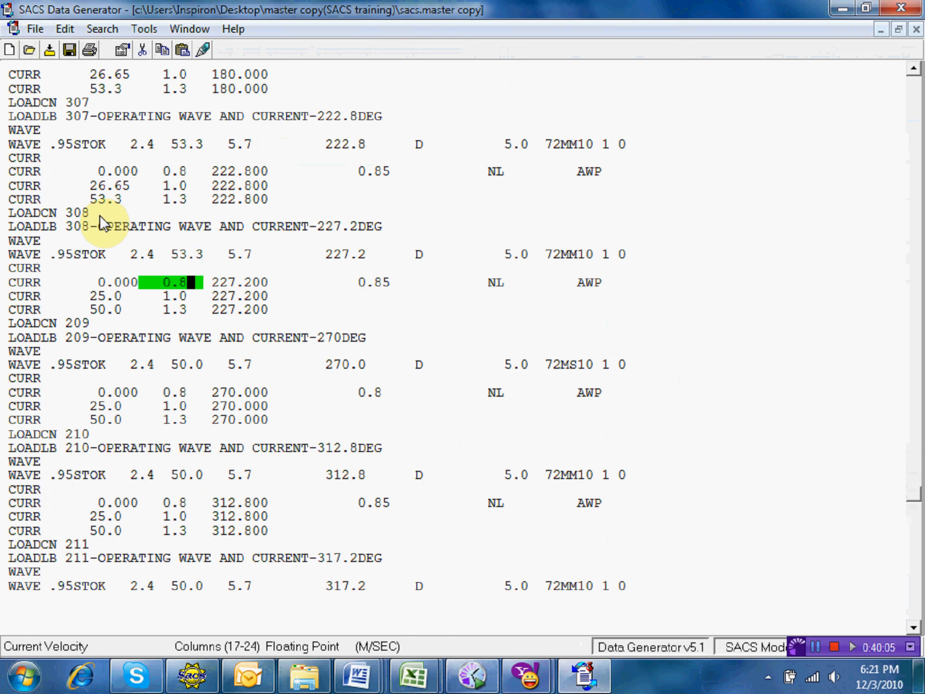
pyautogui.press('Left')
pyautogui.press('Left')
pyautogui.press('Left')
pyautogui.press('Left')
pyautogui.press('Down')
pyautogui.press('Left')
pyautogui.press('Left')
pyautogui.press('Left')
pyautogui.press('Left')
pyautogui.press('Left')
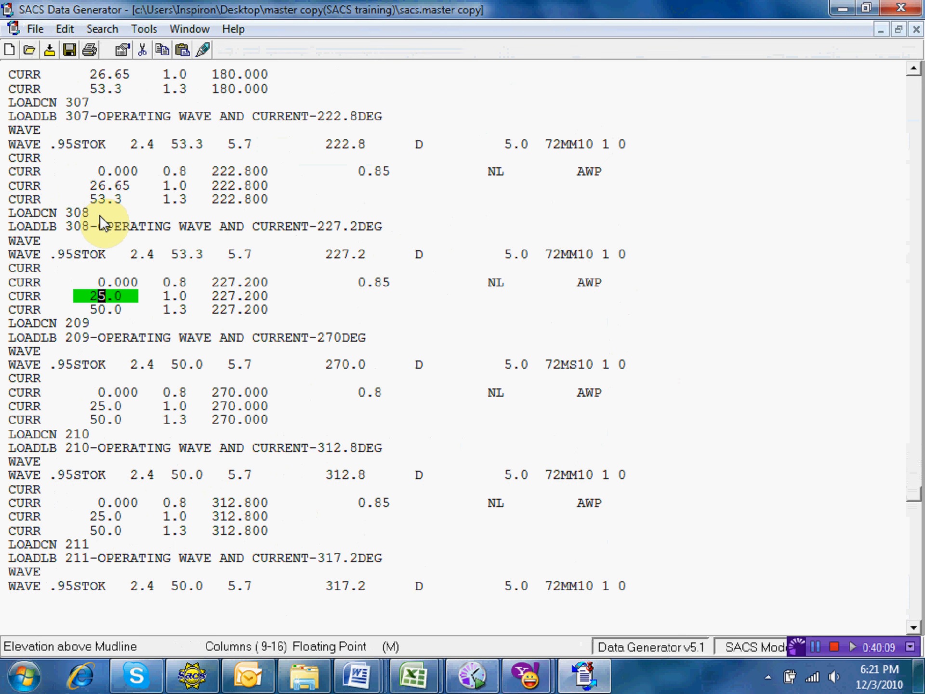
pyautogui.write('6.65')
pyautogui.press('Down')
pyautogui.press('Left')
pyautogui.press('Left')
pyautogui.press('Left')
pyautogui.press('Left')
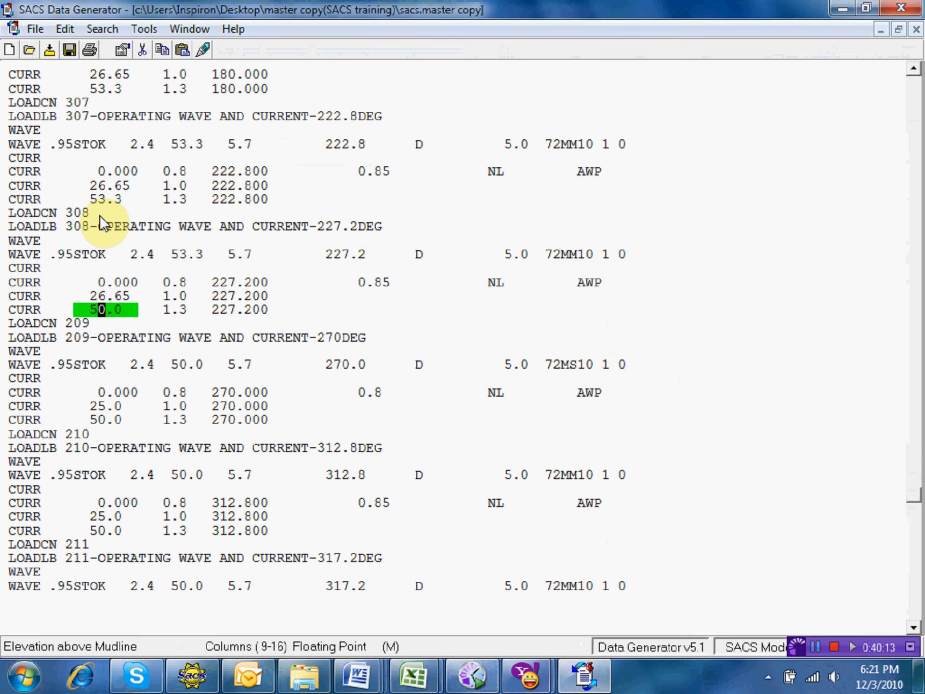
pyautogui.write('3.3')
# Renumber load condition 209 of the maximum water depth block as 309 in both its LOADCN and LOADLB lines
pyautogui.press('Down')
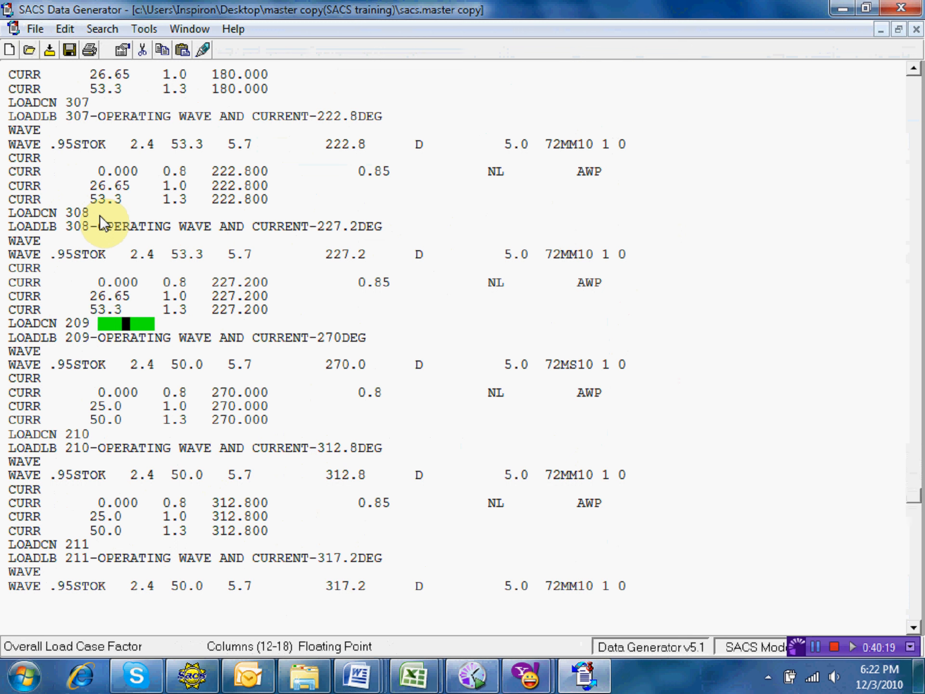
pyautogui.press('Left')
pyautogui.press('Left')
pyautogui.press('Left')
pyautogui.press('Left')
pyautogui.press('Left')
pyautogui.press('Left')
pyautogui.press('Left')
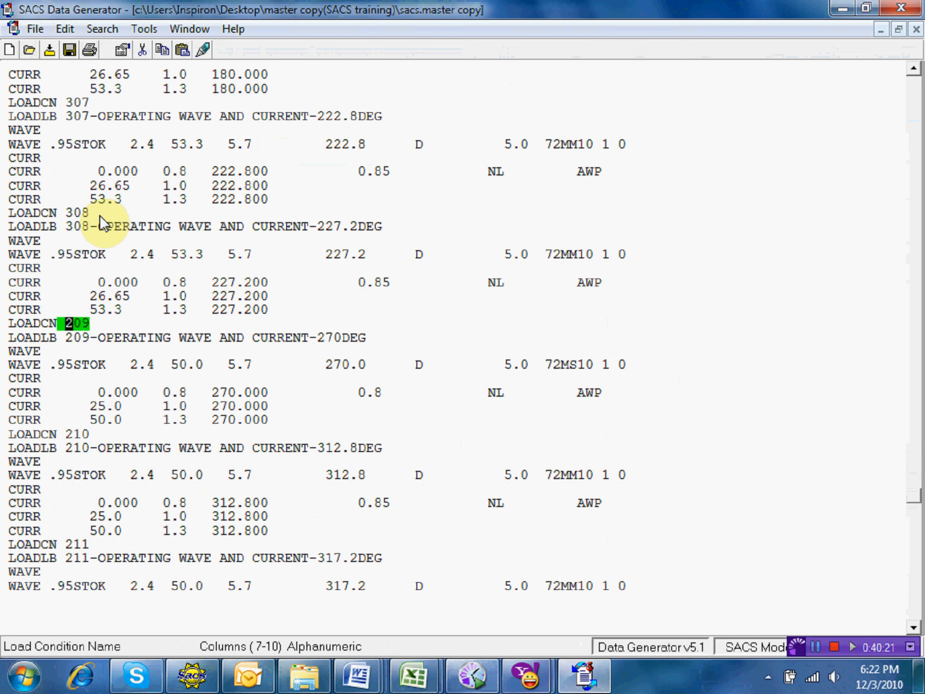
pyautogui.write('3')
pyautogui.press('Down')
pyautogui.write('3')
# Set the still water depth override in the WAVE line of load condition 309 to 53.3
pyautogui.press('Down')
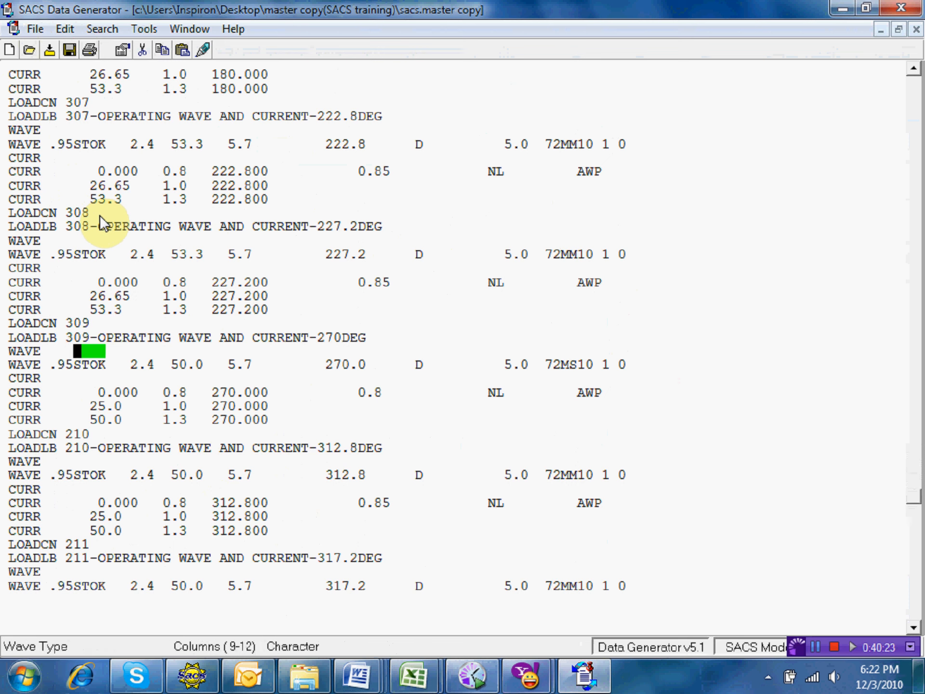
pyautogui.press('Down')
pyautogui.press('Right')
pyautogui.press('Right')
pyautogui.press('Right')
pyautogui.press('Right')
pyautogui.press('Right')
pyautogui.press('Right')
pyautogui.press('Right')
pyautogui.press('Right')
pyautogui.press('Right')
pyautogui.press('Right')
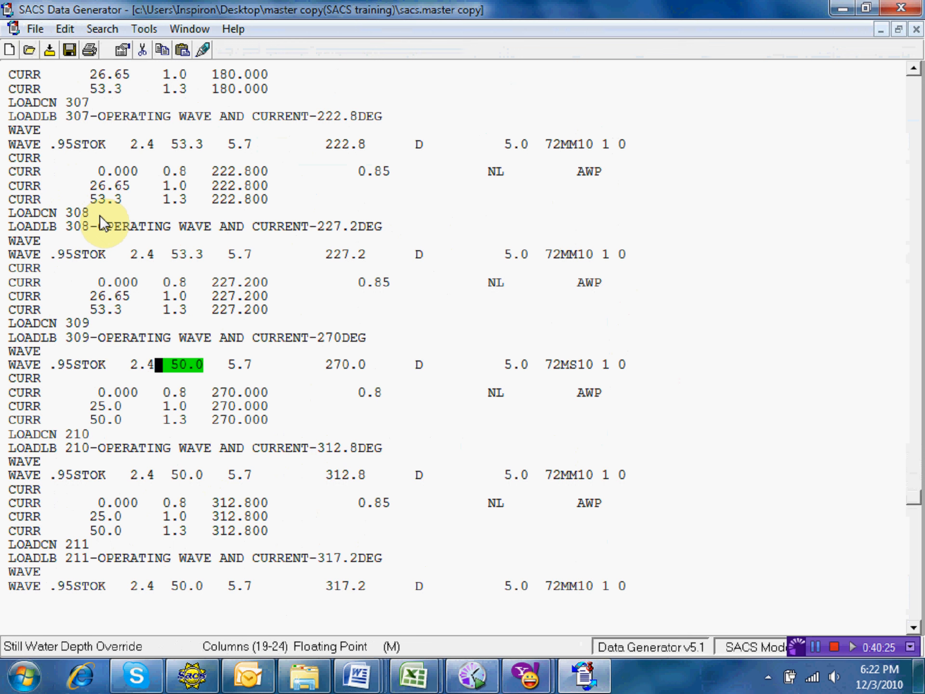
pyautogui.press('Right')
pyautogui.press('Right')
pyautogui.press('Right')
pyautogui.write('3')
pyautogui.press('Right')
pyautogui.write('3')
# Set the second and third current elevations of load condition 309 to 26.65 and 53.3, and save the file
pyautogui.press('Down')
pyautogui.press('Down')
pyautogui.press('Down')
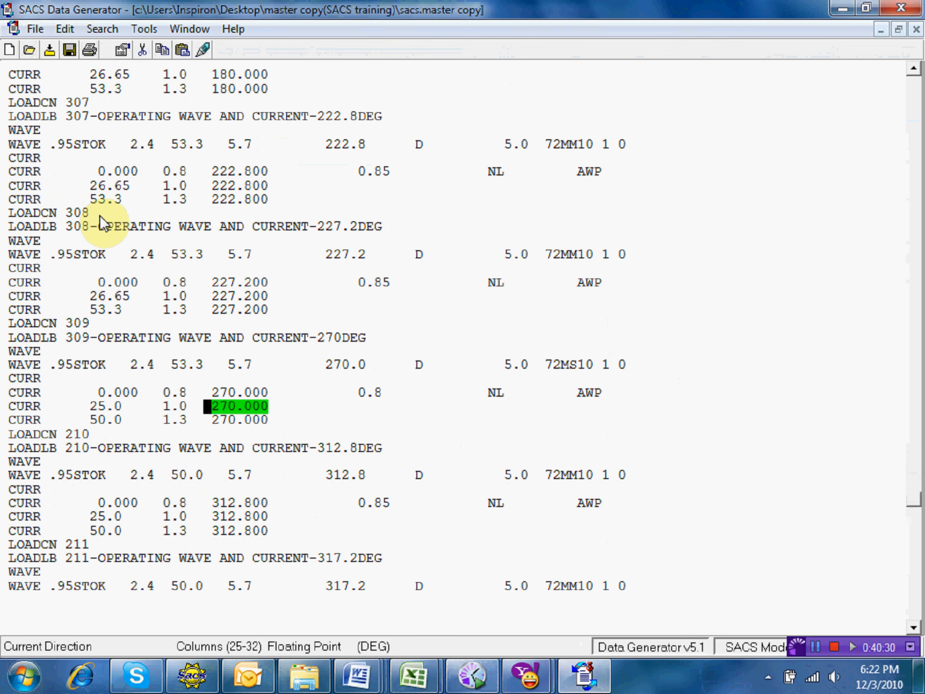
pyautogui.press('Left')
pyautogui.press('Left')
pyautogui.press('Left')
pyautogui.press('Left')
pyautogui.press('Left')
pyautogui.press('Left')
pyautogui.press('Left')
pyautogui.press('Left')
pyautogui.press('Left')
pyautogui.press('Left')
pyautogui.press('Left')
pyautogui.press('Left')
pyautogui.press('Left')
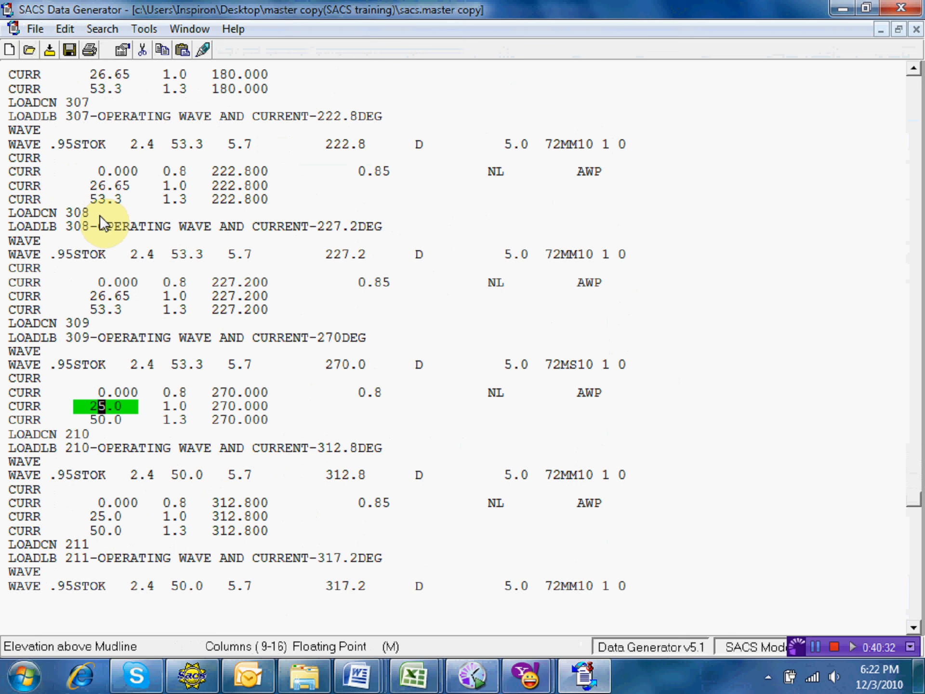
pyautogui.write('6.65')
pyautogui.press('Down')
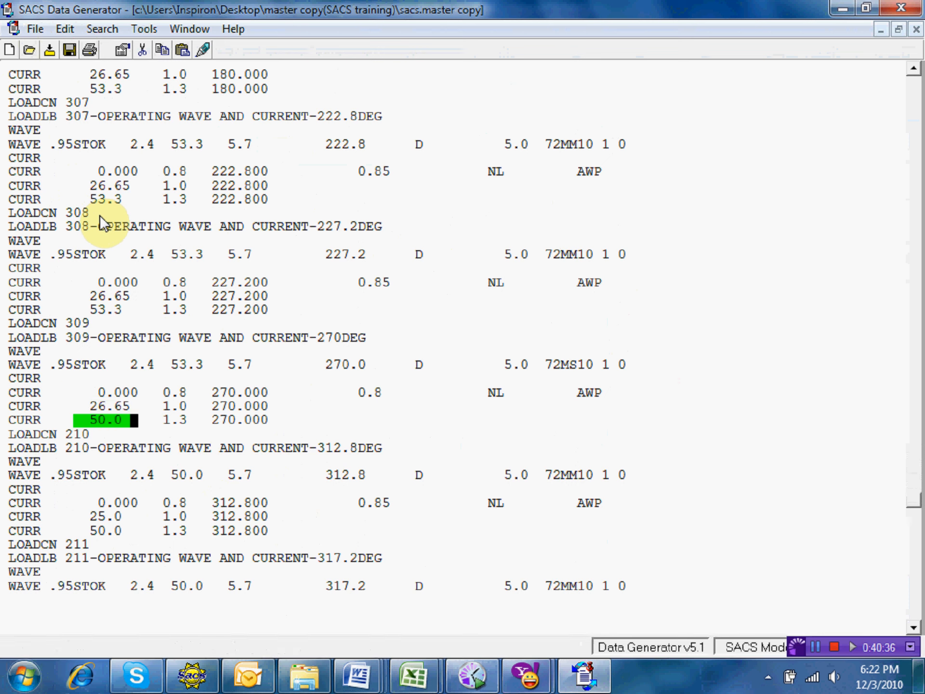
pyautogui.press('Left')
pyautogui.press('Left')
pyautogui.press('Left')
pyautogui.press('Left')
pyautogui.write('3.3')
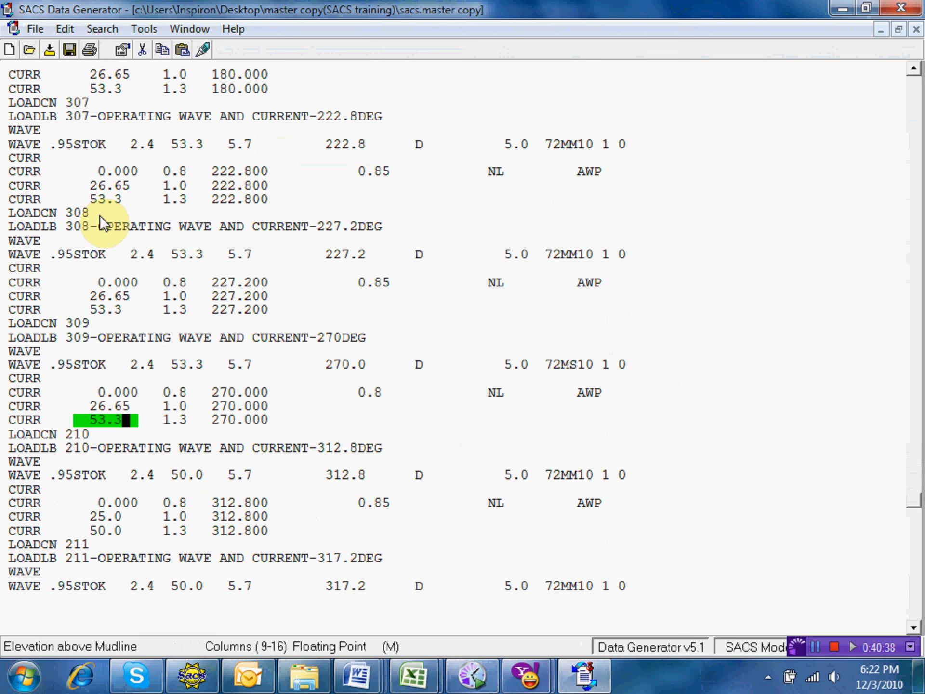
pyautogui.click(70, 51)
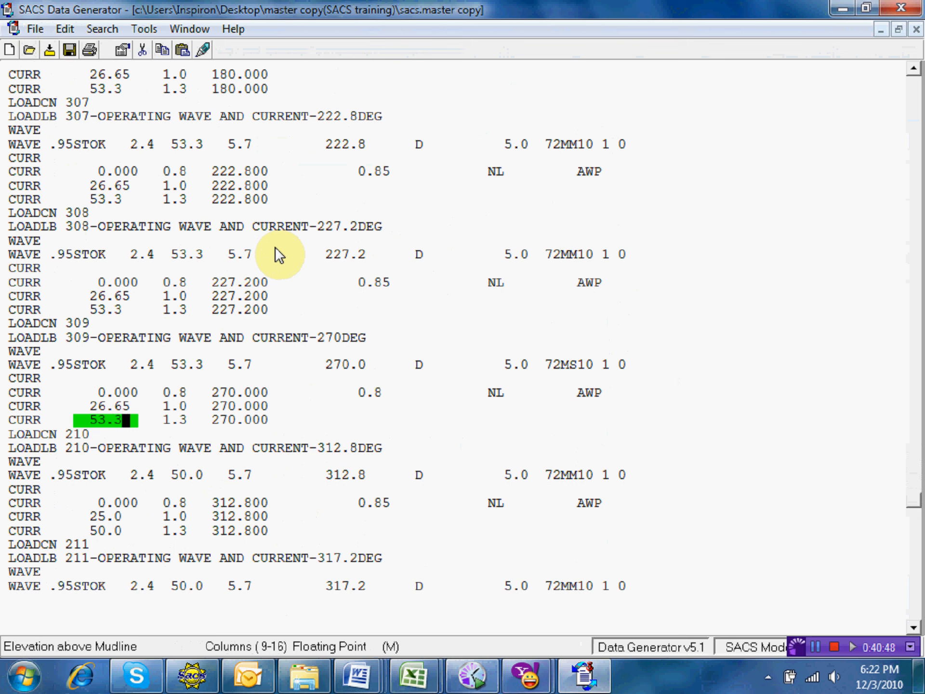
# Renumber load condition 210 of the maximum water depth block as 310 in both its LOADCN and LOADLB lines
pyautogui.press('Down')
pyautogui.press('Down')
pyautogui.press('Down')
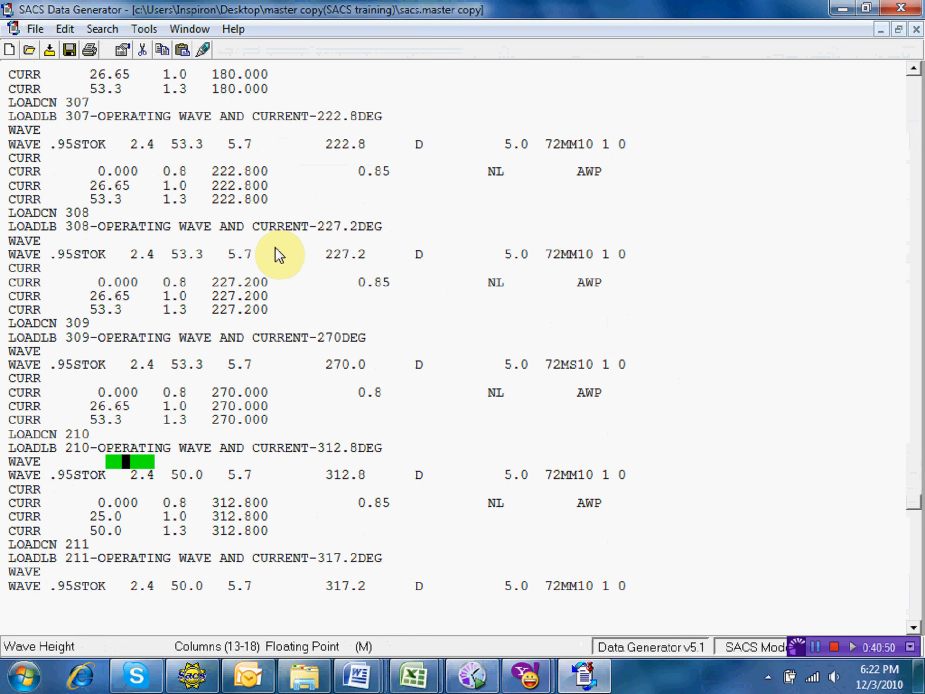
pyautogui.press('Up')
pyautogui.press('Up')
pyautogui.press('Up')
pyautogui.press('Down')
pyautogui.press('Left')
pyautogui.press('Left')
pyautogui.press('Left')
pyautogui.press('Left')
pyautogui.press('Left')
pyautogui.press('Left')
pyautogui.press('Left')
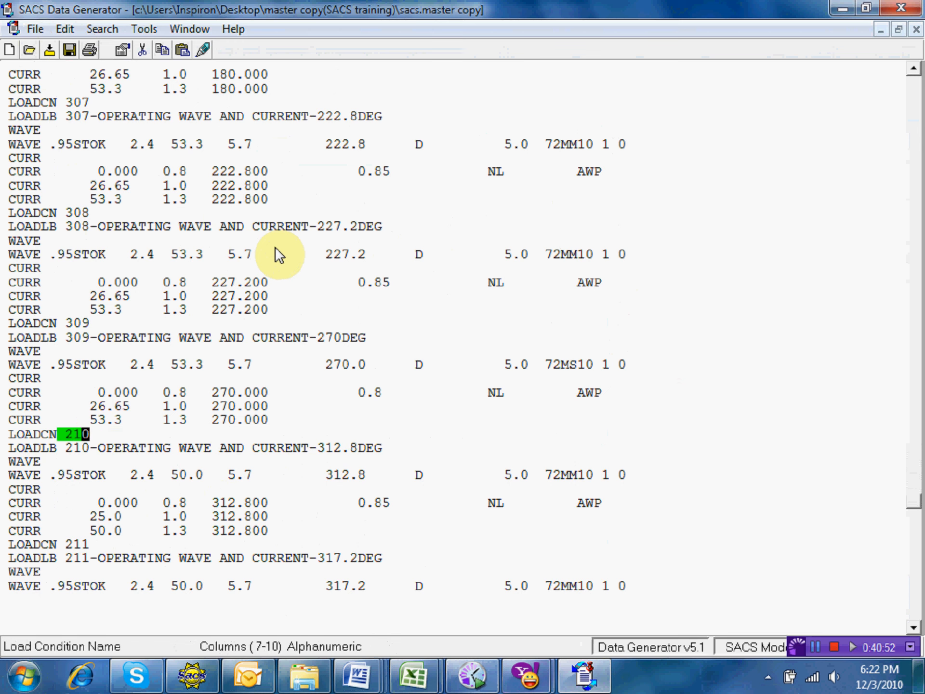
pyautogui.write('3')
pyautogui.press('Down')
pyautogui.write('3')
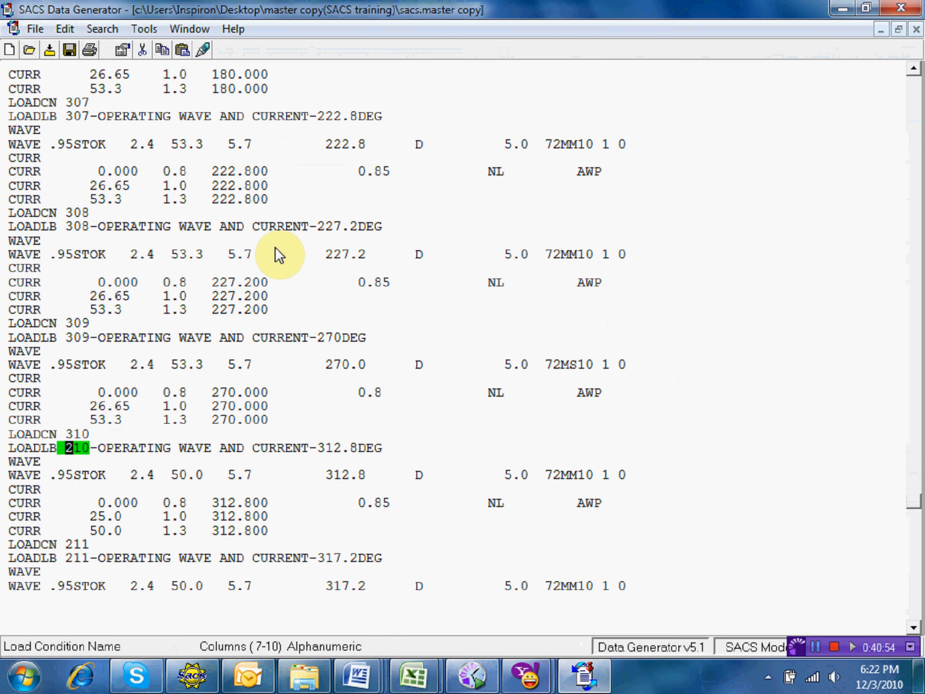
# Set the still water depth override in the WAVE line of load condition 310 to 53.3
pyautogui.press('Down')
pyautogui.press('Down')
pyautogui.press('Right')
pyautogui.press('Right')
pyautogui.press('Right')
pyautogui.press('Right')
pyautogui.press('Right')
pyautogui.press('Right')
pyautogui.press('Right')
pyautogui.press('Right')
pyautogui.press('Right')
pyautogui.press('Right')
pyautogui.press('Right')
pyautogui.press('Right')
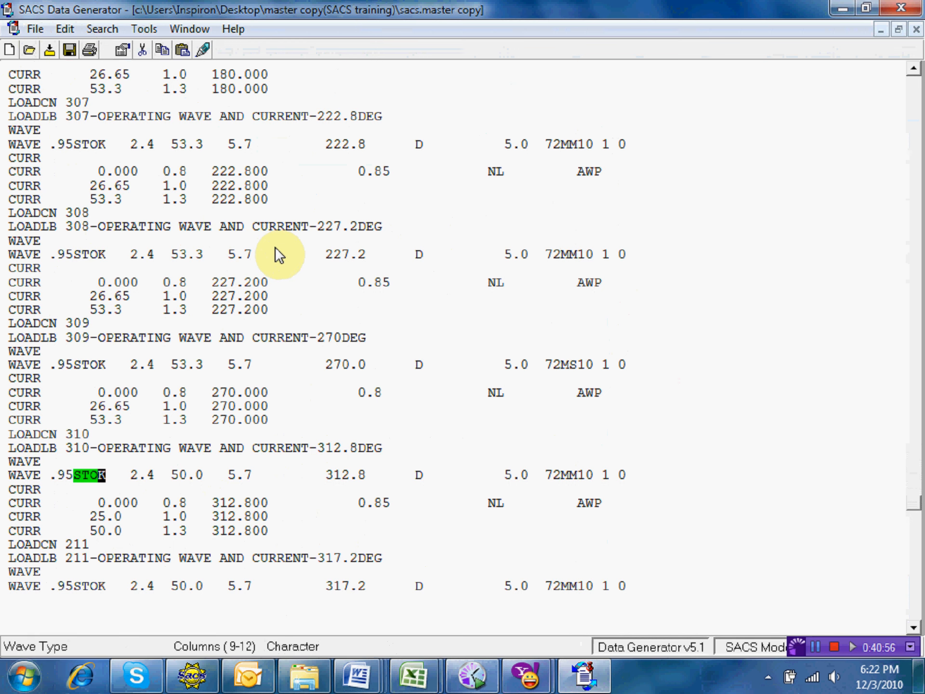
pyautogui.write('53.3')
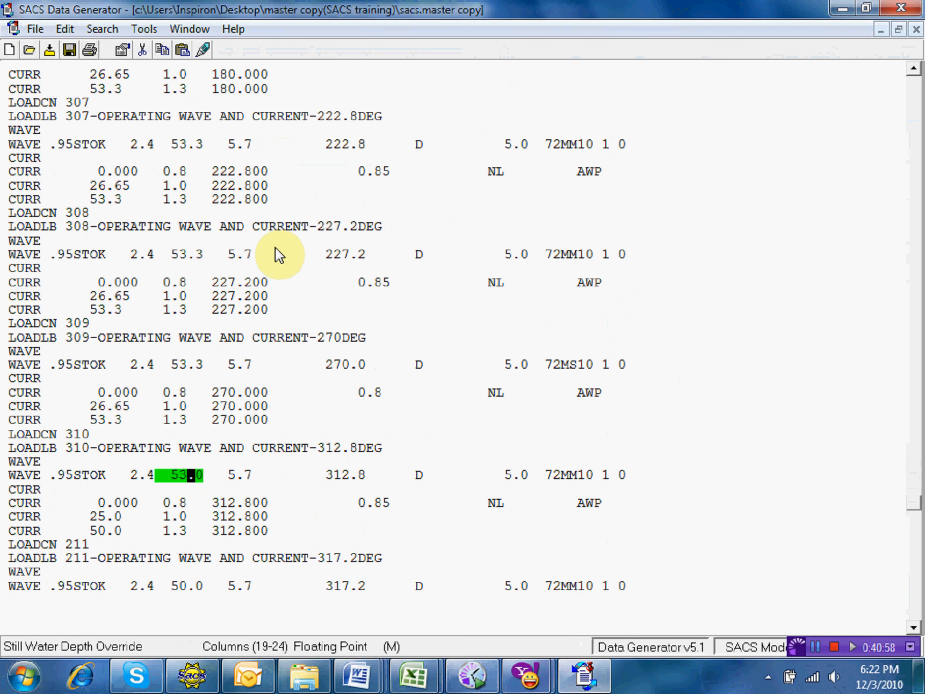
# Set the second and third current elevations of load condition 310 to 26.65 and 53.3
pyautogui.press('Down')
pyautogui.press('Down')
pyautogui.press('Down')
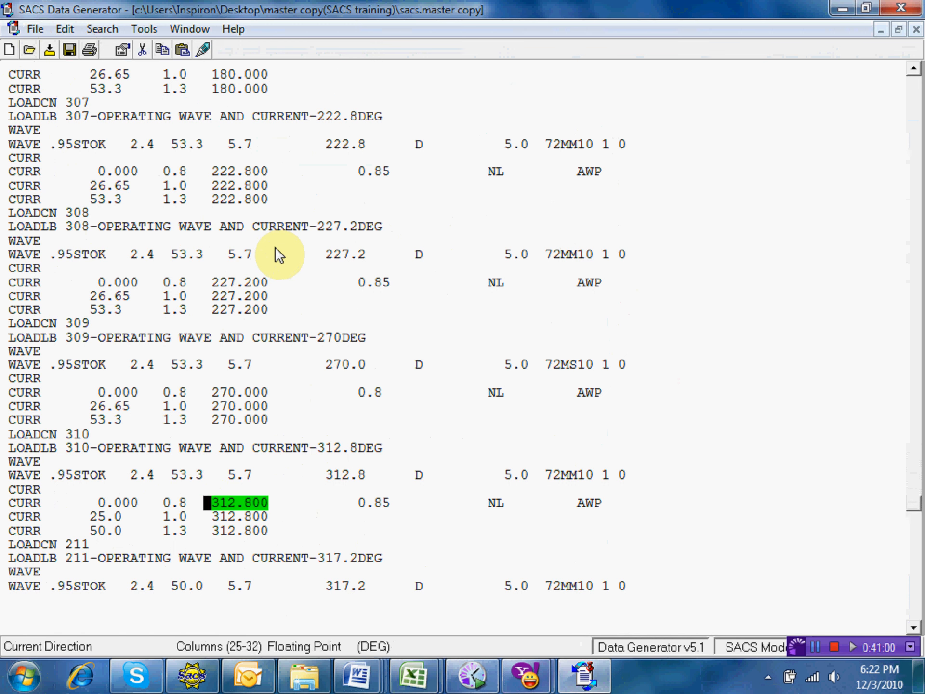
pyautogui.press('Left')
pyautogui.press('Left')
pyautogui.press('Left')
pyautogui.press('Left')
pyautogui.press('Left')
pyautogui.press('Left')
pyautogui.press('Left')
pyautogui.press('Left')
pyautogui.press('Left')
pyautogui.press('Left')
pyautogui.press('Left')
pyautogui.press('Left')
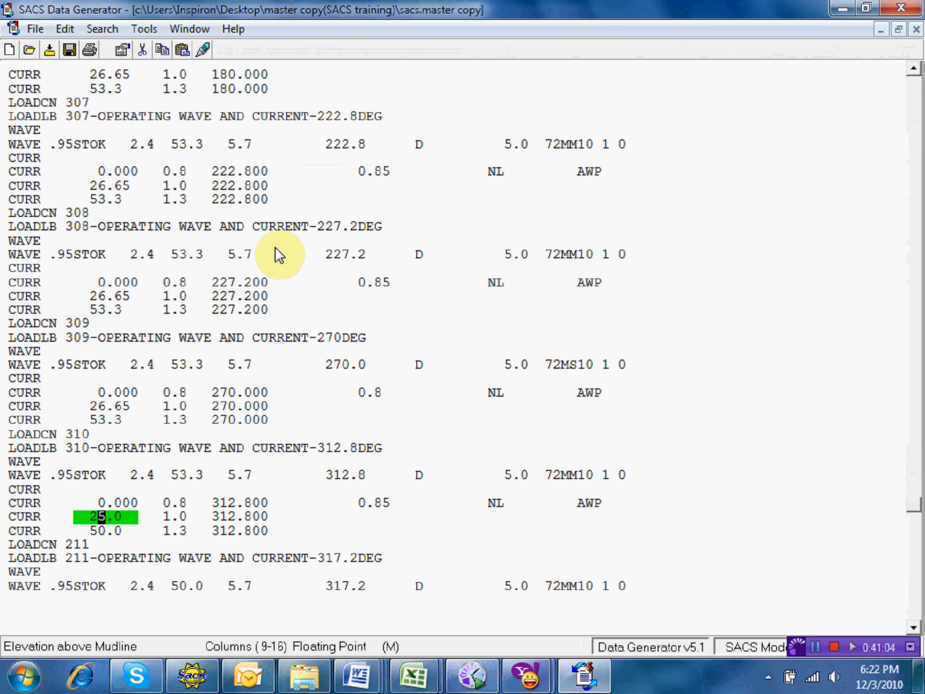
pyautogui.write('6.65')
pyautogui.press('Down')
pyautogui.press('Left')
pyautogui.press('Left')
pyautogui.press('Left')
pyautogui.write('3')
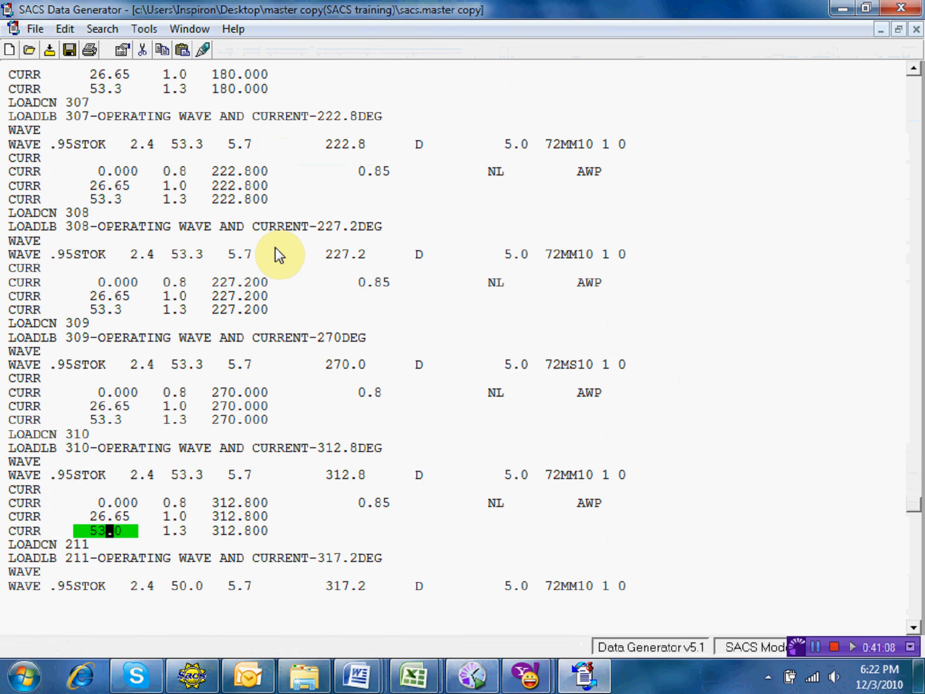
pyautogui.press('Right')
pyautogui.write('3')
# Renumber load condition 211 of the maximum water depth block as 311 in both its LOADCN and LOADLB lines
pyautogui.press('Down')
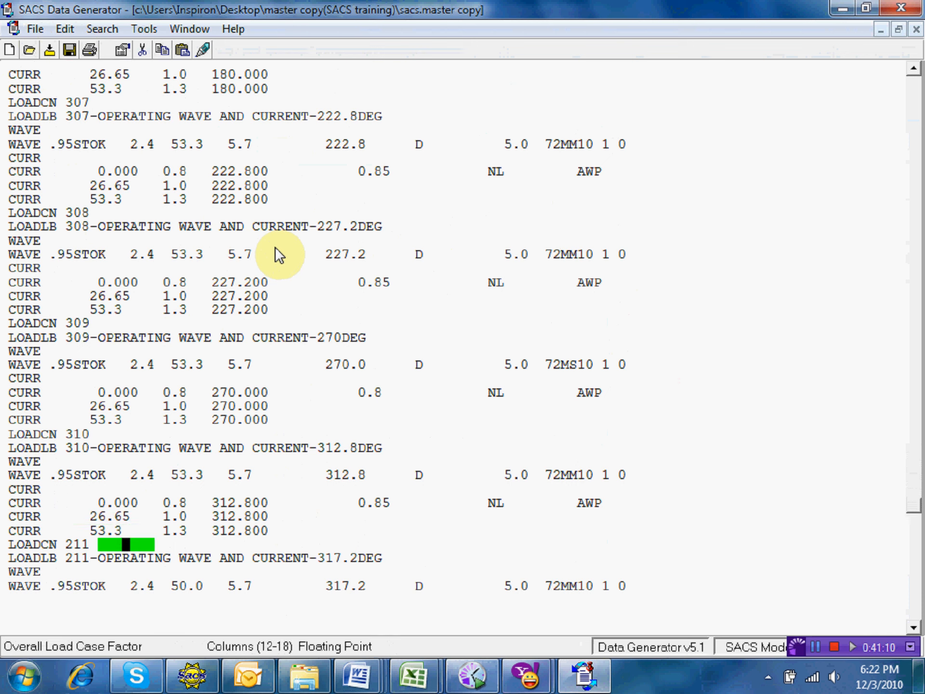
pyautogui.press('Left')
pyautogui.press('Left')
pyautogui.press('Left')
pyautogui.press('Left')
pyautogui.press('Left')
pyautogui.write('3')
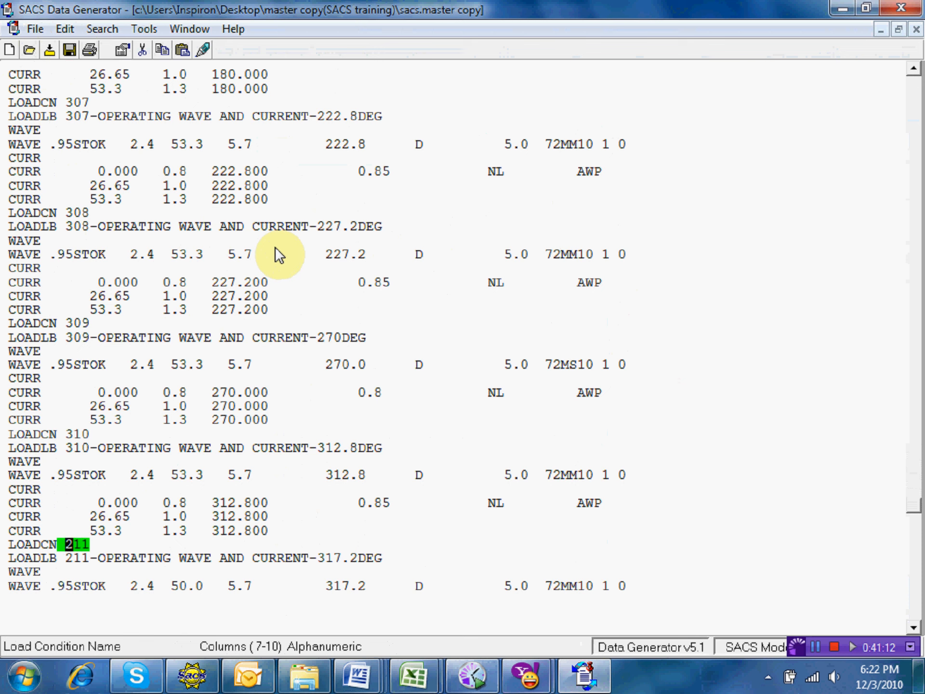
pyautogui.press('Down')
pyautogui.press('Left')
pyautogui.write('3')
pyautogui.press('Down')
pyautogui.press('Down')
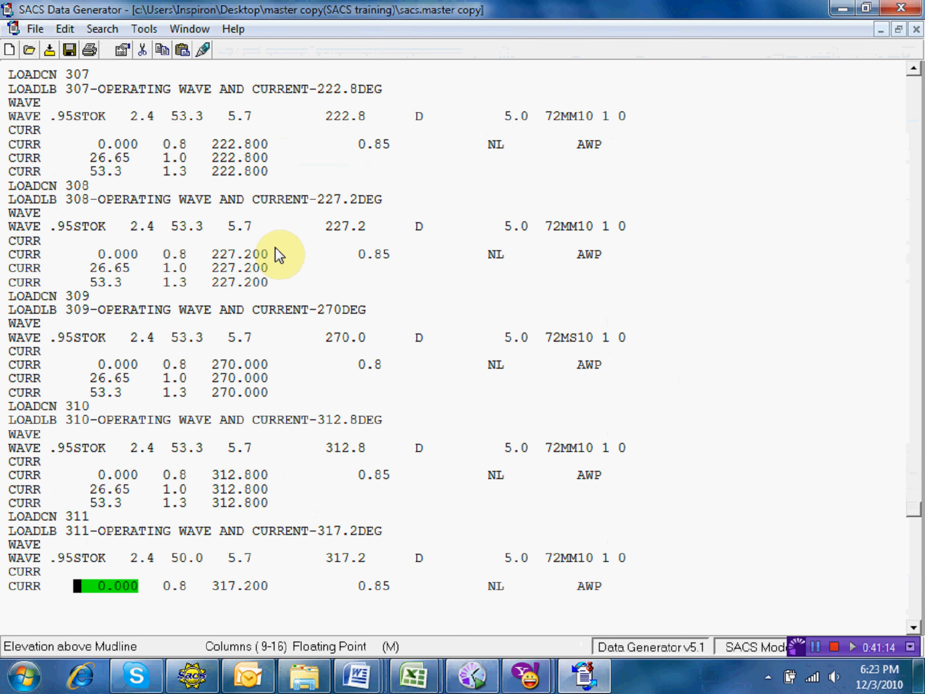
# Set the still water depth override in the WAVE line of load condition 311 to 53.3
pyautogui.press('Up')
pyautogui.press('Right')
pyautogui.press('Right')
pyautogui.press('Right')
pyautogui.press('Right')
pyautogui.press('Right')
pyautogui.press('Right')
pyautogui.press('Right')
pyautogui.press('Right')
pyautogui.press('Right')
pyautogui.press('Right')
pyautogui.press('Right')
pyautogui.press('Right')
pyautogui.press('Right')
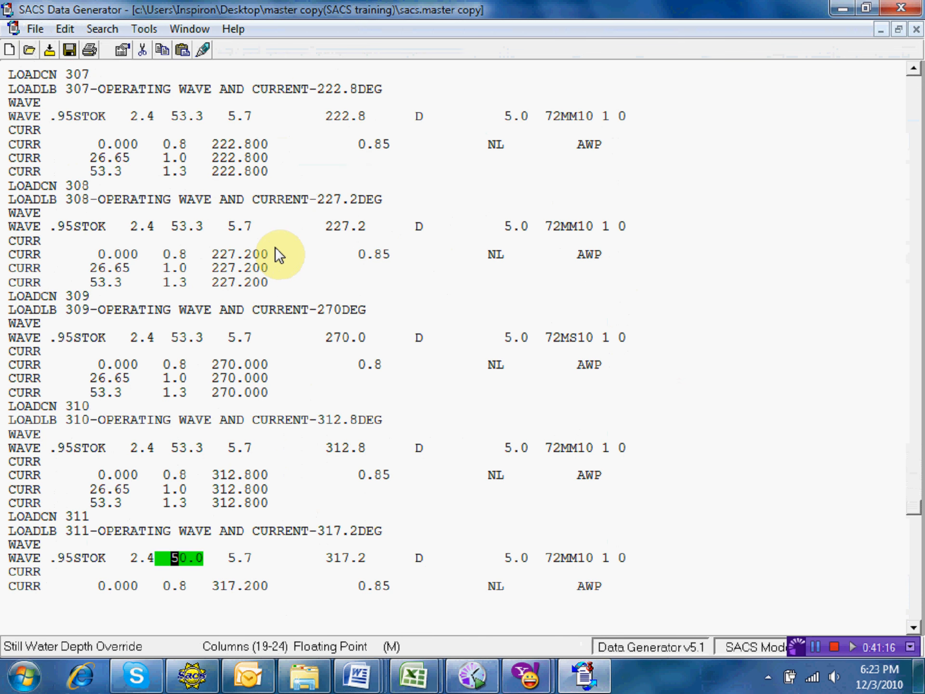
pyautogui.write('3.3')
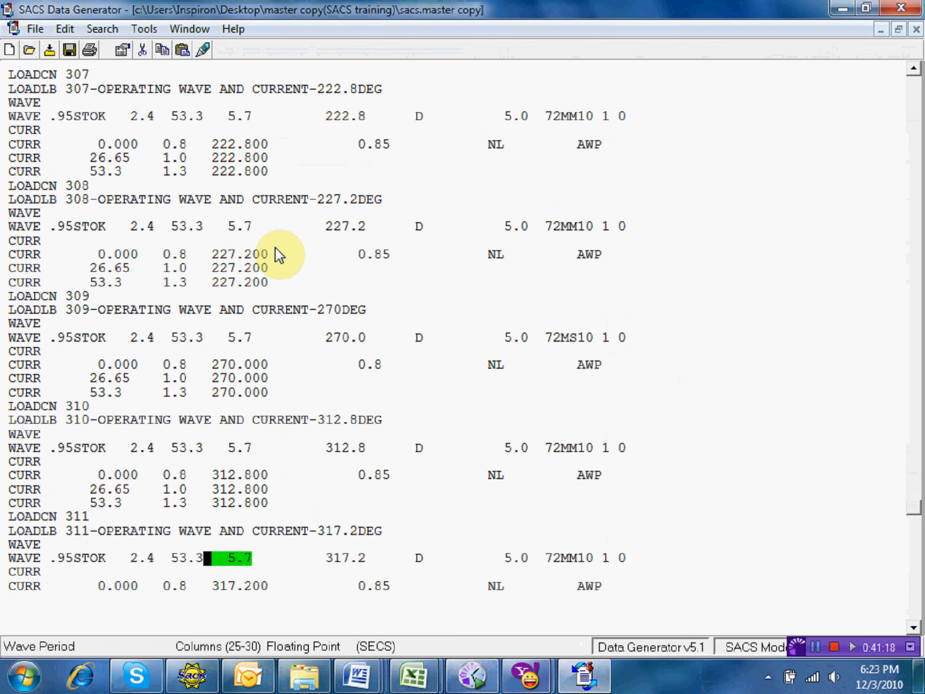
# Set the second and third current elevations of load condition 311 to 26.65 and 53.3, and save the file
pyautogui.press('Down')
pyautogui.press('Down')
pyautogui.press('Left')
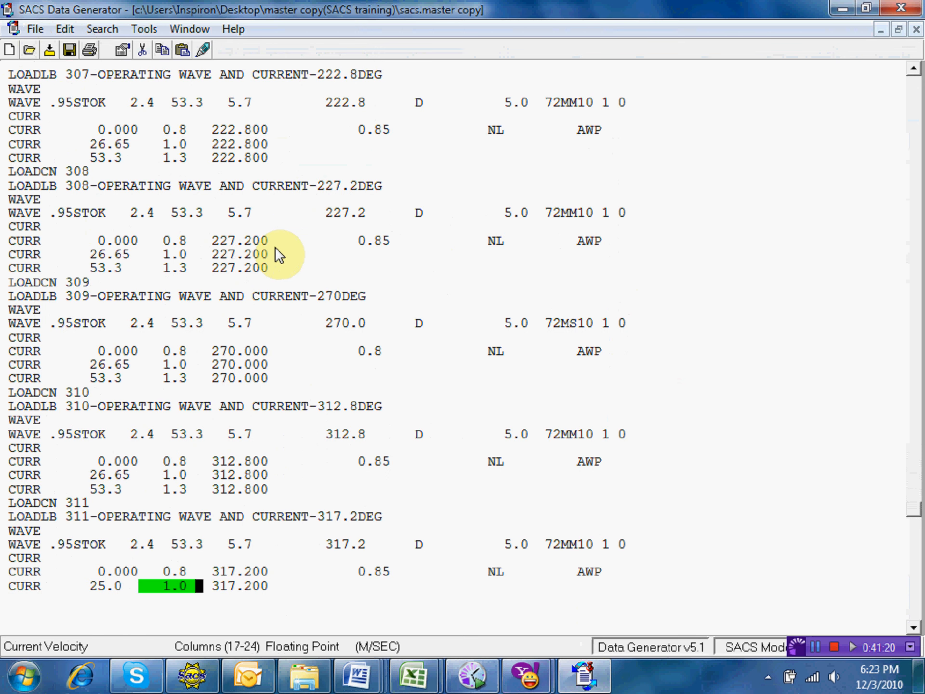
pyautogui.press('Left')
pyautogui.press('Left')
pyautogui.press('Left')
pyautogui.press('Left')
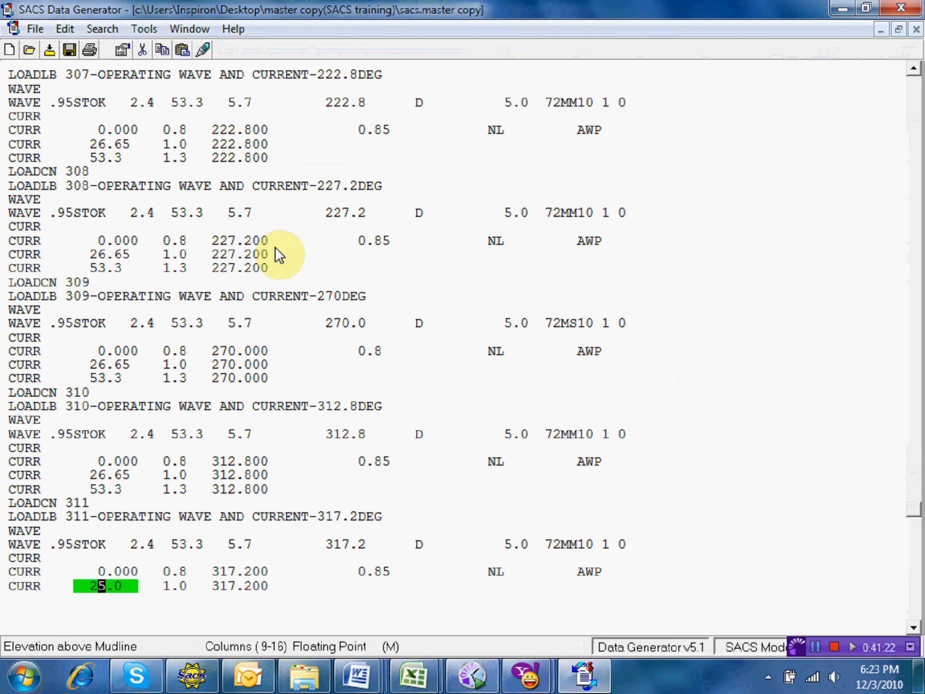
pyautogui.write('6.65')
pyautogui.press('Down')
pyautogui.press('Down')
pyautogui.press('Down')
pyautogui.press('Up')
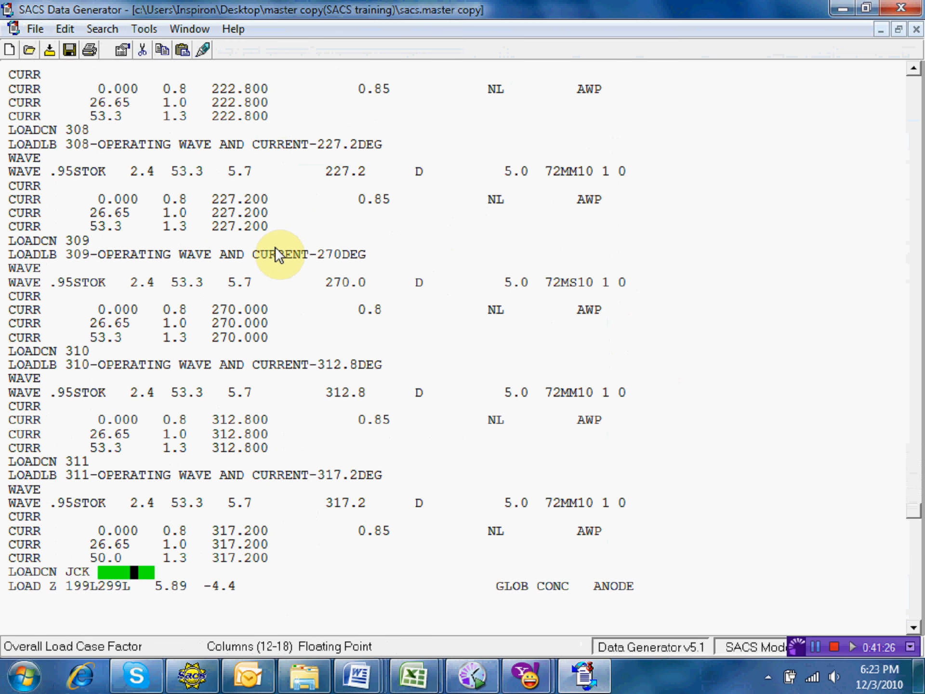
pyautogui.press('Up')
pyautogui.press('Left')
pyautogui.press('Left')
pyautogui.press('Left')
pyautogui.press('Left')
pyautogui.write('3.3')
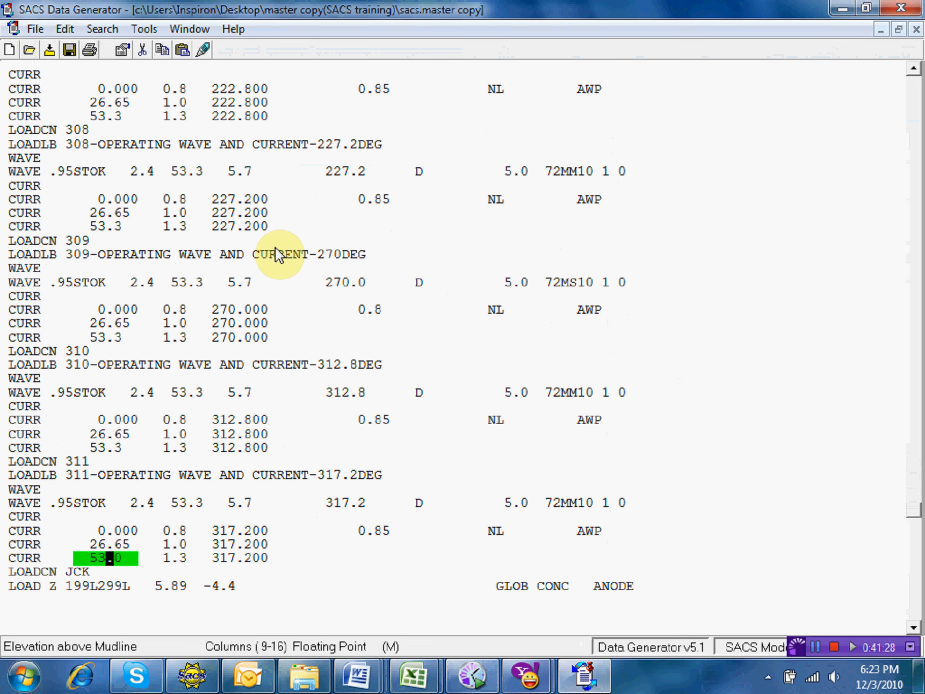
pyautogui.click(71, 49)
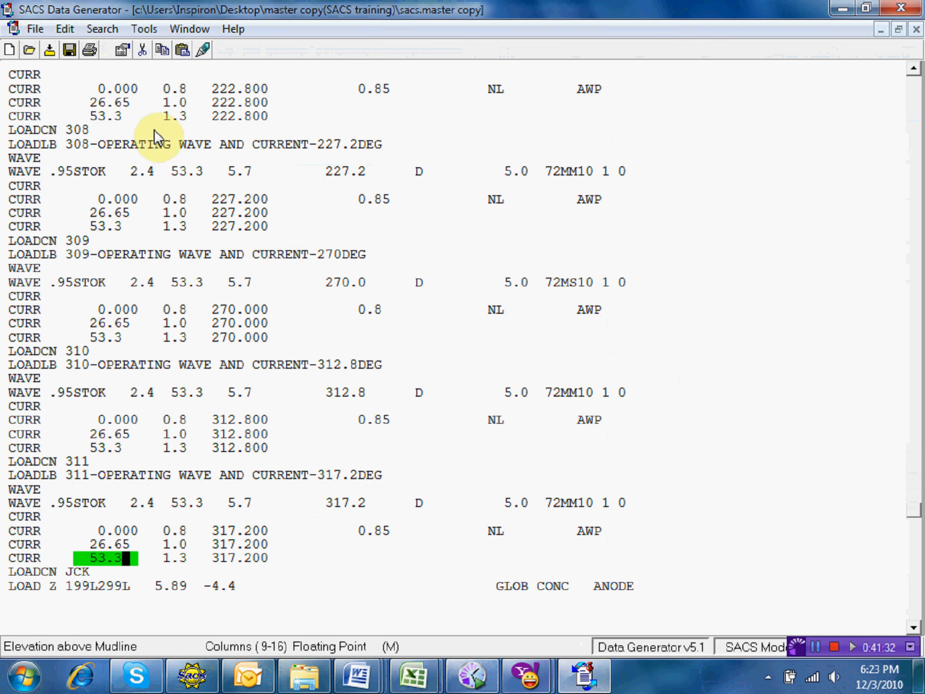
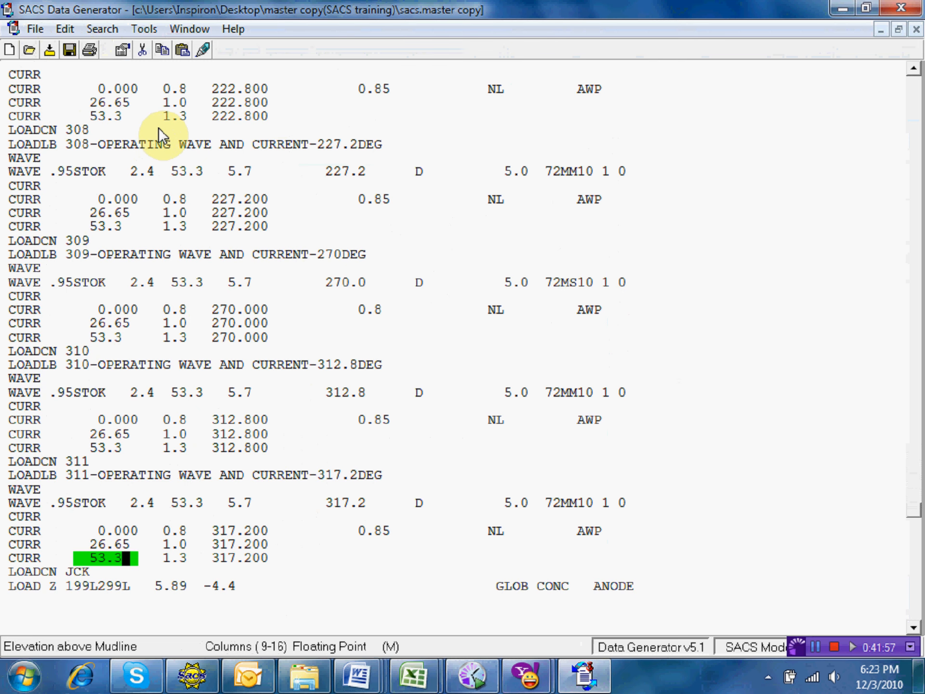
# Review load conditions 305 to 311 of the maximum water depth block and the first JCK anode load lines below them
pyautogui.press('Down')
pyautogui.press('Down')
pyautogui.hotkey('ctrl', 'v')
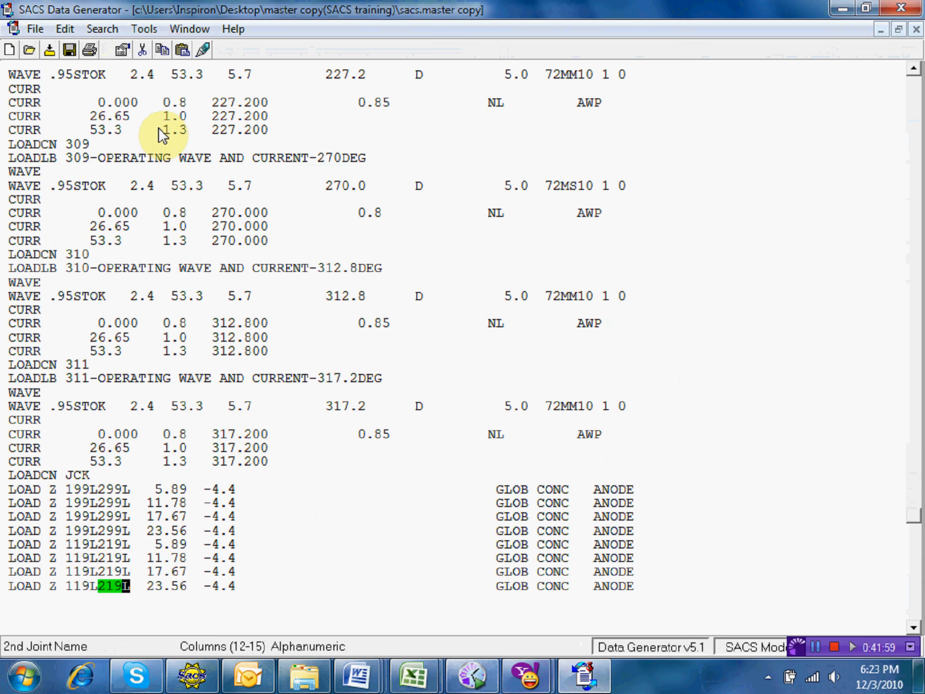
pyautogui.press('Up')
pyautogui.press('Up')
pyautogui.press('Up')
pyautogui.press('Up')
pyautogui.press('Up')
pyautogui.press('Up')
pyautogui.press('Up')
pyautogui.press('Up')
pyautogui.press('Up')
pyautogui.press('Up')
pyautogui.press('Up')
pyautogui.press('Up')
pyautogui.press('Up')
pyautogui.press('Up')
pyautogui.press('Up')
pyautogui.press('Up')
pyautogui.press('Up')
pyautogui.press('Up')
pyautogui.press('Up')
pyautogui.press('Up')
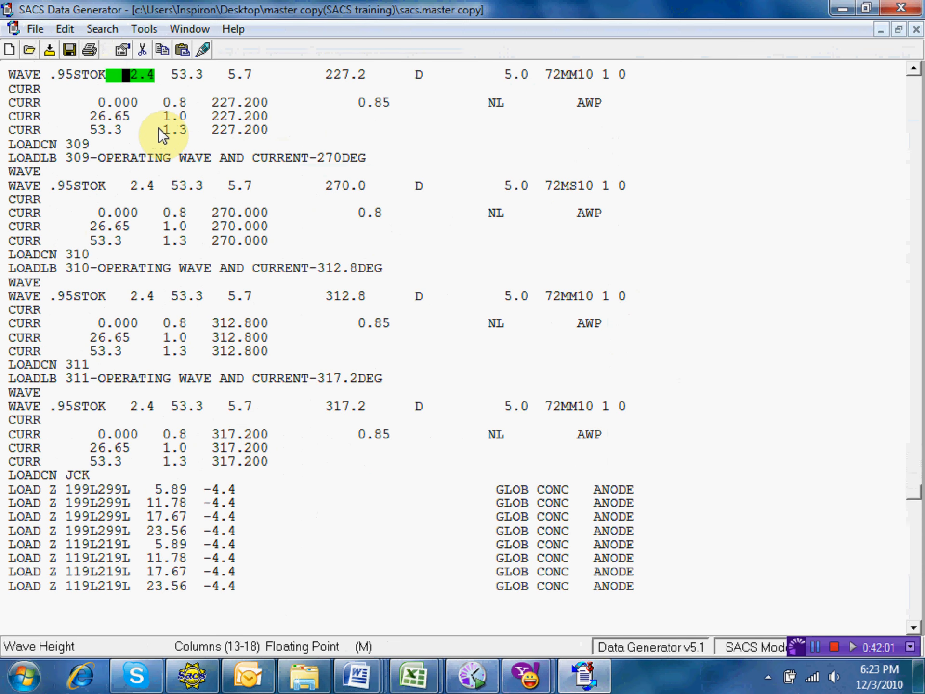
pyautogui.press('Up')
pyautogui.press('Up')
pyautogui.press('Up')
pyautogui.press('Up')
pyautogui.press('Up')
pyautogui.press('Up')
pyautogui.press('Up')
pyautogui.press('Up')
pyautogui.press('Up')
pyautogui.press('Up')
pyautogui.press('Up')
pyautogui.press('Up')
pyautogui.press('Up')
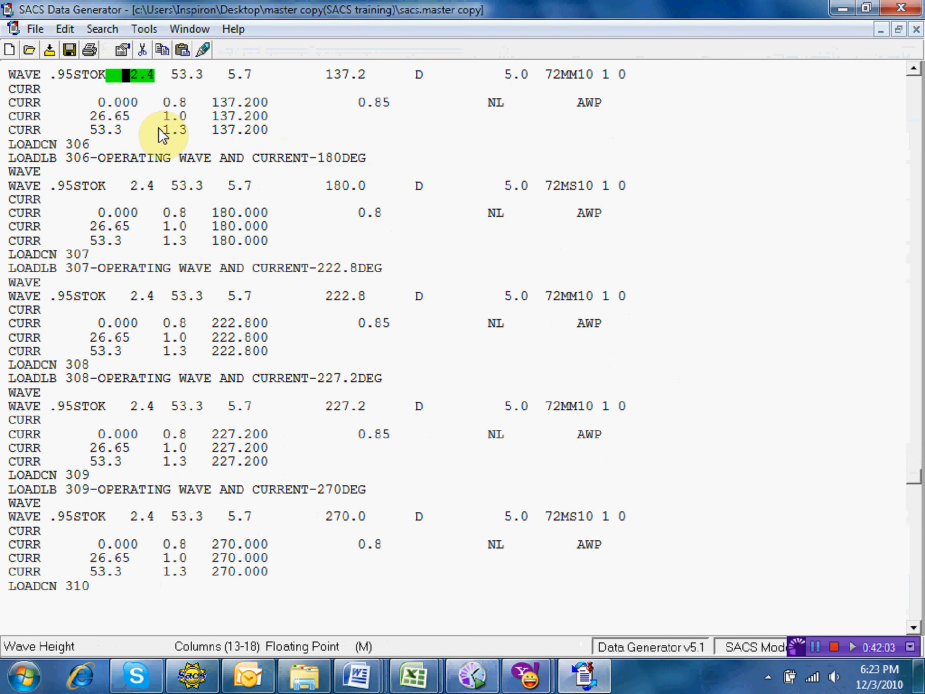
pyautogui.press('Down')
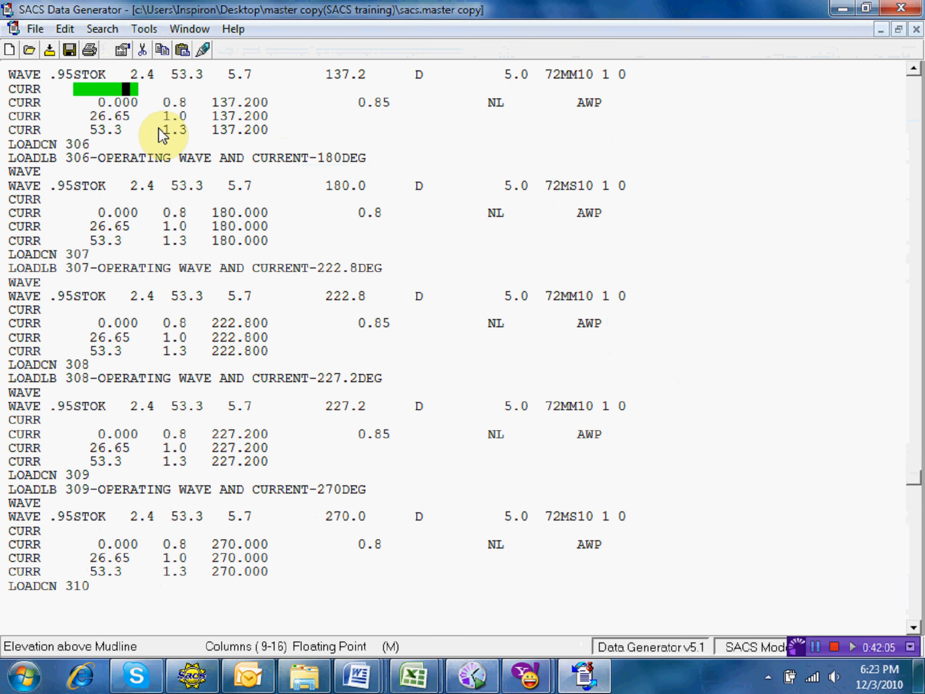
pyautogui.press('Down')
pyautogui.press('Down')
pyautogui.press('Down')
pyautogui.press('Down')
pyautogui.press('Down')
pyautogui.press('Down')
pyautogui.press('Down')
pyautogui.press('Down')
pyautogui.press('Down')
pyautogui.press('Down')
pyautogui.press('Down')
pyautogui.press('Down')
pyautogui.press('Down')
pyautogui.press('Down')
pyautogui.press('Down')
pyautogui.press('Down')
pyautogui.press('Down')
pyautogui.press('Down')
pyautogui.press('Down')
pyautogui.press('Down')
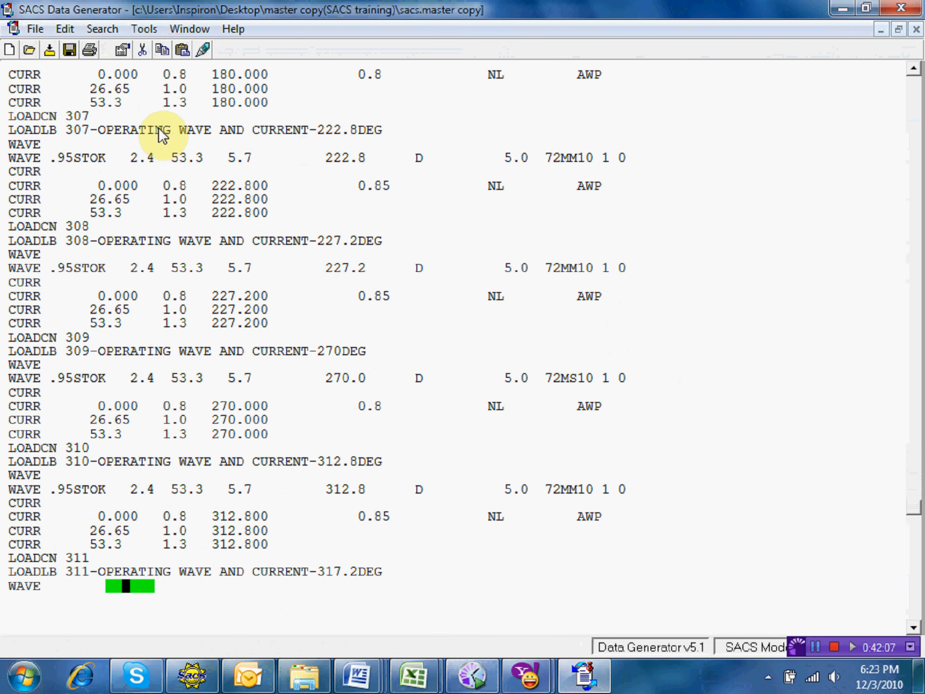
pyautogui.press('Down')
pyautogui.press('Down')
pyautogui.press('Down')
pyautogui.press('Down')
pyautogui.press('Down')
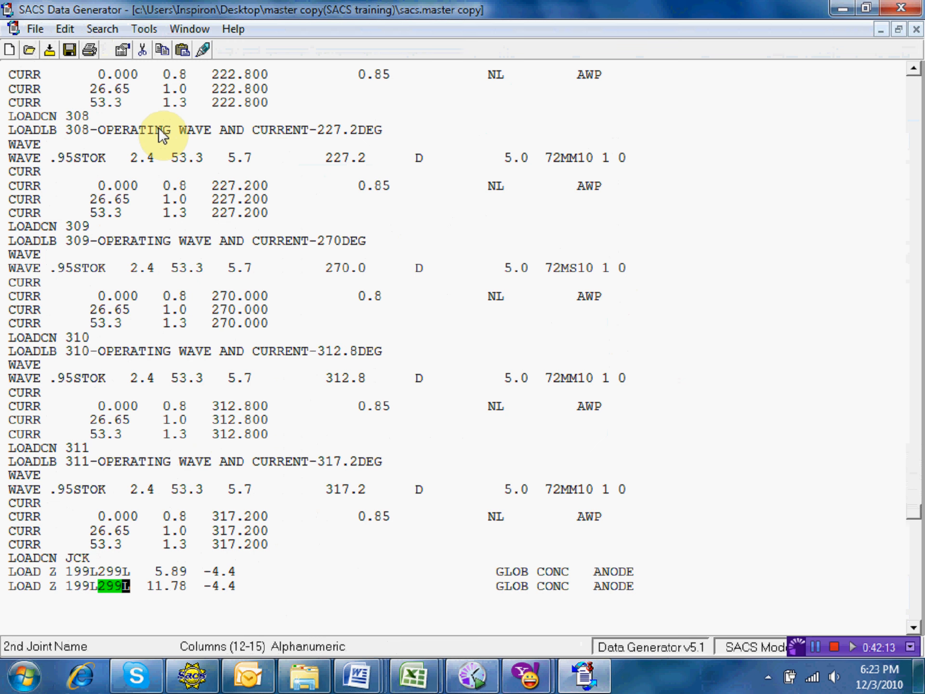
# Review the maximum water depth load conditions from 311 back up to 300, as far as load condition 211 above the block's comment line
pyautogui.press('Up')
pyautogui.press('Up')
pyautogui.press('Up')
pyautogui.press('Up')
pyautogui.press('Up')
pyautogui.press('Up')
pyautogui.press('Up')
pyautogui.press('Up')
pyautogui.press('Up')
pyautogui.press('Up')
pyautogui.press('Up')
pyautogui.press('Up')
pyautogui.press('Up')
pyautogui.press('Up')
pyautogui.press('Up')
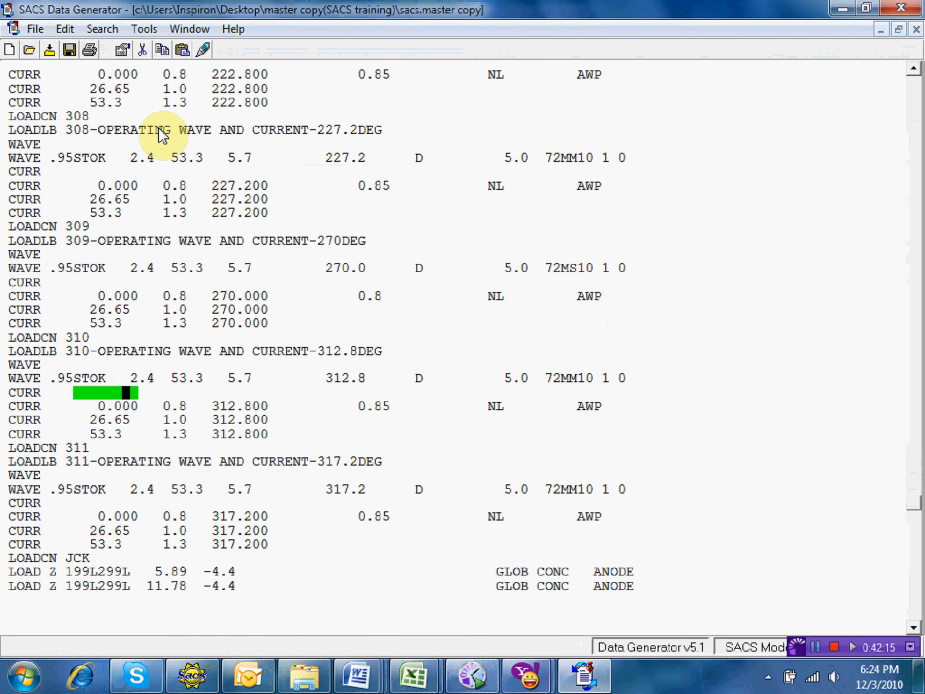
pyautogui.press('Up')
pyautogui.press('Up')
pyautogui.press('Up')
pyautogui.press('Up')
pyautogui.press('Up')
pyautogui.press('Up')
pyautogui.press('Up')
pyautogui.press('Up')
pyautogui.press('Up')
pyautogui.press('Up')
pyautogui.press('Up')
pyautogui.press('Up')
pyautogui.press('Up')
pyautogui.press('Up')
pyautogui.press('Up')
pyautogui.press('Up')
pyautogui.press('Up')
pyautogui.press('Up')
pyautogui.press('Up')
pyautogui.press('Up')
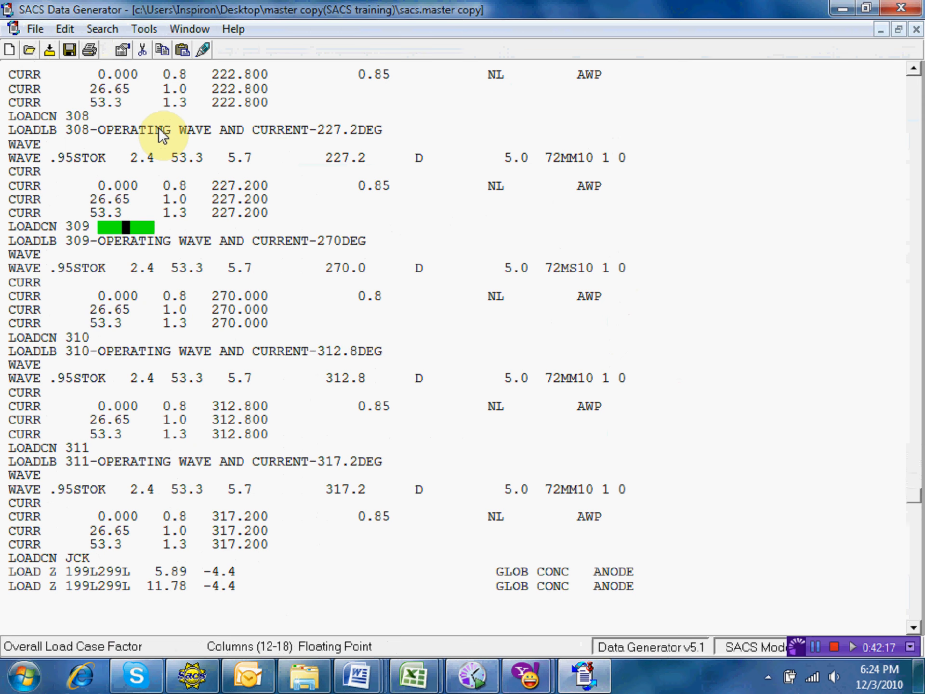
pyautogui.press('Up')
pyautogui.press('Up')
pyautogui.press('Up')
pyautogui.press('Up')
pyautogui.press('Up')
pyautogui.press('Up')
pyautogui.press('Up')
pyautogui.press('Up')
pyautogui.press('Up')
pyautogui.press('Up')
pyautogui.press('Up')
pyautogui.press('Up')
pyautogui.press('Up')
pyautogui.press('Up')
pyautogui.press('Up')
pyautogui.press('Up')
pyautogui.press('Up')
pyautogui.press('Up')
pyautogui.press('Up')
pyautogui.press('Up')
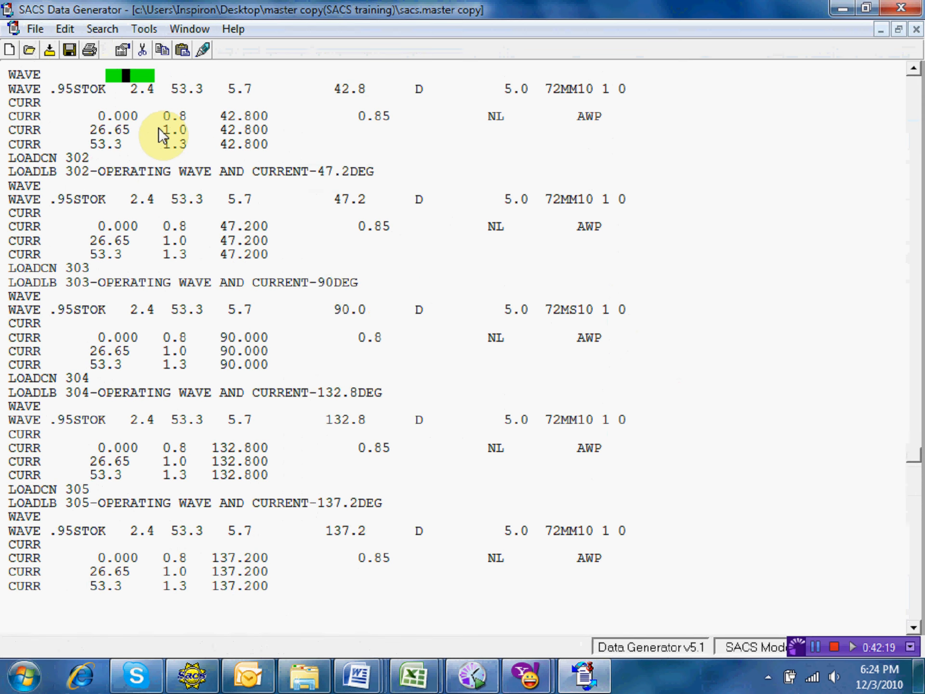
pyautogui.press('Down')
pyautogui.press('Down')
pyautogui.press('Down')
pyautogui.press('Down')
pyautogui.press('Down')
pyautogui.press('Down')
pyautogui.press('Down')
pyautogui.press('Down')
pyautogui.press('Down')
pyautogui.press('Down')
pyautogui.press('Down')
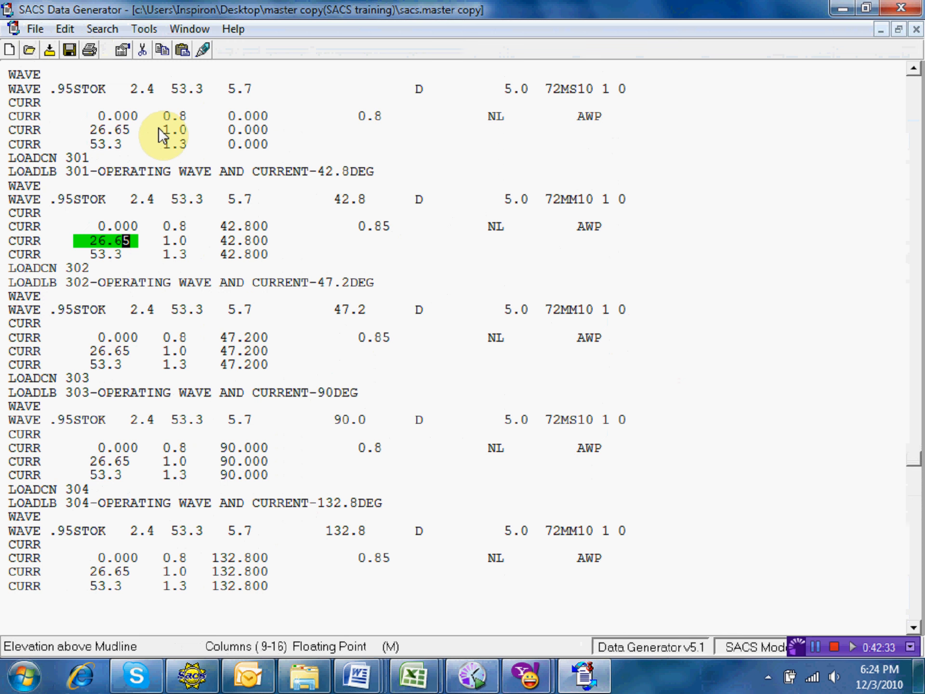
pyautogui.press('Up')
pyautogui.press('Up')
pyautogui.press('Up')
pyautogui.press('Up')
pyautogui.press('Up')
pyautogui.press('Up')
pyautogui.press('Up')
pyautogui.press('Up')
pyautogui.press('Up')
pyautogui.press('Up')
pyautogui.press('Up')
pyautogui.press('Up')
pyautogui.press('Up')
pyautogui.press('Up')
pyautogui.press('Up')
pyautogui.press('Up')
pyautogui.press('Up')
pyautogui.press('Up')
pyautogui.press('Up')
pyautogui.press('Up')
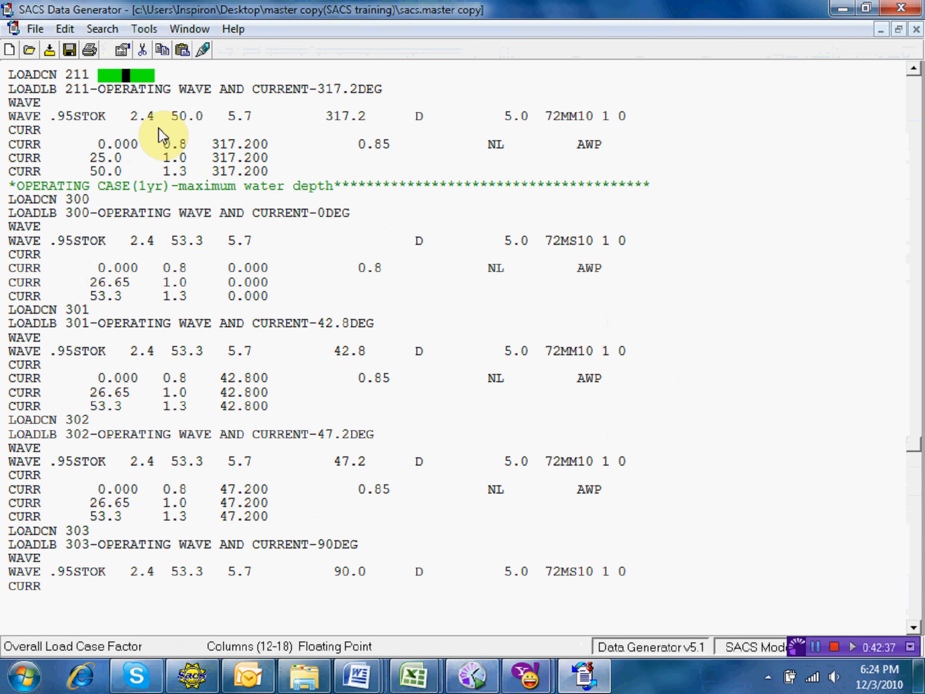
# Copy the maximum water depth block from its operating case comment line through the end of load condition 305
pyautogui.click(8, 186)
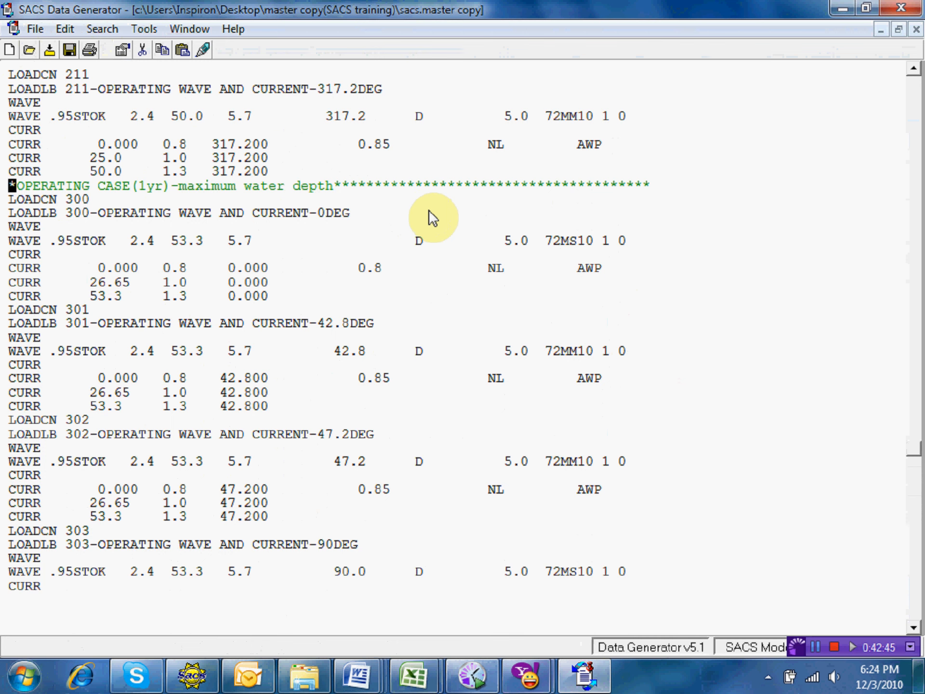
pyautogui.hotkey('shift', 'Down')
pyautogui.hotkey('shift', 'Down')
pyautogui.hotkey('shift', 'Down')
pyautogui.hotkey('shift', 'Down')
pyautogui.hotkey('shift', 'Down')
pyautogui.hotkey('shift', 'Down')
pyautogui.hotkey('shift', 'Down')
pyautogui.hotkey('shift', 'Down')
pyautogui.hotkey('shift', 'Down')
pyautogui.hotkey('shift', 'Down')
pyautogui.hotkey('shift', 'Down')
pyautogui.hotkey('shift', 'Down')
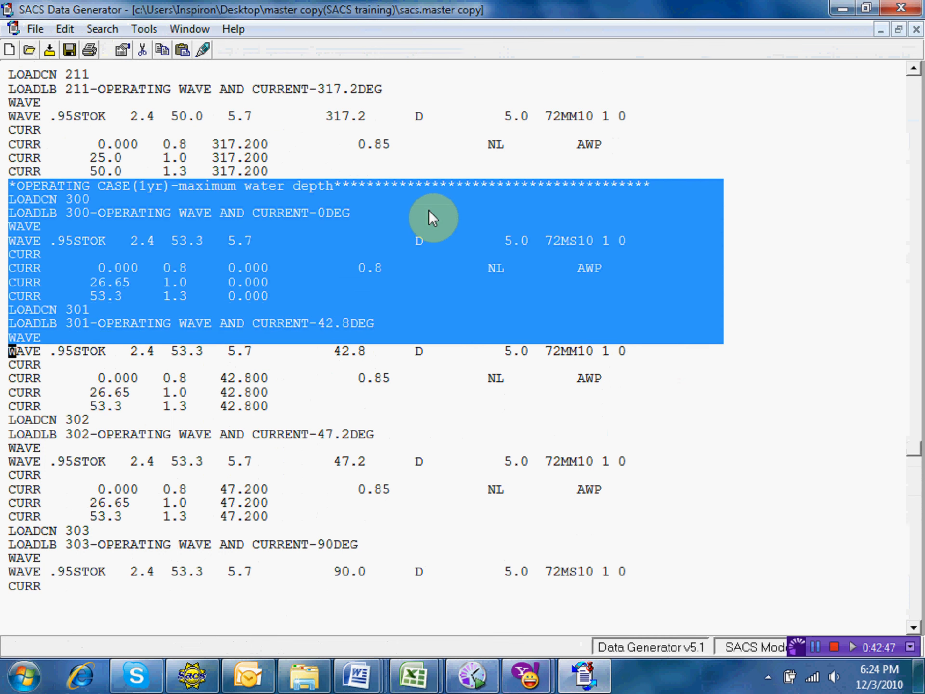
pyautogui.hotkey('shift', 'Down')
pyautogui.hotkey('shift', 'Down')
pyautogui.hotkey('shift', 'Down')
pyautogui.hotkey('shift', 'Down')
pyautogui.hotkey('shift', 'Down')
pyautogui.hotkey('shift', 'Down')
pyautogui.hotkey('shift', 'Down')
pyautogui.hotkey('shift', 'Down')
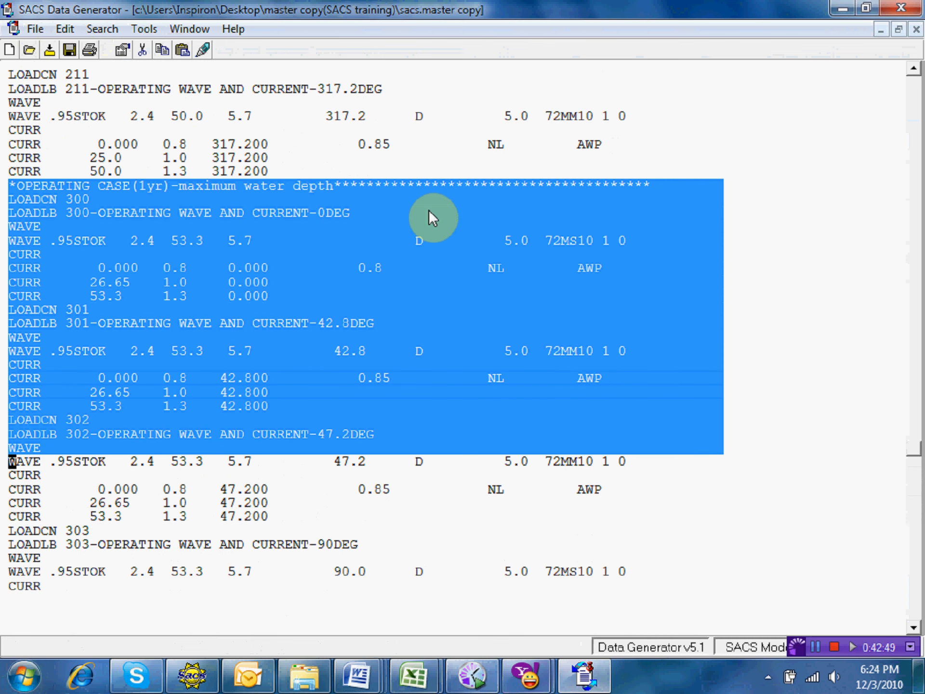
pyautogui.hotkey('shift', 'Down')
pyautogui.hotkey('shift', 'Down')
pyautogui.hotkey('shift', 'Down')
pyautogui.hotkey('shift', 'Down')
pyautogui.hotkey('shift', 'Down')
pyautogui.hotkey('shift', 'Down')
pyautogui.hotkey('shift', 'Down')
pyautogui.hotkey('shift', 'Down')
pyautogui.hotkey('shift', 'Down')
pyautogui.hotkey('shift', 'Down')
pyautogui.hotkey('shift', 'Down')
pyautogui.hotkey('shift', 'Down')
pyautogui.hotkey('shift', 'Down')
pyautogui.hotkey('shift', 'Down')
pyautogui.hotkey('shift', 'Down')
pyautogui.hotkey('shift', 'Down')
pyautogui.hotkey('shift', 'Down')
pyautogui.hotkey('shift', 'Down')
pyautogui.hotkey('shift', 'Down')
pyautogui.hotkey('shift', 'Down')
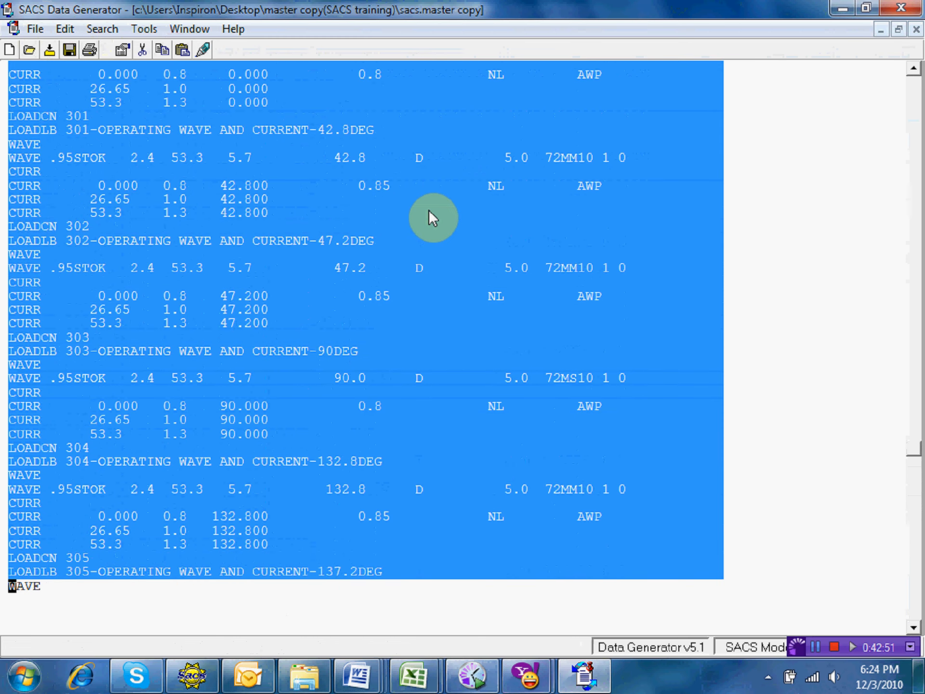
pyautogui.hotkey('shift', 'Down')
pyautogui.hotkey('shift', 'Down')
pyautogui.hotkey('shift', 'Down')
pyautogui.hotkey('shift', 'Down')
pyautogui.hotkey('shift', 'Down')
pyautogui.hotkey('shift', 'Down')
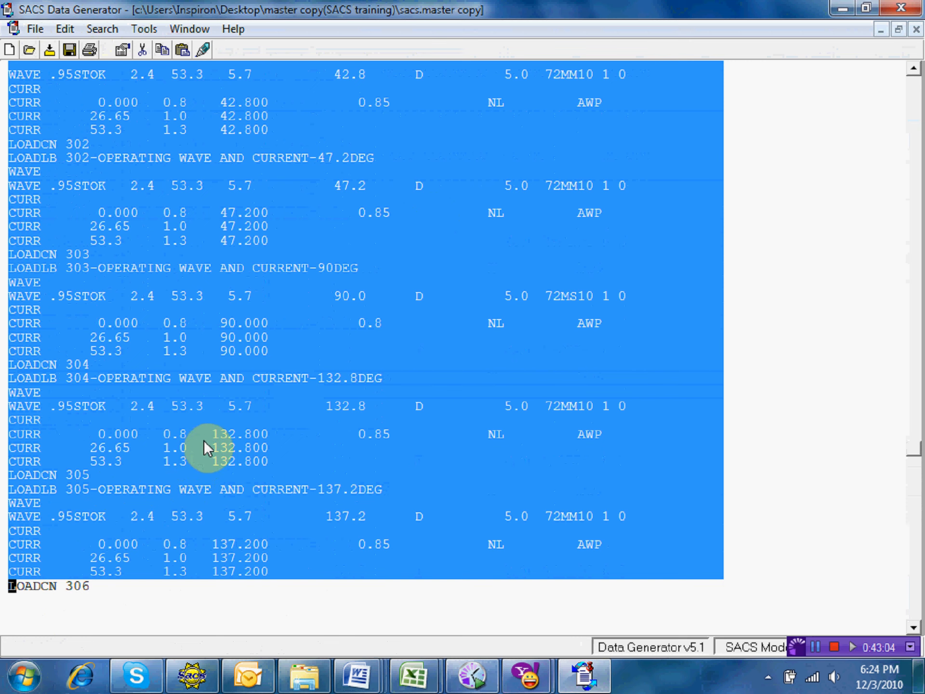
pyautogui.rightClick(313, 306)
pyautogui.click(358, 378)
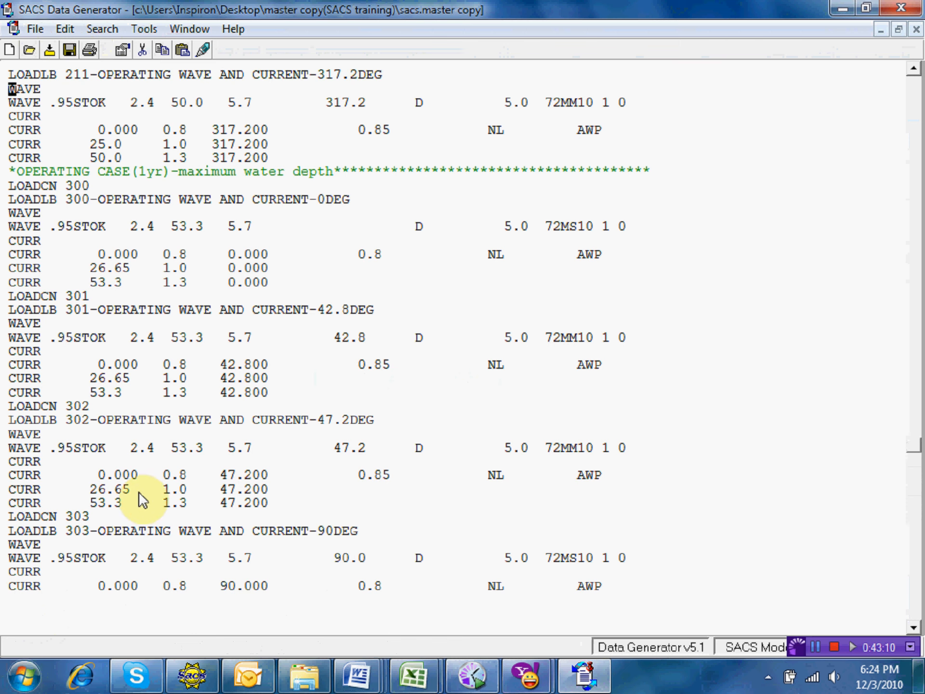
# Paste the copied maximum water depth block directly above the LOADCN JCK line, after load condition 311
pyautogui.press('Down')
pyautogui.press('Down')
pyautogui.press('Down')
pyautogui.press('Down')
pyautogui.press('Down')
pyautogui.press('Down')
pyautogui.press('Down')
pyautogui.press('Down')
pyautogui.press('Down')
pyautogui.press('Down')
pyautogui.press('Down')
pyautogui.press('Down')
pyautogui.press('Down')
pyautogui.press('Down')
pyautogui.press('Down')
pyautogui.press('Down')
pyautogui.press('Down')
pyautogui.press('Down')
pyautogui.press('Down')
pyautogui.press('Down')
pyautogui.press('Down')
pyautogui.press('Down')
pyautogui.press('Down')
pyautogui.press('Down')
pyautogui.press('Down')
pyautogui.press('Down')
pyautogui.press('Down')
pyautogui.press('Down')
pyautogui.press('Down')
pyautogui.press('Down')
pyautogui.press('Down')
pyautogui.press('Down')
pyautogui.press('Down')
pyautogui.press('Down')
pyautogui.press('Down')
pyautogui.press('Down')
pyautogui.press('Down')
pyautogui.press('Down')
pyautogui.press('Down')
pyautogui.press('Down')
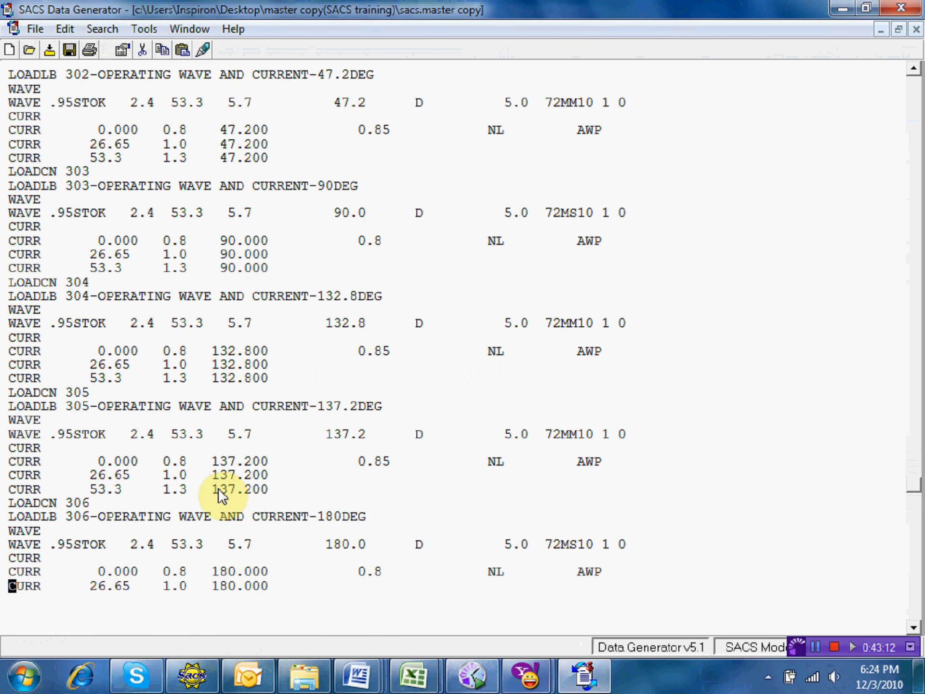
pyautogui.press('Down')
pyautogui.press('Down')
pyautogui.press('Down')
pyautogui.press('Down')
pyautogui.press('Down')
pyautogui.press('Down')
pyautogui.press('Down')
pyautogui.press('Down')
pyautogui.press('Down')
pyautogui.press('Down')
pyautogui.press('Down')
pyautogui.press('Down')
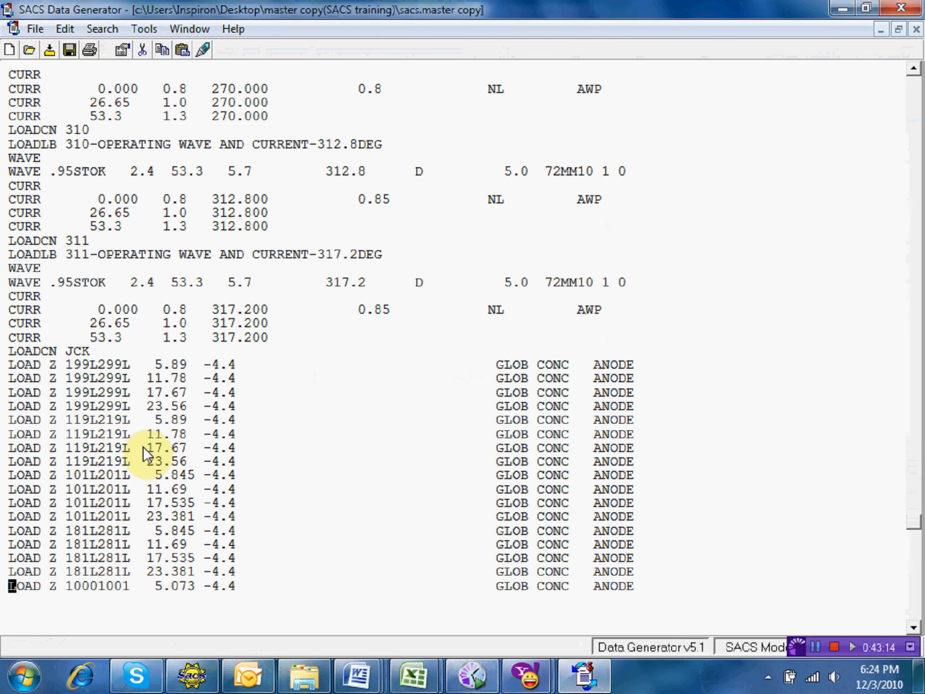
pyautogui.click(10, 348)
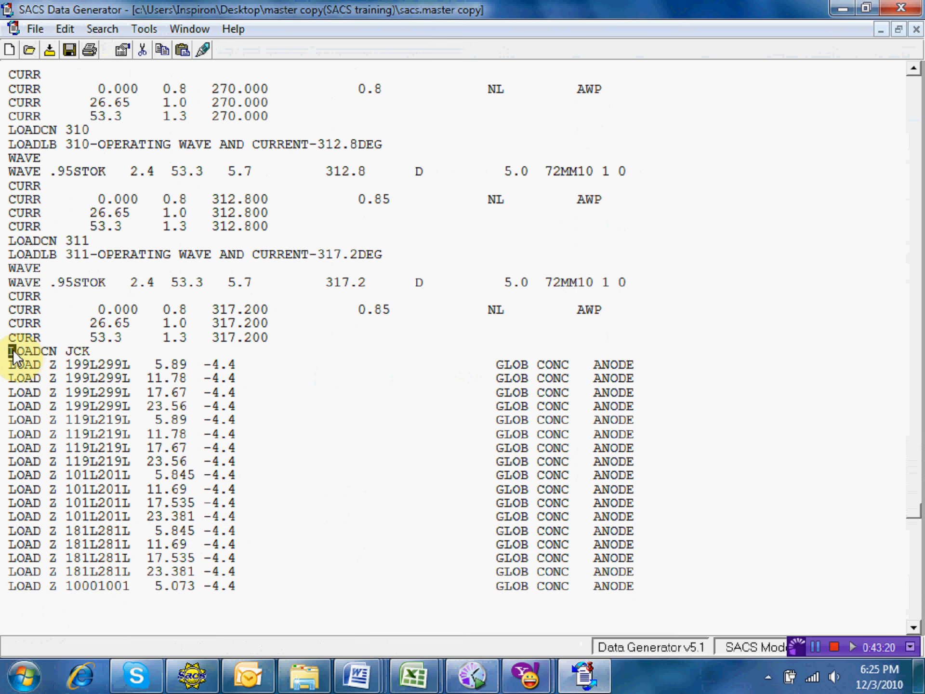
pyautogui.rightClick(10, 349)
pyautogui.click(46, 399)
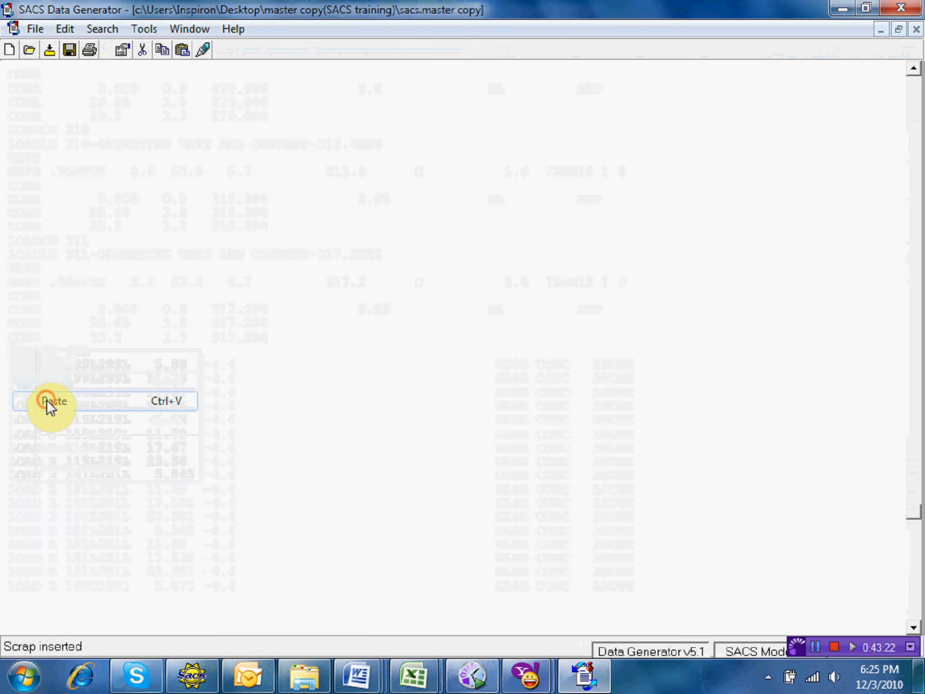
# Retitle the pasted block's comment line as EXTREME CASE (100YR)-MINIMUM WATER DEPTH
pyautogui.press('Up')
pyautogui.press('Up')
pyautogui.press('Up')
pyautogui.press('Up')
pyautogui.press('Up')
pyautogui.press('Up')
pyautogui.press('Up')
pyautogui.press('Up')
pyautogui.press('Up')
pyautogui.press('Up')
pyautogui.press('Up')
pyautogui.press('Up')
pyautogui.press('Up')
pyautogui.press('Up')
pyautogui.press('Up')
pyautogui.press('Up')
pyautogui.press('Up')
pyautogui.press('Up')
pyautogui.press('Up')
pyautogui.press('Up')
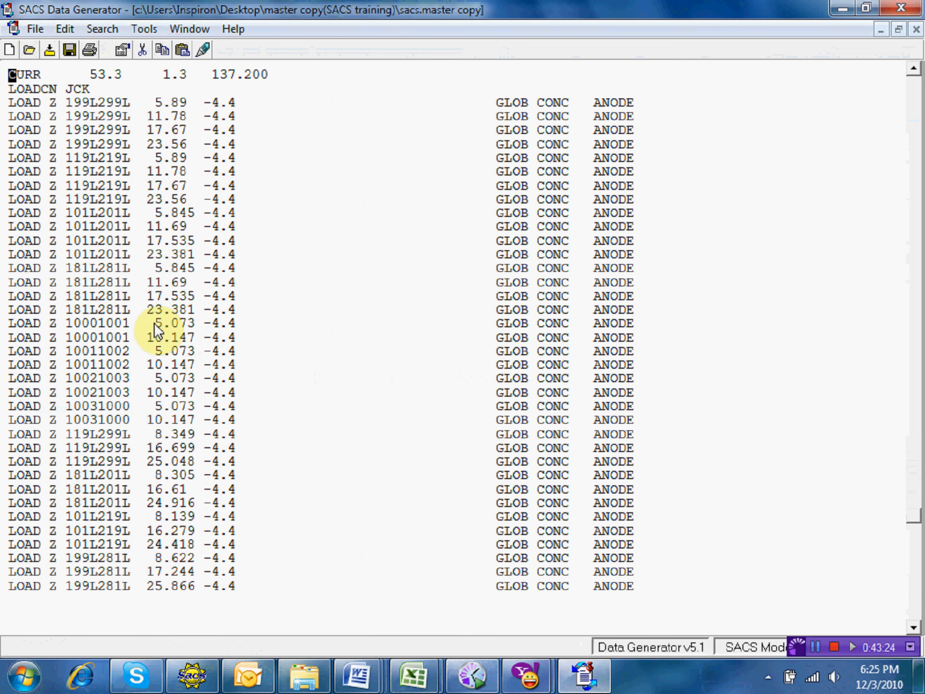
pyautogui.press('Up')
pyautogui.press('Up')
pyautogui.press('Up')
pyautogui.press('Up')
pyautogui.press('Up')
pyautogui.press('Up')
pyautogui.press('Up')
pyautogui.press('Up')
pyautogui.press('Up')
pyautogui.press('Up')
pyautogui.press('Up')
pyautogui.press('Up')
pyautogui.press('Up')
pyautogui.press('Up')
pyautogui.press('Up')
pyautogui.press('Up')
pyautogui.press('Up')
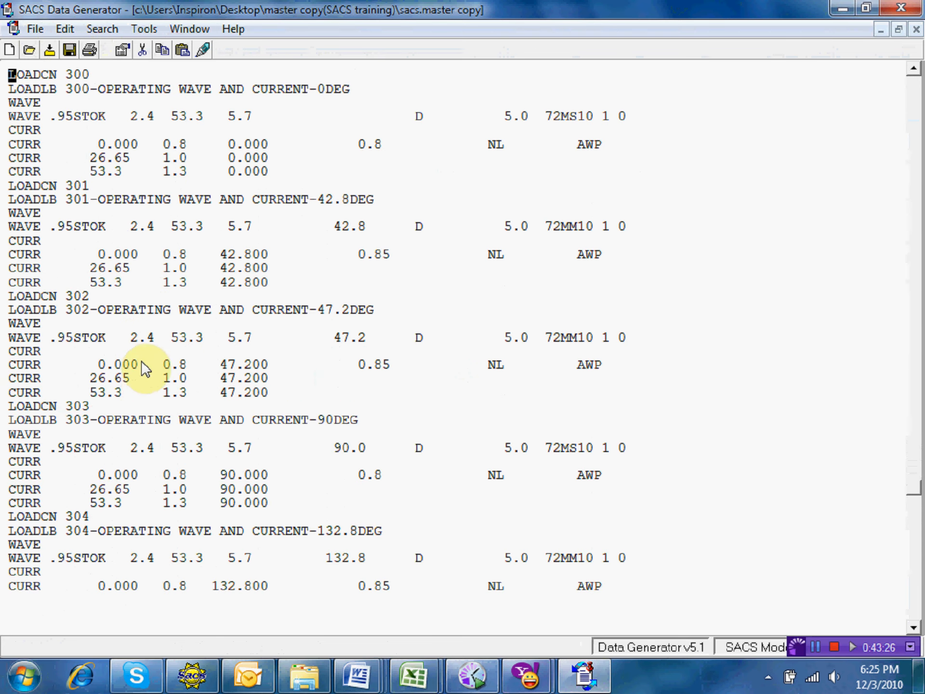
pyautogui.press('Up')
pyautogui.press('Up')
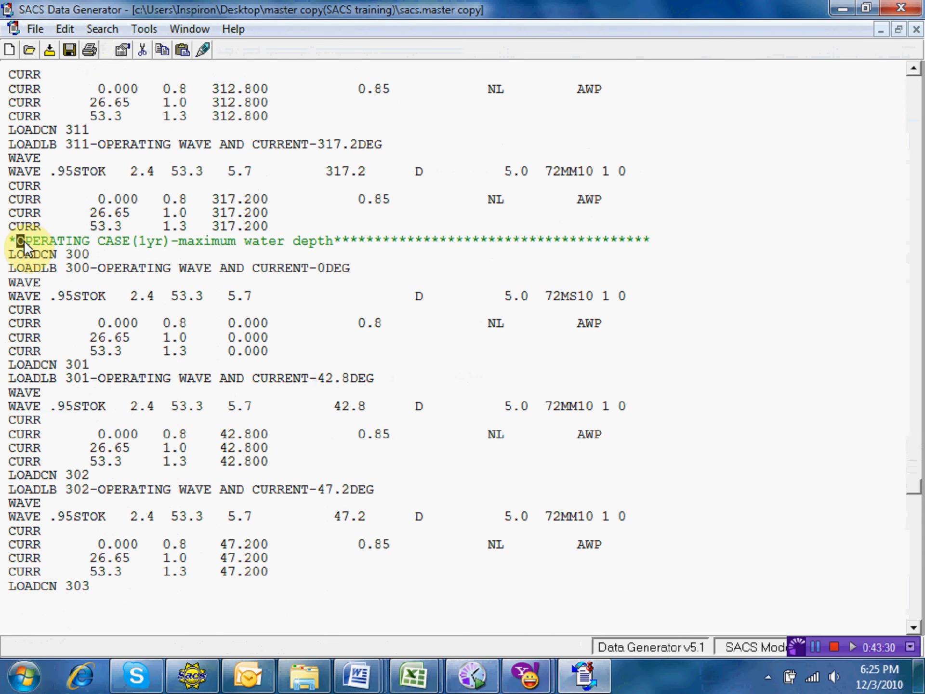
pyautogui.write('e')
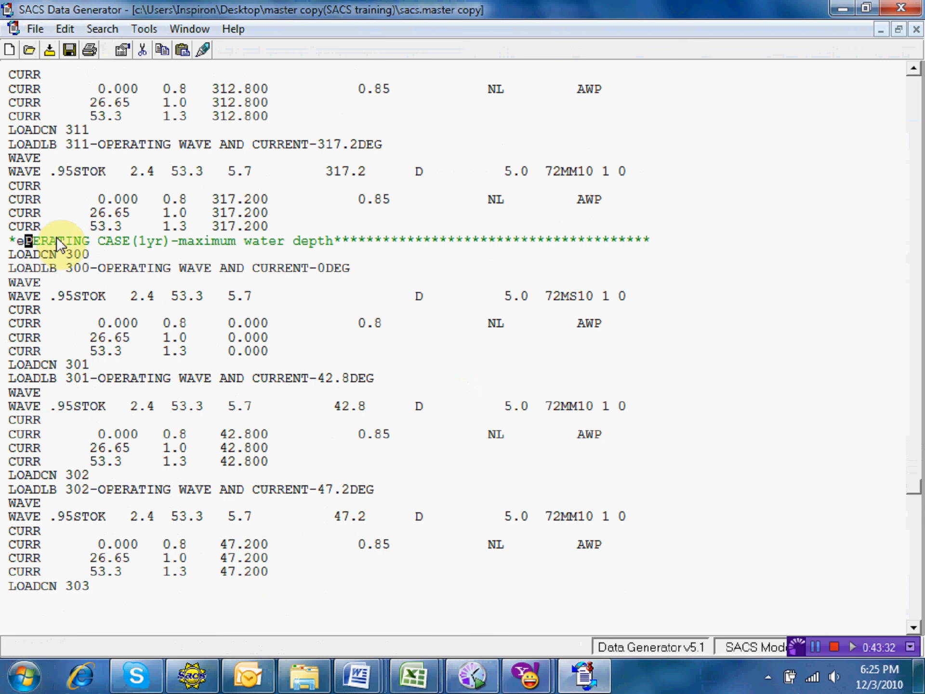
pyautogui.press('Left')
pyautogui.press('capslock')
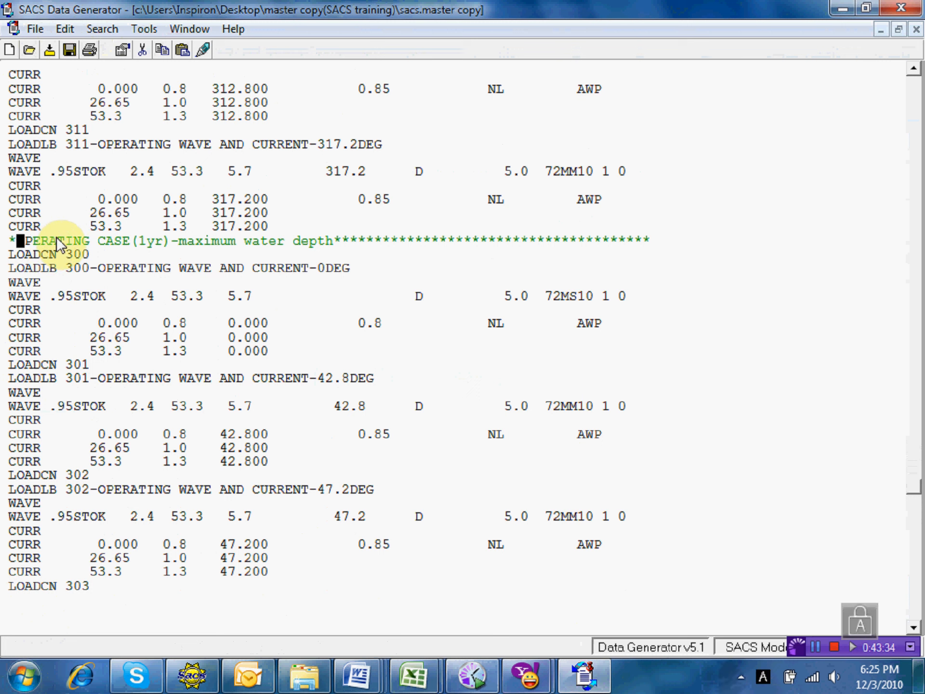
pyautogui.write('EXTREME')
pyautogui.write(' CA')
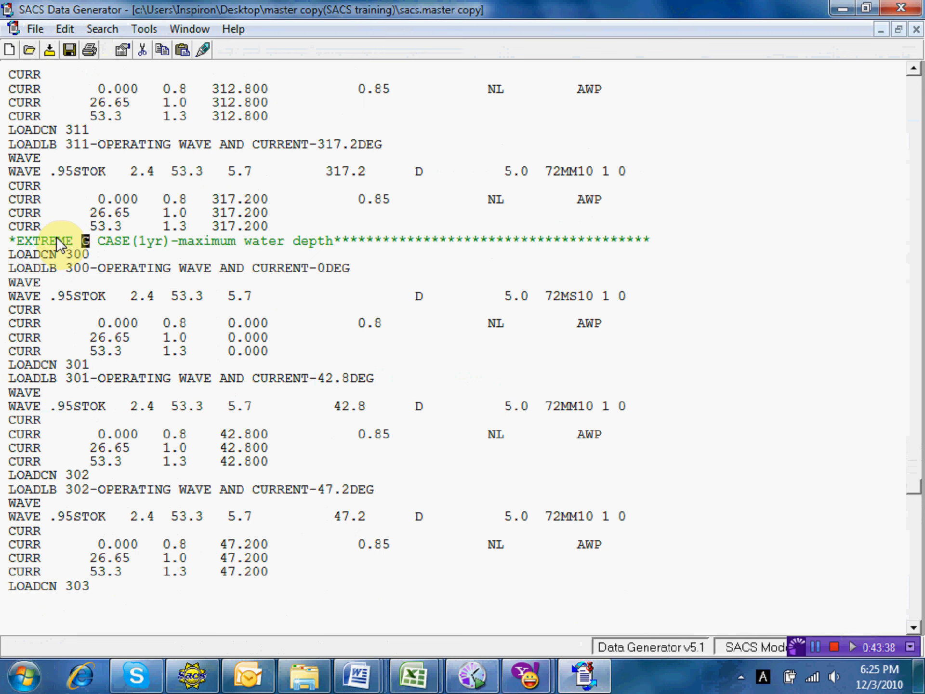
pyautogui.write('SE (100')
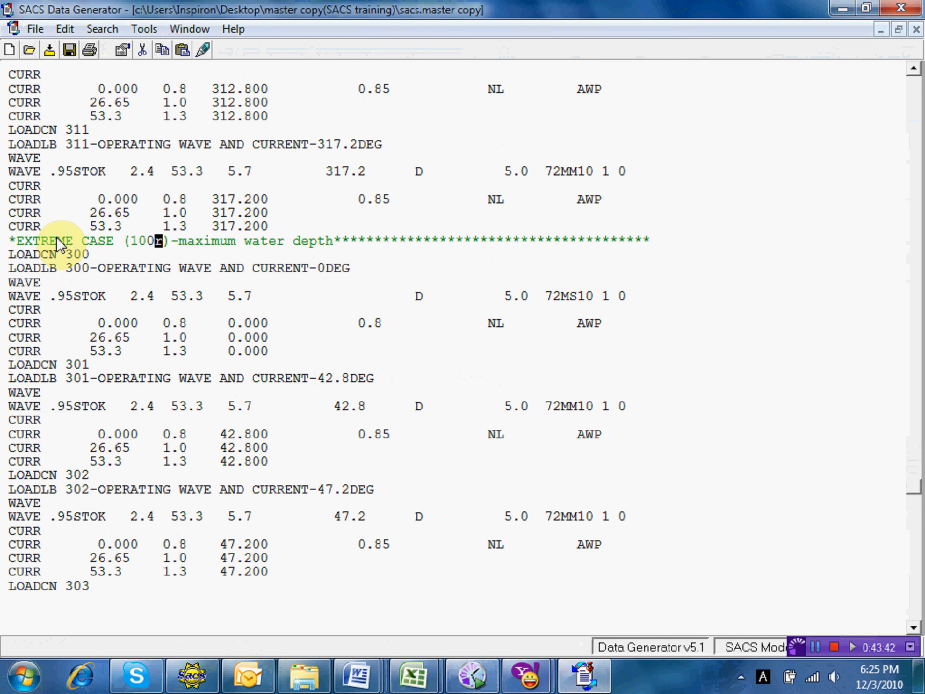
pyautogui.write('YR)-MINIM')
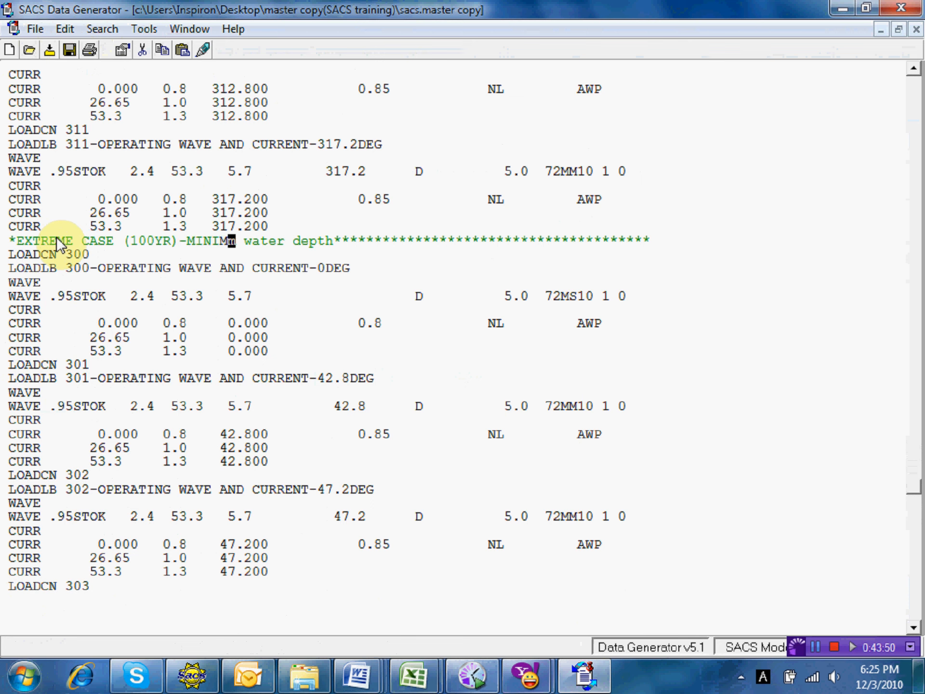
pyautogui.write('UM WATER')
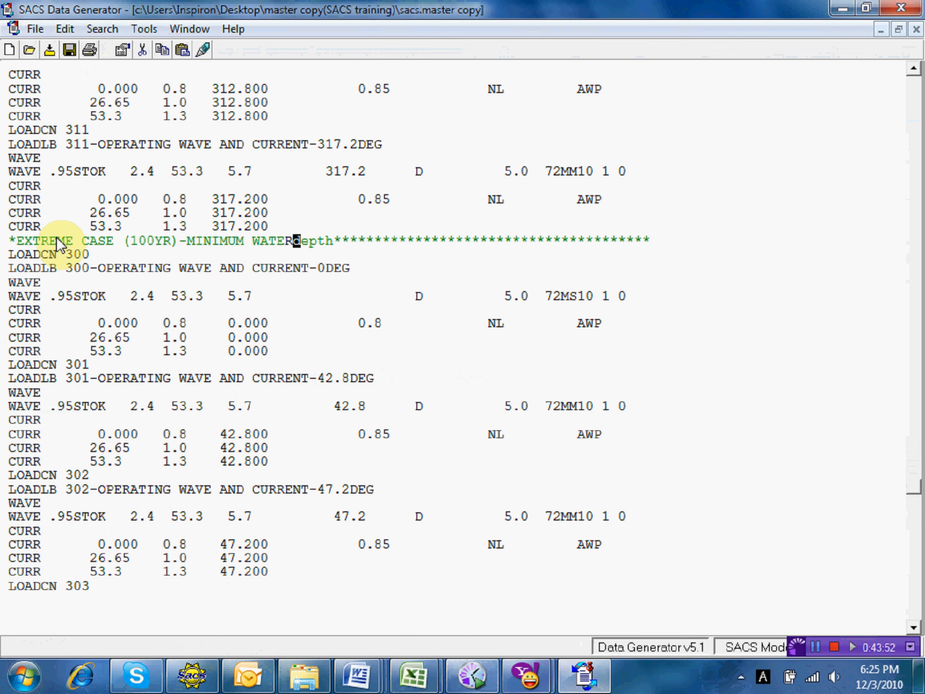
pyautogui.write(' DEPTH')
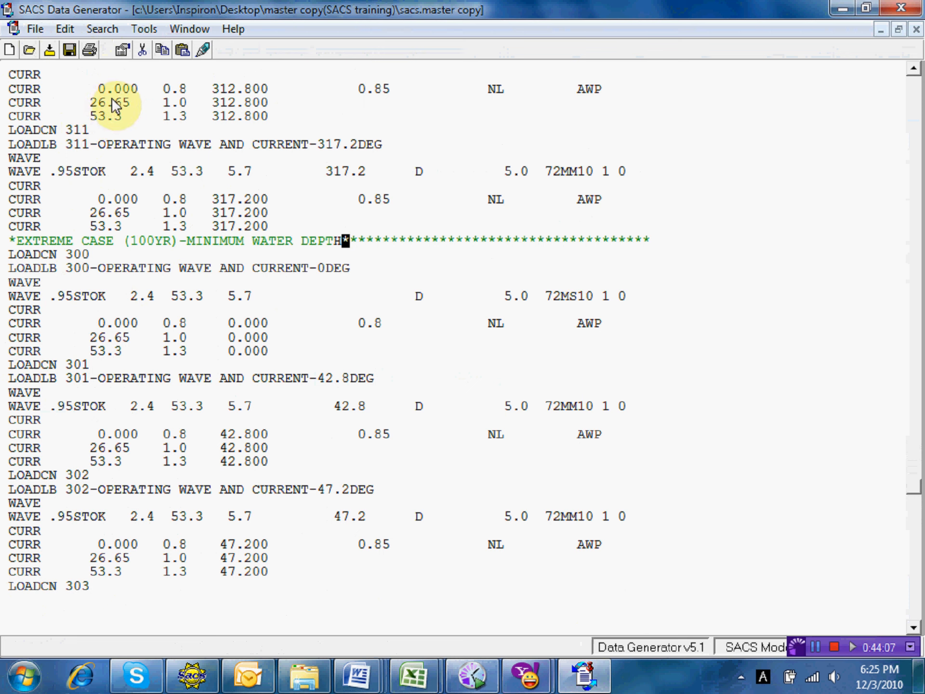
# Renumber the first load condition of the extreme case block to 400 on both its LOADCN and LOADLB lines
pyautogui.click(68, 252)
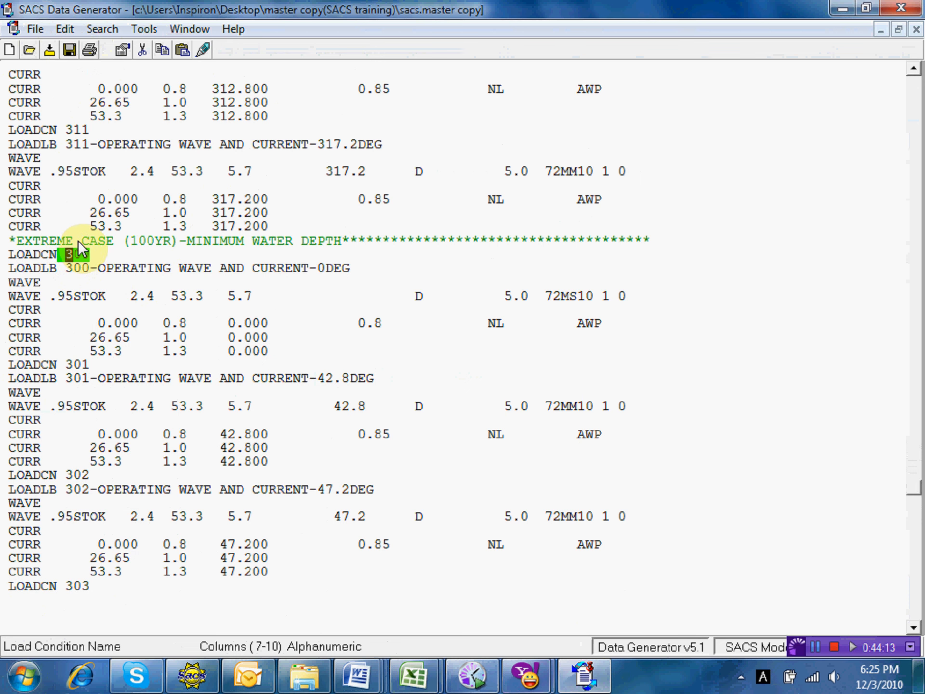
pyautogui.write('4')
pyautogui.press('Down')
pyautogui.press('Left')
pyautogui.write('4')
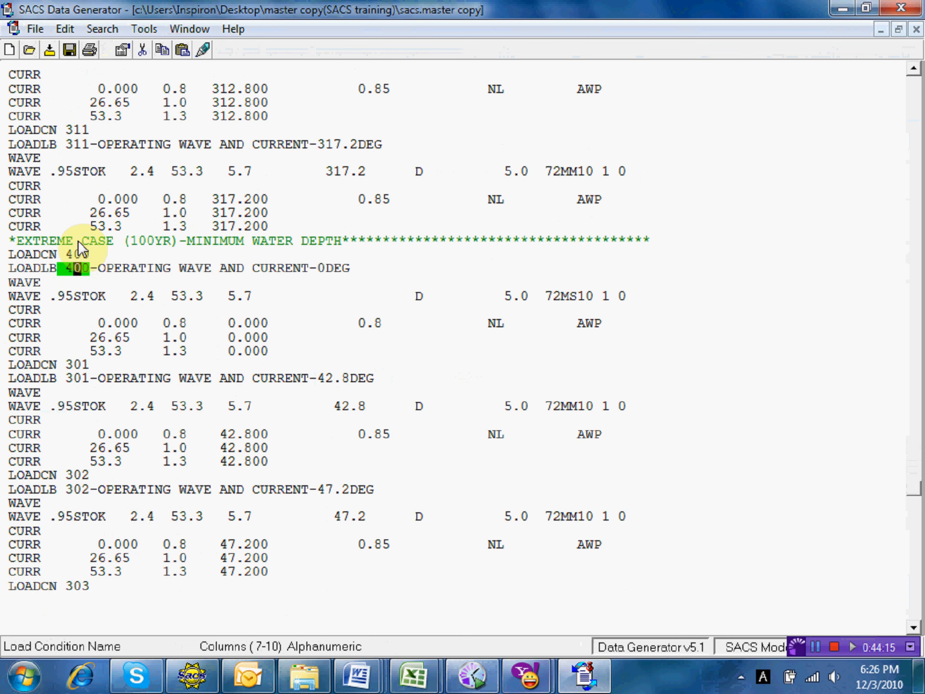
# Change the label of load condition 400 to -EXTREME WAVE AND CURRENT-0DEG
pyautogui.doubleClick(152, 266)
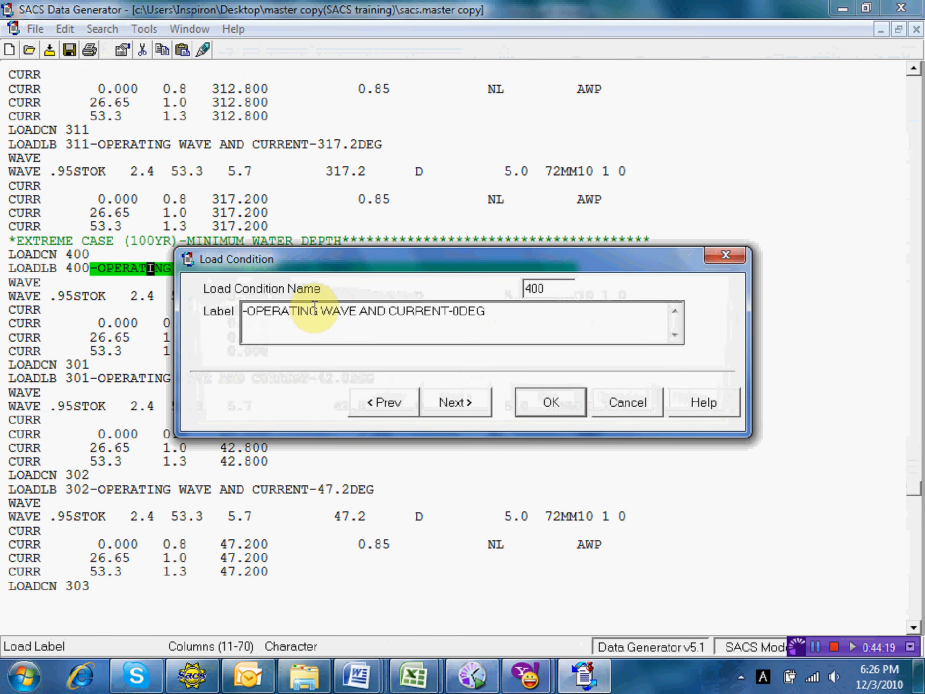
pyautogui.moveTo(318, 312); pyautogui.dragTo(253, 317)
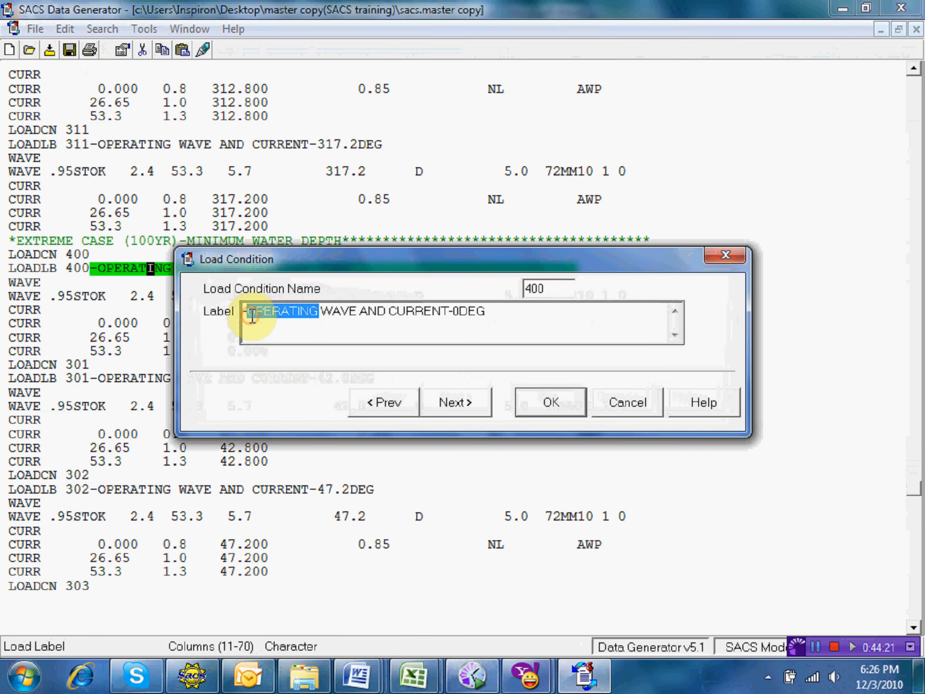
pyautogui.write('EXTREME')
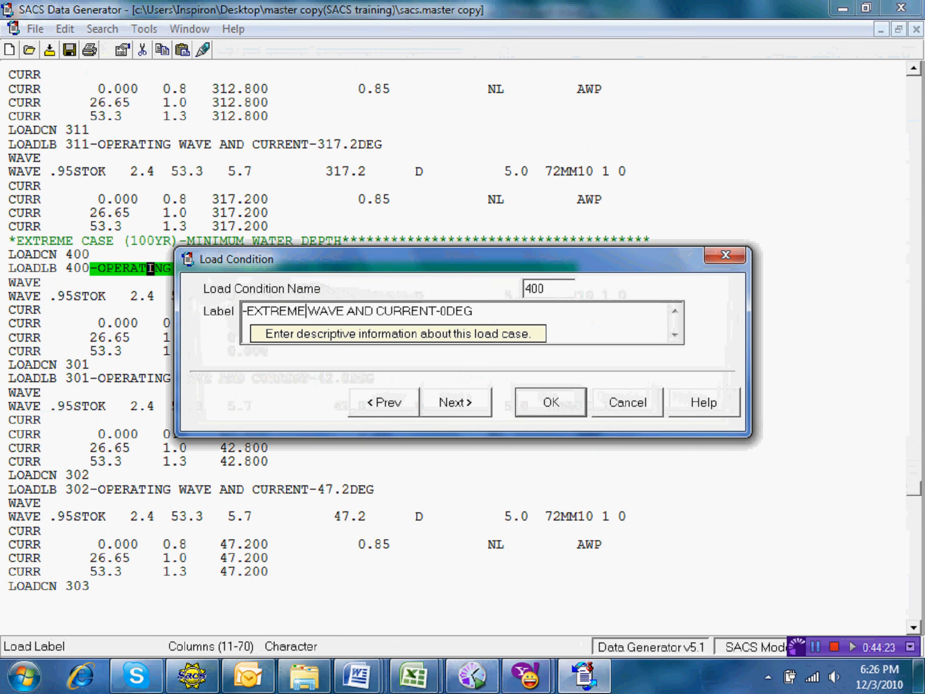
pyautogui.click(530, 400)
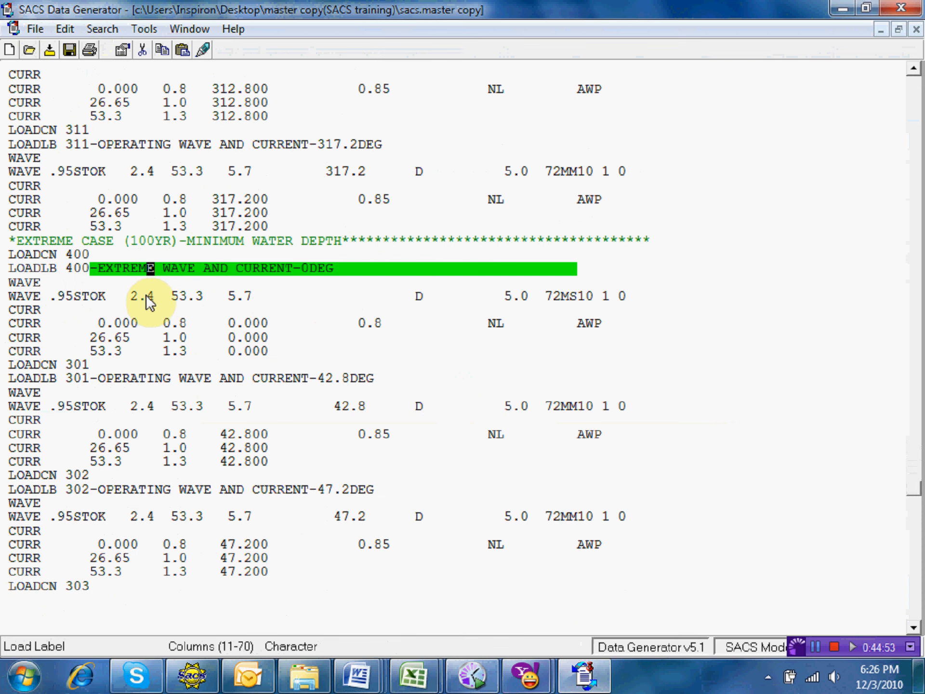
# Switch to the Basis of design-Inplace Analysis document in Word and read the storm condition wave height, wave period and current speeds
pyautogui.click(358, 674)
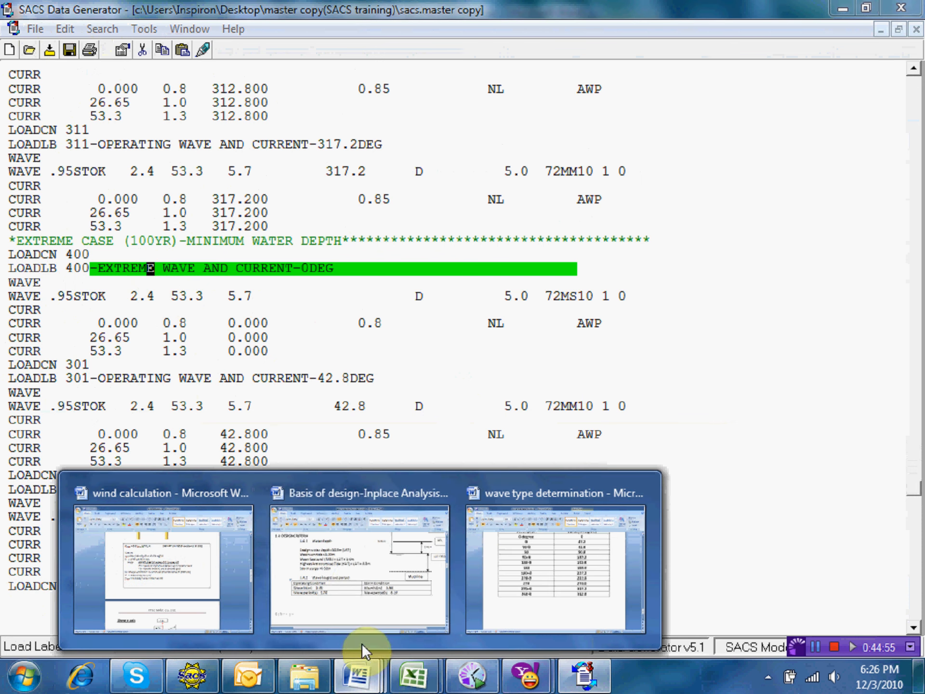
pyautogui.click(354, 574)
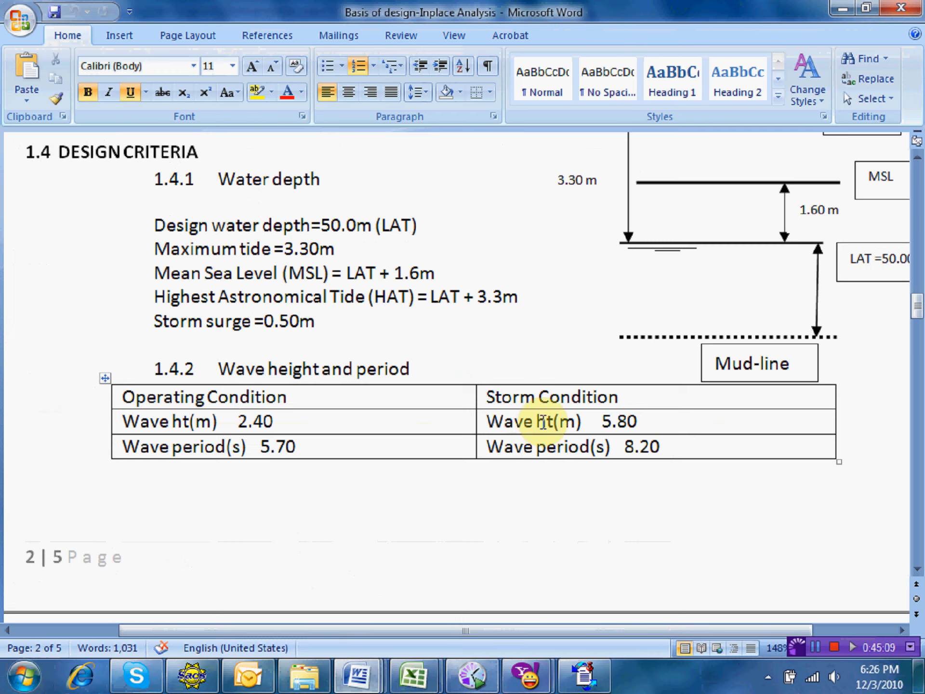
pyautogui.scroll(-3, 540, 423)
pyautogui.scroll(-8, 520, 425)
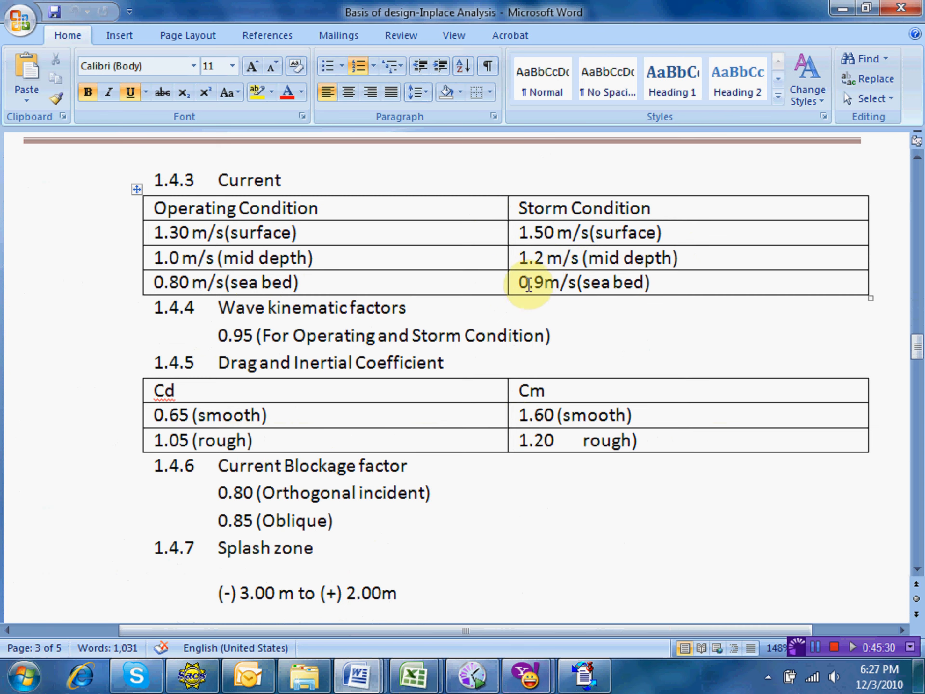
pyautogui.scroll(10, 562, 218)
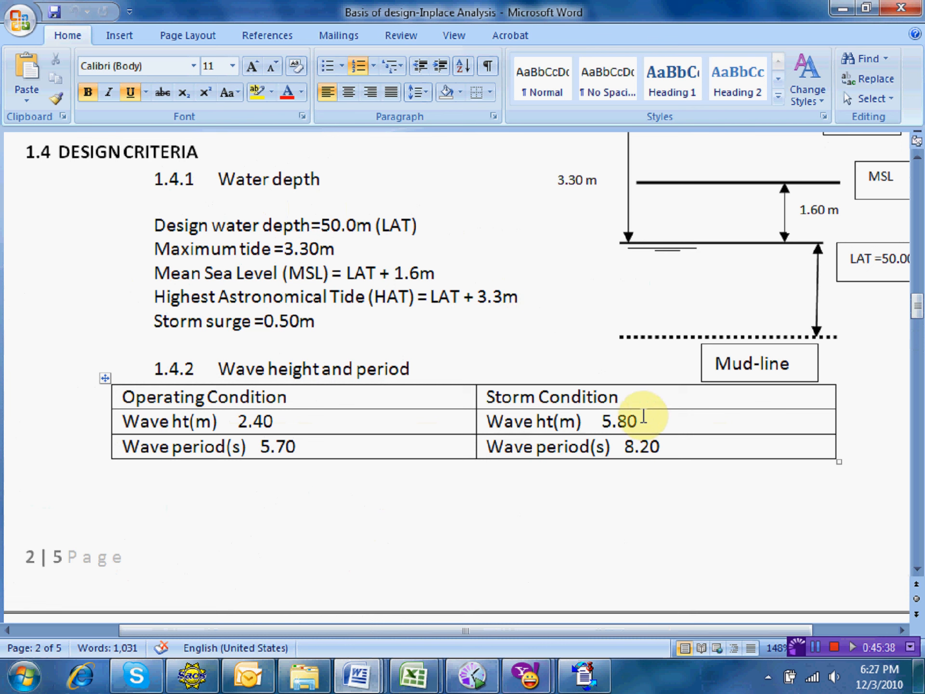
# Return to SACS Data Generator and set load condition 400's wave height to 5.8 m and wave period to 8.2 s
pyautogui.click(577, 667)
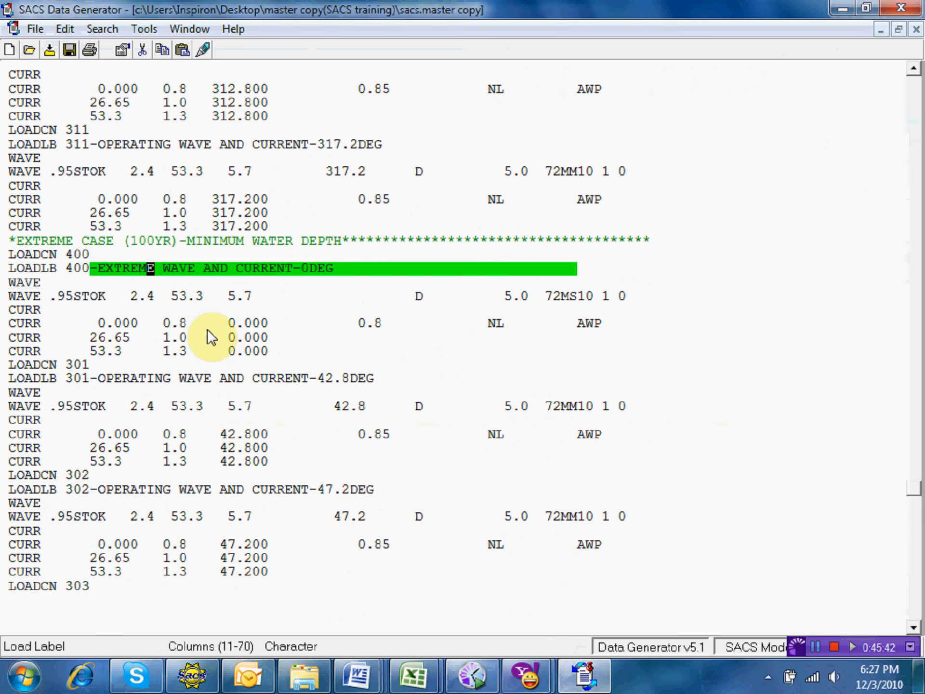
pyautogui.click(137, 303)
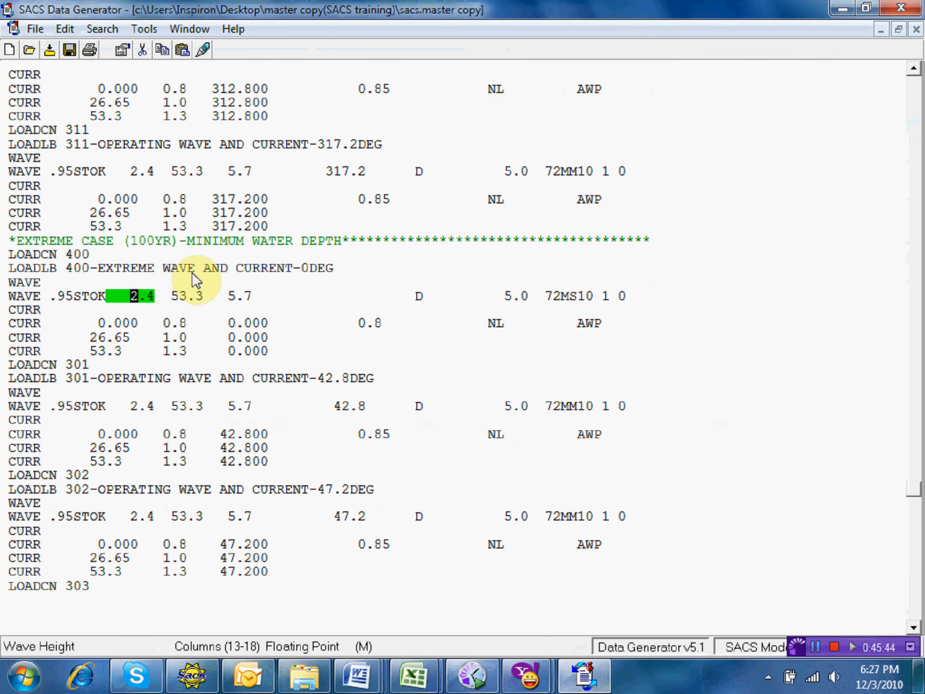
pyautogui.write('5.8')
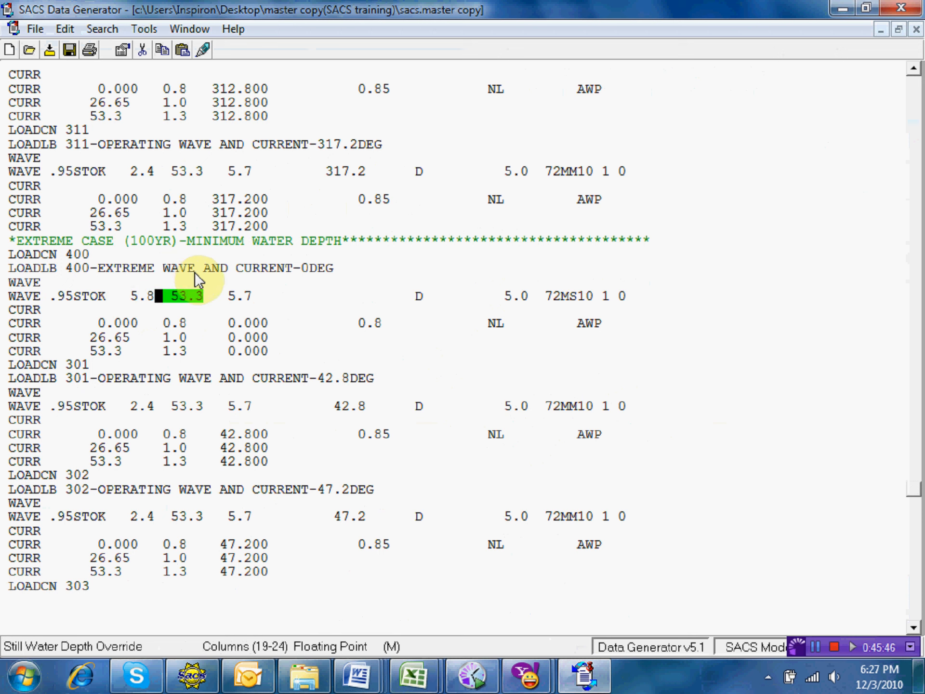
pyautogui.click(235, 297)
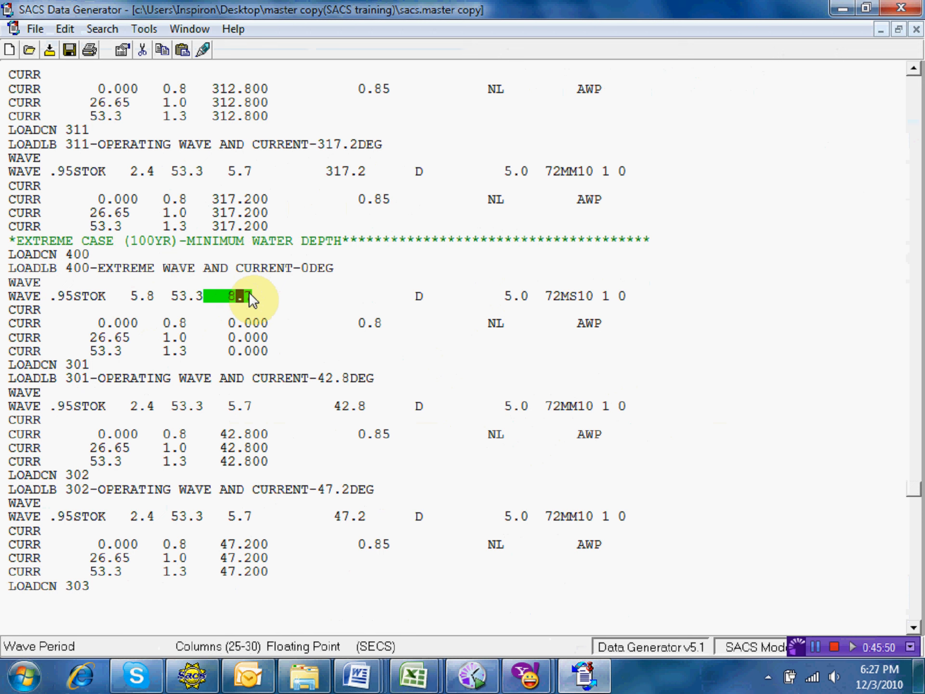
pyautogui.write('8.2')
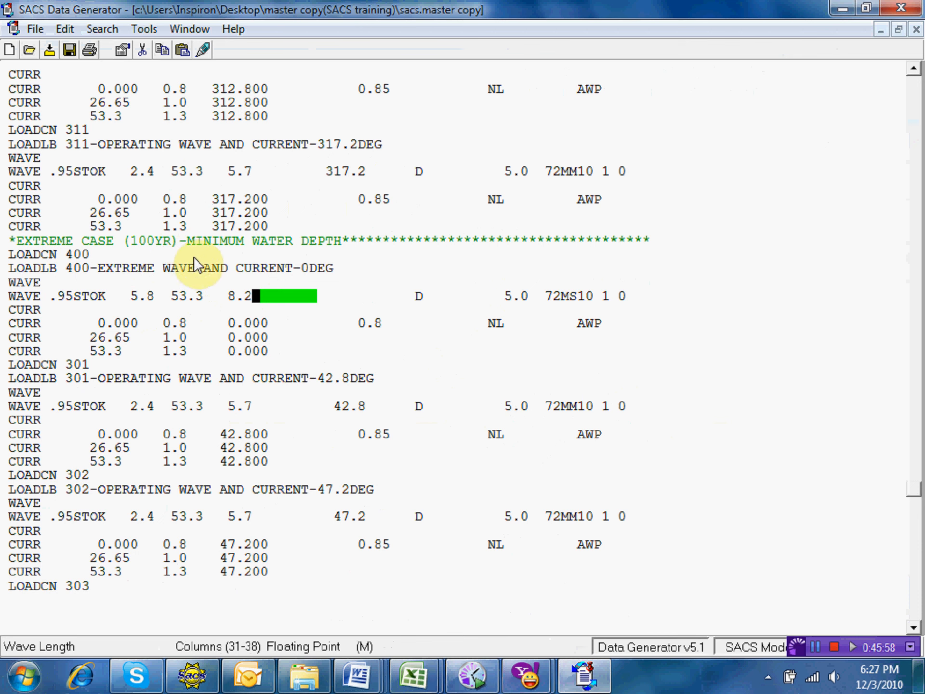
# Check the water depth and storm surge in the Word design basis, and set load condition 400's still water depth override to 50.5 in SACS
pyautogui.moveTo(359, 674)
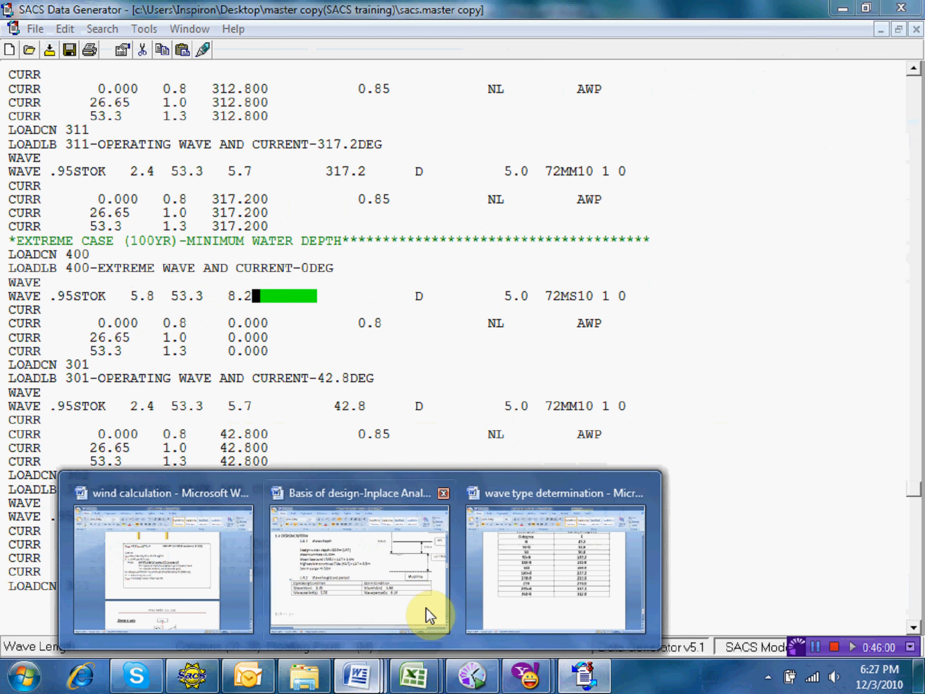
pyautogui.click(426, 607)
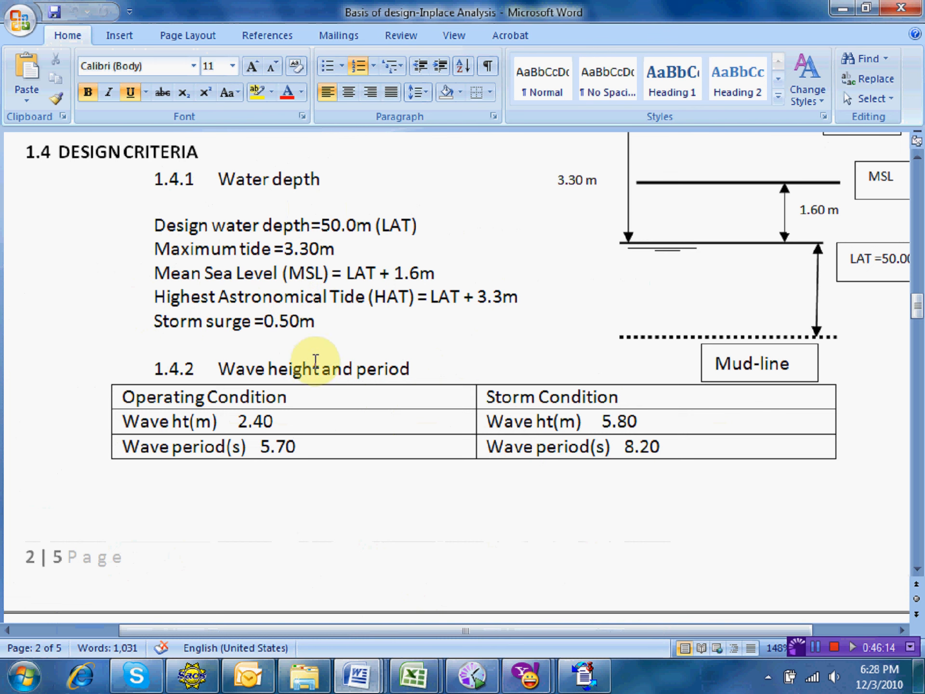
pyautogui.click(584, 679)
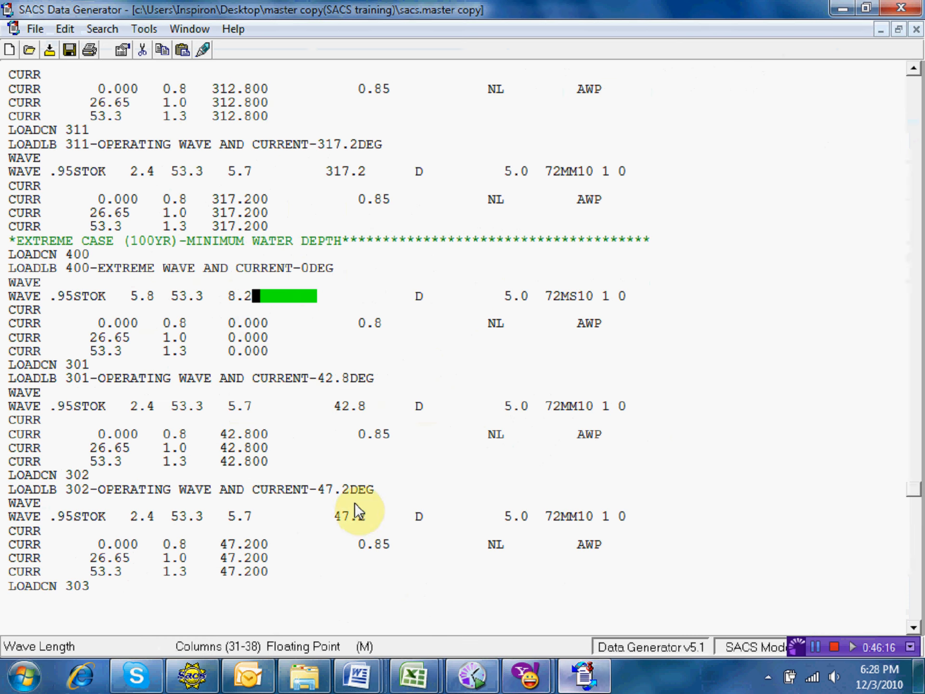
pyautogui.click(184, 295)
pyautogui.write('0')
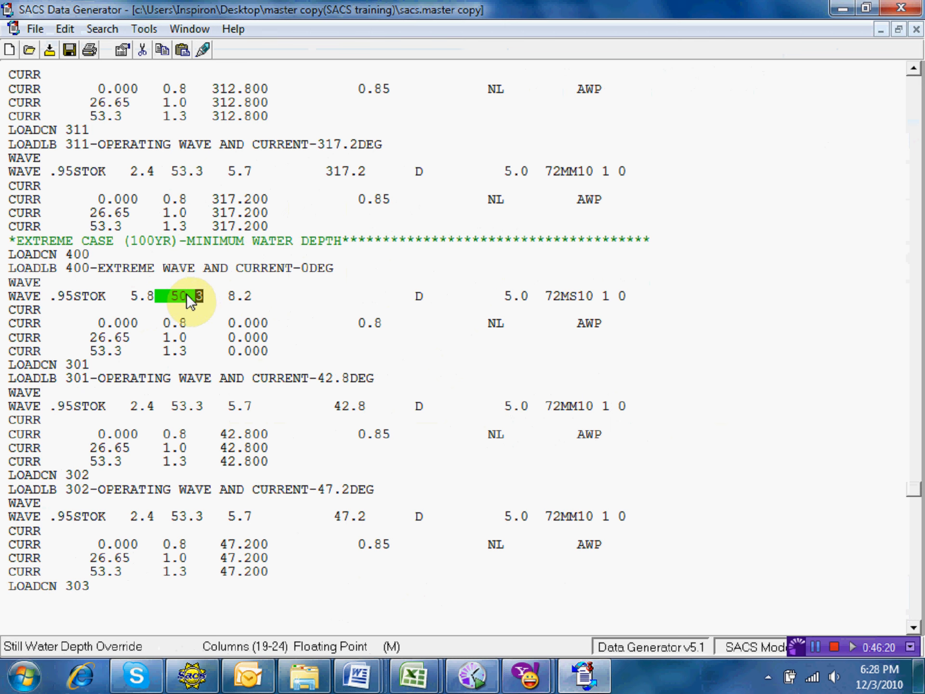
pyautogui.write('.5')
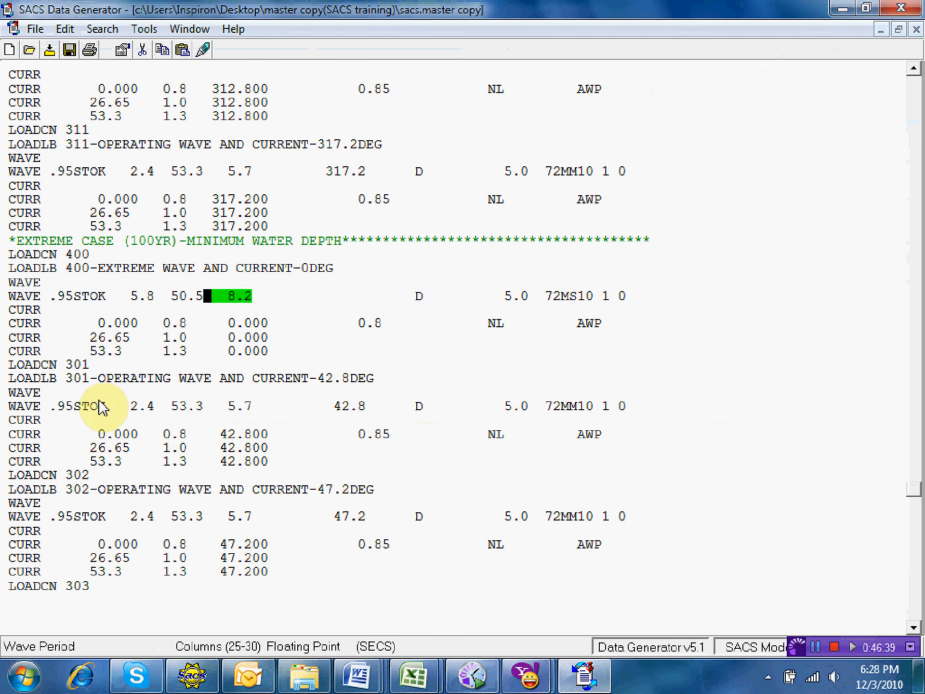
# Set load condition 400's mid-depth and surface current elevations above mudline to 25.25 m and 50.5 m
pyautogui.click(100, 335)
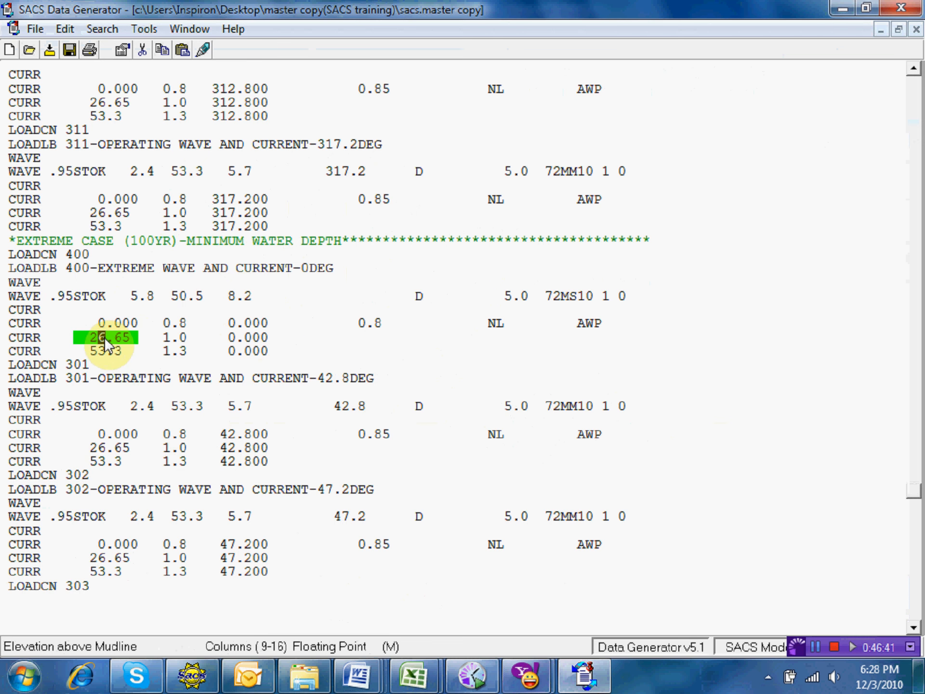
pyautogui.write('25')
pyautogui.click(102, 350)
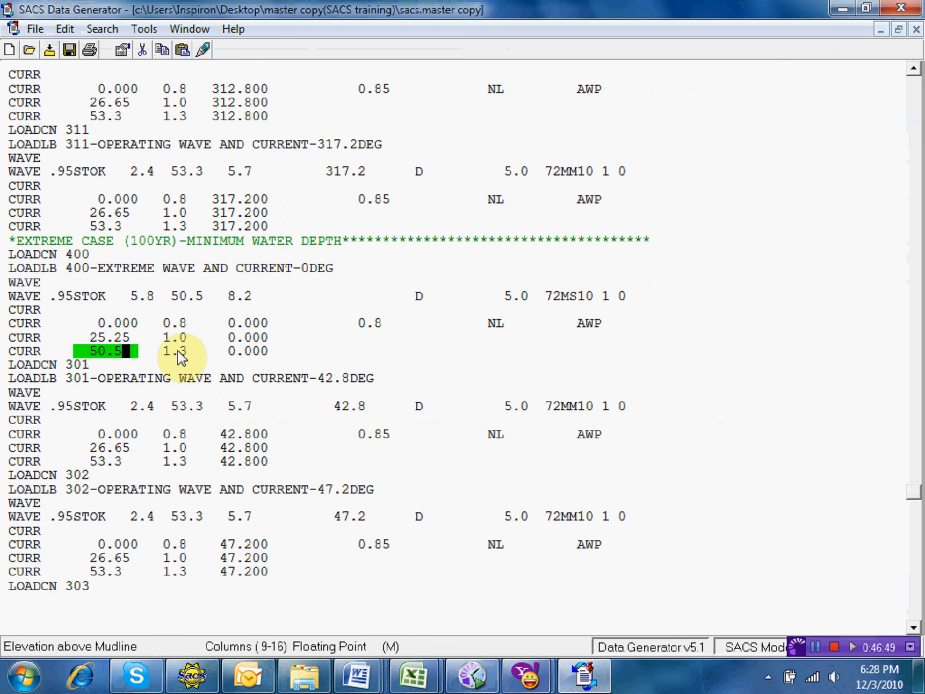
# Set load condition 400's current velocities to 0.9 m/s at the seabed, 1.2 m/s at mid depth and 1.5 m/s at the surface
pyautogui.click(184, 322)
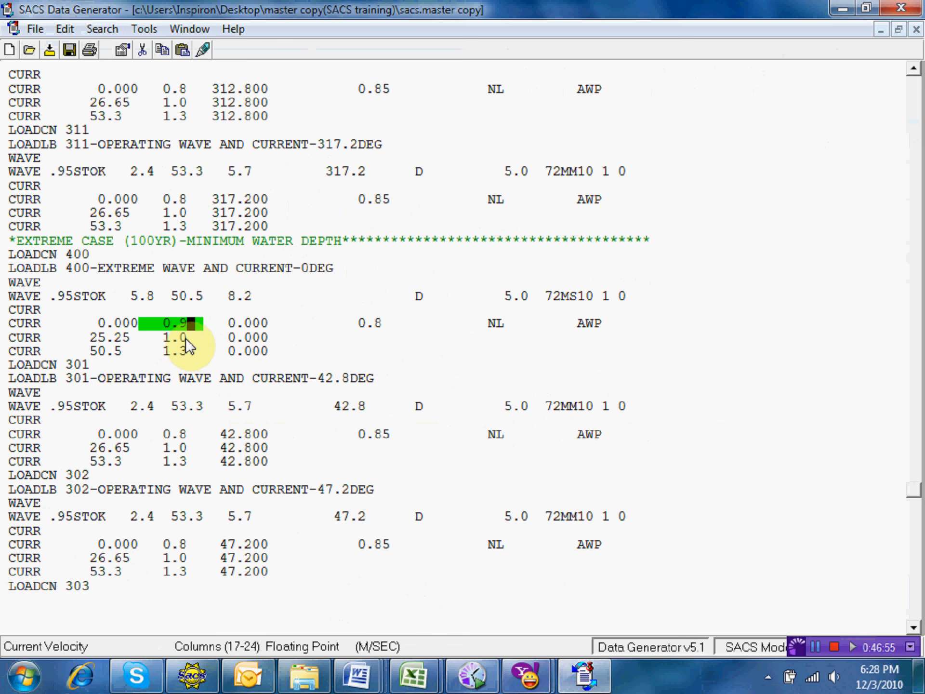
pyautogui.write('9')
pyautogui.click(185, 336)
pyautogui.write('2')
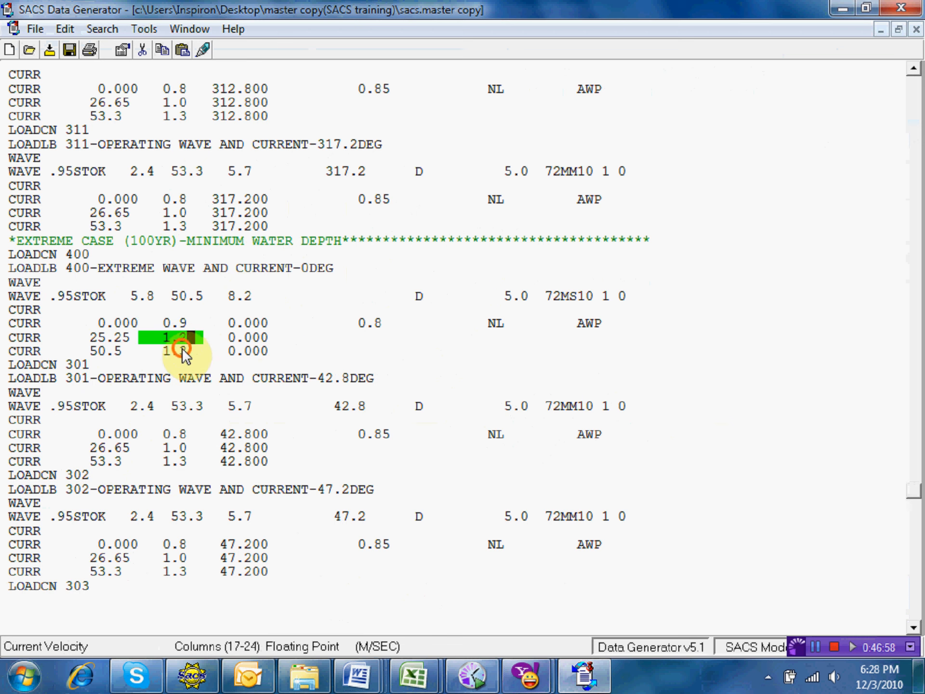
pyautogui.click(183, 347)
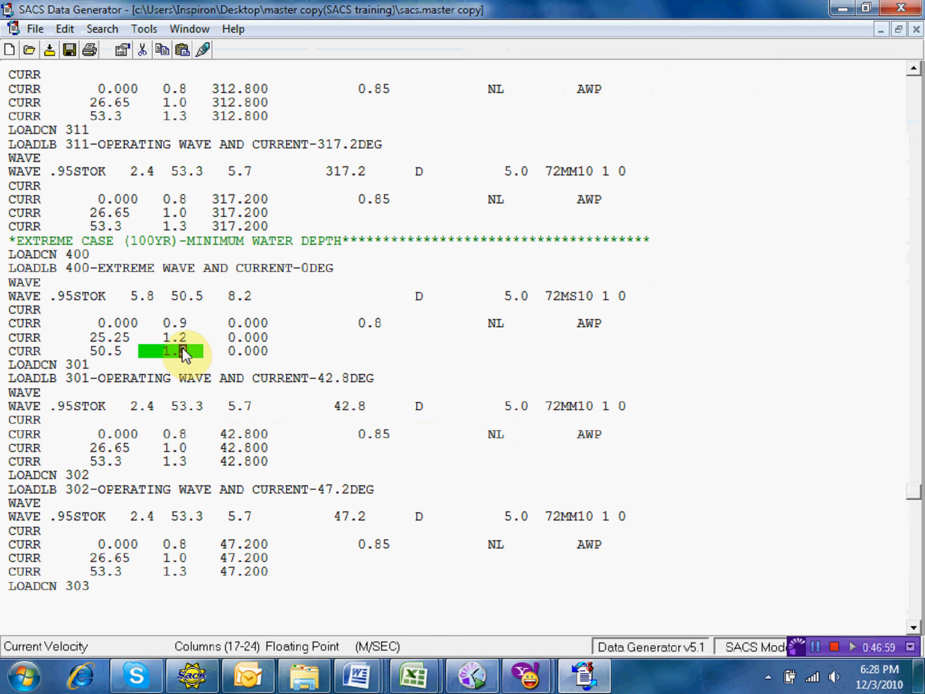
pyautogui.write('5')
# Check the storm condition current speeds in the Basis of design-Inplace Analysis Word document, and return to SACS Data Generator
pyautogui.moveTo(386, 658)
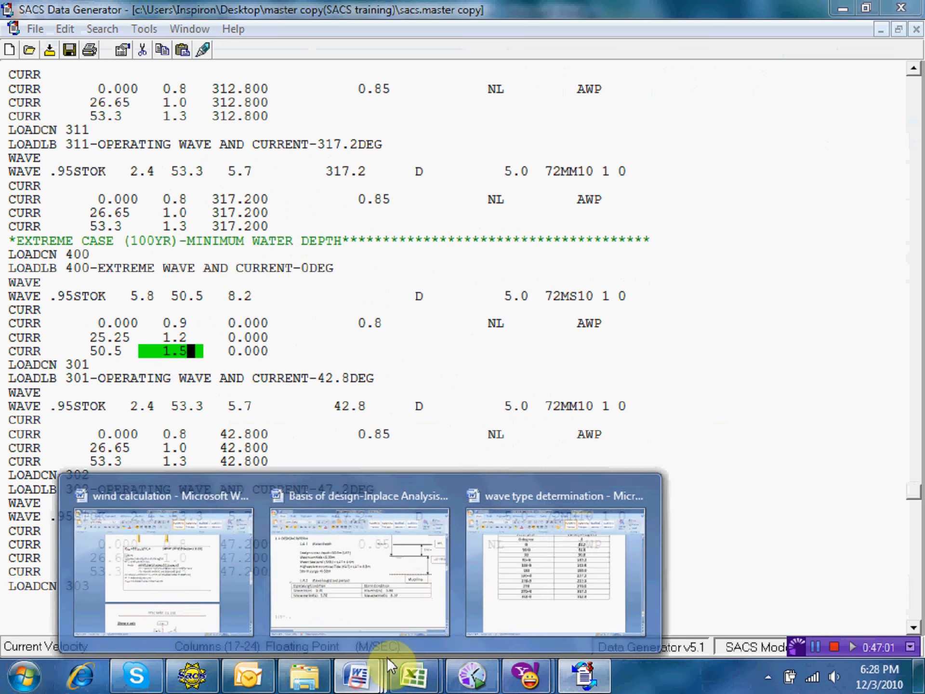
pyautogui.click(403, 578)
pyautogui.scroll(-8, 531, 413)
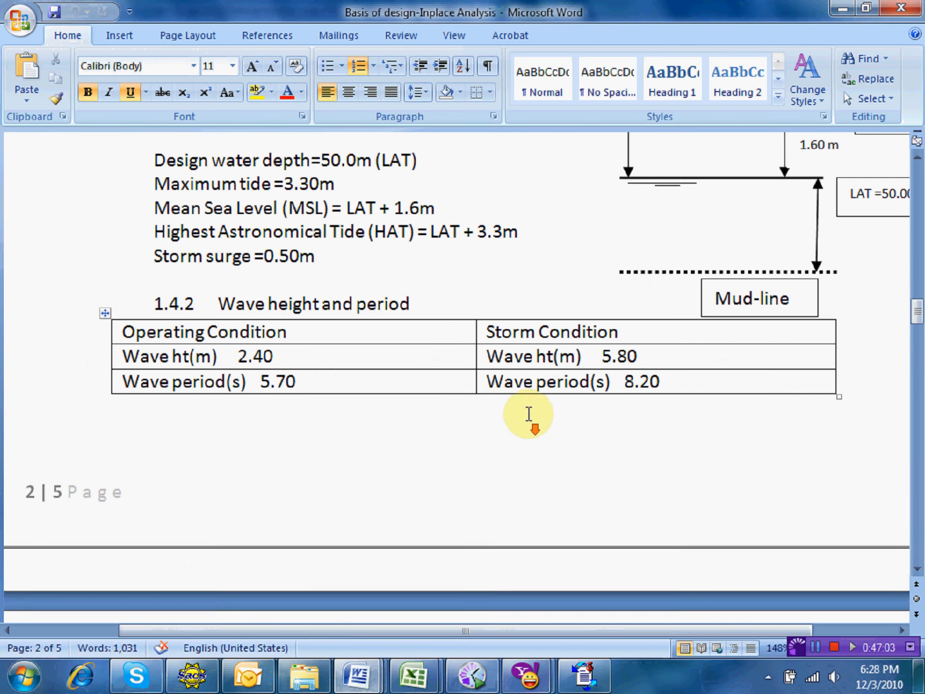
pyautogui.scroll(-3, 530, 403)
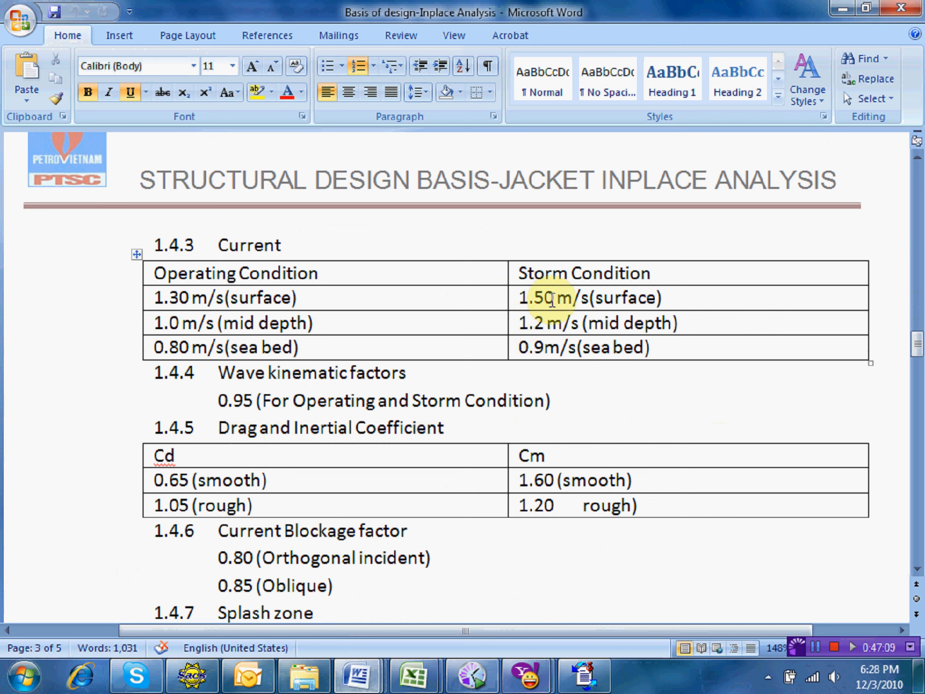
pyautogui.click(584, 674)
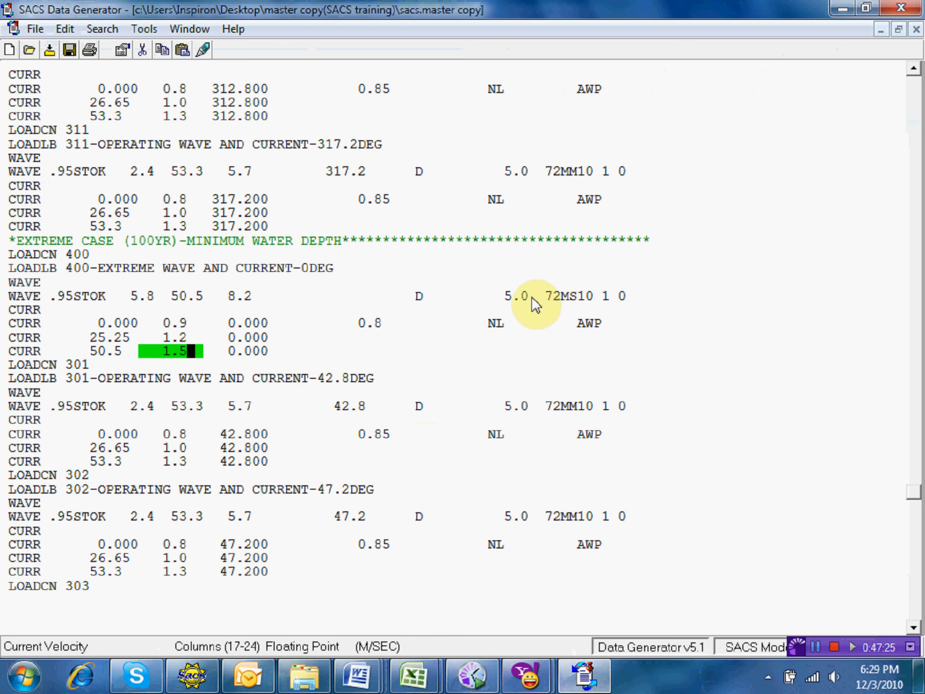
# Renumber the copied load condition 301 to 401 and change its label to -EXTREME WAVE AND CURRENT-42.8DEG
pyautogui.click(70, 364)
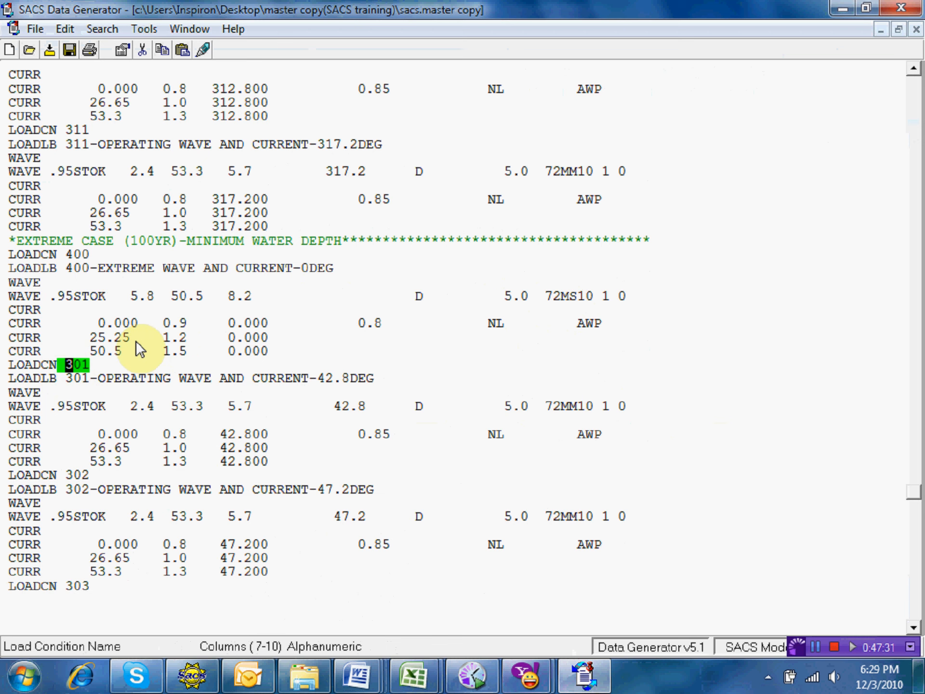
pyautogui.write('4')
pyautogui.press('Down')
pyautogui.write('4')
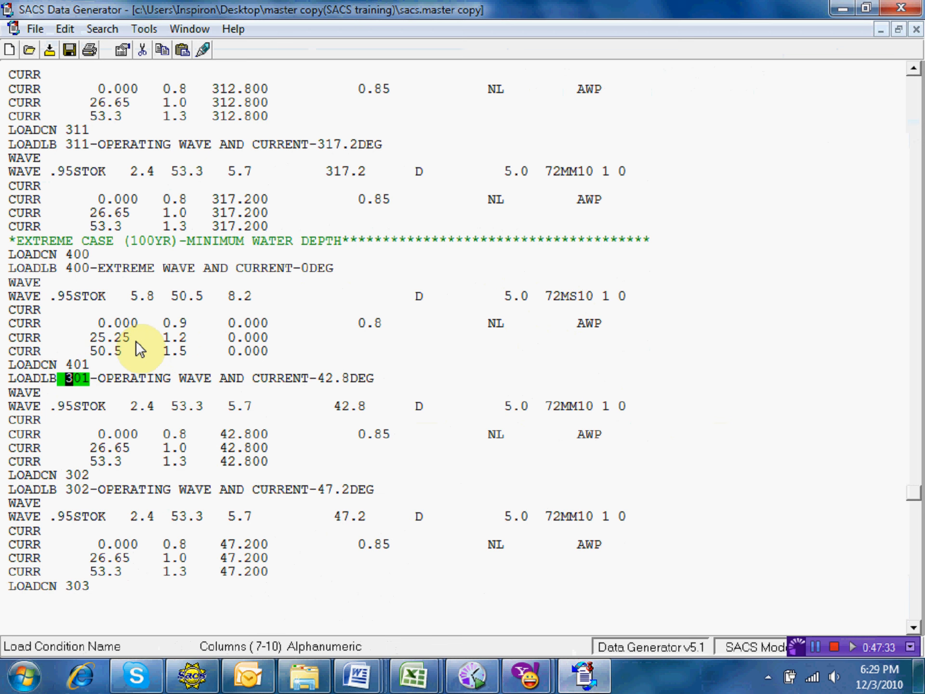
pyautogui.doubleClick(126, 378)
pyautogui.moveTo(320, 312); pyautogui.dragTo(245, 310)
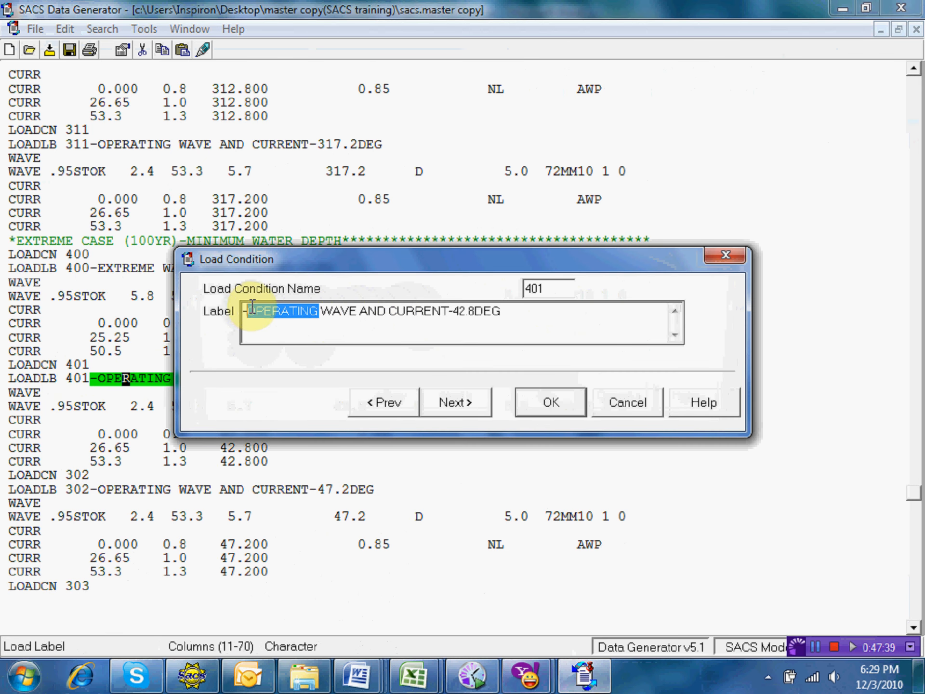
pyautogui.write('EXTREME')
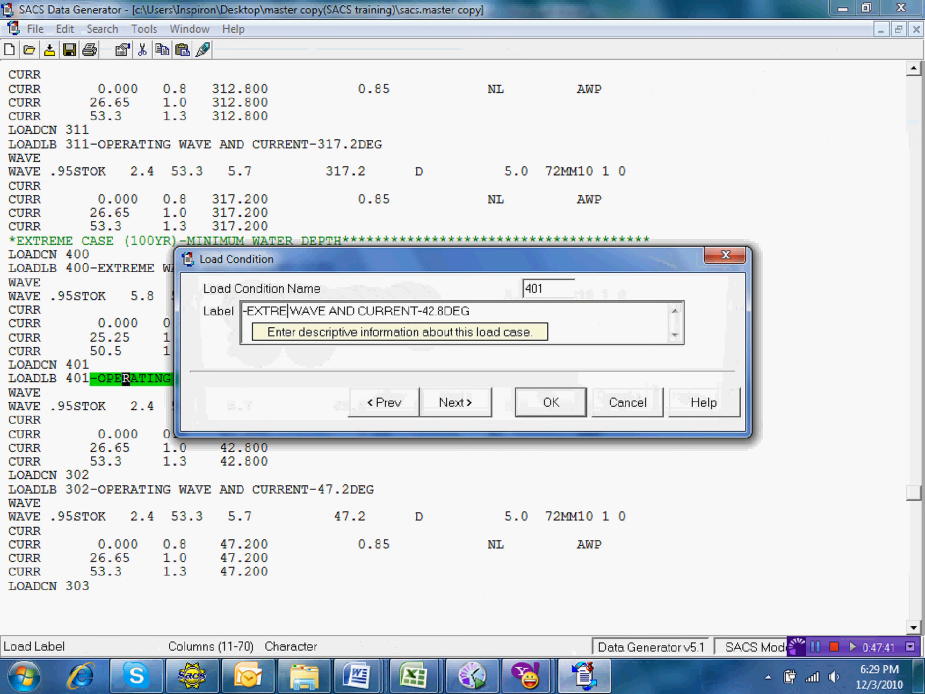
pyautogui.click(530, 402)
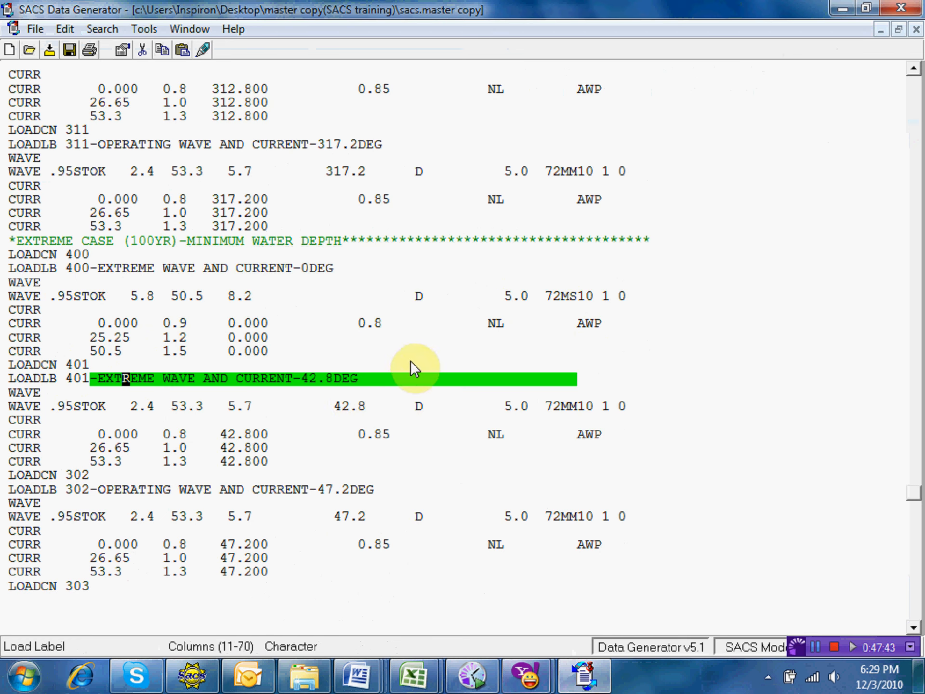
# Set load condition 401's wave height to 5.8 m, still water depth override to 50.5 m and wave period to 8.2 s
pyautogui.click(135, 406)
pyautogui.write('5.8')
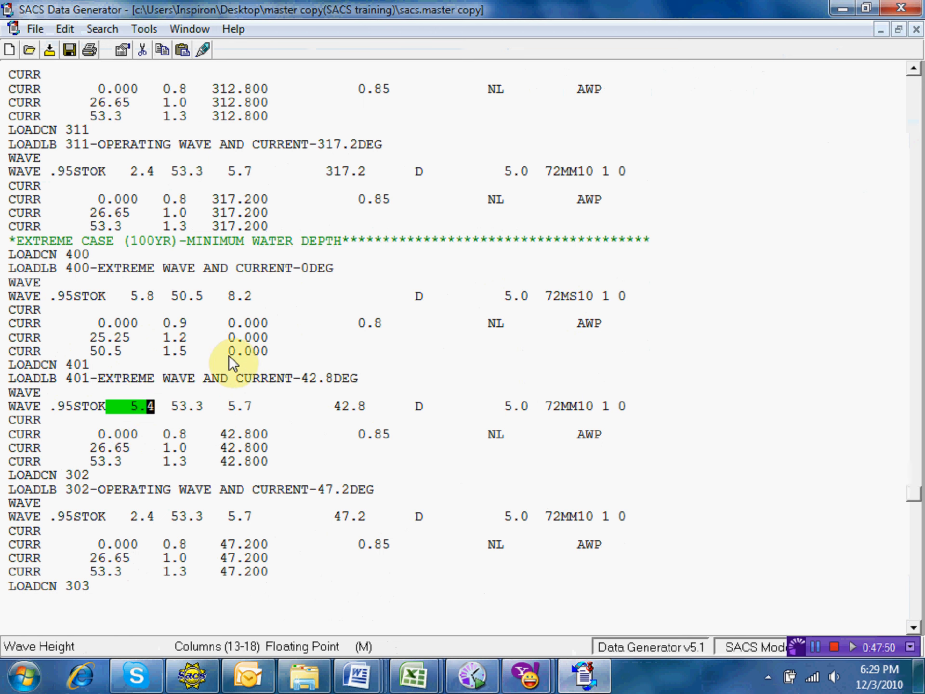
pyautogui.press('Tab')
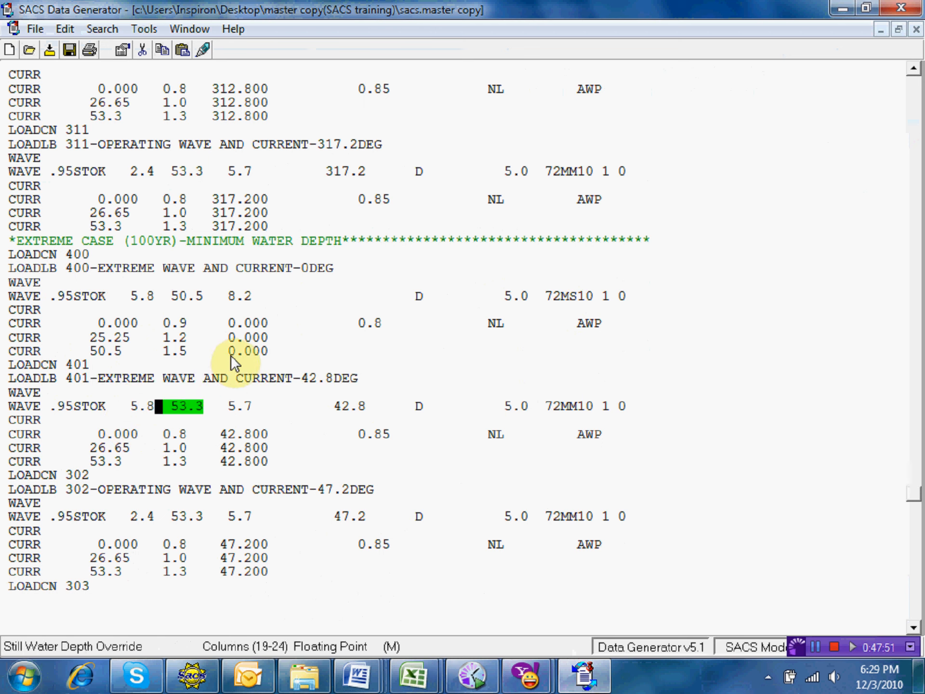
pyautogui.click(183, 406)
pyautogui.write('0')
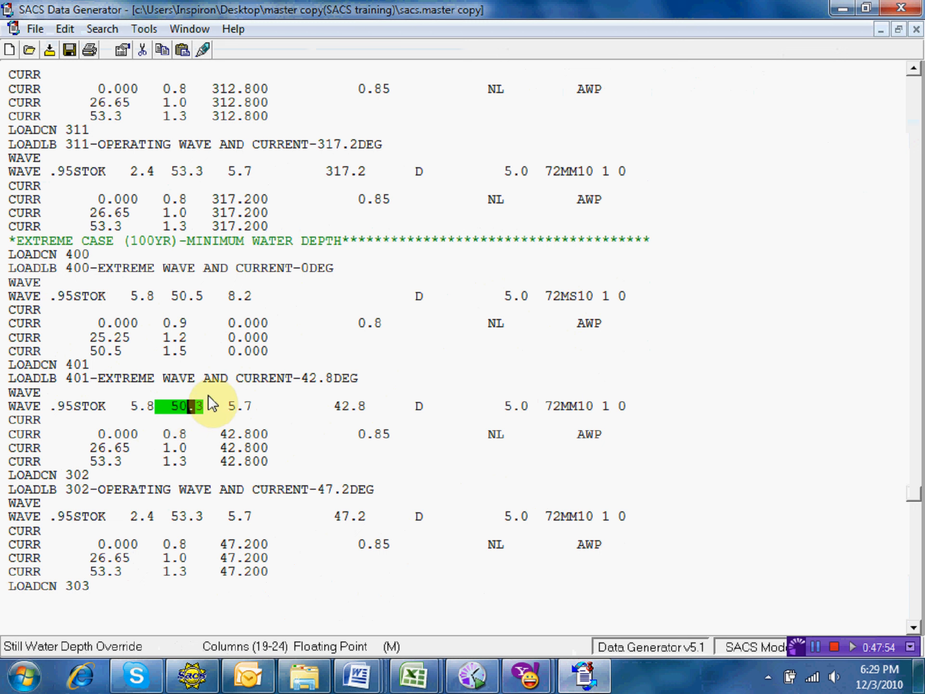
pyautogui.write('.5')
pyautogui.press('Tab')
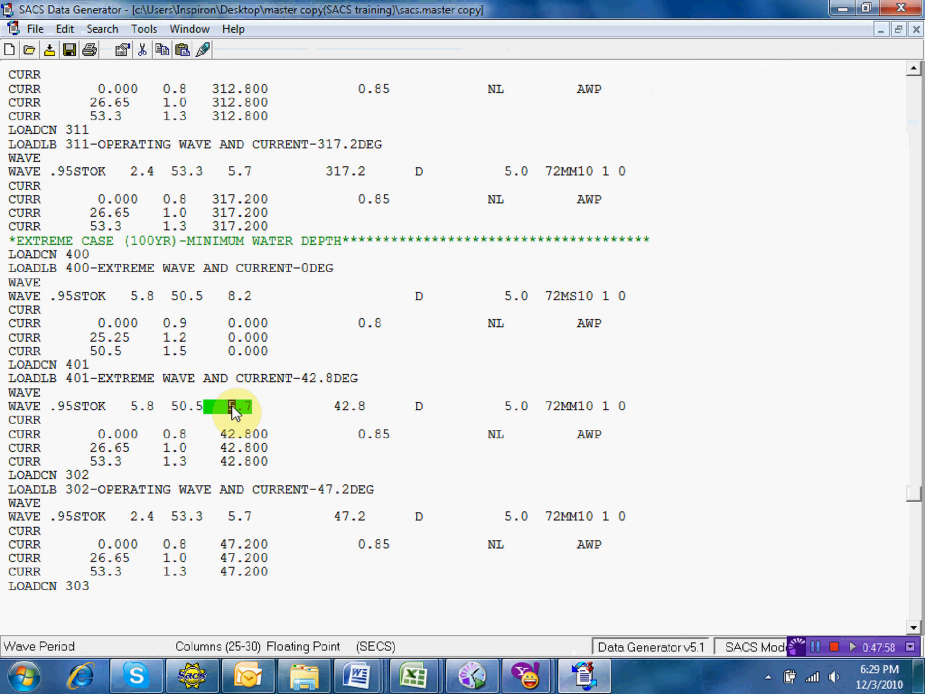
pyautogui.write('8.2')
pyautogui.press('Tab')
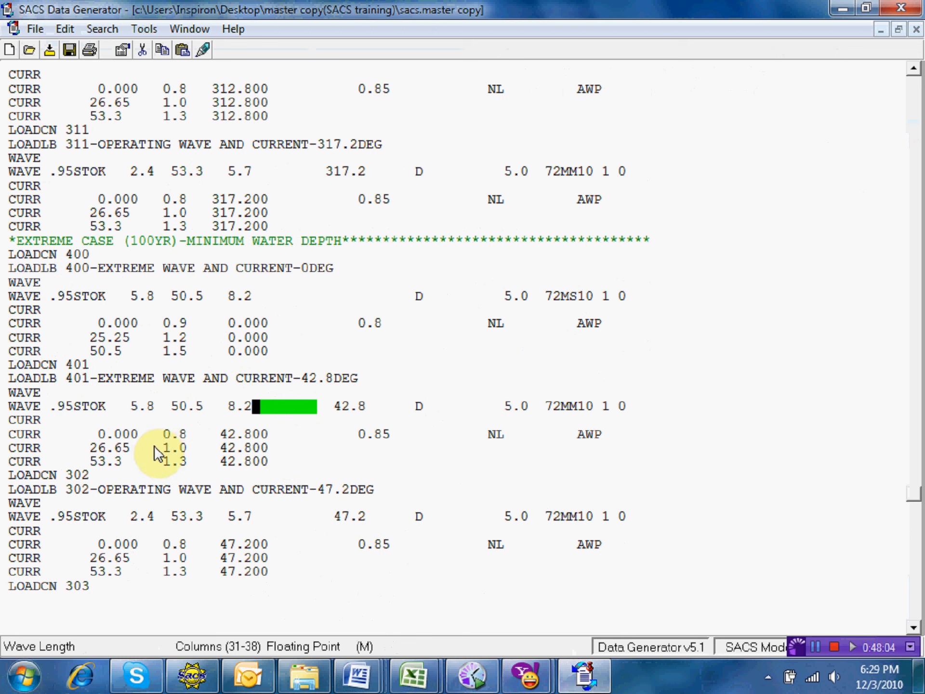
# Set load condition 401's current velocities to 0.9, 1.2 and 1.5 m/s from seabed to surface
pyautogui.click(183, 434)
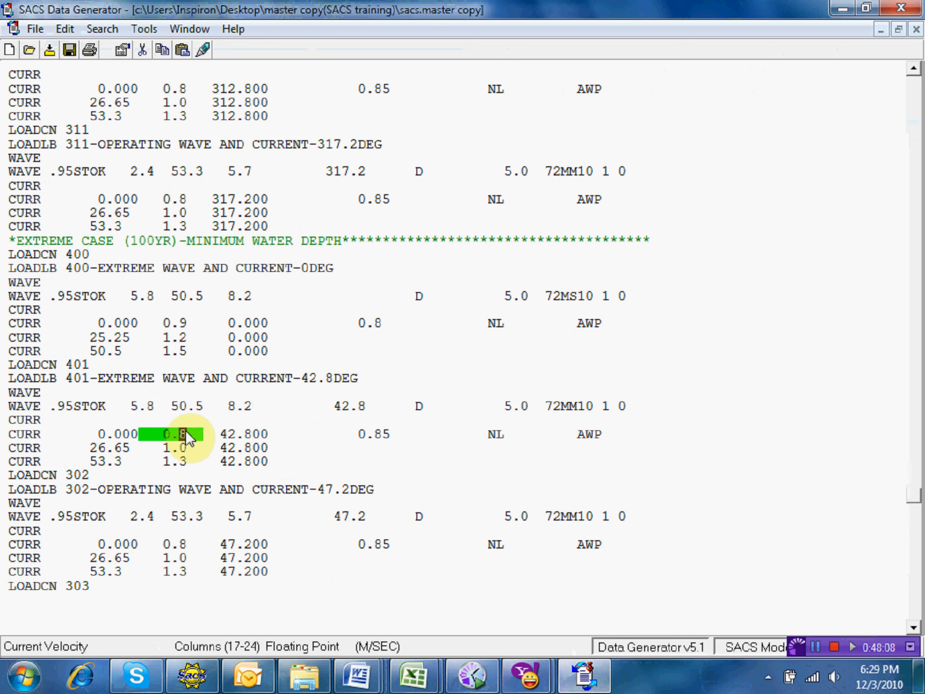
pyautogui.write('0.9')
pyautogui.press('Return')
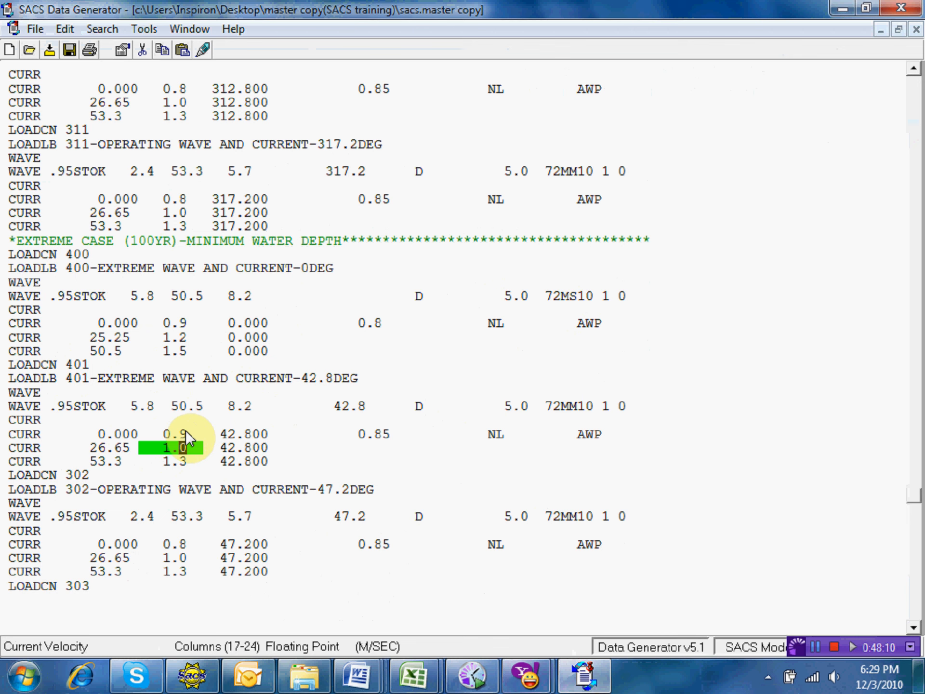
pyautogui.write('2')
pyautogui.press('Return')
pyautogui.write('5')
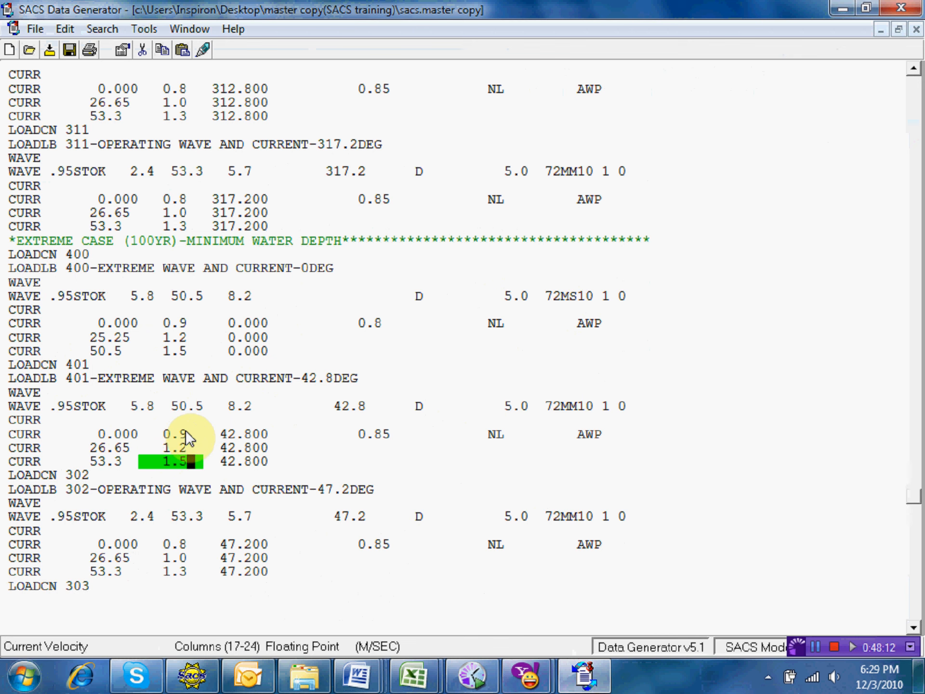
# Set load condition 401's mid-depth and surface current elevations to 25.25 m and 50.5 m, and save the file
pyautogui.click(104, 447)
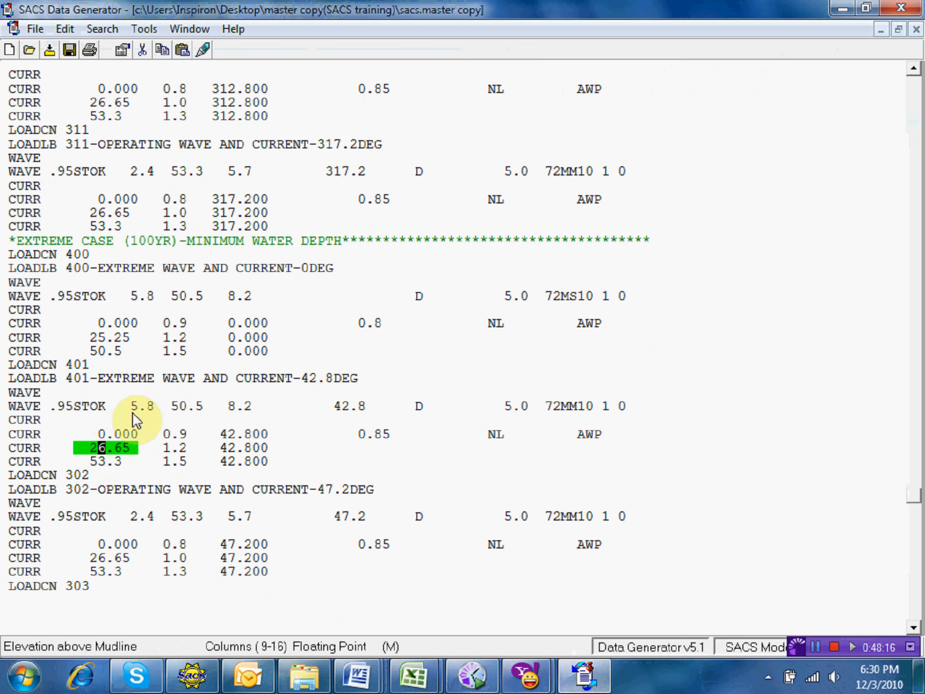
pyautogui.write('5.25')
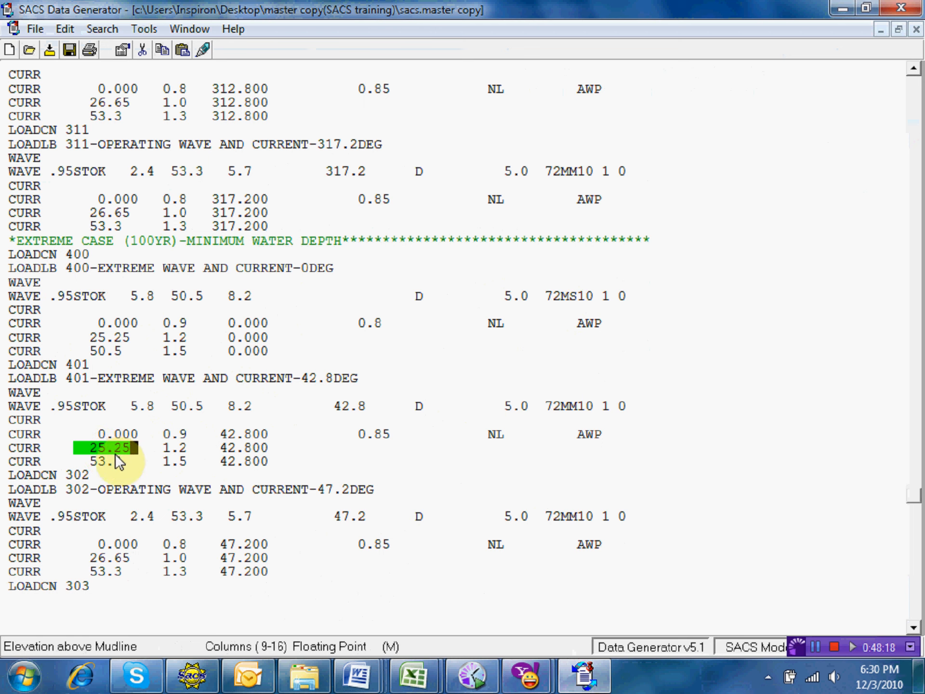
pyautogui.click(105, 461)
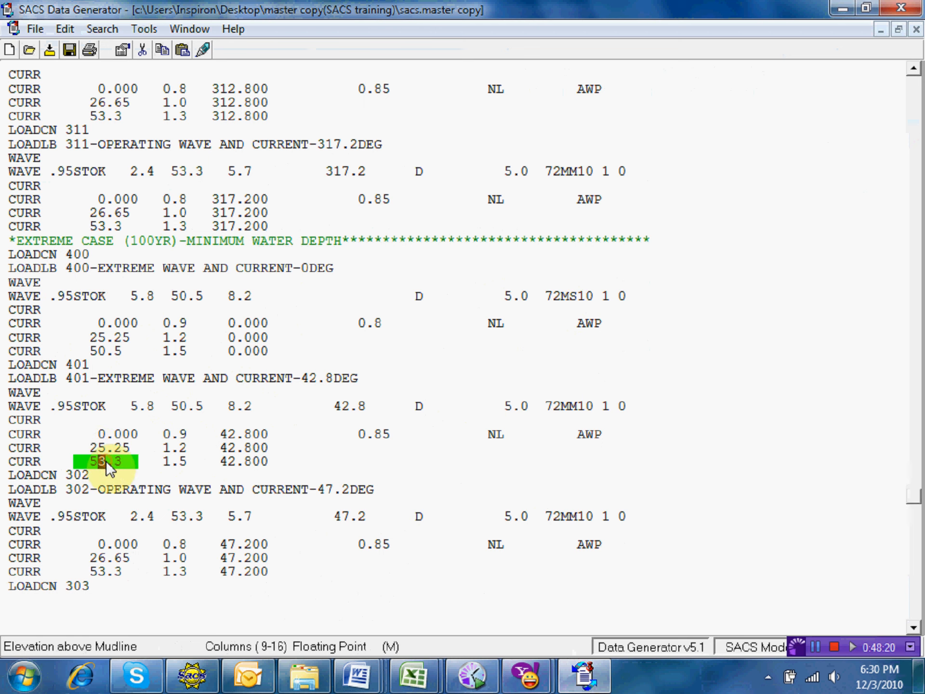
pyautogui.write('0.')
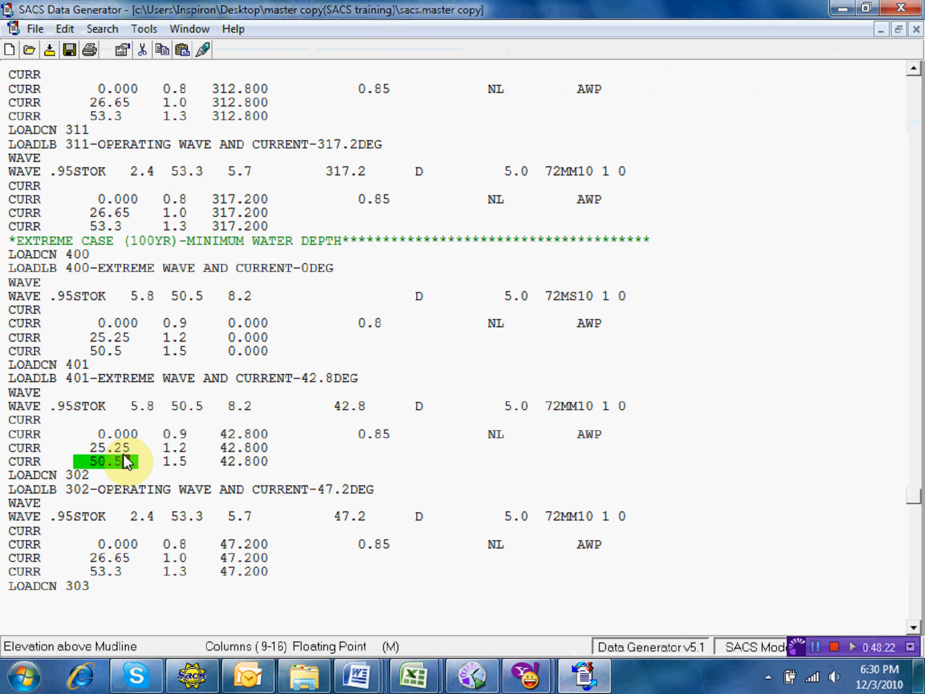
pyautogui.write('5')
pyautogui.click(68, 48)
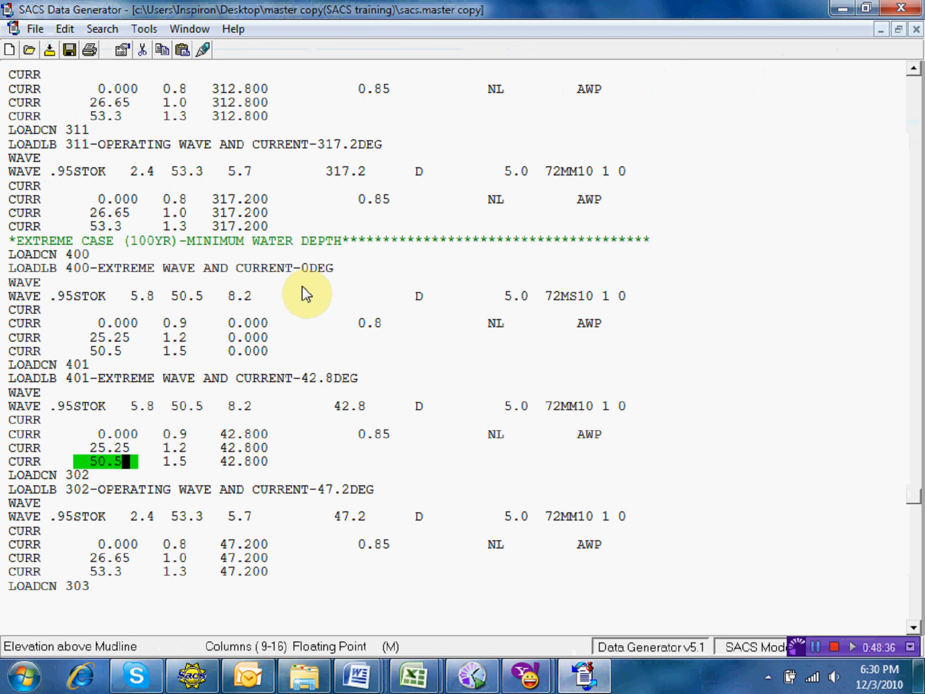
# Renumber the copied load condition 302 to 402 and change its label to -EXTREME WAVE AND CURRENT-47.2DEG
pyautogui.press('Down')
pyautogui.press('Down')
pyautogui.press('Down')
pyautogui.press('Down')
pyautogui.press('Down')
pyautogui.press('Down')
pyautogui.press('Down')
pyautogui.press('Down')
pyautogui.press('Down')
pyautogui.press('Down')
pyautogui.press('Down')
pyautogui.press('Down')
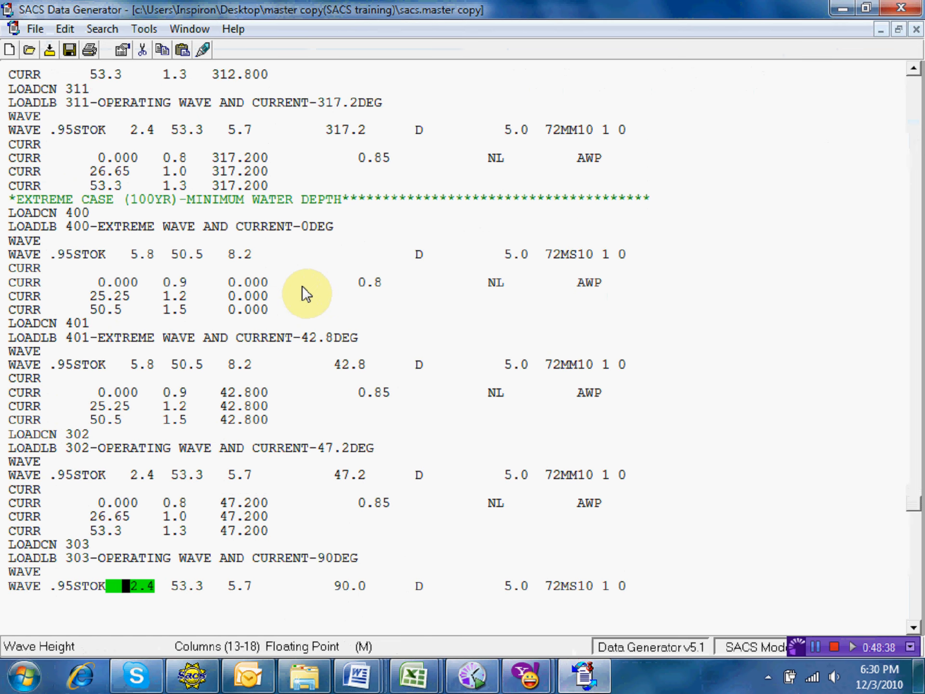
pyautogui.press('Down')
pyautogui.press('Down')
pyautogui.press('Down')
pyautogui.press('Down')
pyautogui.press('Down')
pyautogui.press('Down')
pyautogui.press('Down')
pyautogui.press('Down')
pyautogui.press('Down')
pyautogui.press('Down')
pyautogui.press('Down')
pyautogui.press('Down')
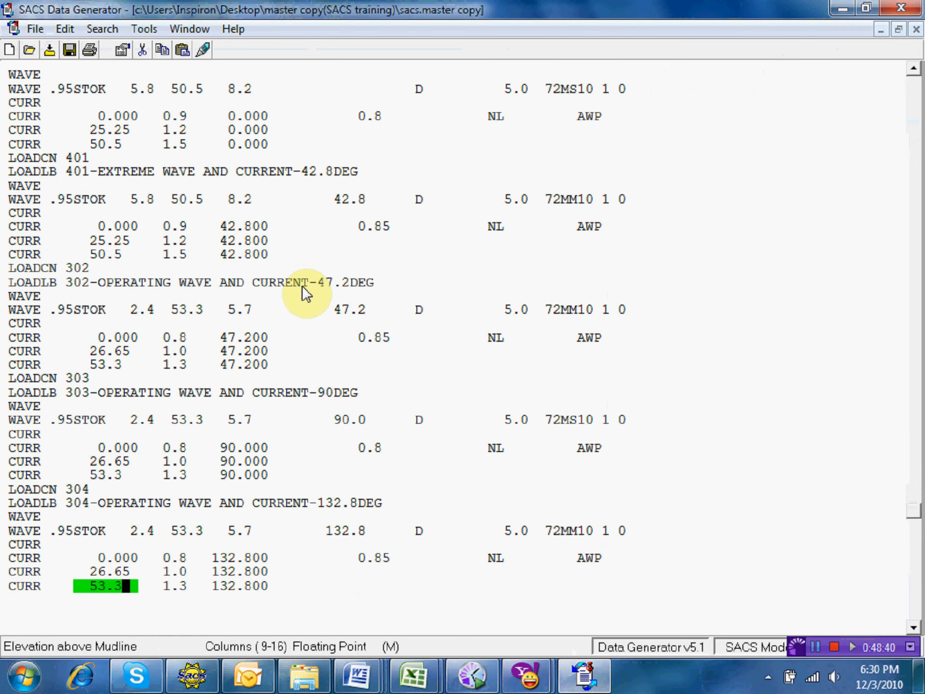
pyautogui.click(71, 267)
pyautogui.write('4')
pyautogui.press('Down')
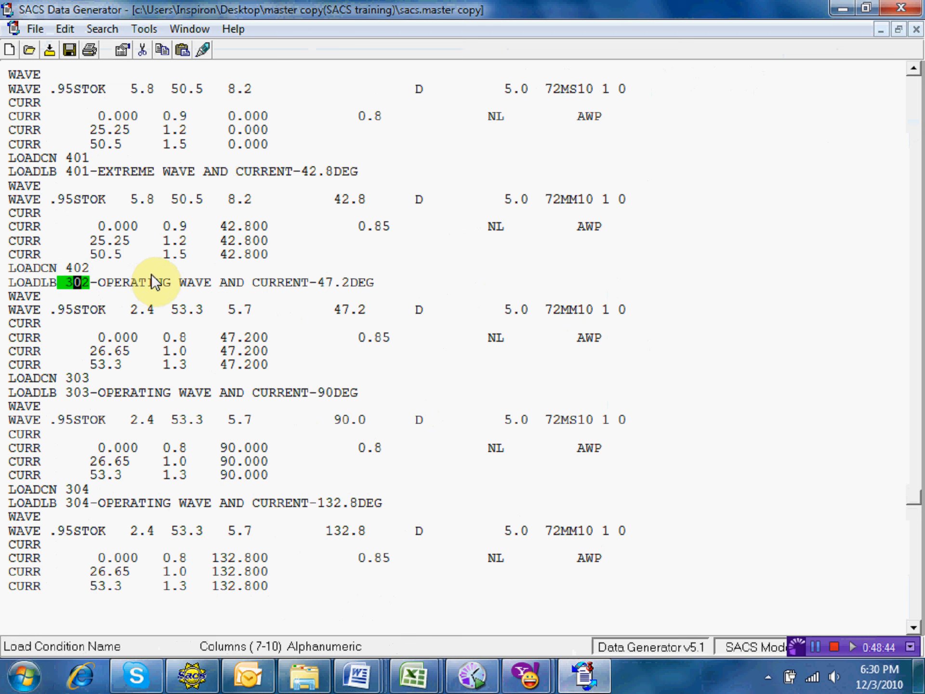
pyautogui.write('4')
pyautogui.doubleClick(146, 280)
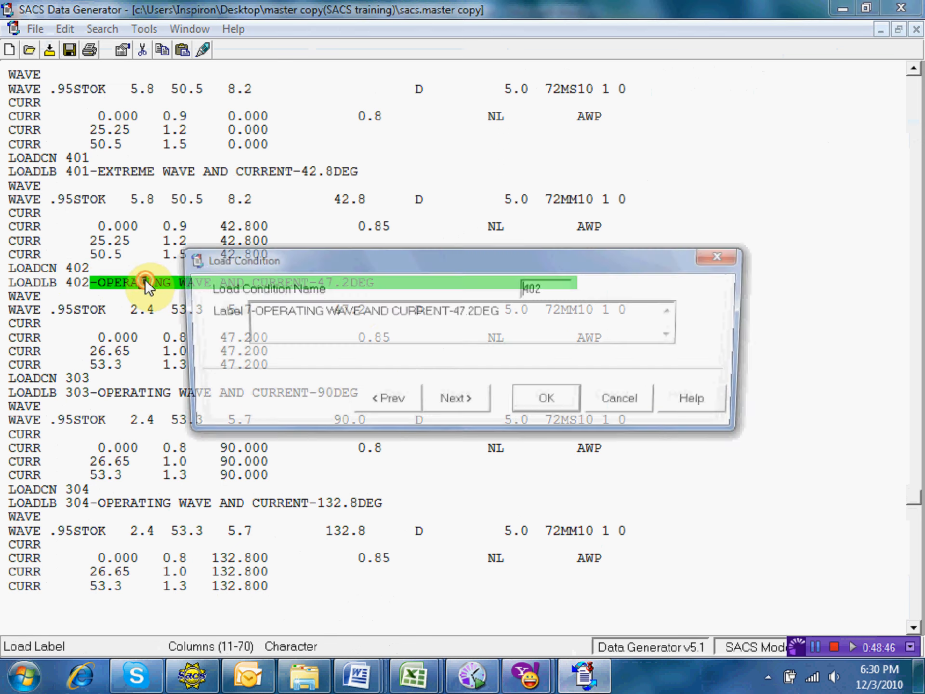
pyautogui.moveTo(318, 311); pyautogui.dragTo(251, 312)
pyautogui.write('EXTRE')
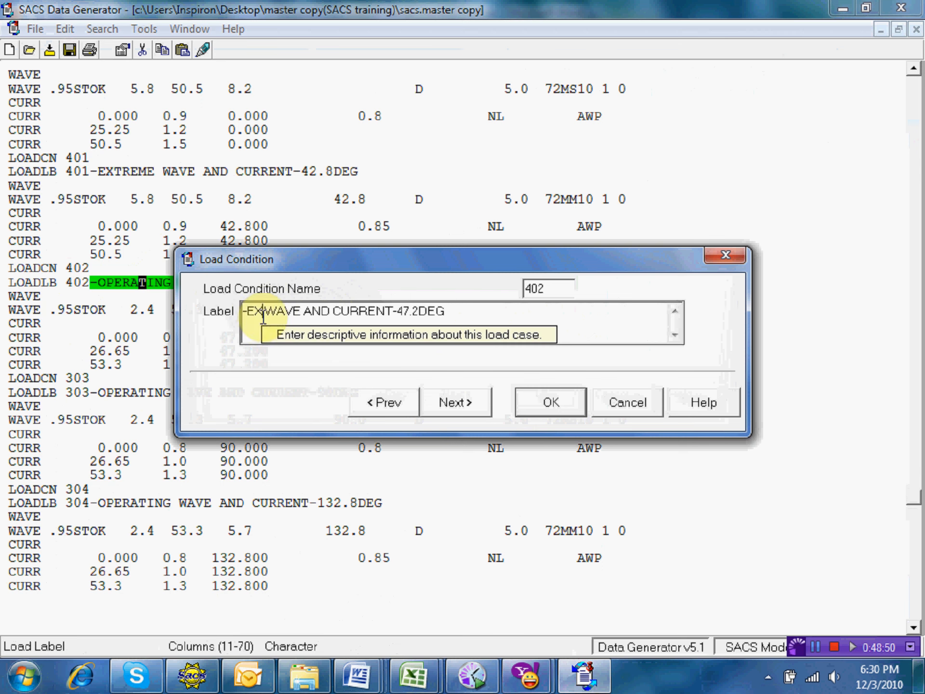
pyautogui.write('ME')
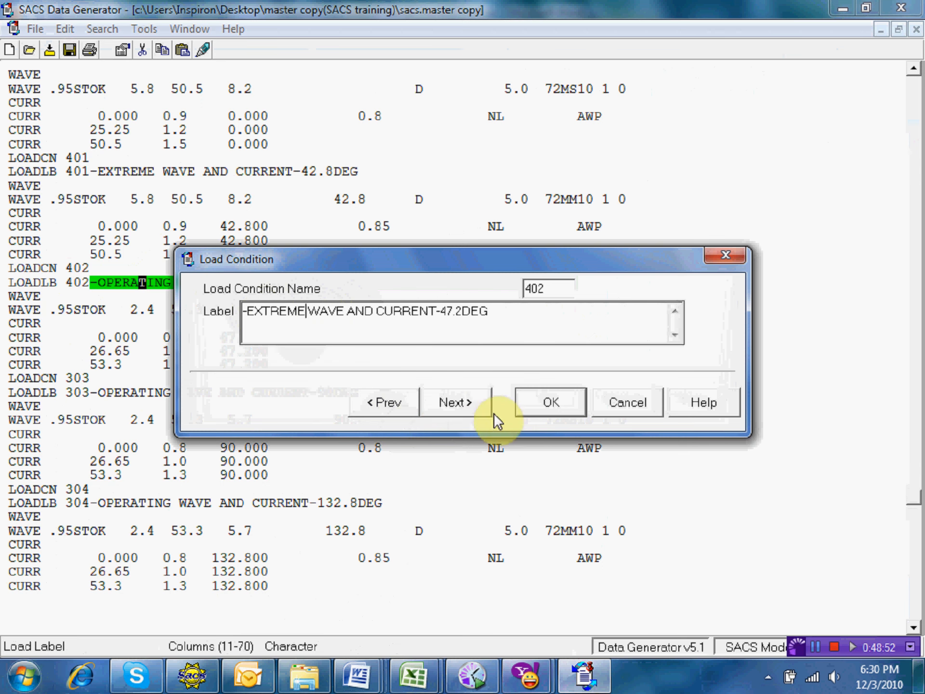
pyautogui.click(533, 402)
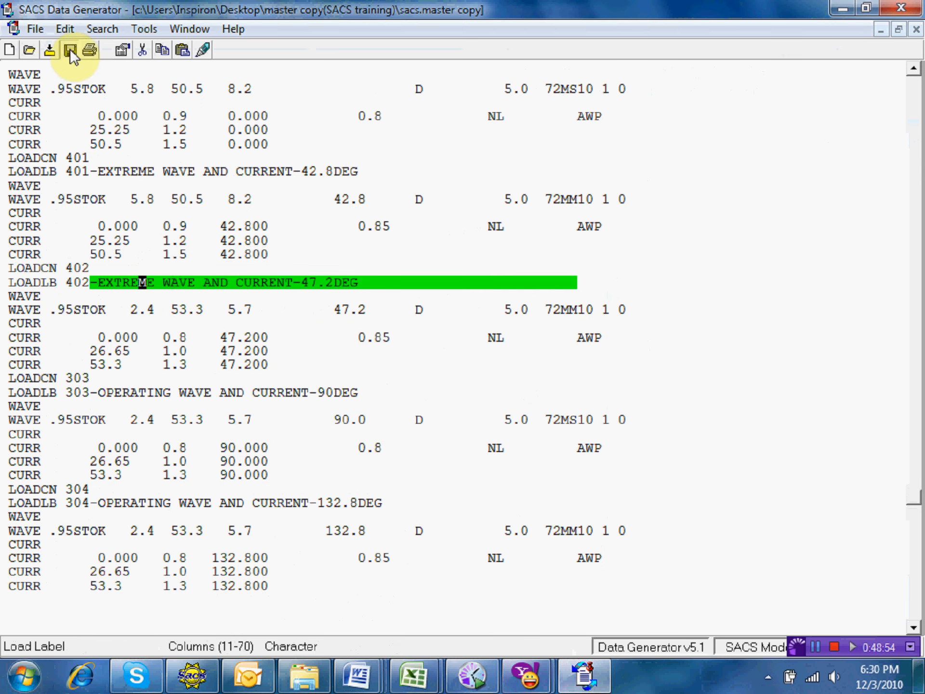
# Set load condition 402's wave height to 5.8 m, still water depth override to 50.5 m and wave period to 8.2 s
pyautogui.click(137, 309)
pyautogui.write('5.8')
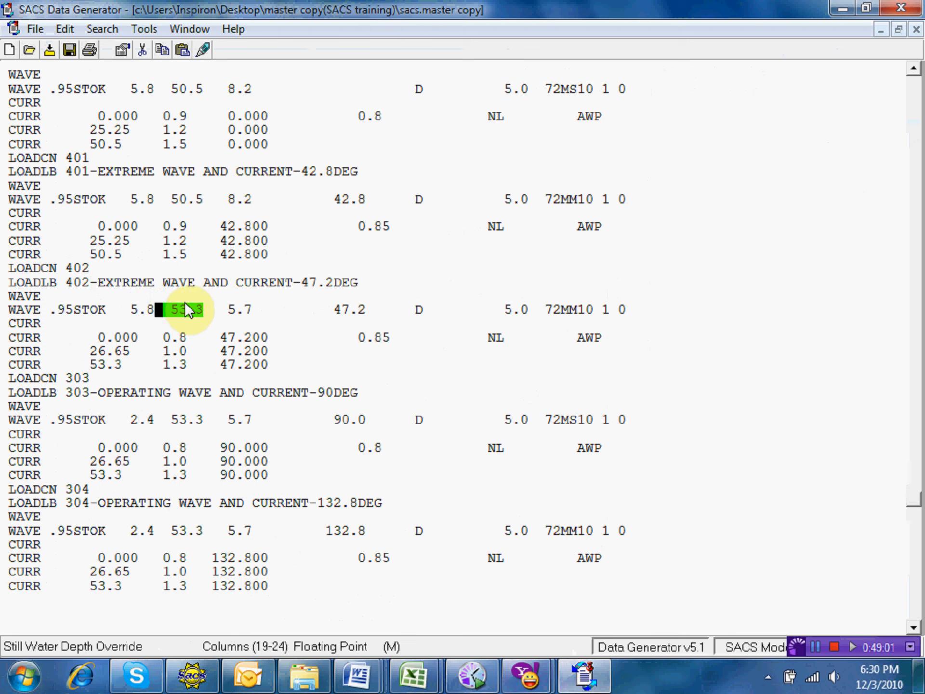
pyautogui.click(183, 310)
pyautogui.write('0.')
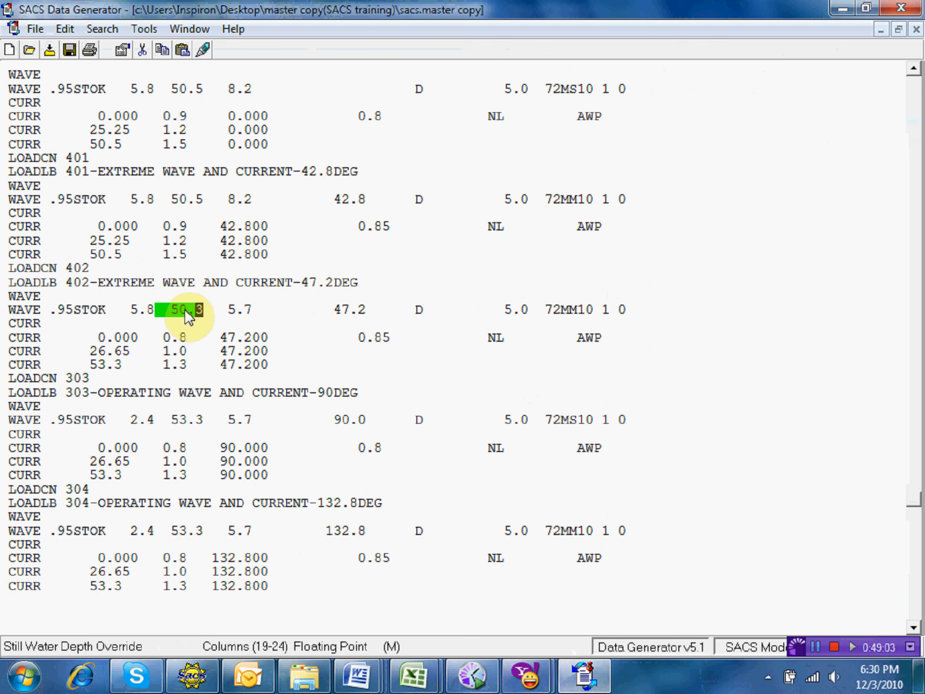
pyautogui.write('5')
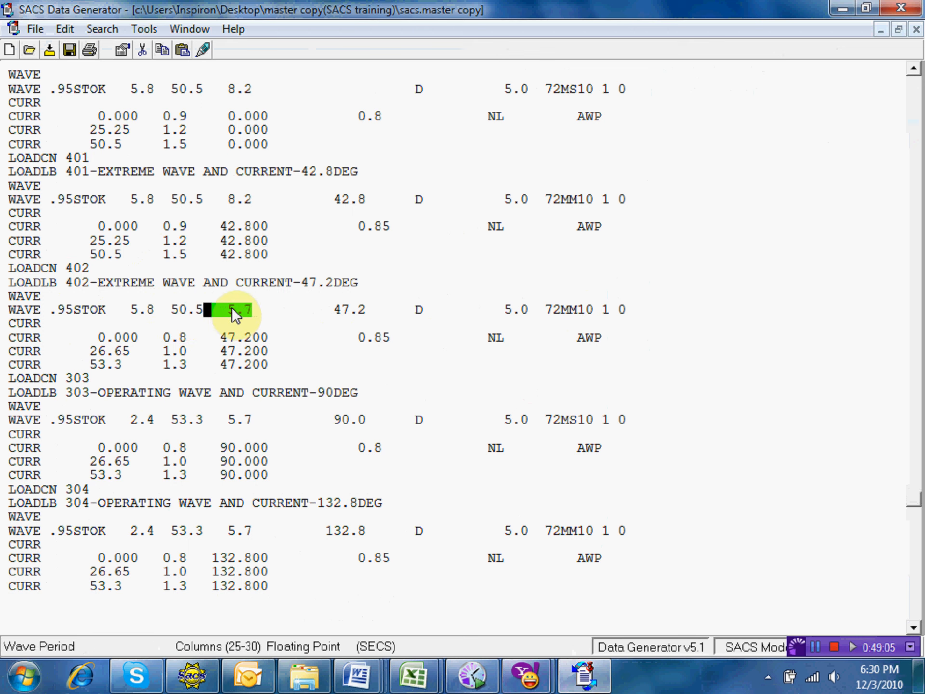
pyautogui.press('Right')
pyautogui.press('Right')
pyautogui.press('Right')
pyautogui.write('8.2')
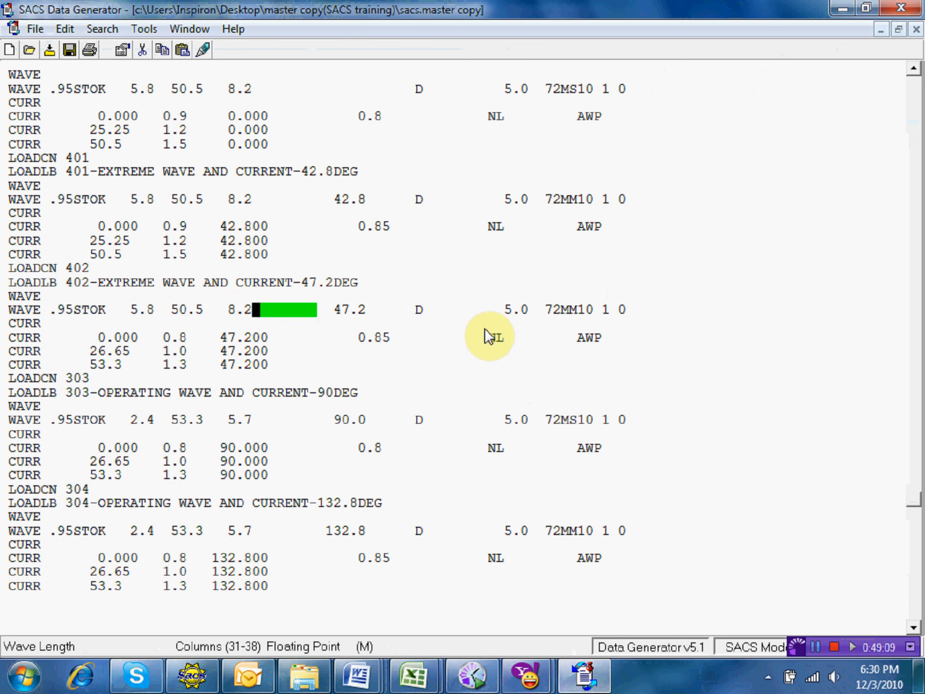
# Set load condition 402's mid-depth current elevation above mudline to 25.25 m
pyautogui.click(103, 348)
pyautogui.write('5')
pyautogui.press('Right')
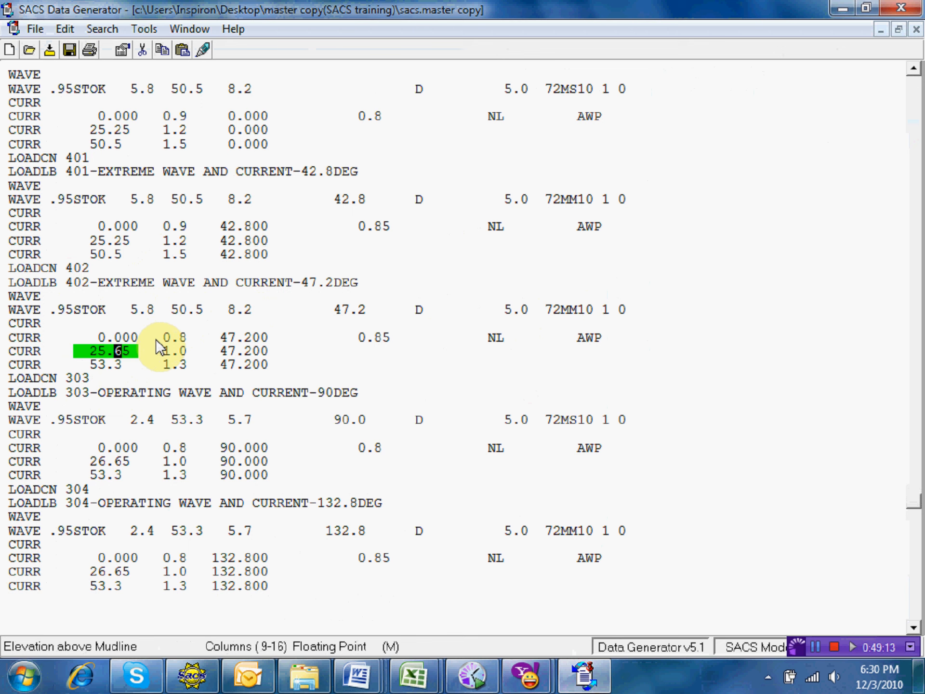
pyautogui.write('2')
pyautogui.press('Right')
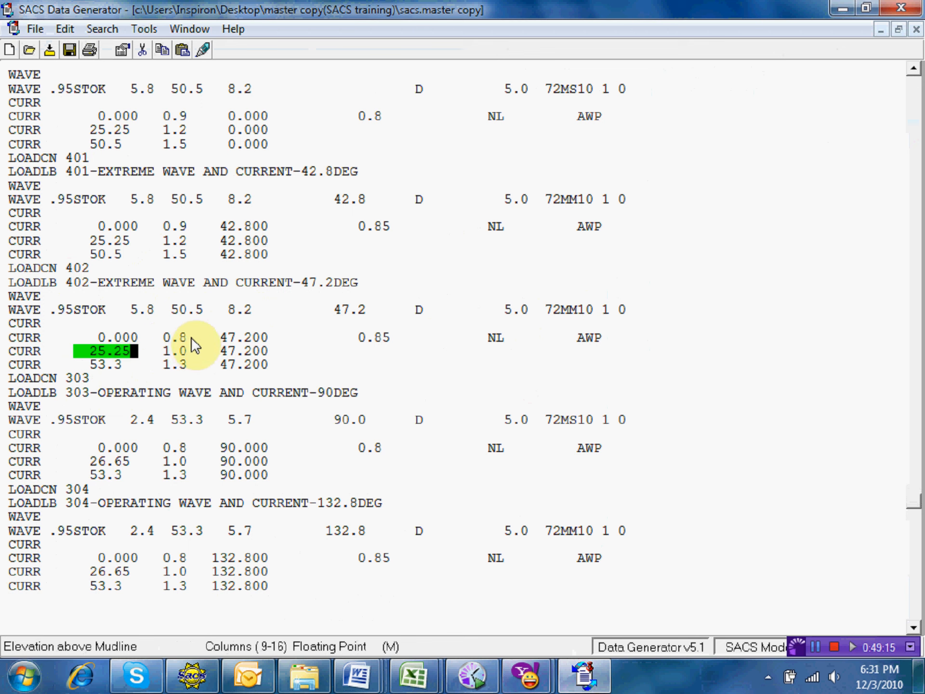
# Set load condition 402's current velocities to 0.9, 1.2 and 1.5 m/s from seabed to surface
pyautogui.click(183, 336)
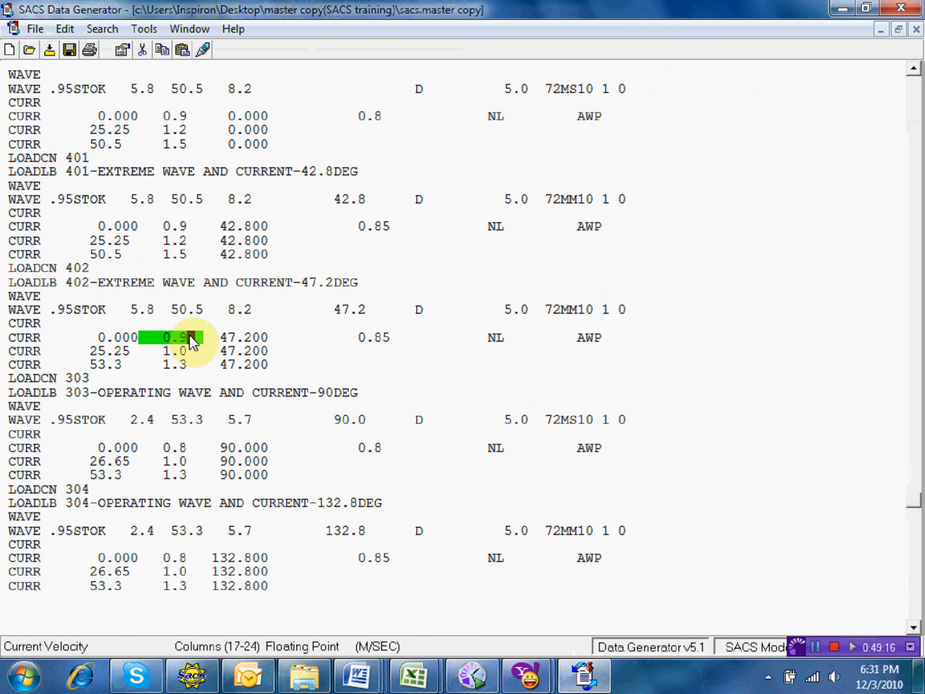
pyautogui.press('Down')
pyautogui.write('2')
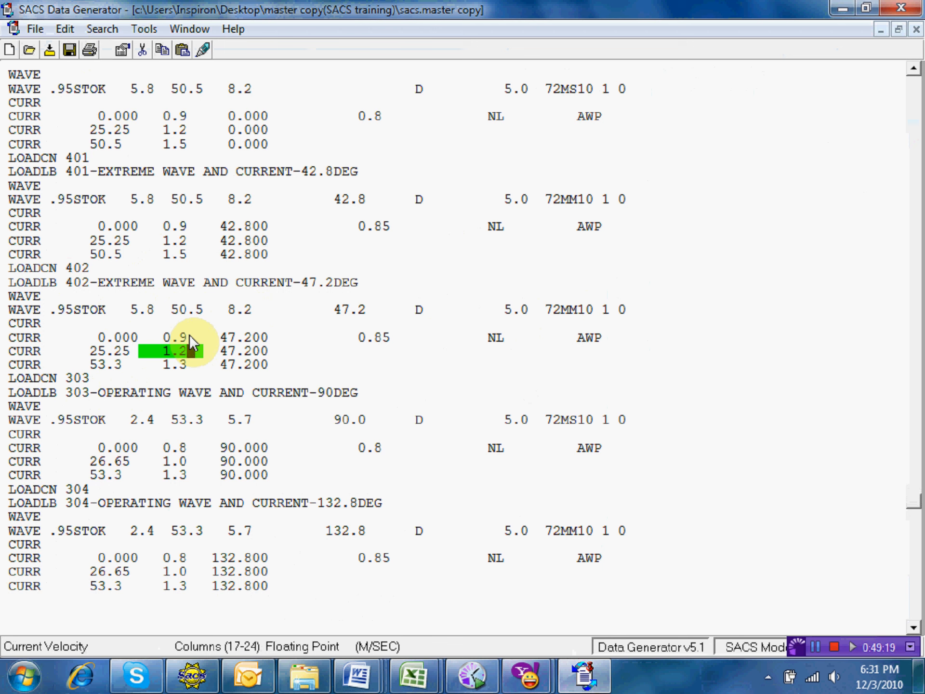
pyautogui.press('Down')
pyautogui.press('Left')
pyautogui.write('5')
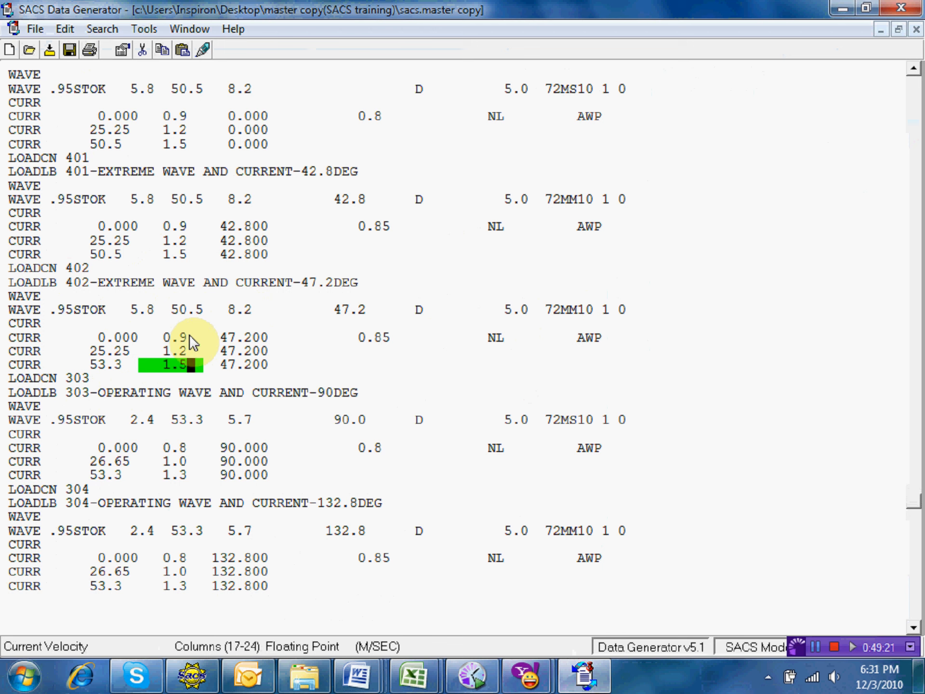
# Set load condition 402's surface current elevation above mudline to 50.5 m and save the file
pyautogui.click(102, 363)
pyautogui.write('0')
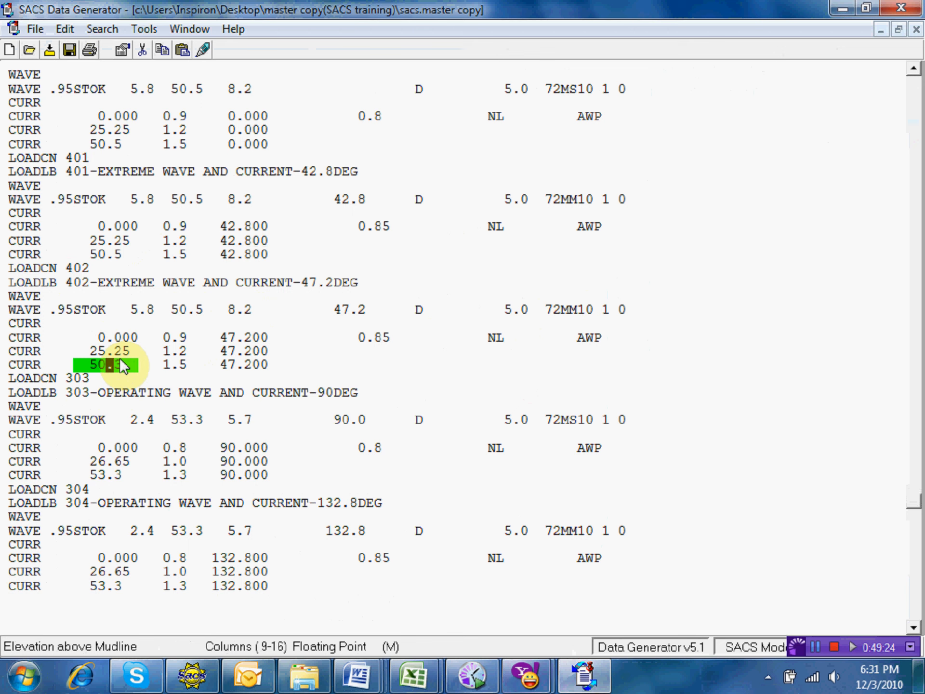
pyautogui.write('.5')
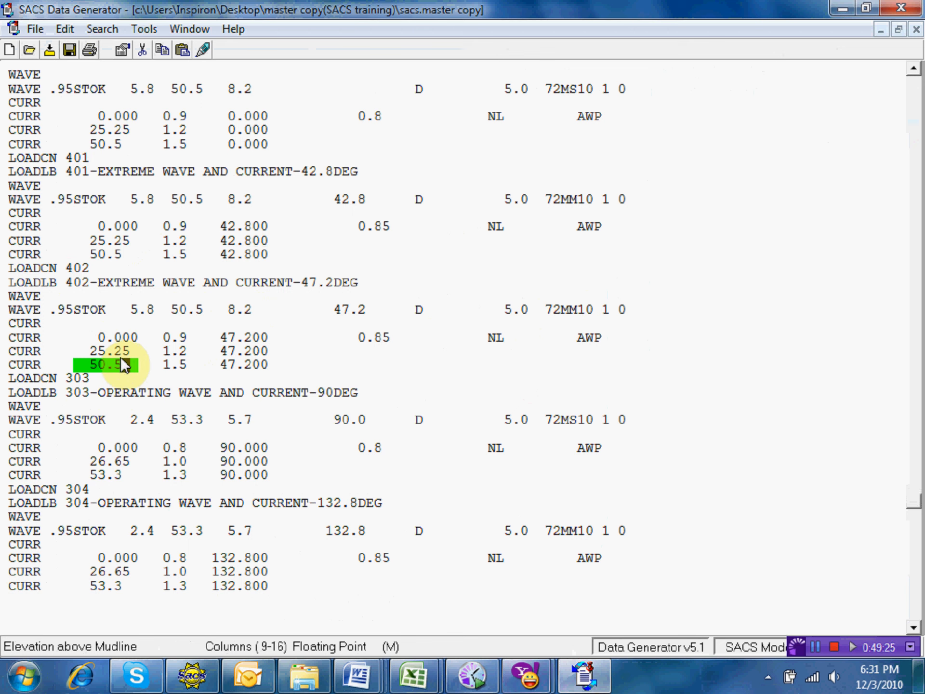
pyautogui.click(68, 50)
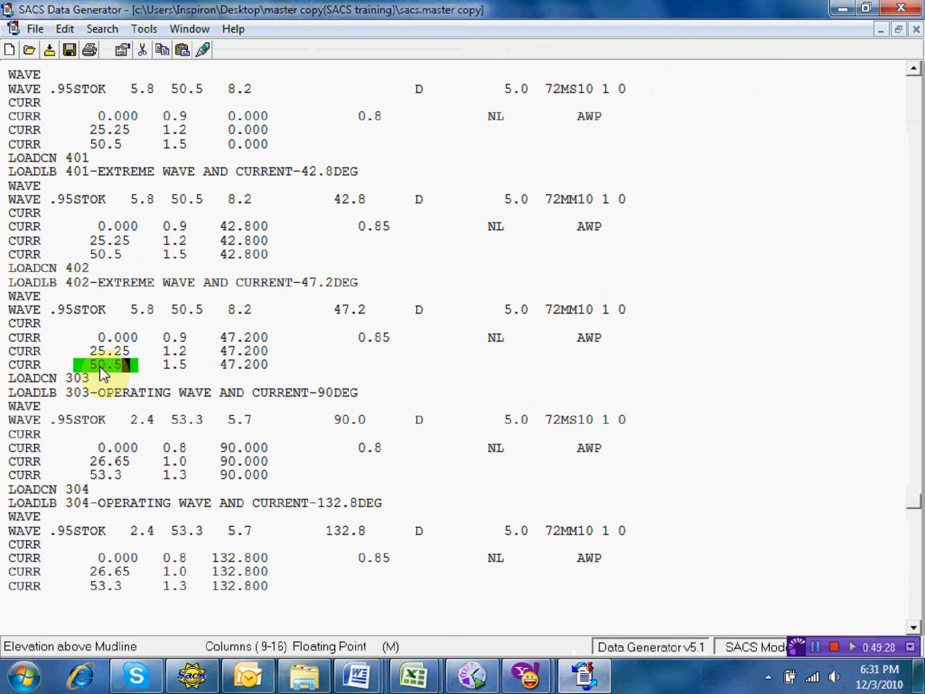
# Renumber the copied load condition 303 to 403 and change its label to -EXTREME WAVE AND CURRENT-90DEG
pyautogui.click(74, 379)
pyautogui.write('4')
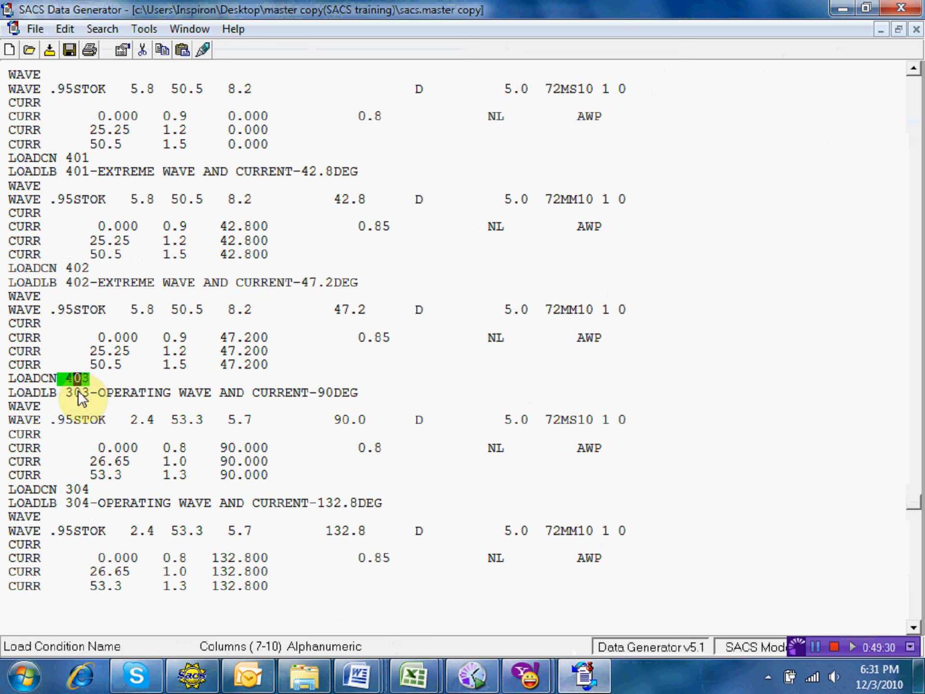
pyautogui.click(71, 389)
pyautogui.write('4')
pyautogui.doubleClick(136, 392)
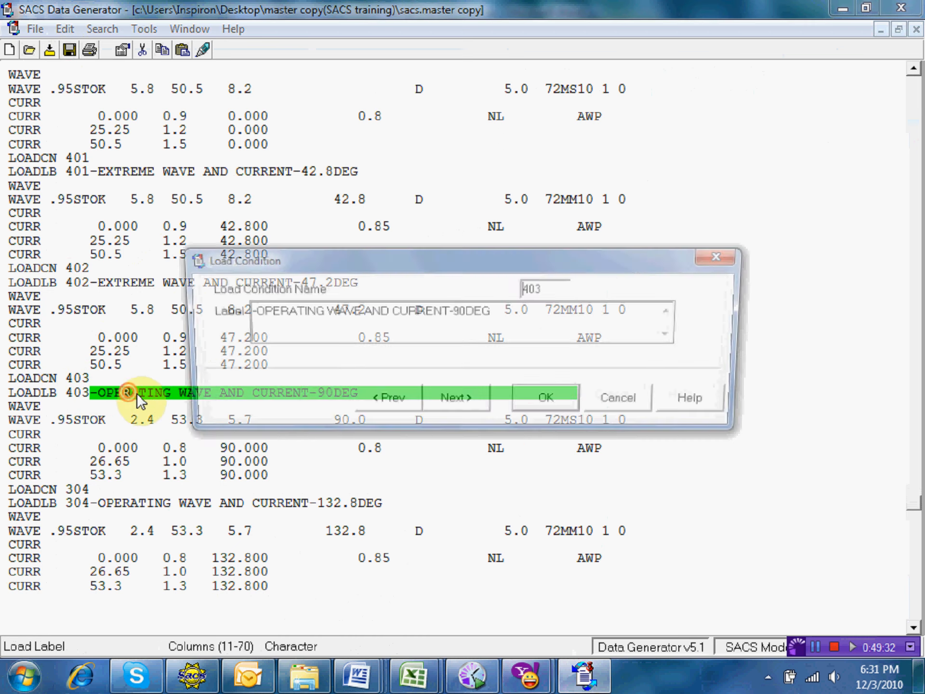
pyautogui.moveTo(319, 314); pyautogui.dragTo(248, 316)
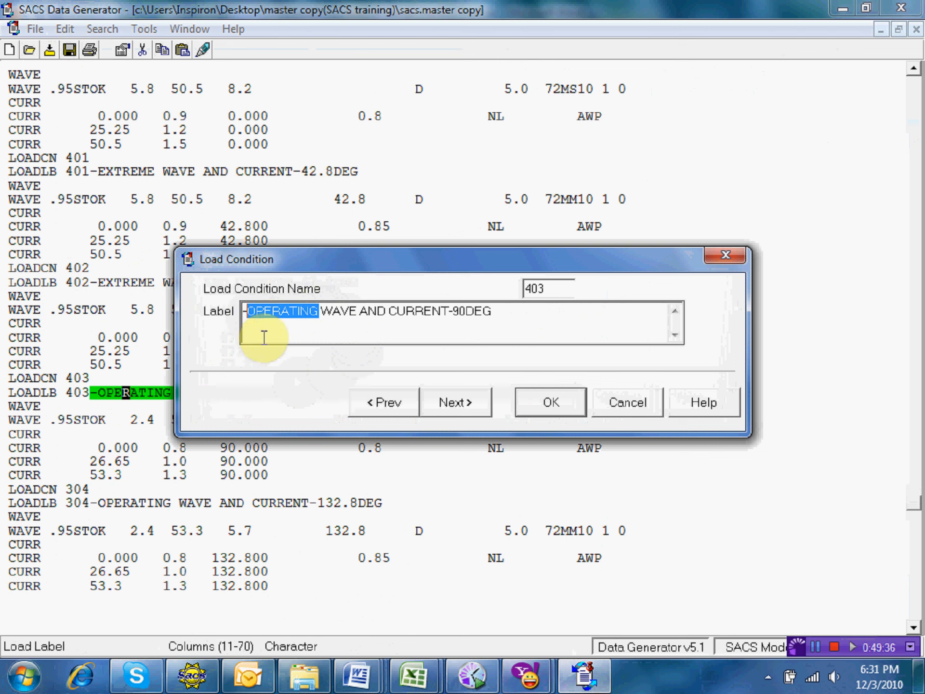
pyautogui.write('EXTREME')
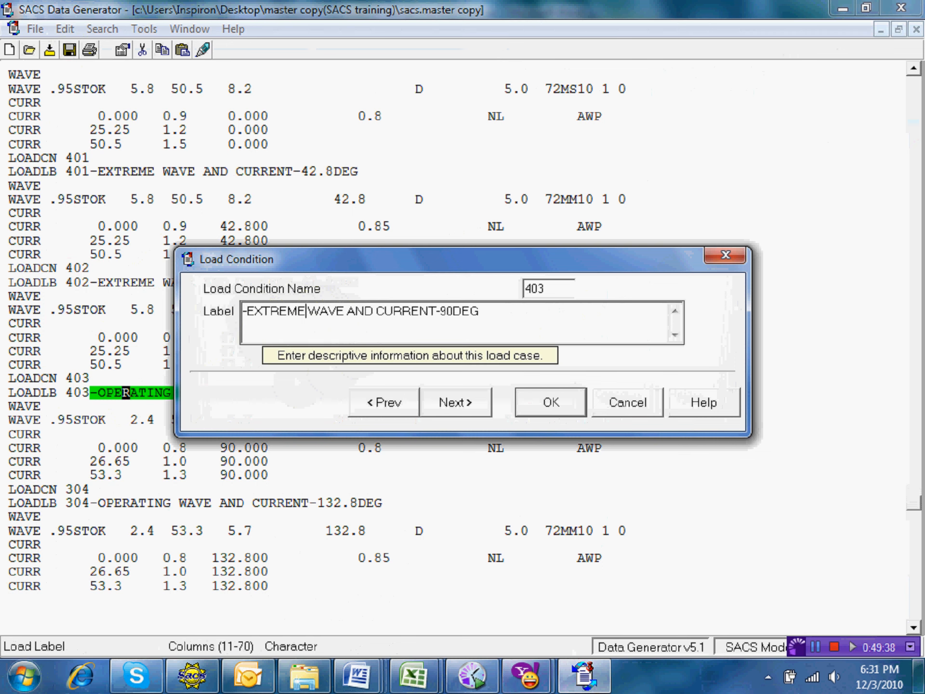
pyautogui.click(544, 399)
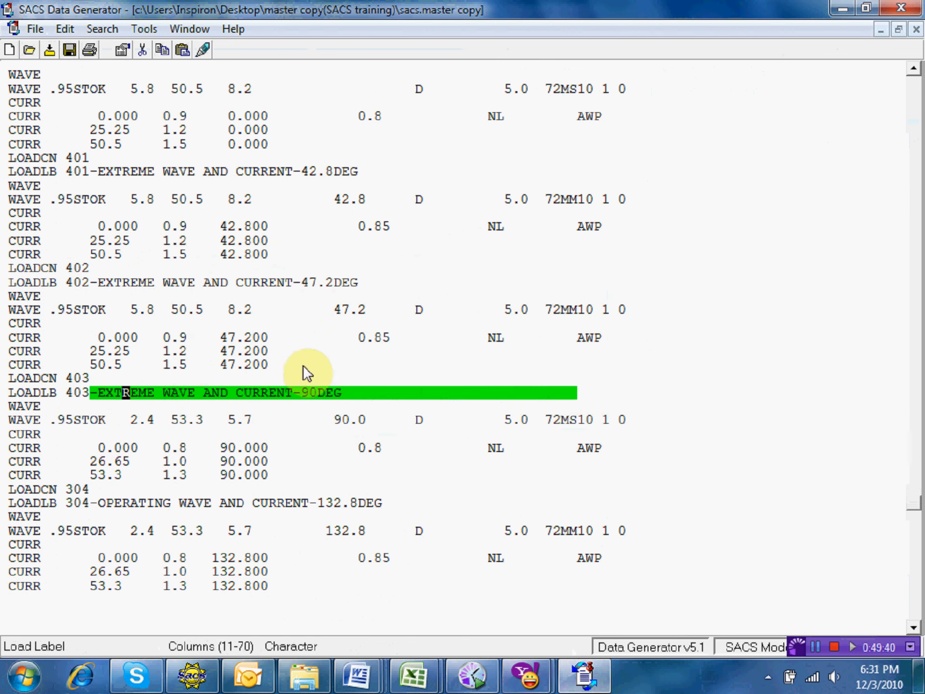
# Set load condition 403's wave height to 5.8 m, still water depth override to 50.5 m and wave period to 8.2 s
pyautogui.click(134, 420)
pyautogui.write('5.8')
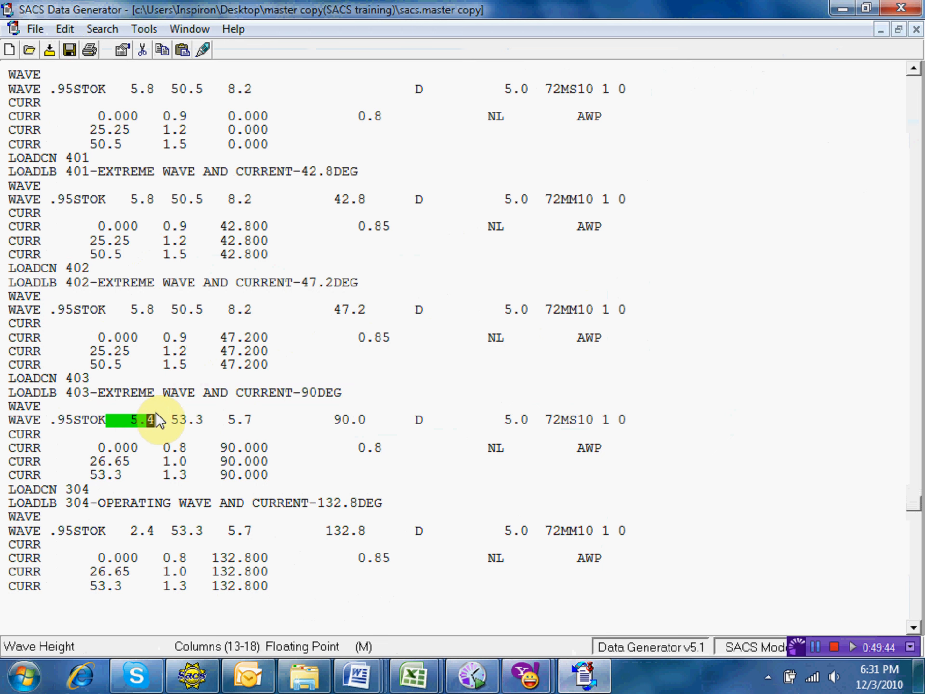
pyautogui.click(156, 414)
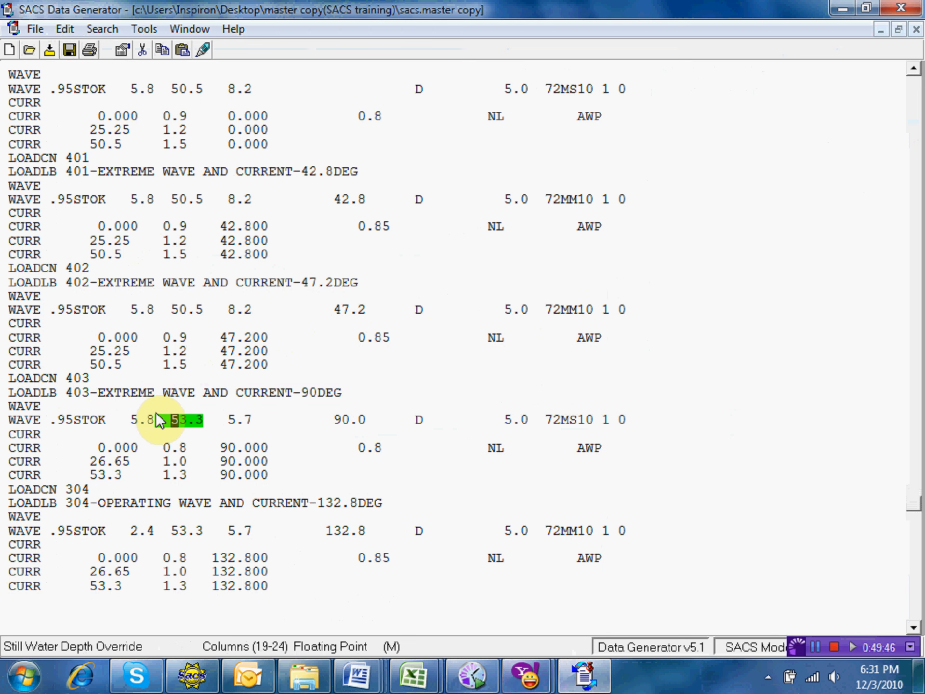
pyautogui.write('50.5')
pyautogui.press('Tab')
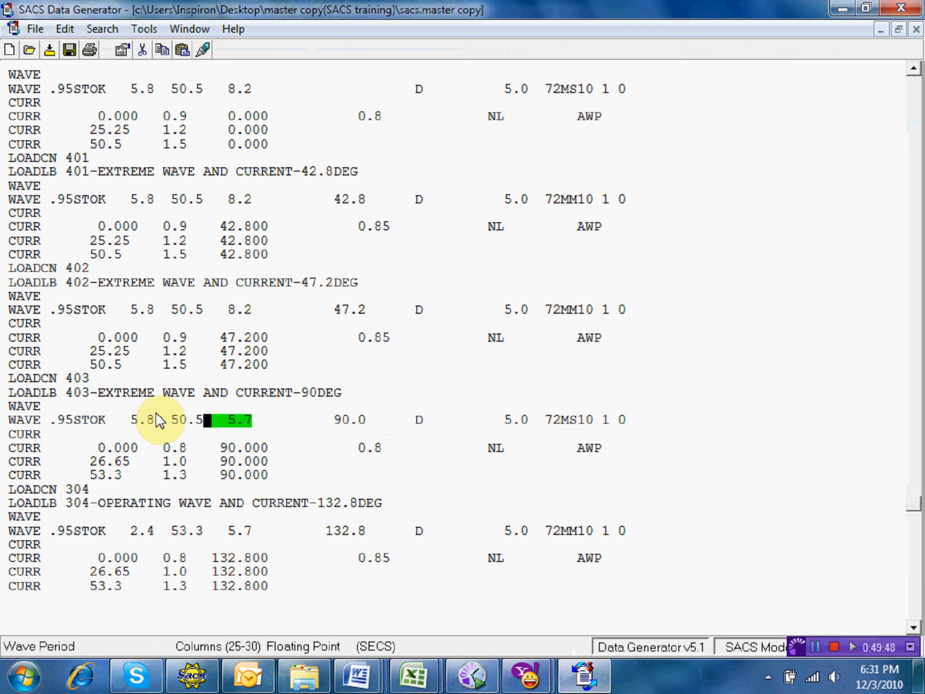
pyautogui.press('Right')
pyautogui.press('Right')
pyautogui.press('Right')
pyautogui.press('Right')
pyautogui.press('BackSpace')
pyautogui.write('8.2')
pyautogui.press('Tab')
# Set load condition 403's current velocities to 0.9, 1.2 and 1.5 m/s from seabed to surface
pyautogui.press('Down')
pyautogui.press('Down')
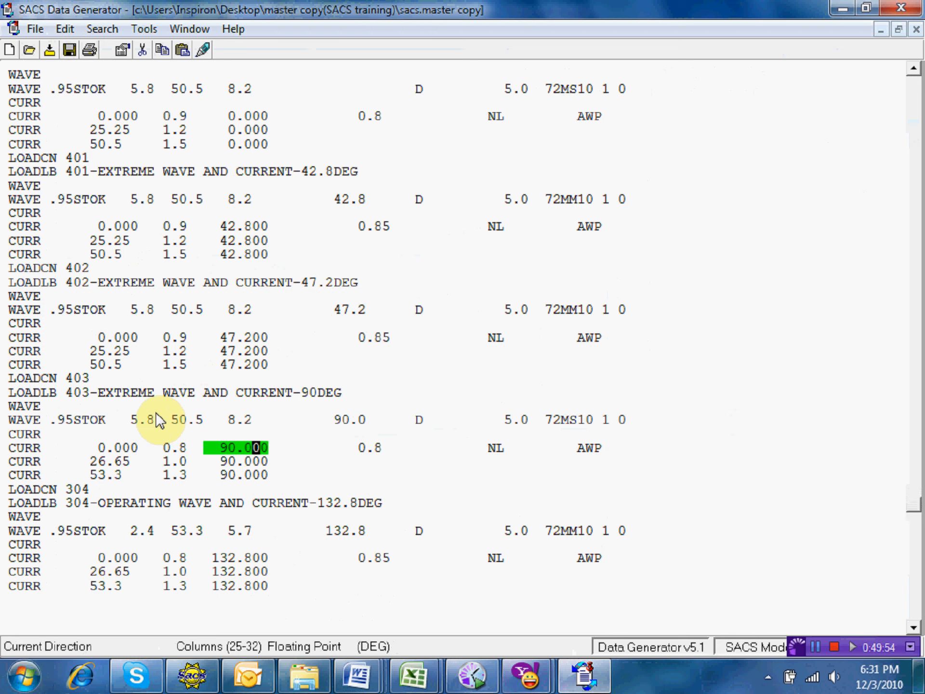
pyautogui.press('Left')
pyautogui.press('Left')
pyautogui.press('Left')
pyautogui.press('Left')
pyautogui.press('Left')
pyautogui.press('Left')
pyautogui.press('Left')
pyautogui.press('Left')
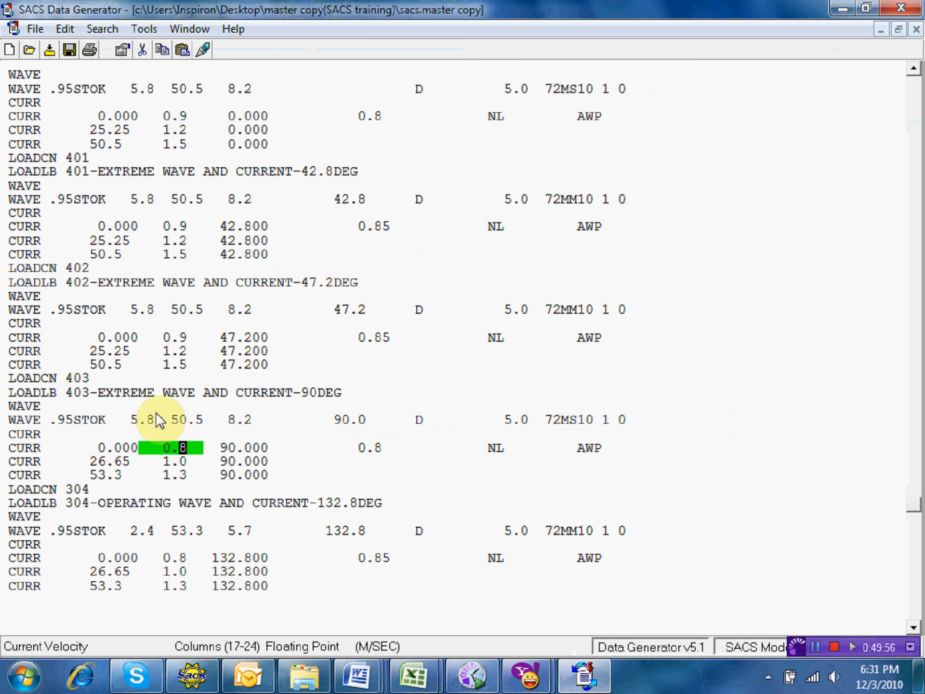
pyautogui.write('9')
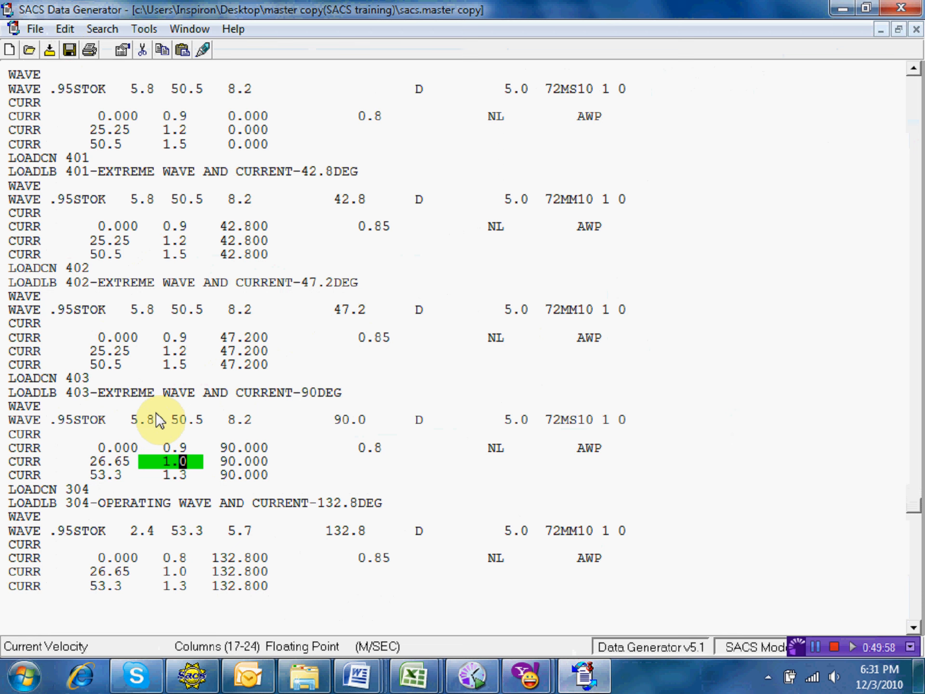
pyautogui.write('2')
pyautogui.press('Down')
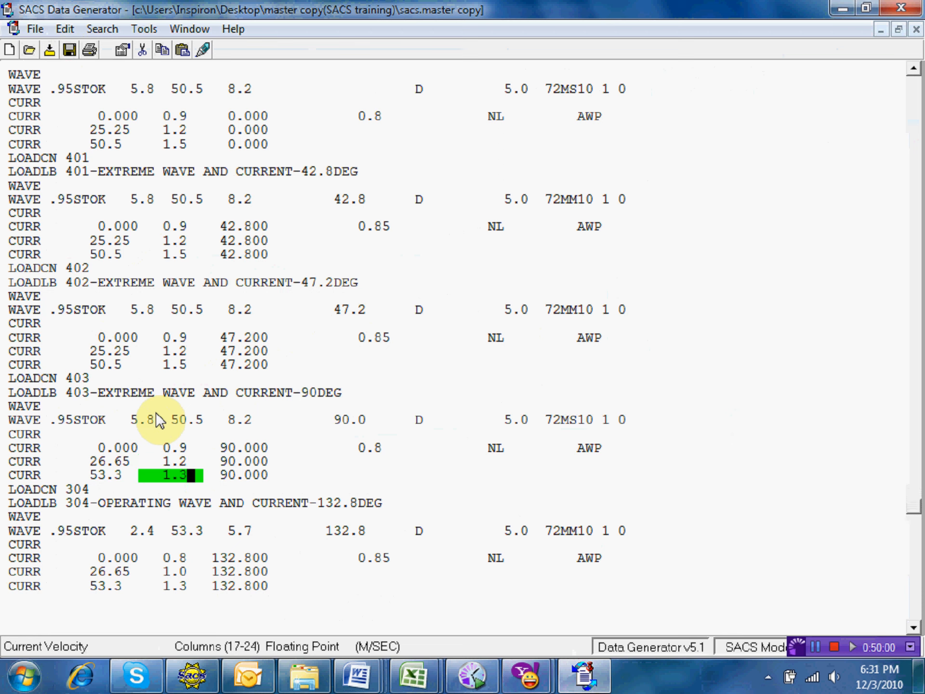
pyautogui.write('5')
# Set load condition 403's mid-depth and surface current elevations to 25.25 m and 50.5 m, and save the file
pyautogui.press('Up')
pyautogui.press('Left')
pyautogui.press('Left')
pyautogui.press('Left')
pyautogui.press('Left')
pyautogui.press('Left')
pyautogui.press('Left')
pyautogui.press('Left')
pyautogui.press('Left')
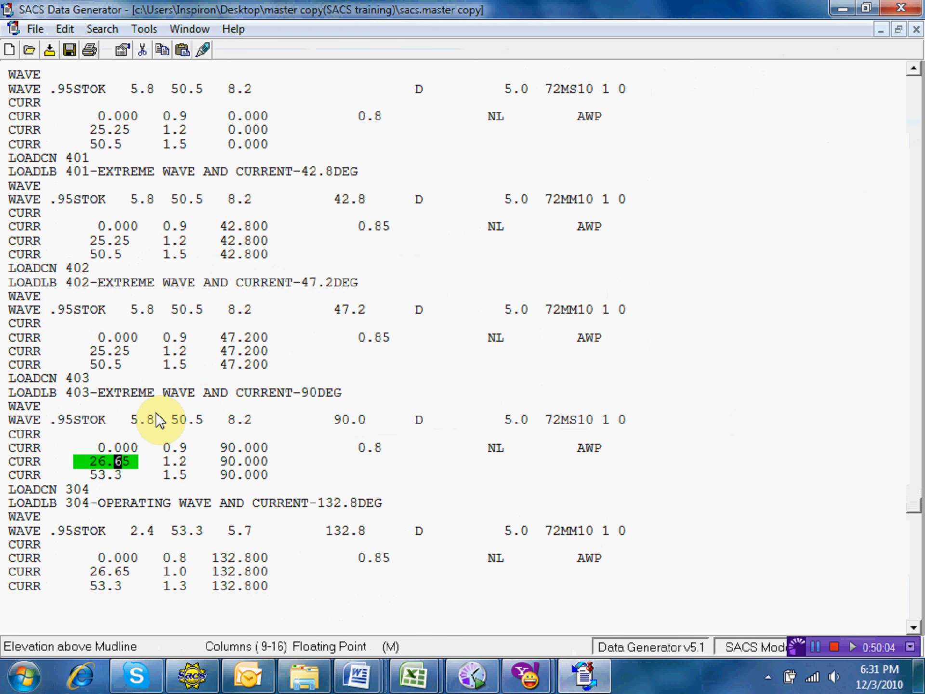
pyautogui.press('Left')
pyautogui.press('Left')
pyautogui.write('5.25')
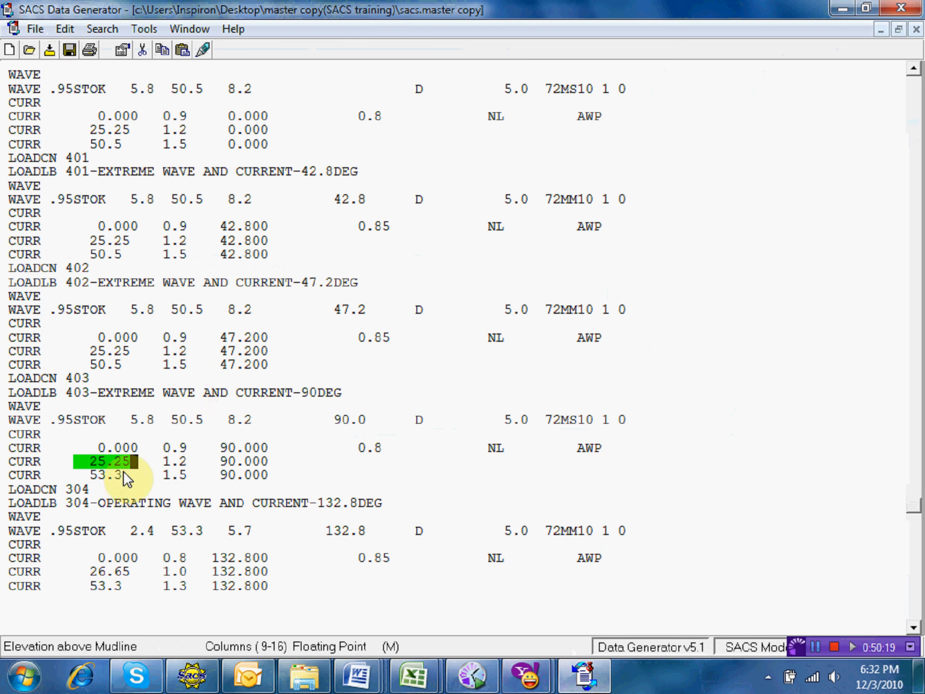
pyautogui.click(99, 474)
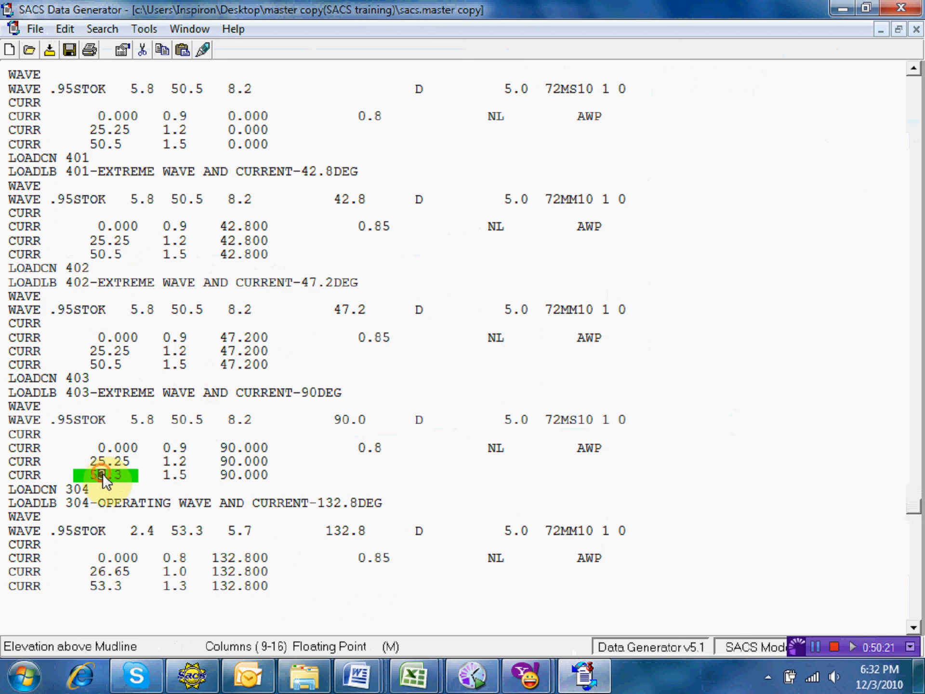
pyautogui.write('0.')
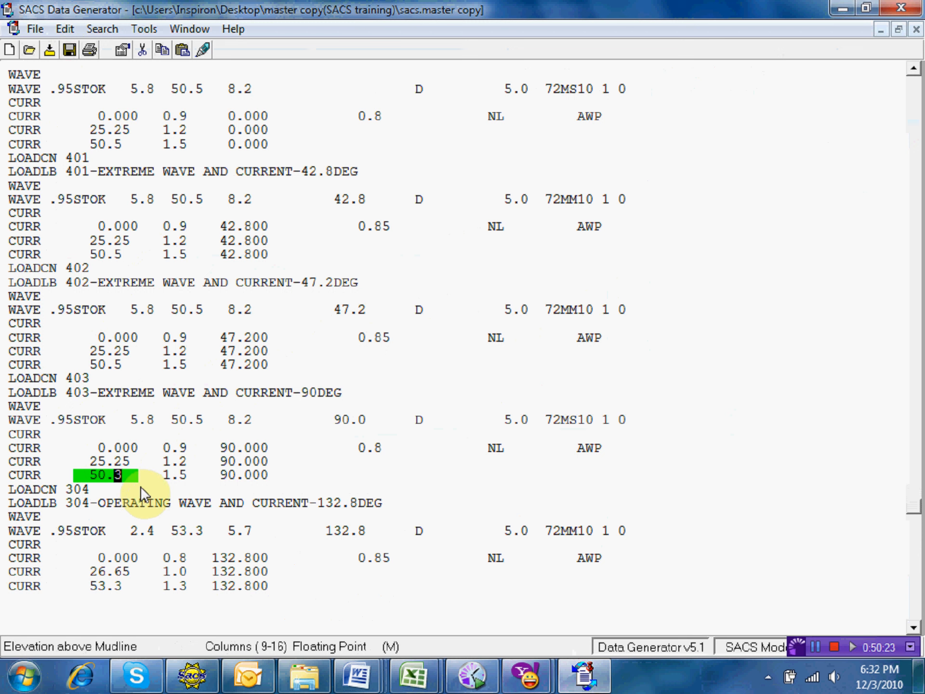
pyautogui.write('5')
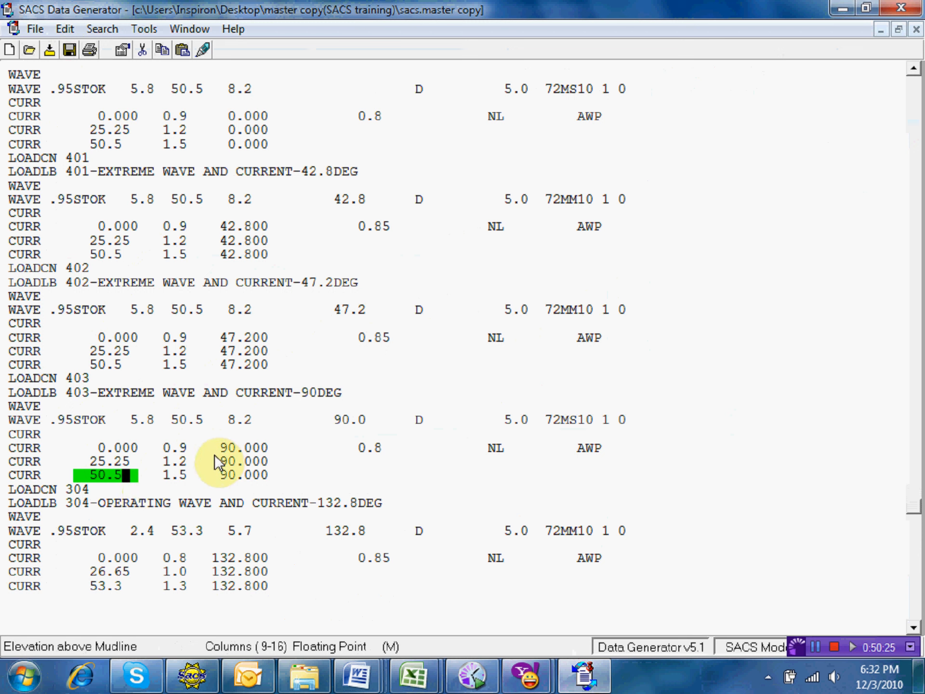
pyautogui.click(67, 50)
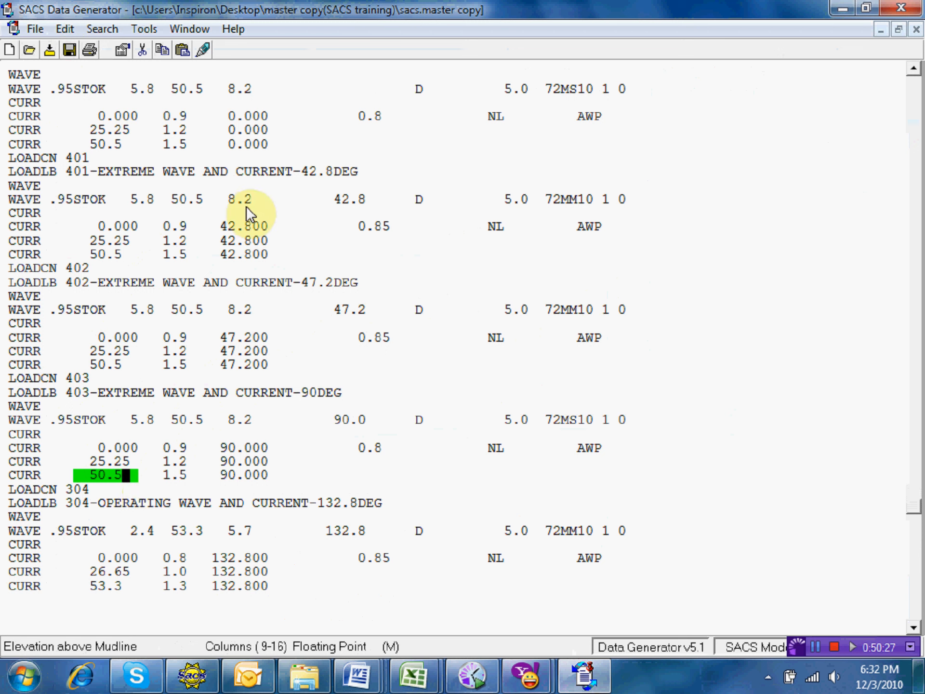
# Review the remaining copied load conditions 304 and 305 between load condition 403 and the JCK loads
pyautogui.press('Down')
pyautogui.press('Down')
pyautogui.press('Down')
pyautogui.press('Down')
pyautogui.press('Down')
pyautogui.press('Down')
pyautogui.press('Down')
pyautogui.press('Down')
pyautogui.press('Down')
pyautogui.press('Down')
pyautogui.press('Down')
pyautogui.press('Down')
pyautogui.press('Down')
pyautogui.press('Down')
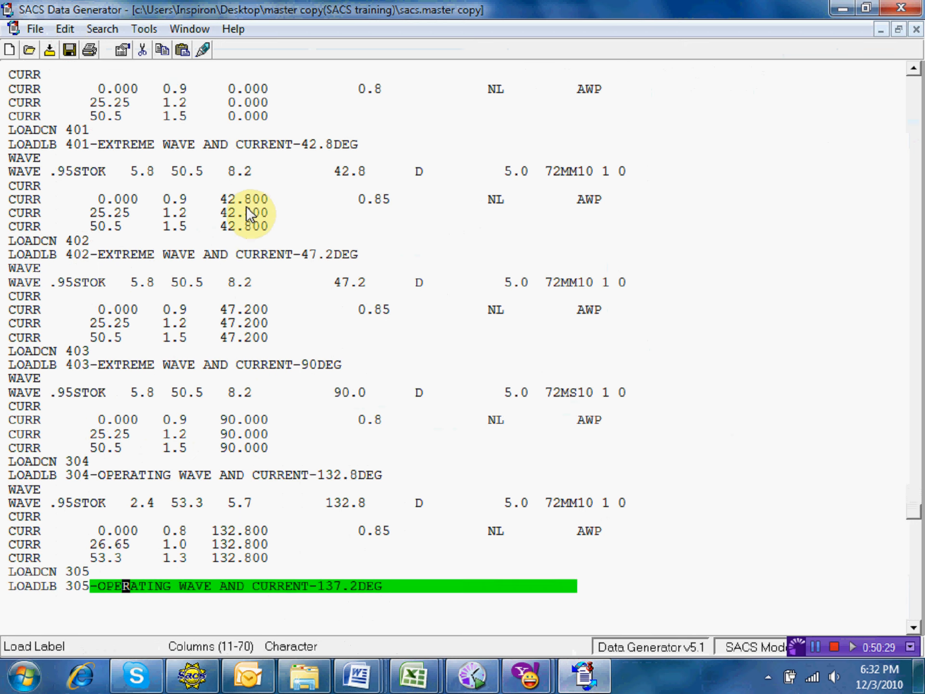
pyautogui.press('Down')
pyautogui.press('Down')
pyautogui.press('Down')
pyautogui.press('Down')
pyautogui.press('Down')
pyautogui.press('Down')
pyautogui.press('Down')
pyautogui.press('Down')
pyautogui.press('Down')
pyautogui.press('Down')
pyautogui.press('Down')
pyautogui.press('Down')
pyautogui.press('Down')
pyautogui.press('Down')
pyautogui.press('Down')
pyautogui.press('Down')
pyautogui.press('Down')
pyautogui.press('Down')
pyautogui.press('Down')
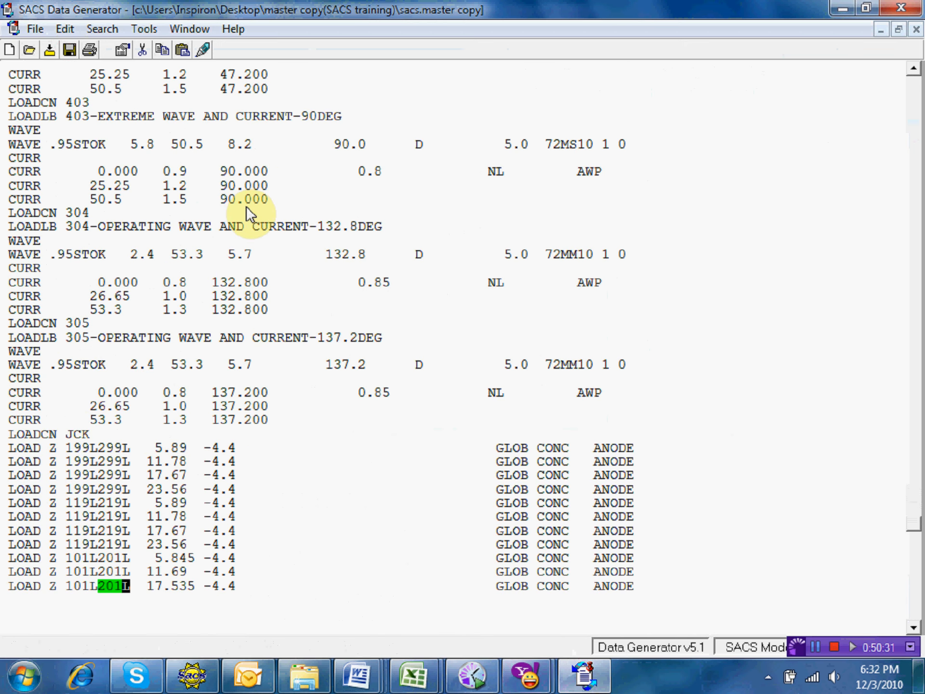
pyautogui.press('Up')
pyautogui.press('Up')
pyautogui.press('Up')
pyautogui.press('Up')
pyautogui.press('Up')
pyautogui.press('Up')
pyautogui.press('Up')
pyautogui.press('Up')
pyautogui.press('Up')
pyautogui.press('Up')
pyautogui.press('Up')
pyautogui.press('Up')
pyautogui.press('Up')
pyautogui.press('Up')
pyautogui.press('Up')
pyautogui.press('Up')
pyautogui.press('Up')
pyautogui.press('Up')
pyautogui.press('Up')
pyautogui.press('Up')
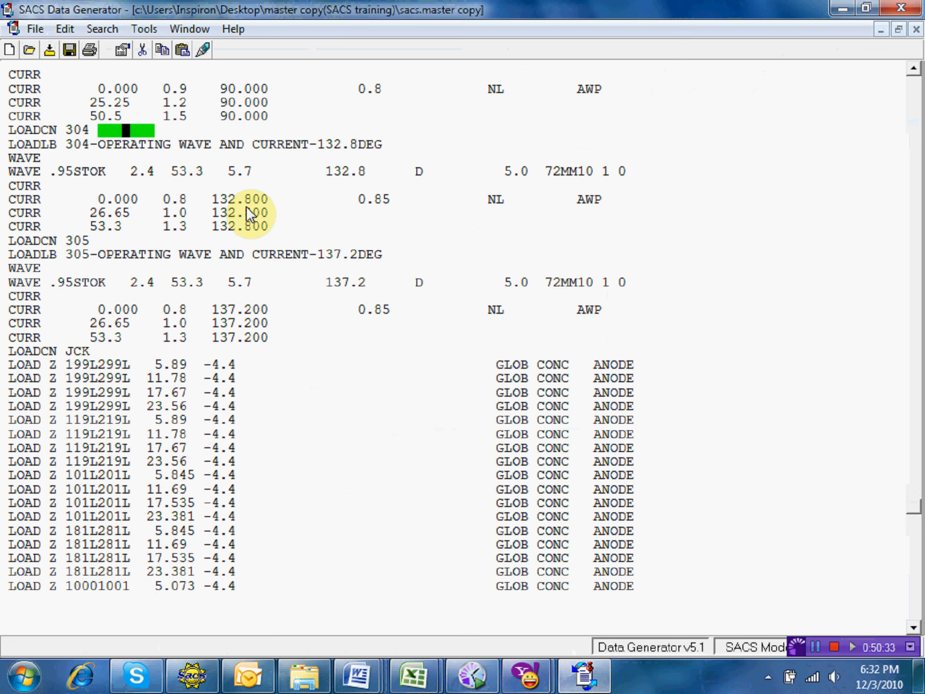
pyautogui.press('Down')
pyautogui.press('Down')
pyautogui.press('Down')
pyautogui.press('Down')
pyautogui.press('Down')
pyautogui.press('Down')
pyautogui.press('Down')
pyautogui.press('Down')
pyautogui.press('Down')
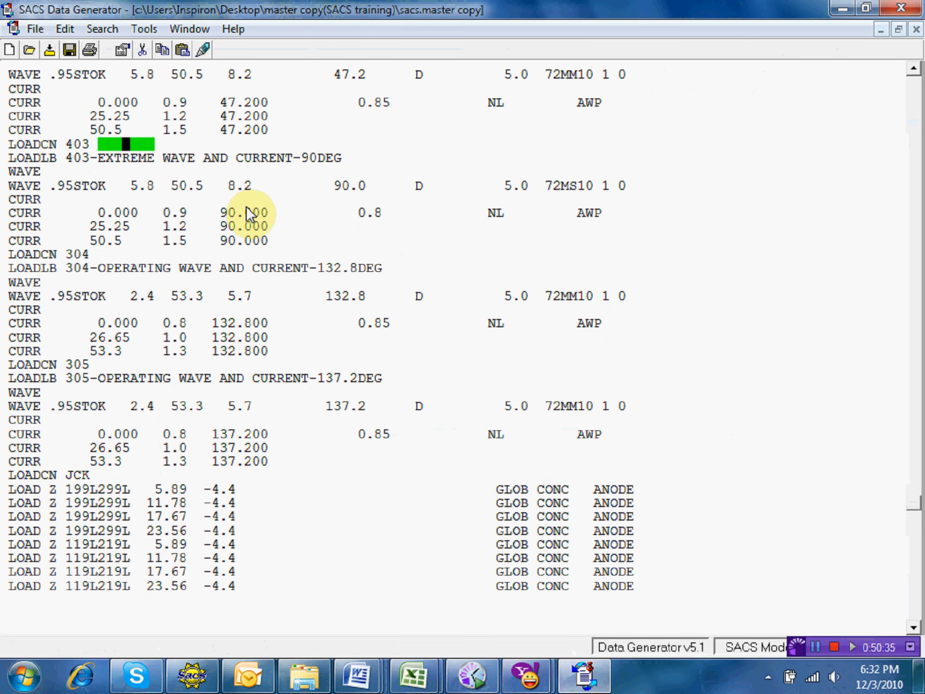
pyautogui.press('Down')
pyautogui.press('Down')
pyautogui.press('Down')
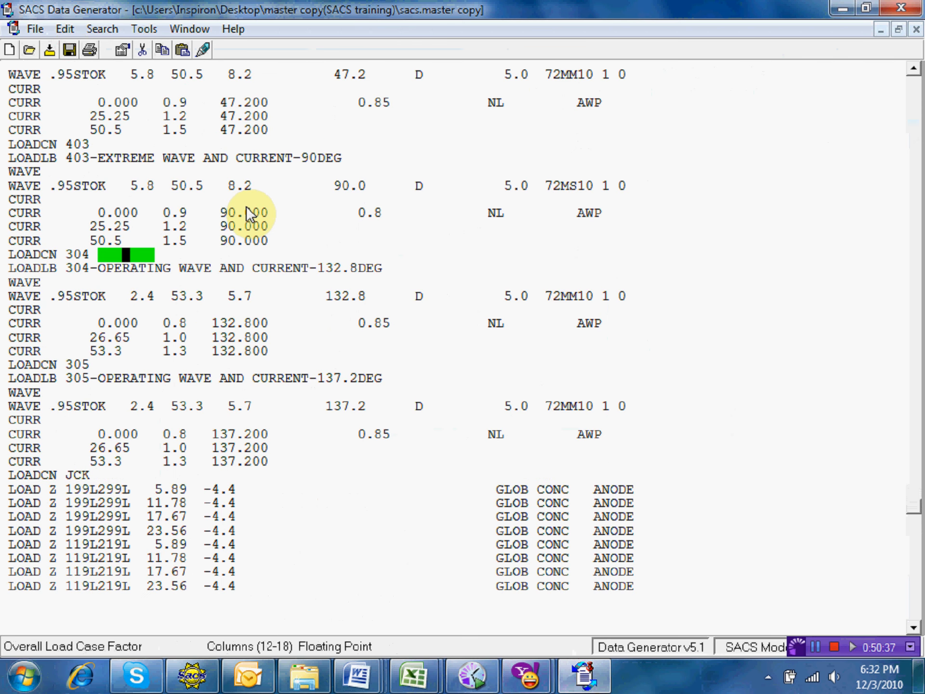
# Renumber the copied load condition 304 to 404 in both its load condition line and its label line
pyautogui.click(68, 248)
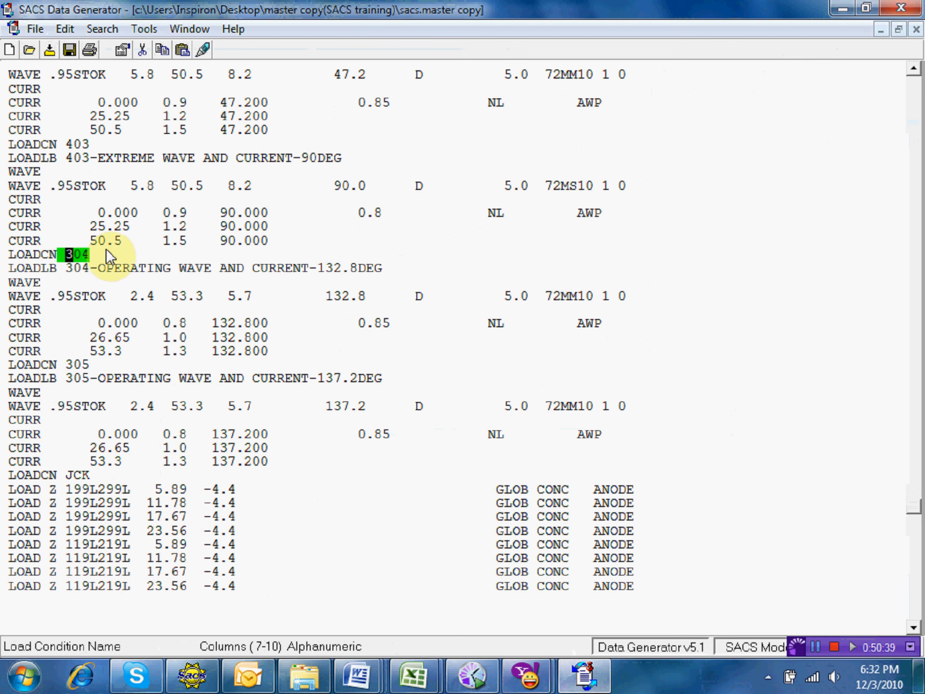
pyautogui.write('4')
pyautogui.press('Down')
pyautogui.write('4')
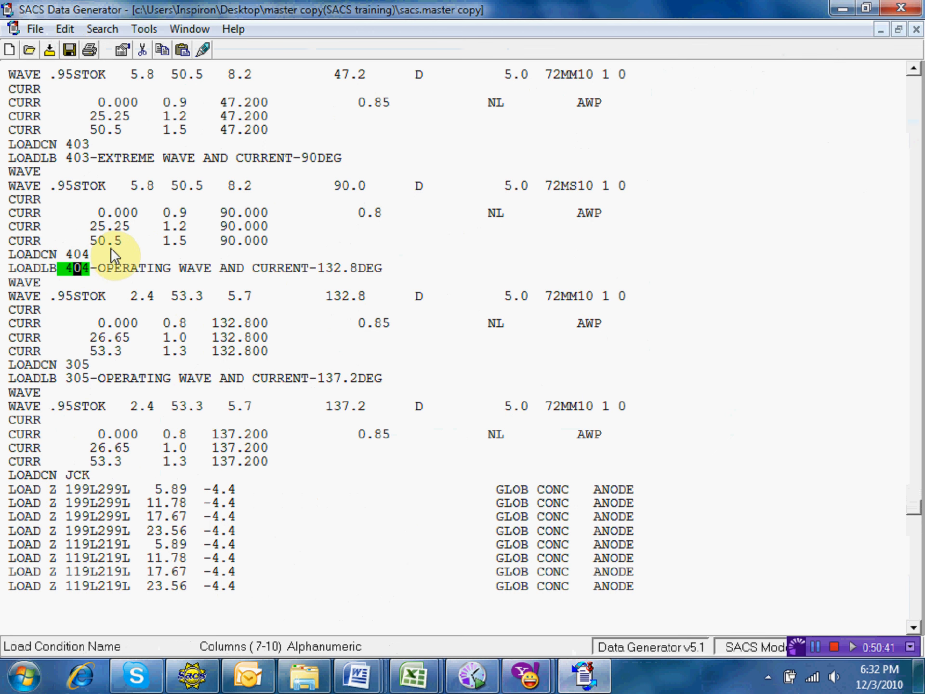
# Change the wording of load condition 404's label from operating to EXTREME wave and current, keeping the 132.8DEG direction
pyautogui.doubleClick(126, 268)
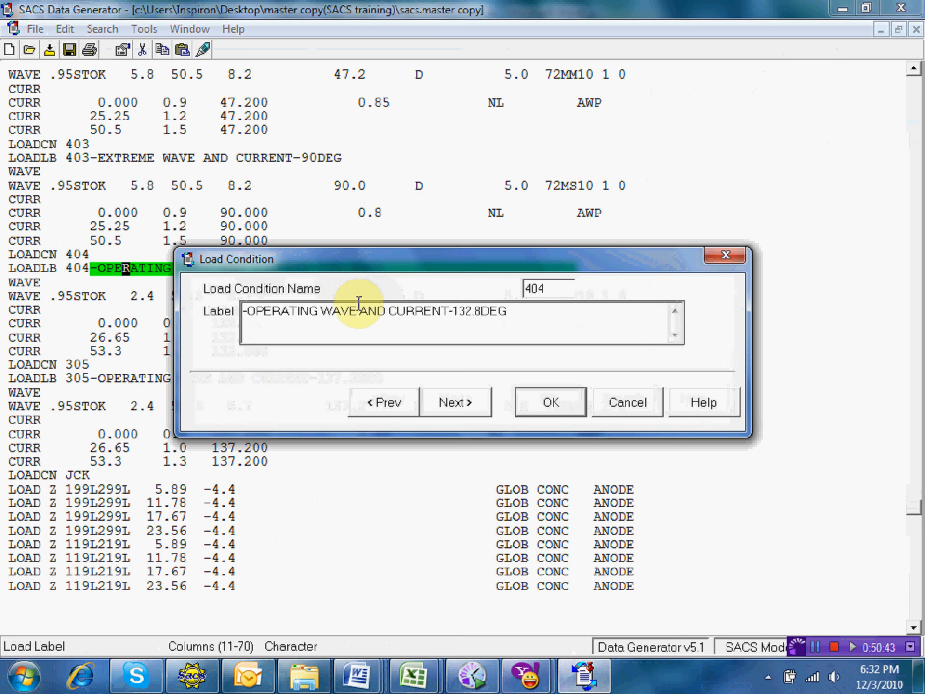
pyautogui.moveTo(318, 311); pyautogui.dragTo(249, 311)
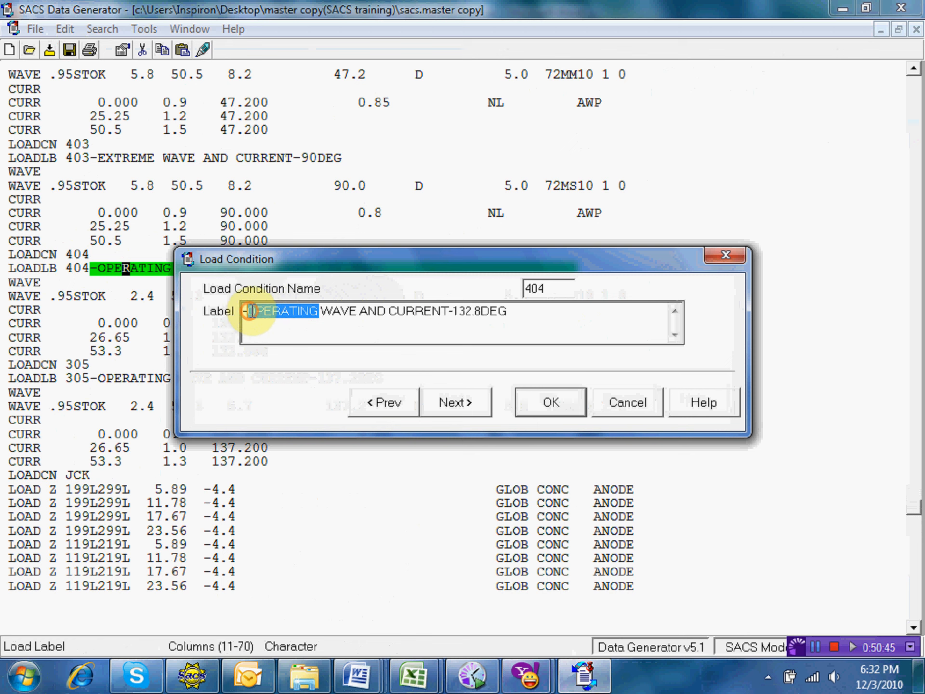
pyautogui.write('EXTREM')
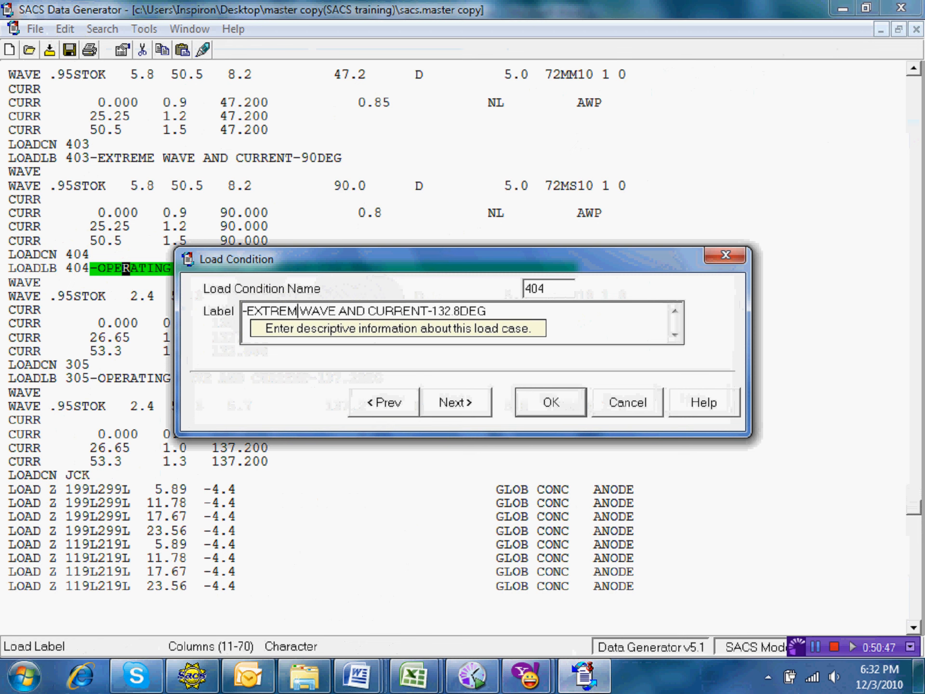
pyautogui.write('E')
pyautogui.click(543, 403)
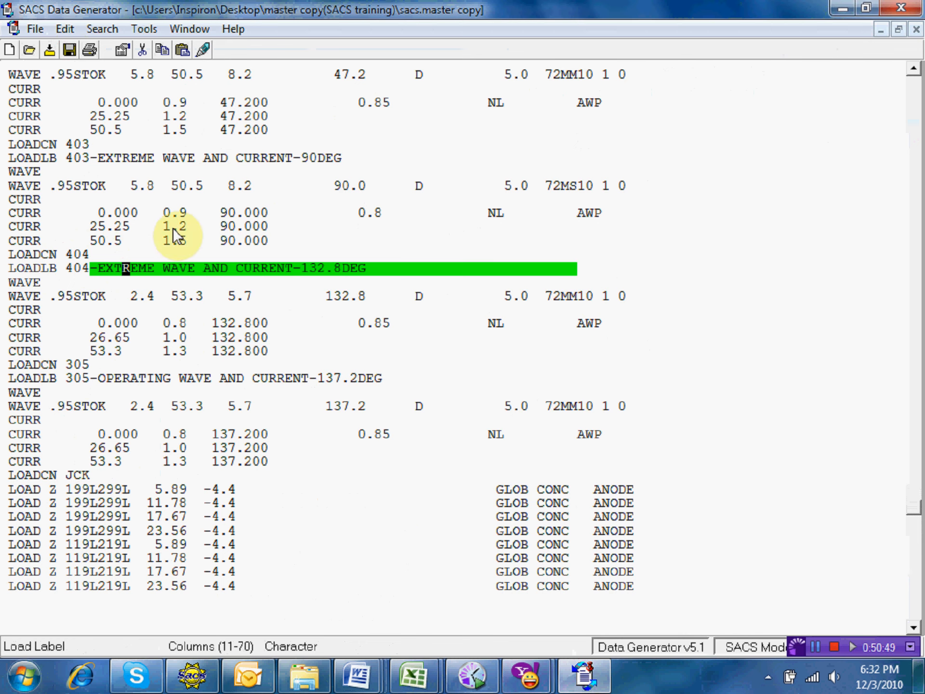
# Set load condition 404's wave height to 5.8 m, still water depth override to 50.5 m and wave period to 8.2 s
pyautogui.click(135, 295)
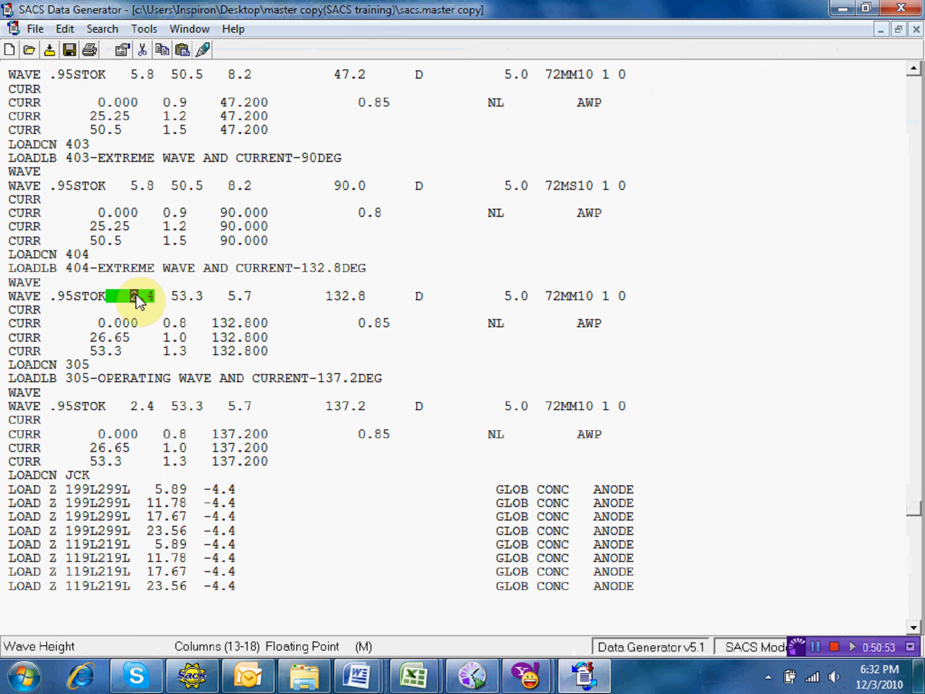
pyautogui.write('5.8')
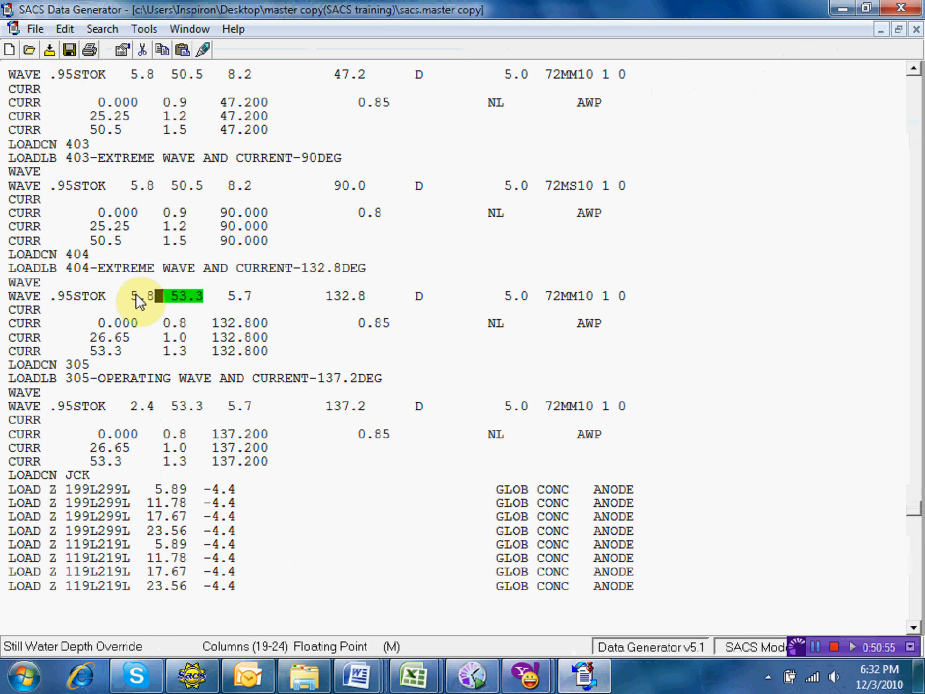
pyautogui.press('Right')
pyautogui.press('Right')
pyautogui.write('0.5')
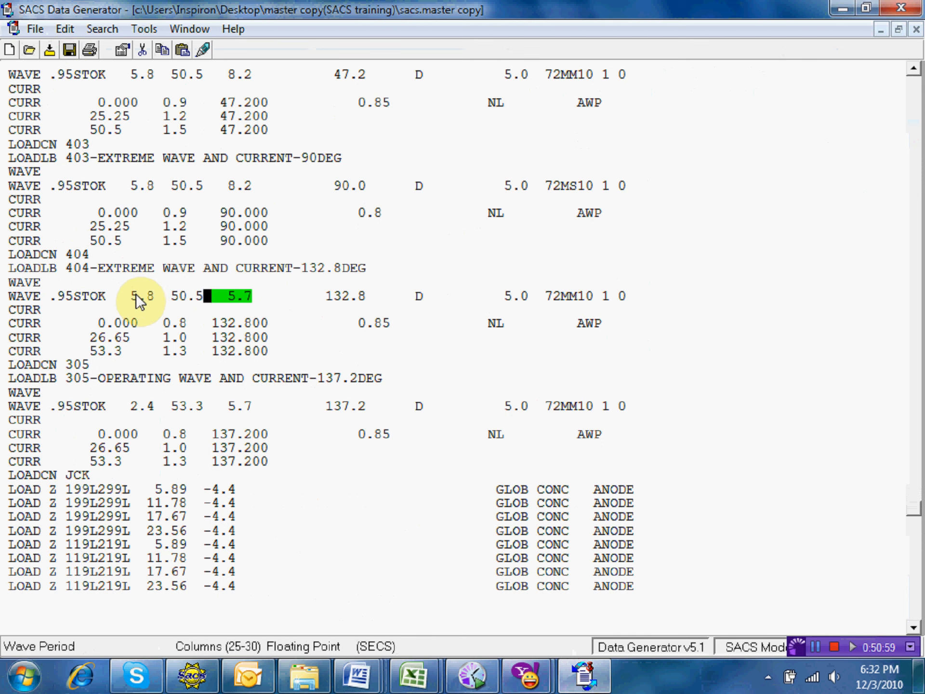
pyautogui.press('Right')
pyautogui.press('Right')
pyautogui.press('Right')
pyautogui.write('8.2')
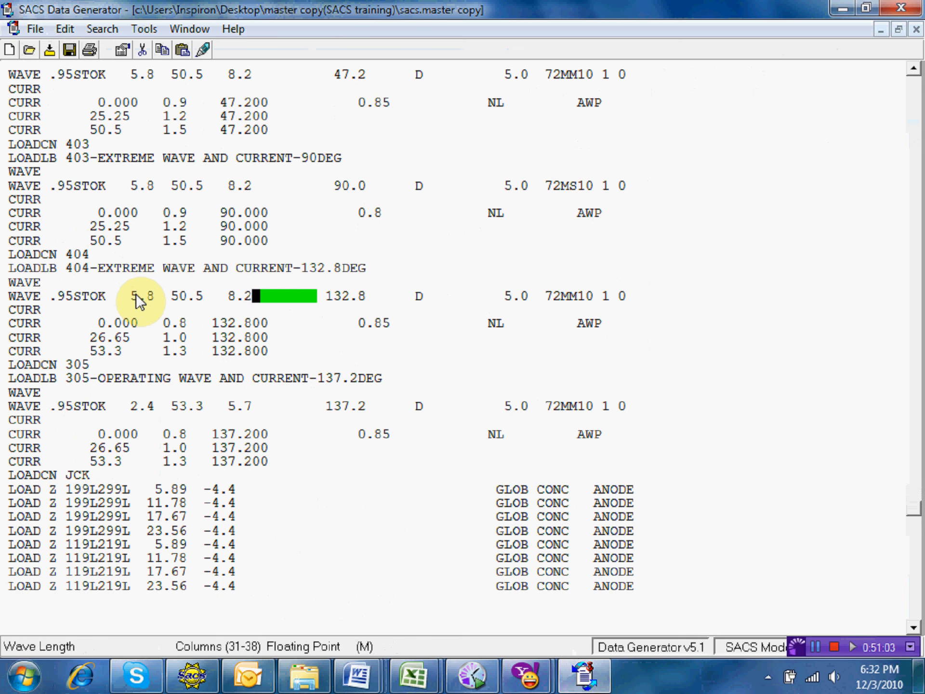
# Set load condition 404's mid-depth and surface current elevations above mudline to 25.25 m and 50.5 m
pyautogui.press('Down')
pyautogui.press('Down')
pyautogui.press('Left')
pyautogui.press('Left')
pyautogui.press('Left')
pyautogui.press('Left')
pyautogui.press('Left')
pyautogui.press('Left')
pyautogui.press('Left')
pyautogui.press('Left')
pyautogui.press('Left')
pyautogui.press('Left')
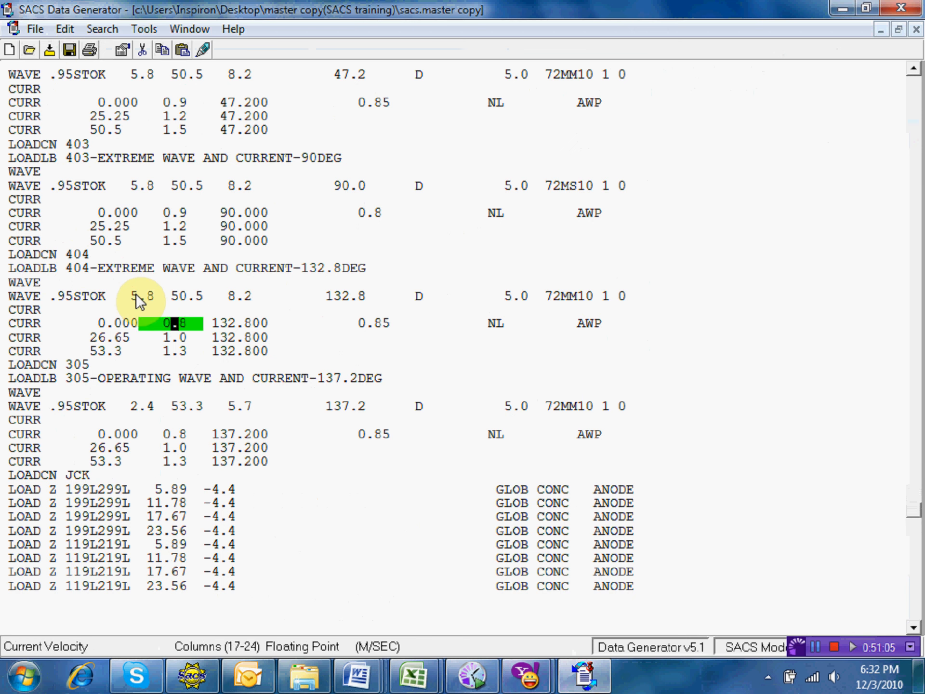
pyautogui.press('Down')
pyautogui.press('Left')
pyautogui.press('Left')
pyautogui.press('Left')
pyautogui.press('Left')
pyautogui.press('Left')
pyautogui.press('Left')
pyautogui.press('Left')
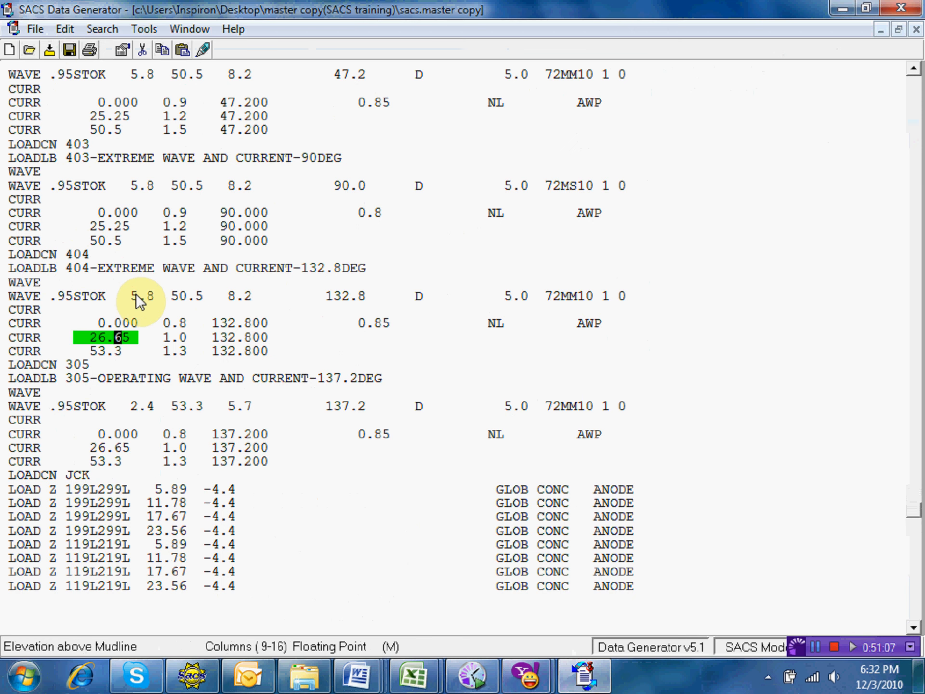
pyautogui.press('Left')
pyautogui.press('Left')
pyautogui.write('5')
pyautogui.press('Right')
pyautogui.write('2')
pyautogui.press('Down')
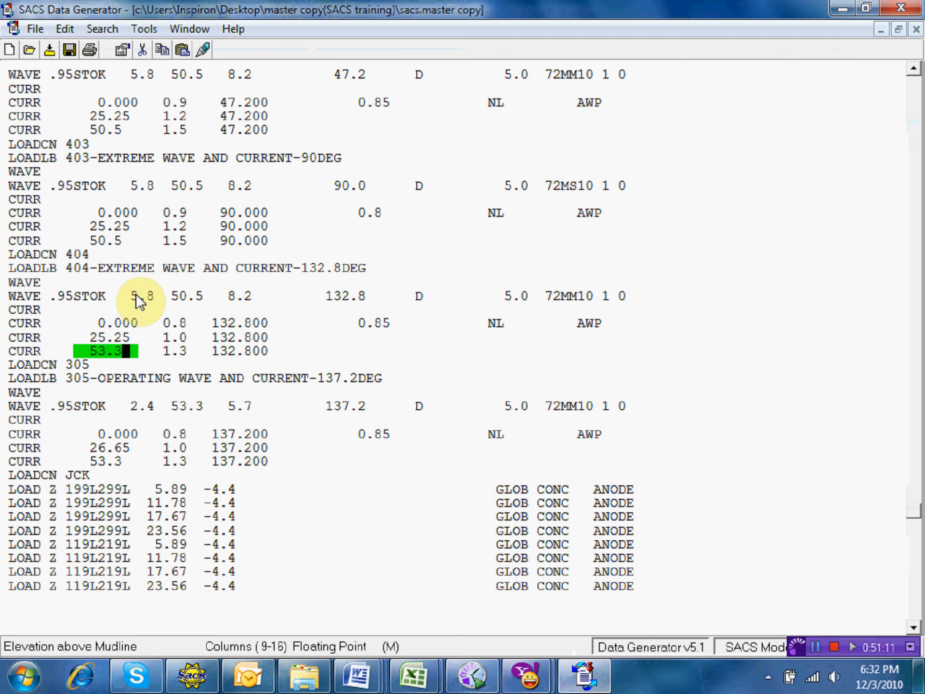
pyautogui.press('Left')
pyautogui.press('Left')
pyautogui.press('Left')
pyautogui.write('0')
pyautogui.press('Right')
pyautogui.write('5')
# Set load condition 404's current velocities to 0.9, 1.2 and 1.5 m/s from seabed to surface, and save the file
pyautogui.press('Right')
pyautogui.press('Right')
pyautogui.press('Right')
pyautogui.press('Right')
pyautogui.press('Right')
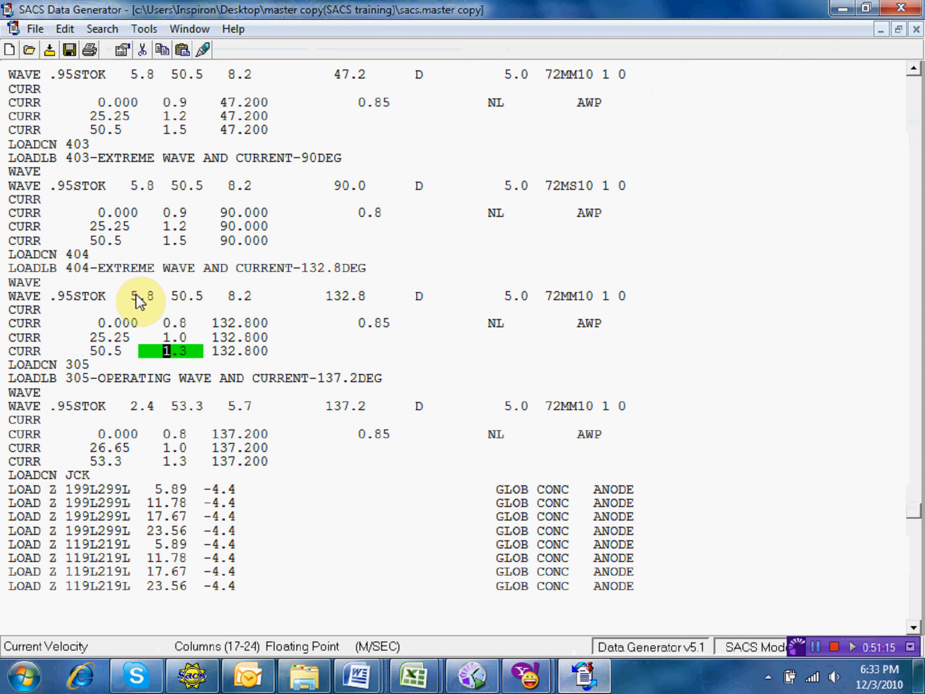
pyautogui.press('Up')
pyautogui.press('Up')
pyautogui.press('Right')
pyautogui.press('Right')
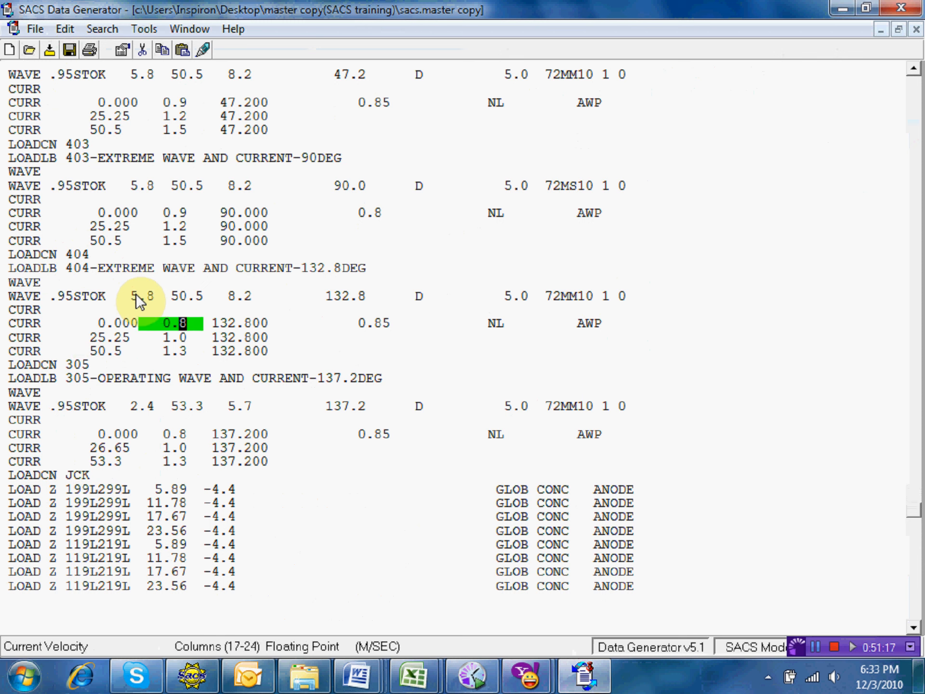
pyautogui.write('9')
pyautogui.press('Down')
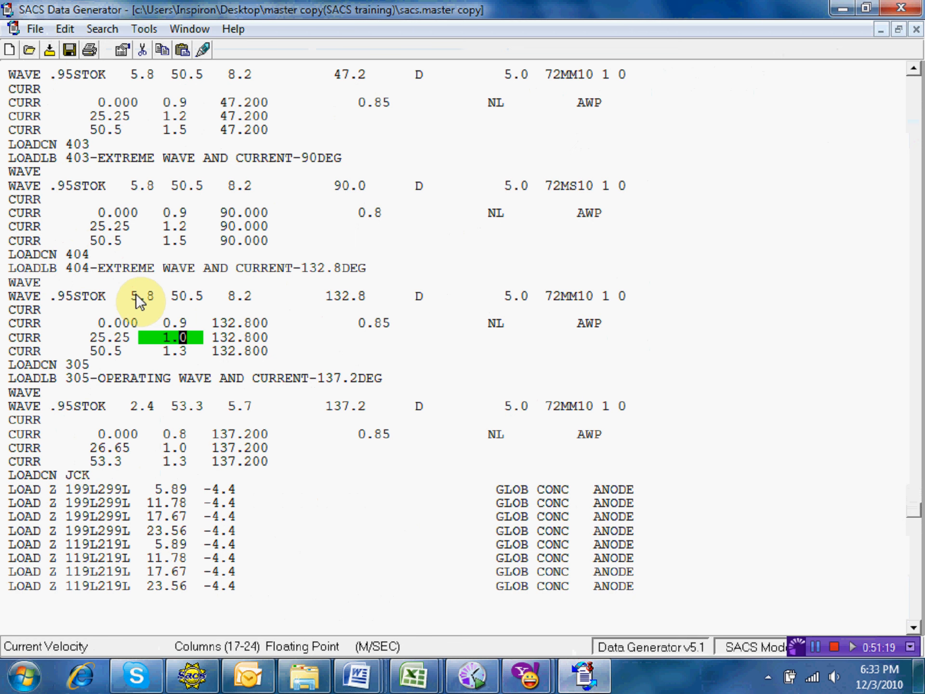
pyautogui.write('2')
pyautogui.press('Down')
pyautogui.press('Left')
pyautogui.write('5')
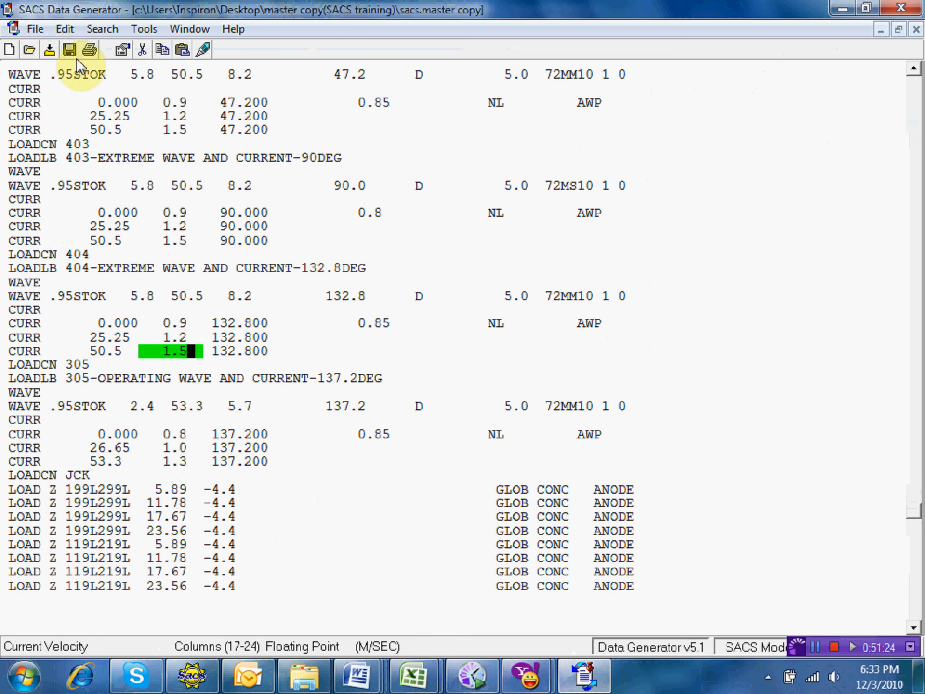
pyautogui.click(67, 47)
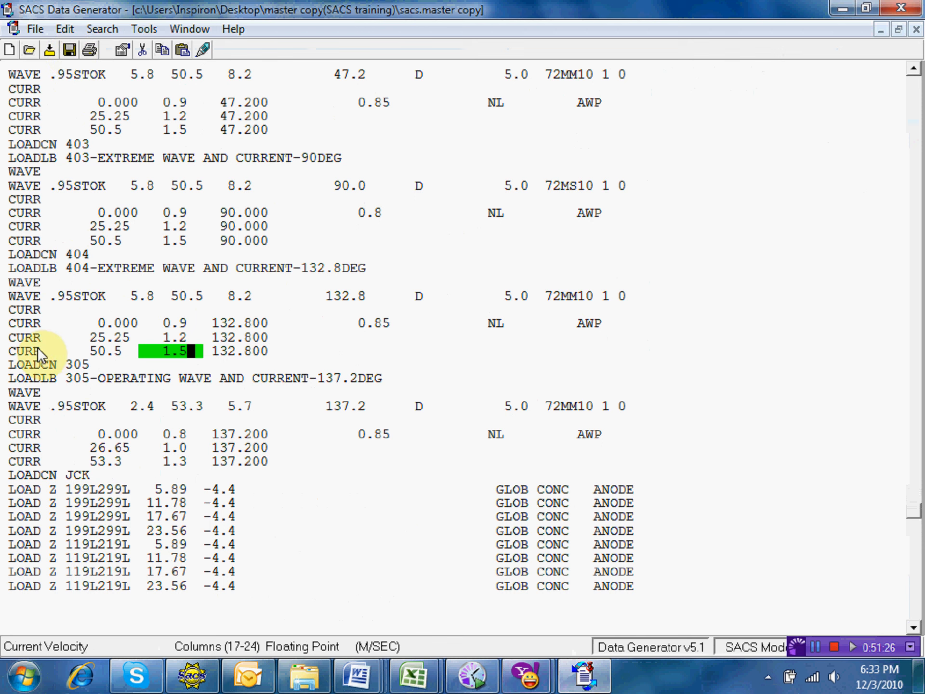
# Renumber the copied load condition 305 to 405 in both its load condition line and its label line
pyautogui.click(68, 363)
pyautogui.write('4')
pyautogui.click(70, 376)
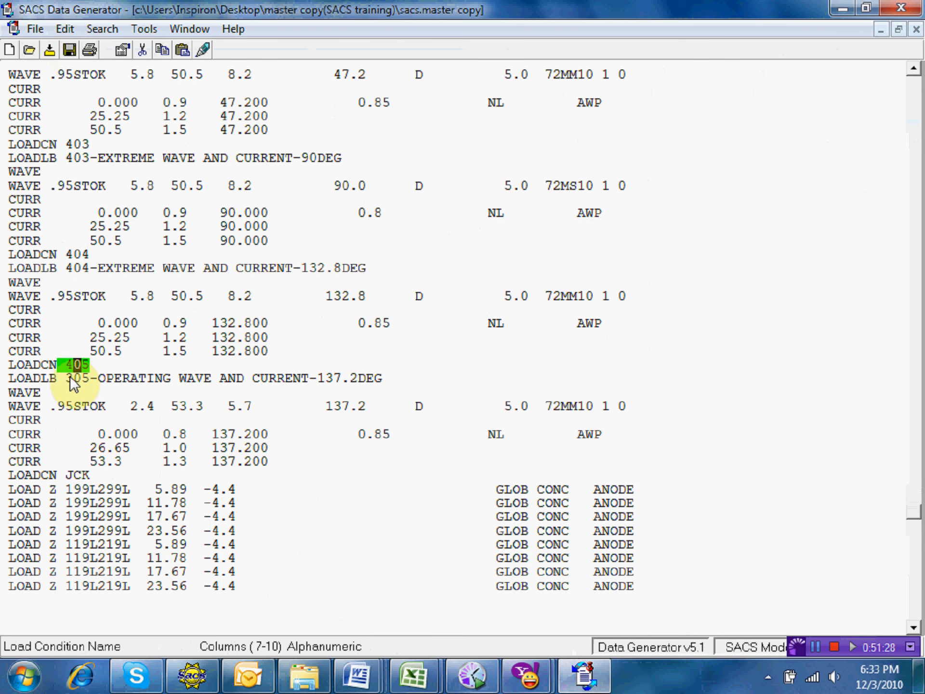
pyautogui.write('4')
# Replace OPERATING with EXTREME in load condition 405's label and save the file
pyautogui.doubleClick(124, 381)
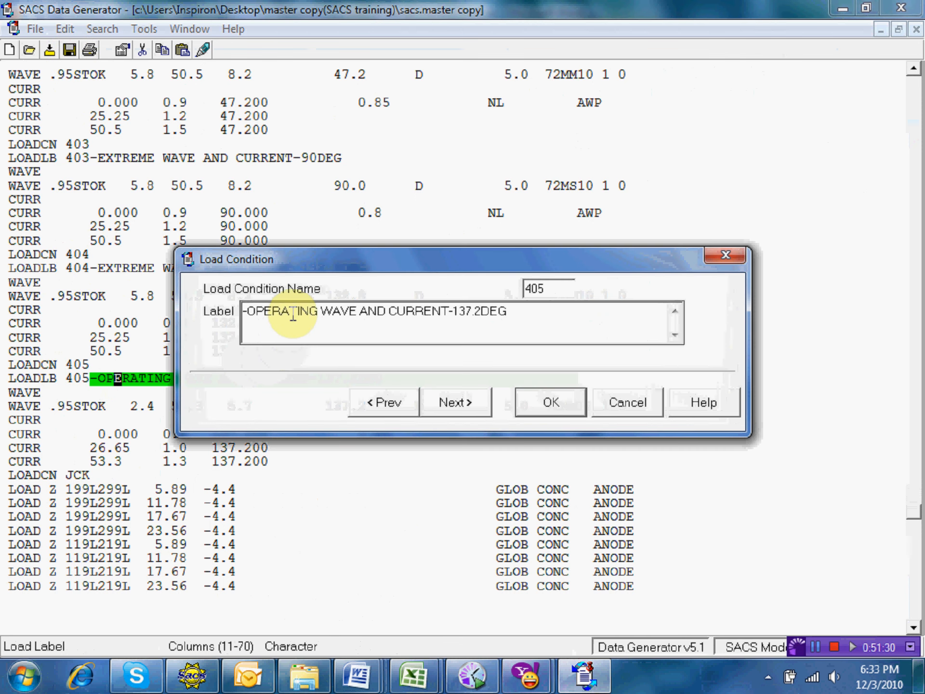
pyautogui.moveTo(317, 312); pyautogui.dragTo(248, 312)
pyautogui.write('EXTR')
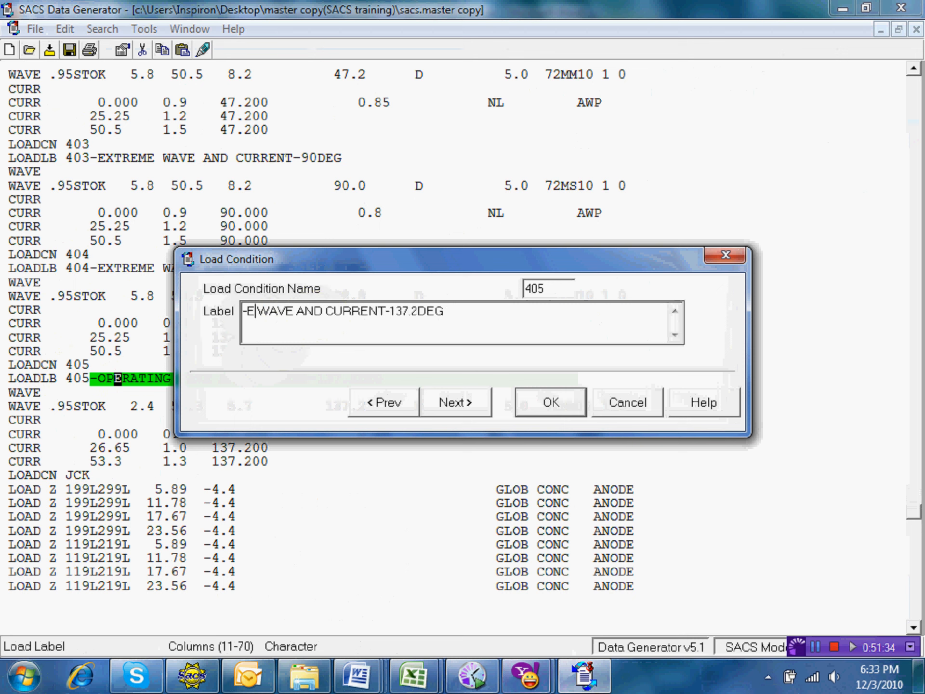
pyautogui.write('EME')
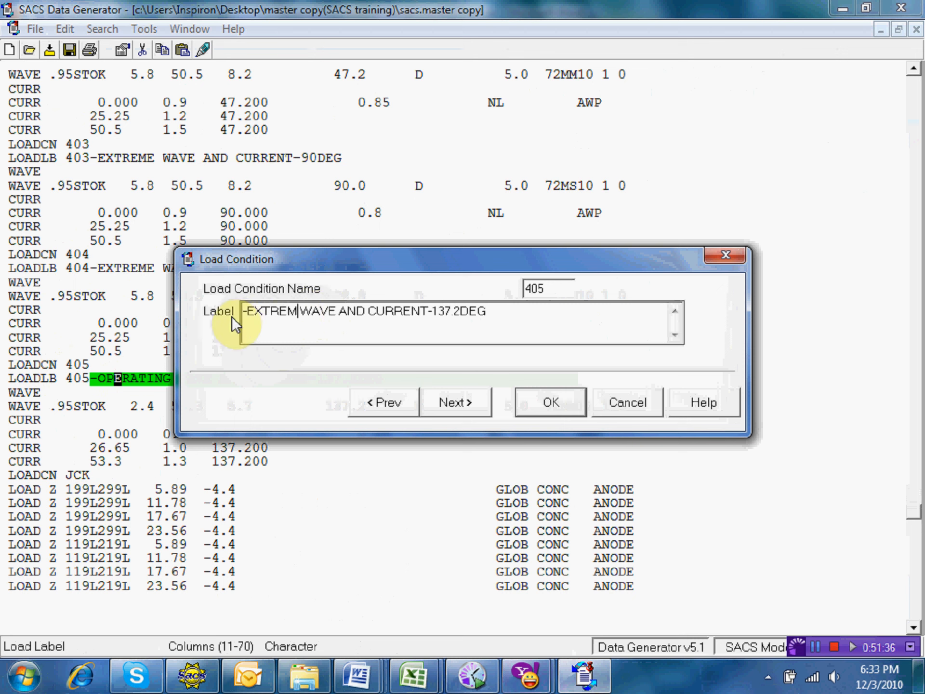
pyautogui.click(549, 409)
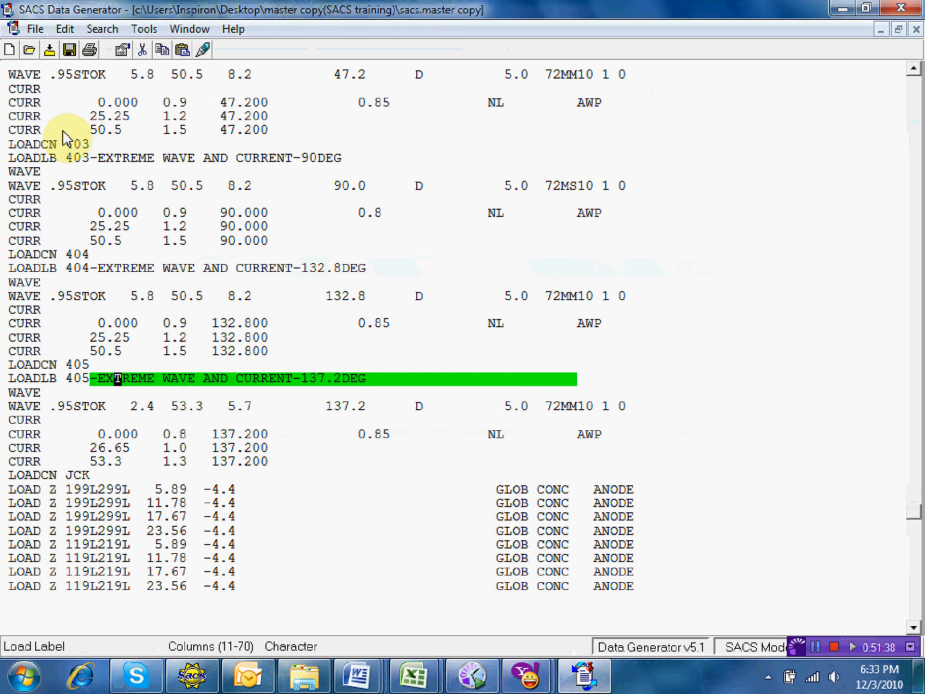
pyautogui.click(68, 50)
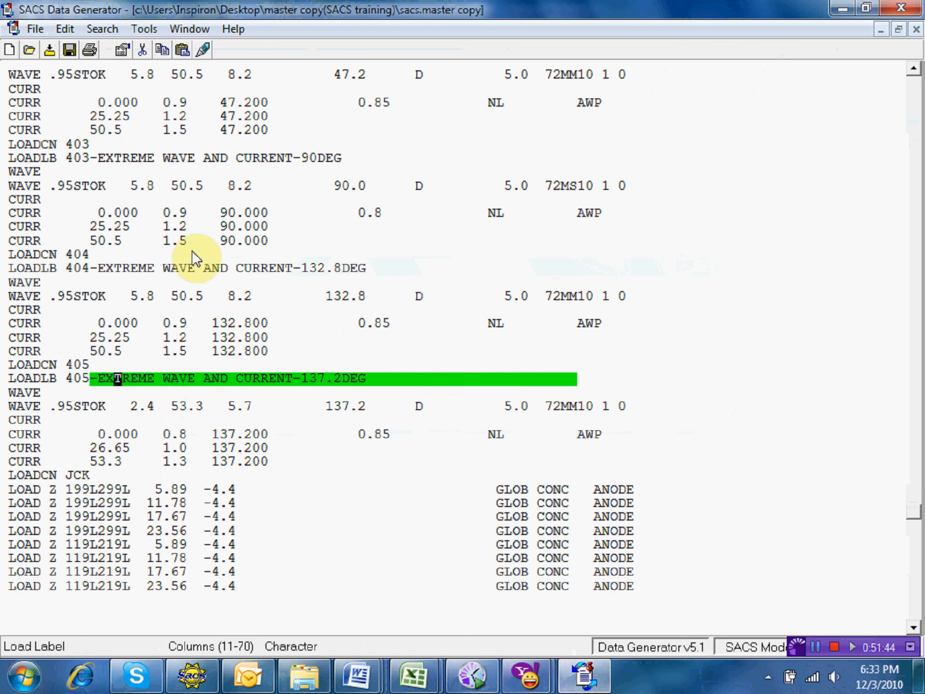
# Set load condition 405's wave height to 5.8 m, still water depth override to 50.5 m and wave period to 8.2 s
pyautogui.click(137, 406)
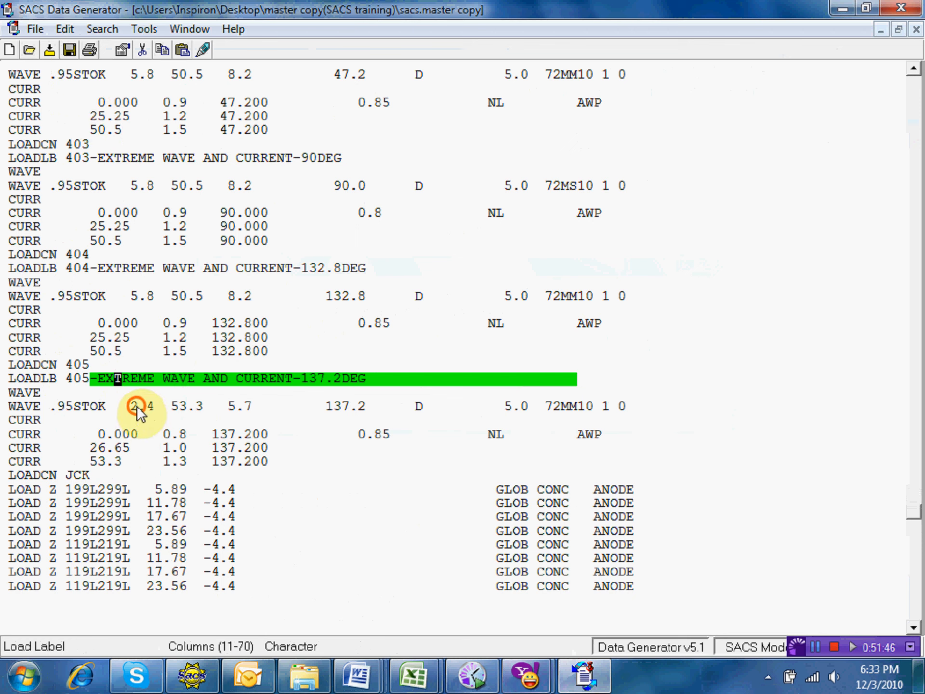
pyautogui.write('5')
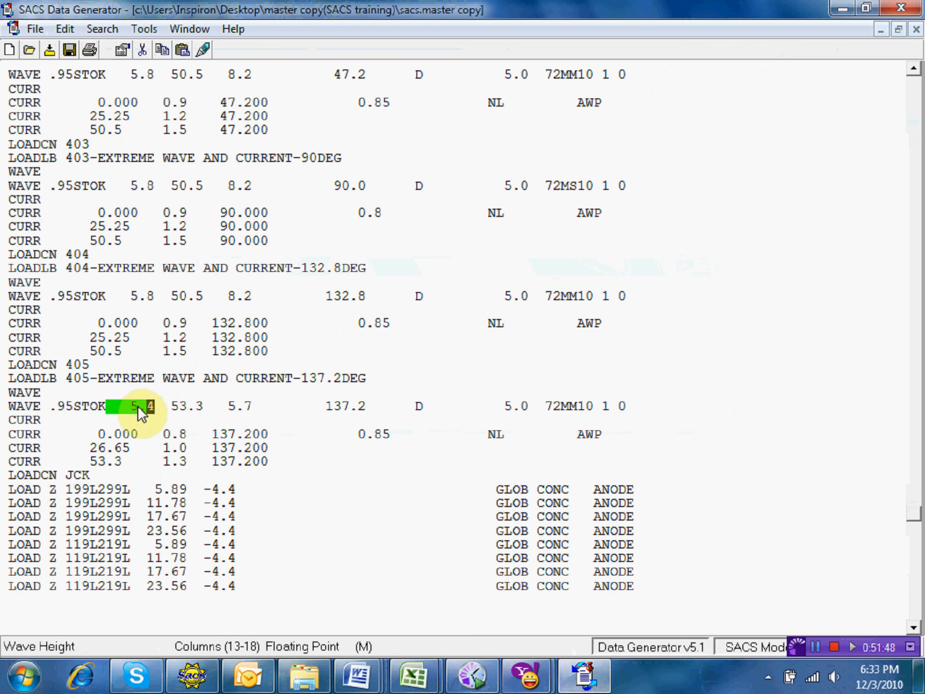
pyautogui.write('.8')
pyautogui.press('Right')
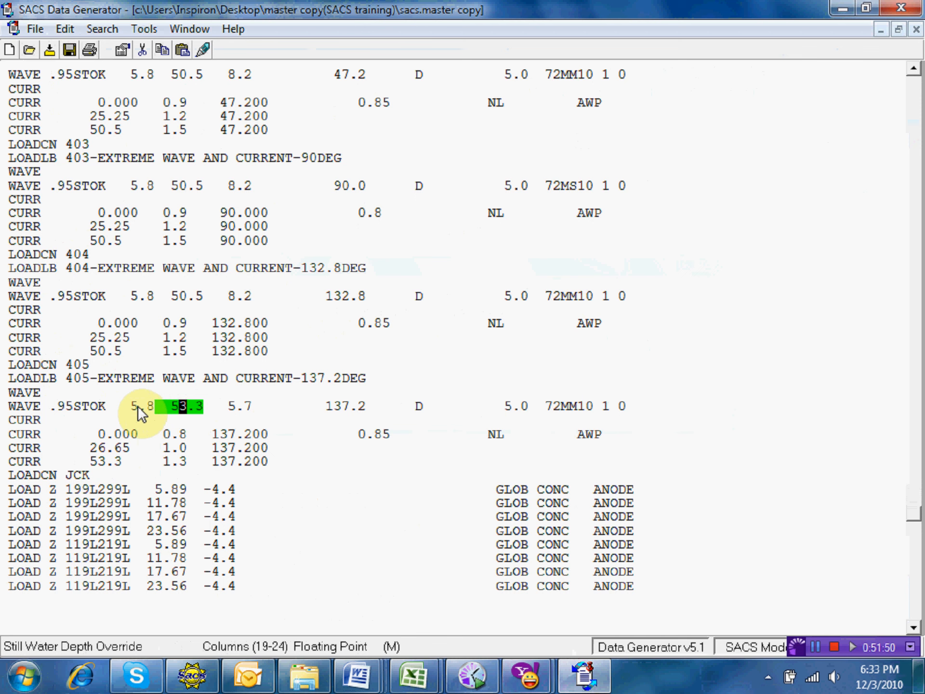
pyautogui.write('0.5')
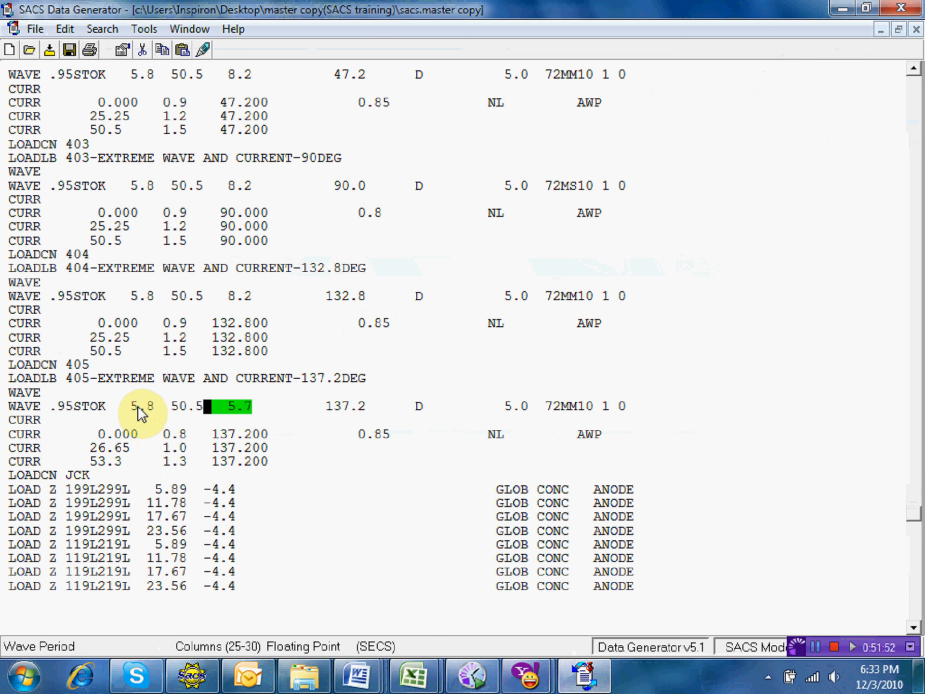
pyautogui.press('Right')
pyautogui.press('Right')
pyautogui.write('8.2')
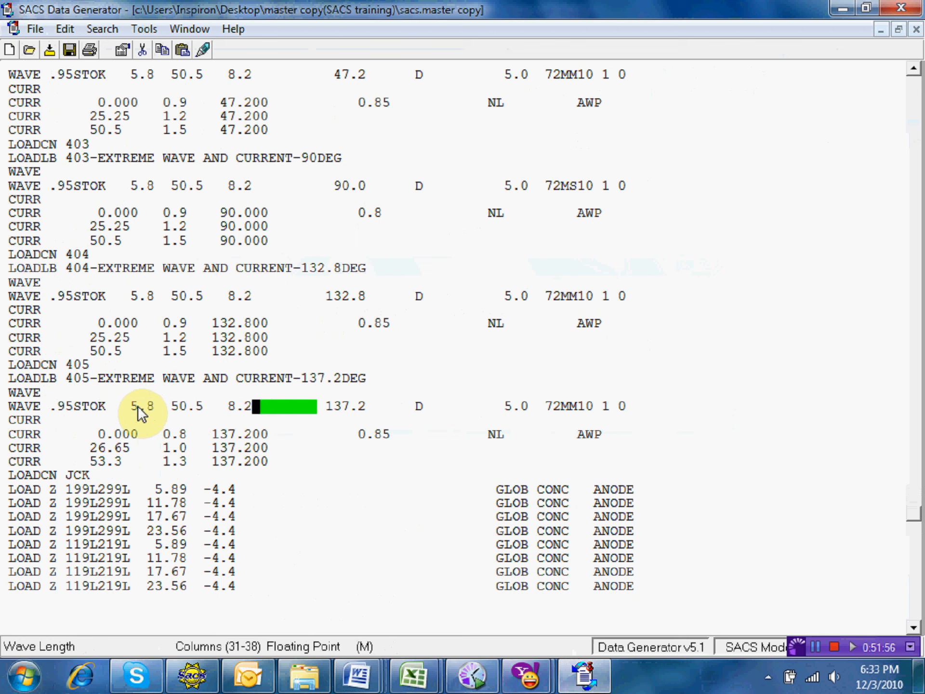
# Set load condition 405's current velocities to 0.9, 1.2 and 1.5 m/s from seabed to surface
pyautogui.press('Down')
pyautogui.press('Down')
pyautogui.press('Left')
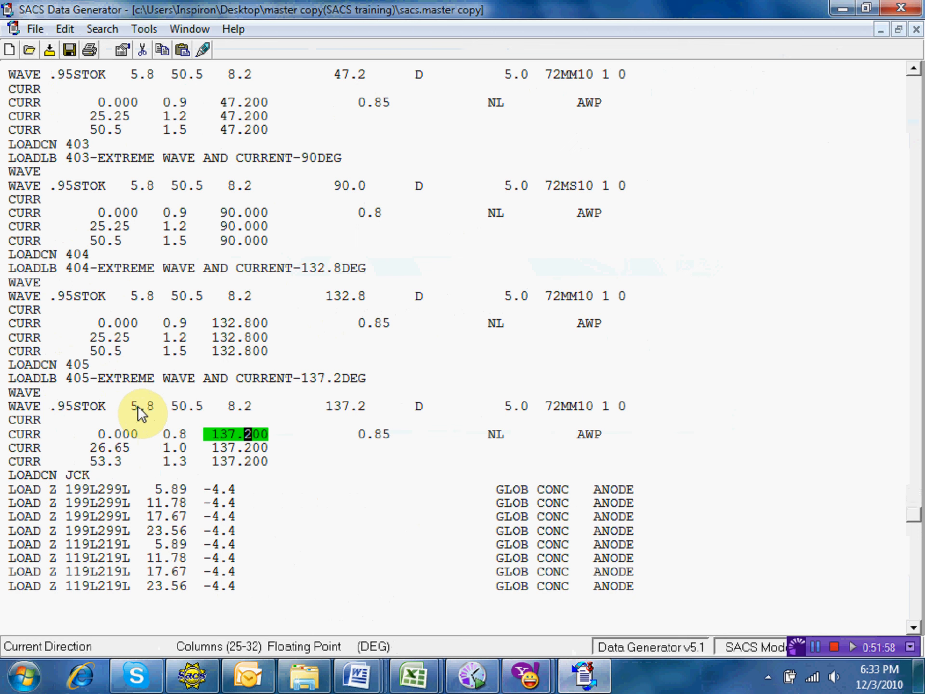
pyautogui.press('Left')
pyautogui.press('Left')
pyautogui.press('Left')
pyautogui.press('Left')
pyautogui.press('Left')
pyautogui.press('Left')
pyautogui.write('9')
pyautogui.press('Down')
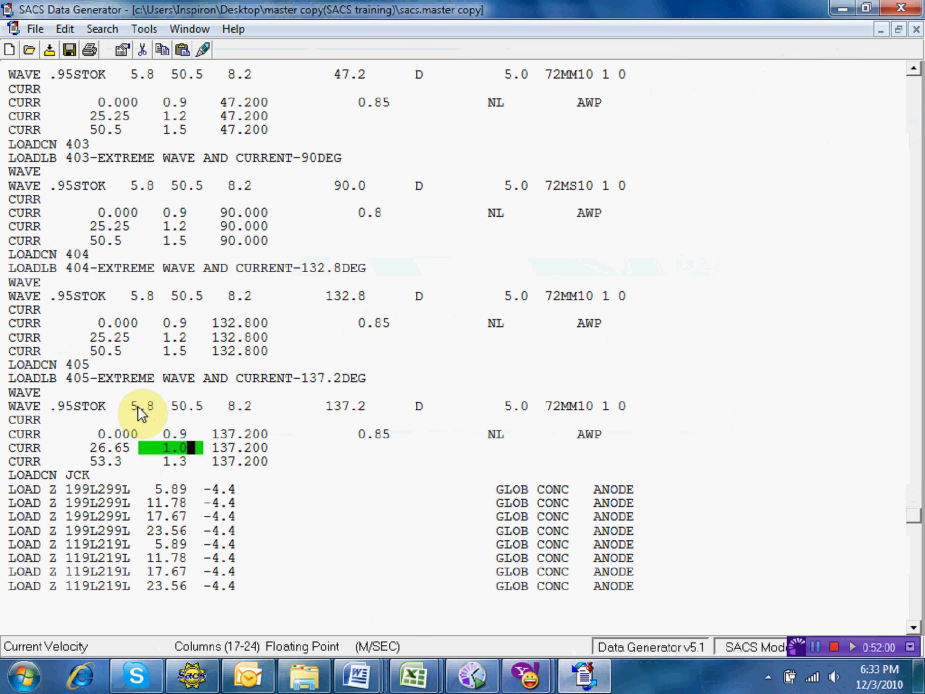
pyautogui.write('2')
pyautogui.press('Down')
pyautogui.write('5')
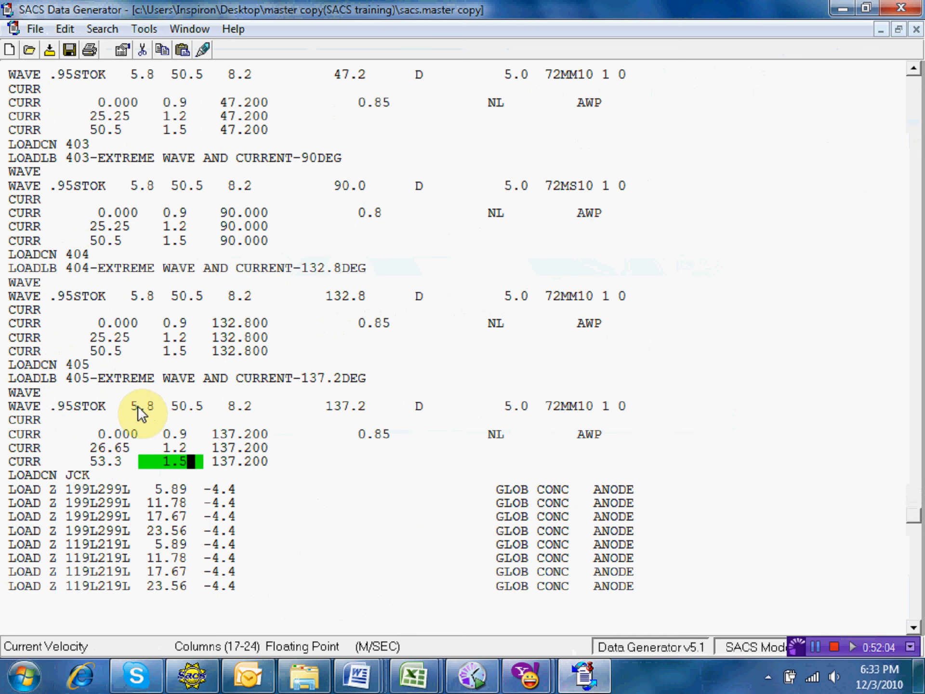
# Set load condition 405's mid-depth and surface current elevations to 25.25 m and 50.5 m, and save the file
pyautogui.click(107, 449)
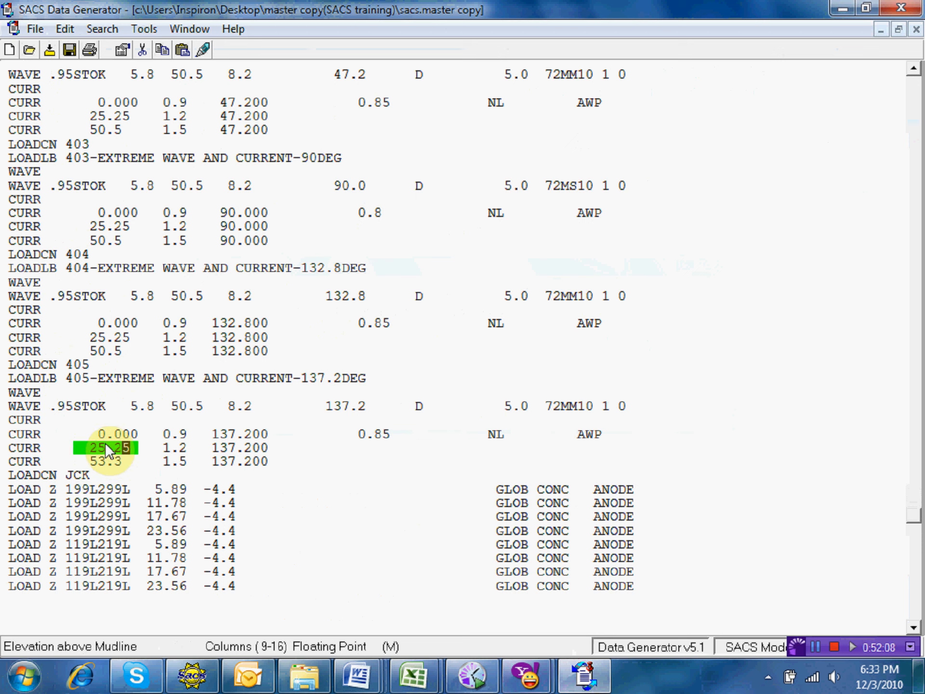
pyautogui.write('25')
pyautogui.click(103, 461)
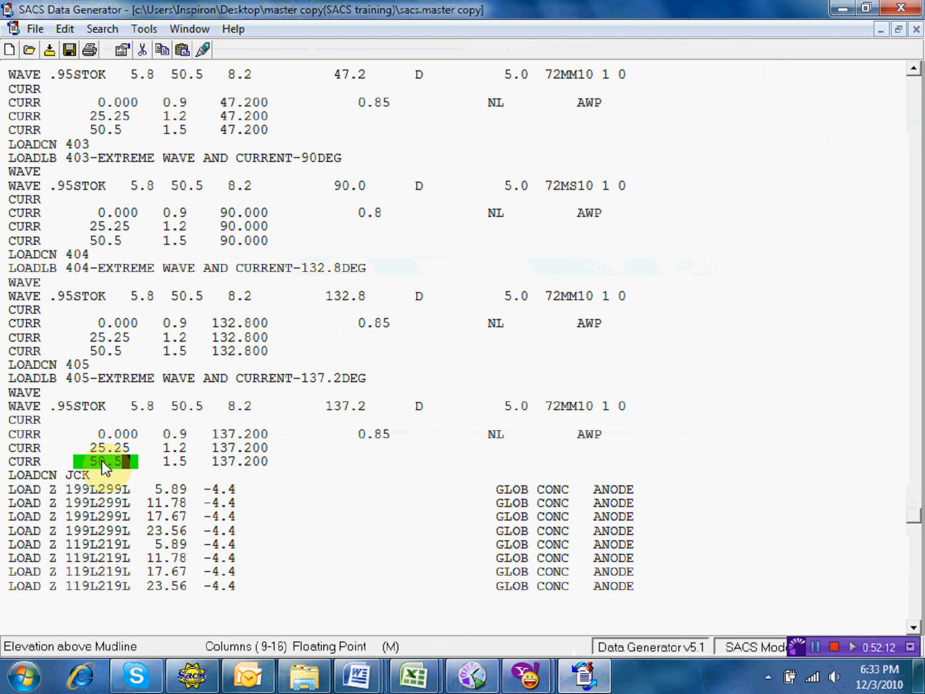
pyautogui.click(67, 48)
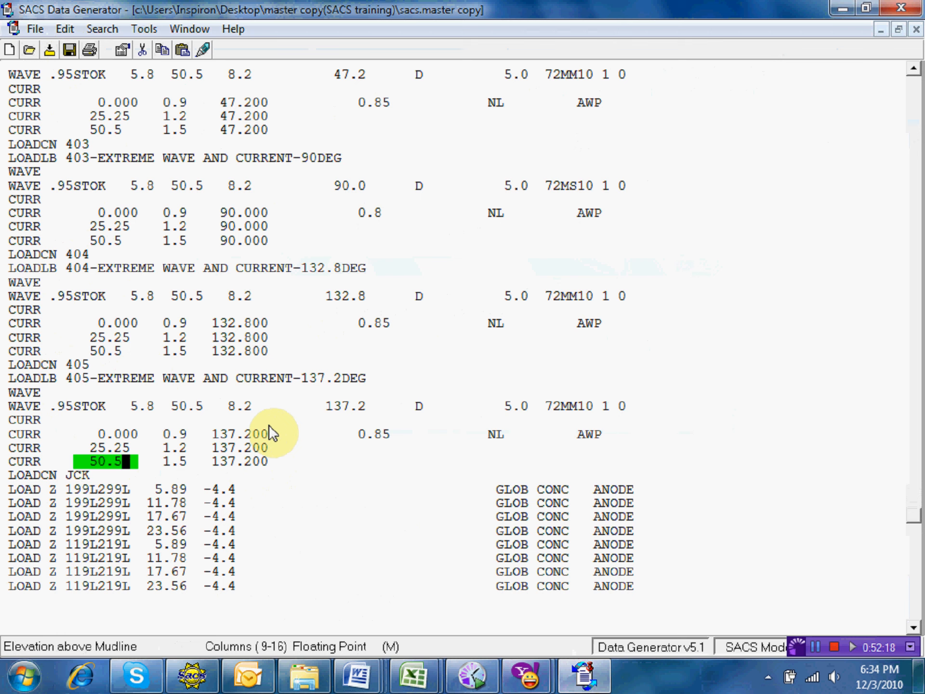
# Select the operating wave and current block from the start of load condition 306 through load condition 307 and into load condition 308
pyautogui.press('Up')
pyautogui.press('Up')
pyautogui.press('Up')
pyautogui.press('Up')
pyautogui.press('Up')
pyautogui.press('Up')
pyautogui.press('Up')
pyautogui.press('Up')
pyautogui.press('Up')
pyautogui.press('Up')
pyautogui.press('Up')
pyautogui.press('Up')
pyautogui.press('Up')
pyautogui.press('Up')
pyautogui.press('Up')
pyautogui.press('Up')
pyautogui.press('Up')
pyautogui.press('Up')
pyautogui.press('Up')
pyautogui.press('Up')
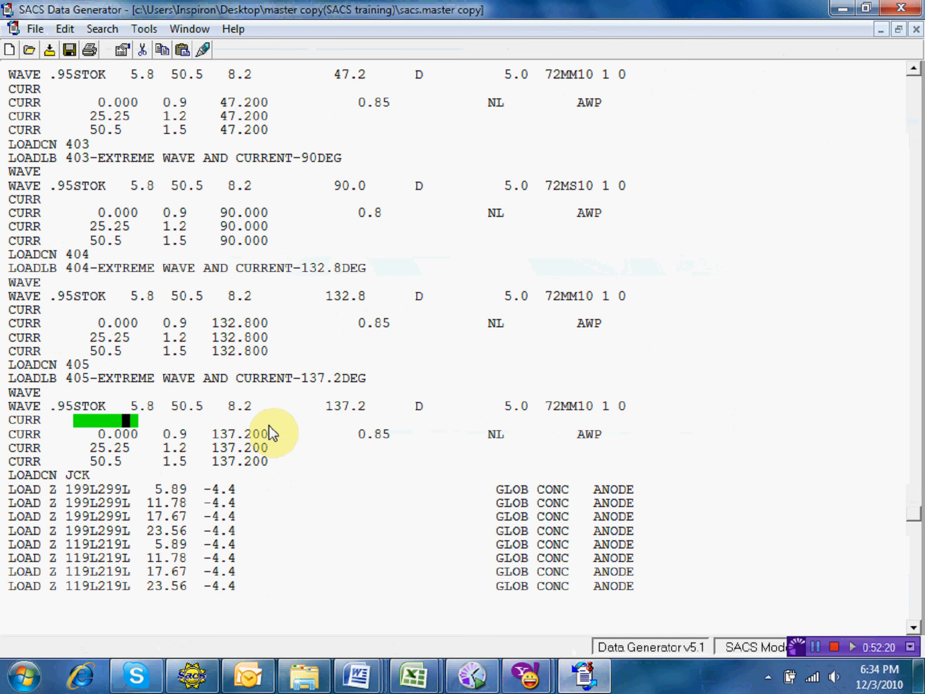
pyautogui.press('Up')
pyautogui.press('Up')
pyautogui.press('Up')
pyautogui.press('Up')
pyautogui.press('Up')
pyautogui.press('Up')
pyautogui.press('Up')
pyautogui.press('Up')
pyautogui.press('Up')
pyautogui.press('Up')
pyautogui.press('Up')
pyautogui.press('Up')
pyautogui.press('Up')
pyautogui.press('Up')
pyautogui.press('Up')
pyautogui.press('Up')
pyautogui.press('Up')
pyautogui.press('Up')
pyautogui.press('Up')
pyautogui.press('Up')
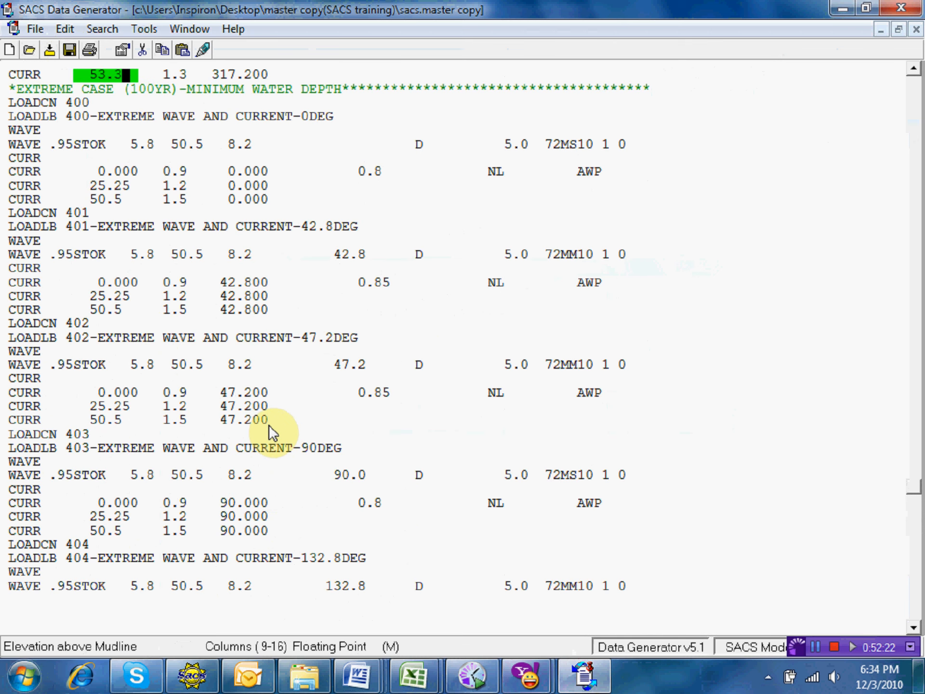
pyautogui.press('Up')
pyautogui.press('Up')
pyautogui.press('Up')
pyautogui.press('Up')
pyautogui.press('Up')
pyautogui.press('Up')
pyautogui.press('Up')
pyautogui.press('Up')
pyautogui.press('Up')
pyautogui.press('Up')
pyautogui.press('Up')
pyautogui.press('Up')
pyautogui.press('Up')
pyautogui.press('Up')
pyautogui.press('Up')
pyautogui.press('Up')
pyautogui.press('Up')
pyautogui.press('Up')
pyautogui.press('Up')
pyautogui.press('Up')
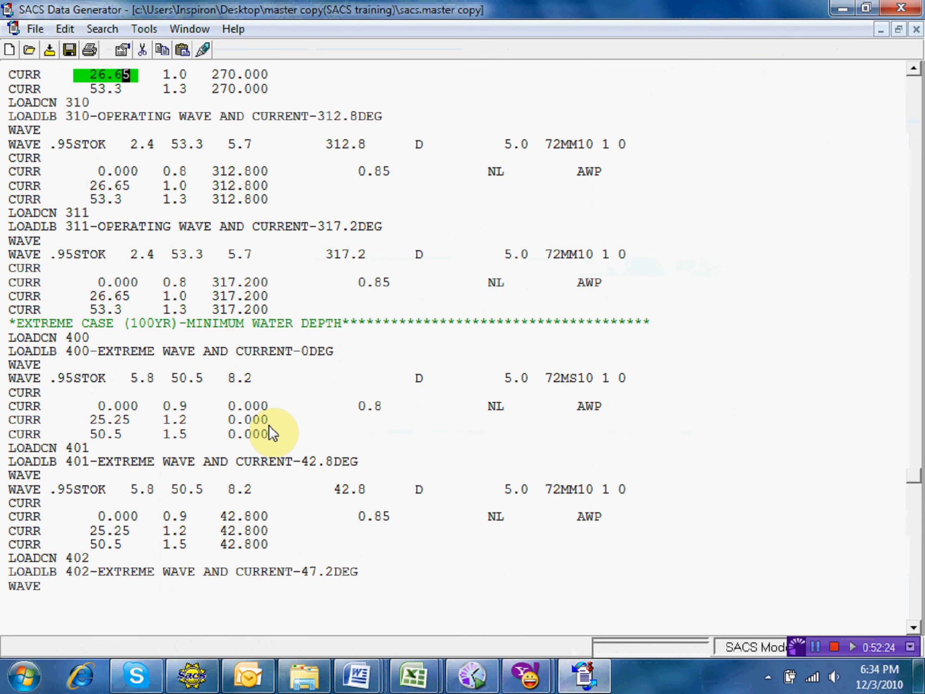
pyautogui.press('Up')
pyautogui.press('Up')
pyautogui.press('Up')
pyautogui.press('Up')
pyautogui.press('Up')
pyautogui.press('Up')
pyautogui.press('Up')
pyautogui.press('Up')
pyautogui.press('Up')
pyautogui.press('Up')
pyautogui.press('Up')
pyautogui.press('Up')
pyautogui.press('Up')
pyautogui.press('Up')
pyautogui.press('Up')
pyautogui.press('Up')
pyautogui.press('Up')
pyautogui.press('Up')
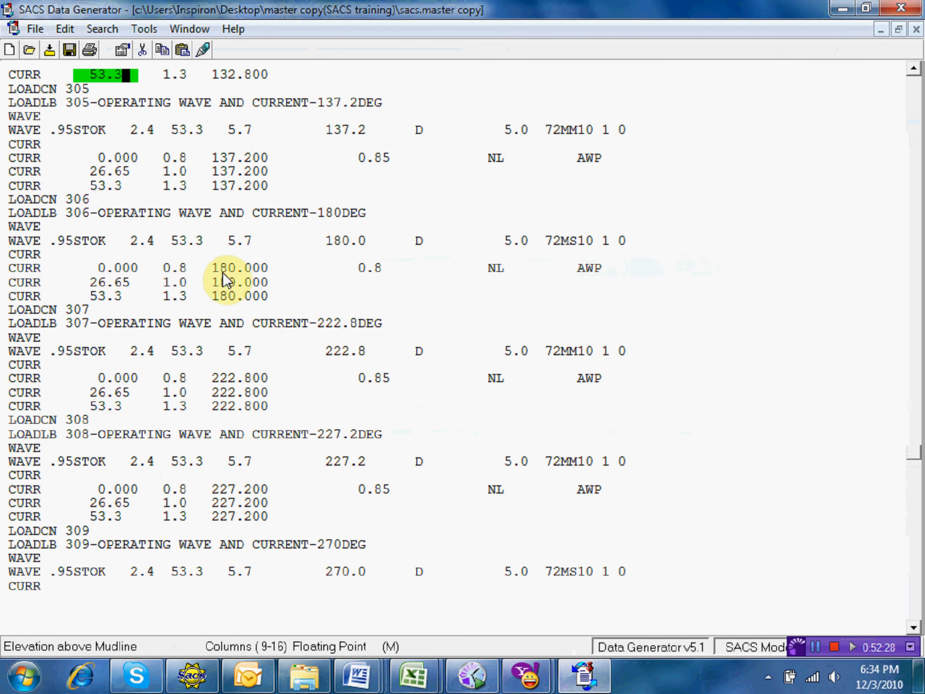
pyautogui.click(10, 195)
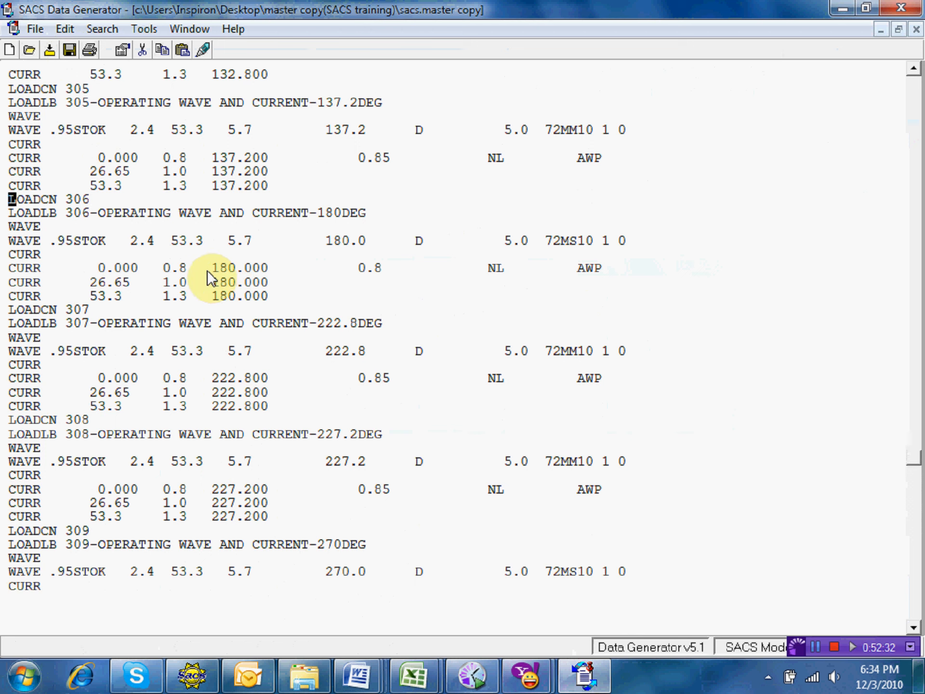
pyautogui.hotkey('shift', 'Down')
pyautogui.hotkey('shift', 'Down')
pyautogui.hotkey('shift', 'Down')
pyautogui.hotkey('shift', 'Down')
pyautogui.hotkey('shift', 'Down')
pyautogui.hotkey('shift', 'Down')
pyautogui.hotkey('shift', 'Down')
pyautogui.hotkey('shift', 'Down')
pyautogui.hotkey('shift', 'Down')
pyautogui.hotkey('shift', 'Down')
pyautogui.hotkey('shift', 'Down')
pyautogui.hotkey('shift', 'Down')
pyautogui.hotkey('shift', 'Down')
pyautogui.hotkey('shift', 'Down')
pyautogui.hotkey('shift', 'Down')
pyautogui.hotkey('shift', 'Down')
pyautogui.hotkey('shift', 'Down')
pyautogui.hotkey('shift', 'Down')
pyautogui.hotkey('shift', 'Down')
pyautogui.hotkey('shift', 'Down')
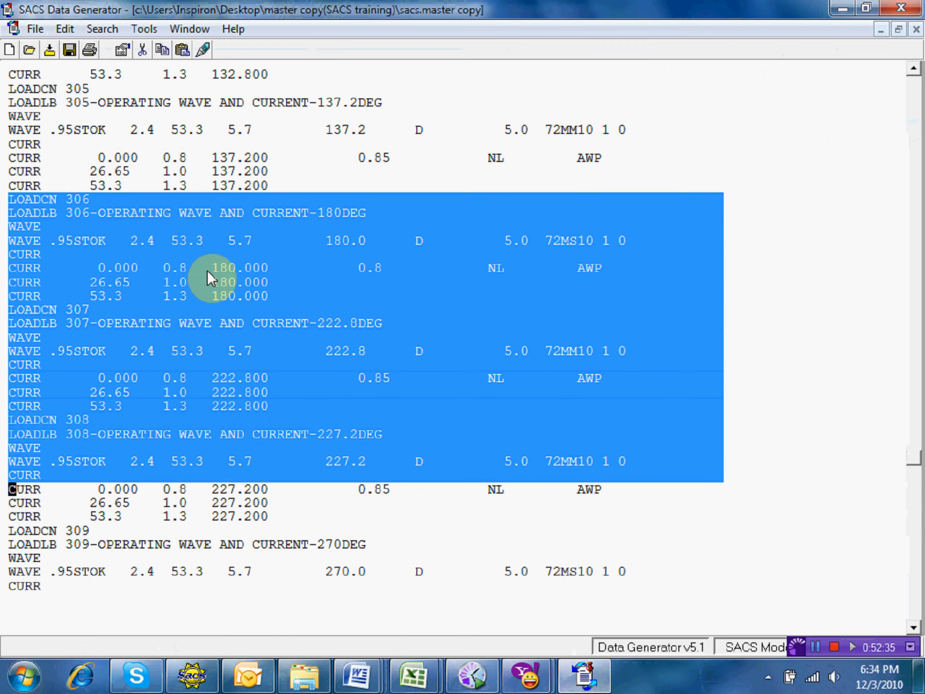
# Copy the operating wave and current load conditions 306 through 311, stopping before the EXTREME CASE (100YR) comment line
pyautogui.hotkey('shift', 'Down')
pyautogui.hotkey('shift', 'Down')
pyautogui.hotkey('shift', 'Down')
pyautogui.hotkey('shift', 'Down')
pyautogui.hotkey('shift', 'Down')
pyautogui.hotkey('shift', 'Down')
pyautogui.hotkey('shift', 'Down')
pyautogui.hotkey('shift', 'Down')
pyautogui.hotkey('shift', 'Down')
pyautogui.hotkey('shift', 'Down')
pyautogui.hotkey('shift', 'Down')
pyautogui.hotkey('shift', 'Down')
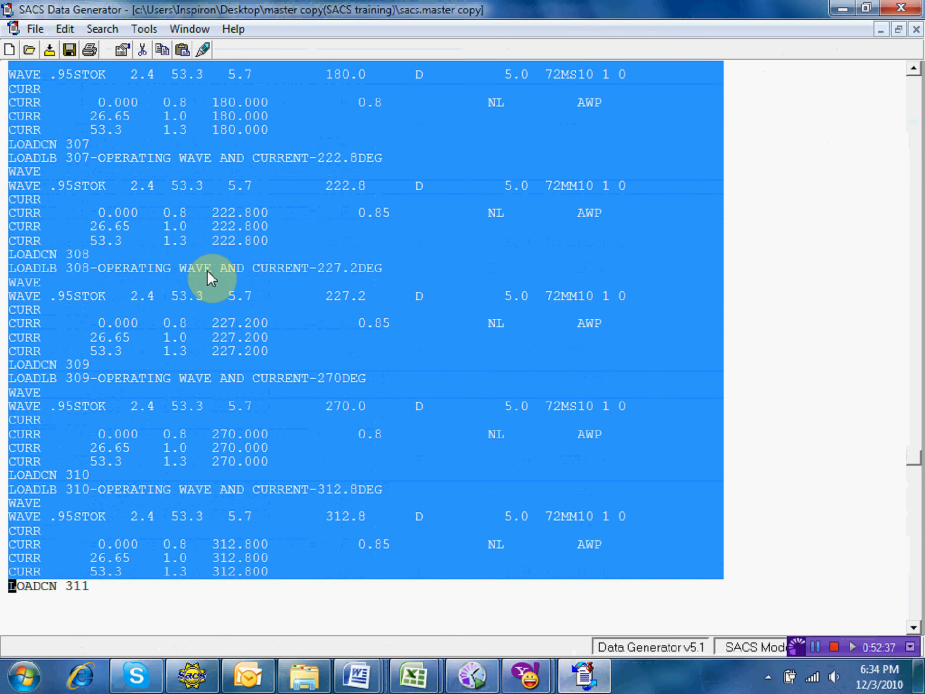
pyautogui.hotkey('shift', 'Down')
pyautogui.hotkey('shift', 'Down')
pyautogui.hotkey('shift', 'Down')
pyautogui.hotkey('shift', 'Down')
pyautogui.hotkey('shift', 'Down')
pyautogui.hotkey('shift', 'Down')
pyautogui.hotkey('shift', 'Down')
pyautogui.hotkey('shift', 'Down')
pyautogui.hotkey('shift', 'Down')
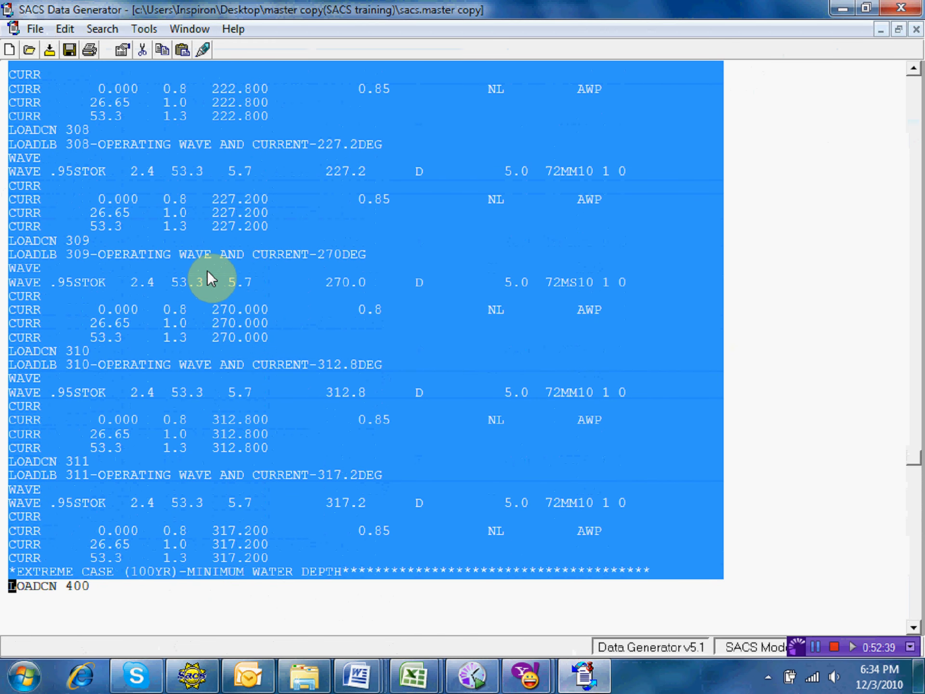
pyautogui.hotkey('shift', 'Up')
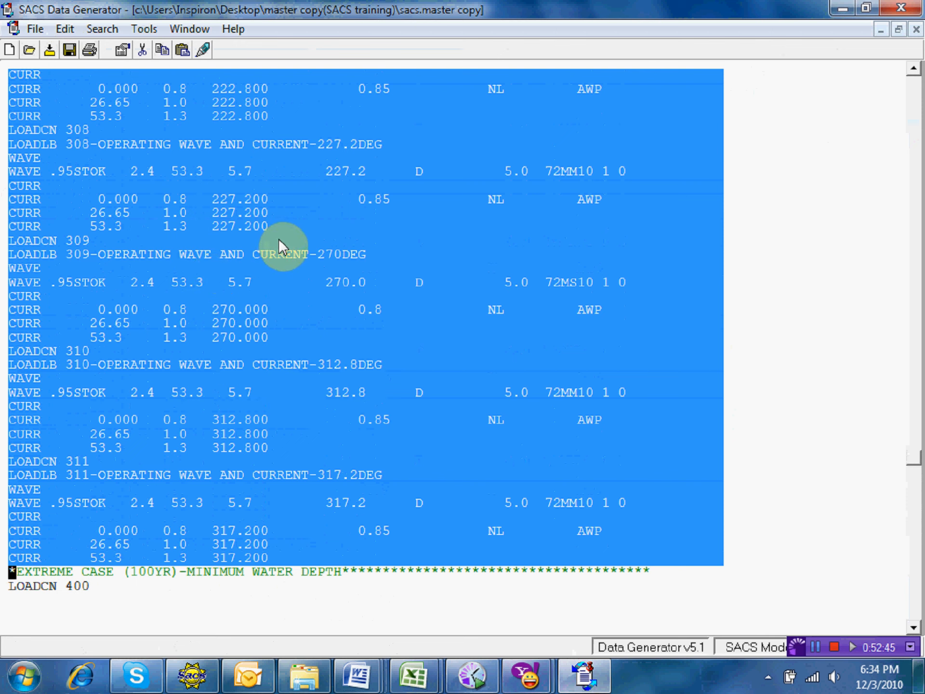
pyautogui.rightClick(299, 205)
pyautogui.click(350, 275)
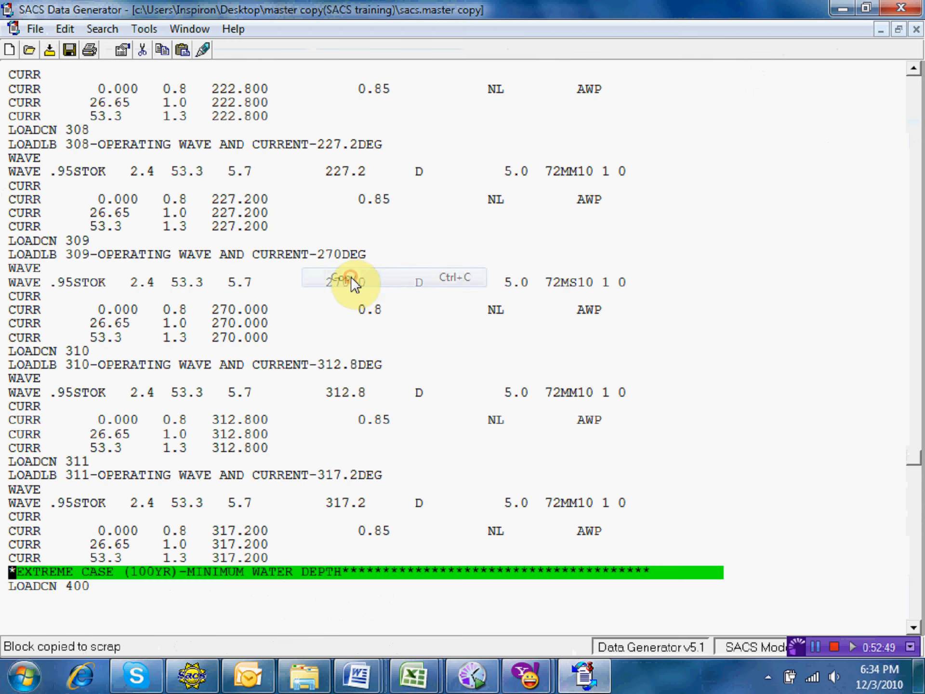
# Paste the copied load conditions after extreme load condition 405, directly before the LOADCN JCK line
pyautogui.press('Down')
pyautogui.press('Down')
pyautogui.press('Down')
pyautogui.press('Down')
pyautogui.press('Down')
pyautogui.press('Down')
pyautogui.press('Down')
pyautogui.press('Down')
pyautogui.press('Down')
pyautogui.press('Down')
pyautogui.press('Down')
pyautogui.press('Down')
pyautogui.press('Down')
pyautogui.press('Down')
pyautogui.press('Down')
pyautogui.press('Down')
pyautogui.press('Down')
pyautogui.press('Down')
pyautogui.press('Down')
pyautogui.press('Down')
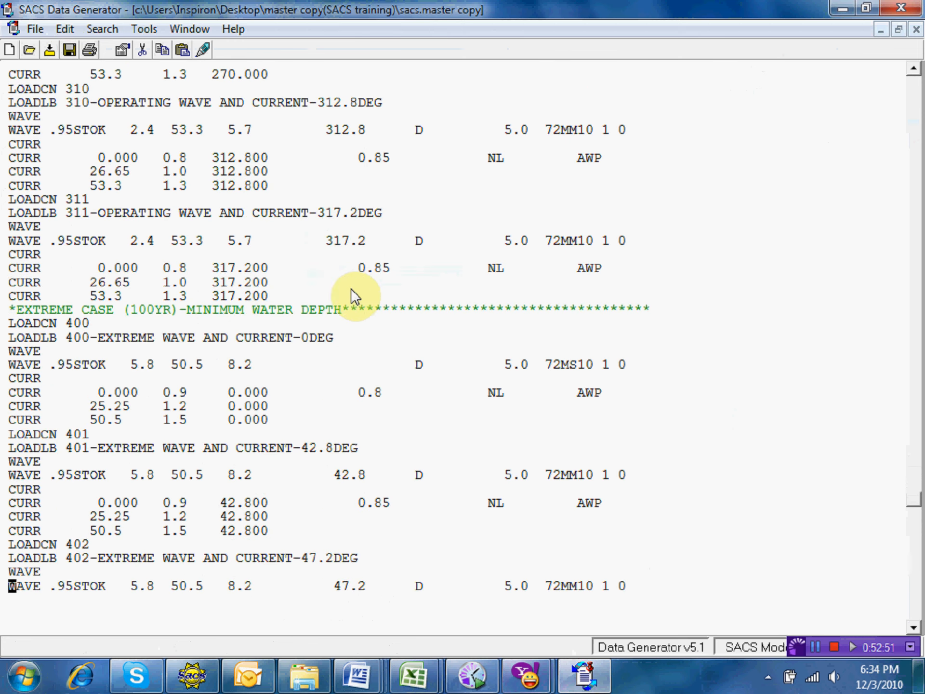
pyautogui.press('Down')
pyautogui.press('Down')
pyautogui.press('Down')
pyautogui.press('Down')
pyautogui.press('Down')
pyautogui.press('Down')
pyautogui.press('Down')
pyautogui.press('Down')
pyautogui.press('Down')
pyautogui.press('Down')
pyautogui.press('Down')
pyautogui.press('Down')
pyautogui.press('Down')
pyautogui.press('Down')
pyautogui.press('Down')
pyautogui.press('Down')
pyautogui.press('Down')
pyautogui.press('Down')
pyautogui.press('Down')
pyautogui.press('Down')
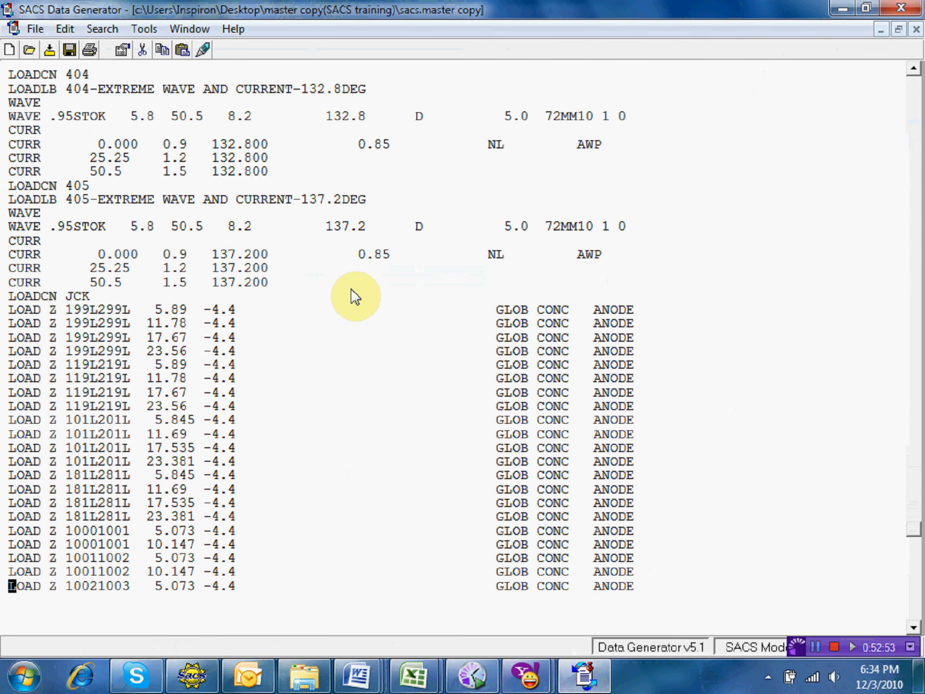
pyautogui.click(9, 292)
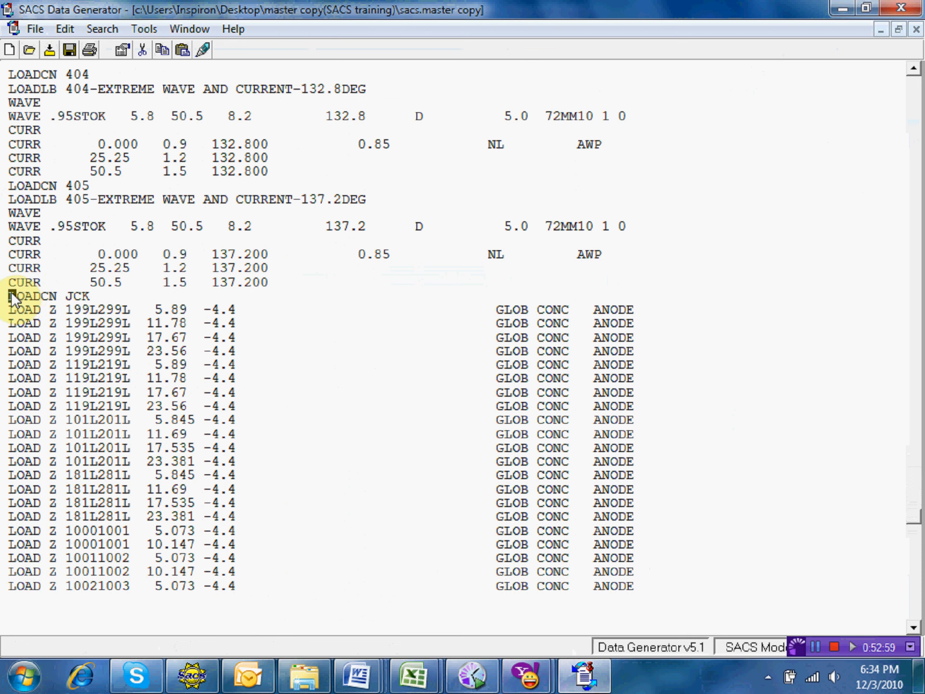
pyautogui.rightClick(10, 291)
pyautogui.click(54, 345)
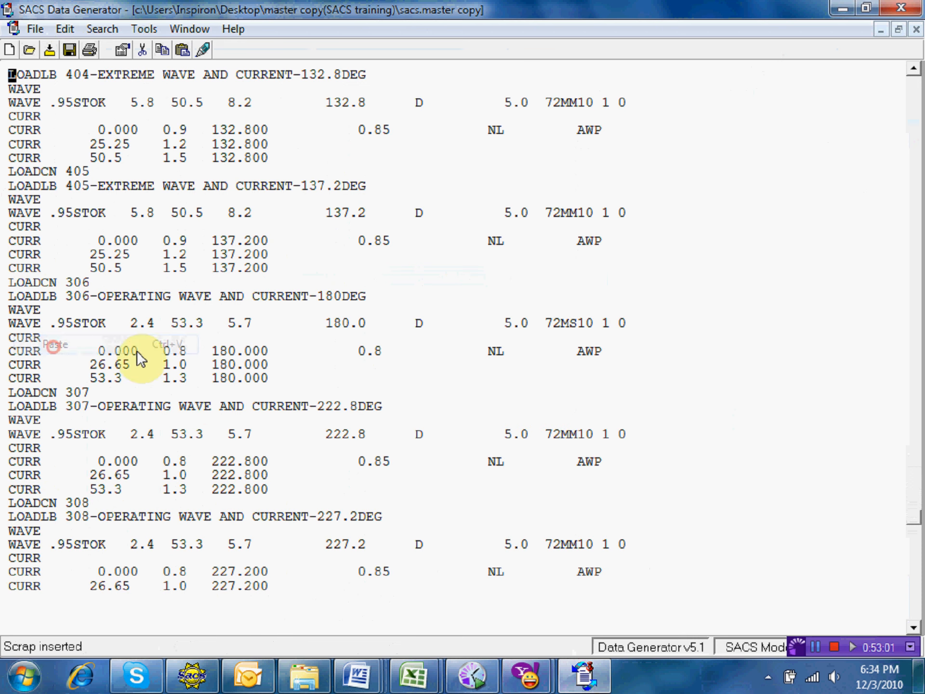
# Look through the pasted load conditions 306 to 311 down to the LOADCN JCK anode loads
pyautogui.press('Down')
pyautogui.press('Down')
pyautogui.press('Down')
pyautogui.press('Down')
pyautogui.press('Down')
pyautogui.press('Down')
pyautogui.press('Down')
pyautogui.press('Down')
pyautogui.press('Down')
pyautogui.press('Down')
pyautogui.press('Down')
pyautogui.press('Down')
pyautogui.press('Down')
pyautogui.press('Down')
pyautogui.press('Down')
pyautogui.press('Down')
pyautogui.press('Down')
pyautogui.press('Down')
pyautogui.press('Down')
pyautogui.press('Down')
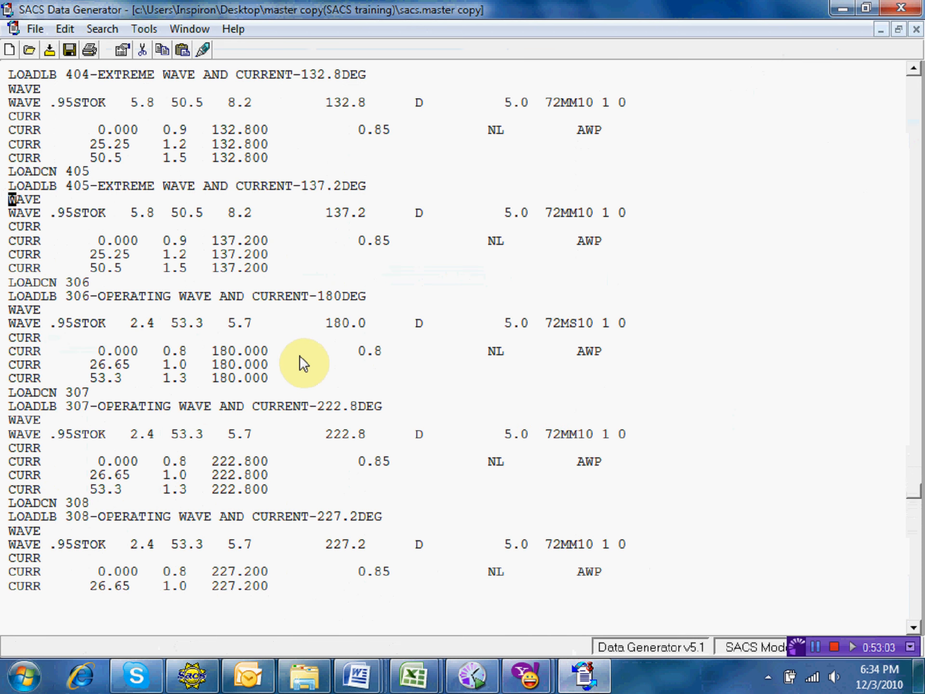
pyautogui.press('Down')
pyautogui.press('Down')
pyautogui.press('Down')
pyautogui.press('Down')
pyautogui.press('Down')
pyautogui.press('Down')
pyautogui.press('Down')
pyautogui.press('Down')
pyautogui.press('Down')
pyautogui.press('Down')
pyautogui.press('Down')
pyautogui.press('Down')
pyautogui.press('Down')
pyautogui.press('Down')
pyautogui.press('Down')
pyautogui.press('Down')
pyautogui.press('Down')
pyautogui.press('Down')
pyautogui.press('Down')
pyautogui.press('Down')
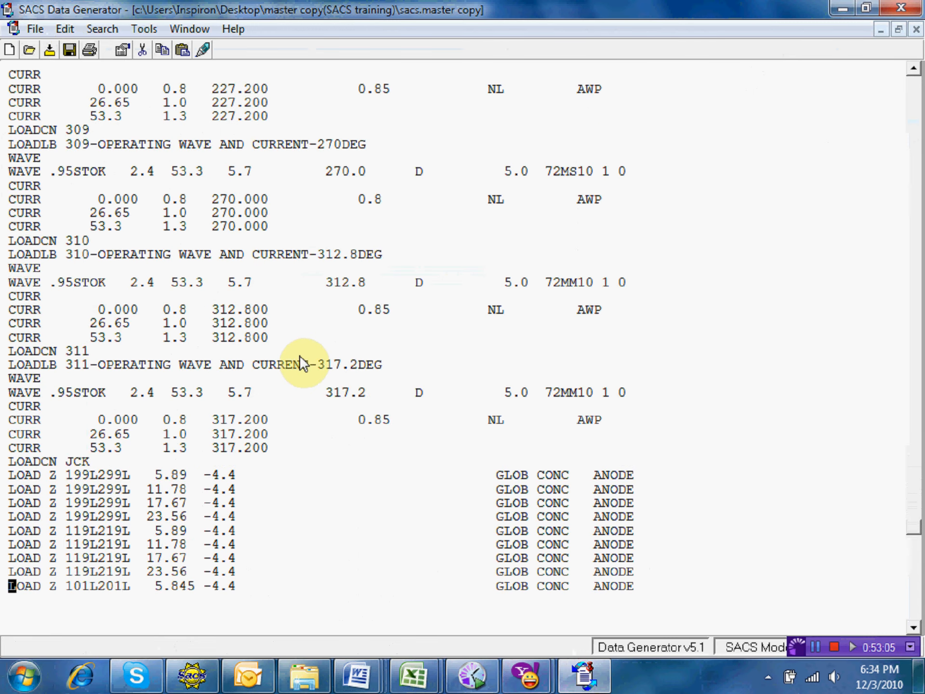
# Go back up through the pasted block and examine where load condition 306 follows extreme load condition 405
pyautogui.press('Up')
pyautogui.press('Up')
pyautogui.press('Up')
pyautogui.press('Up')
pyautogui.press('Up')
pyautogui.press('Up')
pyautogui.press('Up')
pyautogui.press('Up')
pyautogui.press('Up')
pyautogui.press('Up')
pyautogui.press('Up')
pyautogui.press('Up')
pyautogui.press('Up')
pyautogui.press('Up')
pyautogui.press('Up')
pyautogui.press('Up')
pyautogui.press('Up')
pyautogui.press('Up')
pyautogui.press('Up')
pyautogui.press('Up')
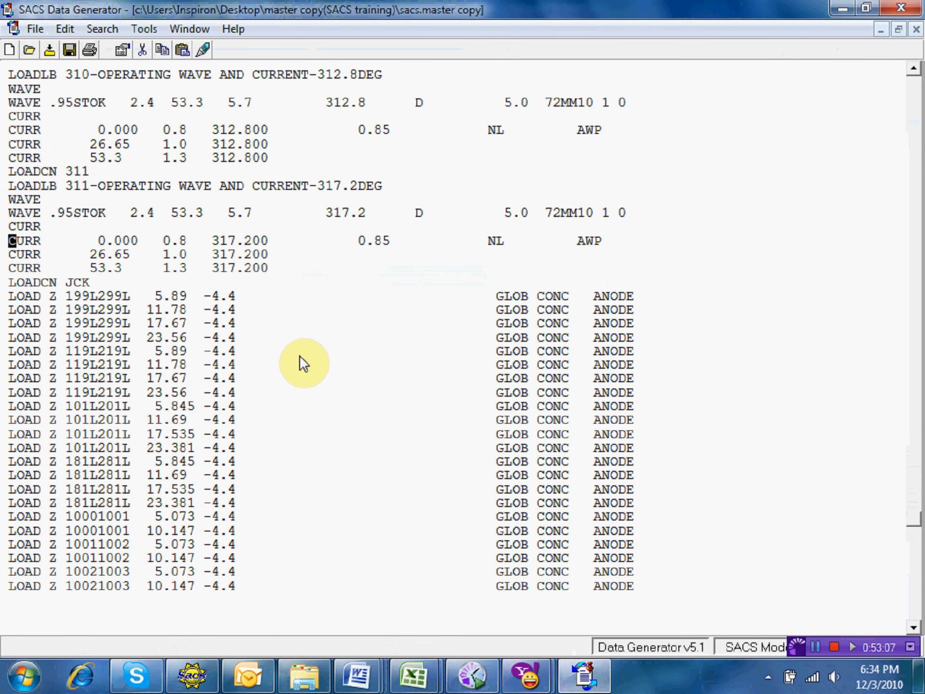
pyautogui.press('Up')
pyautogui.press('Up')
pyautogui.press('Up')
pyautogui.press('Up')
pyautogui.press('Up')
pyautogui.press('Up')
pyautogui.press('Up')
pyautogui.press('Up')
pyautogui.press('Up')
pyautogui.press('Up')
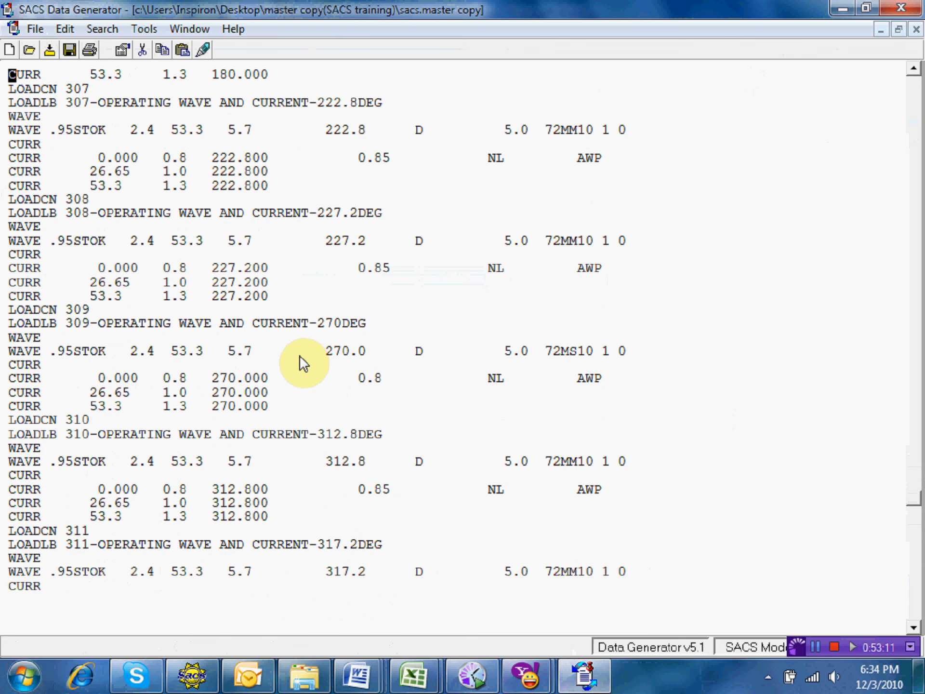
pyautogui.press('Up')
pyautogui.press('Up')
pyautogui.press('Up')
pyautogui.press('Up')
pyautogui.press('Up')
pyautogui.press('Up')
pyautogui.press('Up')
pyautogui.press('Up')
pyautogui.press('Up')
pyautogui.press('Up')
pyautogui.press('Up')
pyautogui.press('Up')
pyautogui.press('Up')
pyautogui.press('Up')
pyautogui.press('Up')
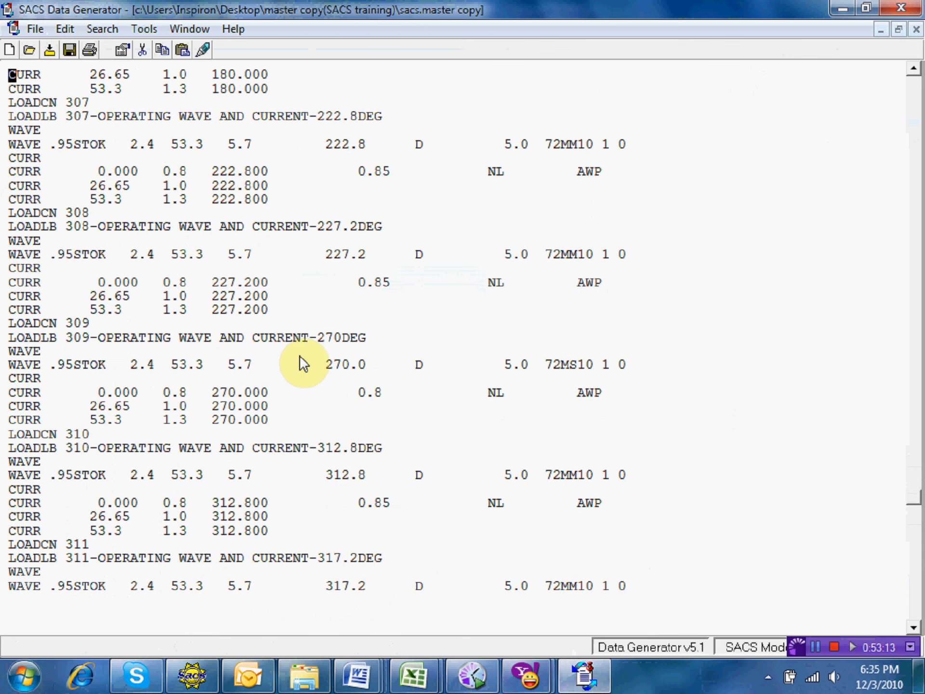
pyautogui.press('Up')
pyautogui.press('Up')
pyautogui.press('Up')
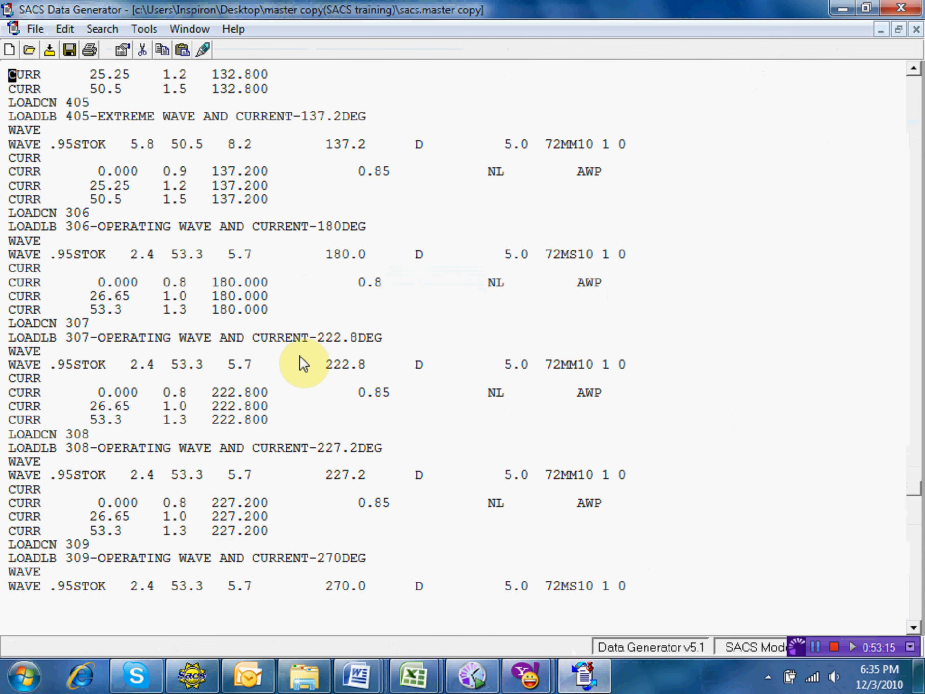
# Renumber the pasted 180-degree load condition 306 as 406 in both its LOADCN and LOADLB lines
pyautogui.press('Down')
pyautogui.press('Down')
pyautogui.press('Down')
pyautogui.press('Down')
pyautogui.press('Down')
pyautogui.press('Down')
pyautogui.press('Down')
pyautogui.press('Down')
pyautogui.press('Down')
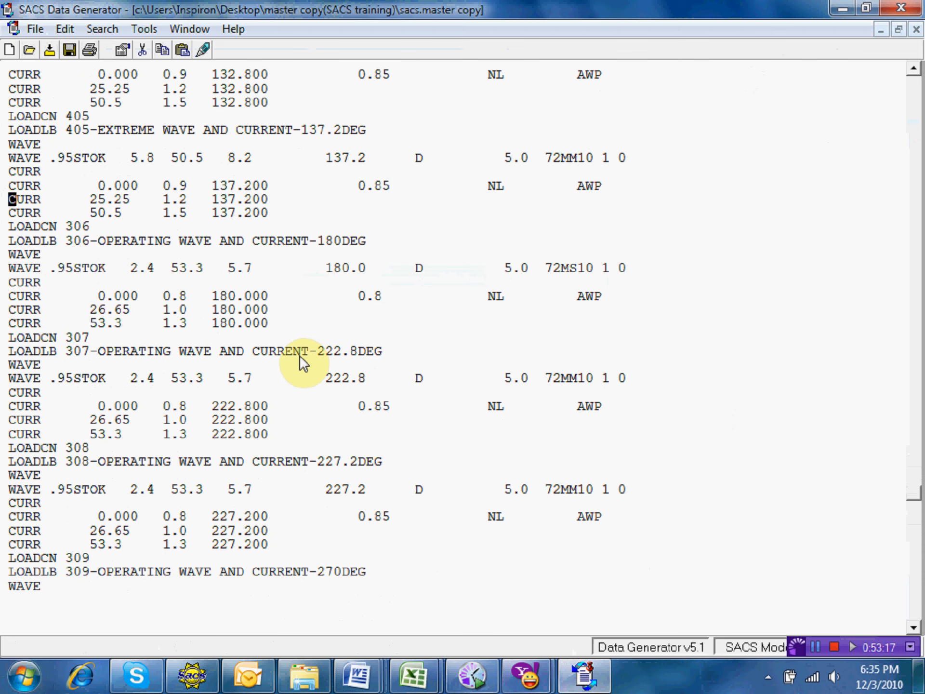
pyautogui.press('Down')
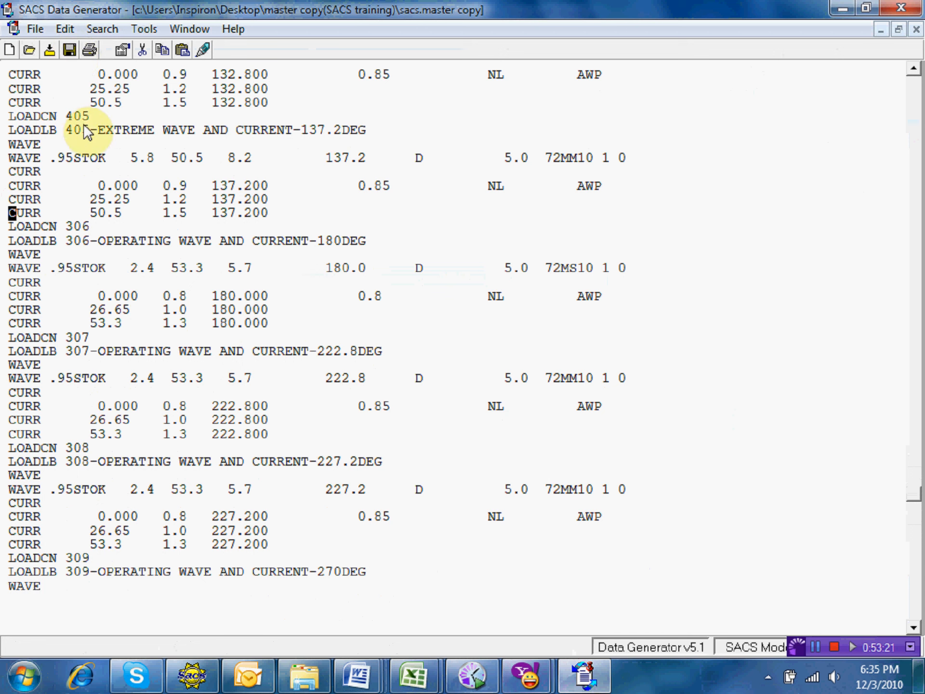
pyautogui.click(69, 224)
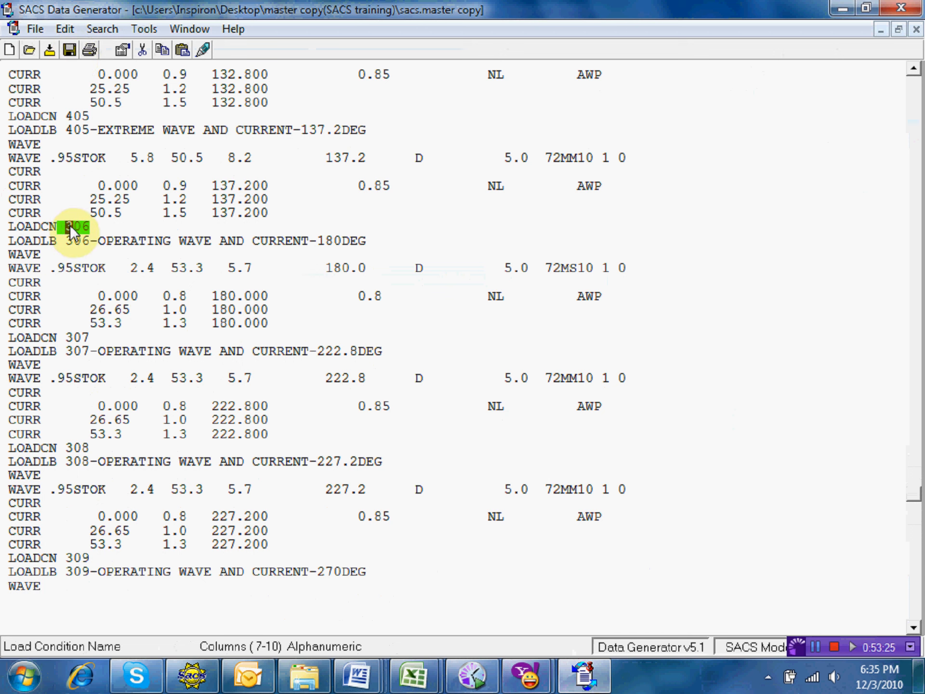
pyautogui.press('Down')
# Replace OPERATING with EXTREME in the label of load condition 406
pyautogui.doubleClick(112, 236)
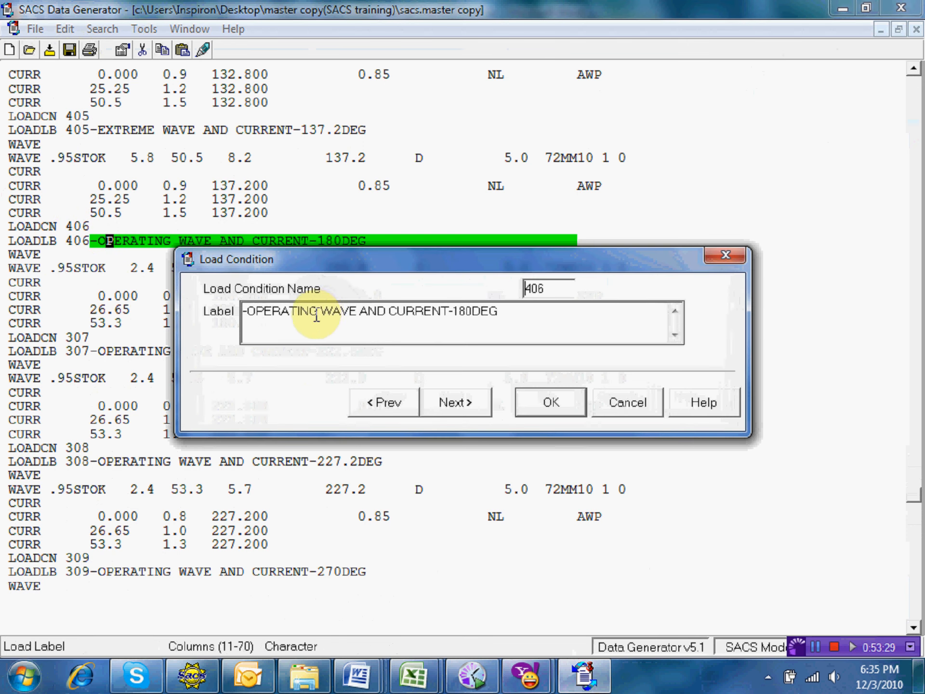
pyautogui.moveTo(319, 311); pyautogui.dragTo(250, 308)
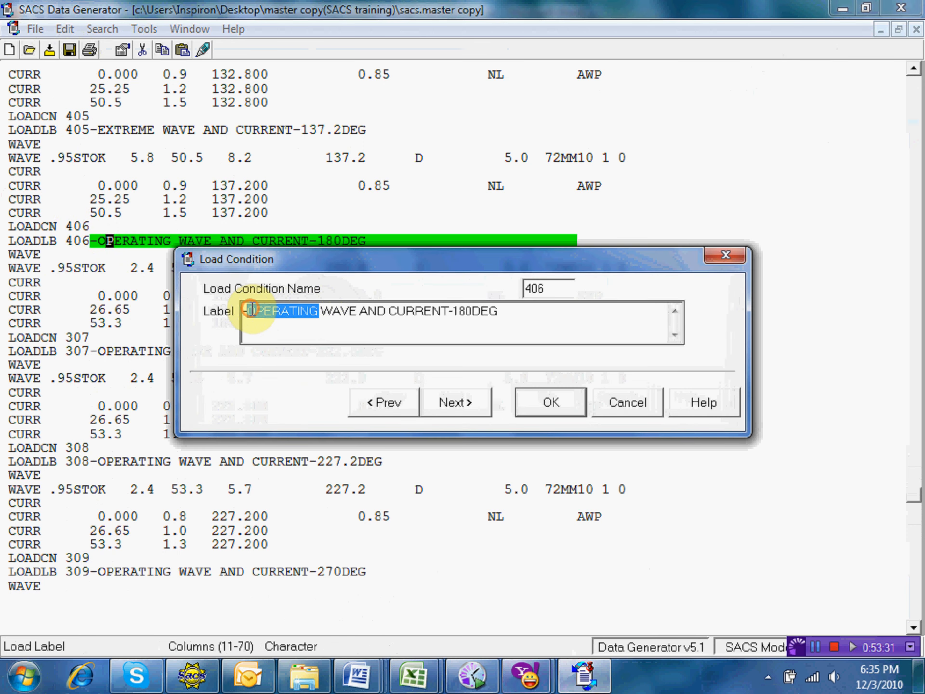
pyautogui.write('EXTREME')
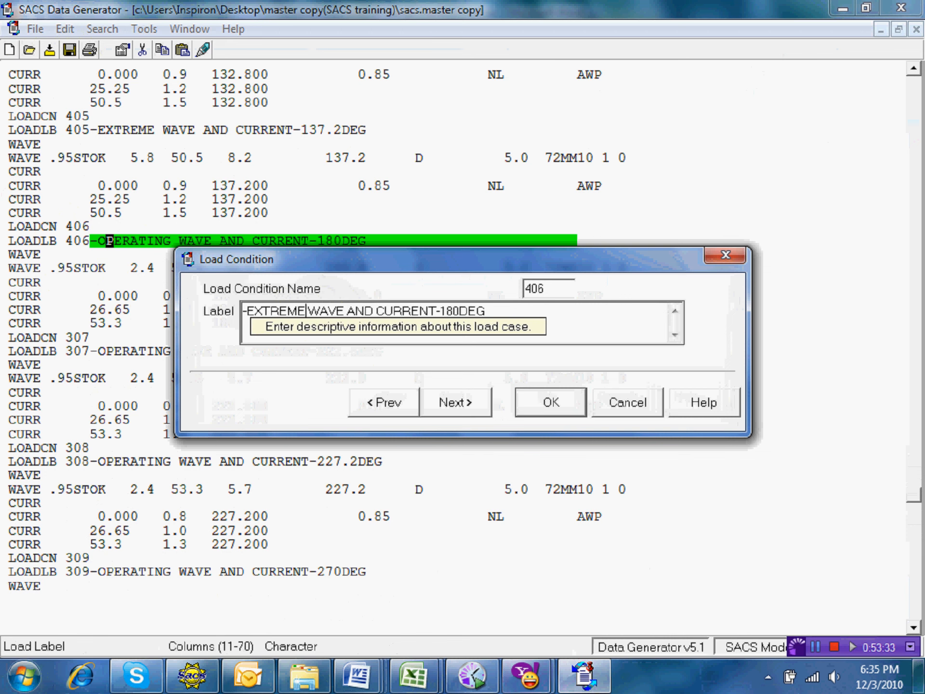
pyautogui.click(535, 400)
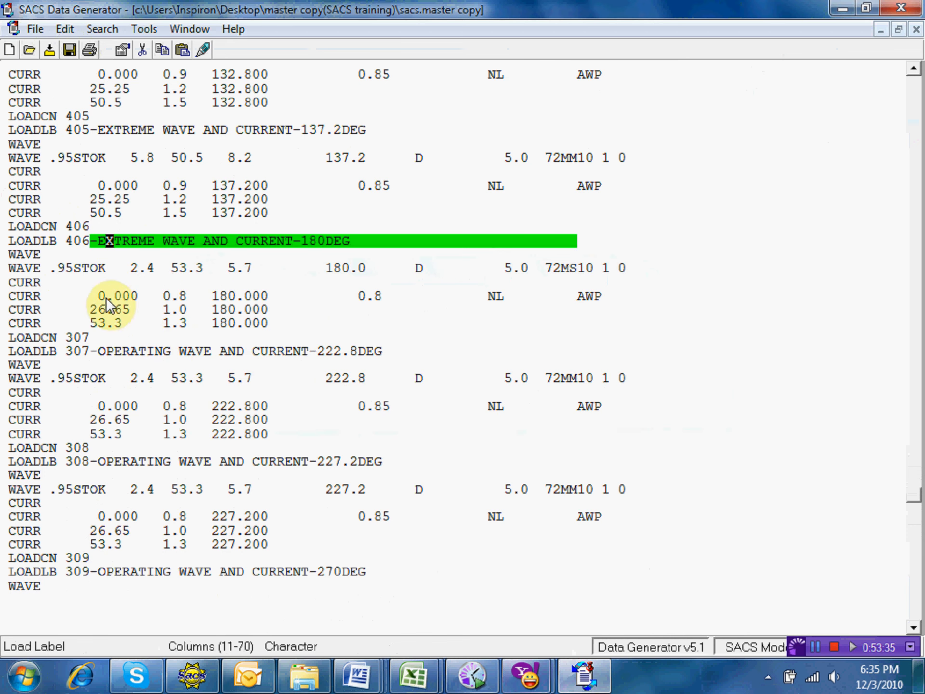
# Set load condition 406's wave height to 5.8 m, still water depth to 50.5 m and wave period to 8.2 s
pyautogui.click(134, 267)
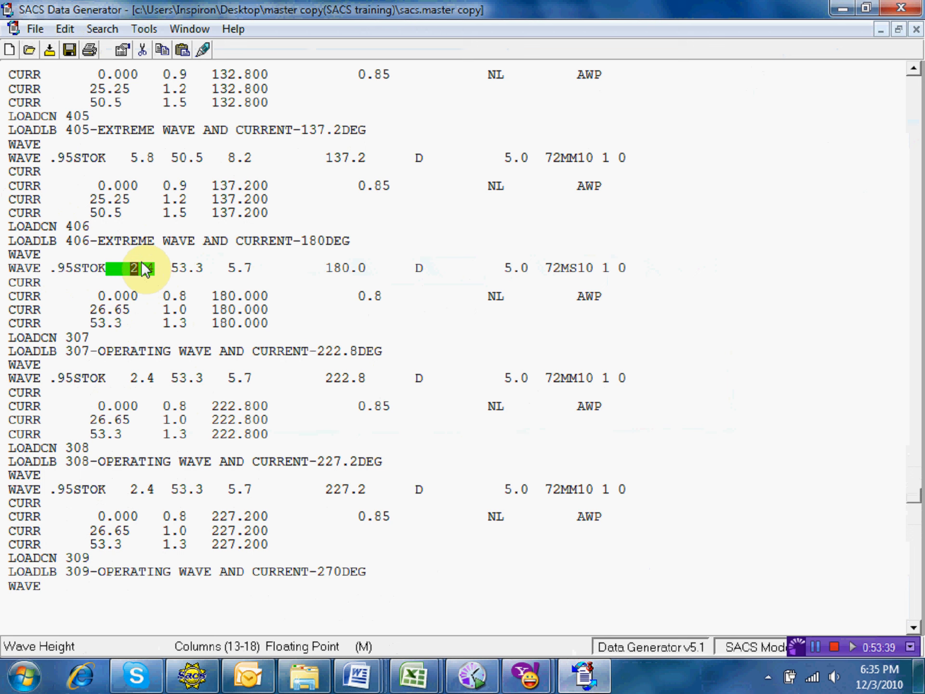
pyautogui.write('5.8')
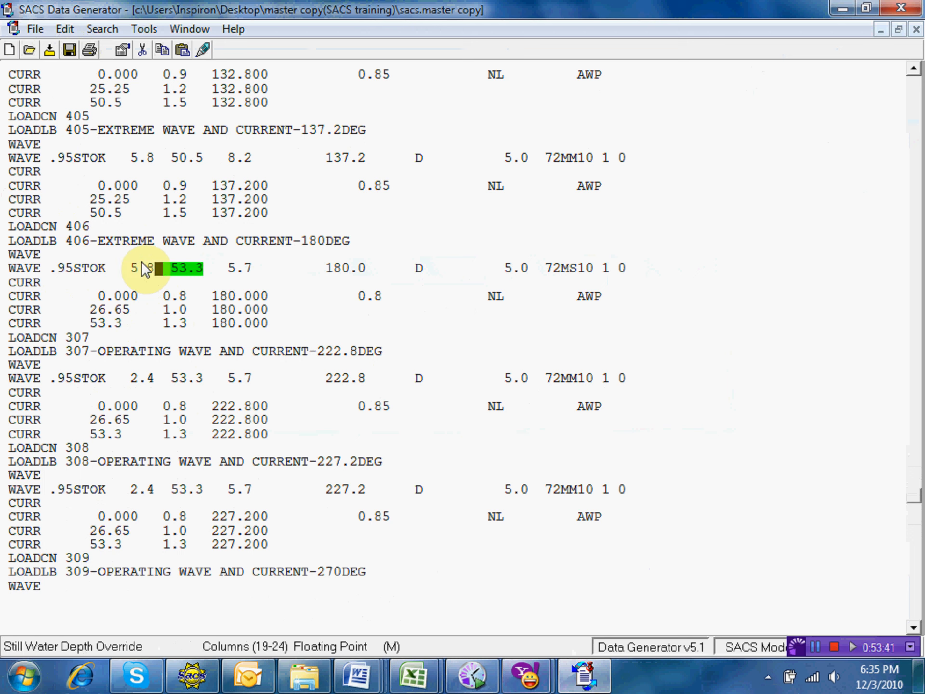
pyautogui.write('  50.5')
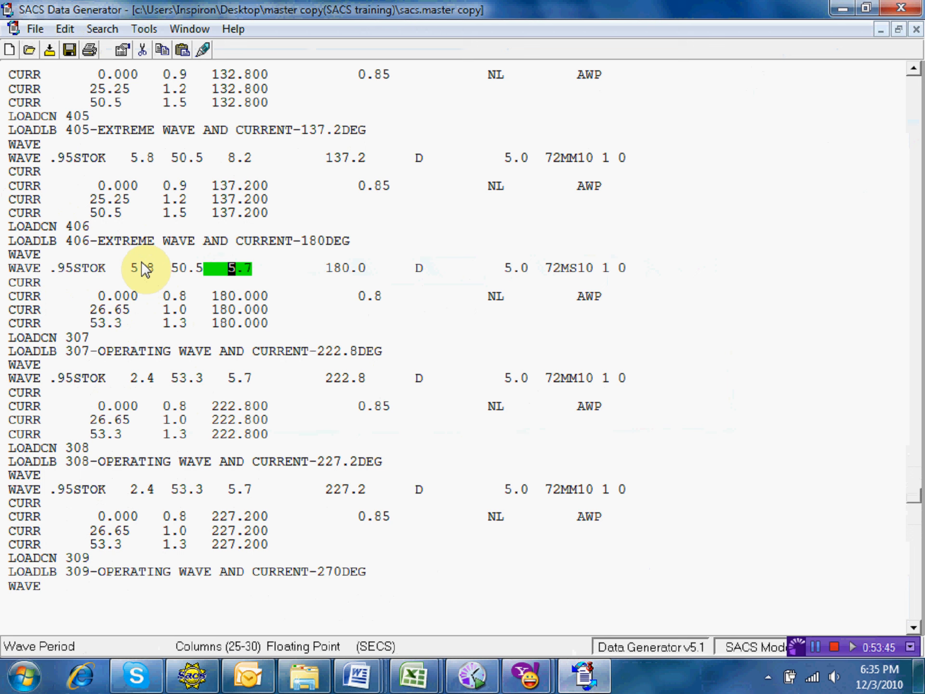
pyautogui.write('   8.2')
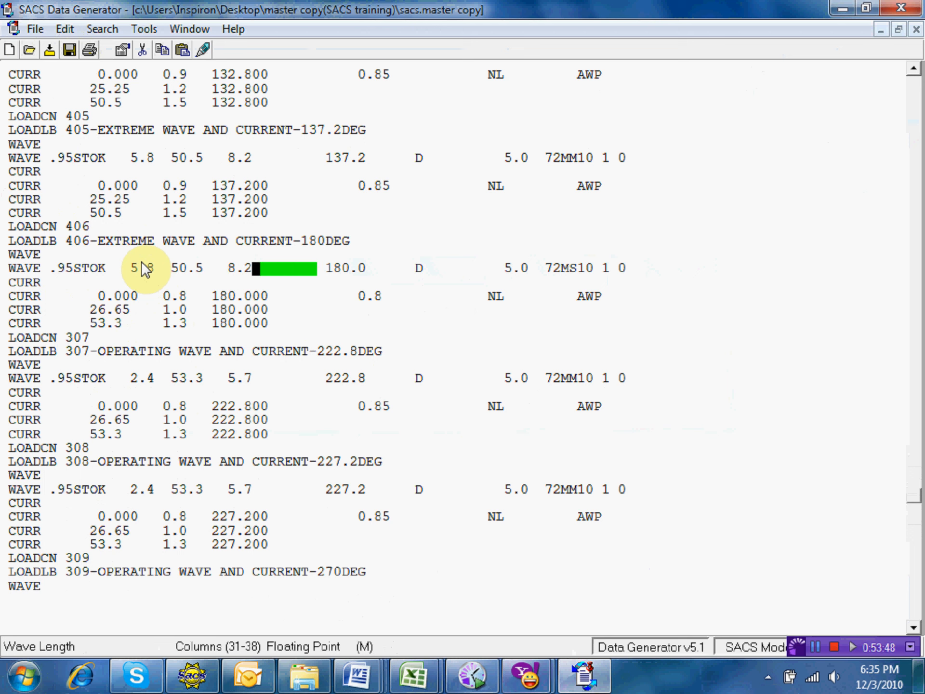
# Set the three current velocities of load condition 406 to 0.9, 1.2 and 1.5 m/s, from the mudline upward
pyautogui.click(178, 295)
pyautogui.press('Down')
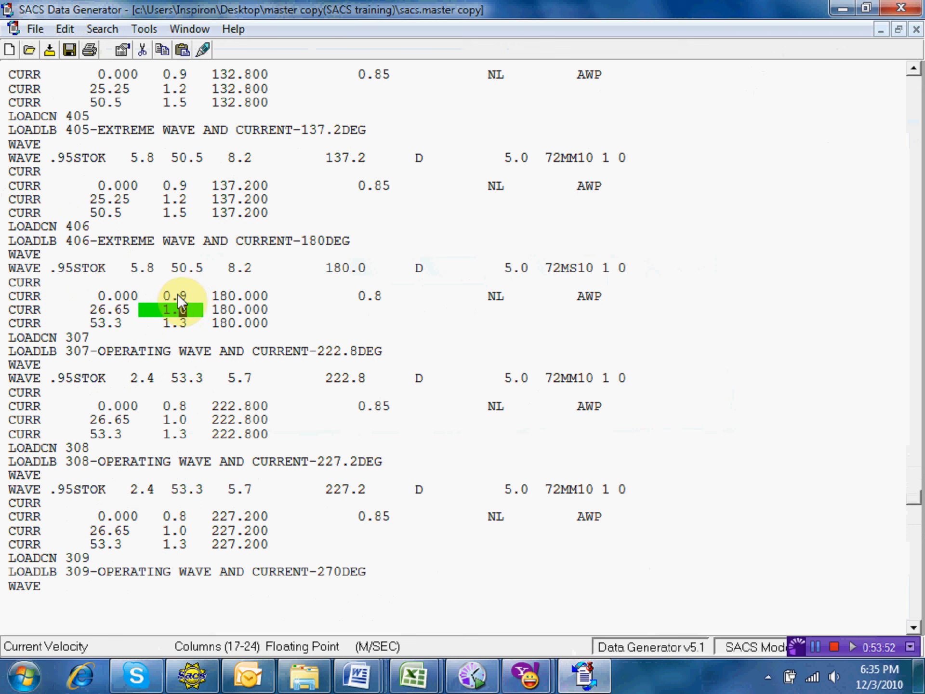
pyautogui.write('2')
pyautogui.press('Down')
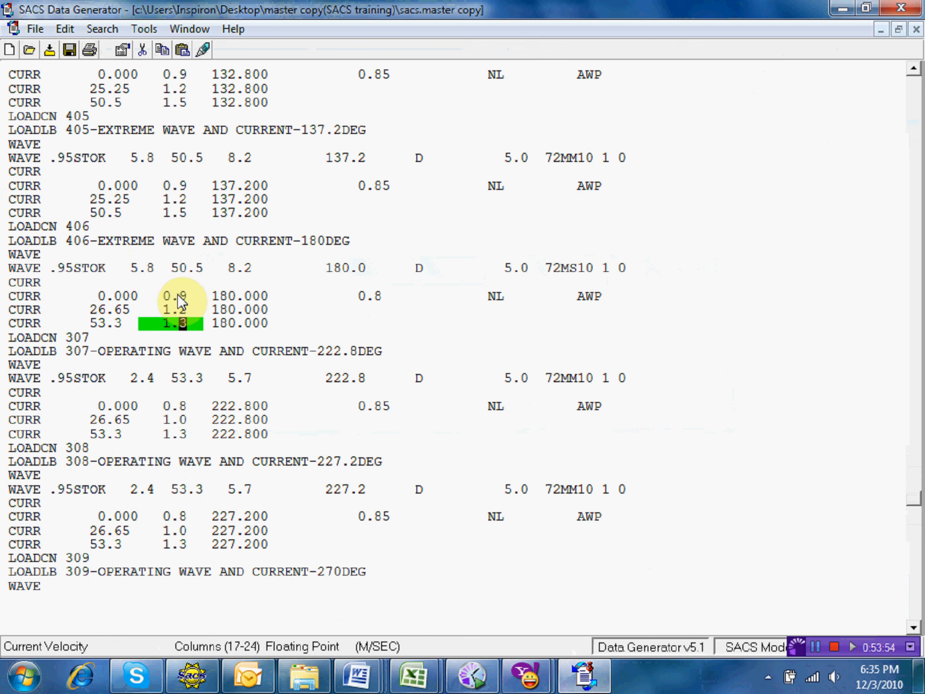
pyautogui.write('5')
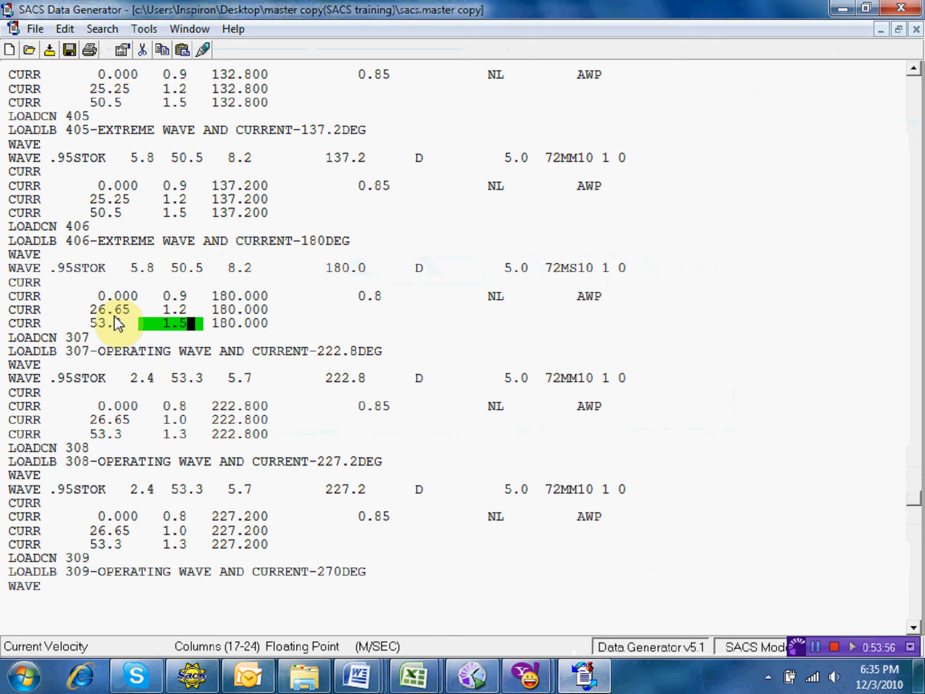
# Set the elevations of load condition 406's second and third current lines to 25.25 m and 50.5 m
pyautogui.click(103, 310)
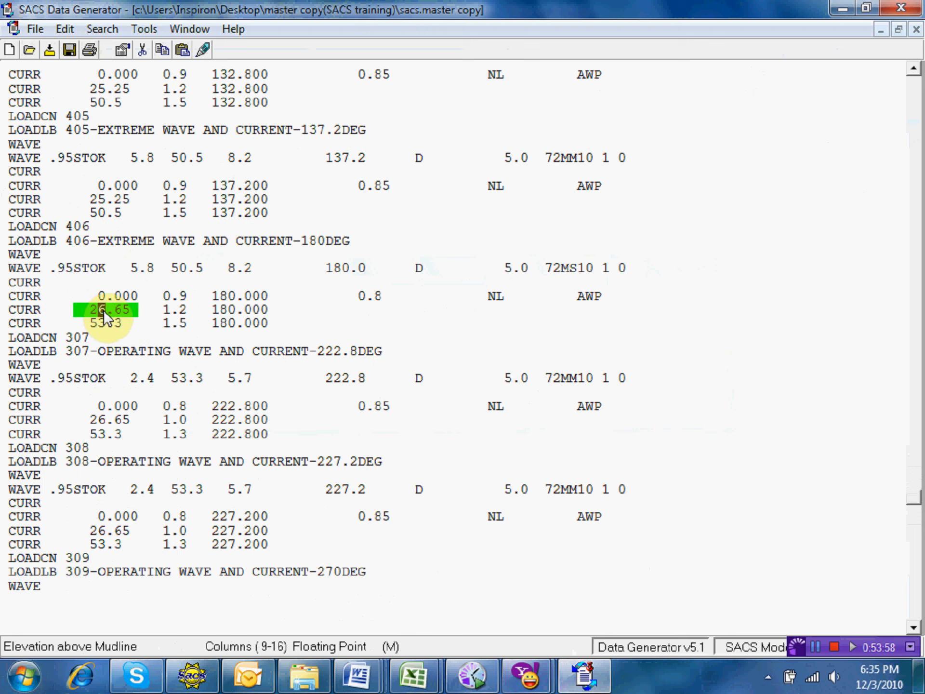
pyautogui.write('5.25')
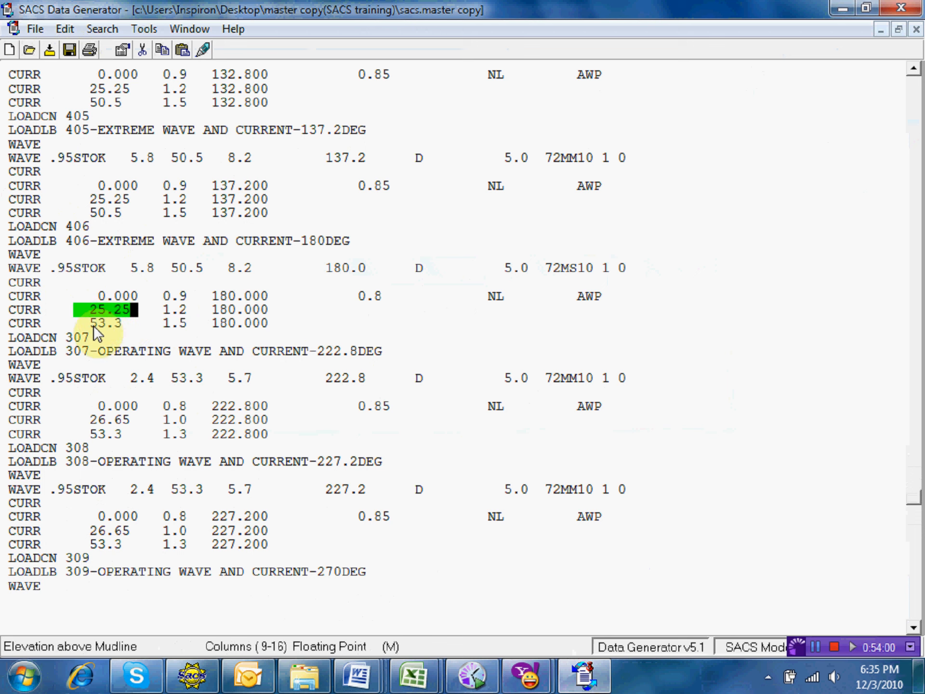
pyautogui.click(104, 321)
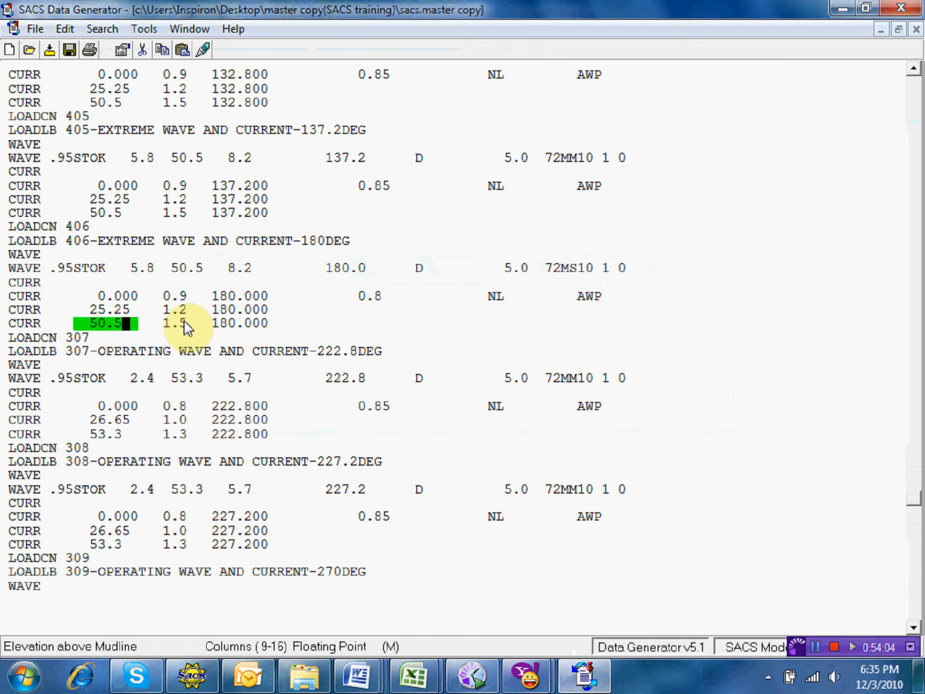
# Renumber the pasted 222.8-degree load condition 307 as 407 in its LOADCN and LOADLB lines
pyautogui.click(70, 336)
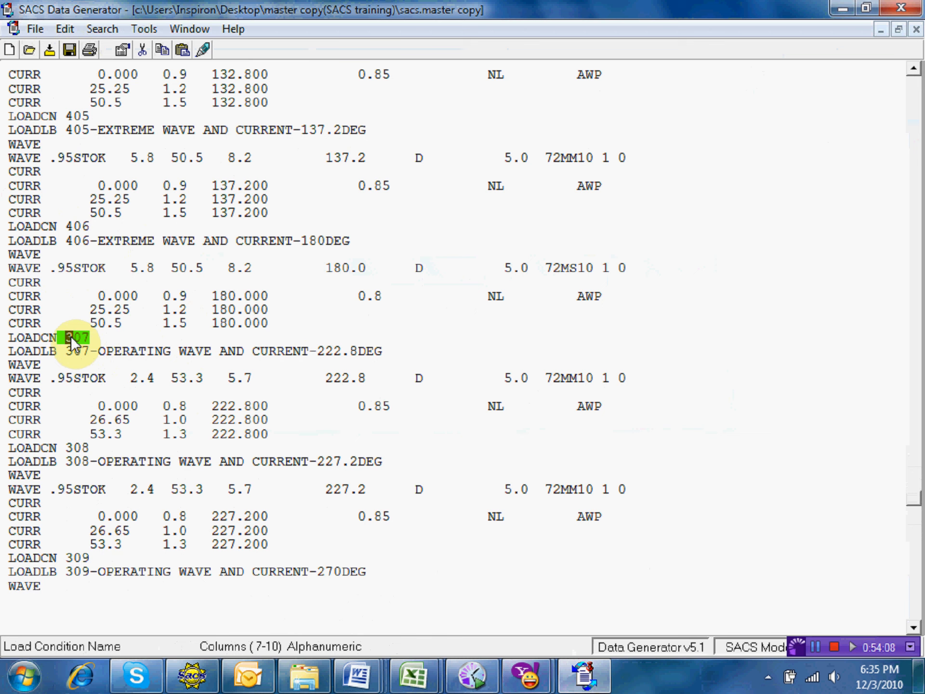
pyautogui.write('4')
pyautogui.press('Down')
pyautogui.write('4')
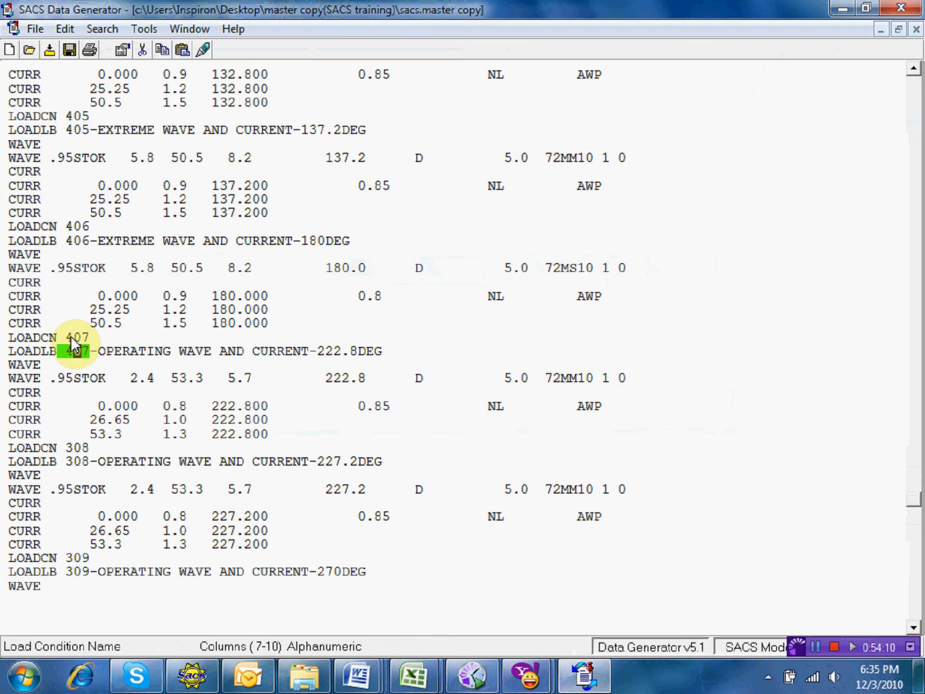
# Replace OPERATING with EXTREME in the label of load condition 407 and save the file
pyautogui.click(131, 349)
pyautogui.doubleClick(131, 350)
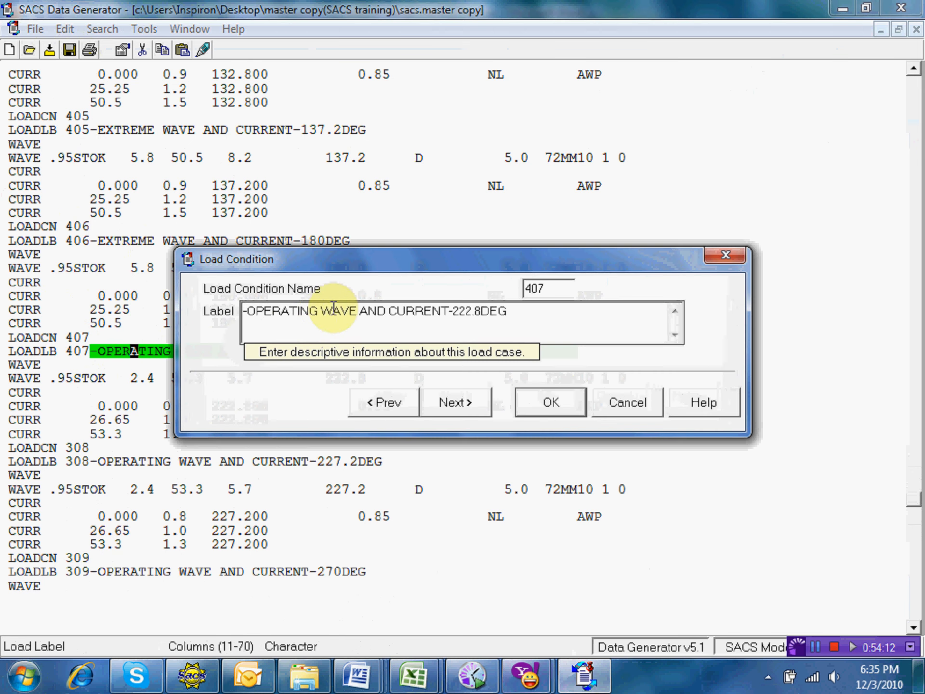
pyautogui.moveTo(318, 314); pyautogui.dragTo(250, 318)
pyautogui.write('EXTRE')
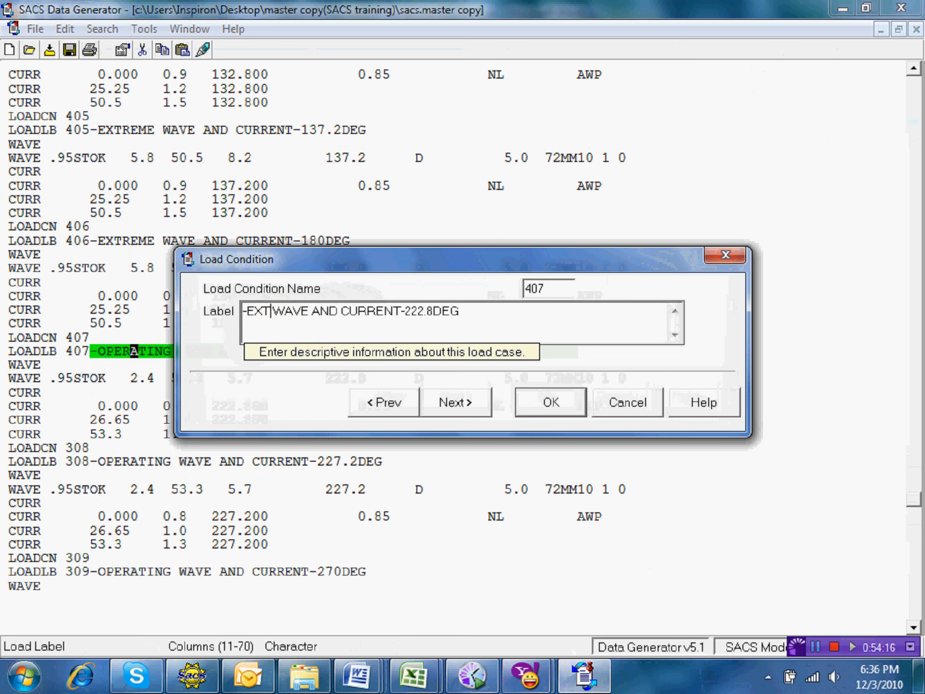
pyautogui.write('ME')
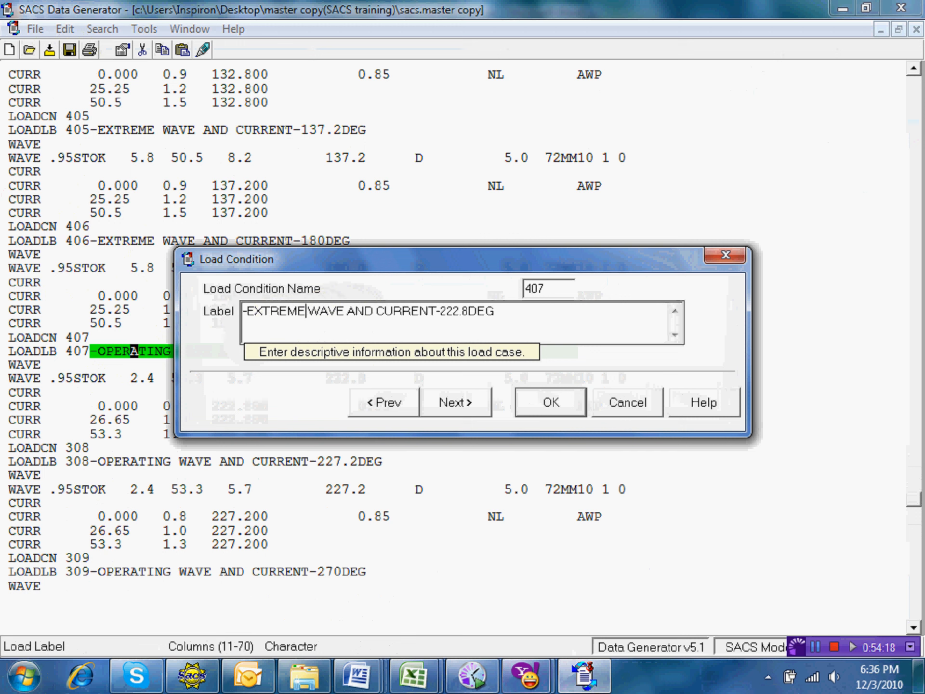
pyautogui.click(546, 399)
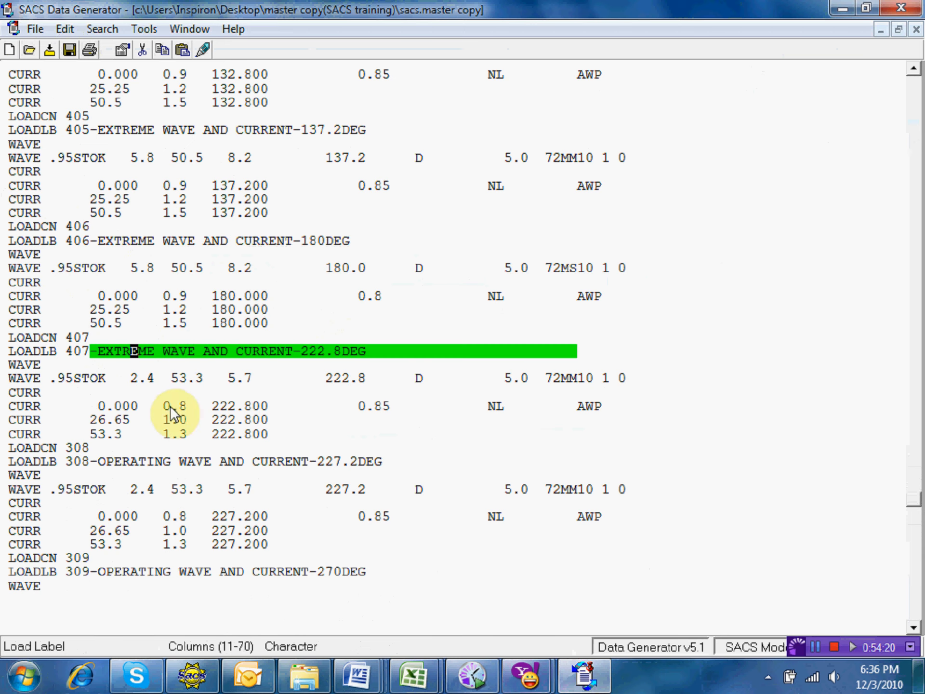
pyautogui.click(74, 48)
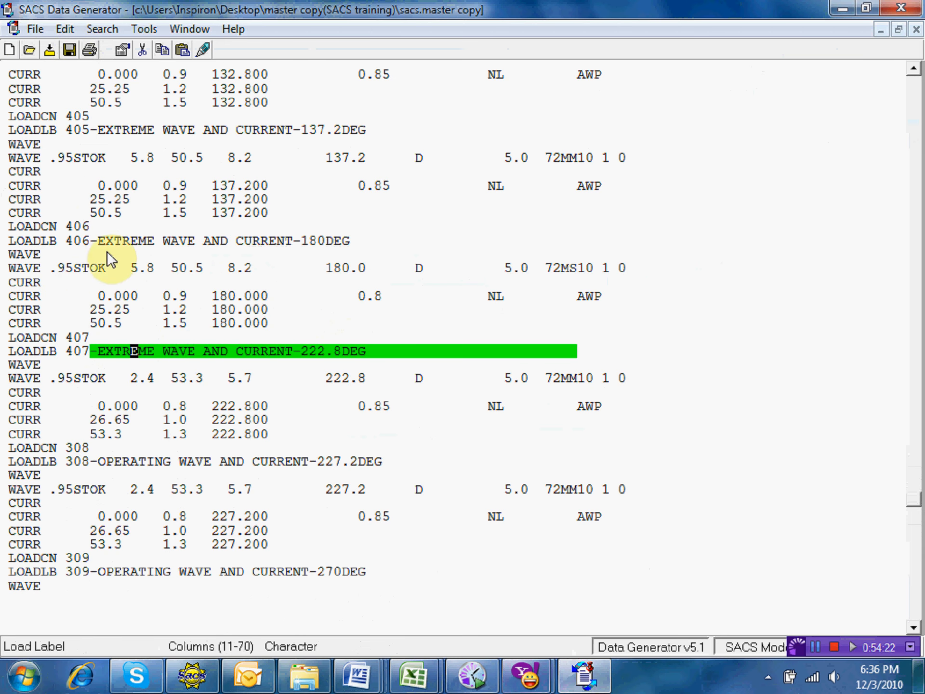
# Set load condition 407's wave height to 5.8 m, still water depth to 50.5 m and wave period to 8.2 s
pyautogui.click(135, 378)
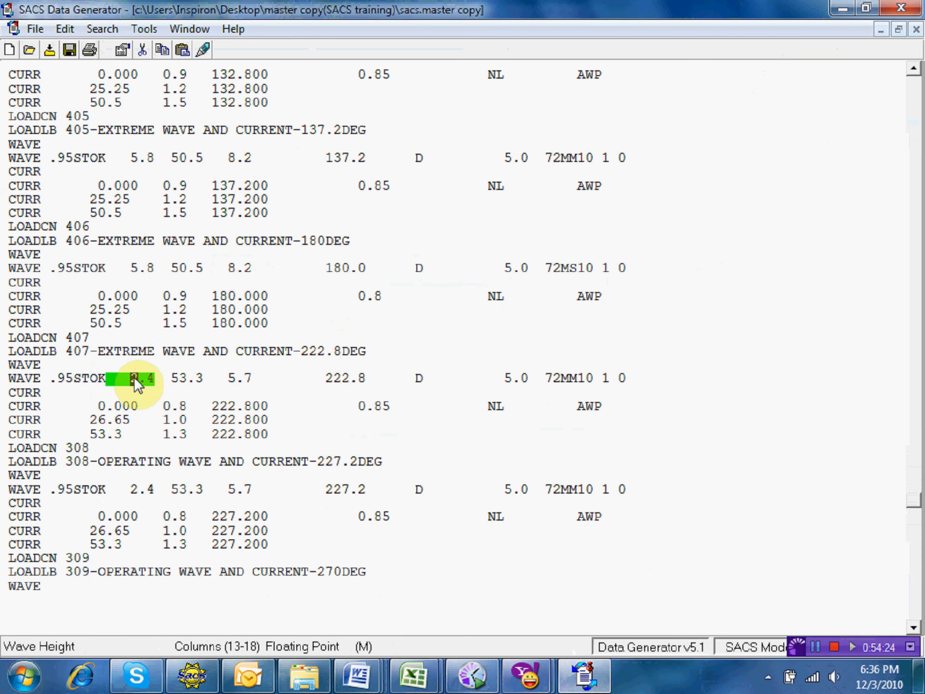
pyautogui.write('5.8')
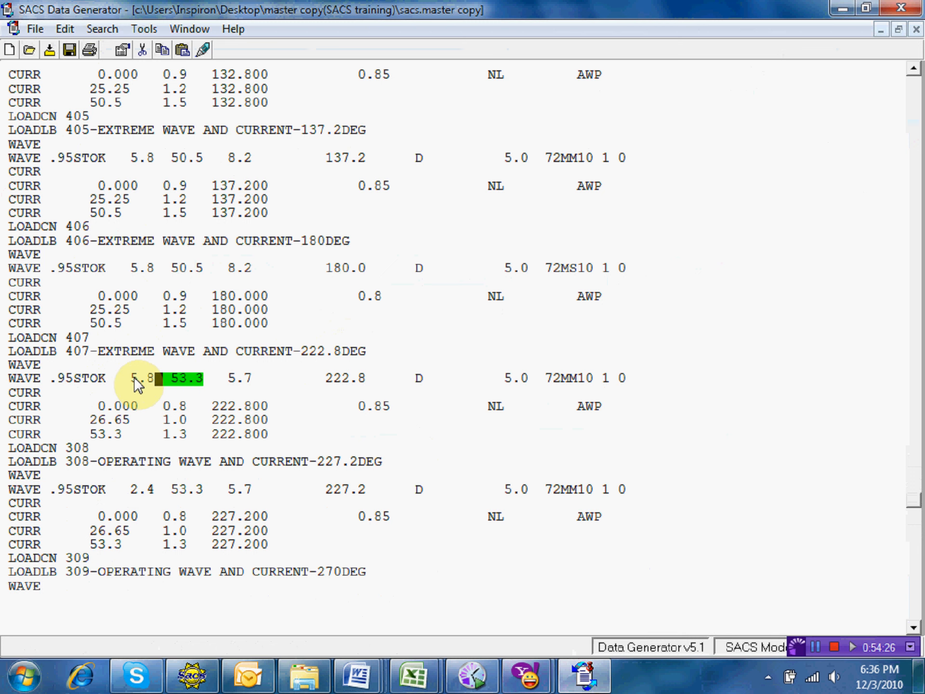
pyautogui.press('Right')
pyautogui.press('Right')
pyautogui.press('Right')
pyautogui.write('0.5')
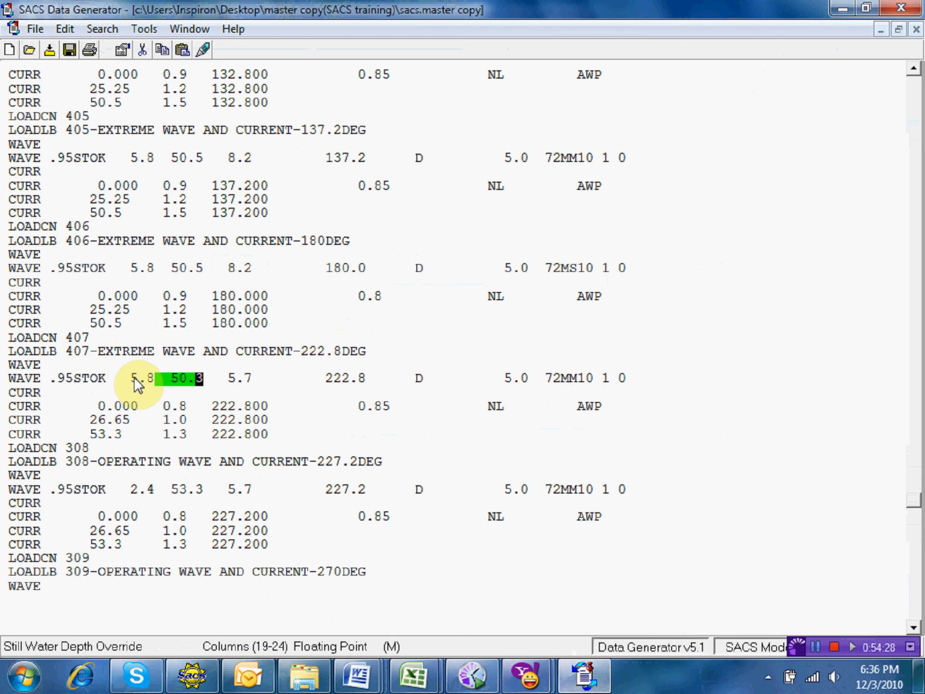
pyautogui.press('Right')
pyautogui.press('Right')
pyautogui.press('Right')
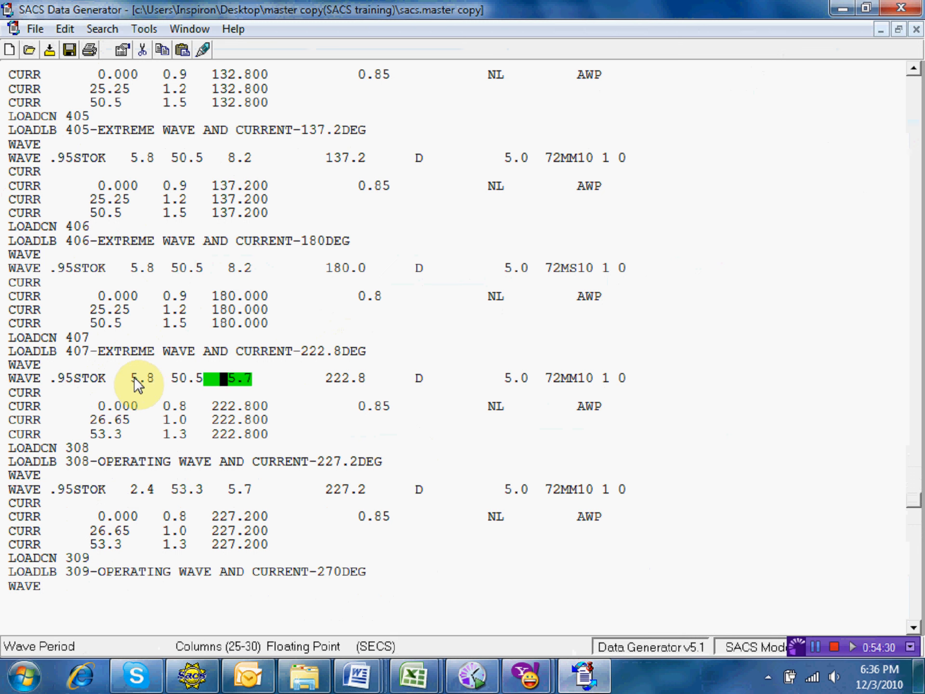
pyautogui.write('8.2')
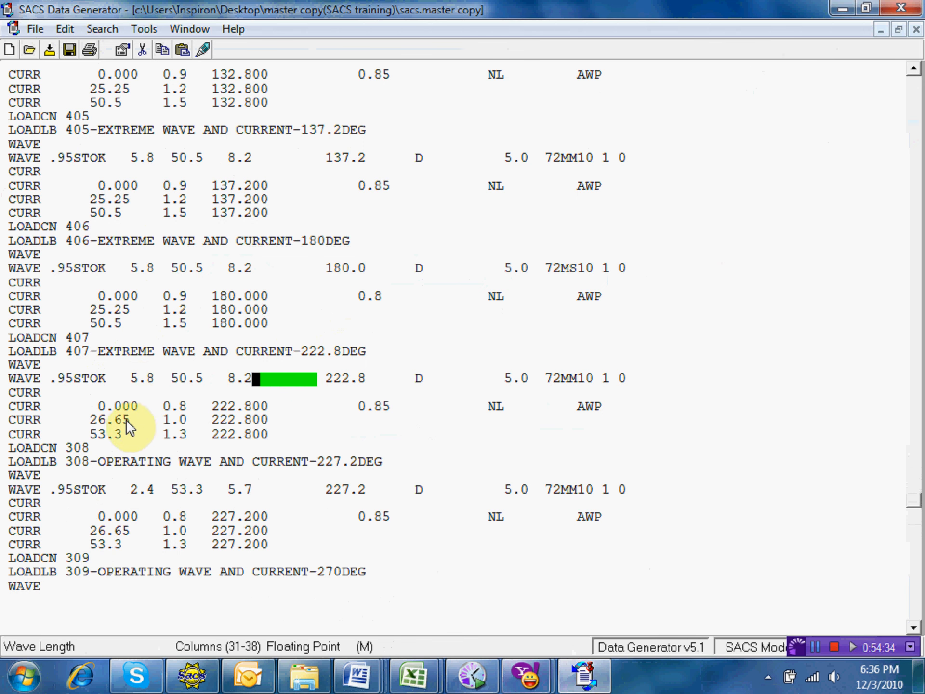
# Set the three current velocities of load condition 407 to 0.9, 1.2 and 1.5 m/s, from the mudline upward
pyautogui.click(184, 407)
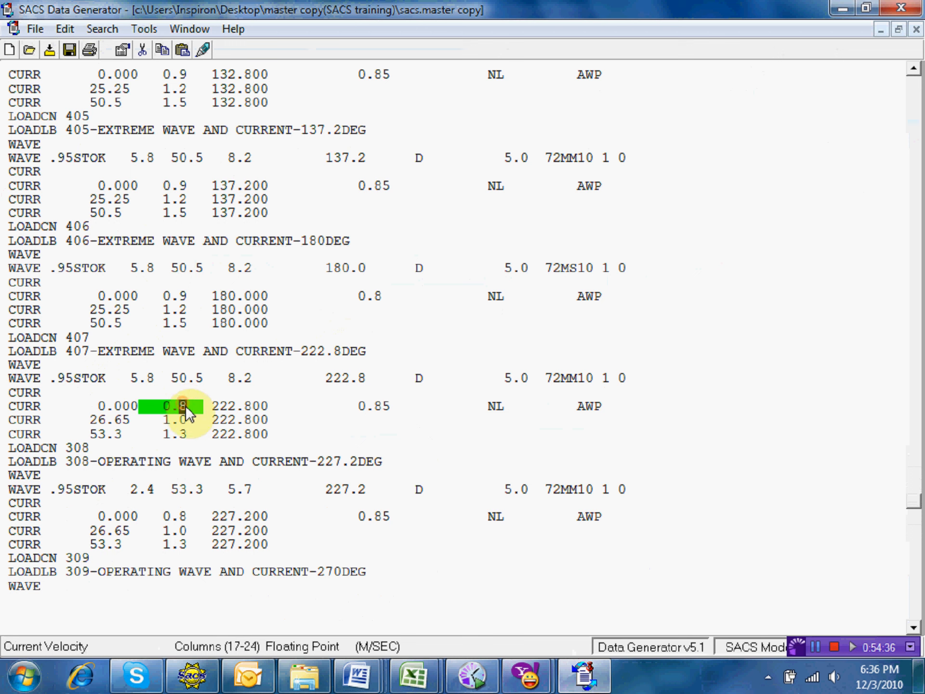
pyautogui.write('9')
pyautogui.press('Down')
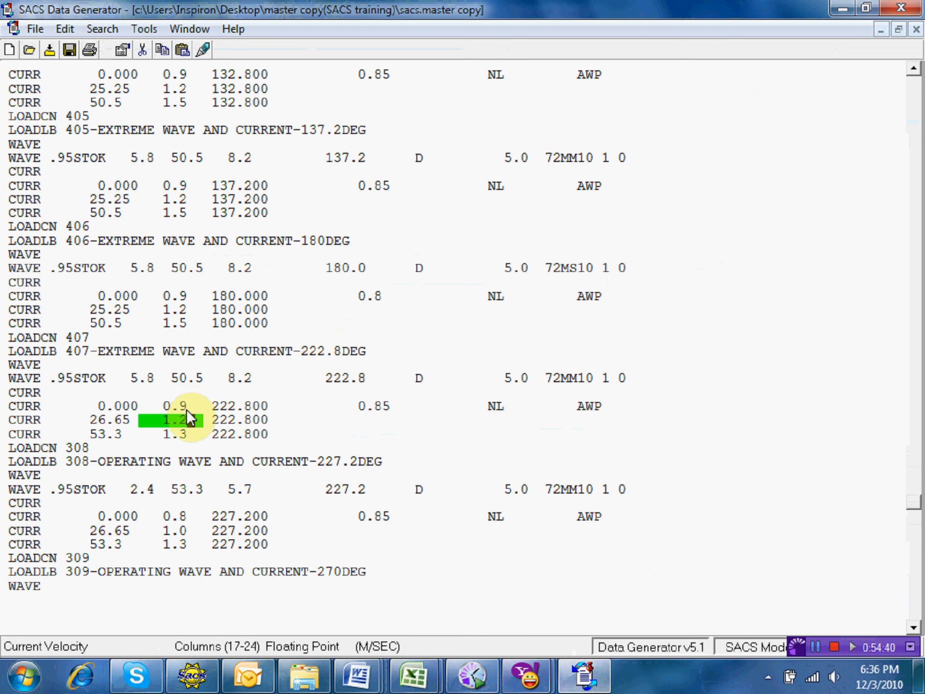
pyautogui.press('Down')
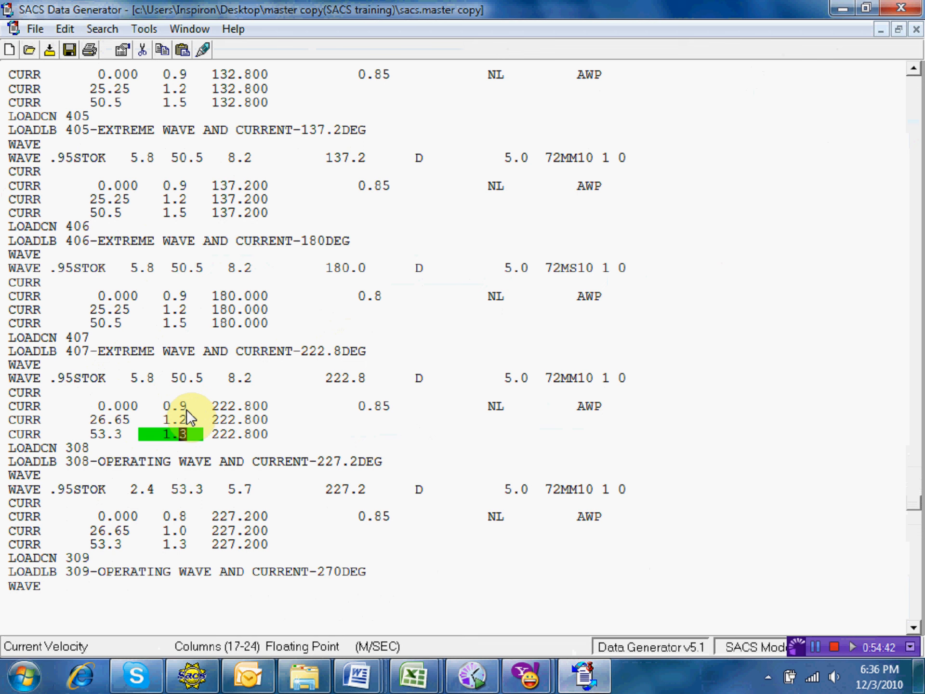
pyautogui.write('5')
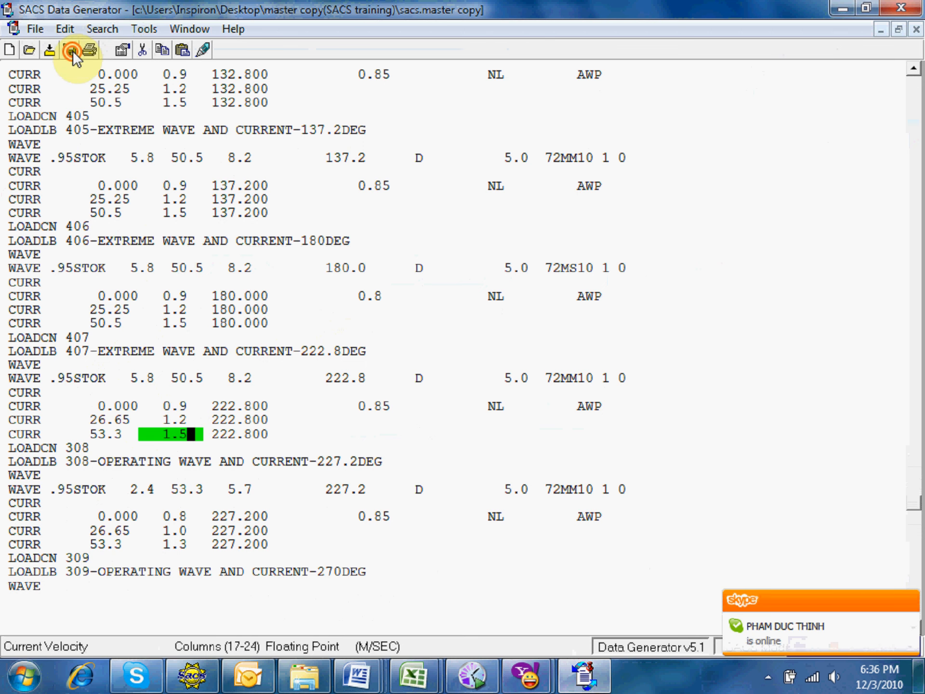
# Set load condition 407's two upper current elevations to 25.25 and 50.5 m above mudline and save the file
pyautogui.click(103, 419)
pyautogui.write('5')
pyautogui.press('Right')
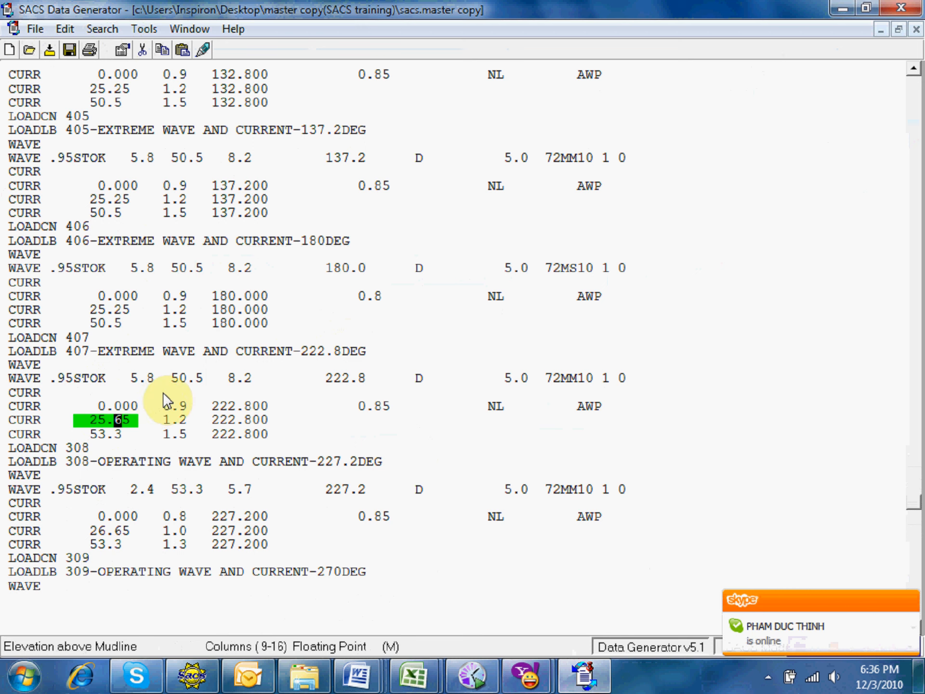
pyautogui.write('25')
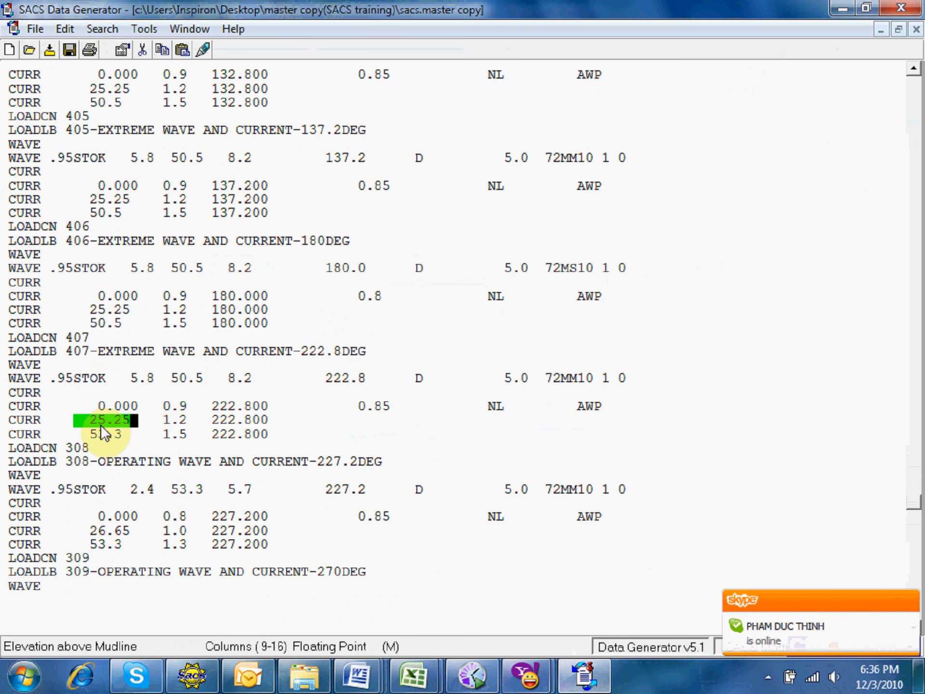
pyautogui.click(99, 433)
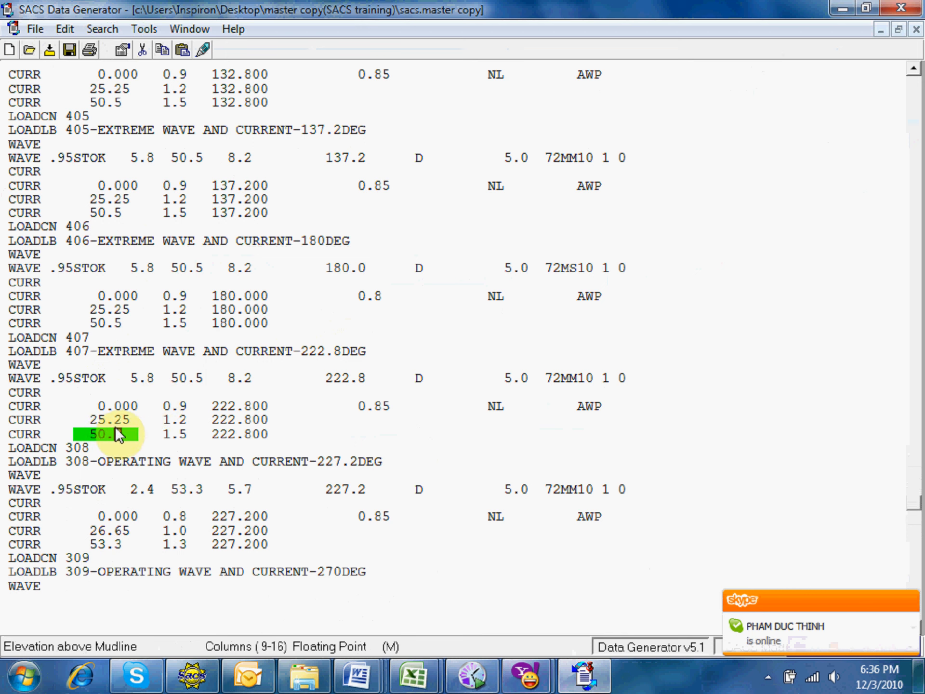
pyautogui.write('0.5')
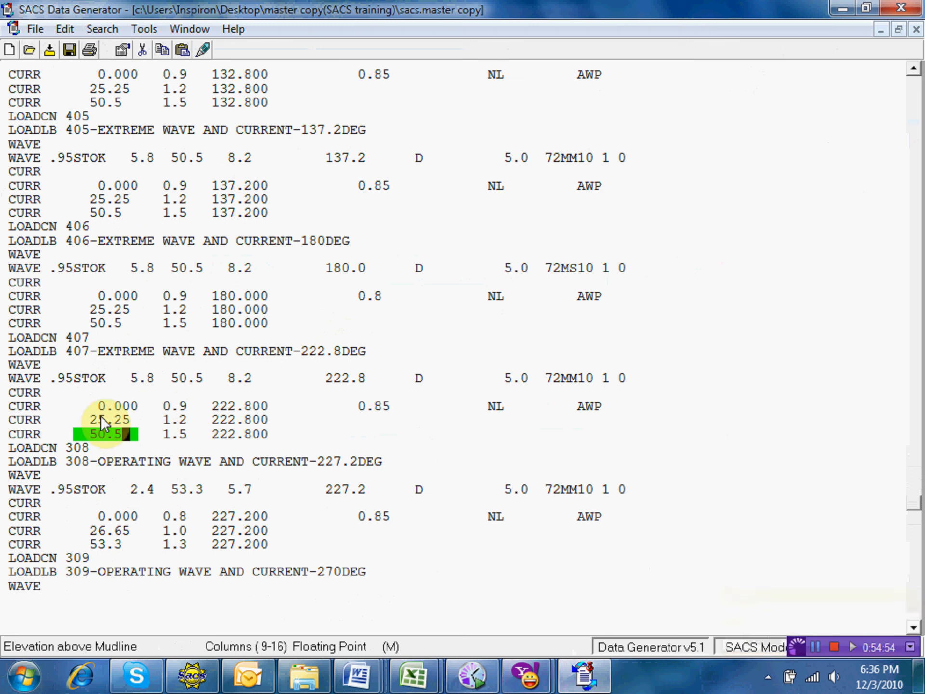
pyautogui.click(71, 51)
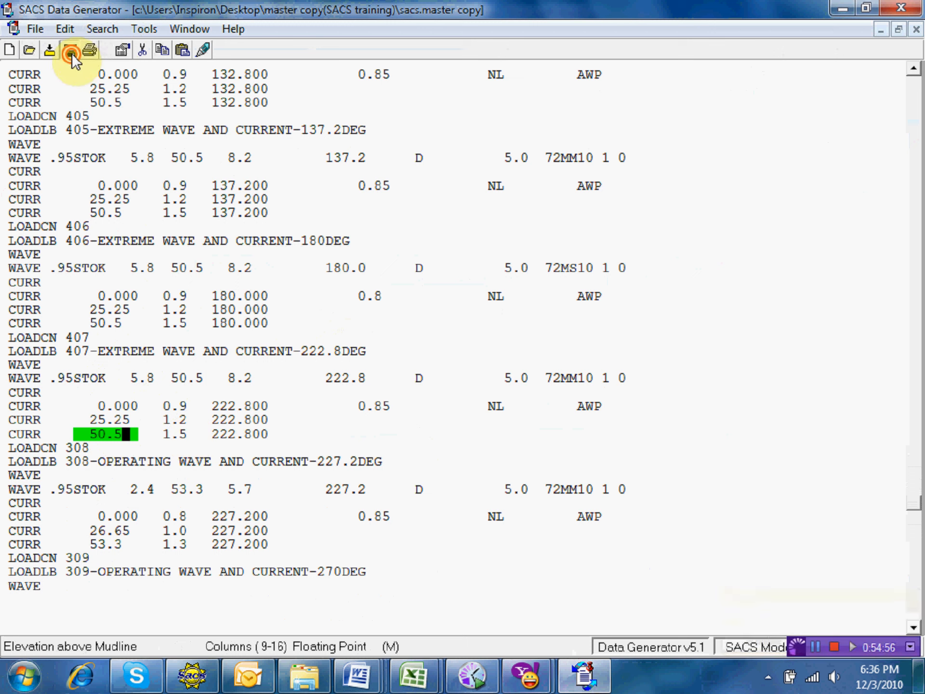
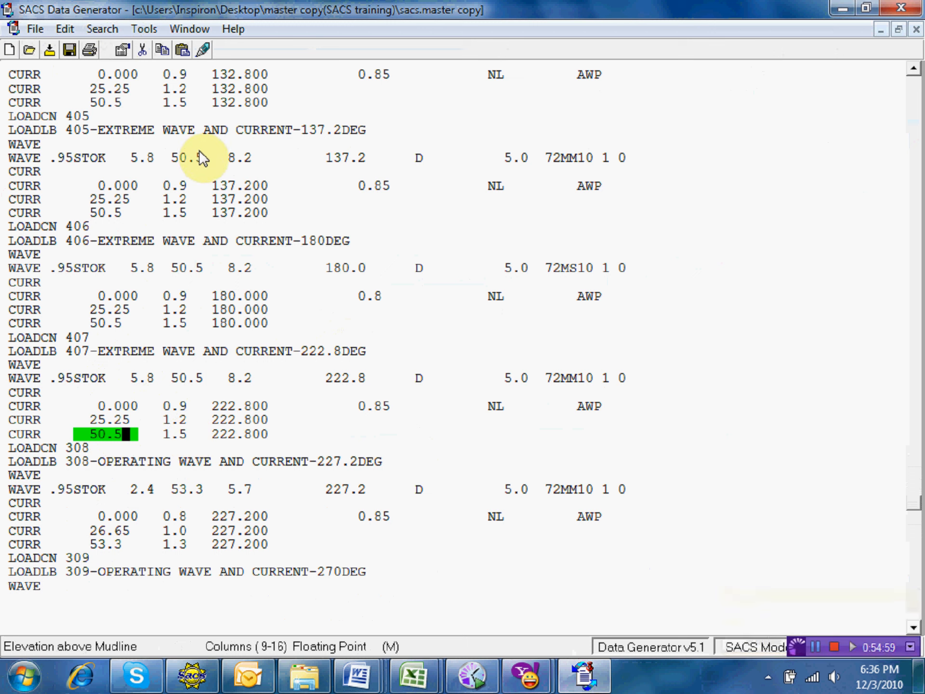
# Renumber the pasted 227.2-degree load condition 308 as 408 in its LOADCN and LOADLB lines
pyautogui.press('Down')
pyautogui.press('Down')
pyautogui.press('Down')
pyautogui.press('Down')
pyautogui.press('Down')
pyautogui.press('Down')
pyautogui.press('Down')
pyautogui.press('Down')
pyautogui.press('Down')
pyautogui.press('Down')
pyautogui.press('Down')
pyautogui.press('Down')
pyautogui.press('Down')
pyautogui.press('Down')
pyautogui.press('Down')
pyautogui.press('Down')
pyautogui.press('Down')
pyautogui.press('Down')
pyautogui.press('Down')
pyautogui.press('Down')
pyautogui.press('Down')
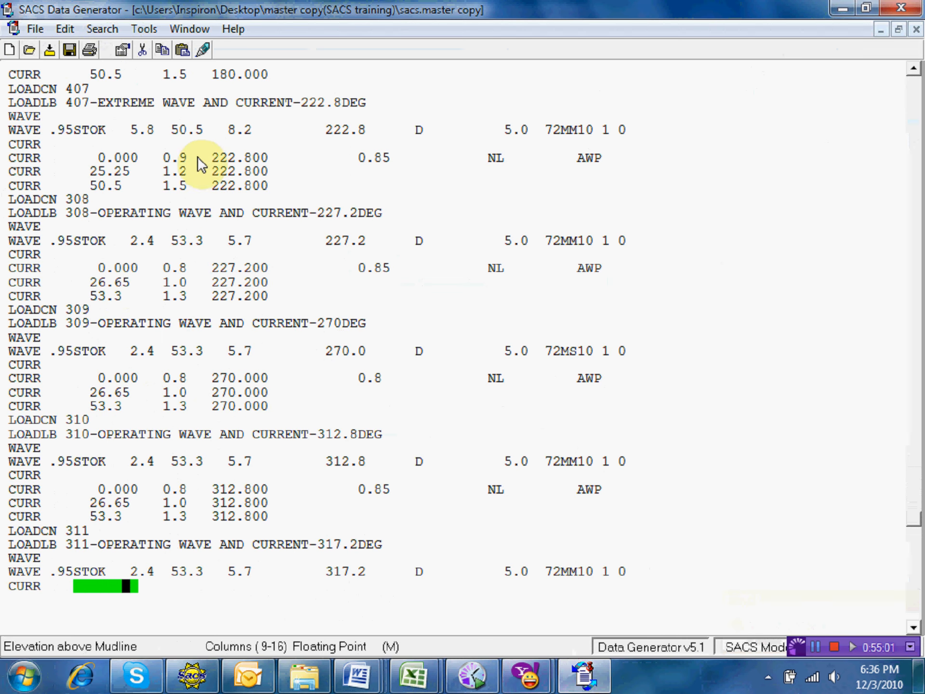
pyautogui.click(70, 195)
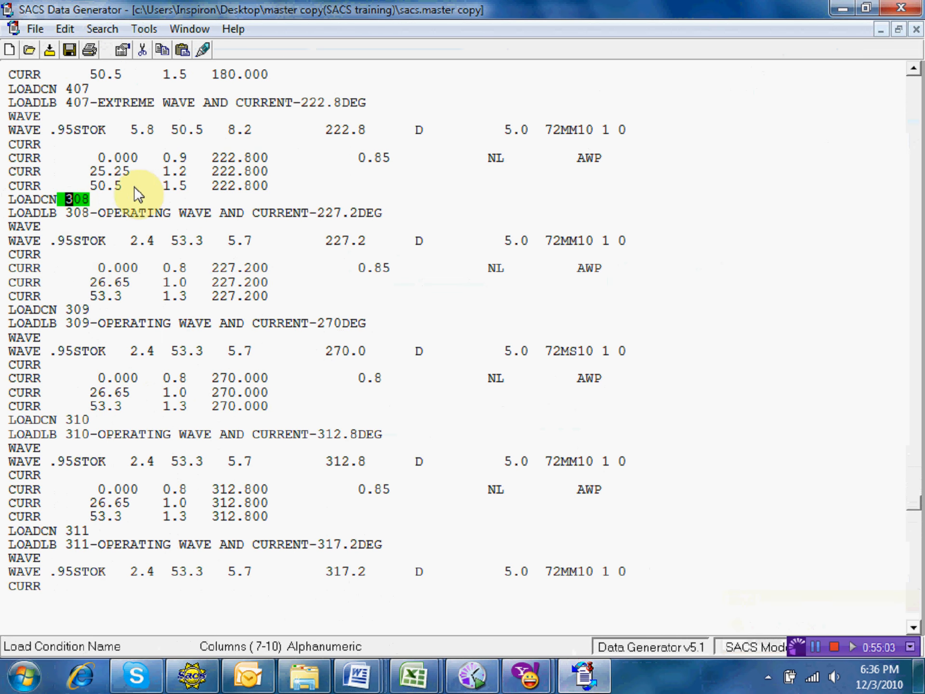
pyautogui.write('4')
pyautogui.press('Down')
pyautogui.write('4')
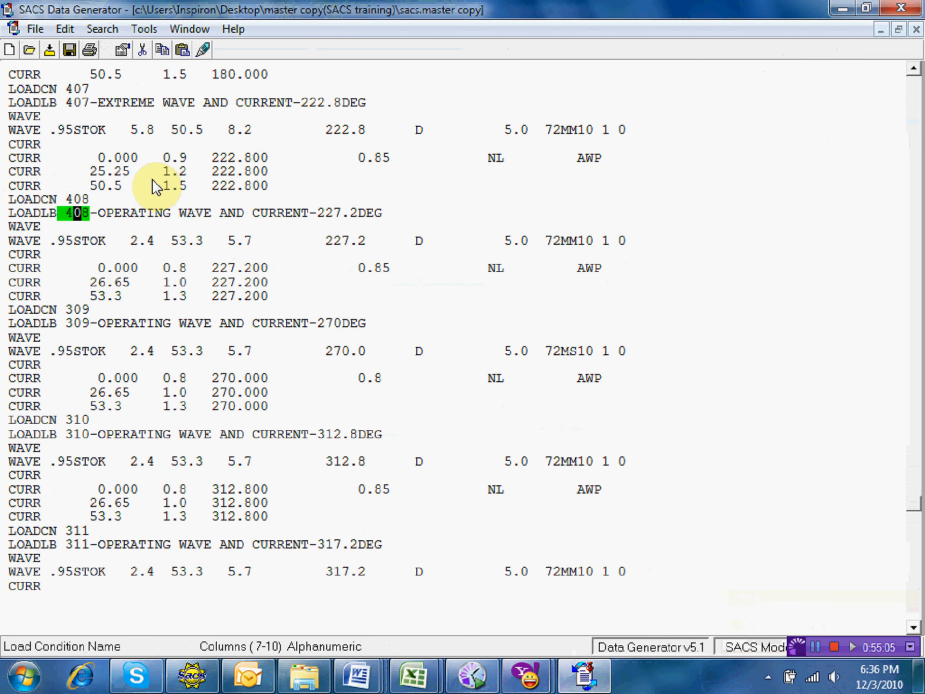
# Replace OPERATING with EXTREME in the label of load condition 408
pyautogui.doubleClick(144, 212)
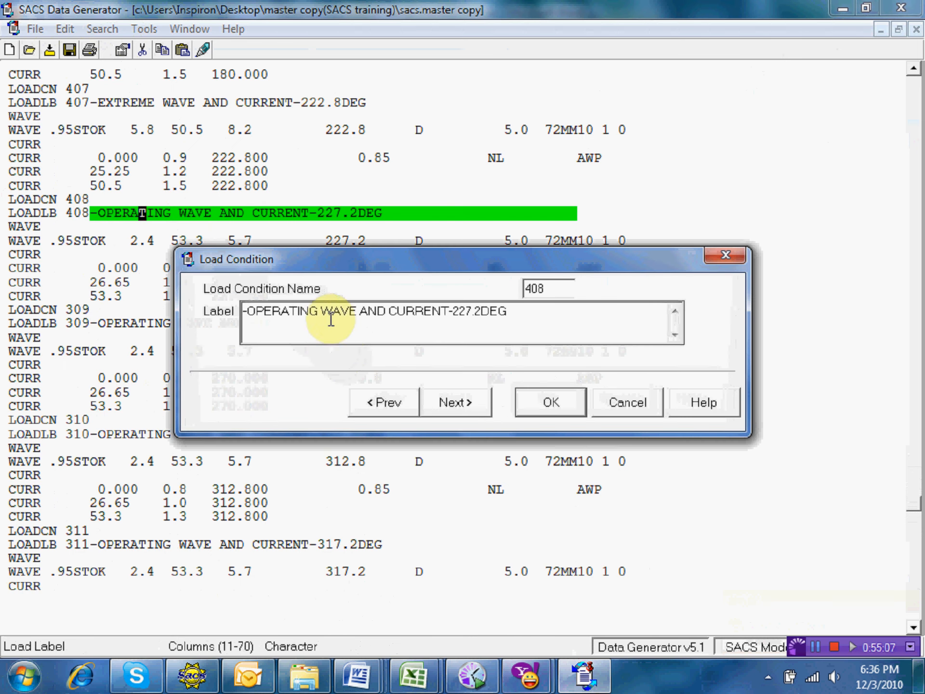
pyautogui.moveTo(323, 308); pyautogui.dragTo(244, 311)
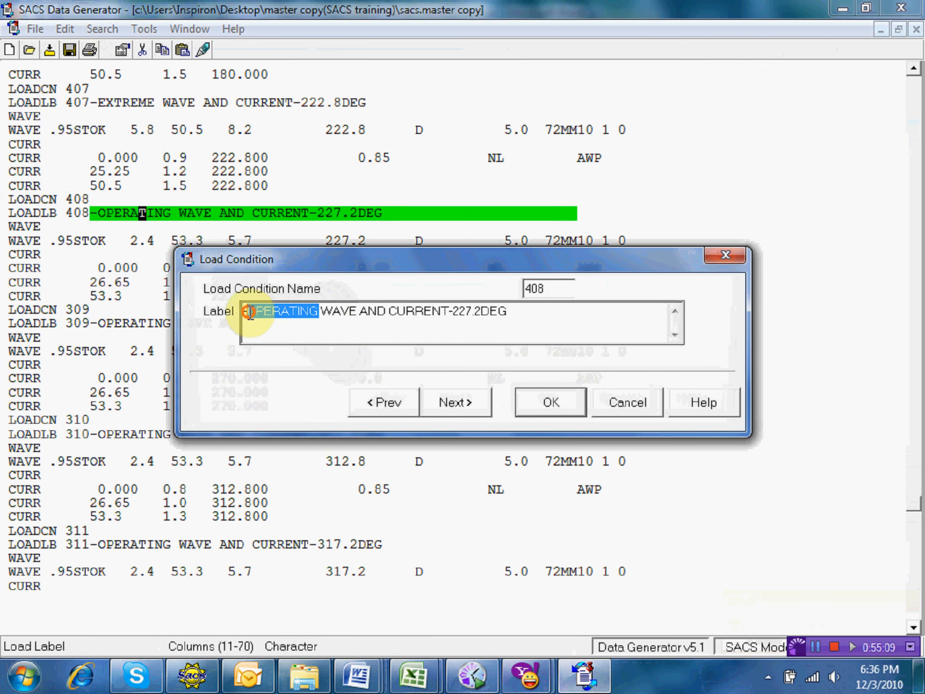
pyautogui.write('EXTREME')
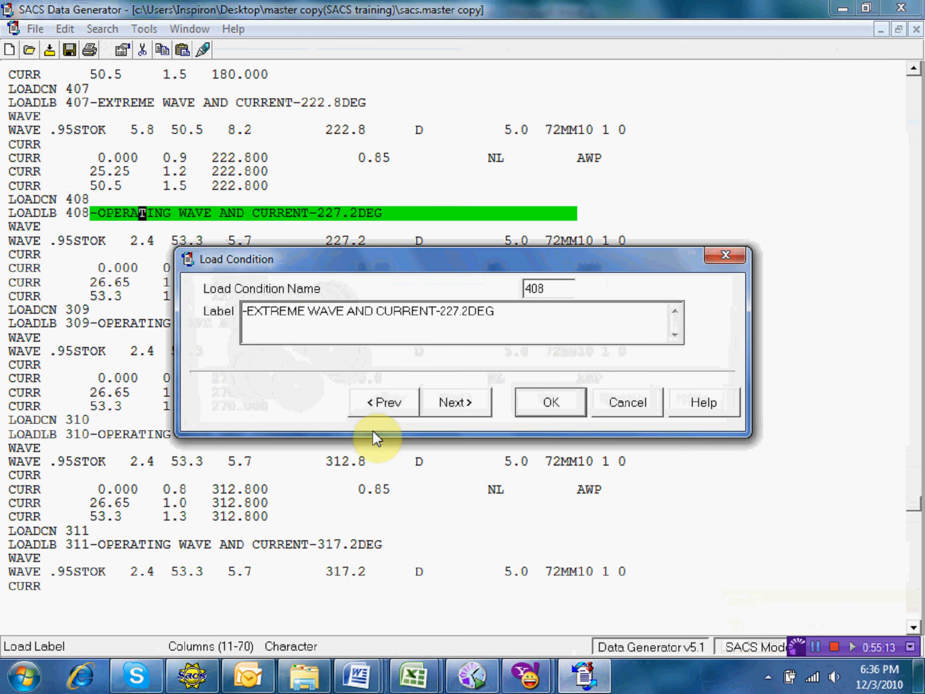
pyautogui.click(534, 400)
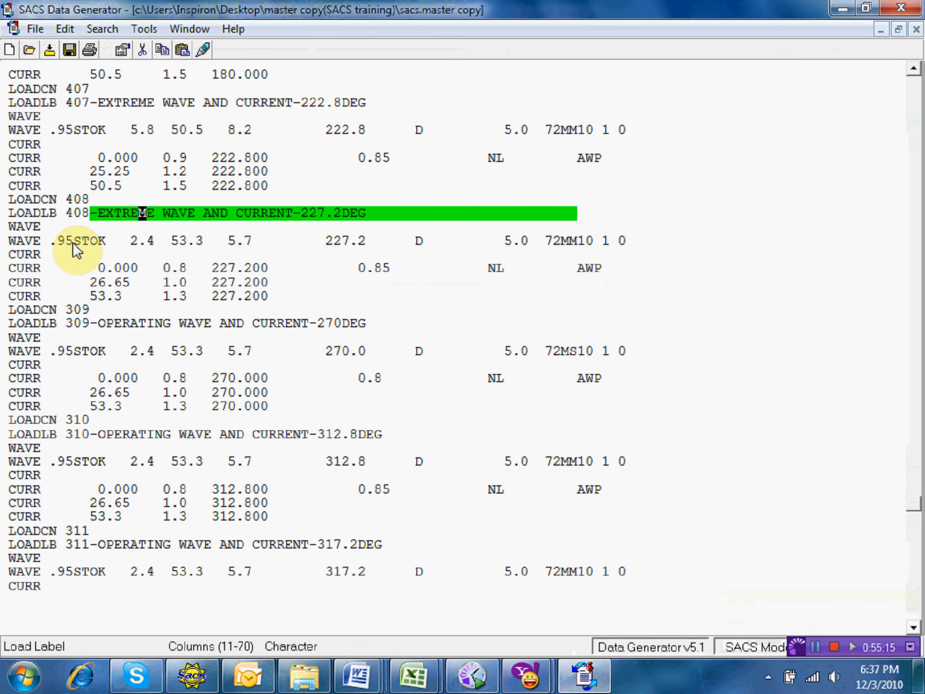
# Set load condition 408's wave height to 5.8 m, still water depth to 50.5 m and wave period to 8.2 s
pyautogui.click(136, 242)
pyautogui.write('5.8')
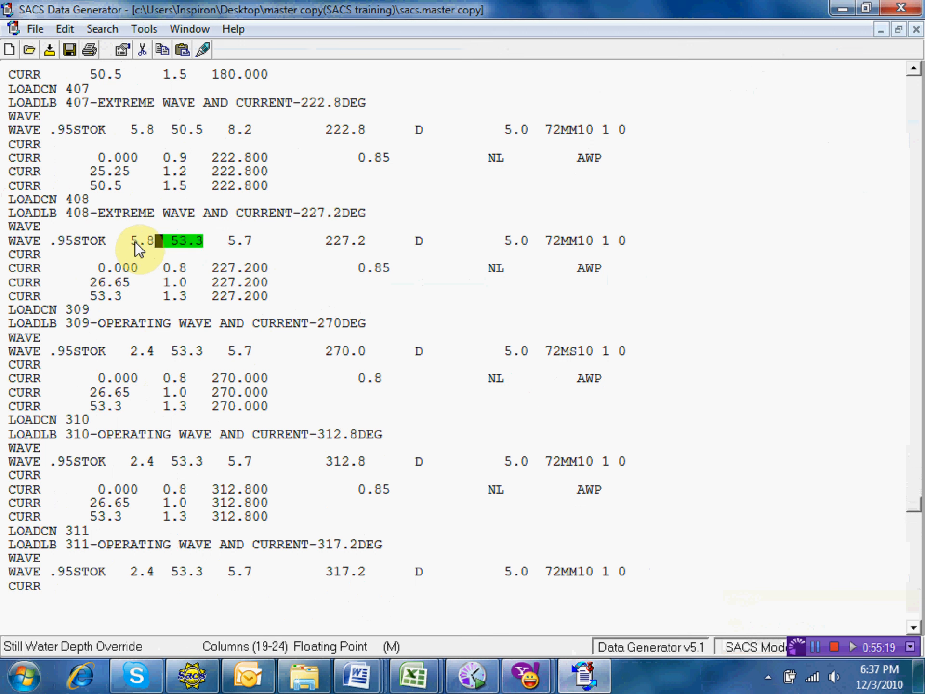
pyautogui.write('  50.5')
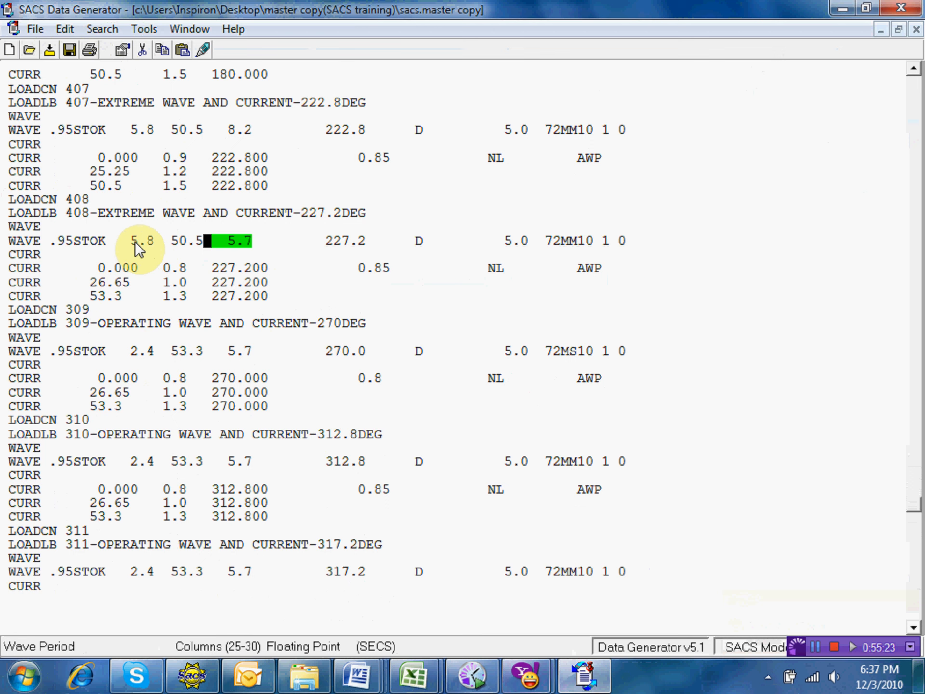
pyautogui.write('   8.2')
# Set the three current velocities of load condition 408 to 0.9, 1.2 and 1.5 m/s, from the mudline upward
pyautogui.press('Down')
pyautogui.press('Down')
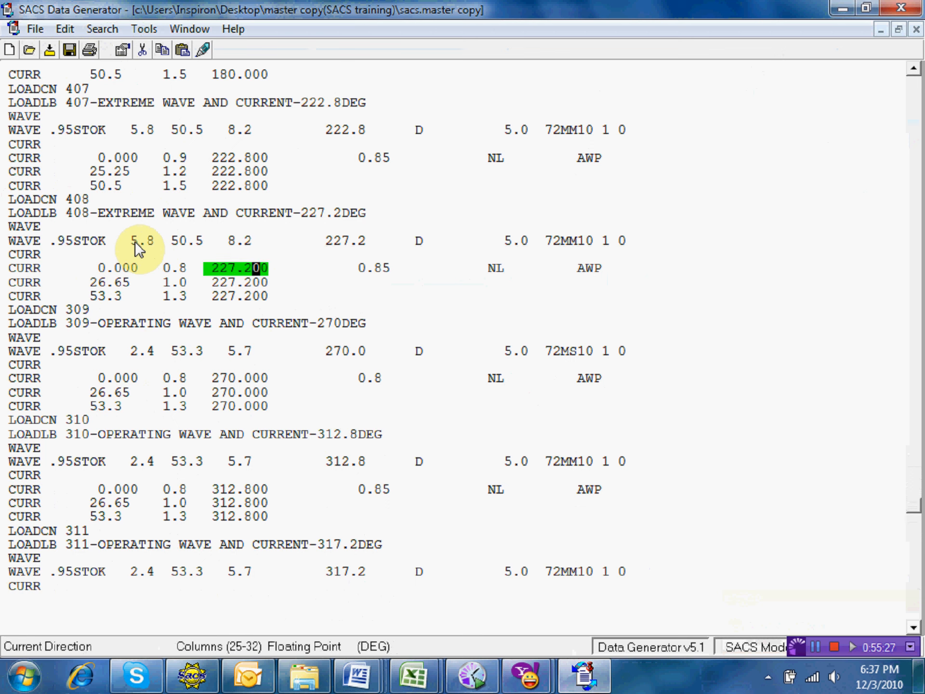
pyautogui.press('Left')
pyautogui.press('Left')
pyautogui.press('Left')
pyautogui.press('Left')
pyautogui.press('Left')
pyautogui.press('Left')
pyautogui.press('Left')
pyautogui.press('Left')
pyautogui.write('9')
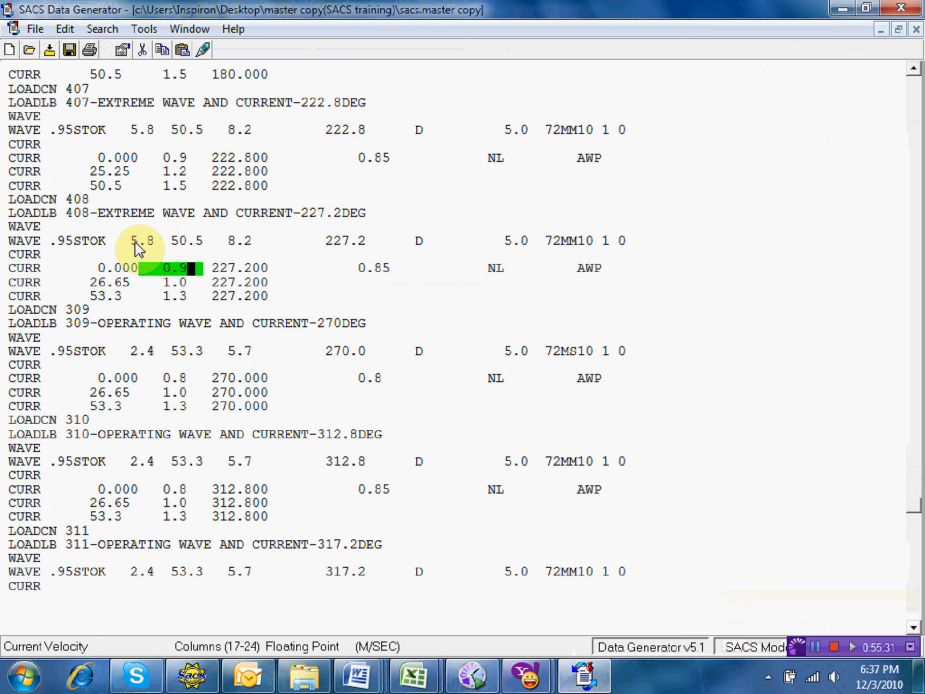
pyautogui.press('Down')
pyautogui.write('2')
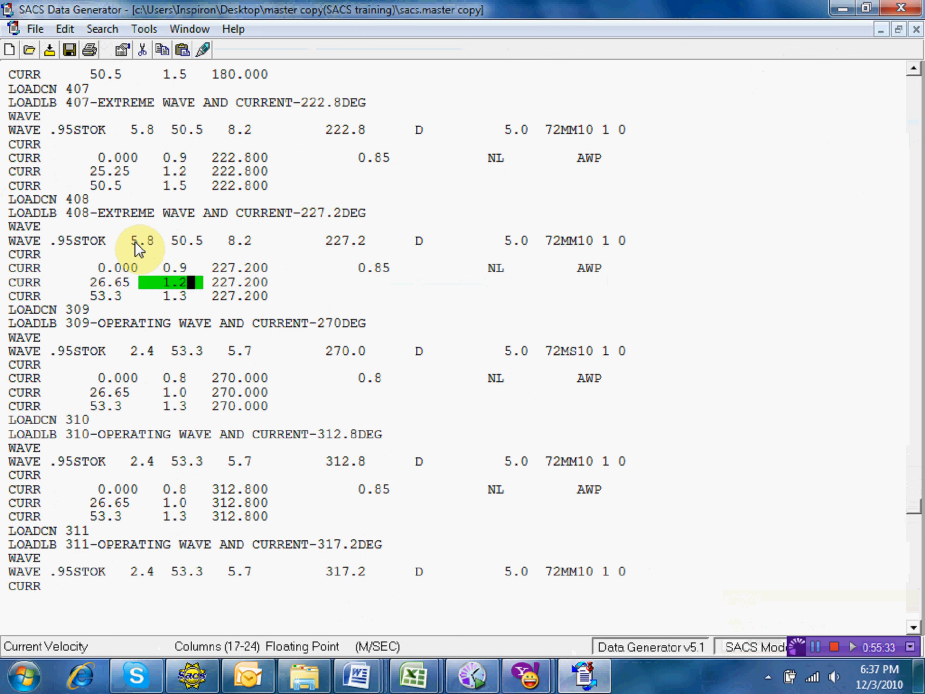
pyautogui.press('Down')
pyautogui.write('5')
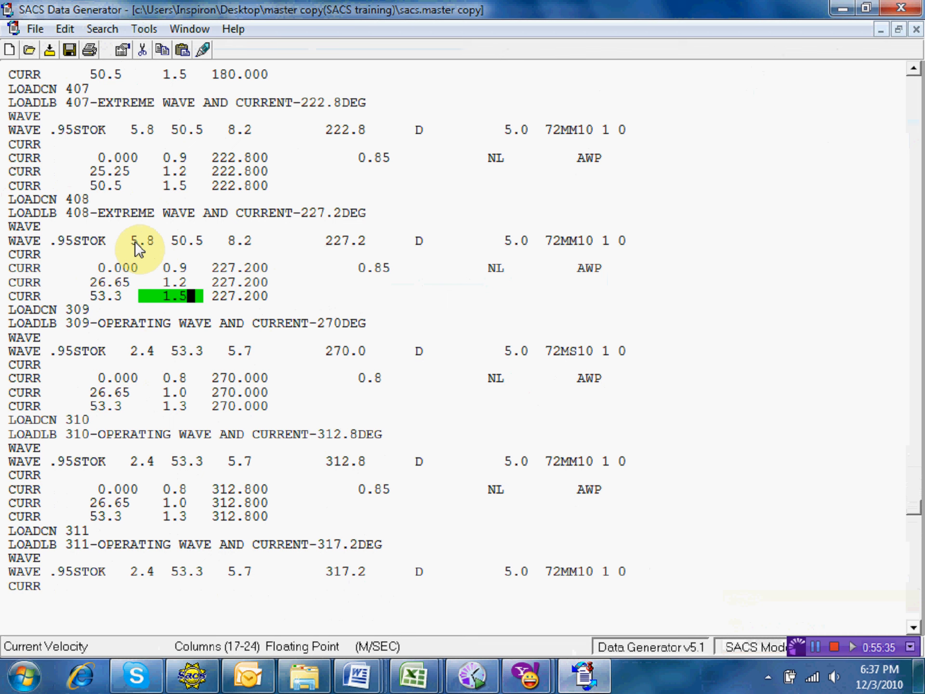
# Set load condition 408's two upper current elevations to 25.25 and 50.5 m above mudline
pyautogui.click(100, 282)
pyautogui.write('5.25')
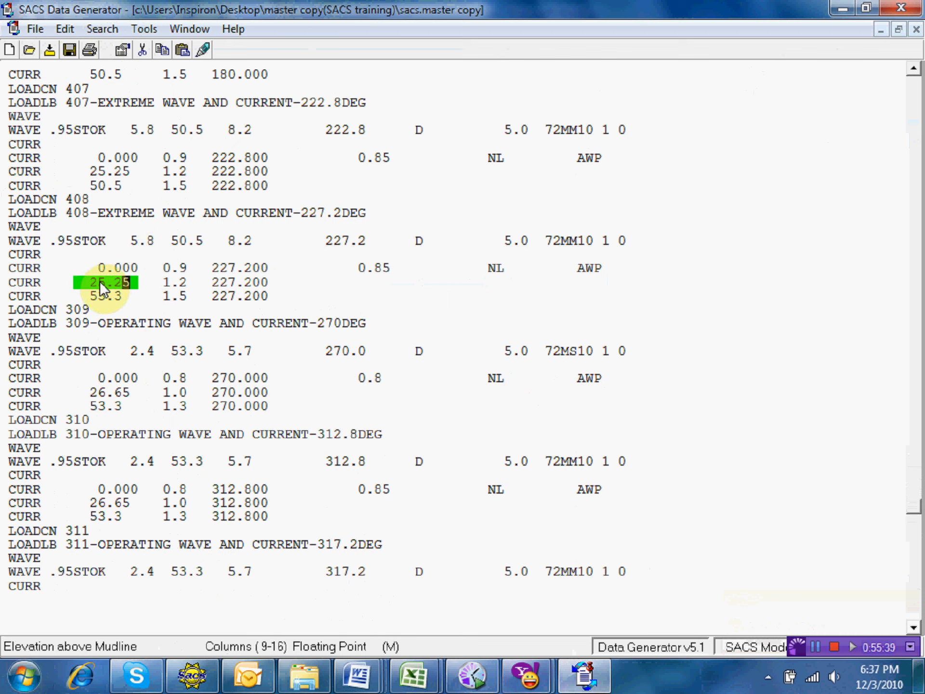
pyautogui.click(103, 296)
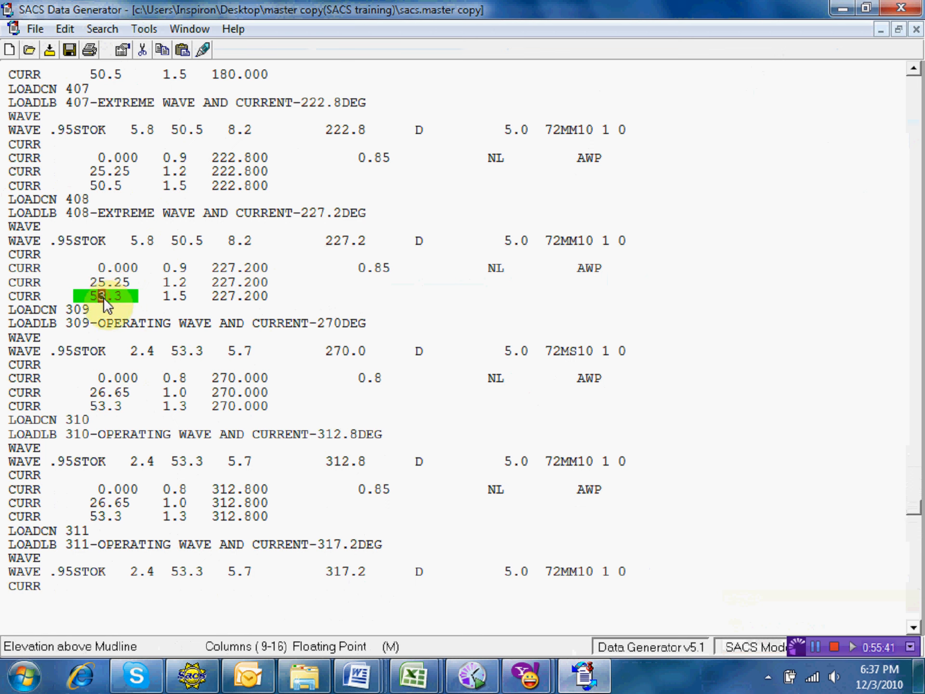
pyautogui.write('0.5')
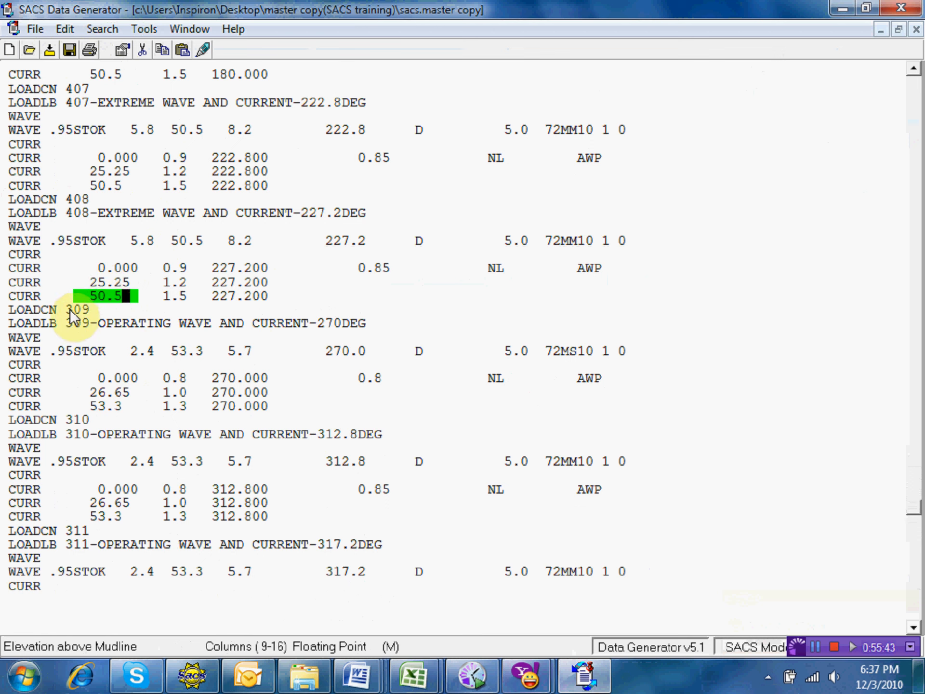
# Renumber the pasted 270-degree load condition 309 as 409 in its LOADCN and LOADLB lines
pyautogui.click(68, 307)
pyautogui.write('4')
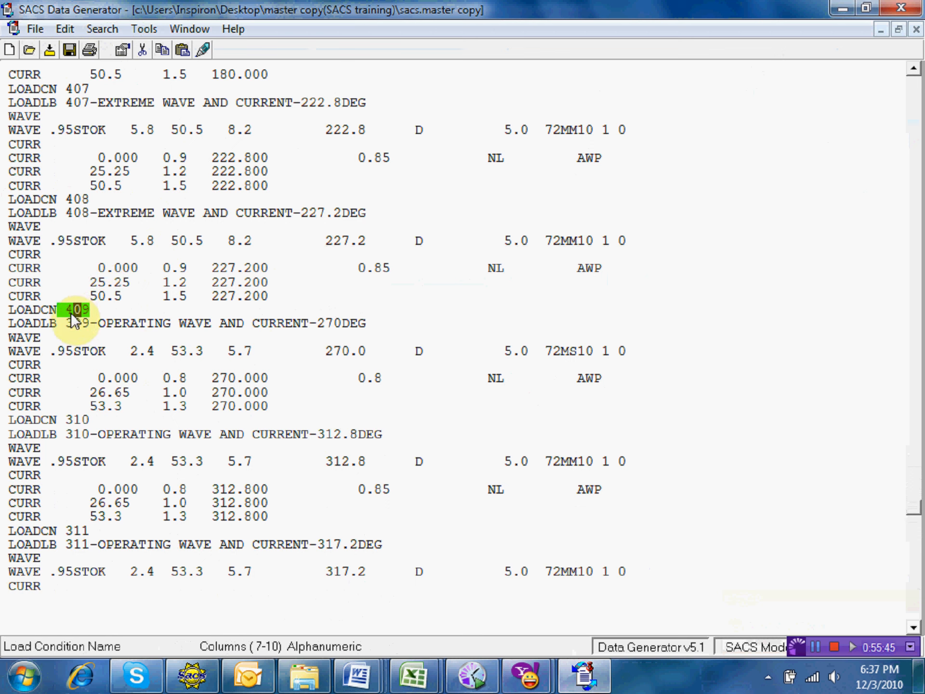
pyautogui.click(71, 322)
pyautogui.write('4')
# Replace OPERATING with EXTREME in the label of load condition 409
pyautogui.doubleClick(143, 324)
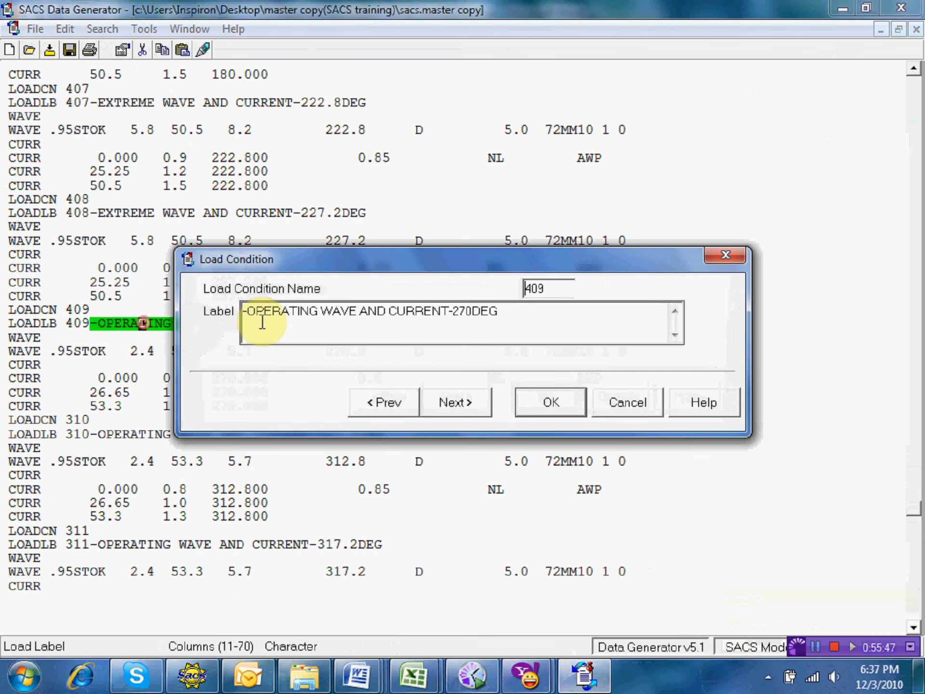
pyautogui.moveTo(318, 312); pyautogui.dragTo(251, 308)
pyautogui.write('EX')
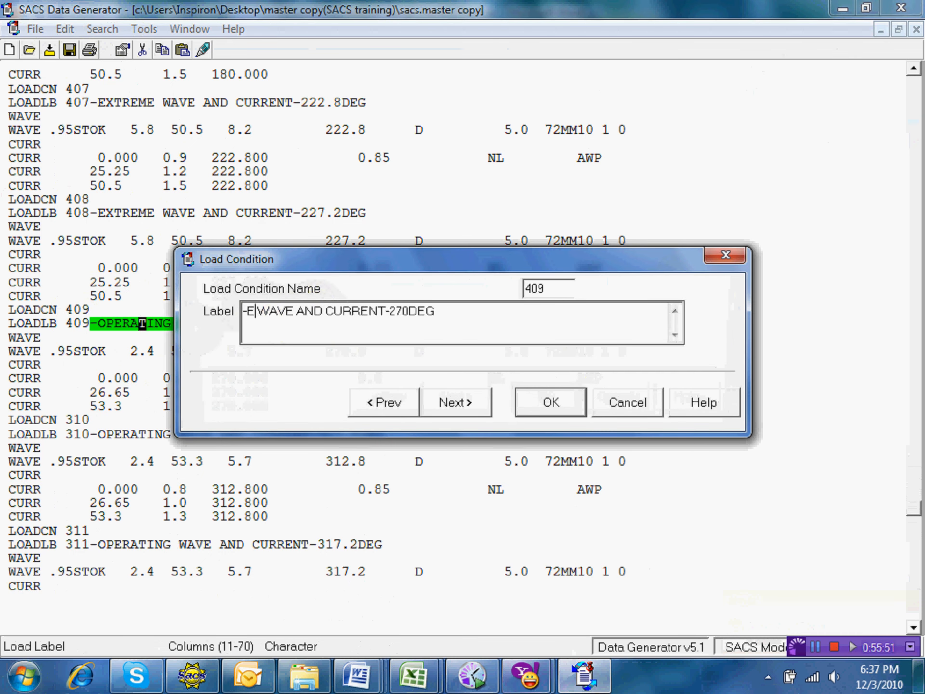
pyautogui.write('TREME')
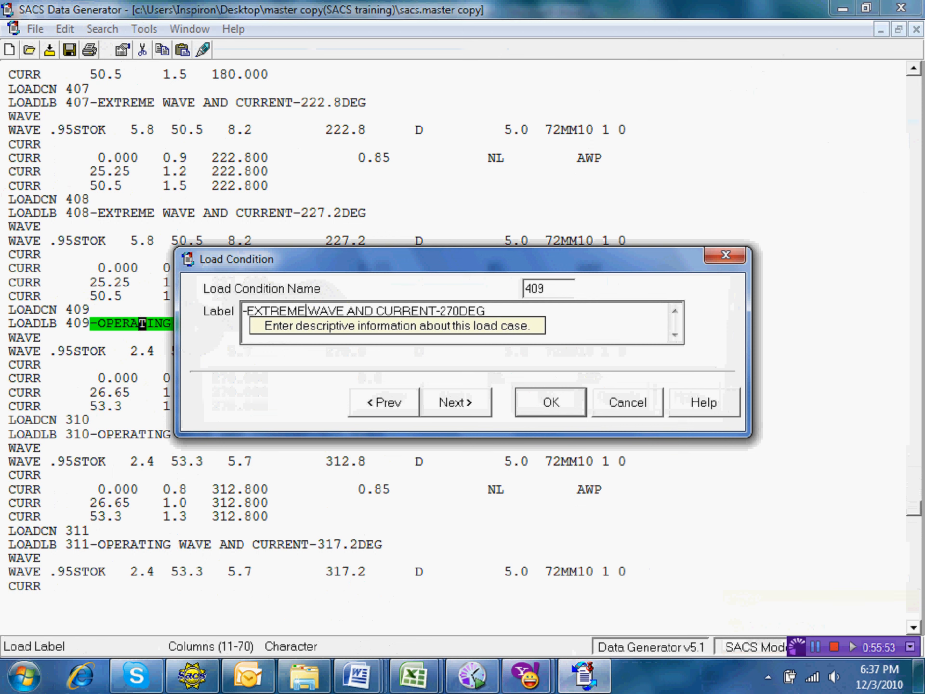
pyautogui.click(530, 402)
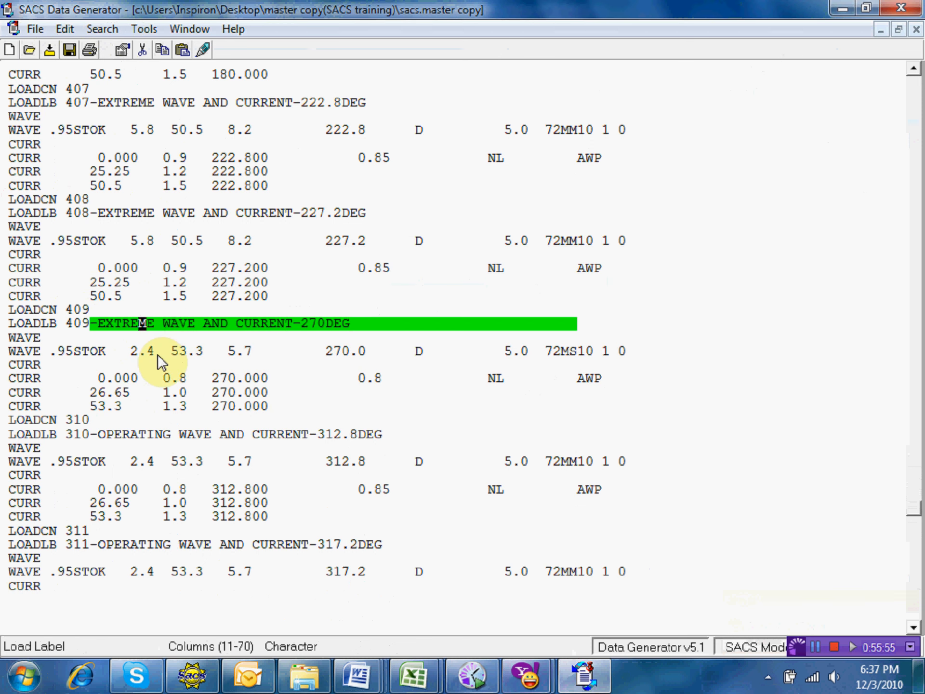
# Set load condition 409's wave height to 5.8 m, still water depth to 50.5 m and wave period to 8.2 s
pyautogui.click(136, 350)
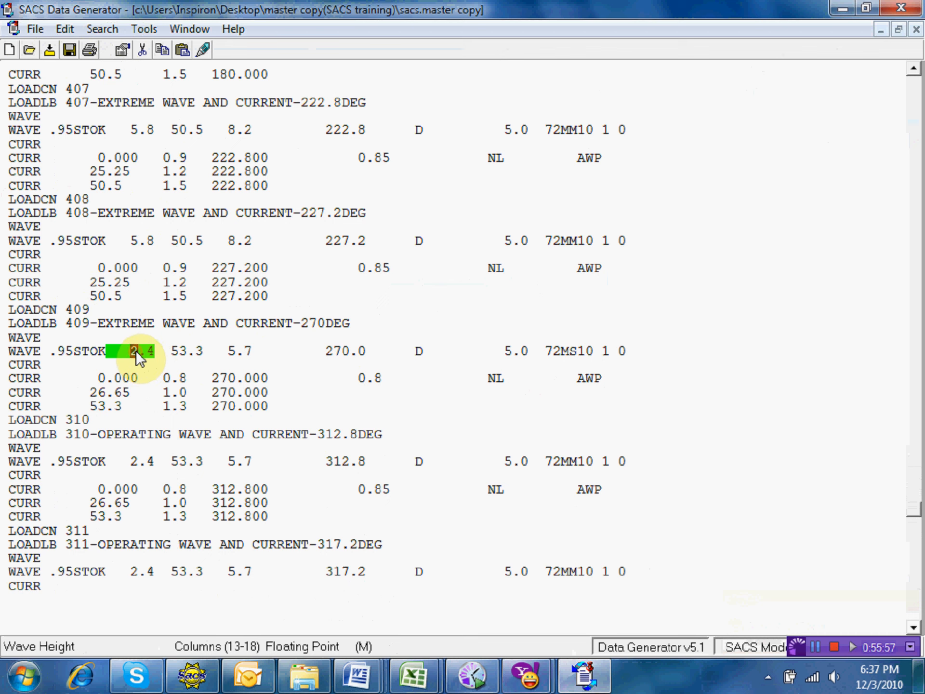
pyautogui.write('5.8')
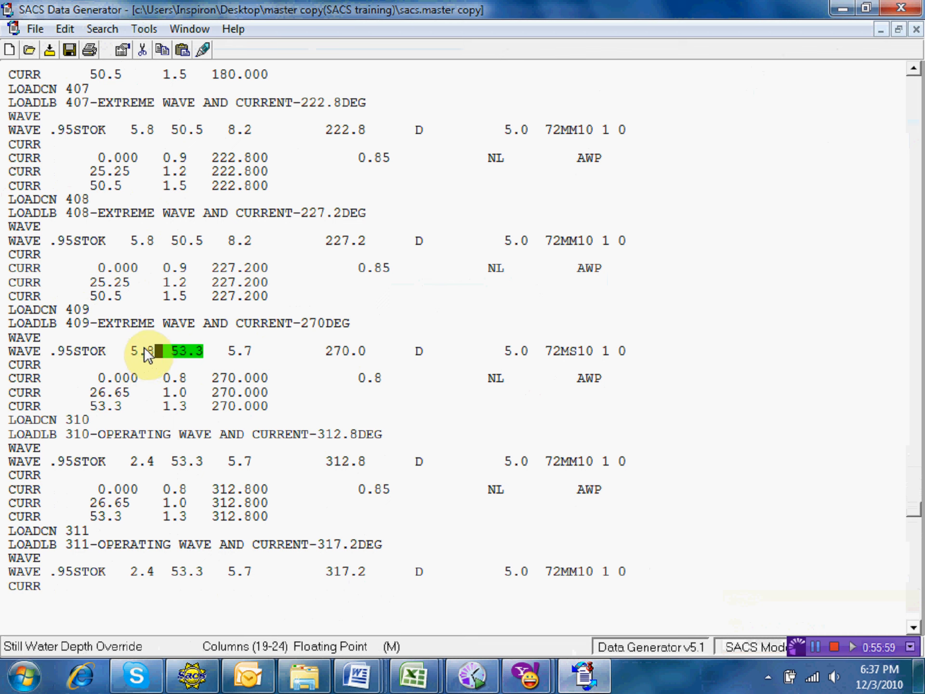
pyautogui.write('  50.5')
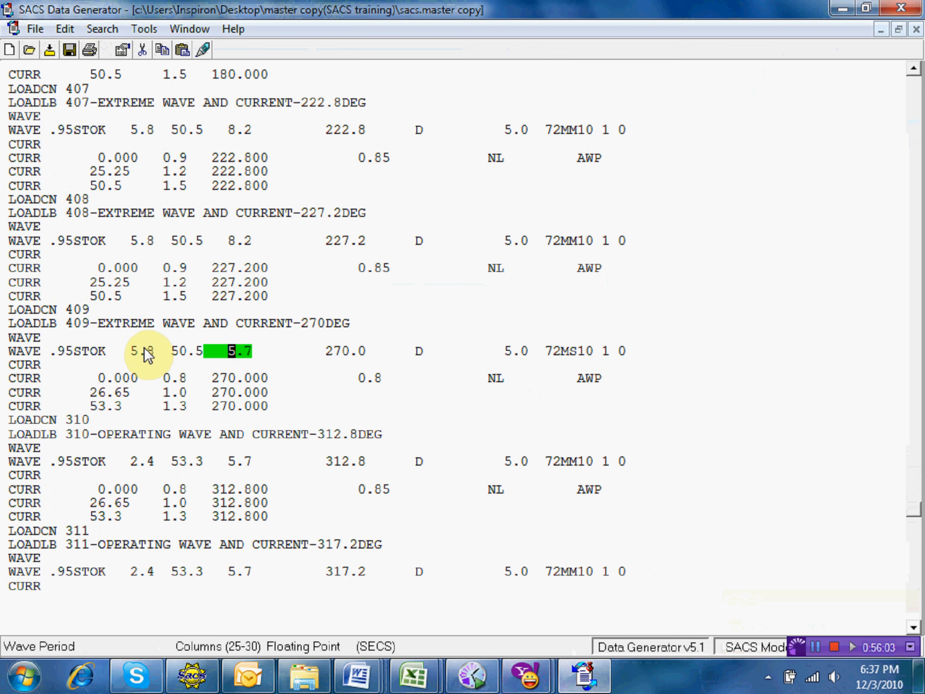
pyautogui.write('   8.2')
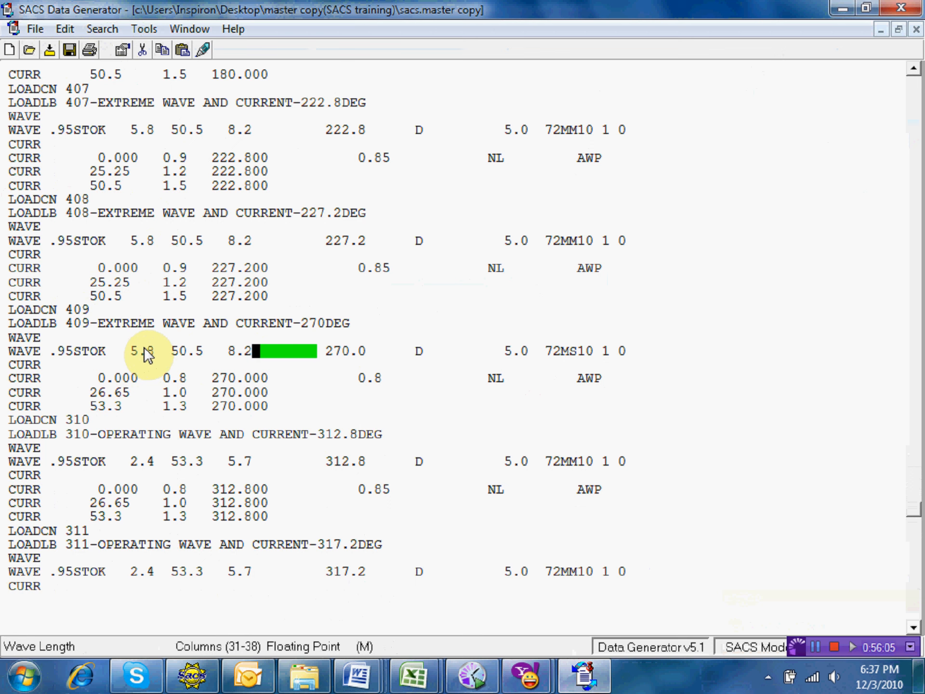
# Set load condition 409's two upper current elevations to 25.25 and 50.5 m above mudline
pyautogui.click(102, 390)
pyautogui.write('5.25')
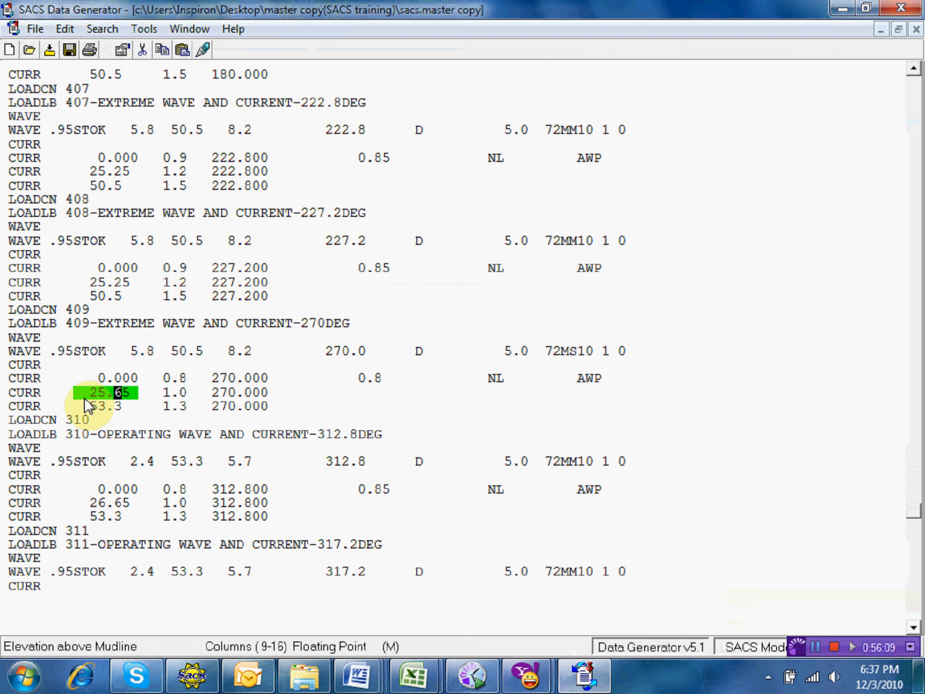
pyautogui.click(101, 405)
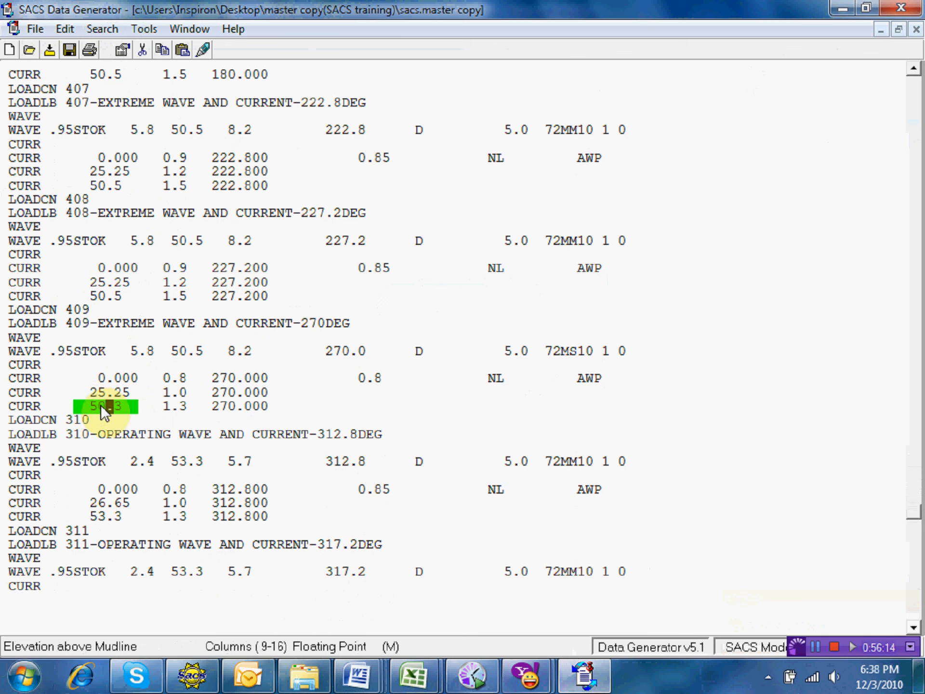
pyautogui.write('50.5')
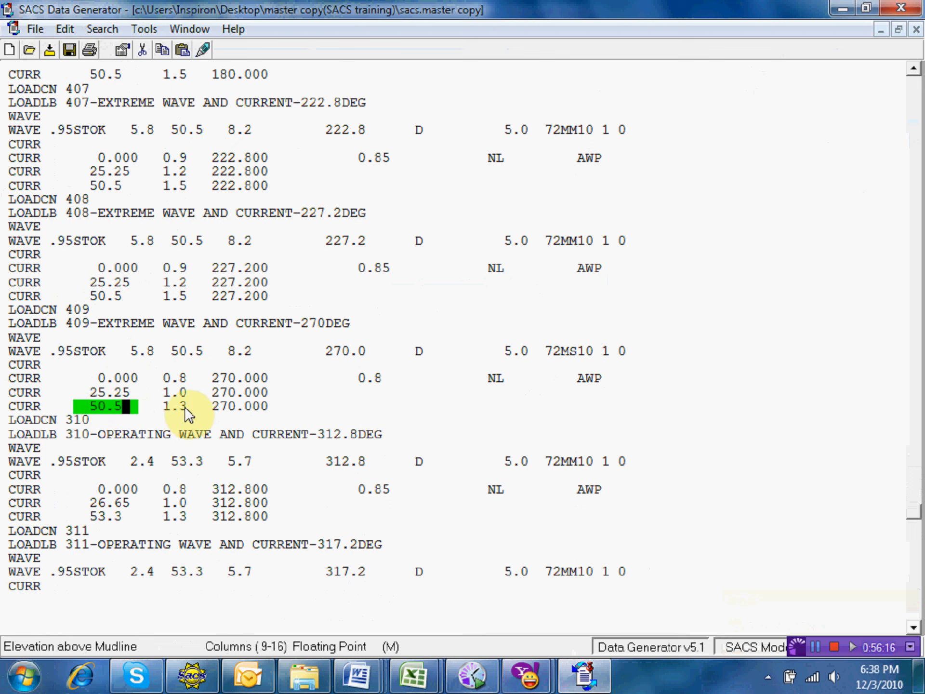
# Set load condition 409's three current velocities to 0.9, 1.2 and 1.5 m/s, from the mudline upward
pyautogui.click(186, 377)
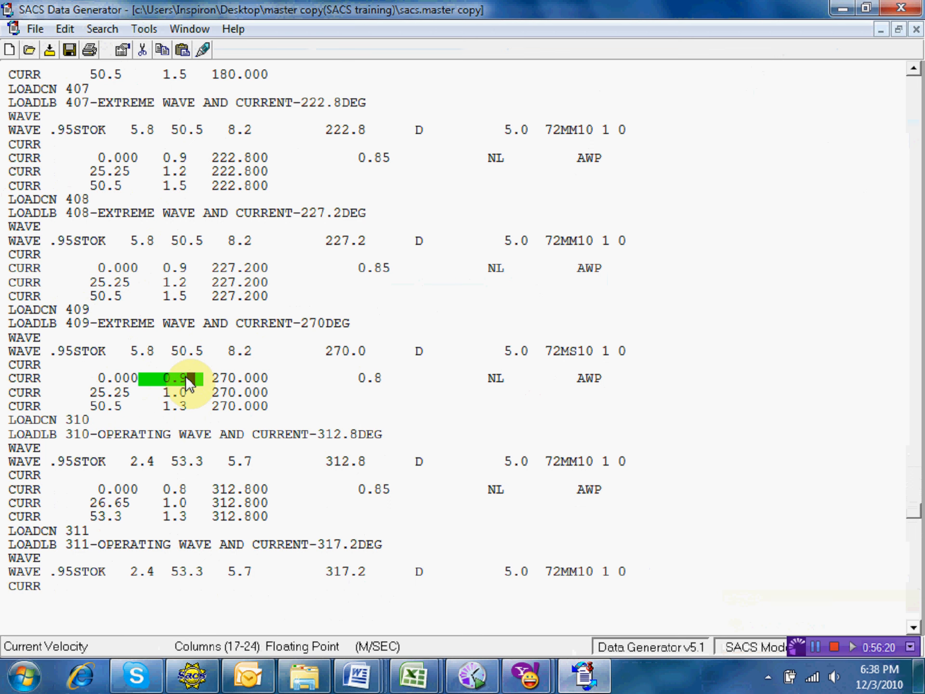
pyautogui.write('9')
pyautogui.press('Down')
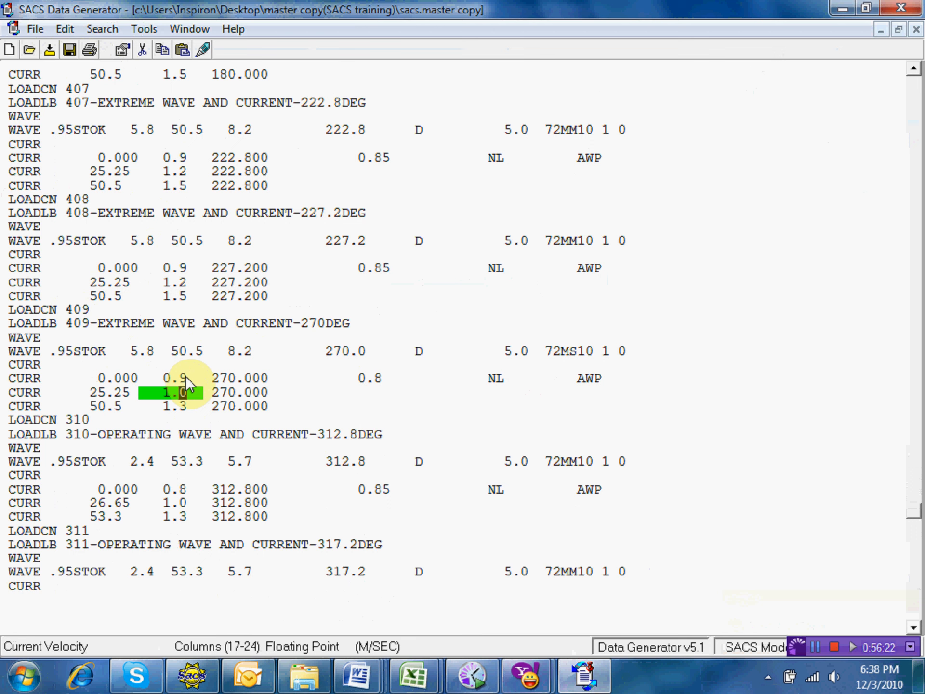
pyautogui.write('2')
pyautogui.press('Down')
pyautogui.write('5')
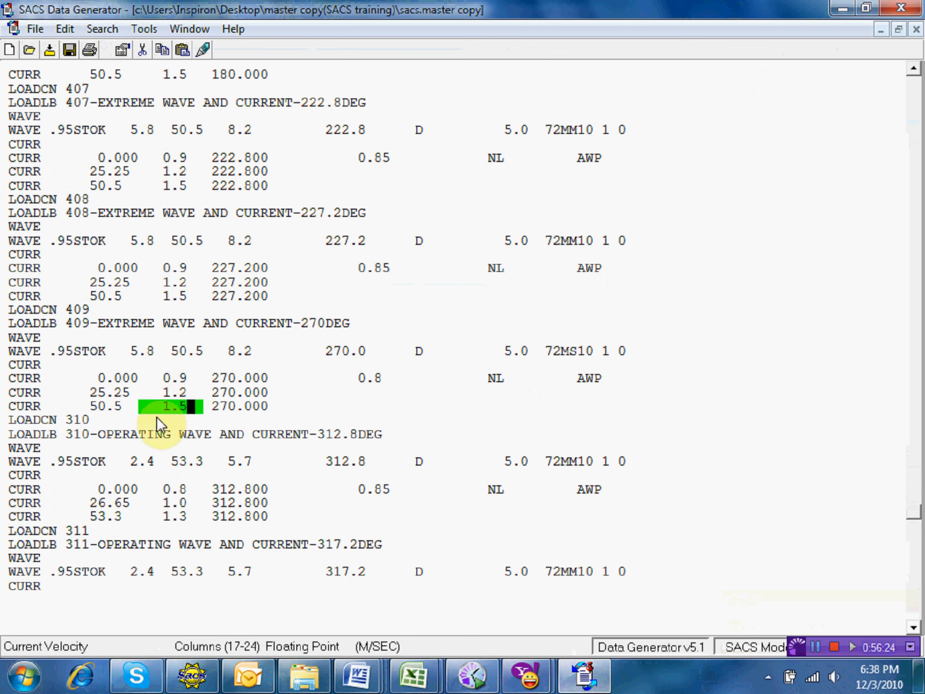
# Renumber the pasted 312.8-degree load condition 310 as 410 in its LOADCN and LOADLB lines
pyautogui.click(70, 418)
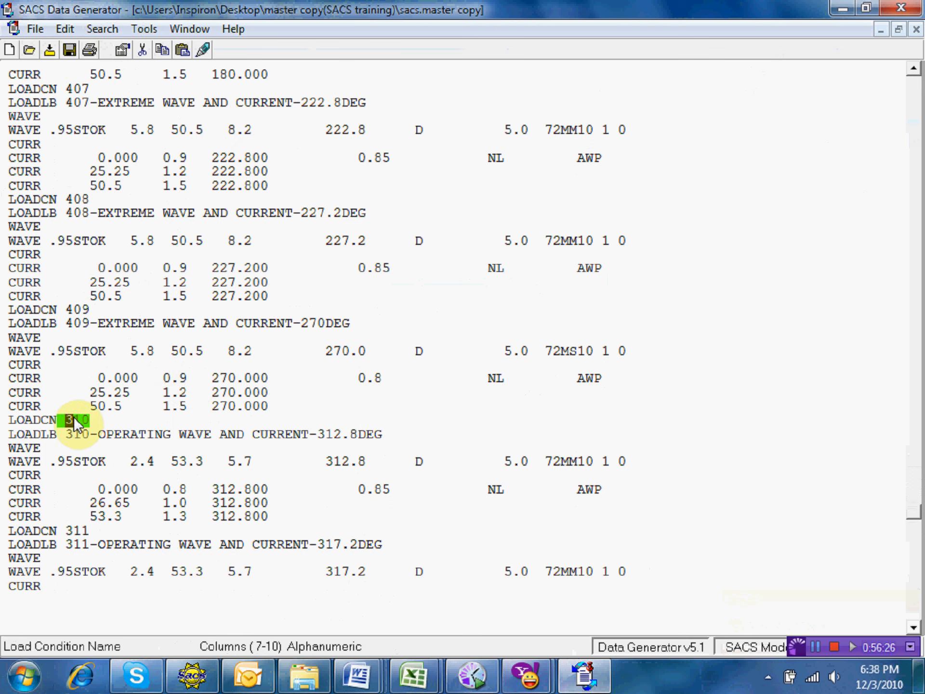
pyautogui.write('4')
pyautogui.press('Down')
pyautogui.write('4')
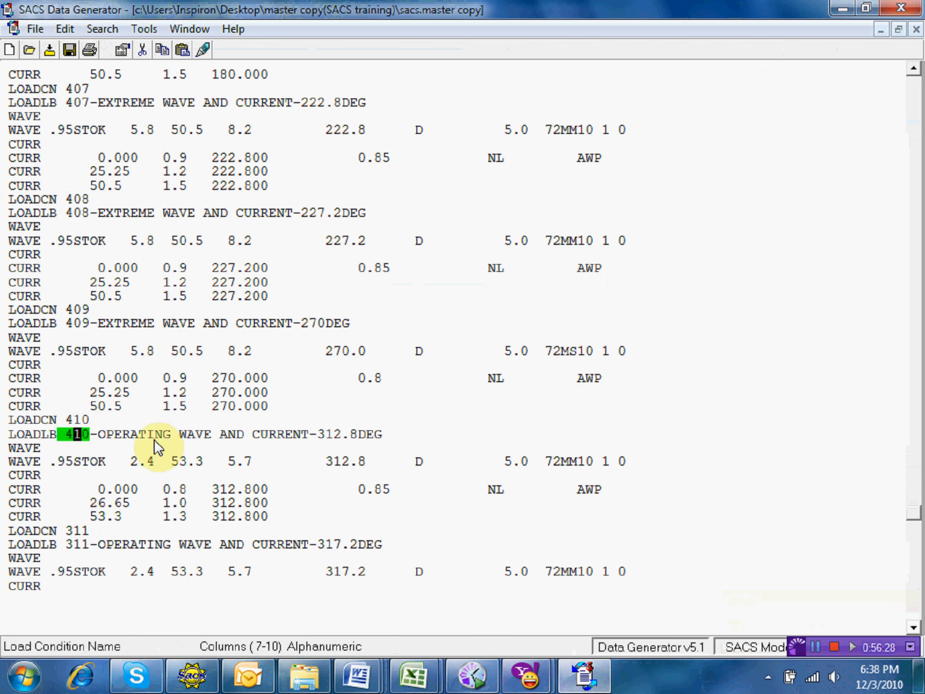
# Replace OPERATING with EXTREME in the label of load condition 410 and save the file
pyautogui.doubleClick(131, 434)
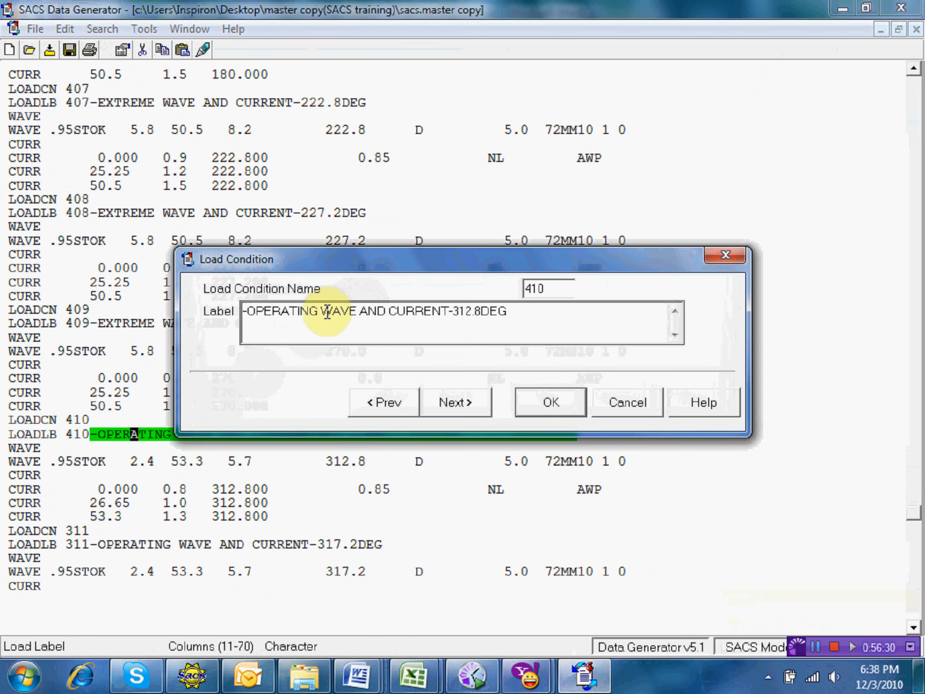
pyautogui.moveTo(320, 314); pyautogui.dragTo(246, 313)
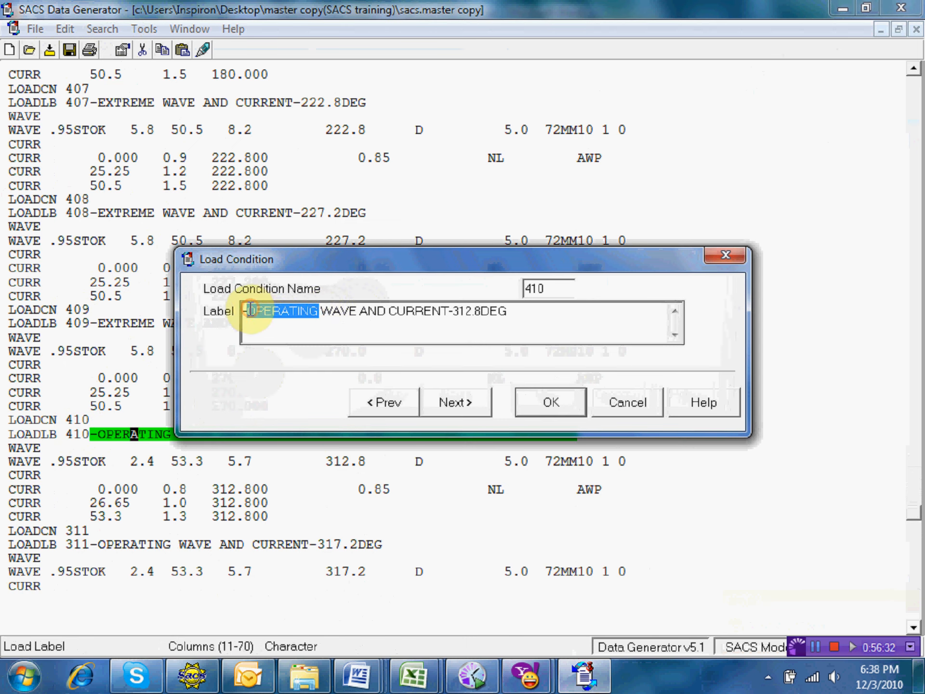
pyautogui.write('EXTREME')
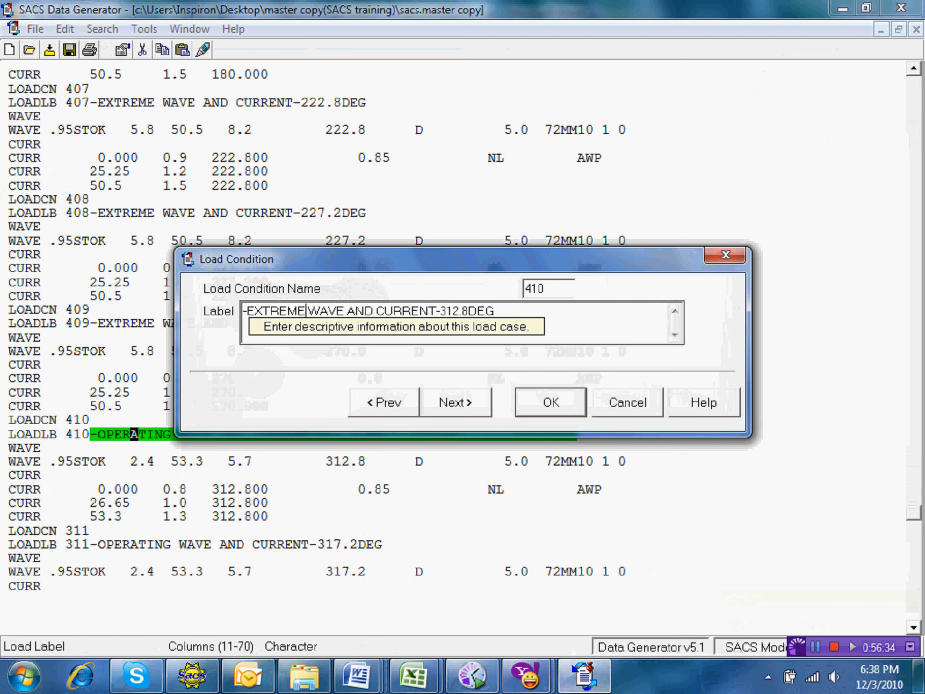
pyautogui.click(551, 405)
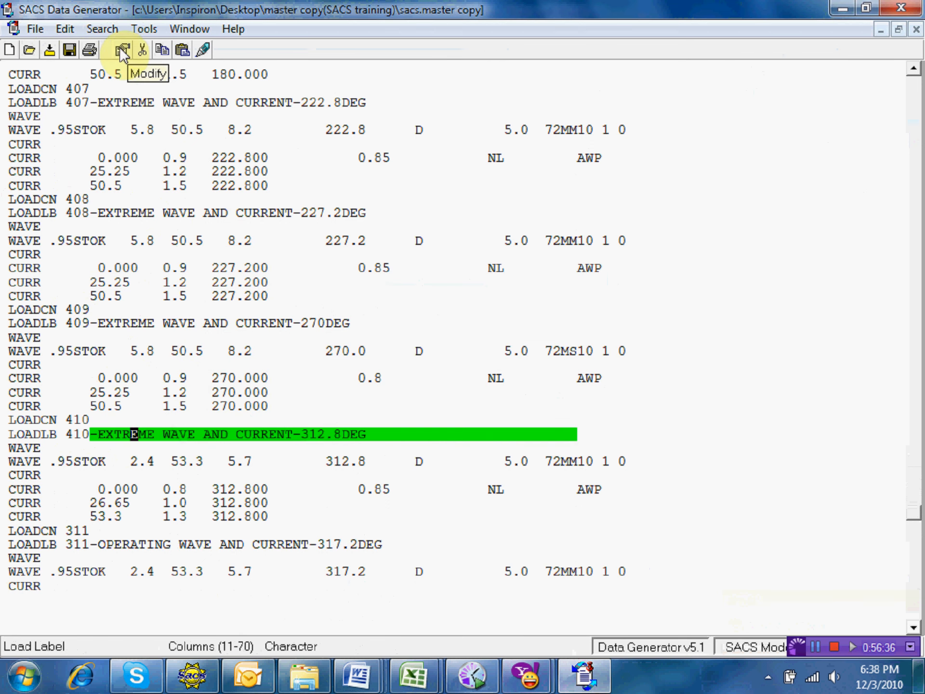
pyautogui.click(67, 45)
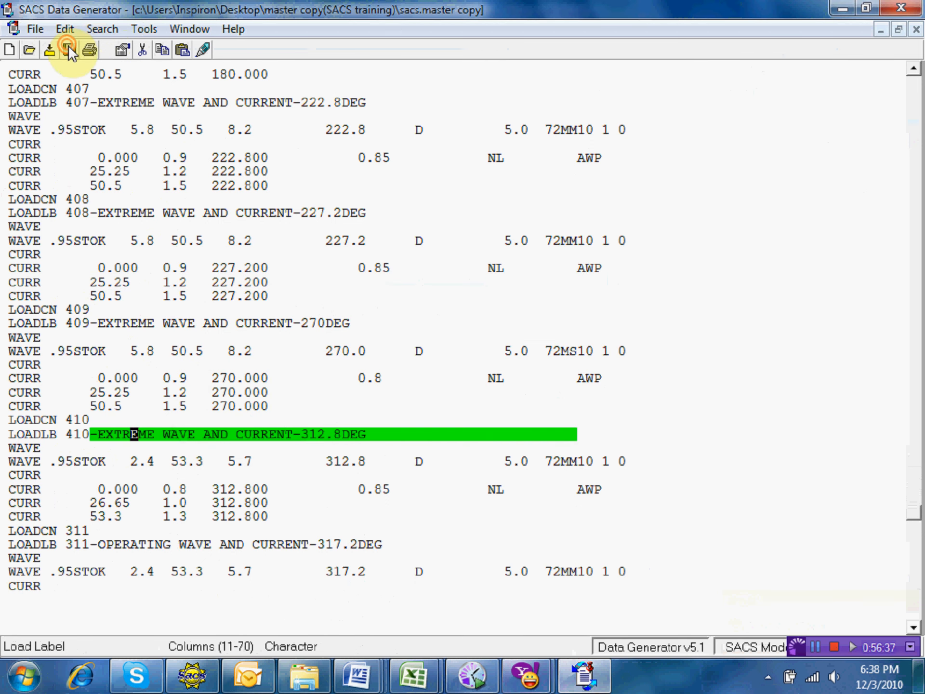
# Set load condition 410's wave height to 5.8 m, still water depth to 50.5 m and wave period to 8.2 s
pyautogui.click(137, 461)
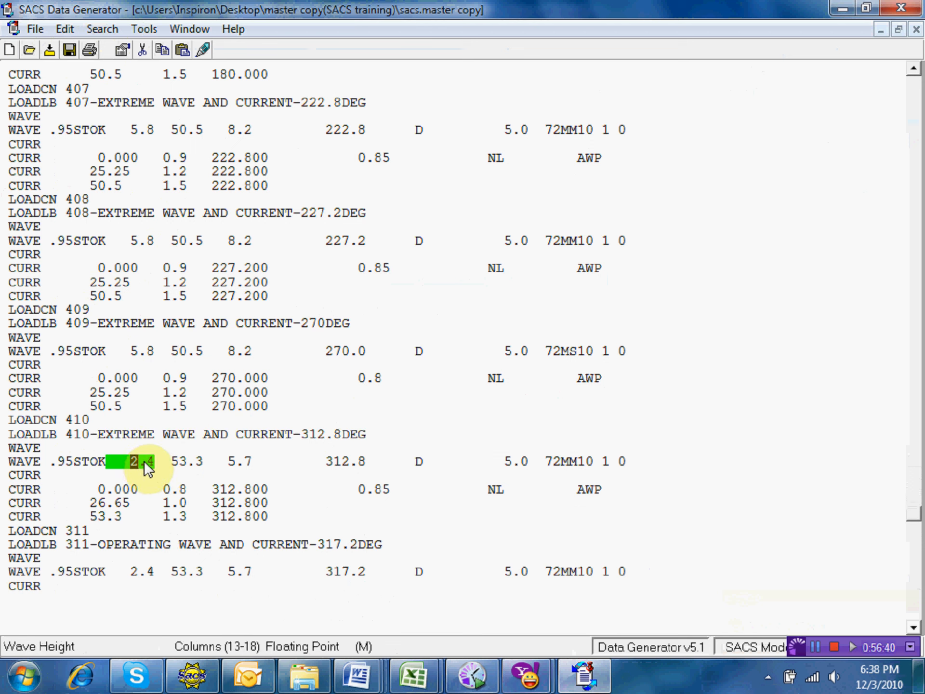
pyautogui.write('5.8')
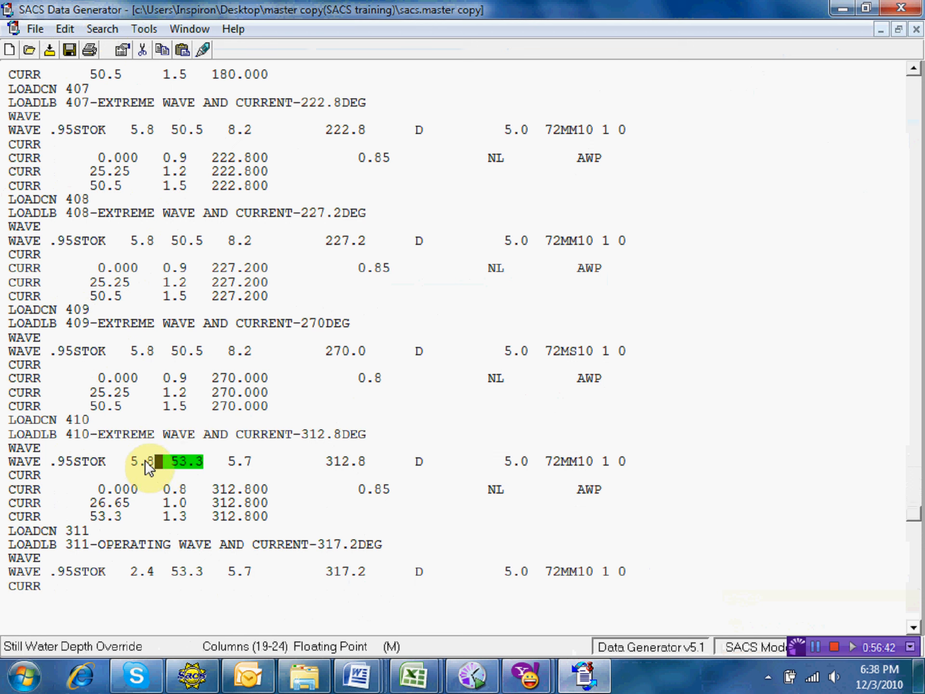
pyautogui.click(181, 455)
pyautogui.write('0.5')
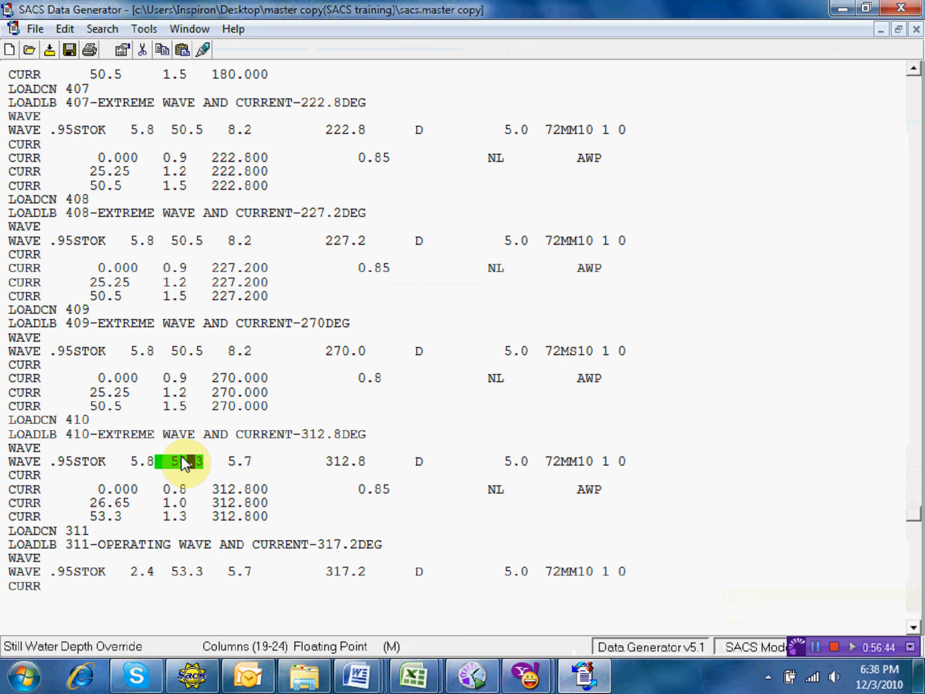
pyautogui.press('Right')
pyautogui.press('Right')
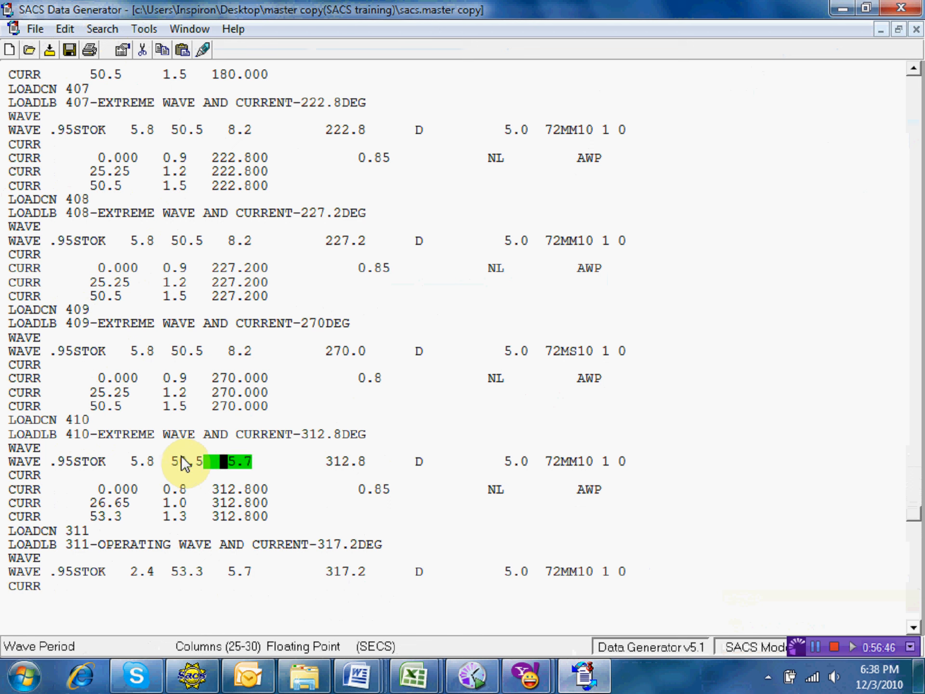
pyautogui.press('Right')
pyautogui.write('8.2')
# Set load condition 410's two upper current elevations to 25.25 and 50.5 m above mudline
pyautogui.click(104, 502)
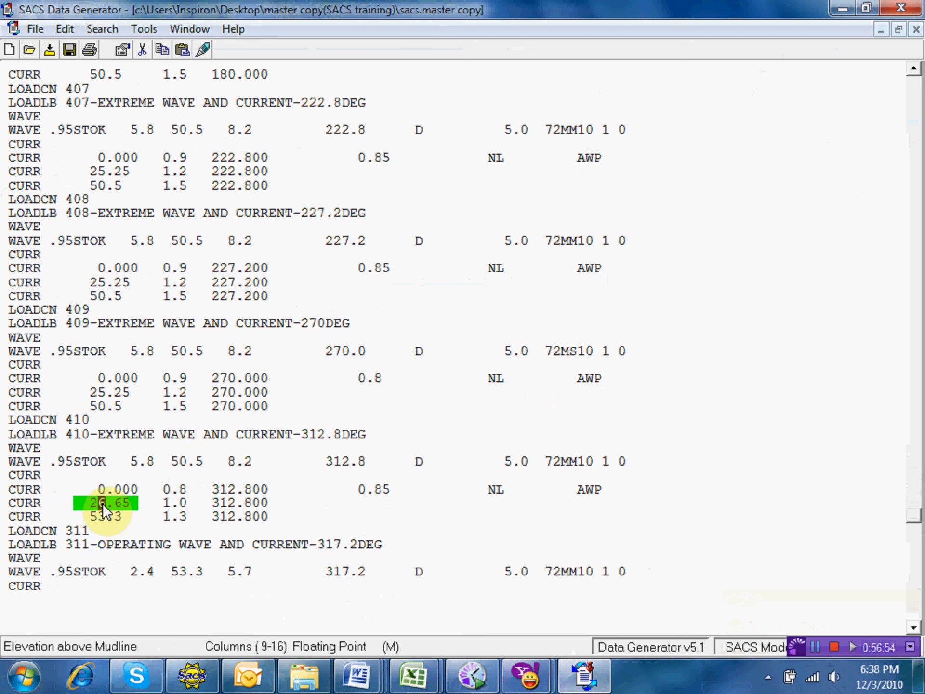
pyautogui.press('Right')
pyautogui.write('2')
pyautogui.click(107, 513)
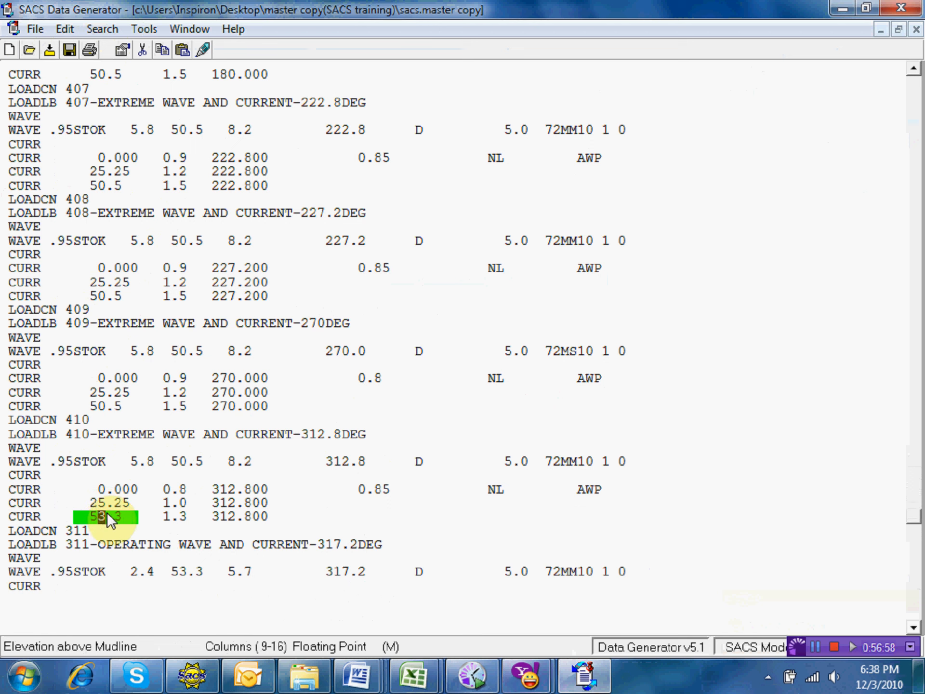
pyautogui.write('0')
pyautogui.press('Right')
pyautogui.write('5')
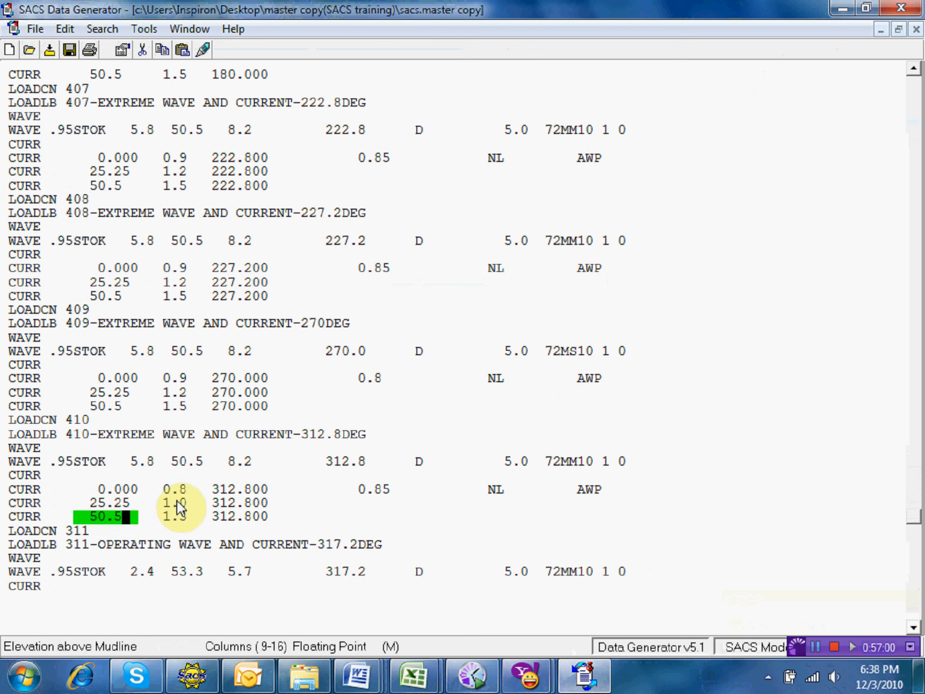
# Set load condition 410's three current velocities to 0.9, 1.2 and 1.5 m/s, from the mudline upward
pyautogui.click(185, 489)
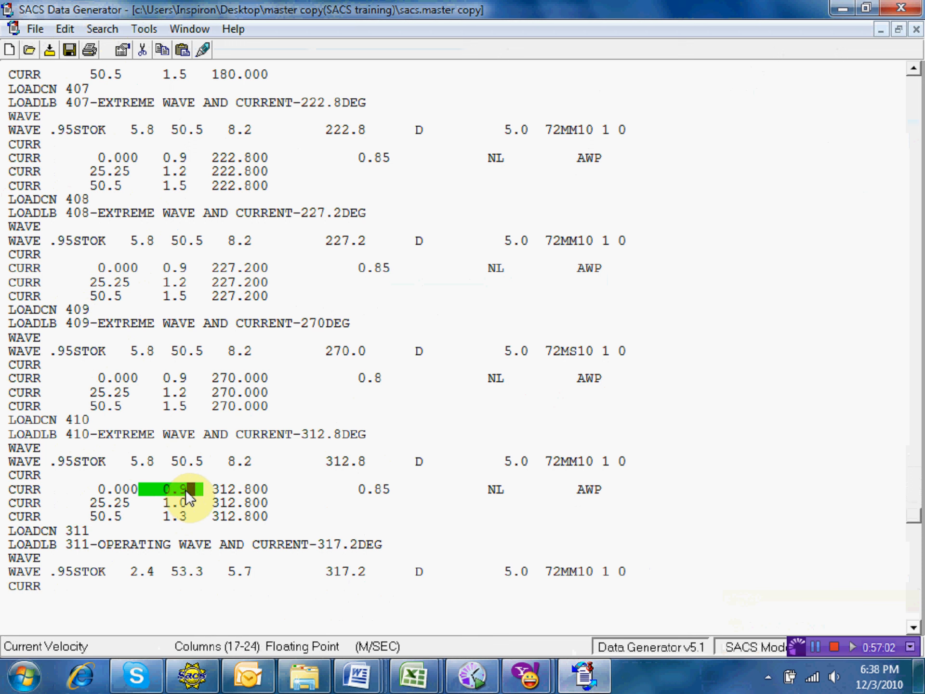
pyautogui.write('9')
pyautogui.press('Down')
pyautogui.write('2')
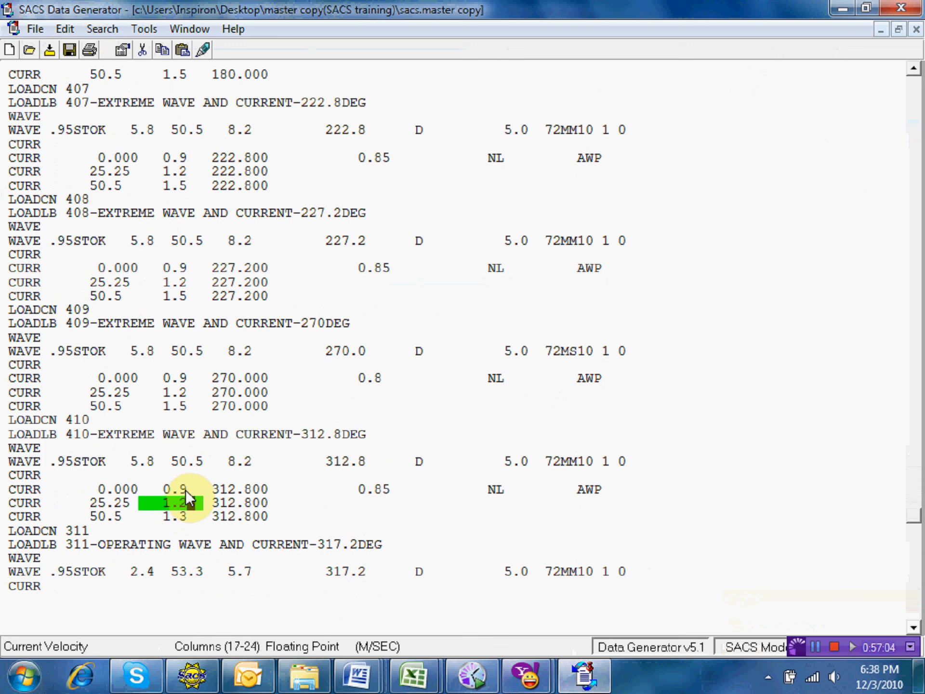
pyautogui.press('Down')
pyautogui.write('5')
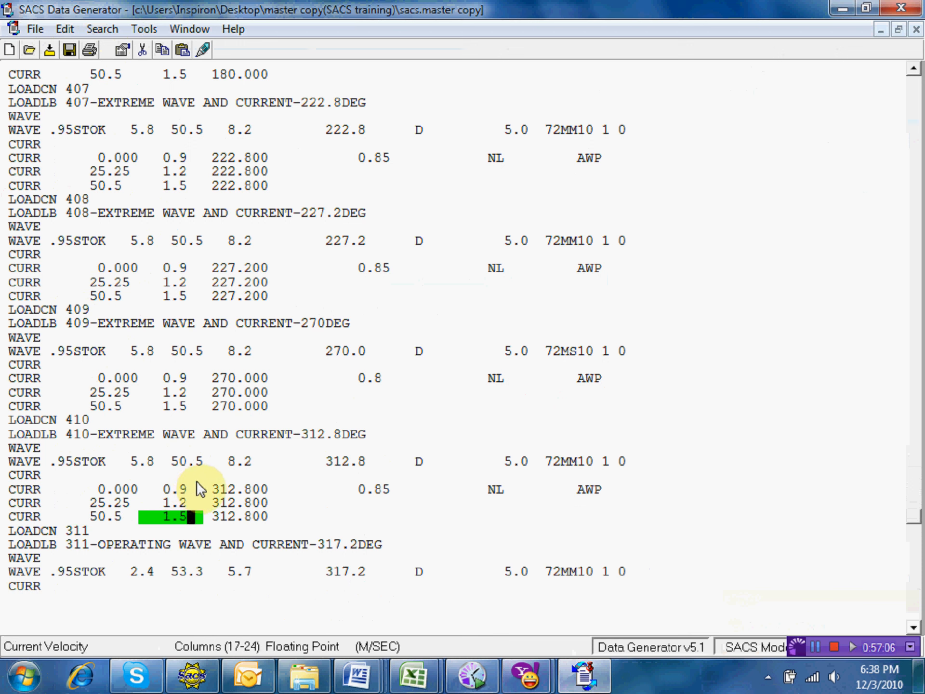
# Save the file and renumber the pasted 317.2-degree load condition 311 as 411 in its LOADCN and LOADLB lines
pyautogui.press('Down')
pyautogui.press('Down')
pyautogui.press('Down')
pyautogui.press('Down')
pyautogui.press('Down')
pyautogui.press('Down')
pyautogui.press('Down')
pyautogui.press('Down')
pyautogui.press('Down')
pyautogui.press('Down')
pyautogui.press('Down')
pyautogui.press('Down')
pyautogui.press('Down')
pyautogui.press('Down')
pyautogui.press('Down')
pyautogui.press('Down')
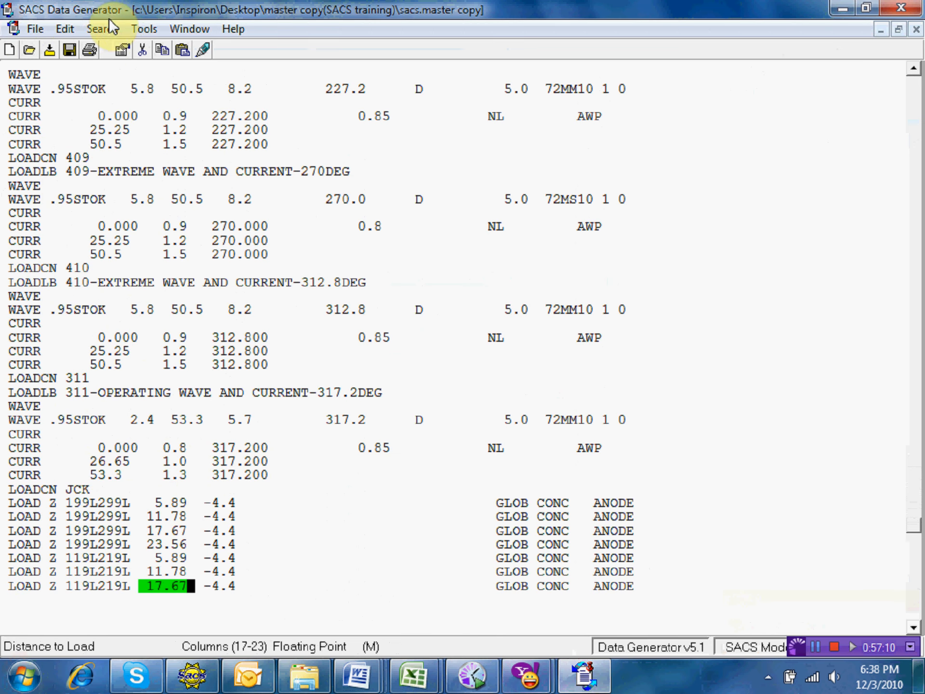
pyautogui.click(72, 49)
pyautogui.click(68, 380)
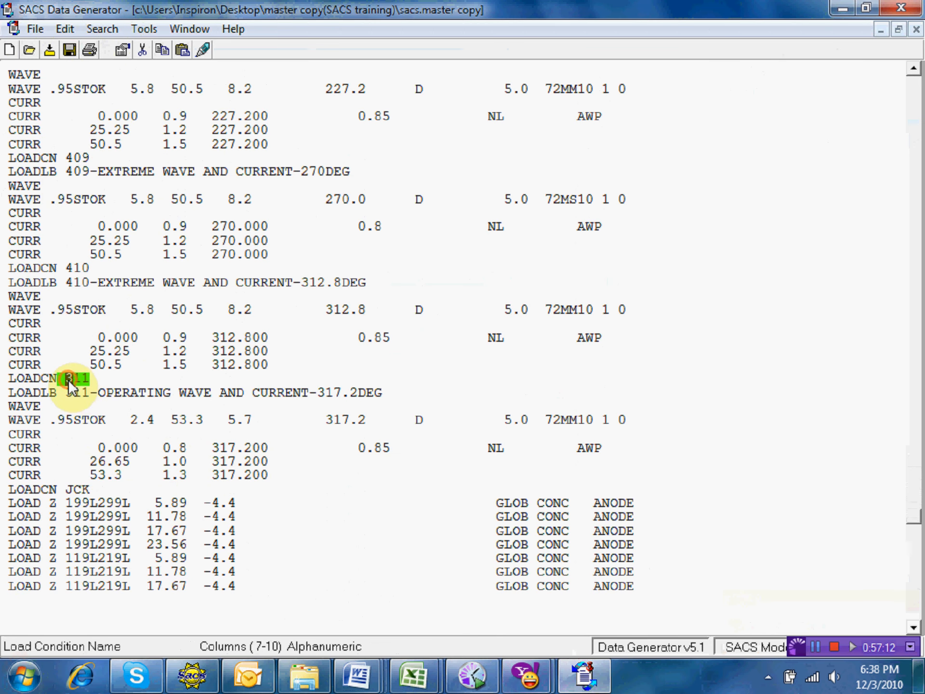
pyautogui.write('4')
pyautogui.press('Down')
pyautogui.press('Left')
pyautogui.write('4')
# Replace OPERATING with EXTREME in the label of load condition 411
pyautogui.doubleClick(121, 394)
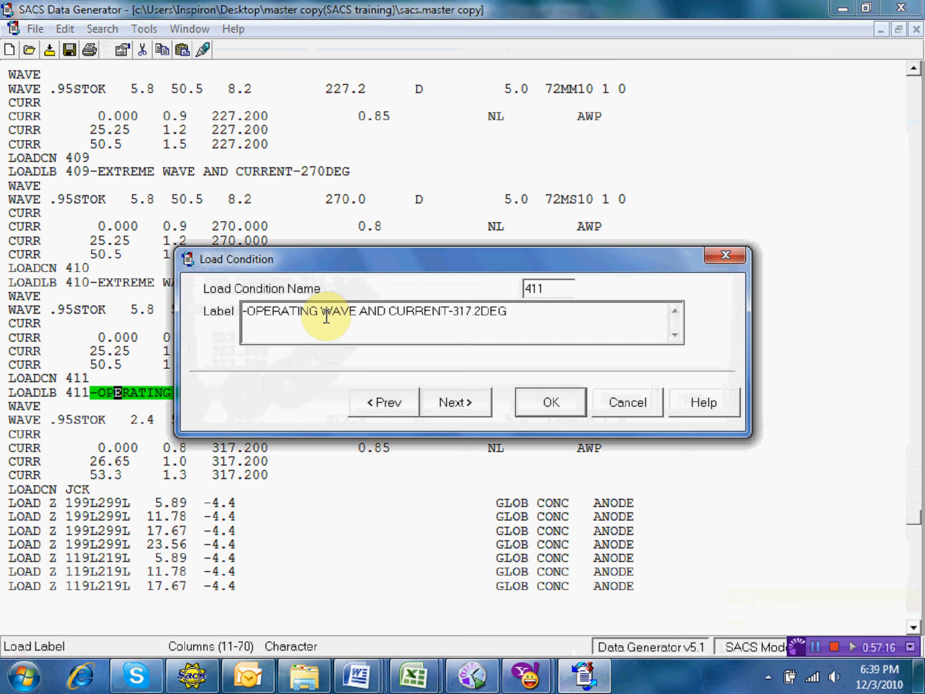
pyautogui.click(311, 312)
pyautogui.moveTo(309, 312); pyautogui.dragTo(247, 312)
pyautogui.press('BackSpace')
pyautogui.write('EXTREME')
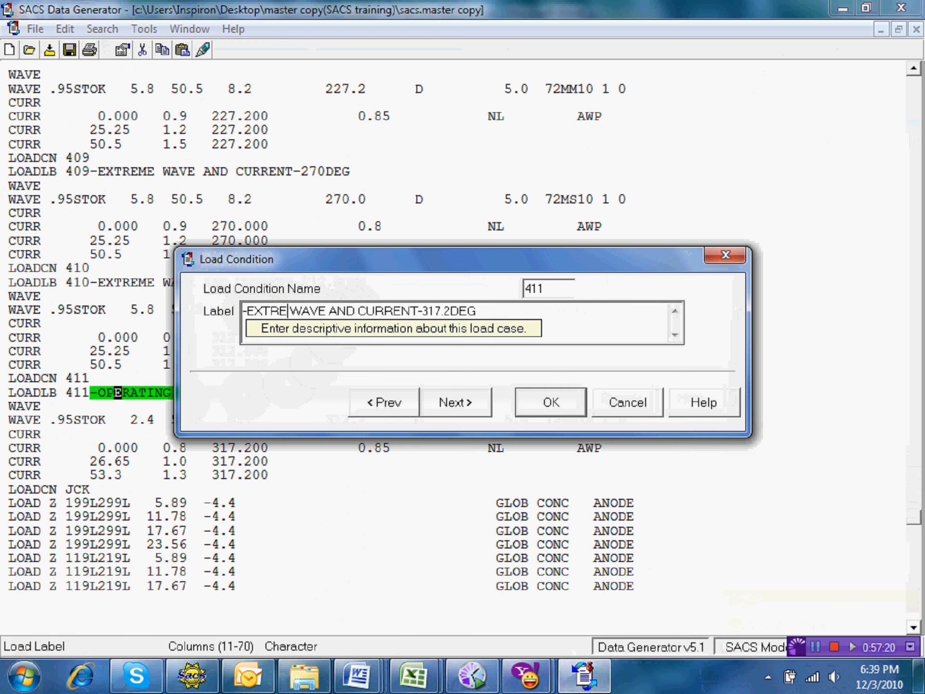
pyautogui.click(539, 401)
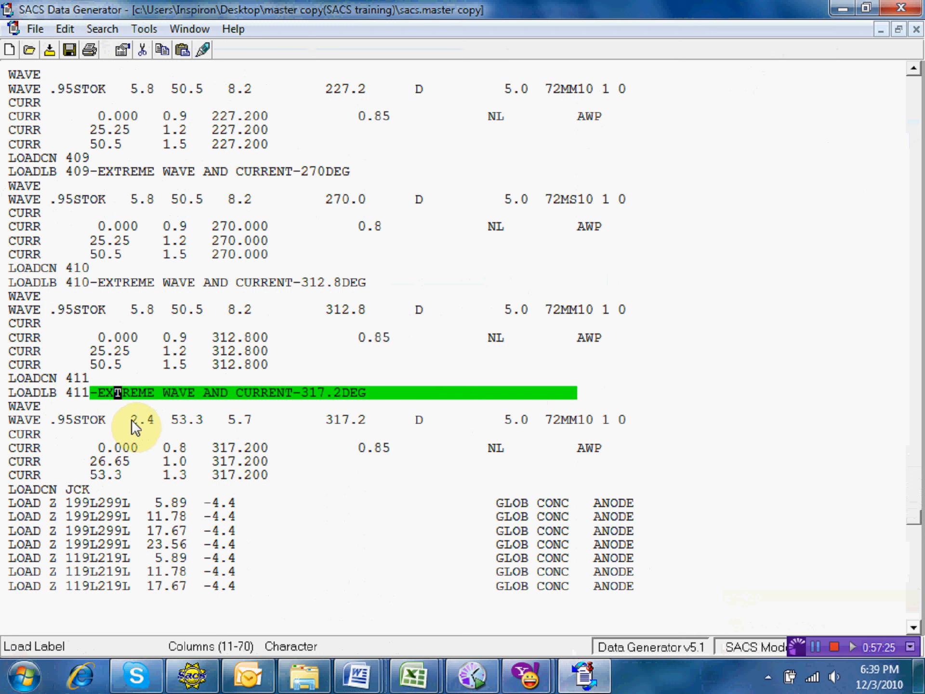
# Set load condition 411's wave height to 5.8 m, still water depth to 50.5 m and wave period to 8.2 s
pyautogui.click(136, 417)
pyautogui.write('5.8')
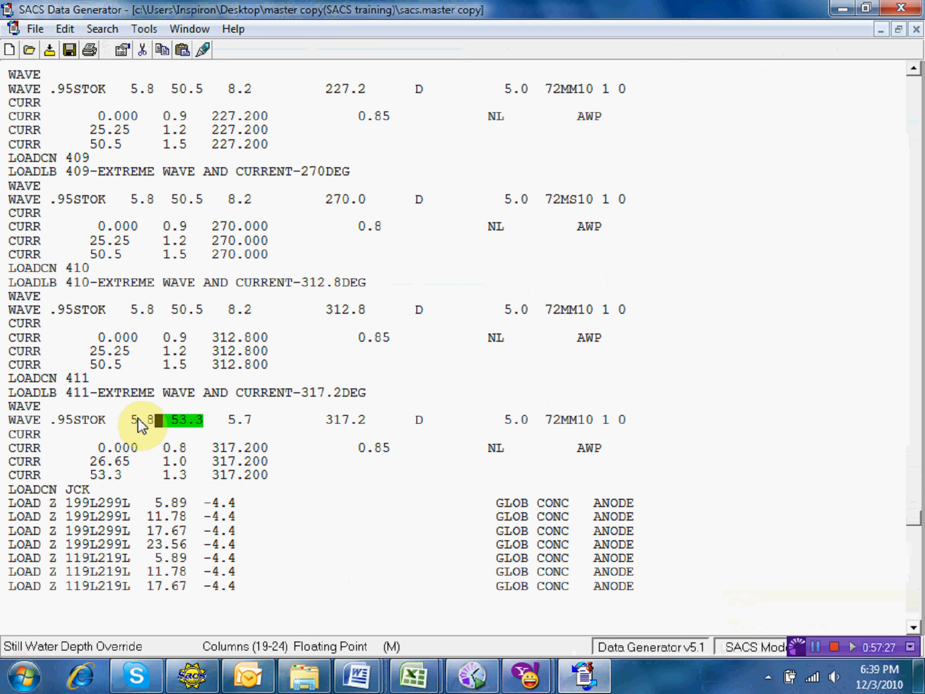
pyautogui.click(181, 417)
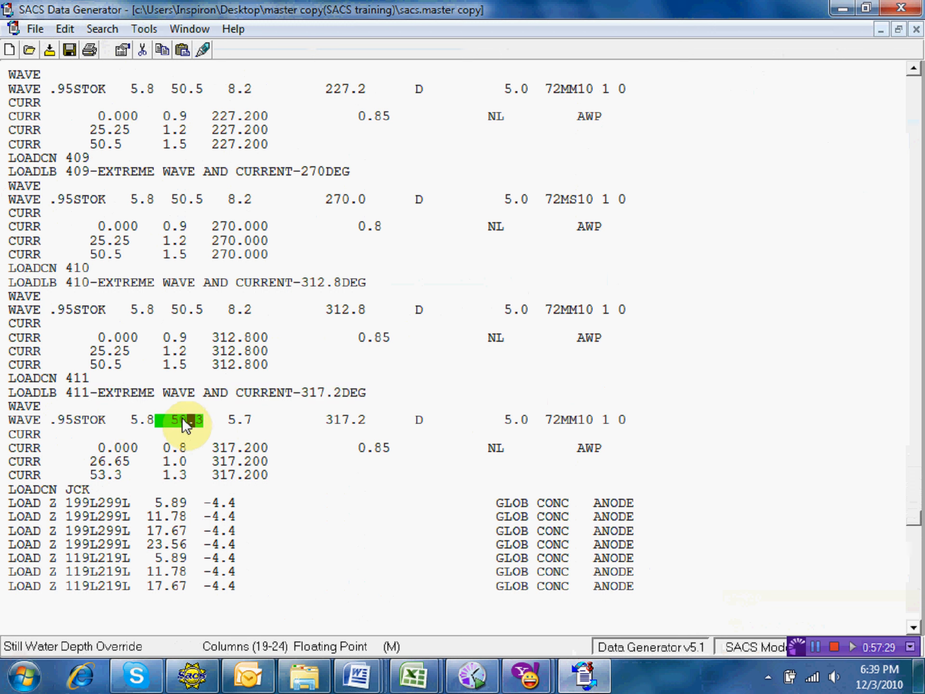
pyautogui.write('50.5')
pyautogui.press('Tab')
pyautogui.click(235, 417)
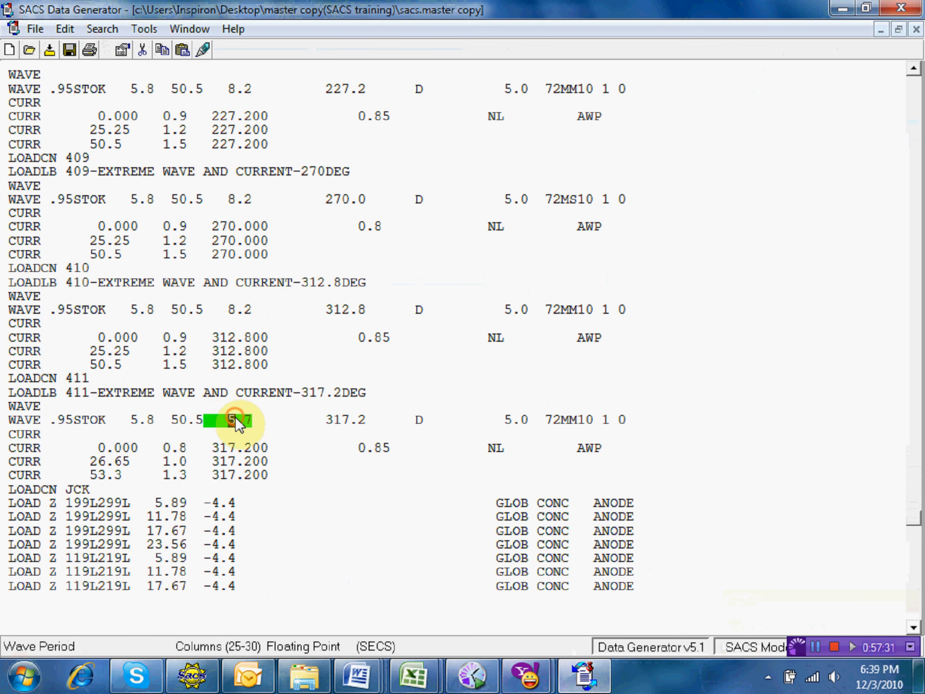
pyautogui.write('.2')
pyautogui.press('Tab')
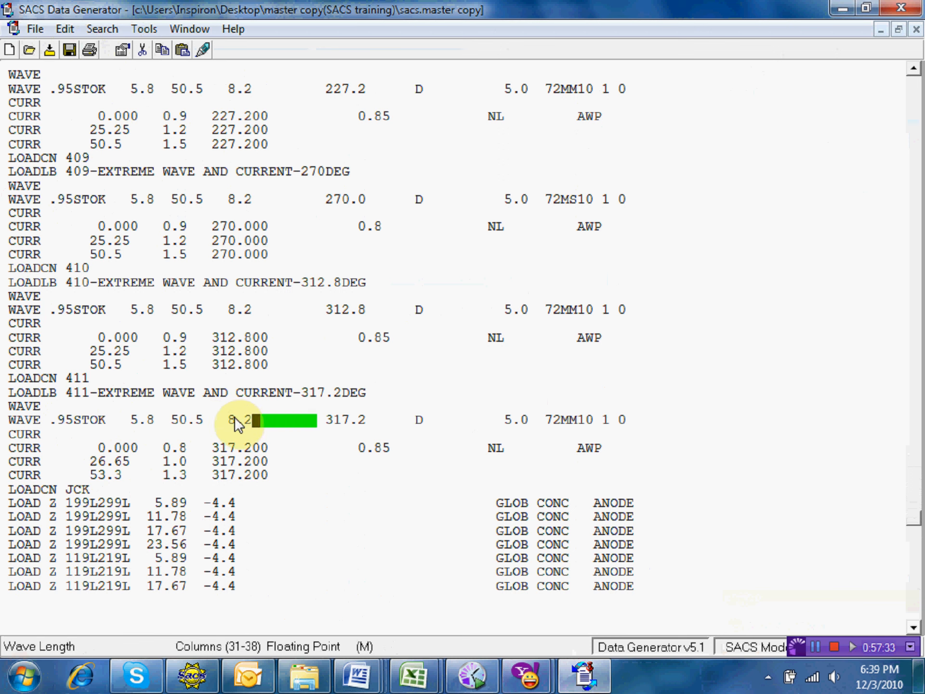
# Set load condition 411's two upper current elevations to 25.25 and 50.5 m above mudline
pyautogui.click(105, 462)
pyautogui.write('5')
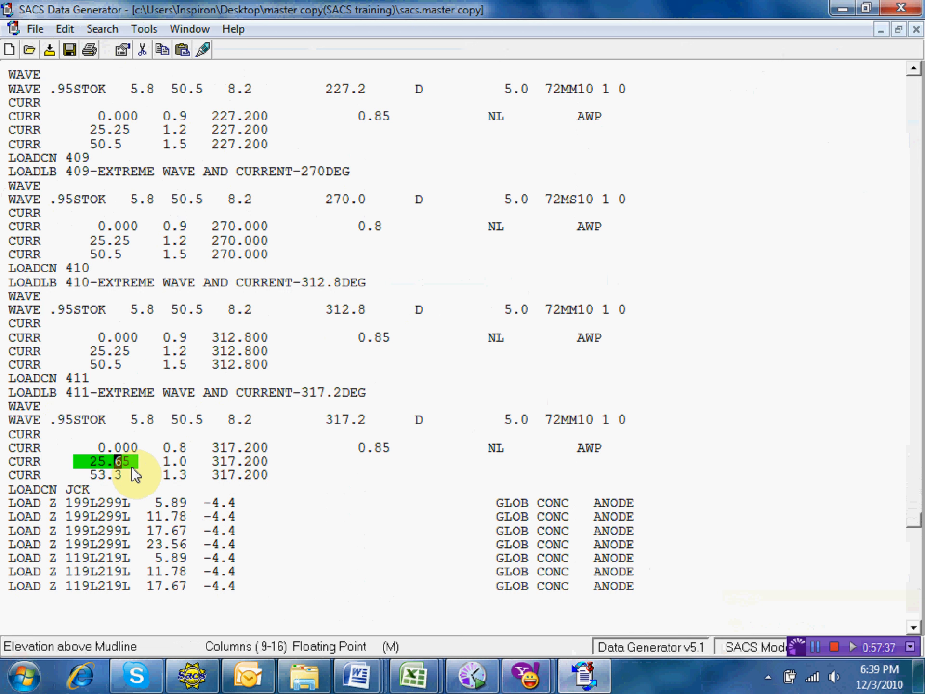
pyautogui.write('.25')
pyautogui.click(100, 475)
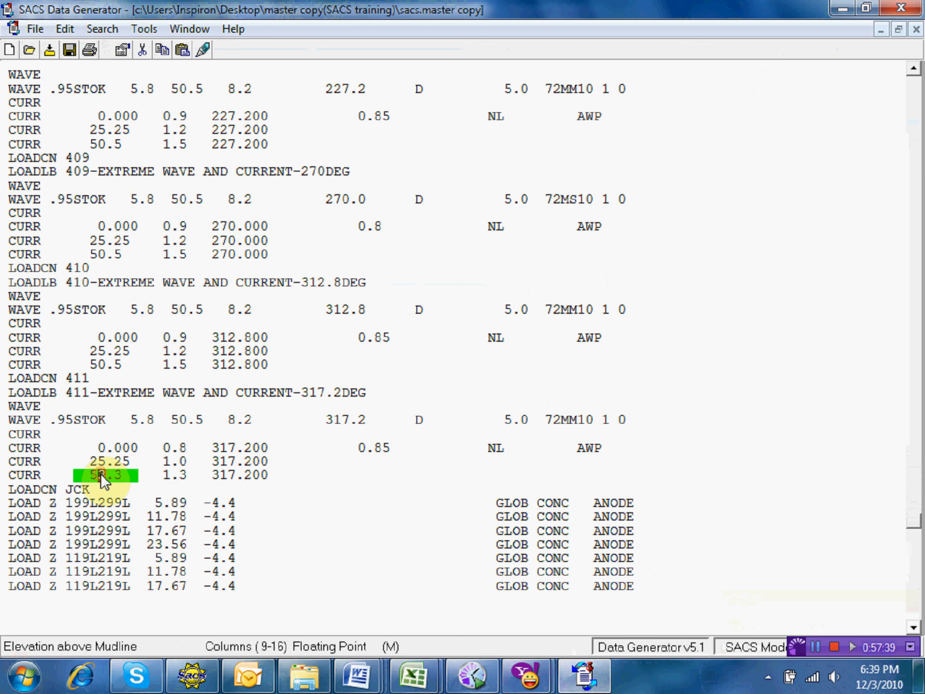
pyautogui.write('0.5')
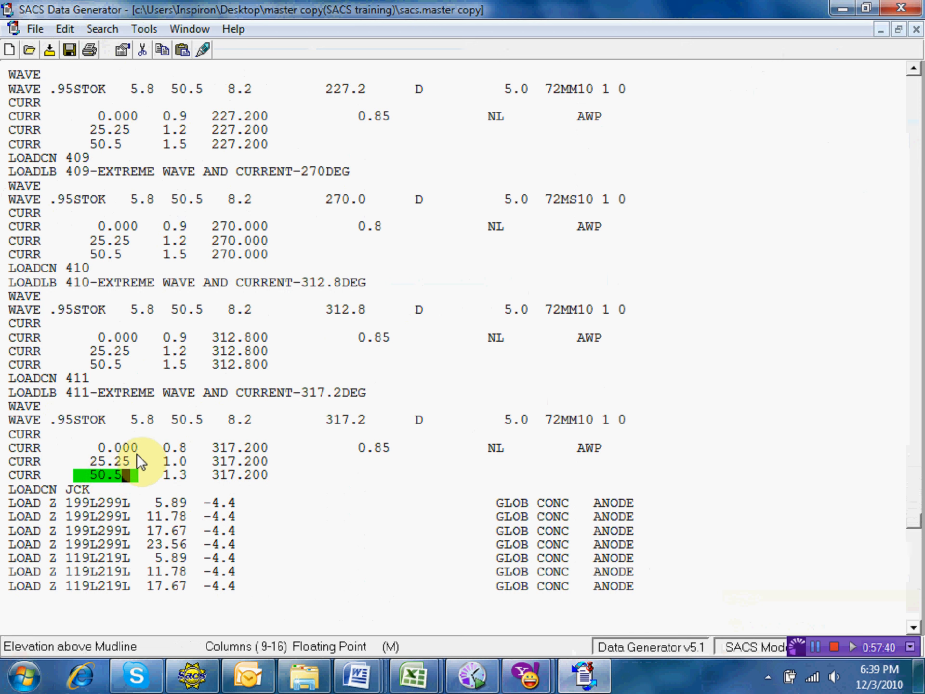
# Set load condition 411's three current velocities to 0.9, 1.2 and 1.5 m/s, from the mudline upward
pyautogui.click(183, 447)
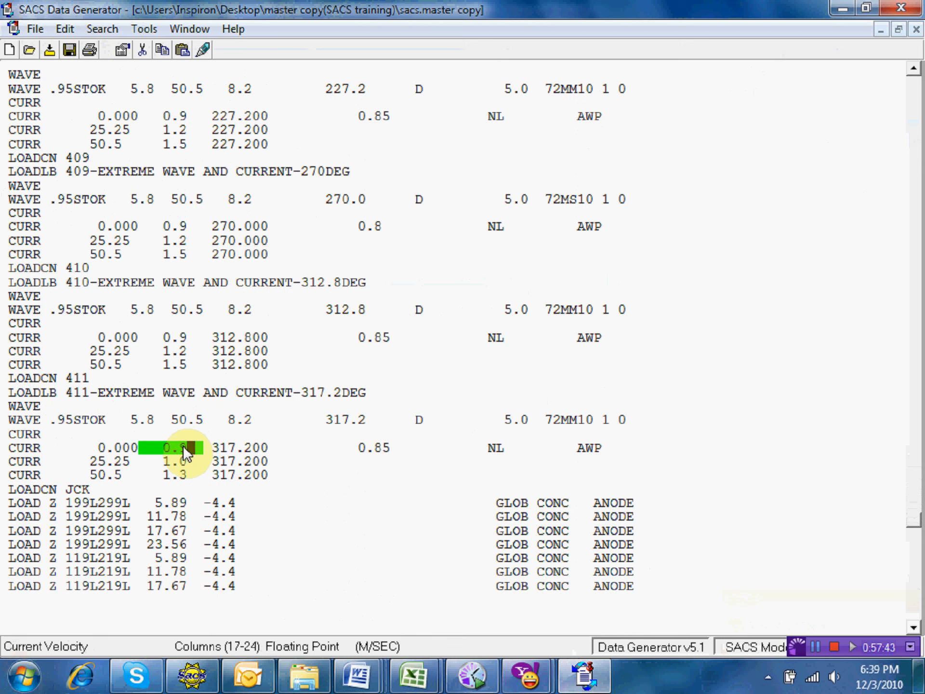
pyautogui.write('9')
pyautogui.press('Down')
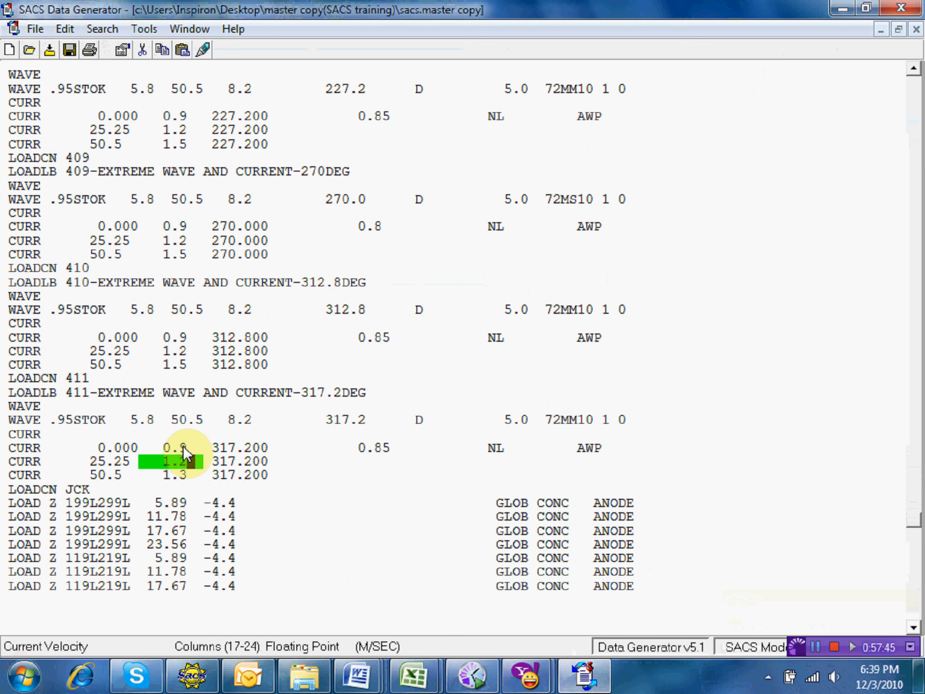
pyautogui.write('2')
pyautogui.press('Down')
pyautogui.write('5')
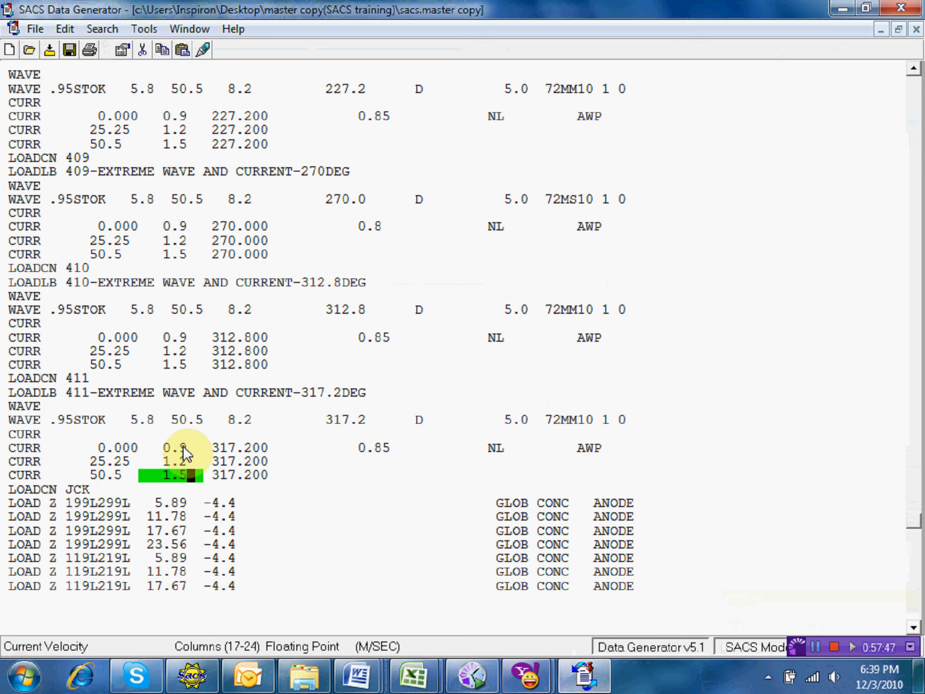
# Save the SACS input file with the completed extreme load conditions
pyautogui.click(71, 49)
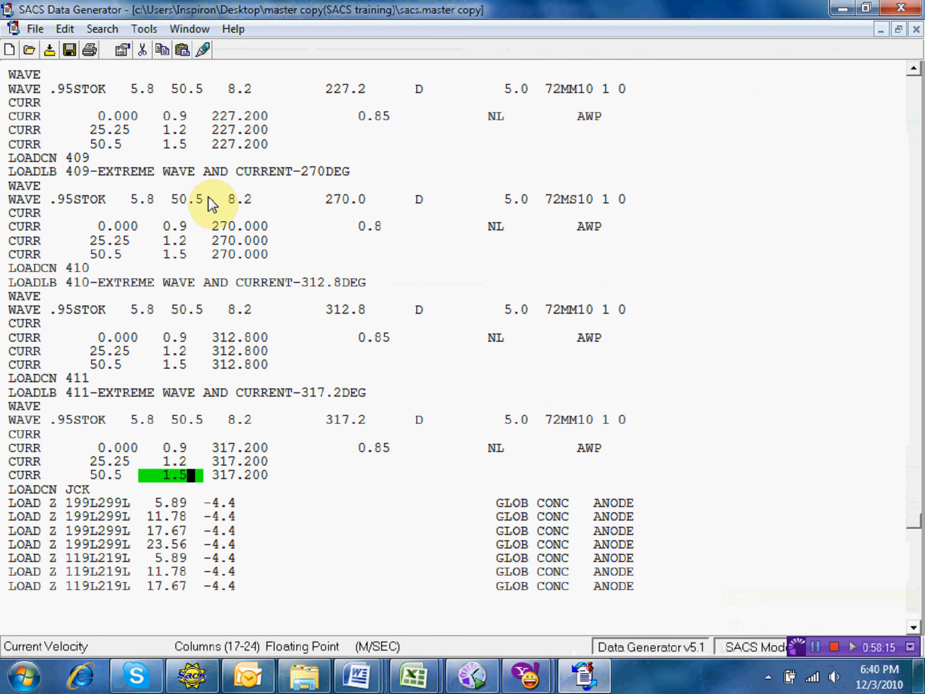
# Switch to the Word design basis, examine the water depth, tide, storm surge and wave criteria in section 1.4, and return to SACS Data Generator
pyautogui.click(357, 676)
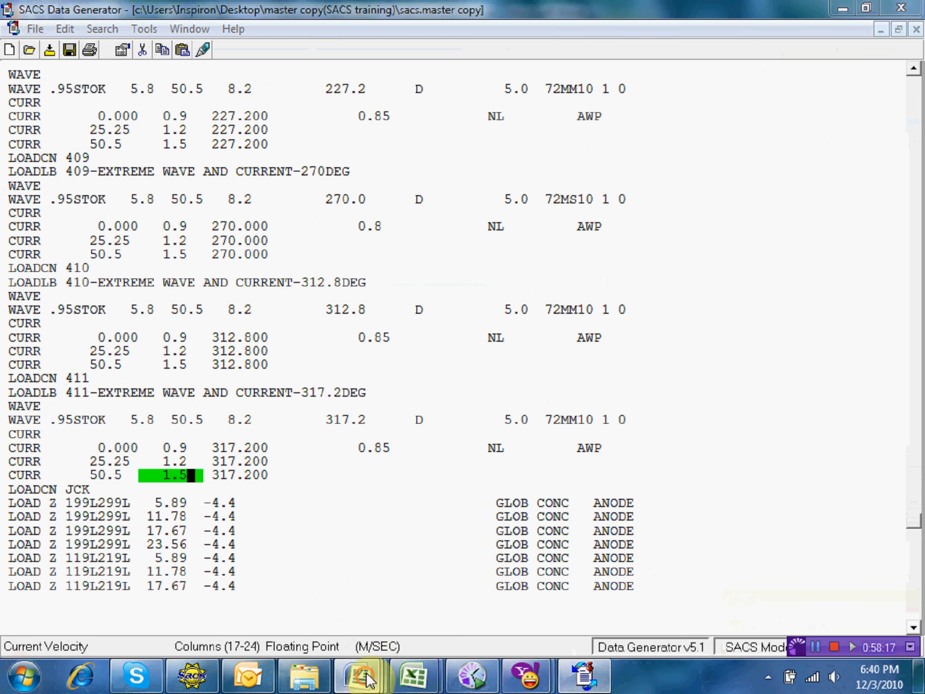
pyautogui.click(413, 574)
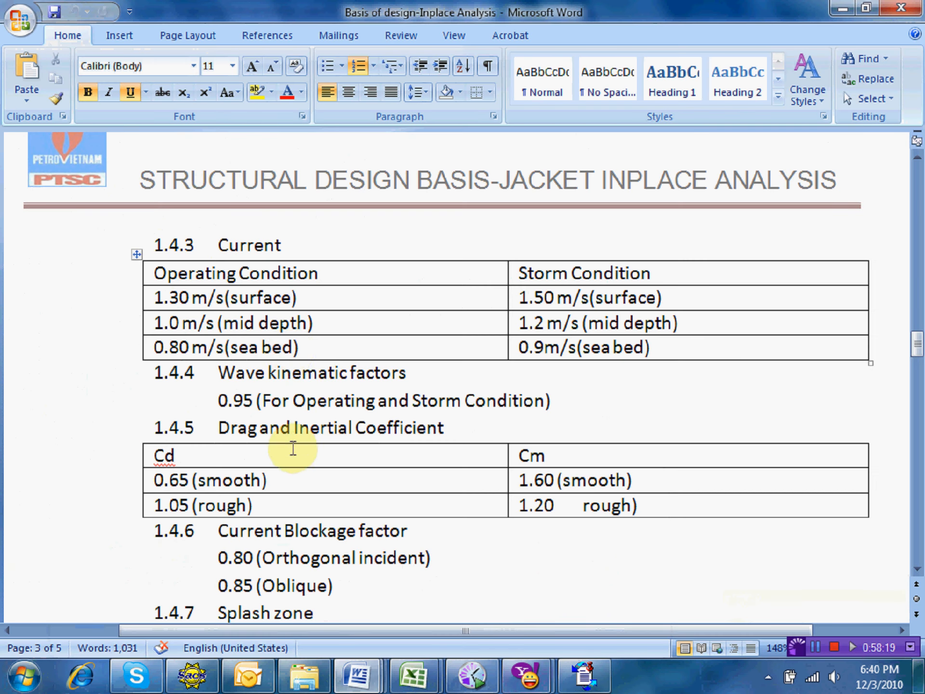
pyautogui.scroll(3, 296, 434)
pyautogui.scroll(8, 296, 429)
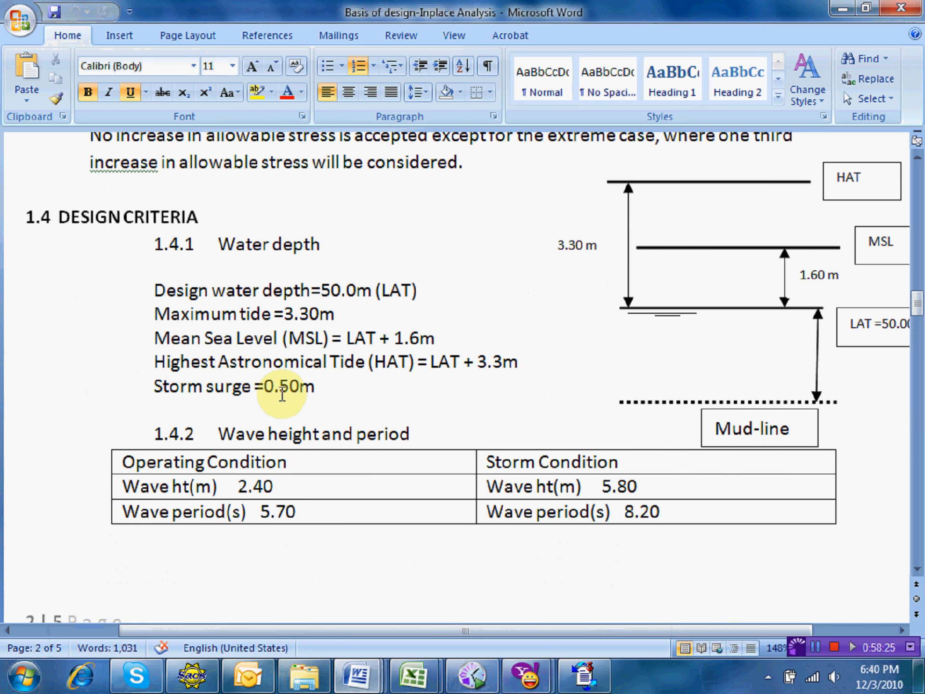
pyautogui.click(584, 674)
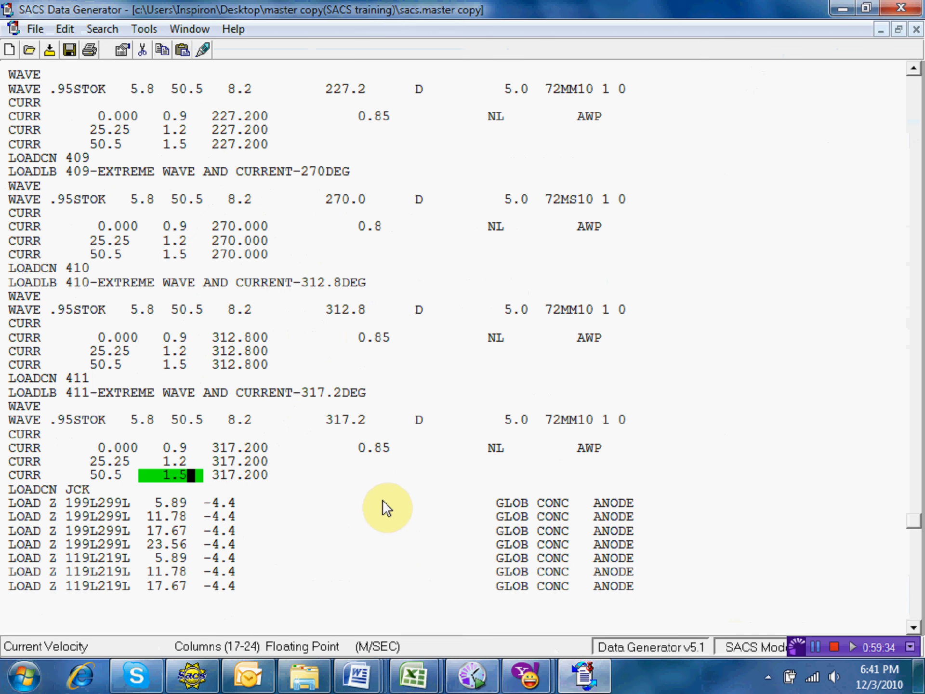
pyautogui.click(346, 398)
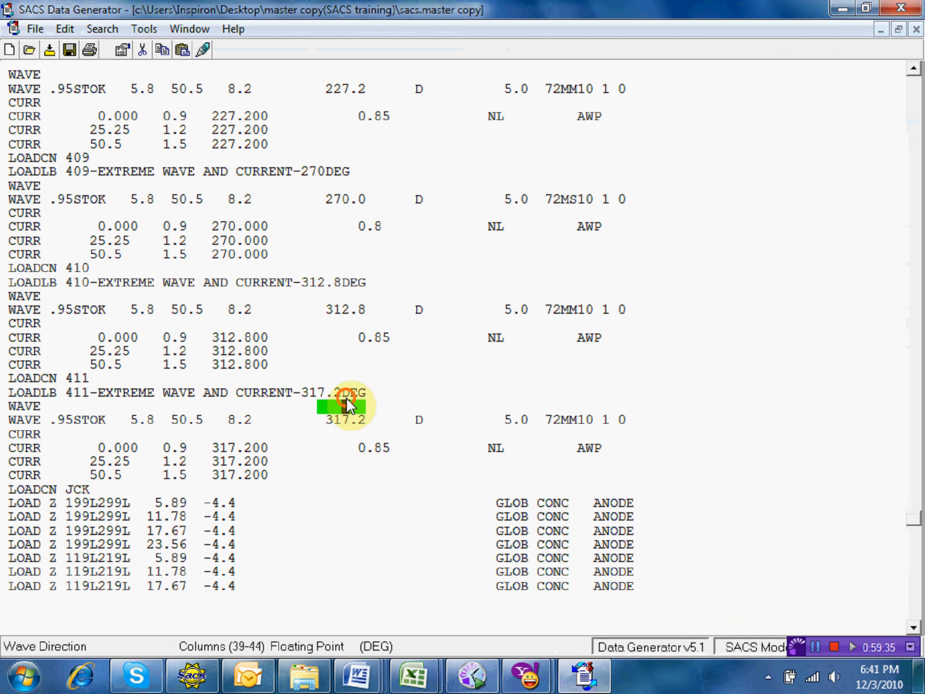
pyautogui.click(347, 353)
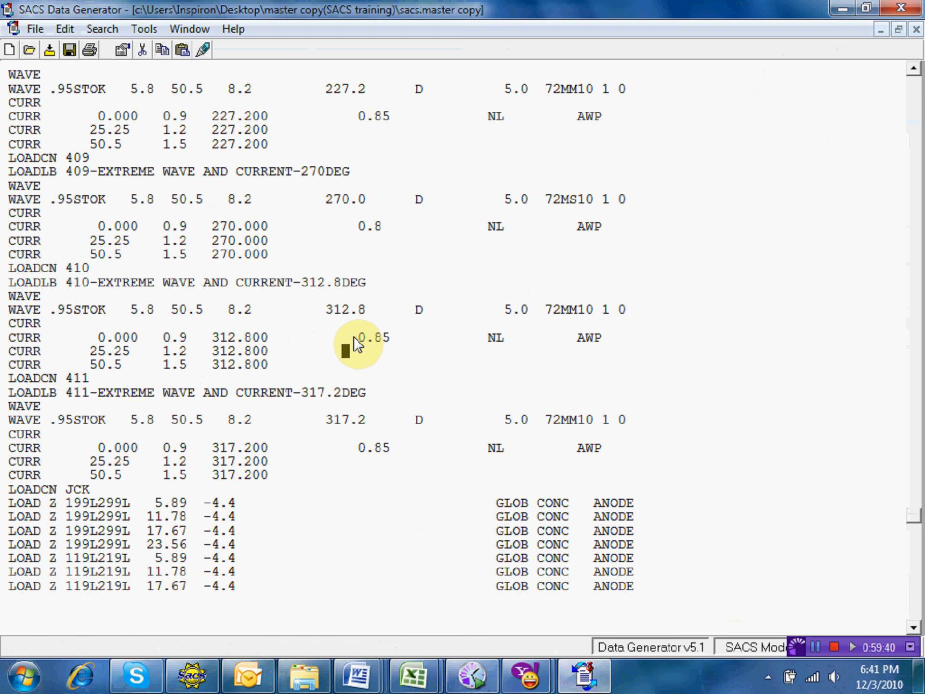
# Close the second Yahoo! Messenger chat window and return to the SACS input file
pyautogui.moveTo(529, 675)
pyautogui.moveTo(548, 625)
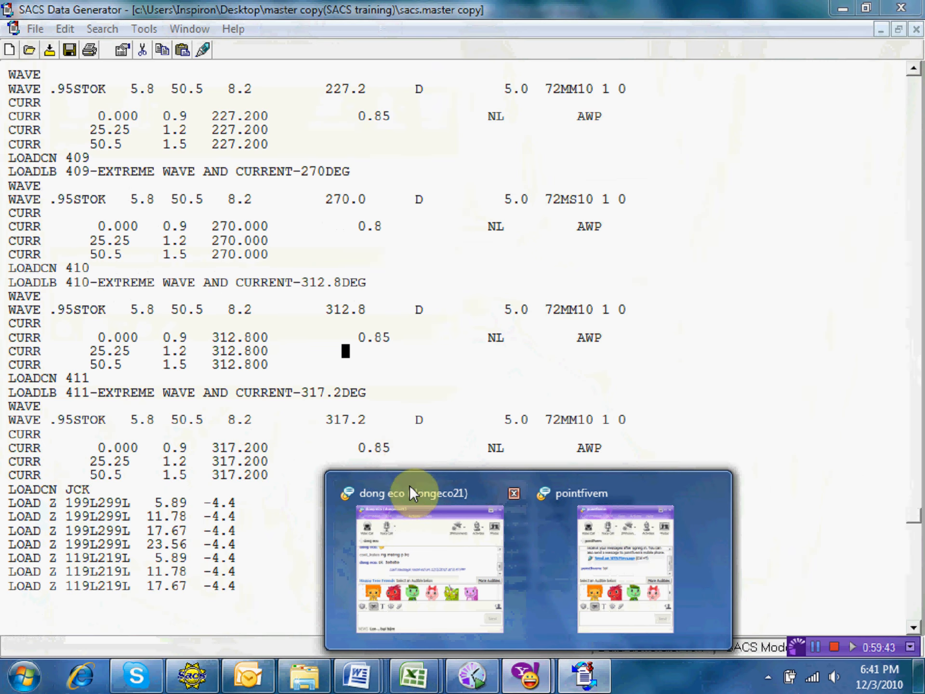
pyautogui.moveTo(409, 493)
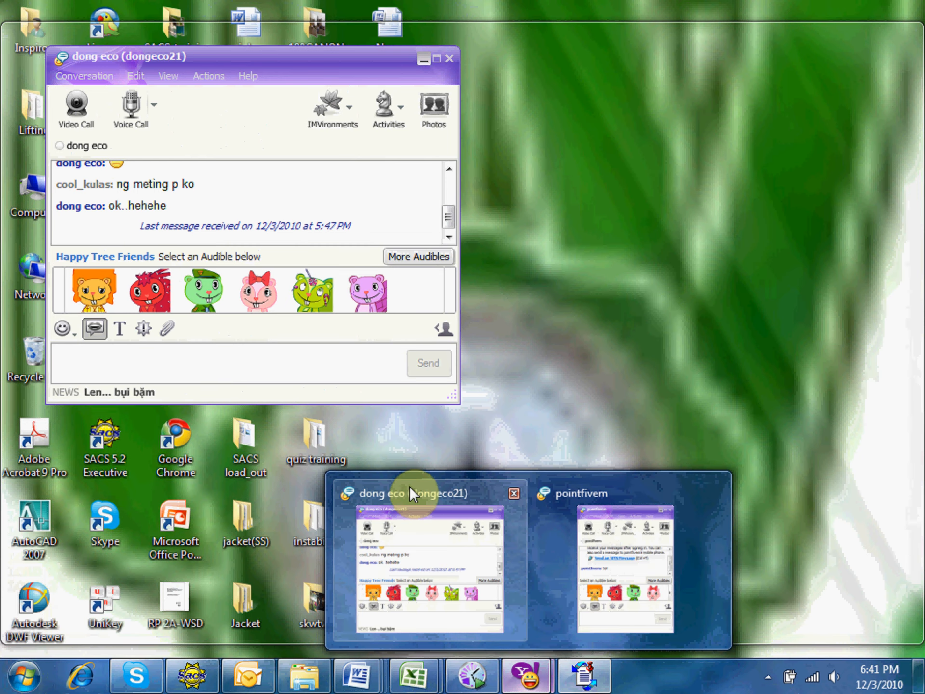
pyautogui.moveTo(552, 506)
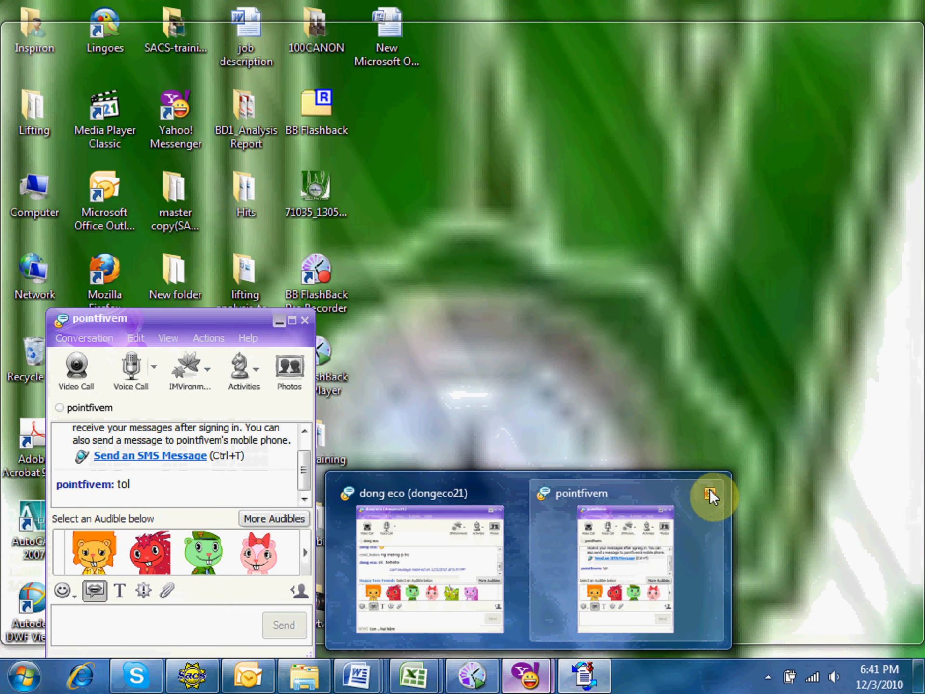
pyautogui.click(709, 489)
pyautogui.click(737, 420)
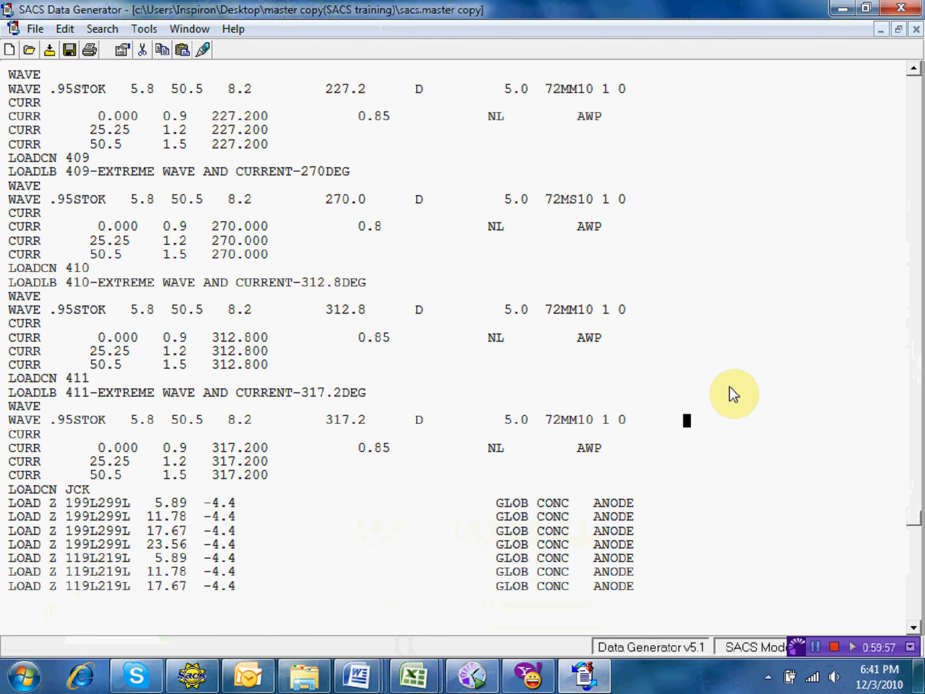
# Copy the block of extreme minimum-water-depth load conditions from the EXTREME CASE (100YR) comment line through the end of load condition 406
pyautogui.click(459, 379)
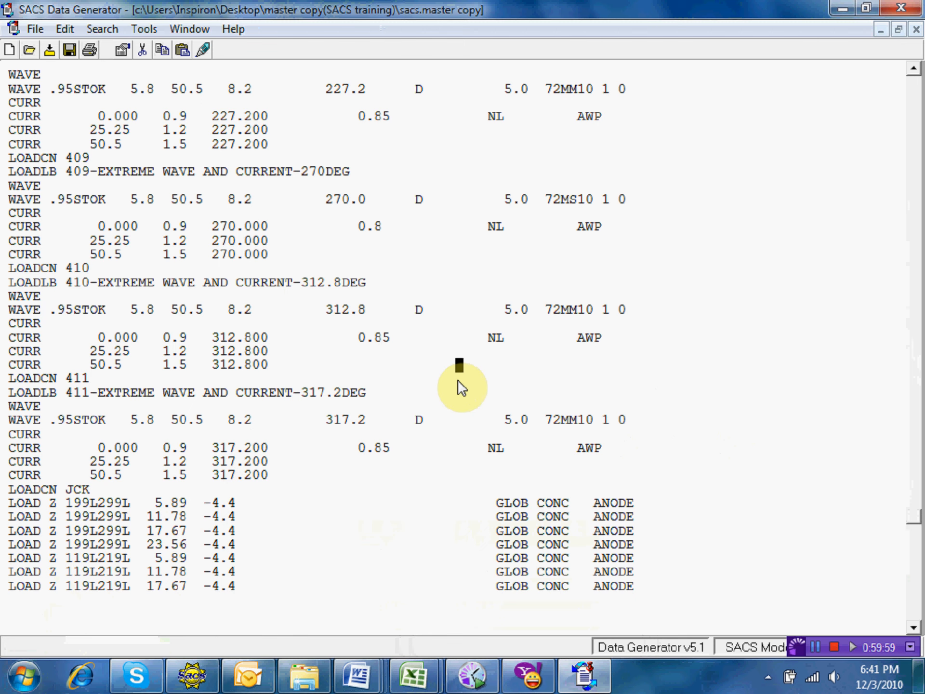
pyautogui.press('Up')
pyautogui.press('Up')
pyautogui.press('Up')
pyautogui.press('Up')
pyautogui.press('Up')
pyautogui.press('Up')
pyautogui.press('Up')
pyautogui.press('Up')
pyautogui.press('Up')
pyautogui.press('Up')
pyautogui.press('Up')
pyautogui.press('Up')
pyautogui.press('Up')
pyautogui.press('Up')
pyautogui.press('Up')
pyautogui.press('Up')
pyautogui.press('Up')
pyautogui.press('Up')
pyautogui.press('Up')
pyautogui.press('Up')
pyautogui.press('Up')
pyautogui.press('Up')
pyautogui.press('Up')
pyautogui.press('Up')
pyautogui.press('Up')
pyautogui.press('Up')
pyautogui.press('Up')
pyautogui.press('Up')
pyautogui.press('Up')
pyautogui.press('Up')
pyautogui.press('Up')
pyautogui.press('Up')
pyautogui.press('Up')
pyautogui.press('Up')
pyautogui.press('Up')
pyautogui.press('Up')
pyautogui.press('Up')
pyautogui.press('Up')
pyautogui.press('Up')
pyautogui.press('Up')
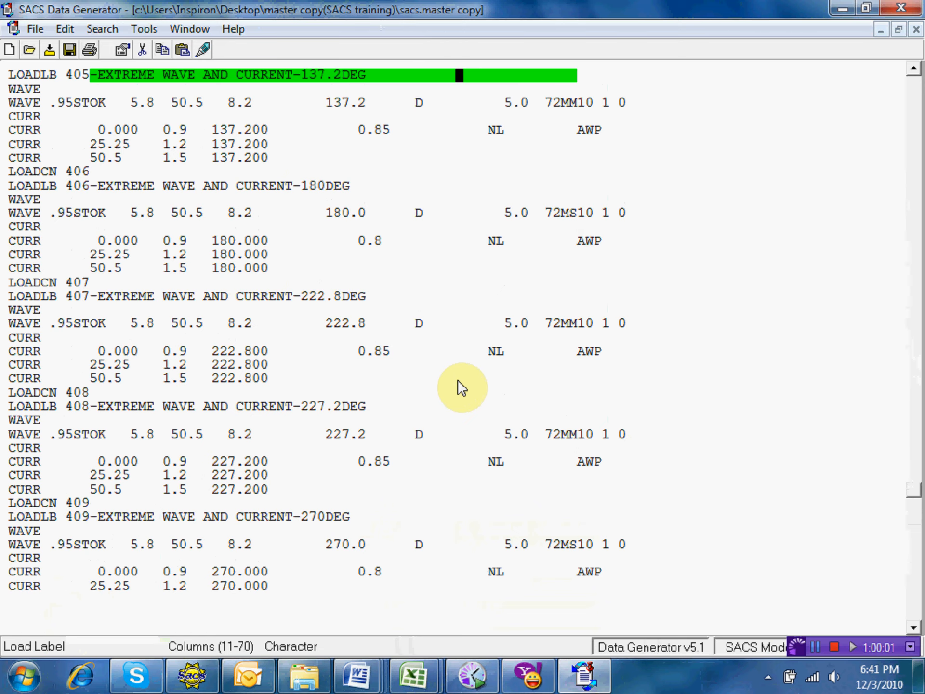
pyautogui.press('Up')
pyautogui.press('Up')
pyautogui.press('Up')
pyautogui.press('Up')
pyautogui.press('Up')
pyautogui.press('Up')
pyautogui.press('Up')
pyautogui.press('Up')
pyautogui.press('Up')
pyautogui.press('Up')
pyautogui.press('Up')
pyautogui.press('Up')
pyautogui.press('Up')
pyautogui.press('Up')
pyautogui.press('Up')
pyautogui.press('Up')
pyautogui.press('Up')
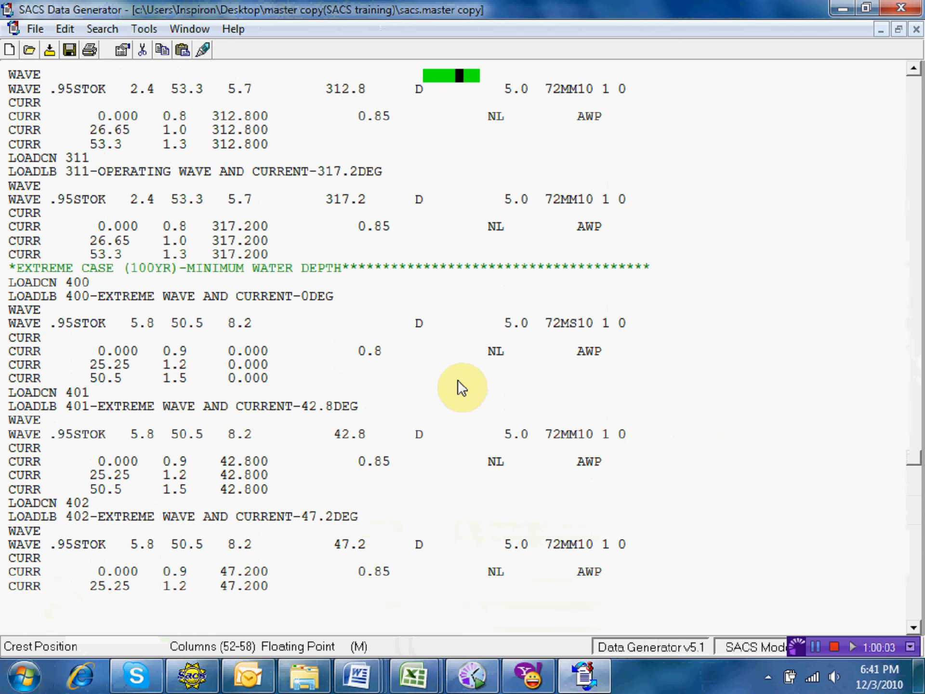
pyautogui.click(7, 266)
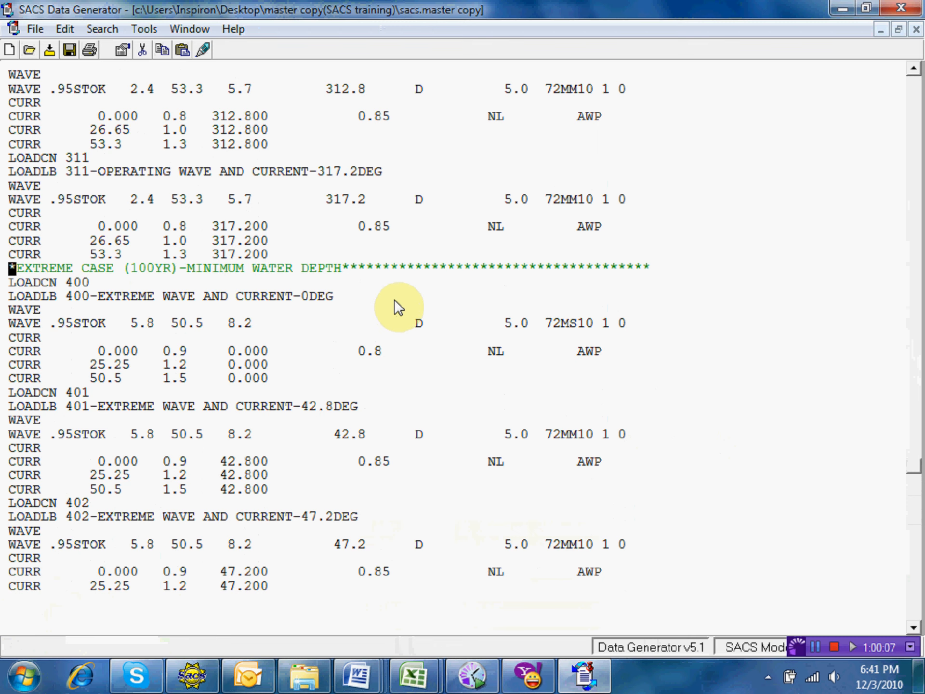
pyautogui.hotkey('shift', 'Down')
pyautogui.hotkey('shift', 'Down')
pyautogui.hotkey('shift', 'Down')
pyautogui.hotkey('shift', 'Down')
pyautogui.hotkey('shift', 'Down')
pyautogui.hotkey('shift', 'Down')
pyautogui.hotkey('shift', 'Down')
pyautogui.hotkey('shift', 'Down')
pyautogui.hotkey('shift', 'Down')
pyautogui.hotkey('shift', 'Down')
pyautogui.hotkey('shift', 'Down')
pyautogui.hotkey('shift', 'Down')
pyautogui.hotkey('shift', 'Down')
pyautogui.hotkey('shift', 'Down')
pyautogui.hotkey('shift', 'Down')
pyautogui.hotkey('shift', 'Down')
pyautogui.hotkey('shift', 'Down')
pyautogui.hotkey('shift', 'Down')
pyautogui.hotkey('shift', 'Down')
pyautogui.hotkey('shift', 'Down')
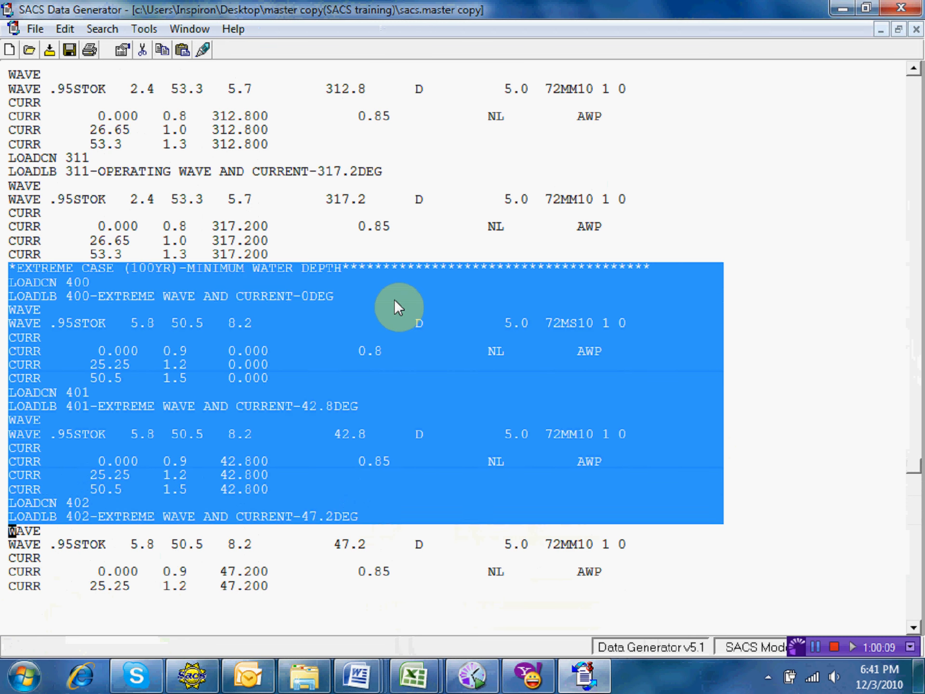
pyautogui.hotkey('shift', 'Down')
pyautogui.hotkey('shift', 'Down')
pyautogui.hotkey('shift', 'Down')
pyautogui.hotkey('shift', 'Down')
pyautogui.hotkey('shift', 'Down')
pyautogui.hotkey('shift', 'Down')
pyautogui.hotkey('shift', 'Down')
pyautogui.hotkey('shift', 'Down')
pyautogui.hotkey('shift', 'Down')
pyautogui.hotkey('shift', 'Down')
pyautogui.hotkey('shift', 'Down')
pyautogui.hotkey('shift', 'Down')
pyautogui.hotkey('shift', 'Down')
pyautogui.hotkey('shift', 'Down')
pyautogui.hotkey('shift', 'Down')
pyautogui.hotkey('shift', 'Down')
pyautogui.hotkey('shift', 'Down')
pyautogui.hotkey('shift', 'Down')
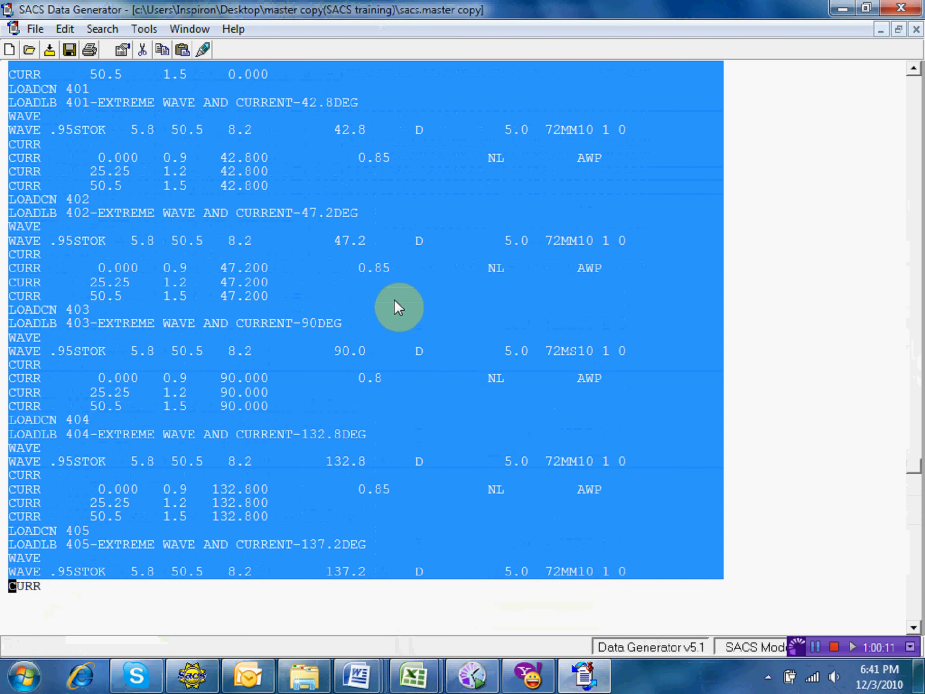
pyautogui.hotkey('shift', 'Down')
pyautogui.hotkey('shift', 'Down')
pyautogui.hotkey('shift', 'Down')
pyautogui.hotkey('shift', 'Down')
pyautogui.hotkey('shift', 'Down')
pyautogui.hotkey('shift', 'Down')
pyautogui.hotkey('shift', 'Down')
pyautogui.hotkey('shift', 'Down')
pyautogui.hotkey('shift', 'Down')
pyautogui.hotkey('shift', 'Down')
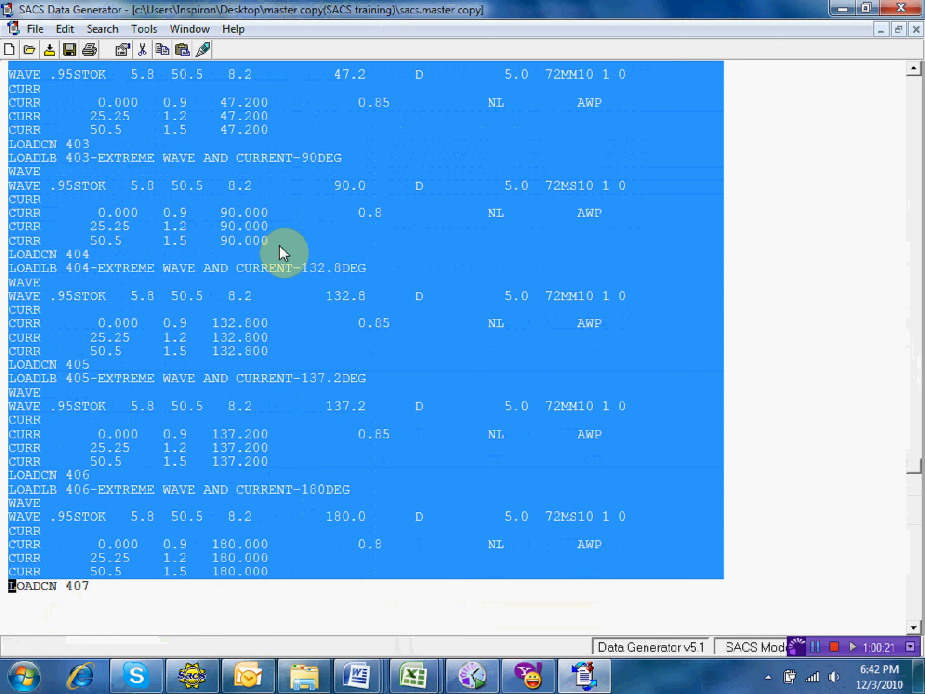
pyautogui.rightClick(289, 210)
pyautogui.click(339, 282)
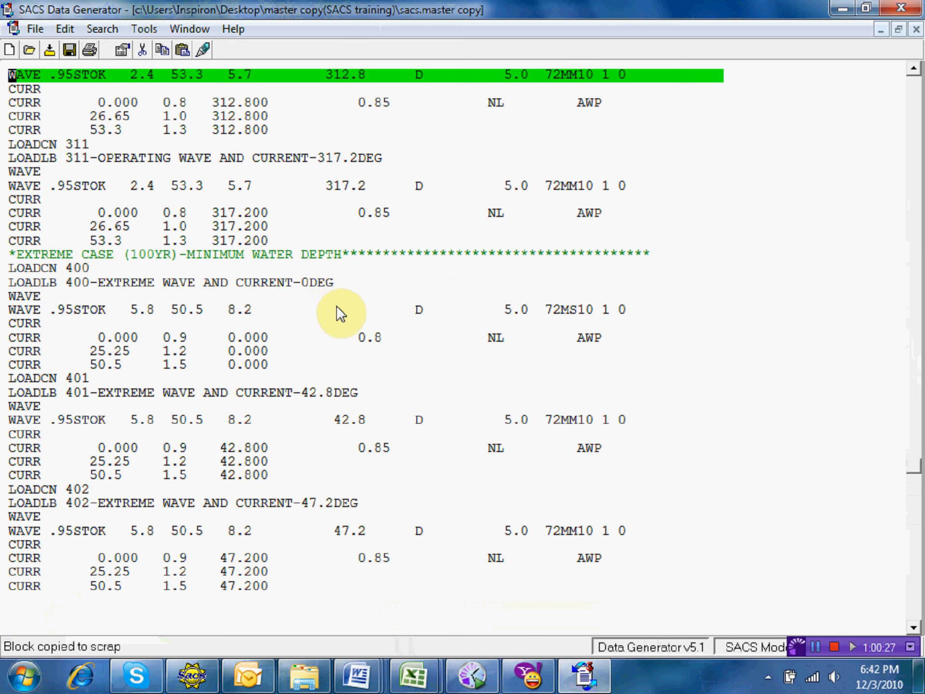
# Paste the copied extreme load condition block after load condition 411, directly before the LOADCN JCK line
pyautogui.press('Down')
pyautogui.press('Down')
pyautogui.press('Down')
pyautogui.press('Down')
pyautogui.press('Down')
pyautogui.press('Down')
pyautogui.press('Down')
pyautogui.press('Down')
pyautogui.press('Down')
pyautogui.press('Down')
pyautogui.press('Down')
pyautogui.press('Down')
pyautogui.press('Down')
pyautogui.press('Down')
pyautogui.press('Down')
pyautogui.press('Down')
pyautogui.press('Down')
pyautogui.press('Down')
pyautogui.press('Down')
pyautogui.press('Down')
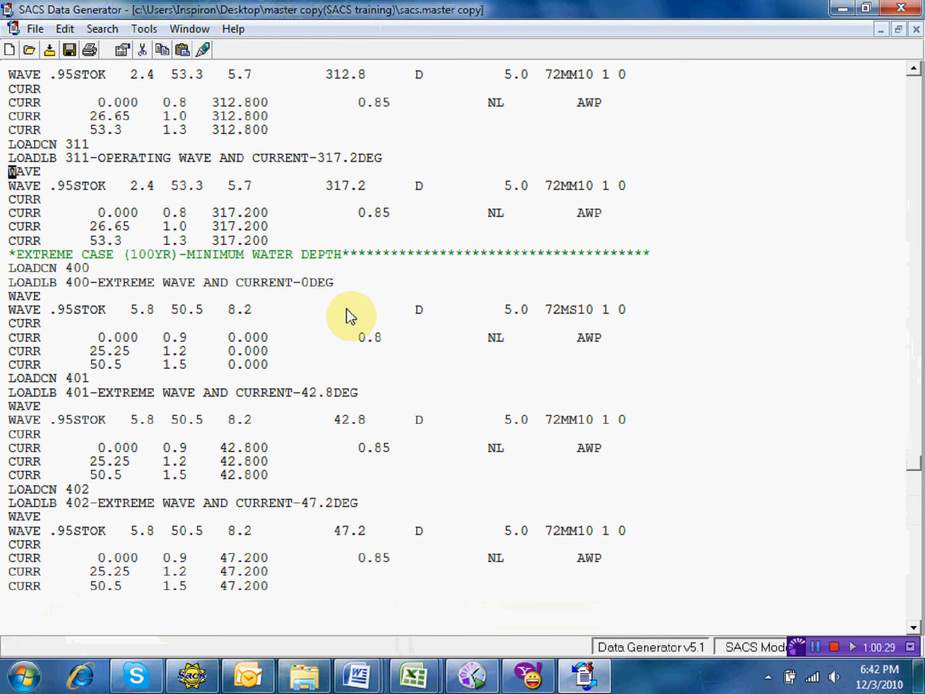
pyautogui.press('Down')
pyautogui.press('Down')
pyautogui.press('Down')
pyautogui.press('Down')
pyautogui.press('Down')
pyautogui.press('Down')
pyautogui.press('Down')
pyautogui.press('Down')
pyautogui.press('Down')
pyautogui.press('Down')
pyautogui.press('Down')
pyautogui.press('Down')
pyautogui.press('Down')
pyautogui.press('Down')
pyautogui.press('Down')
pyautogui.press('Down')
pyautogui.press('Down')
pyautogui.press('Down')
pyautogui.press('Down')
pyautogui.press('Down')
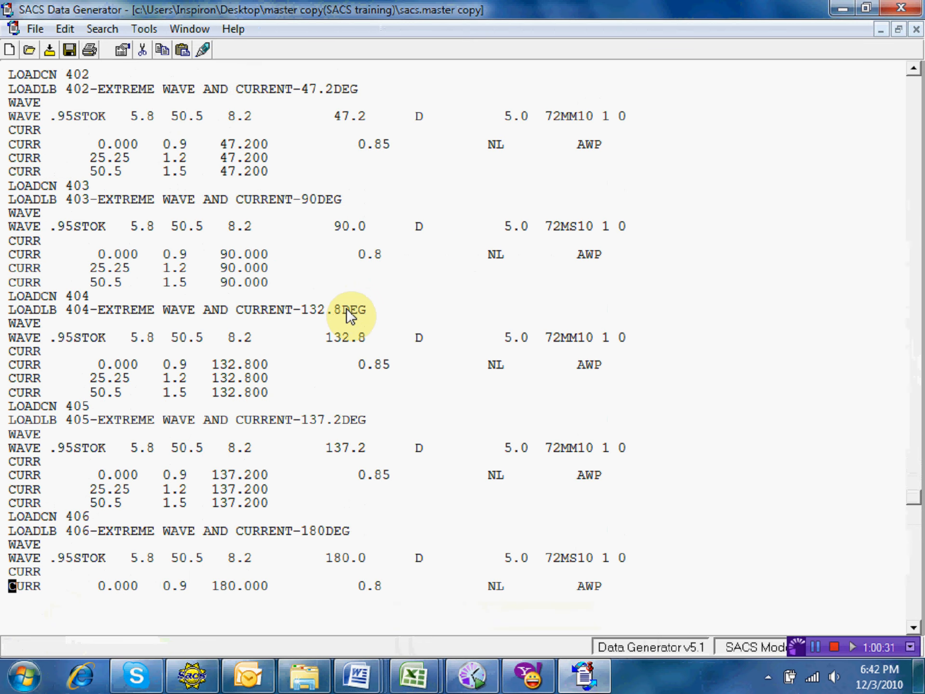
pyautogui.press('Down')
pyautogui.press('Down')
pyautogui.press('Down')
pyautogui.press('Down')
pyautogui.press('Down')
pyautogui.press('Down')
pyautogui.press('Down')
pyautogui.press('Down')
pyautogui.press('Down')
pyautogui.press('Down')
pyautogui.press('Down')
pyautogui.press('Down')
pyautogui.press('Down')
pyautogui.press('Down')
pyautogui.press('Down')
pyautogui.press('Down')
pyautogui.press('Down')
pyautogui.press('Down')
pyautogui.press('Down')
pyautogui.press('Down')
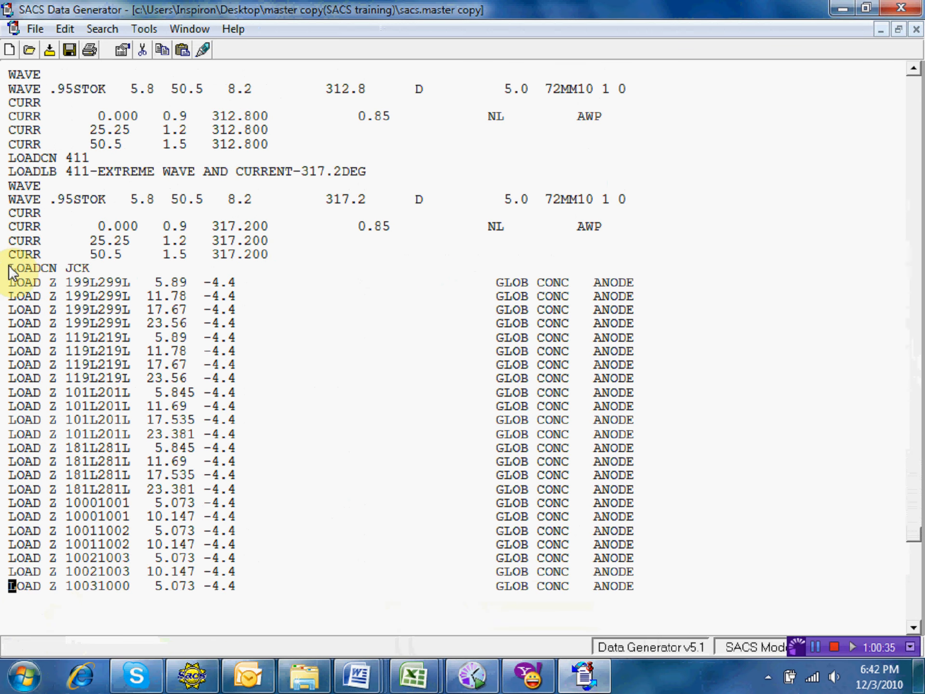
pyautogui.rightClick(8, 266)
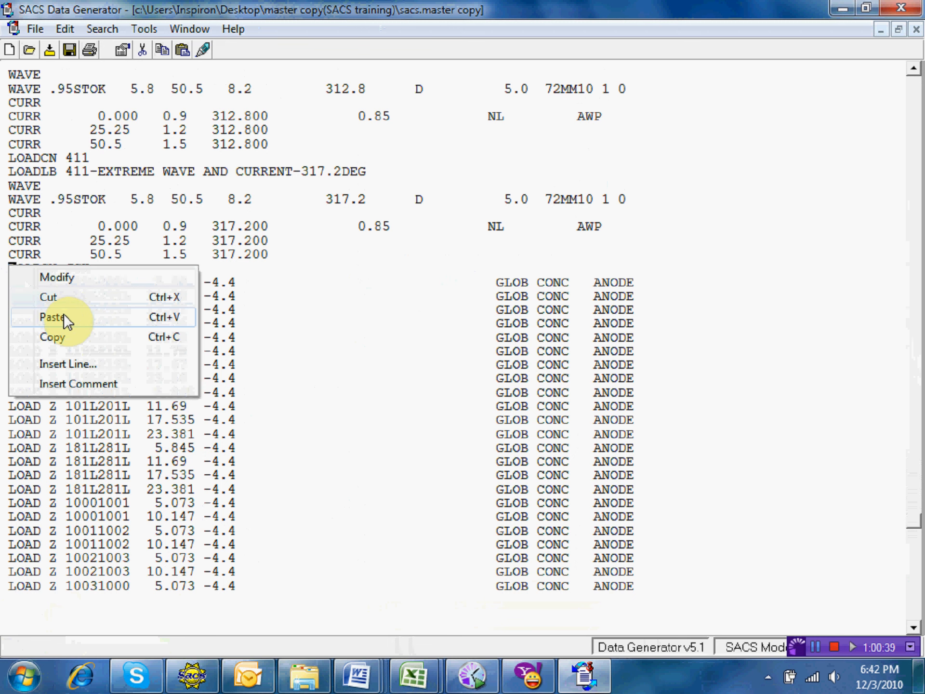
pyautogui.click(64, 314)
# Change MINIMUM to MAXIMUM in the pasted block's EXTREME CASE (100YR) comment line and save the input file
pyautogui.press('Up')
pyautogui.press('Up')
pyautogui.press('Up')
pyautogui.press('Up')
pyautogui.press('Up')
pyautogui.press('Up')
pyautogui.press('Up')
pyautogui.press('Up')
pyautogui.press('Up')
pyautogui.press('Up')
pyautogui.press('Up')
pyautogui.press('Up')
pyautogui.press('Up')
pyautogui.press('Up')
pyautogui.press('Up')
pyautogui.press('Up')
pyautogui.press('Up')
pyautogui.press('Up')
pyautogui.press('Up')
pyautogui.press('Up')
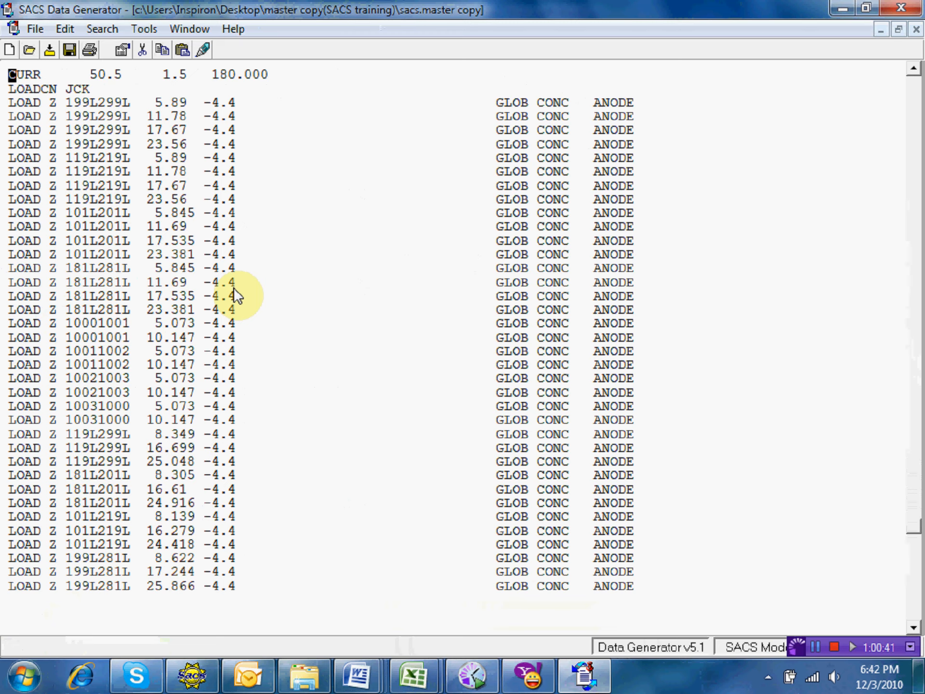
pyautogui.press('Up')
pyautogui.press('Up')
pyautogui.press('Up')
pyautogui.press('Up')
pyautogui.press('Up')
pyautogui.press('Up')
pyautogui.press('Up')
pyautogui.press('Up')
pyautogui.press('Up')
pyautogui.press('Up')
pyautogui.press('Up')
pyautogui.press('Up')
pyautogui.press('Up')
pyautogui.press('Up')
pyautogui.press('Up')
pyautogui.press('Up')
pyautogui.press('Up')
pyautogui.press('Up')
pyautogui.press('Up')
pyautogui.press('Up')
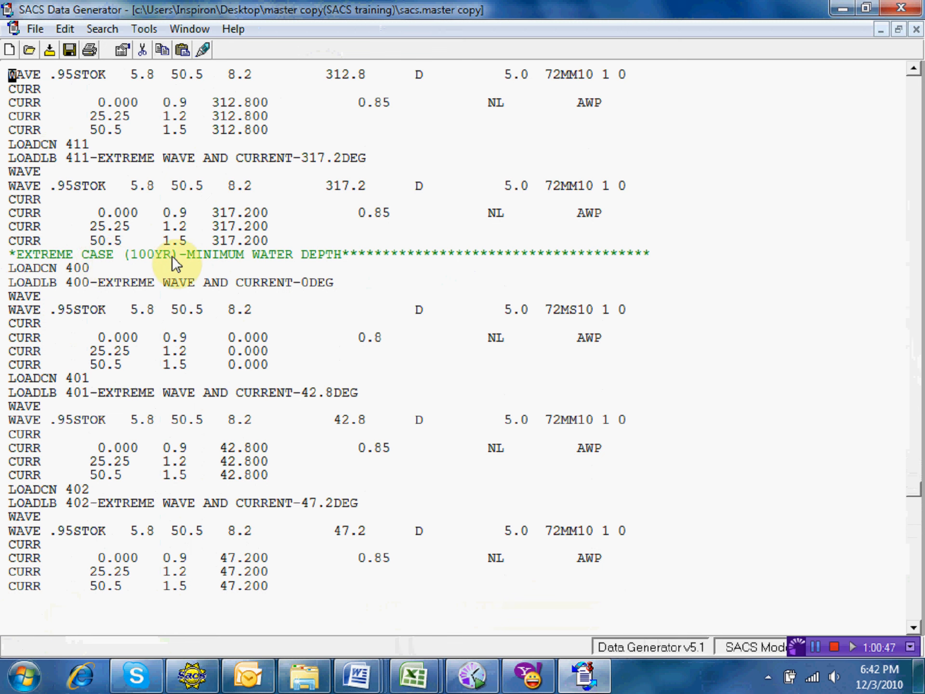
pyautogui.click(200, 255)
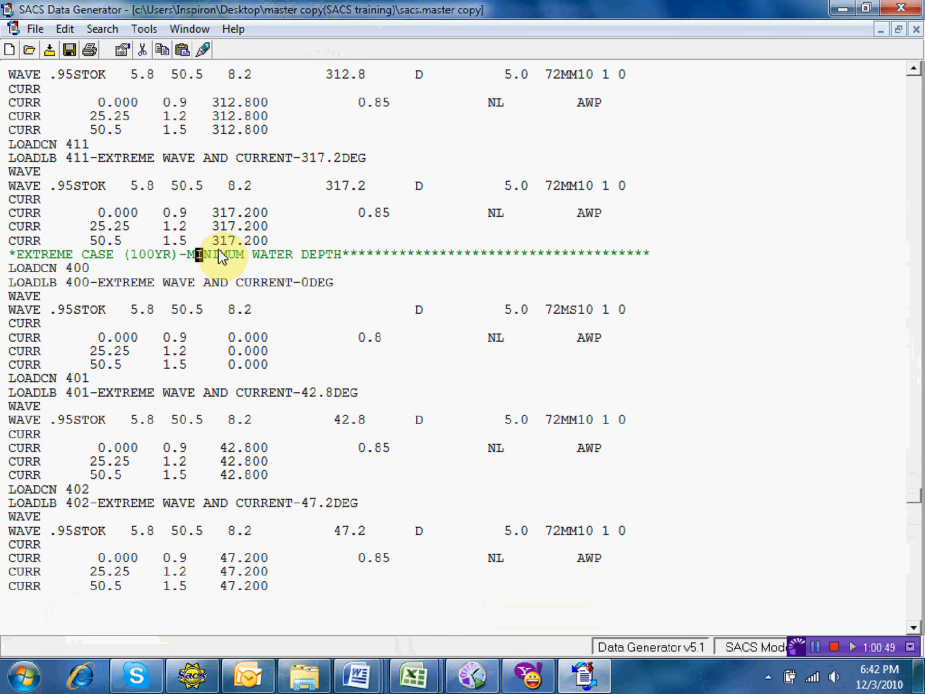
pyautogui.write('MAXIM')
pyautogui.click(68, 43)
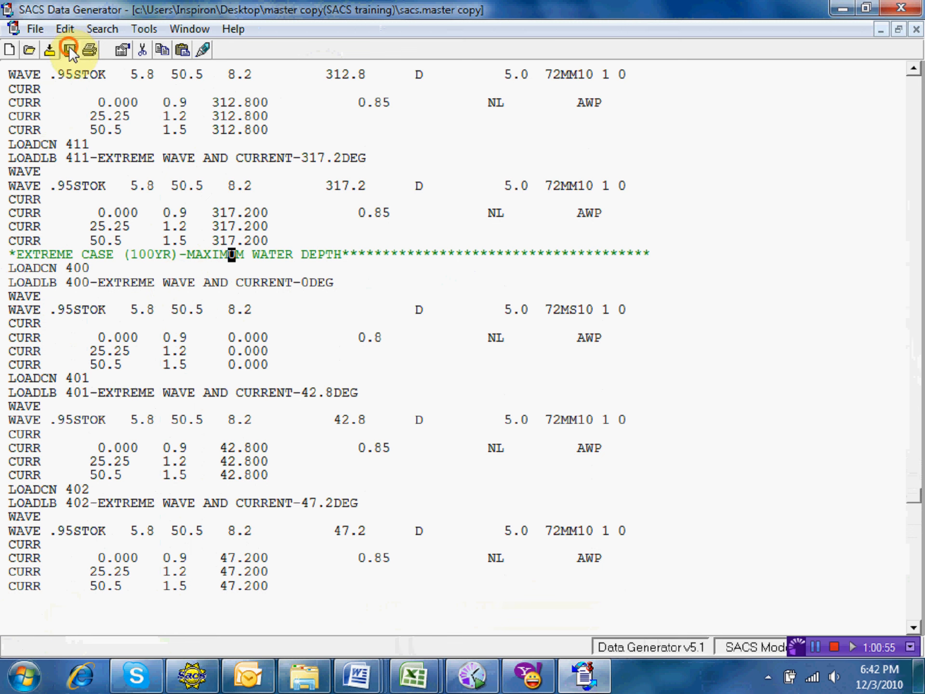
# Renumber the first pasted load condition (0DEG) as 500 in its LOADCN and LOADLB lines
pyautogui.click(68, 264)
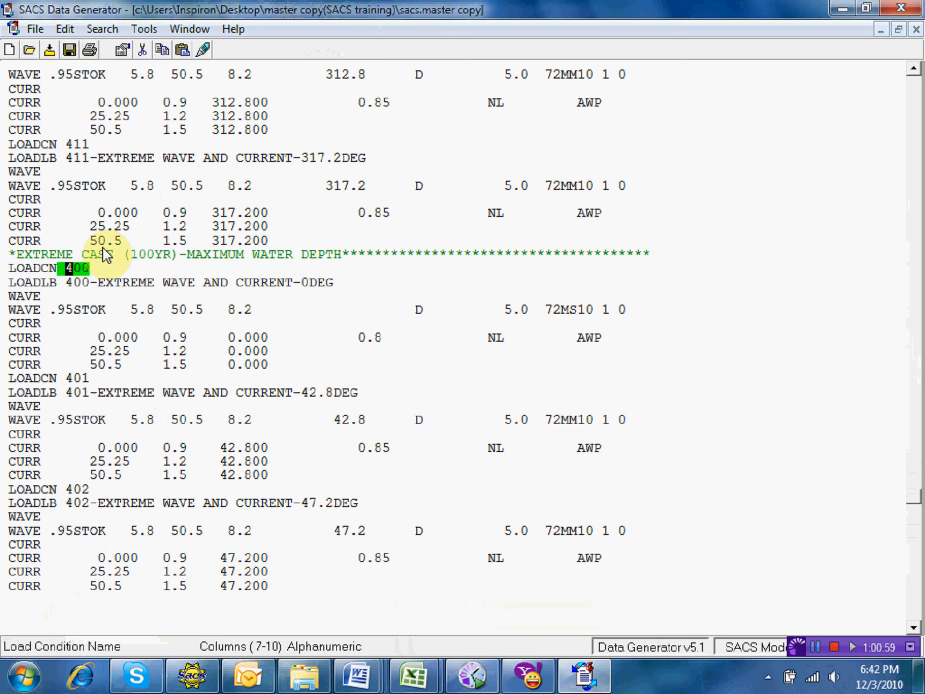
pyautogui.write('5')
pyautogui.press('Down')
pyautogui.write('5')
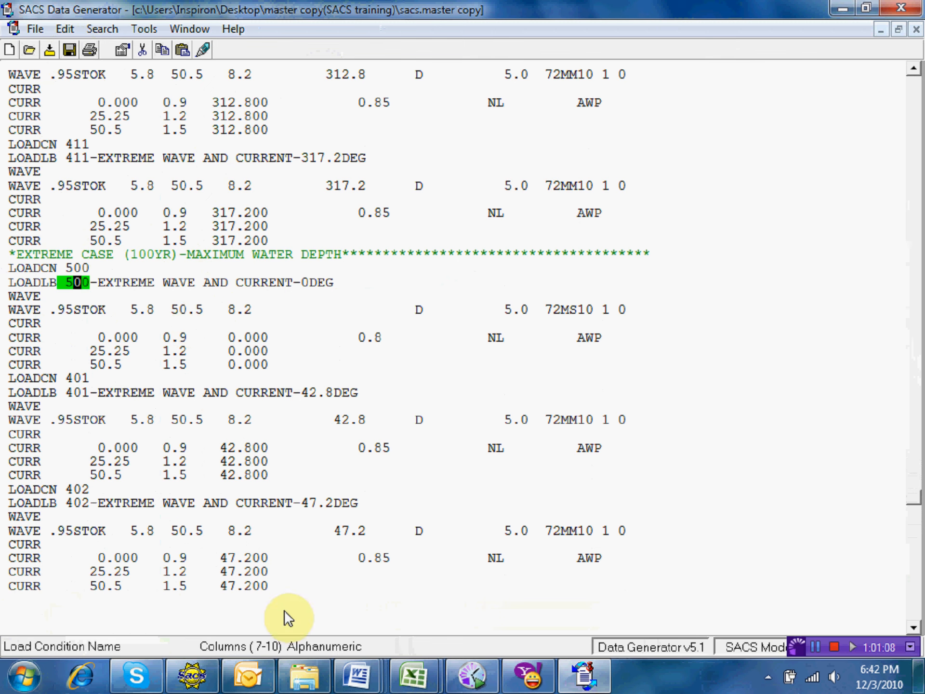
# Switch to the Word design basis, examine the design water depth, tide and storm surge in section 1.4.1, and return to SACS Data Generator
pyautogui.moveTo(357, 674)
pyautogui.click(433, 568)
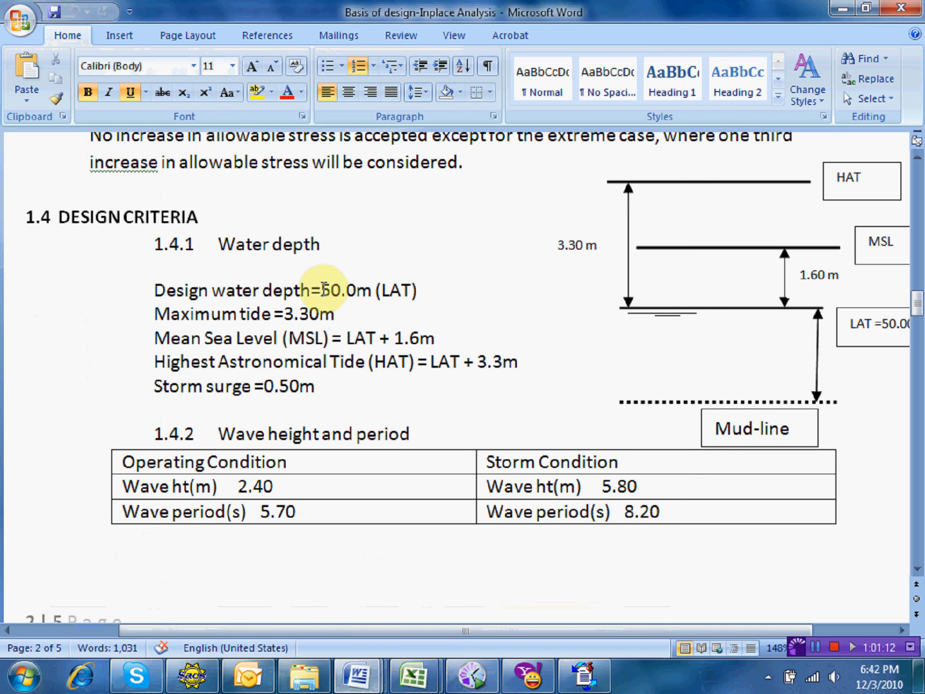
pyautogui.moveTo(320, 289); pyautogui.dragTo(428, 291)
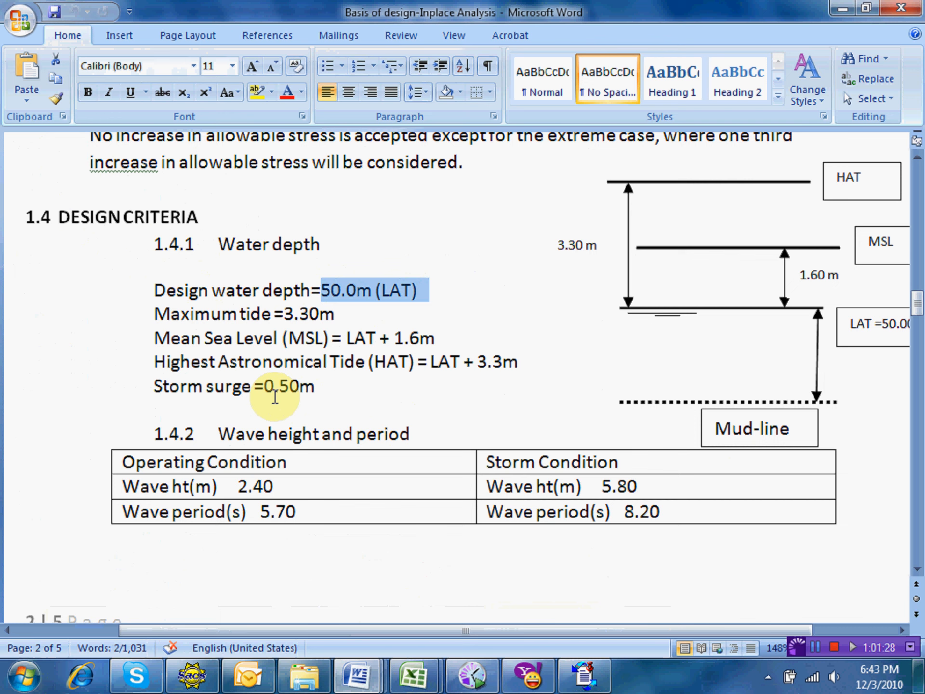
pyautogui.click(465, 679)
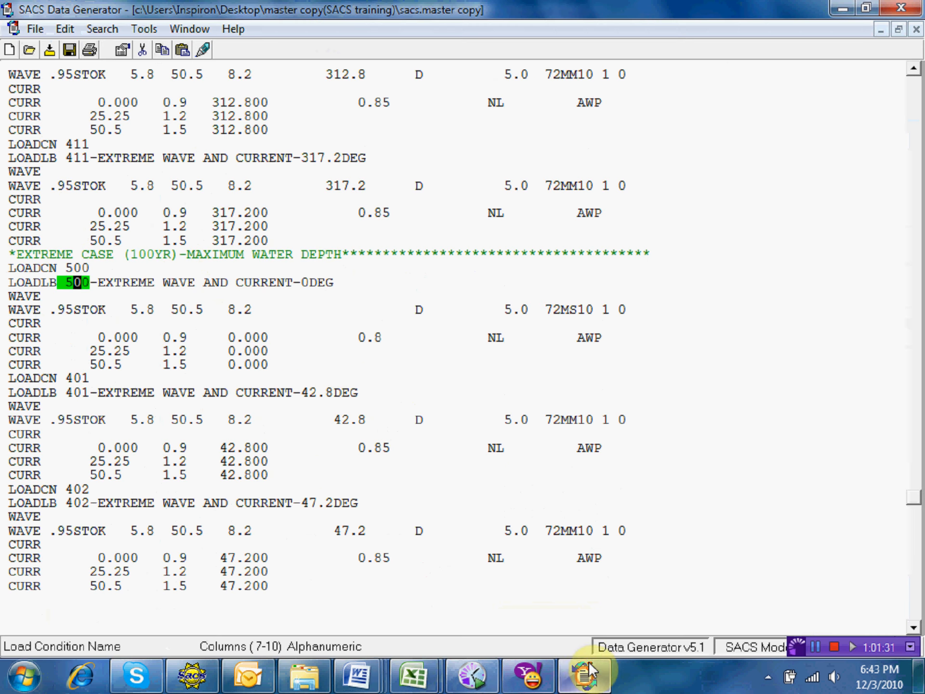
# In load condition 500, set the still water depth to 53.8 m and the upper two current elevations to 26.90 and 53.8 m
pyautogui.click(184, 306)
pyautogui.write('3')
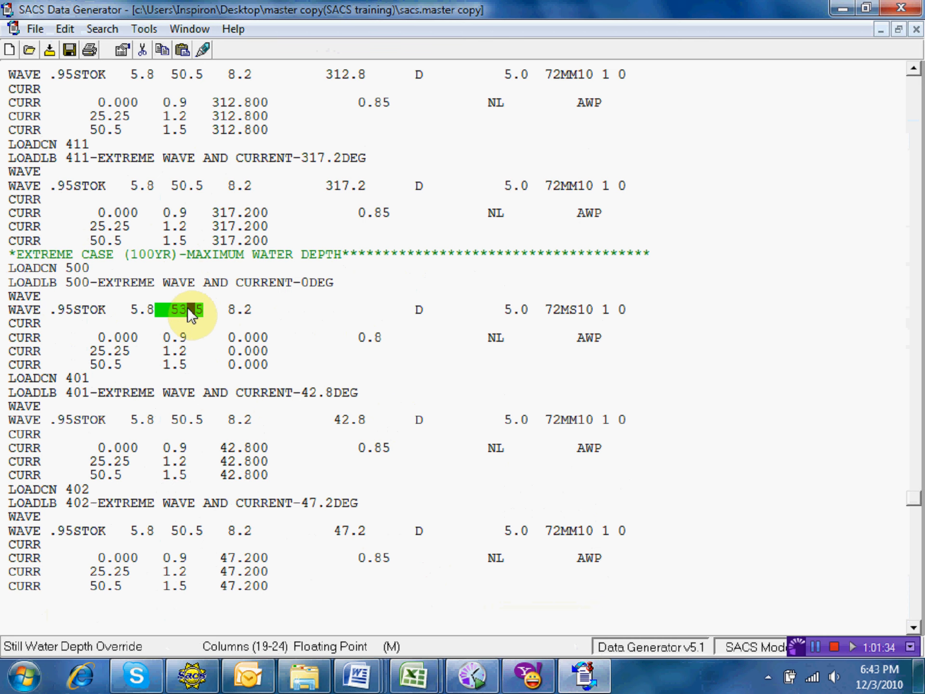
pyautogui.write('.8')
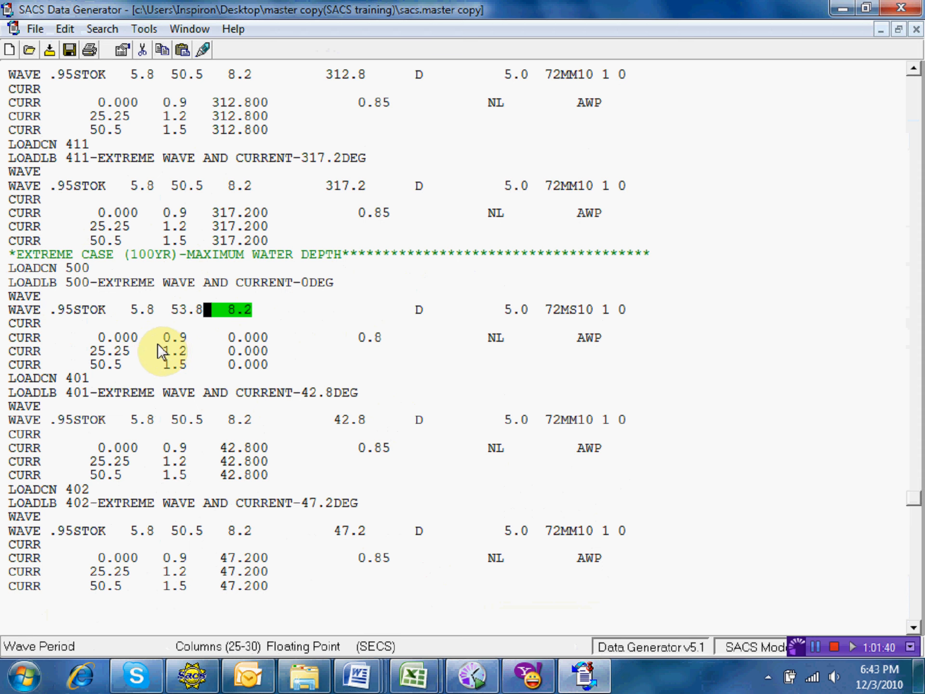
pyautogui.click(102, 348)
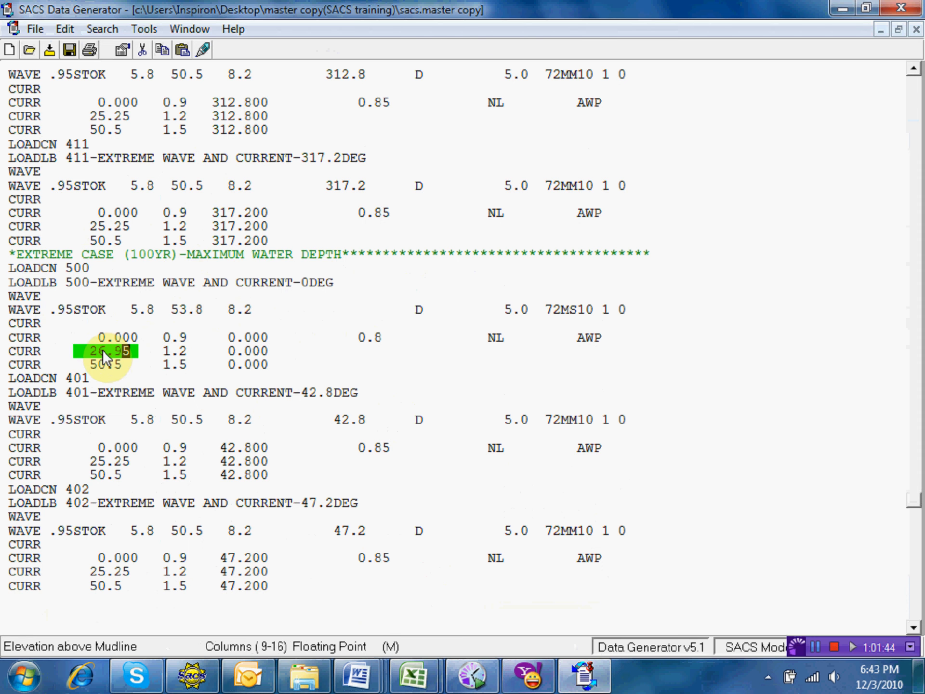
pyautogui.write('26.90')
pyautogui.press('Down')
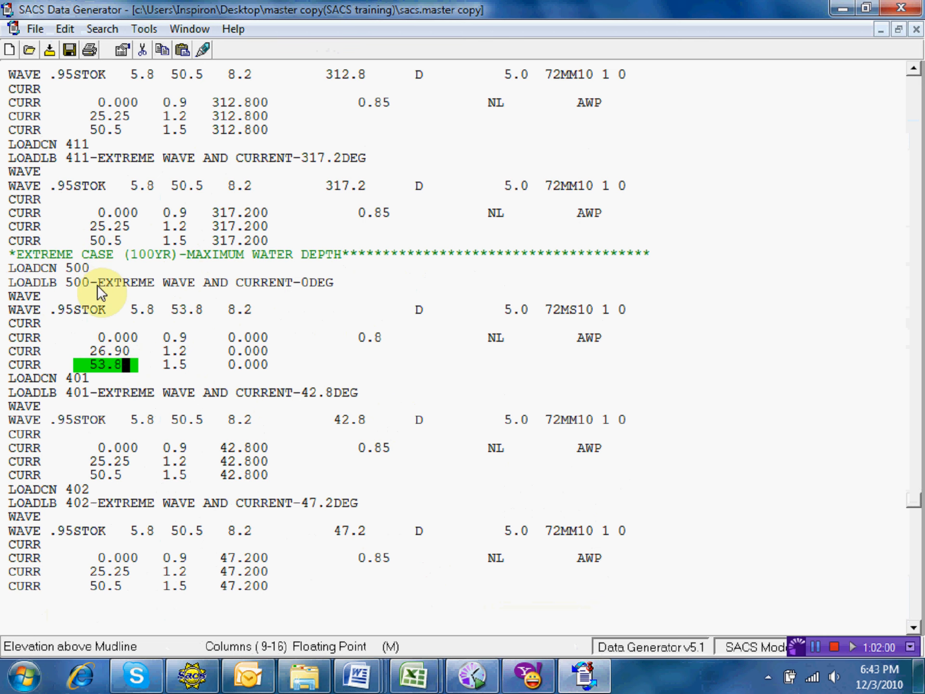
# Renumber the pasted 42.8DEG load condition as 501 in its LOADCN and LOADLB lines
pyautogui.click(70, 378)
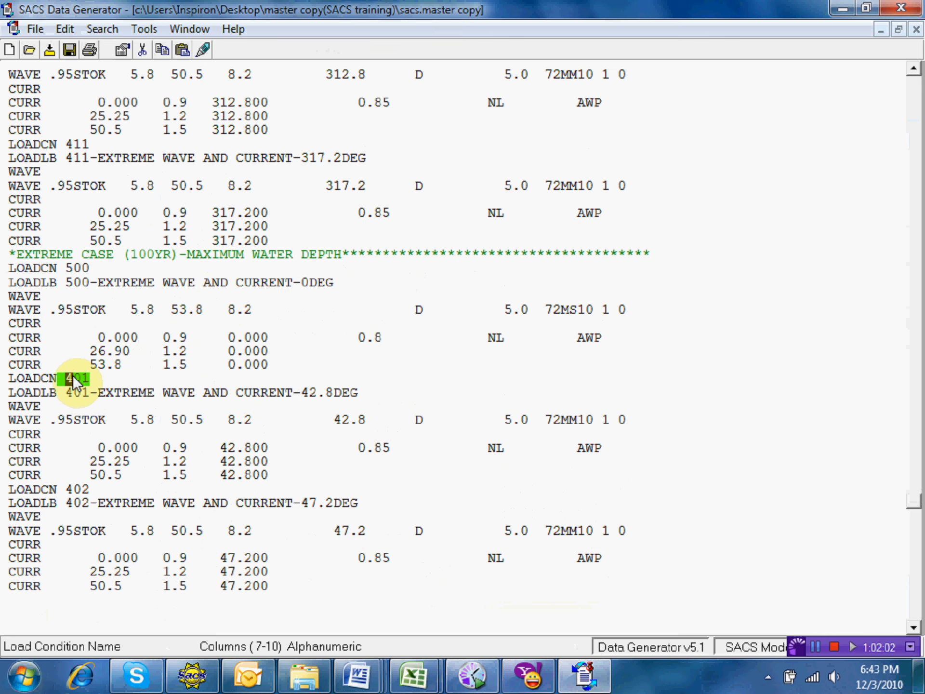
pyautogui.write('5')
pyautogui.press('Down')
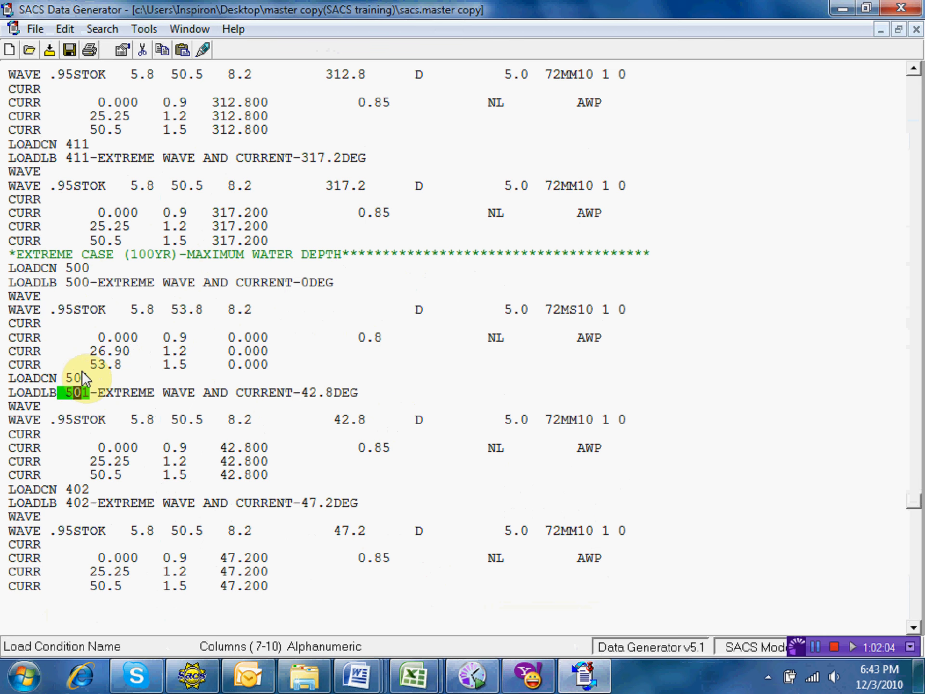
pyautogui.write('5')
# In load condition 501, set the still water depth to 53.8 m and the upper two current elevations to 26.90 and 53.8 m
pyautogui.click(183, 421)
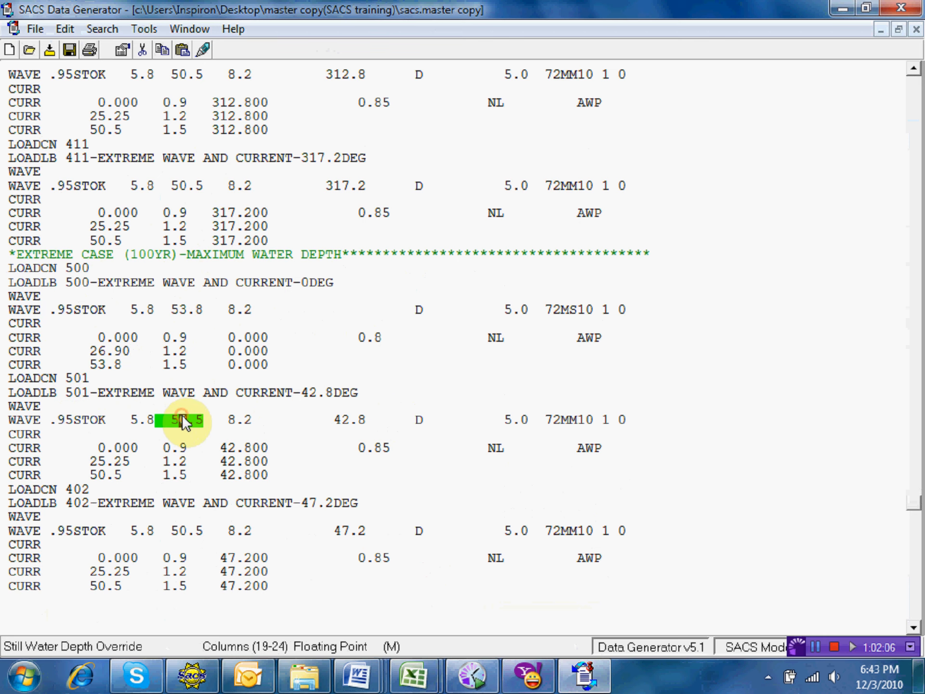
pyautogui.write('3.8')
pyautogui.click(104, 461)
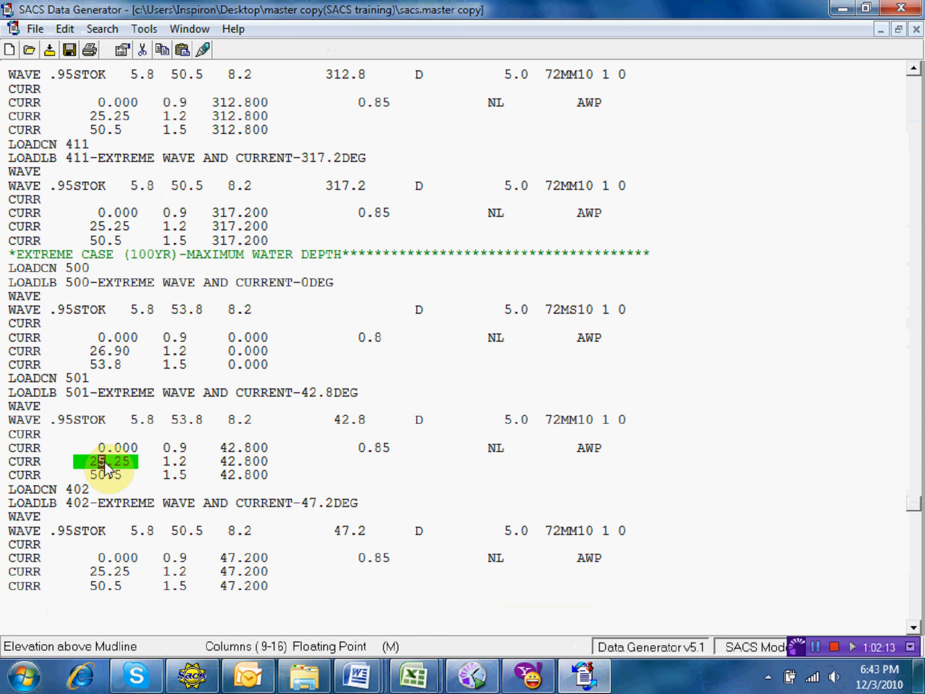
pyautogui.write('6.90')
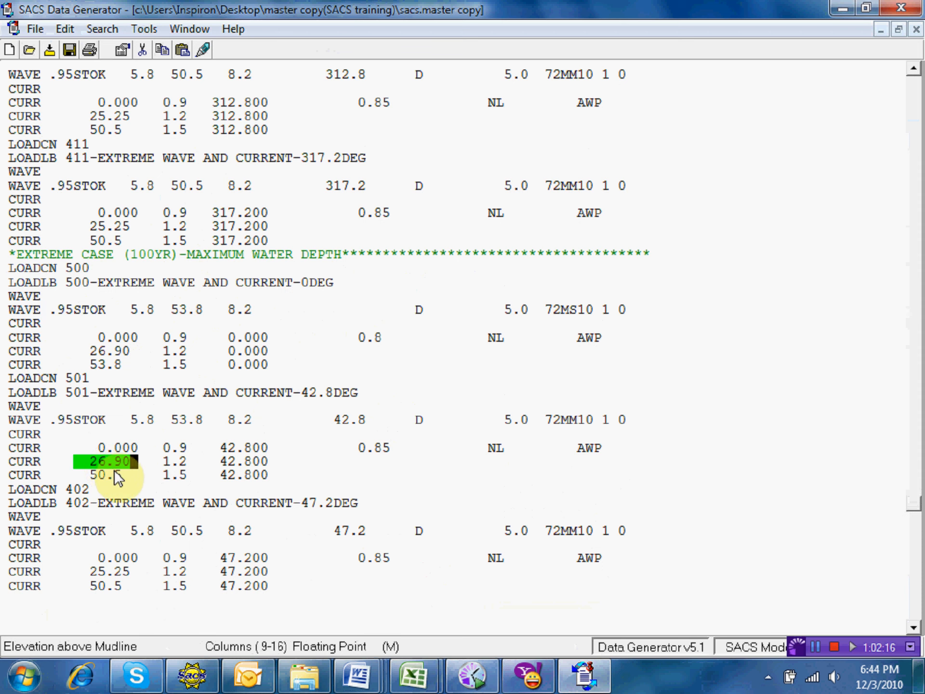
pyautogui.click(104, 473)
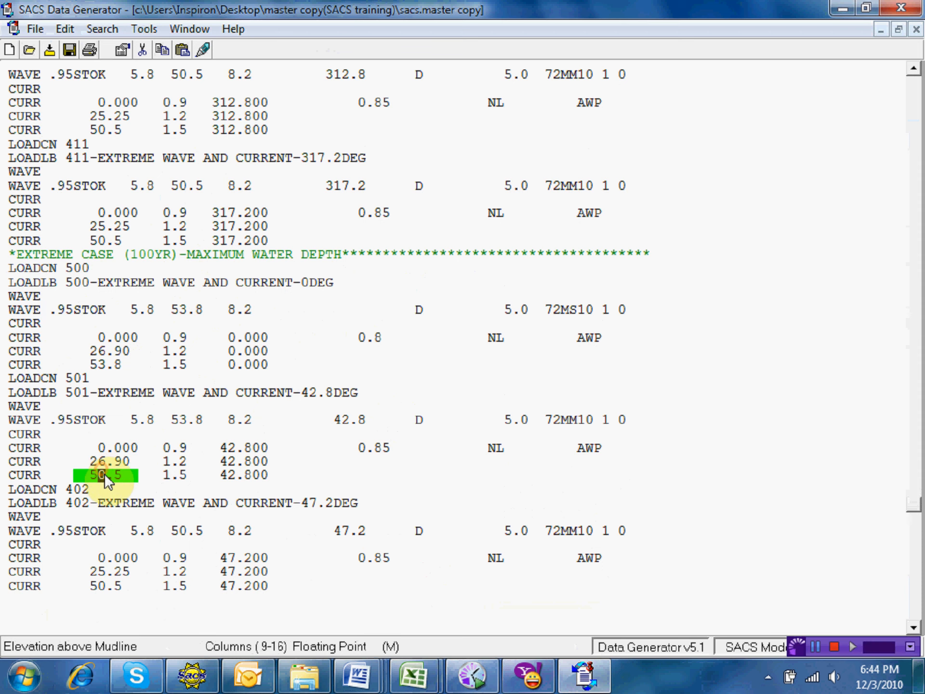
pyautogui.write('3.')
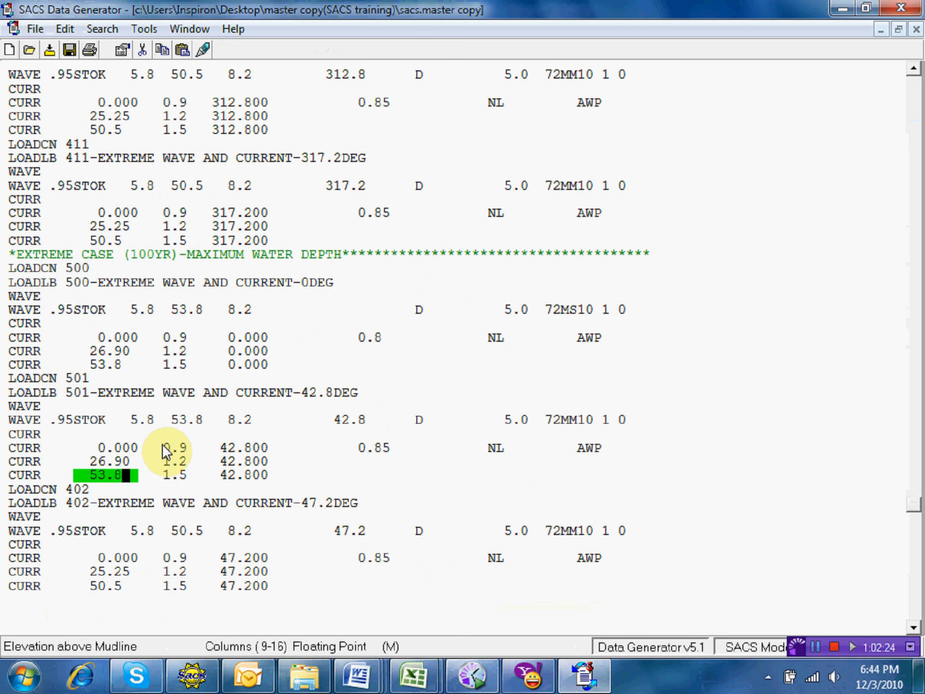
# Renumber the pasted 47.2DEG load condition as 502 in its LOADCN and LOADLB lines
pyautogui.press('Down')
pyautogui.press('Down')
pyautogui.press('Down')
pyautogui.press('Down')
pyautogui.press('Down')
pyautogui.press('Down')
pyautogui.press('Down')
pyautogui.press('Down')
pyautogui.press('Down')
pyautogui.press('Down')
pyautogui.press('Down')
pyautogui.press('Down')
pyautogui.press('Down')
pyautogui.press('Down')
pyautogui.press('Down')
pyautogui.press('Down')
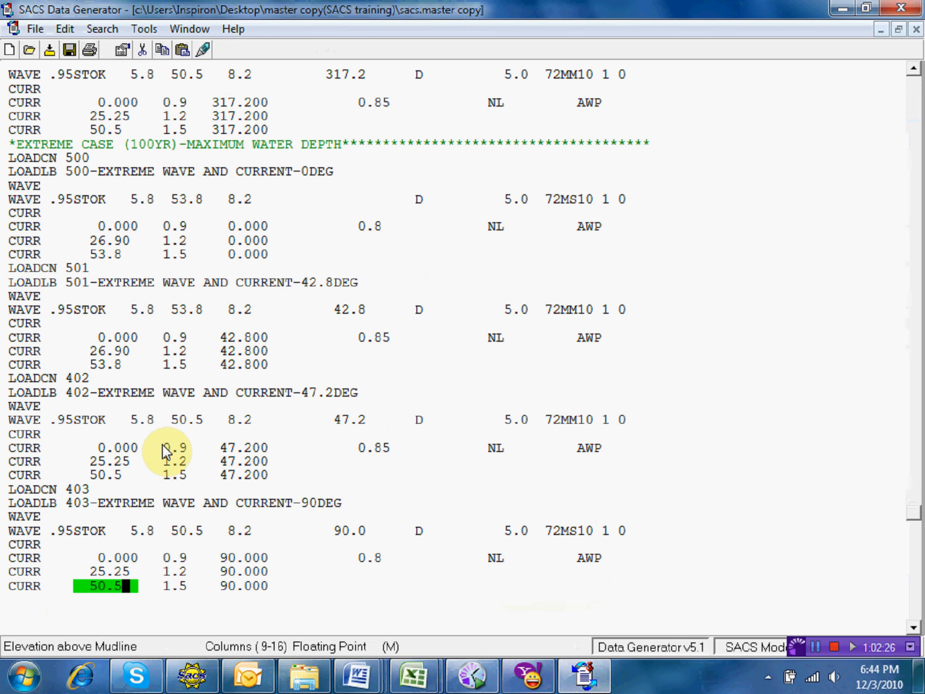
pyautogui.press('Down')
pyautogui.press('Down')
pyautogui.press('Down')
pyautogui.press('Down')
pyautogui.press('Down')
pyautogui.press('Down')
pyautogui.press('Down')
pyautogui.press('Down')
pyautogui.press('Down')
pyautogui.press('Down')
pyautogui.press('Down')
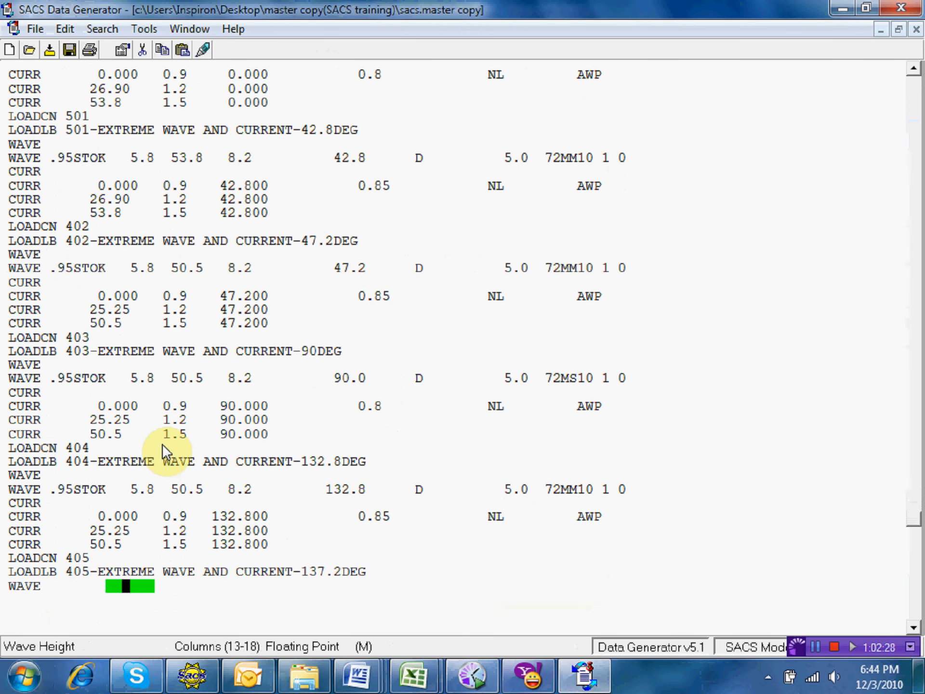
pyautogui.click(71, 211)
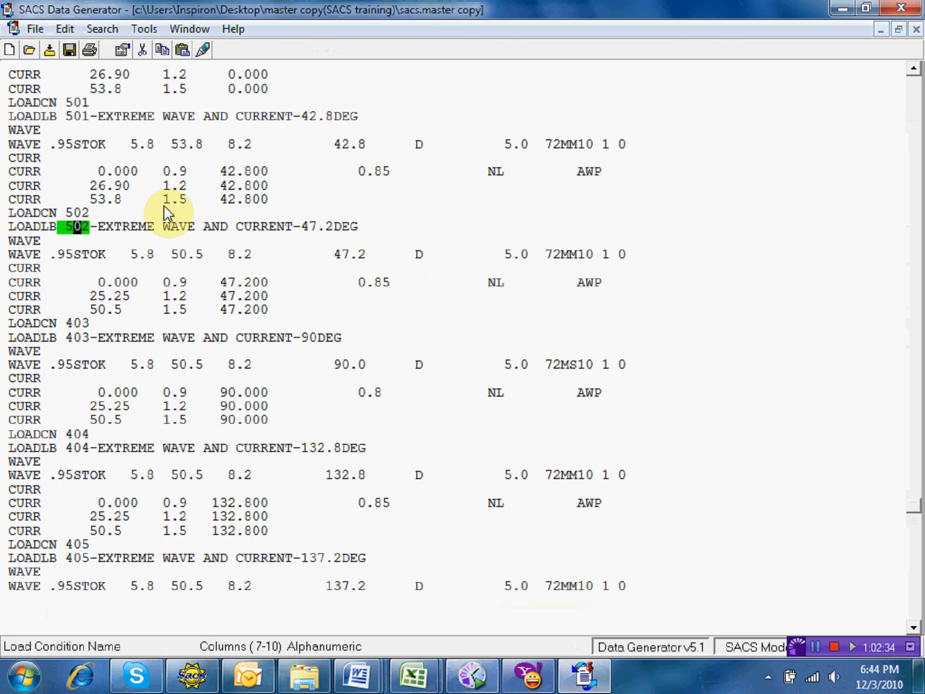
# In load condition 502, set the still water depth to 53.8 m and the upper two current elevations to 26.90 and 53.8 m
pyautogui.click(184, 255)
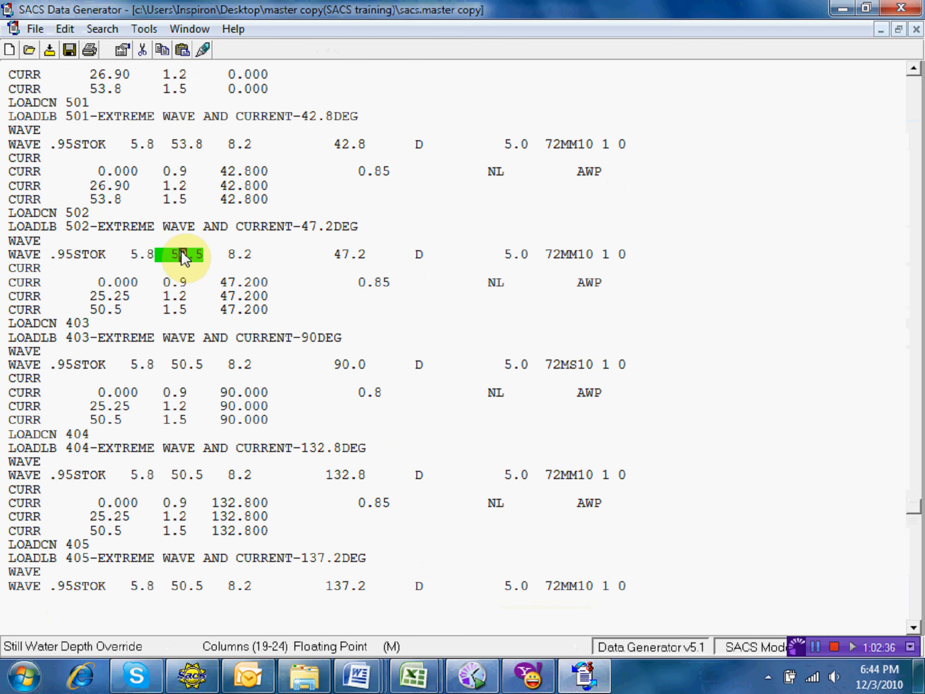
pyautogui.write('3.8')
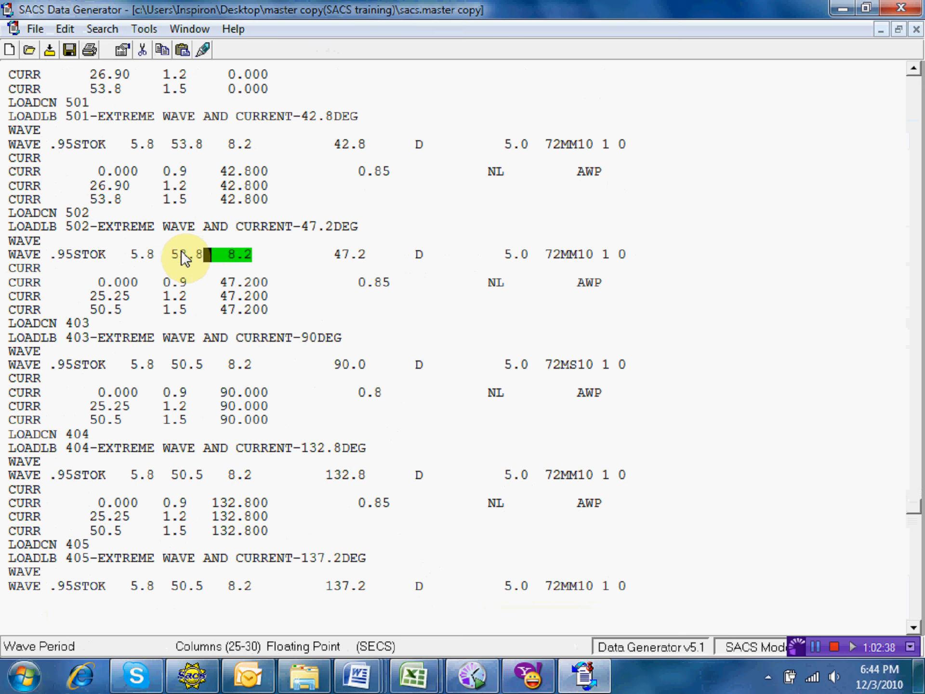
pyautogui.click(103, 292)
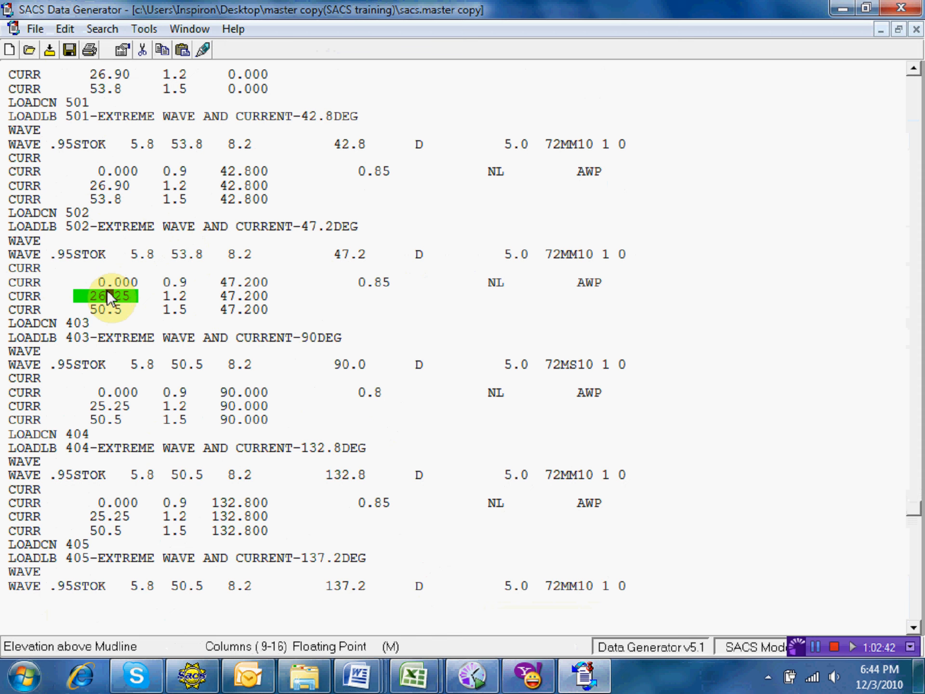
pyautogui.write('6.90')
pyautogui.click(100, 309)
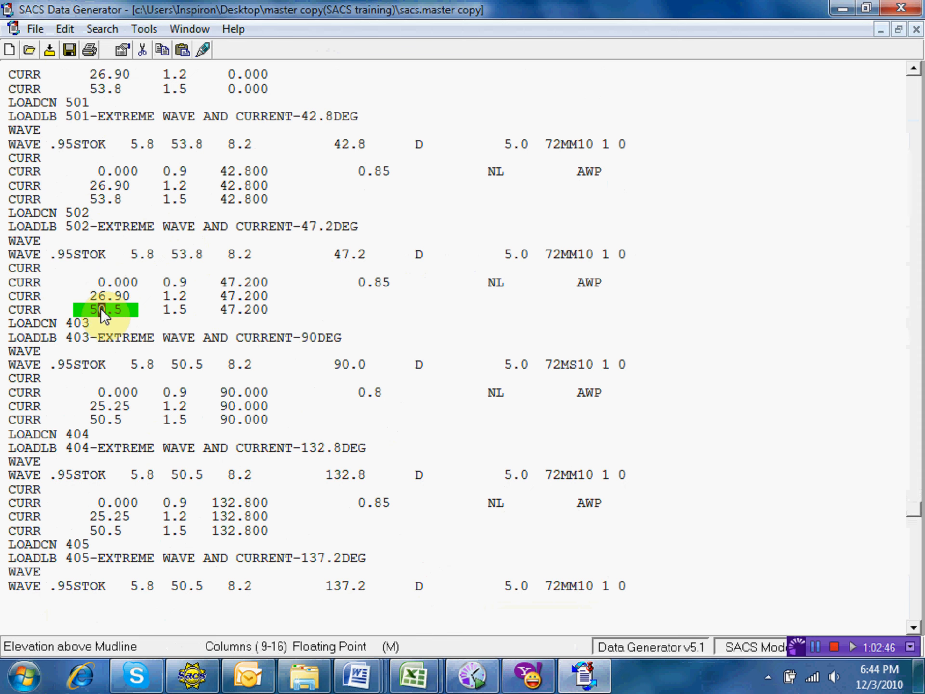
pyautogui.write('3.8')
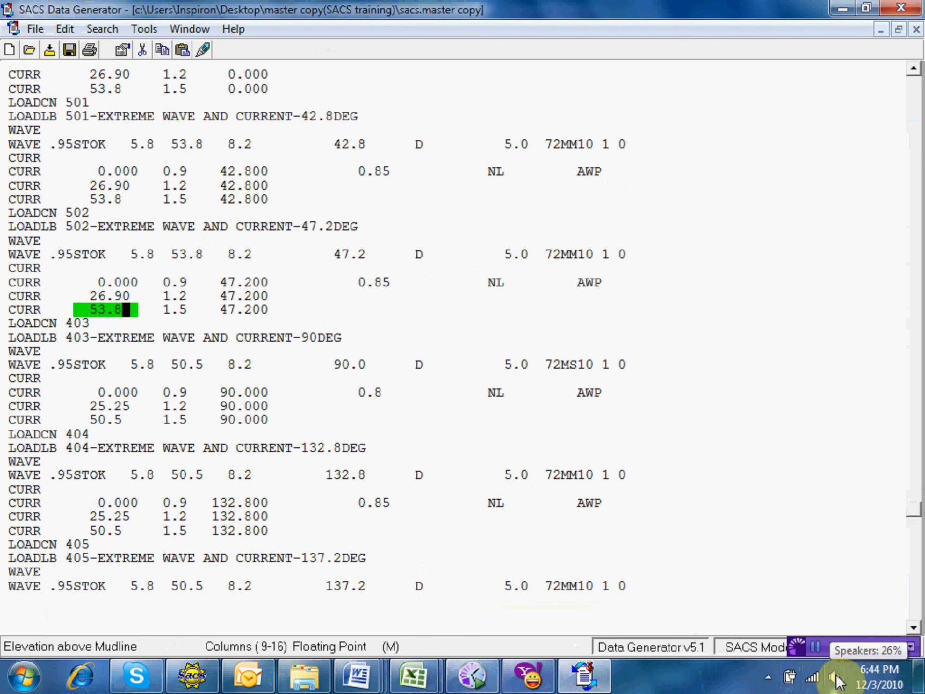
pyautogui.press('XF86AudioLowerVolume')
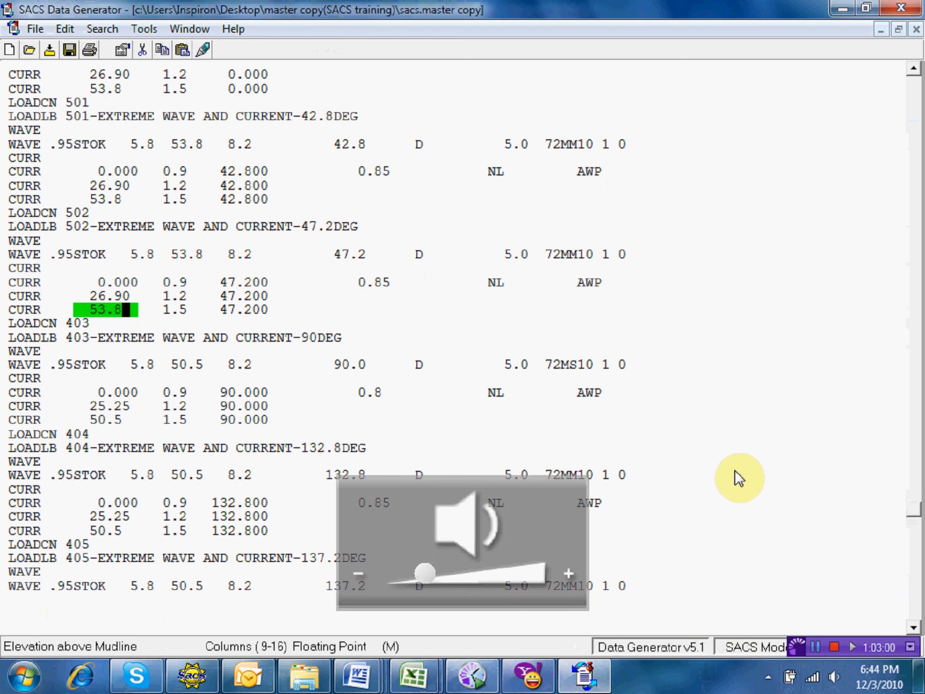
pyautogui.press('XF86AudioRaiseVolume')
pyautogui.press('XF86AudioRaiseVolume')
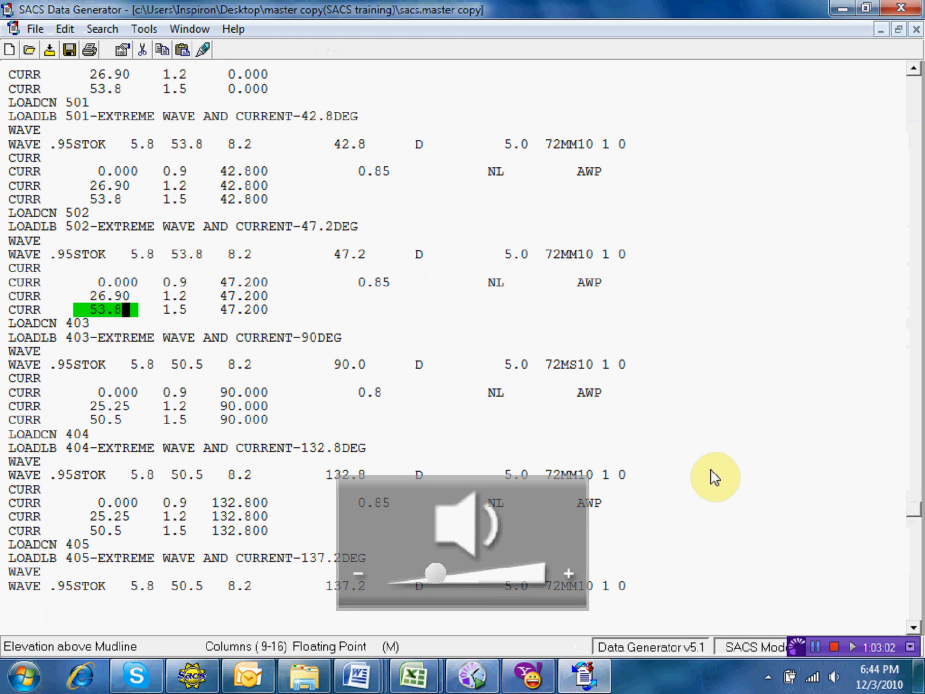
pyautogui.press('XF86AudioRaiseVolume')
pyautogui.press('XF86AudioRaiseVolume')
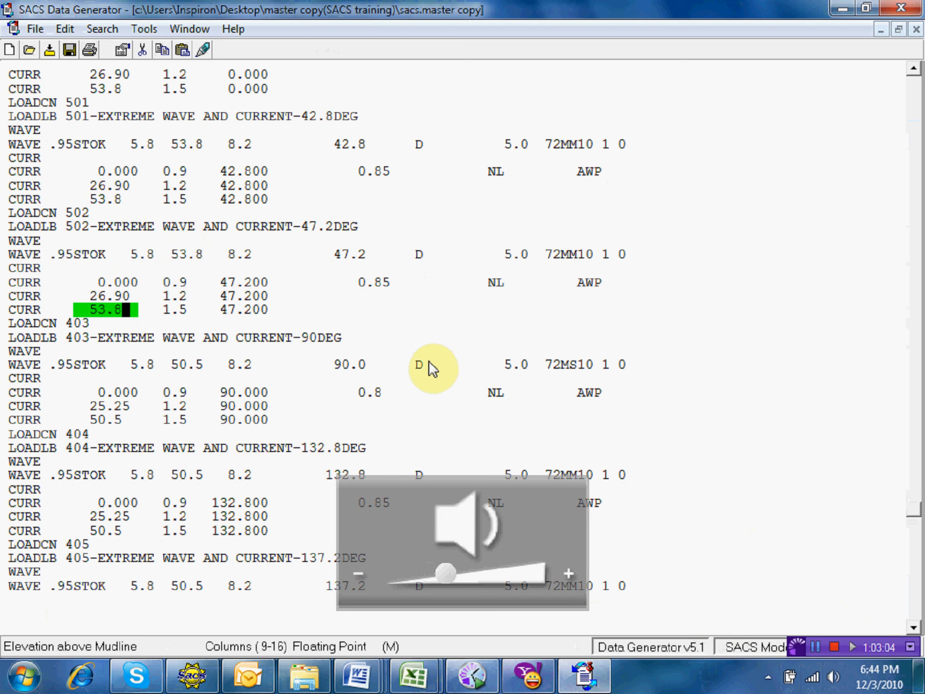
pyautogui.click(435, 323)
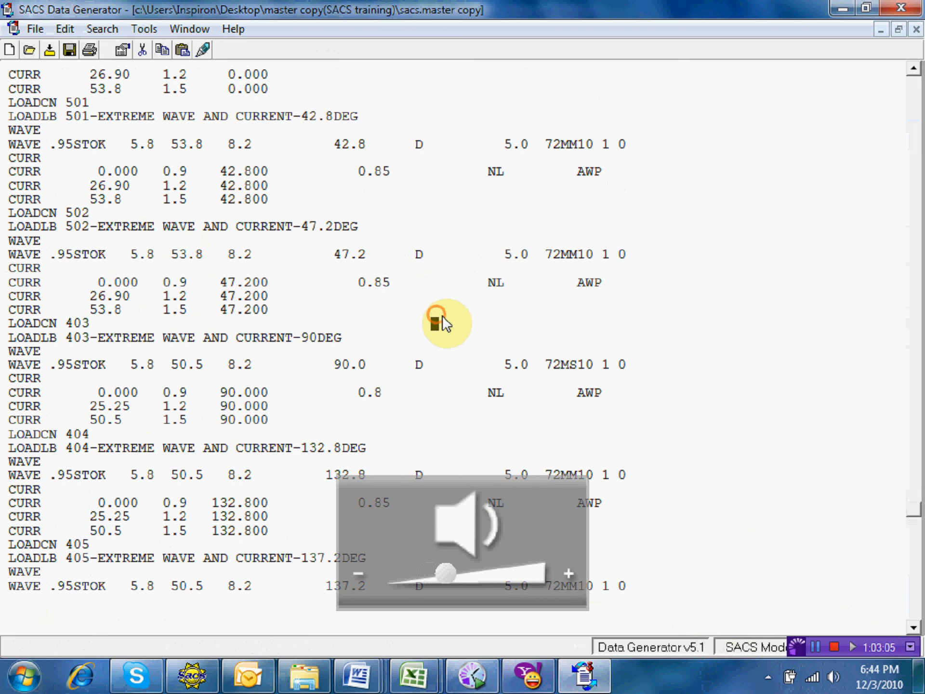
# Renumber the pasted 90DEG load condition as 503 in its LOADCN and LOADLB lines and set its still water depth to 53.8 m
pyautogui.click(69, 323)
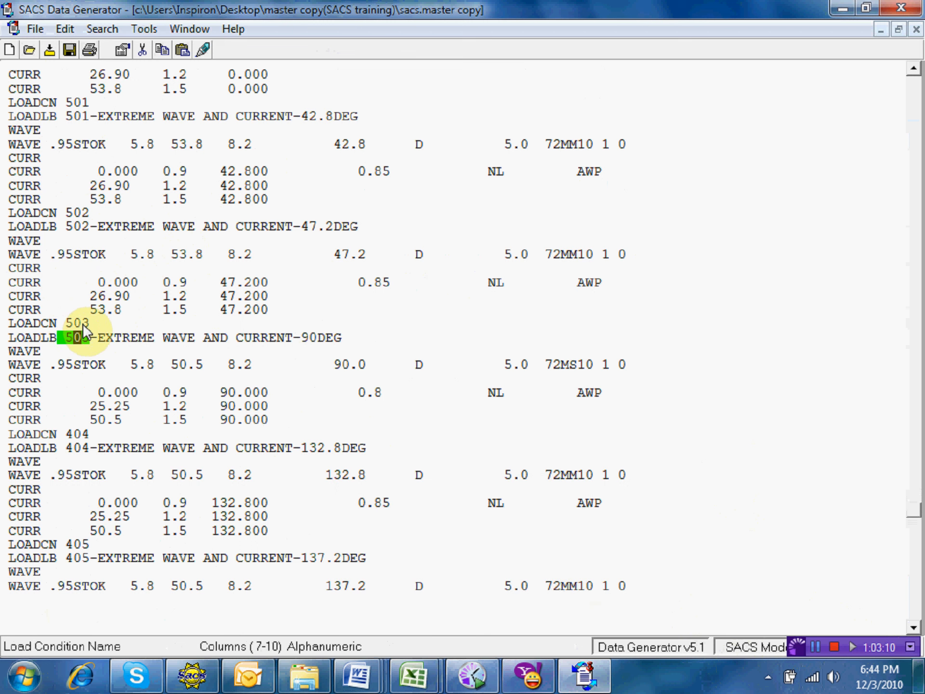
pyautogui.write('5')
pyautogui.click(186, 361)
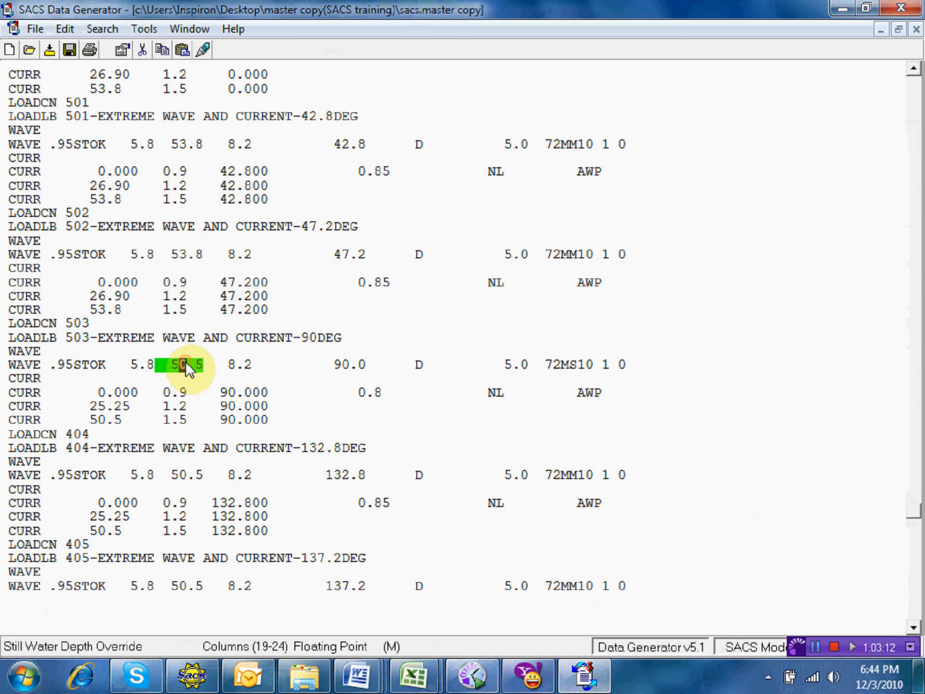
pyautogui.write('3.8')
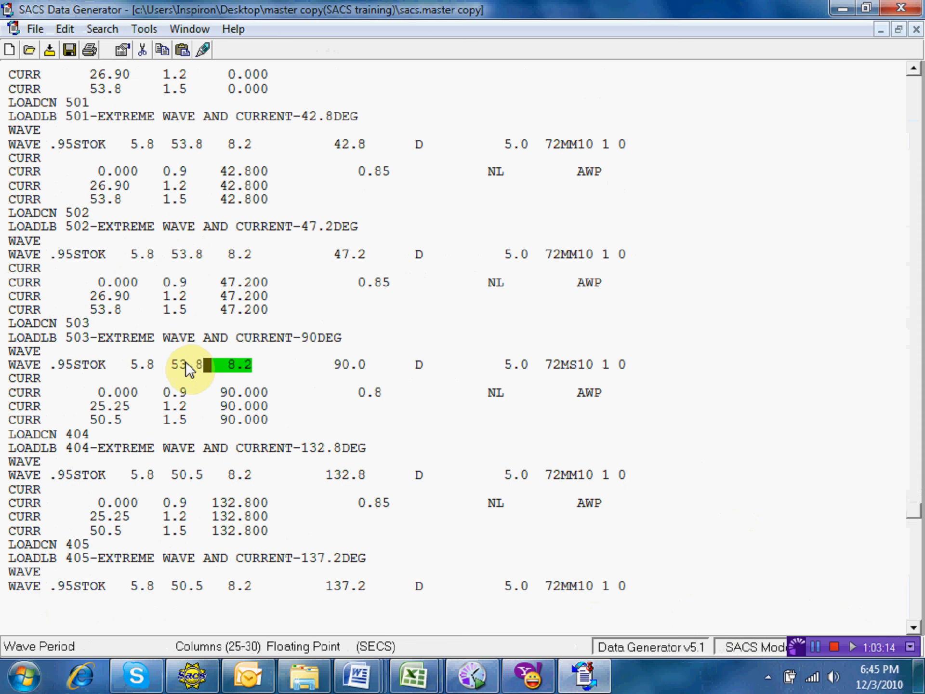
# Set the upper two current elevations of load condition 503 to 26.95 and 53.8 m
pyautogui.press('Down')
pyautogui.press('Down')
pyautogui.press('Left')
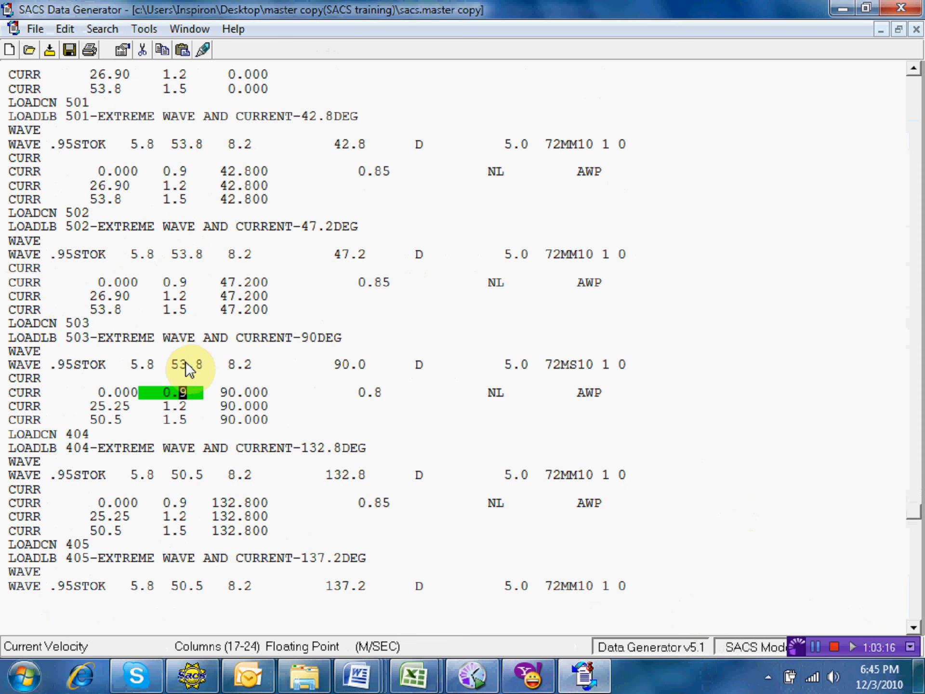
pyautogui.press('Down')
pyautogui.press('Left')
pyautogui.press('Left')
pyautogui.press('Left')
pyautogui.press('Left')
pyautogui.press('Left')
pyautogui.press('Left')
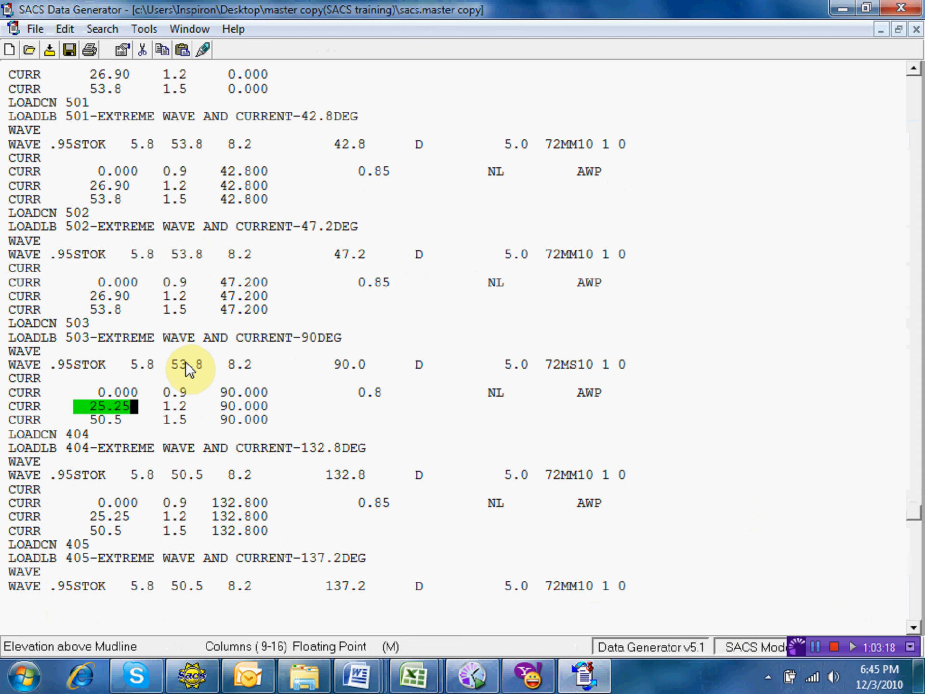
pyautogui.press('Left')
pyautogui.press('Left')
pyautogui.press('Left')
pyautogui.write('6.9')
pyautogui.press('Down')
pyautogui.press('Left')
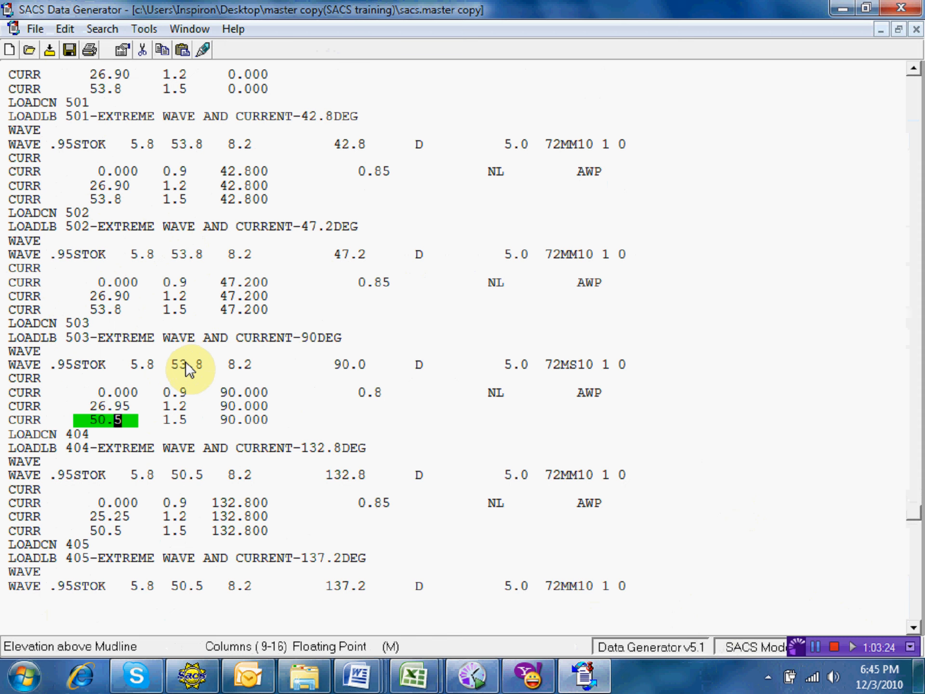
pyautogui.press('Left')
pyautogui.press('Left')
pyautogui.write('3.8')
# Renumber the pasted 132.8DEG load condition as 504 in its LOADCN and LOADLB lines
pyautogui.press('Down')
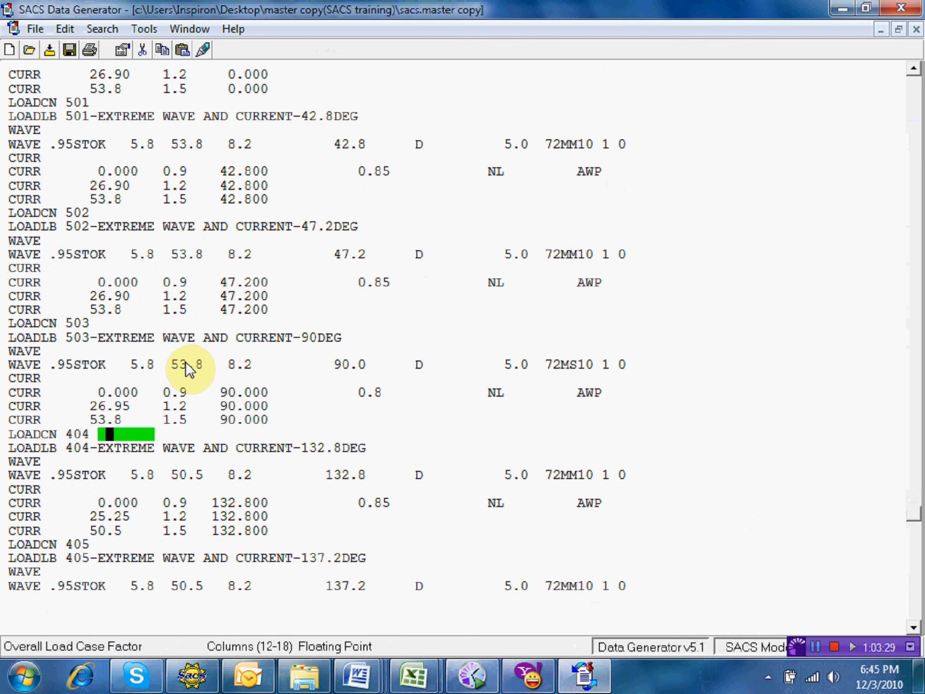
pyautogui.press('Left')
pyautogui.press('Left')
pyautogui.press('Left')
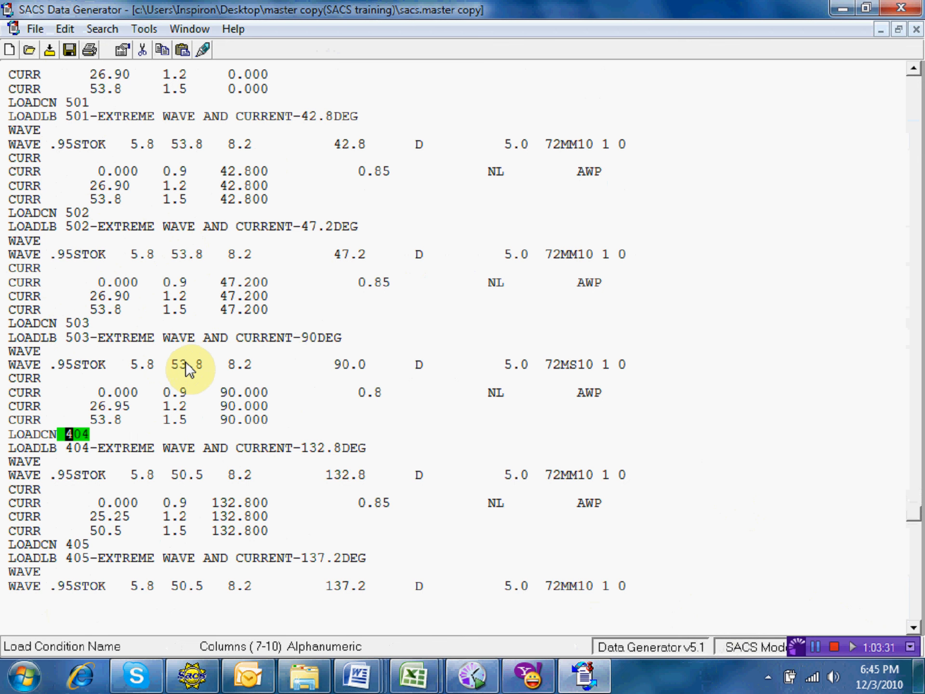
pyautogui.write('5')
pyautogui.press('Down')
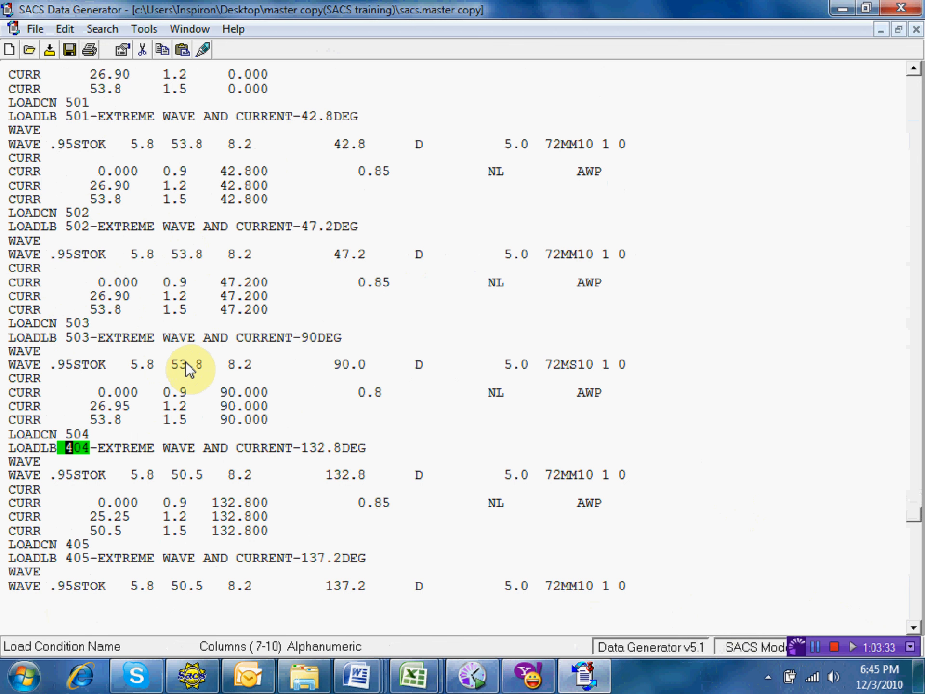
pyautogui.write('5')
# Set the still water depth in the WAVE line of load condition 504 to 53.8 m
pyautogui.press('Down')
pyautogui.press('Down')
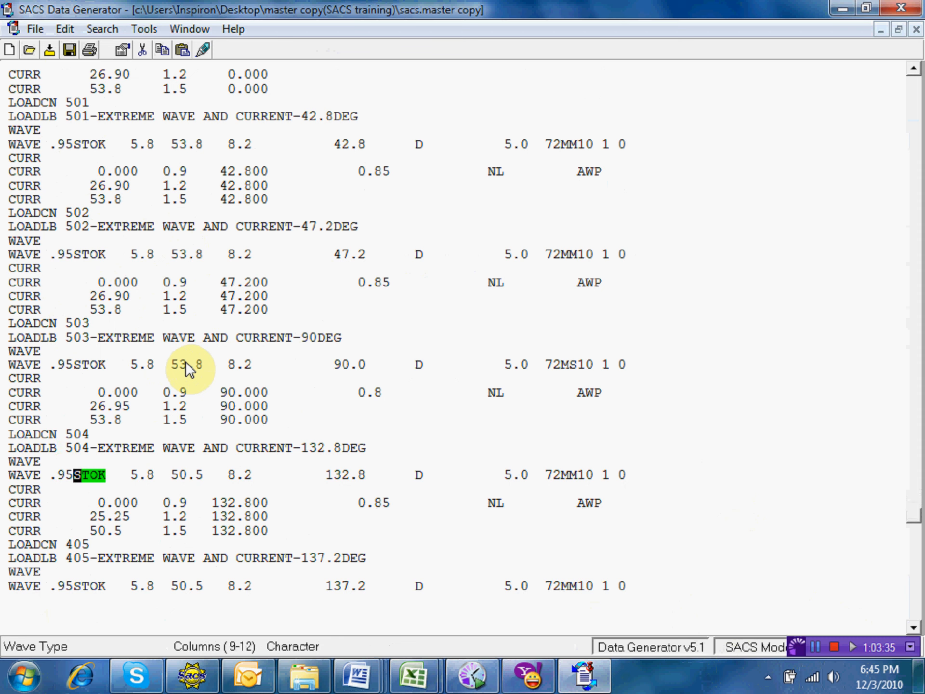
pyautogui.press('Right')
pyautogui.press('Right')
pyautogui.press('Right')
pyautogui.press('Right')
pyautogui.press('Right')
pyautogui.press('Right')
pyautogui.press('Right')
pyautogui.press('Right')
pyautogui.press('Right')
pyautogui.press('Right')
pyautogui.press('Right')
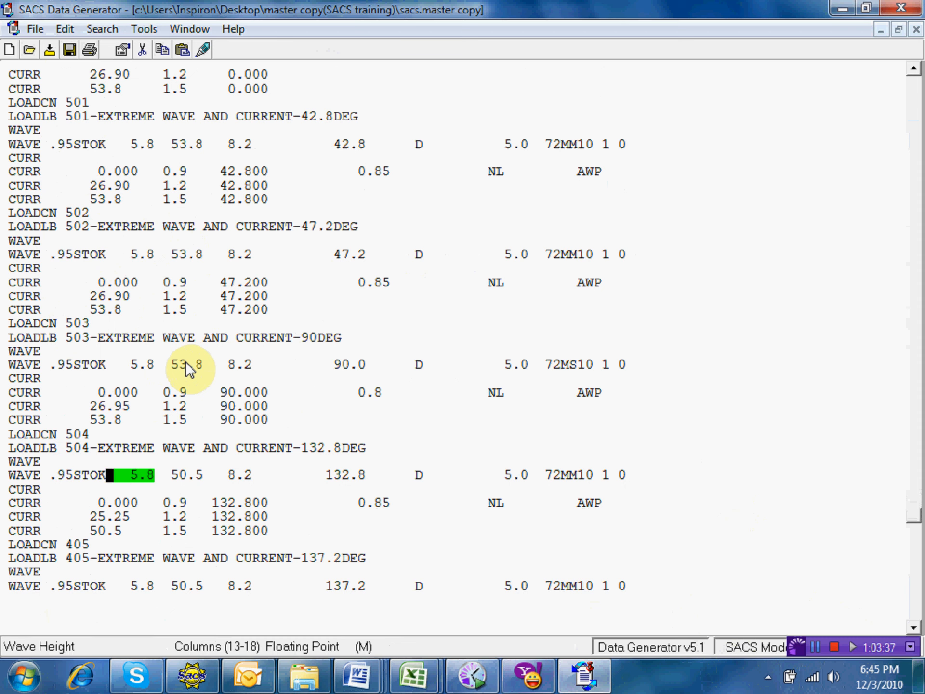
pyautogui.press('Right')
pyautogui.press('Right')
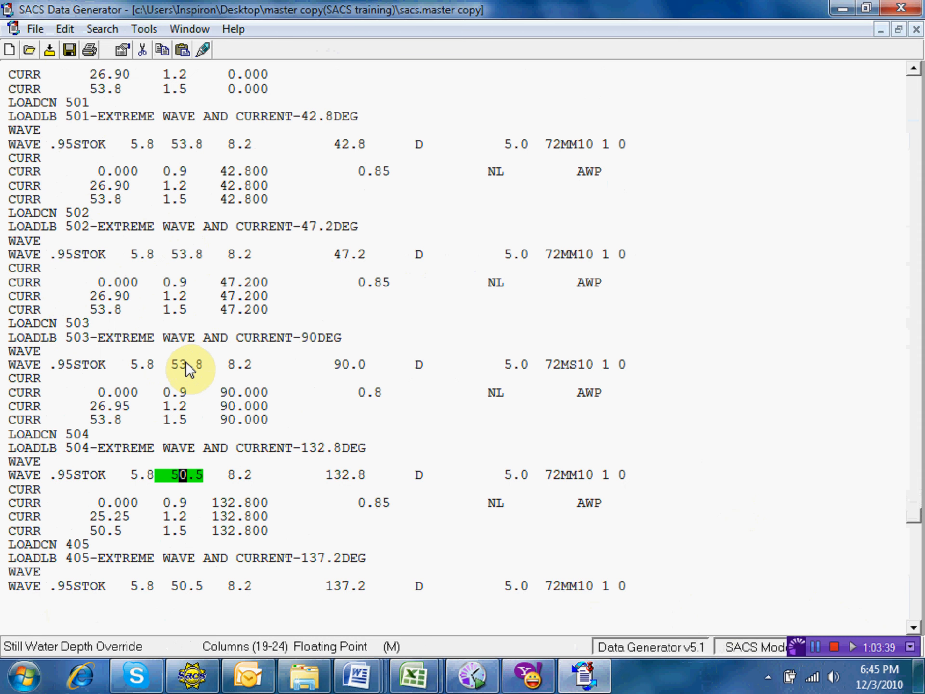
pyautogui.write('3.8')
# Set the upper two current elevations of load condition 504 to 26.95 and 53.8 m
pyautogui.press('Down')
pyautogui.press('Down')
pyautogui.press('Down')
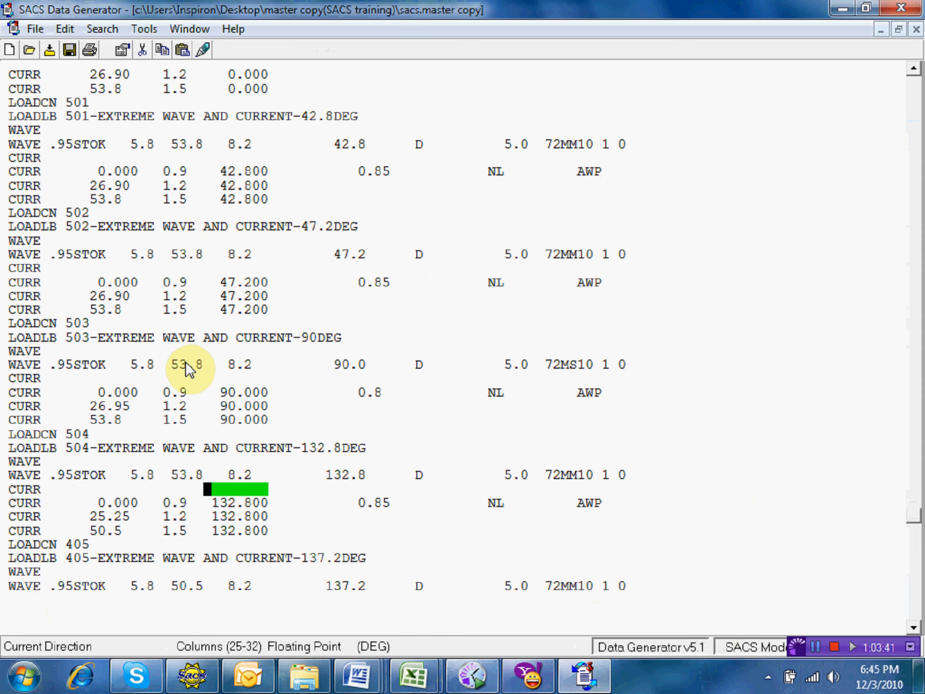
pyautogui.press('Left')
pyautogui.press('Left')
pyautogui.press('Left')
pyautogui.press('Left')
pyautogui.press('Left')
pyautogui.press('Left')
pyautogui.press('Left')
pyautogui.press('Left')
pyautogui.press('Left')
pyautogui.press('Left')
pyautogui.press('Left')
pyautogui.press('Left')
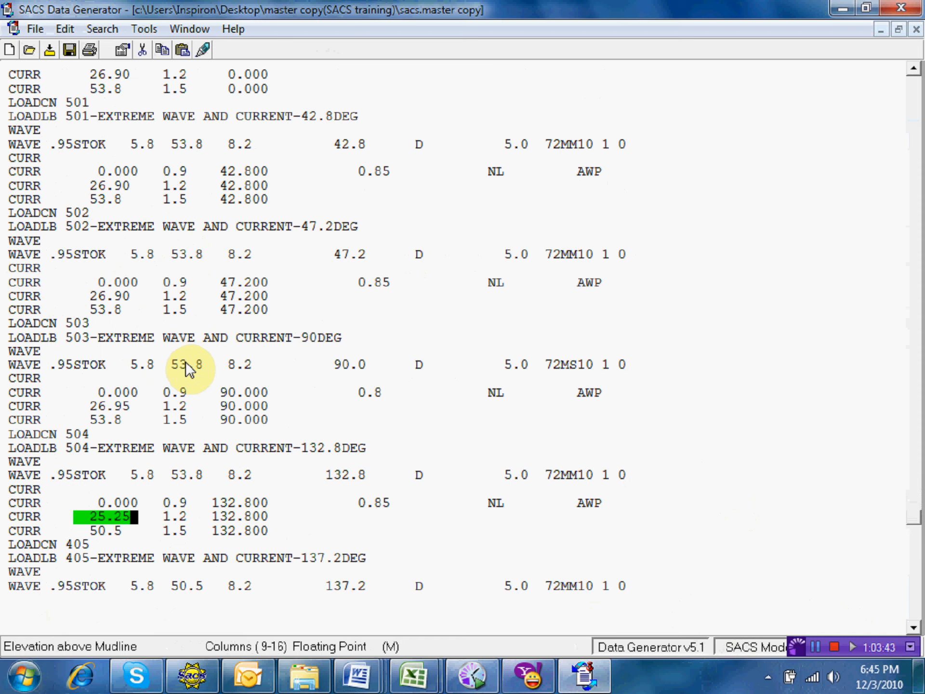
pyautogui.write('6.95')
pyautogui.press('Down')
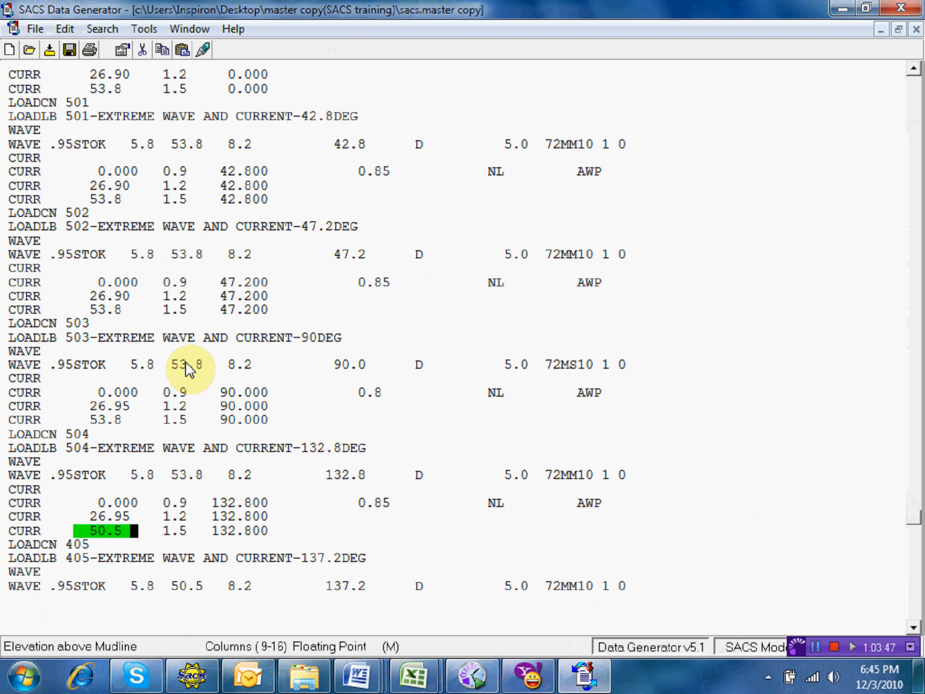
pyautogui.press('Left')
pyautogui.press('Left')
pyautogui.press('Left')
pyautogui.write('3.8')
# Save the input file and go on to the pasted 137.2DEG load condition 405
pyautogui.click(68, 50)
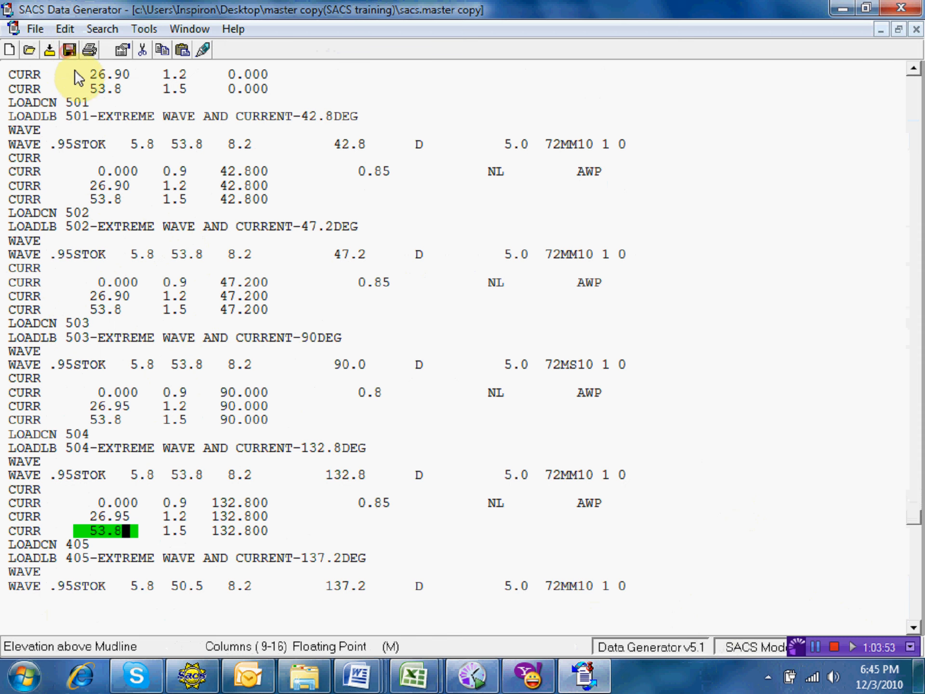
pyautogui.press('Down')
pyautogui.press('Down')
pyautogui.press('Down')
pyautogui.press('Down')
pyautogui.press('Down')
pyautogui.press('Down')
pyautogui.press('Down')
pyautogui.press('Down')
pyautogui.press('Down')
pyautogui.press('Down')
pyautogui.press('Down')
pyautogui.press('Down')
pyautogui.press('Down')
pyautogui.press('Down')
pyautogui.press('Down')
pyautogui.press('Down')
pyautogui.press('Down')
pyautogui.press('Down')
pyautogui.press('Down')
pyautogui.press('Down')
pyautogui.press('Down')
pyautogui.press('Down')
pyautogui.press('Down')
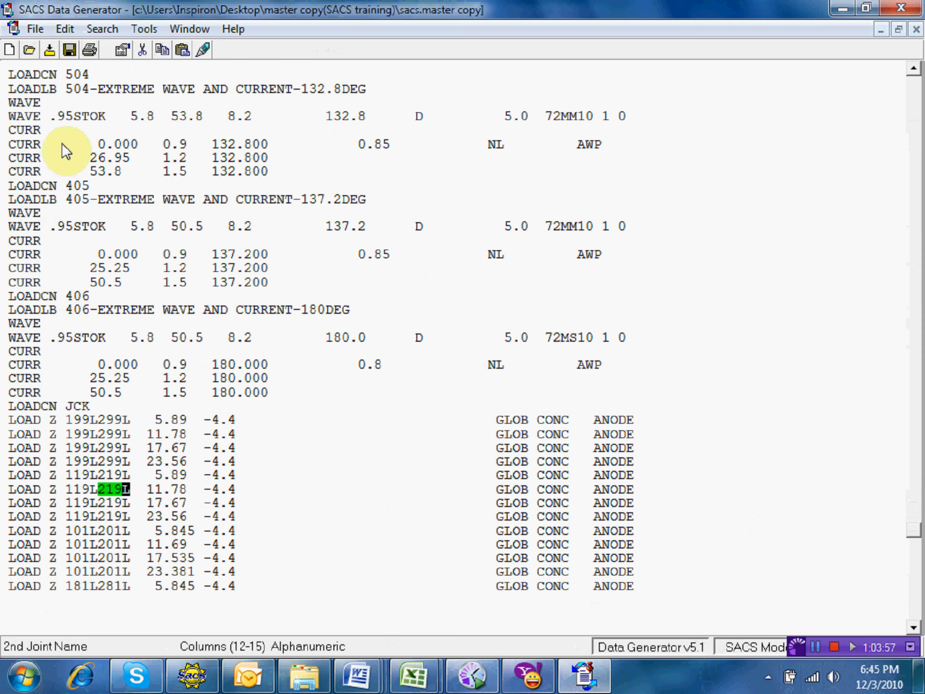
pyautogui.click(68, 186)
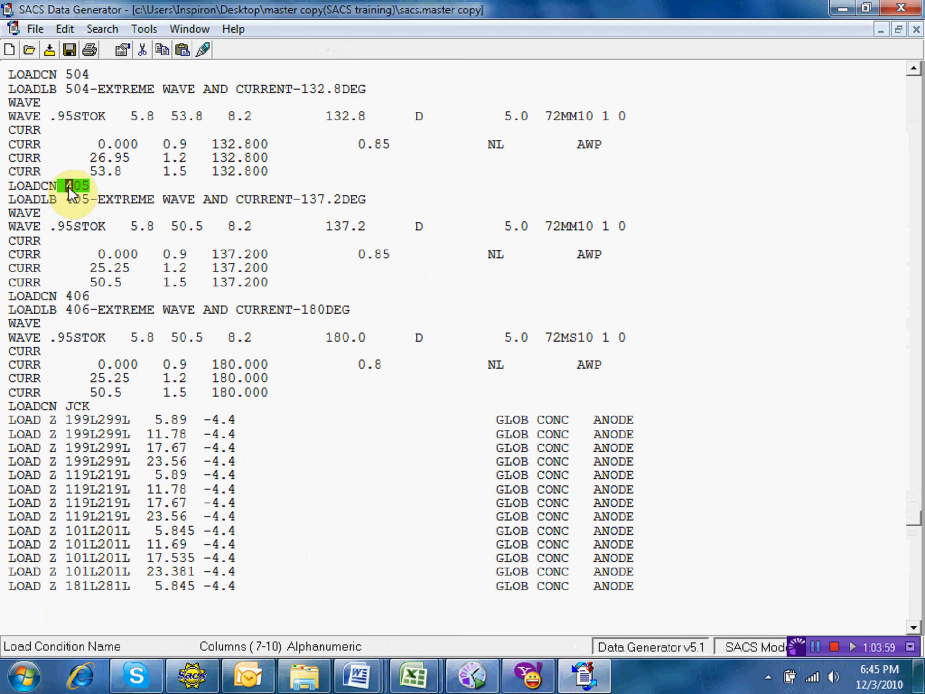
pyautogui.press('Return')
pyautogui.write('5')
pyautogui.press('Down')
pyautogui.press('Left')
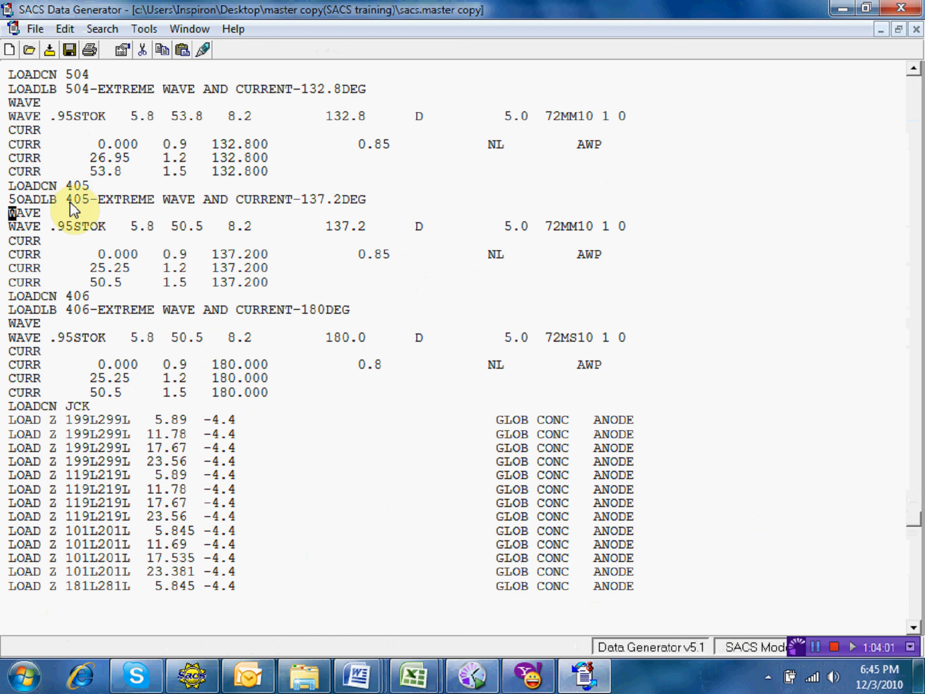
pyautogui.click(10, 196)
pyautogui.write('L')
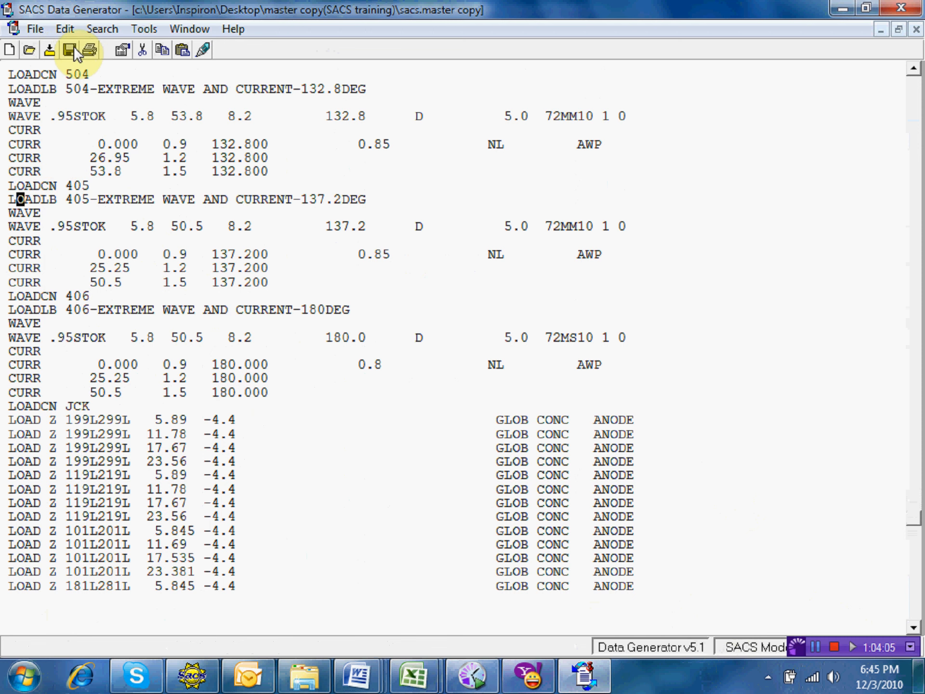
# Renumber the pasted 137.2DEG load condition as 505 in its LOADCN and LOADLB lines and set its still water depth to 53.8 m
pyautogui.click(69, 183)
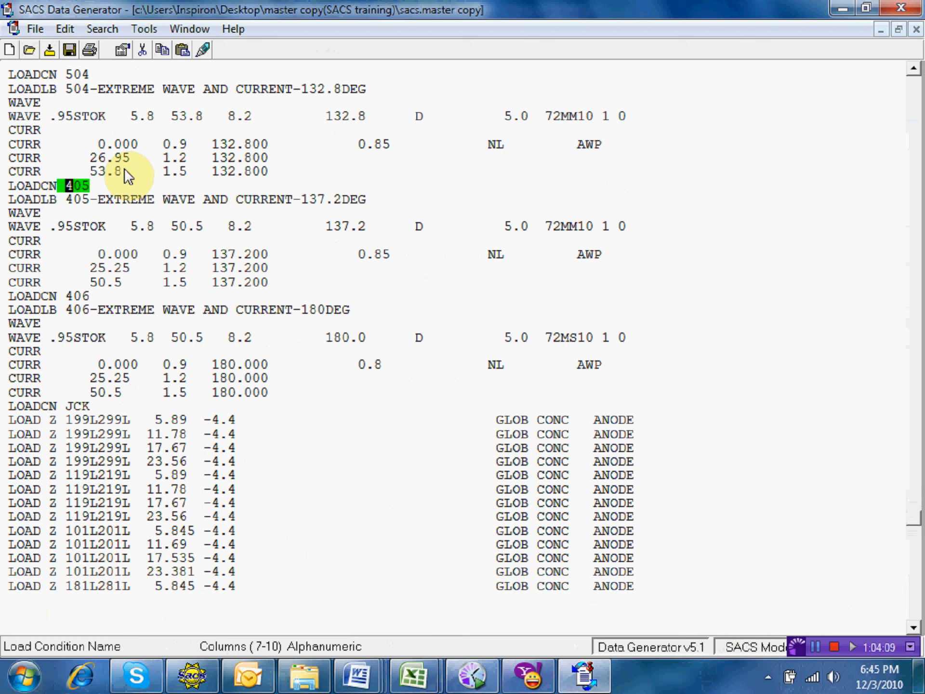
pyautogui.write('5')
pyautogui.press('Down')
pyautogui.press('Left')
pyautogui.write('5')
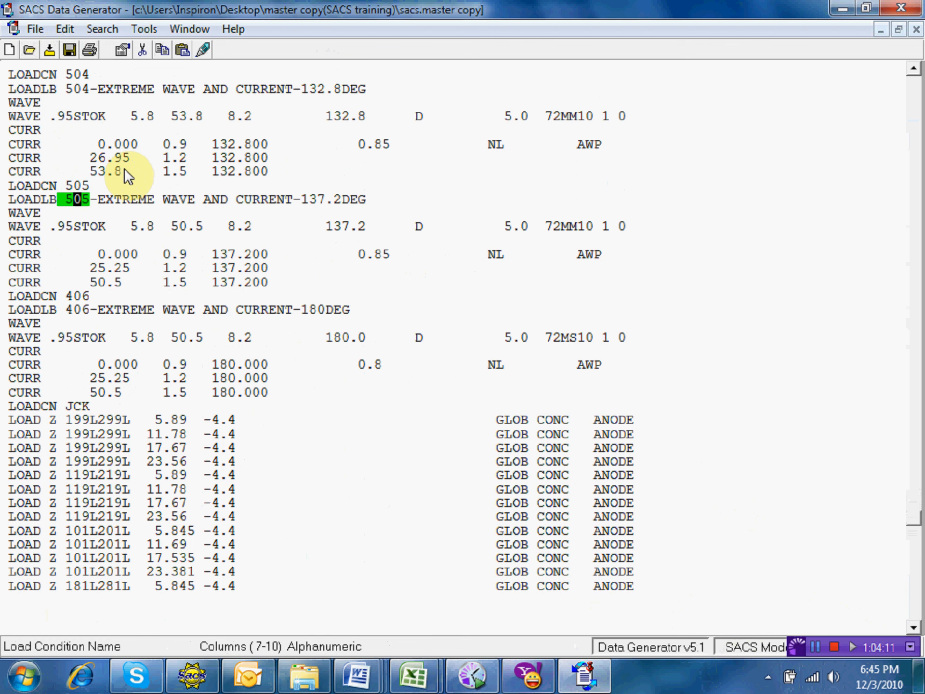
pyautogui.click(187, 227)
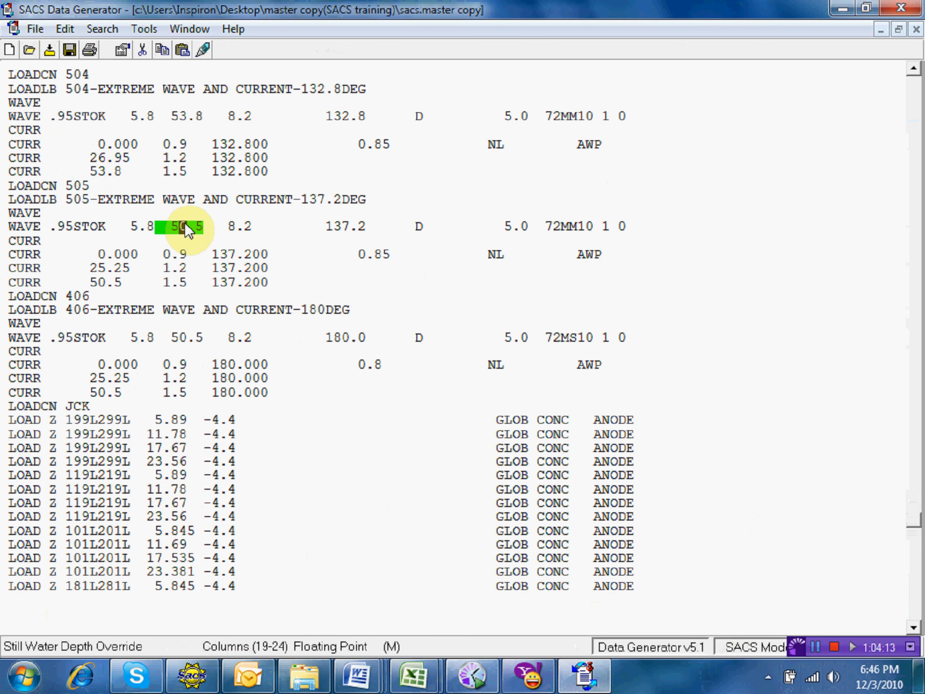
pyautogui.write('3.8')
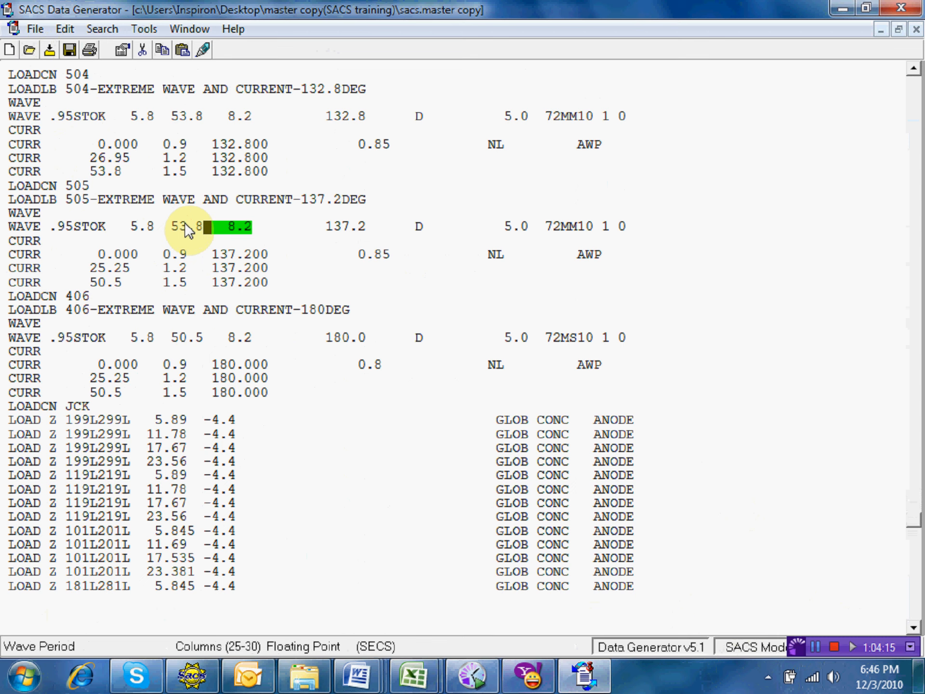
# Set the middle current elevation of load conditions 504 and 505 to 26.90 m
pyautogui.click(126, 156)
pyautogui.write('0')
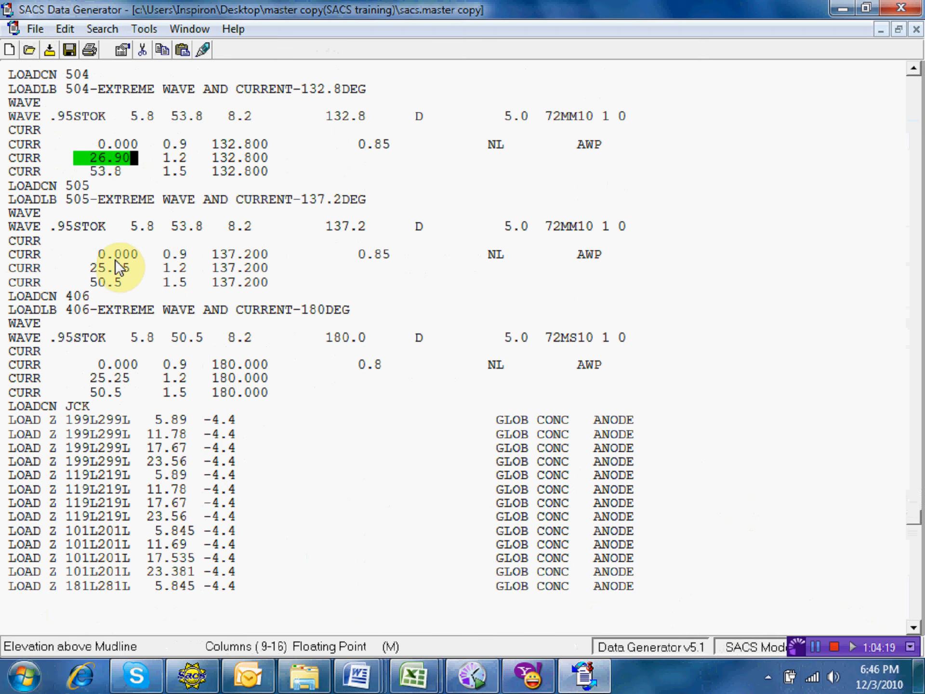
pyautogui.click(102, 267)
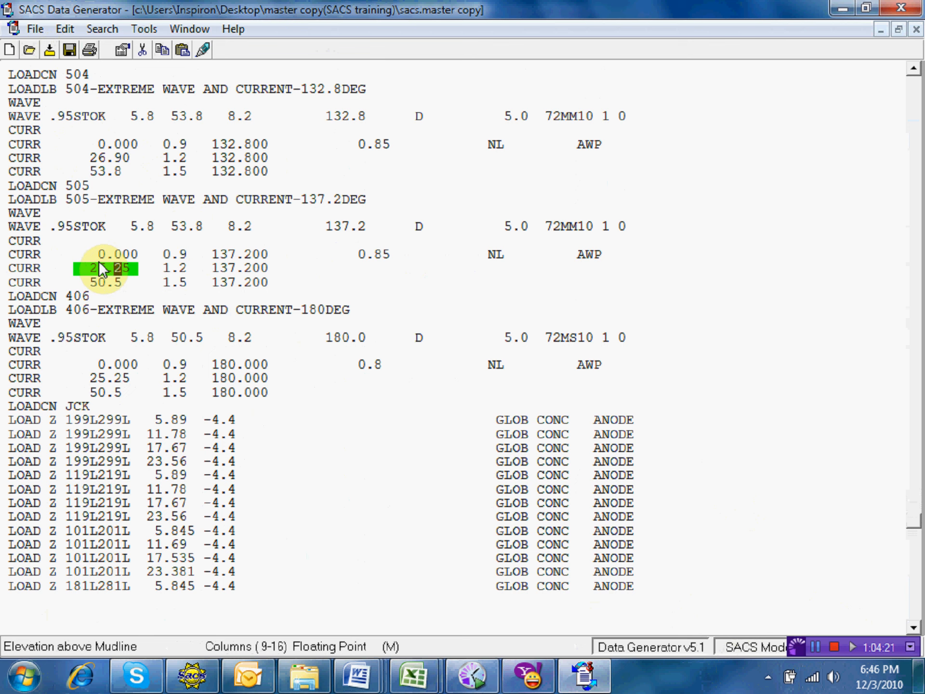
pyautogui.write('90')
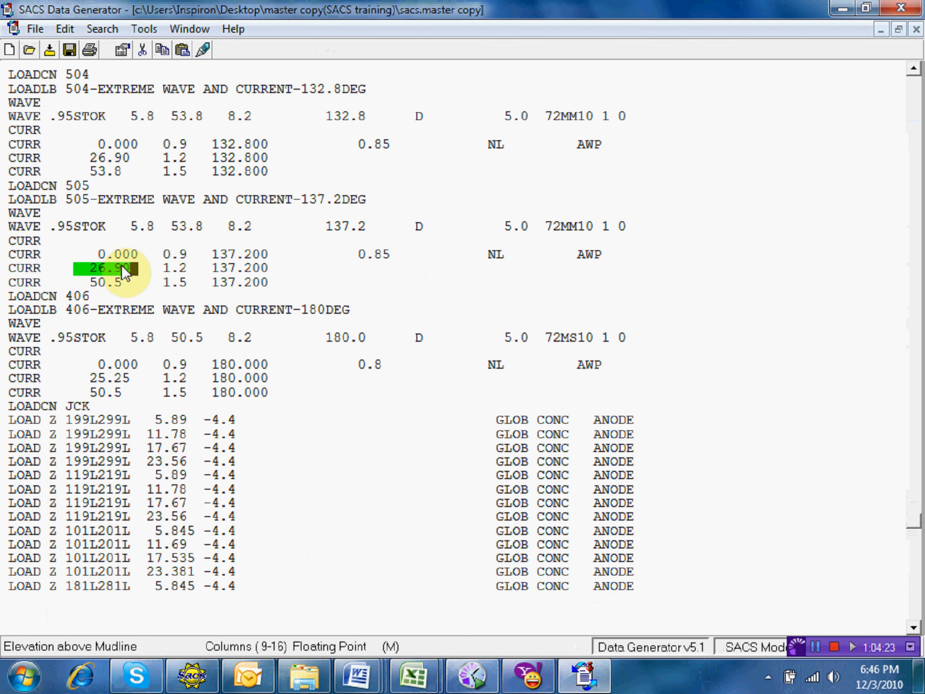
# Set the uppermost current elevation of load condition 505 to 53.8 m and save the input file
pyautogui.click(103, 282)
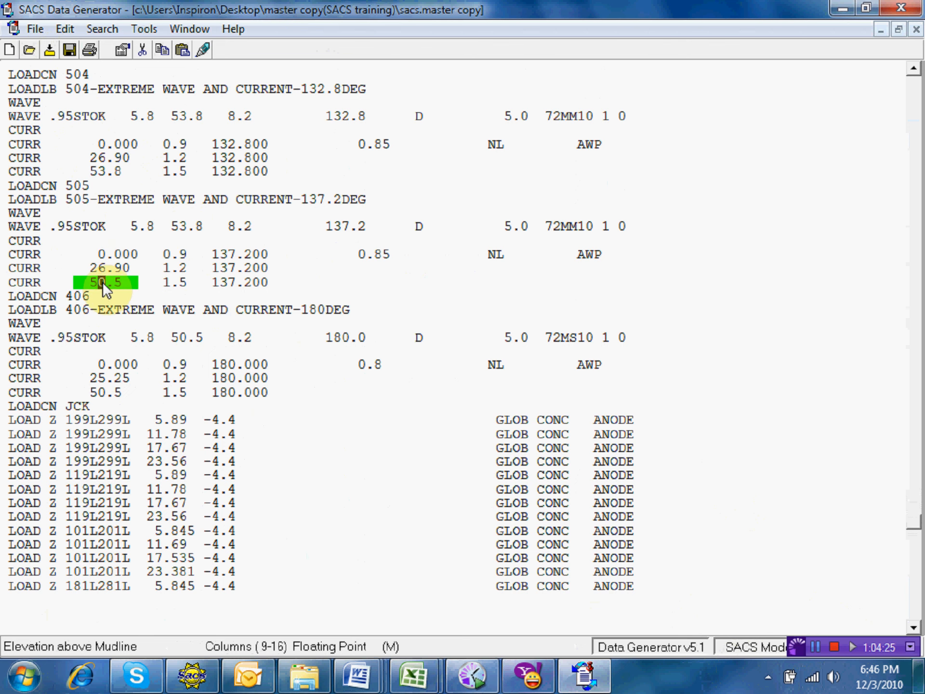
pyautogui.write('3')
pyautogui.click(69, 50)
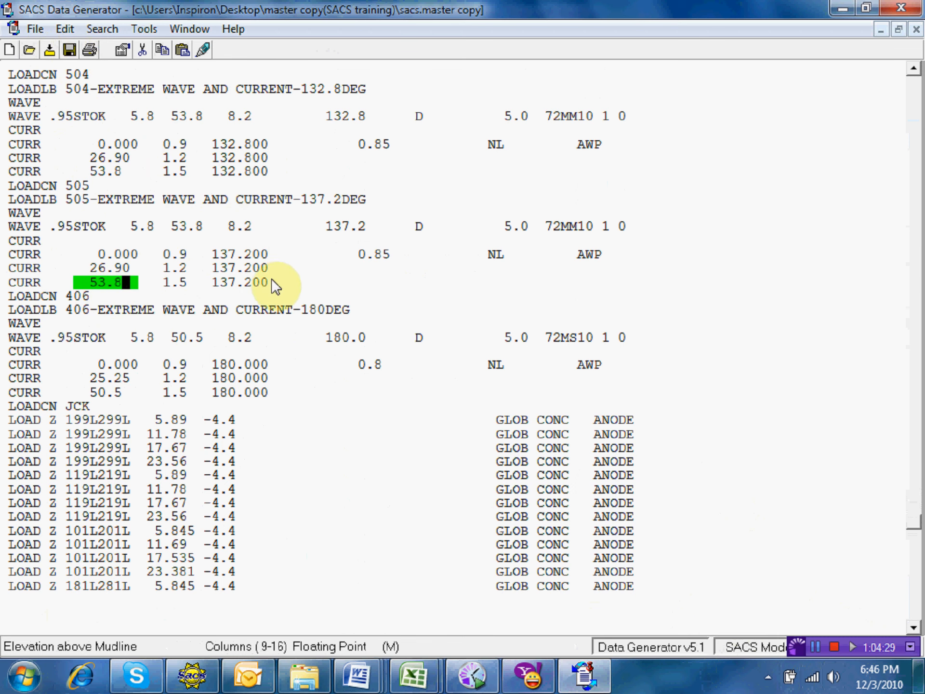
# Renumber the pasted 180DEG load condition as 506 in its LOADCN and LOADLB lines and set its still water depth to 53.8 m
pyautogui.click(69, 296)
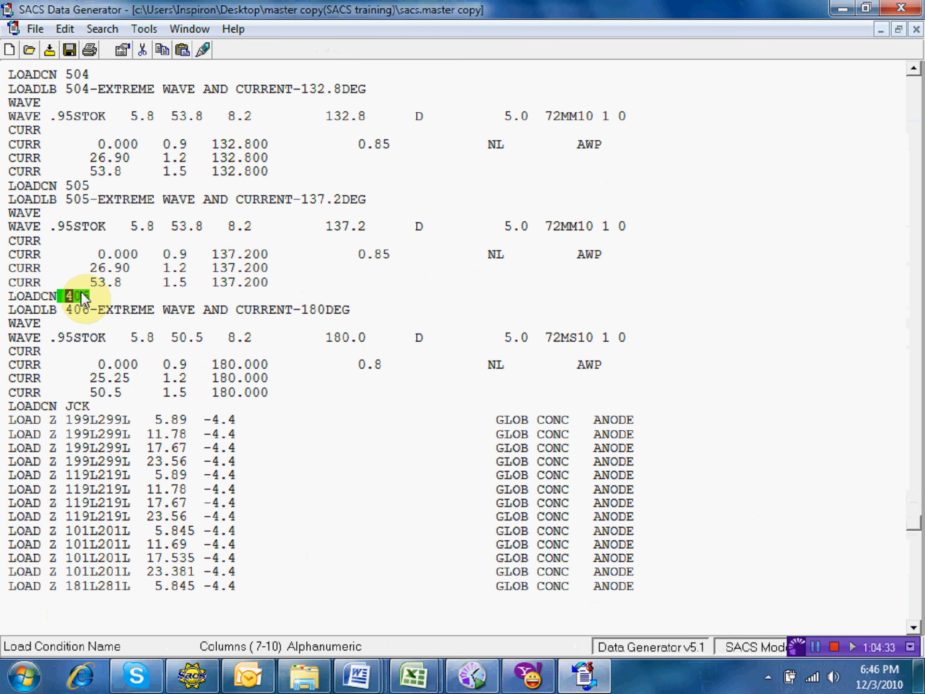
pyautogui.write('5')
pyautogui.click(75, 309)
pyautogui.write('5')
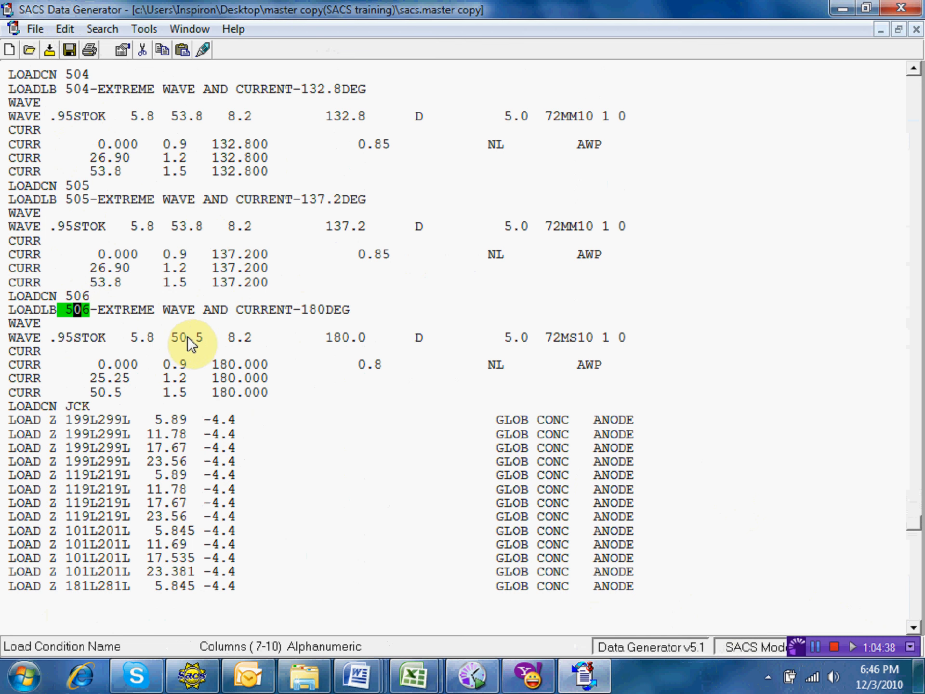
pyautogui.click(184, 338)
pyautogui.write('3')
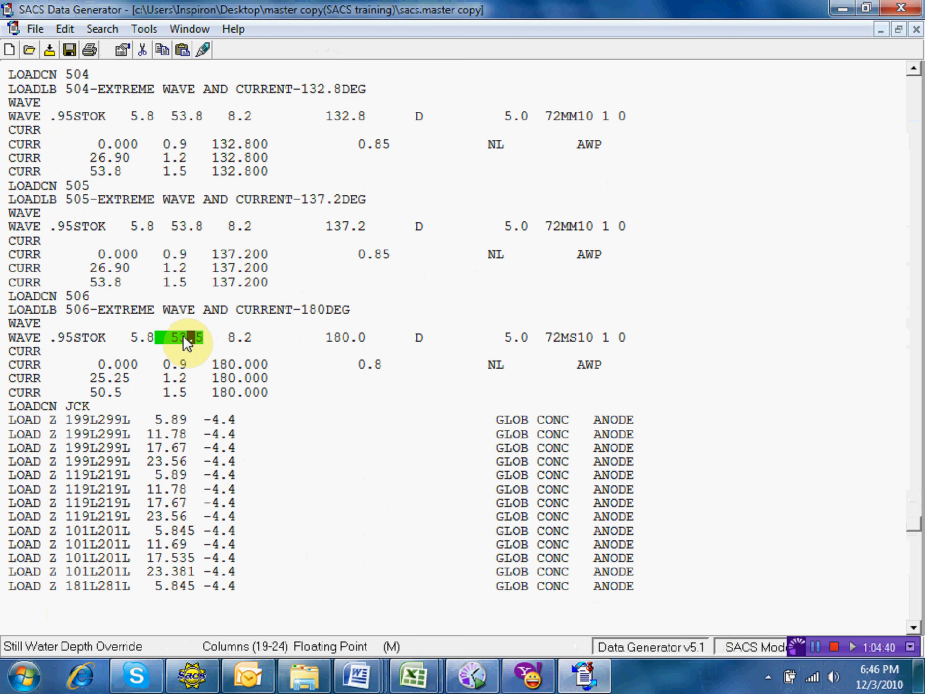
pyautogui.write('.8')
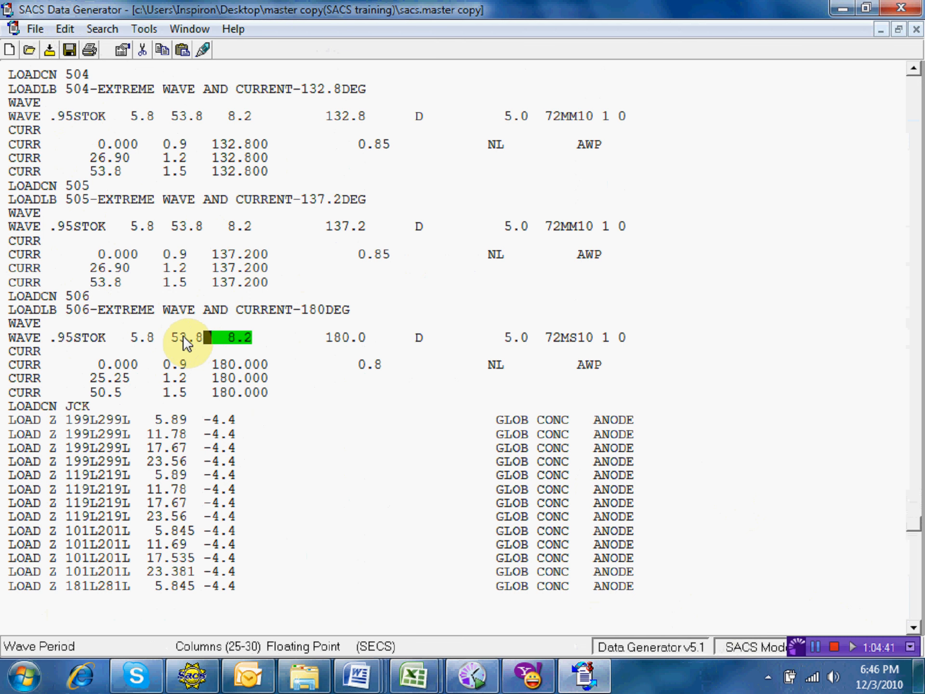
# Set the upper two current elevations of load condition 506 to 26.90 and 53.8 m and save the input file
pyautogui.click(106, 378)
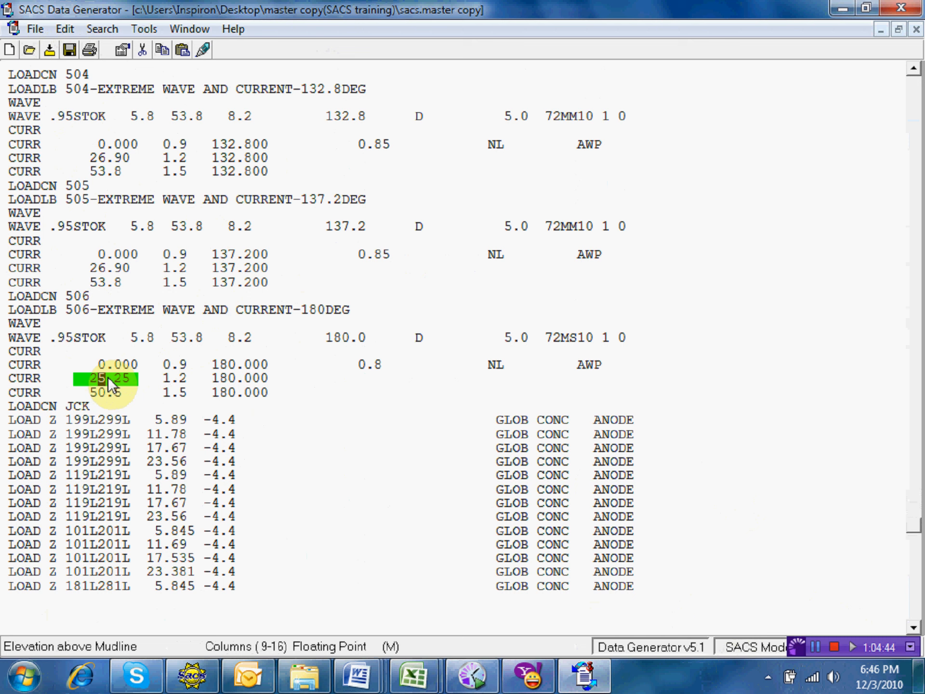
pyautogui.write('26.90')
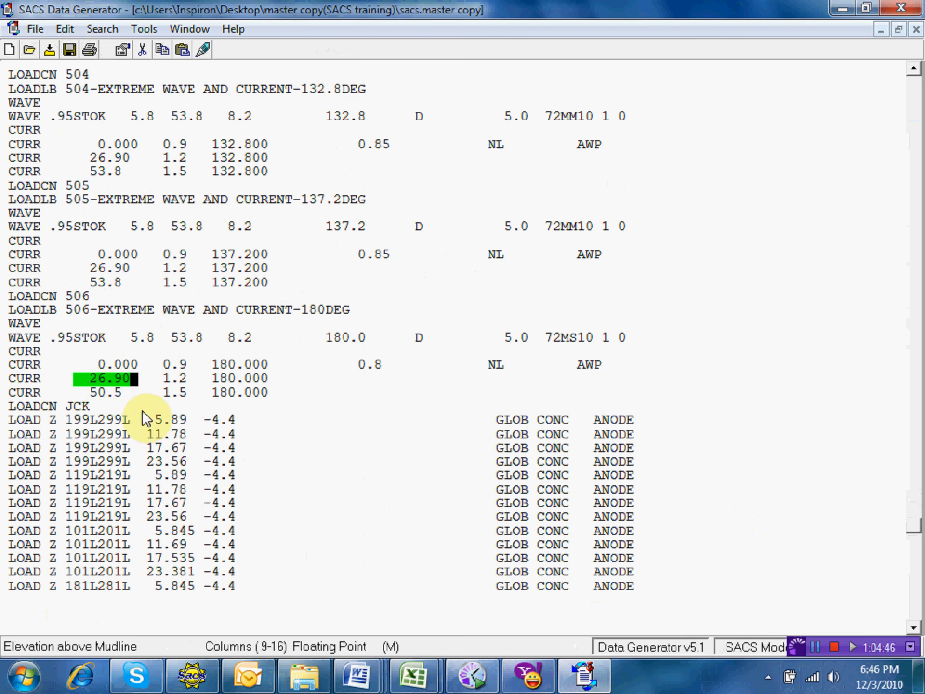
pyautogui.click(100, 386)
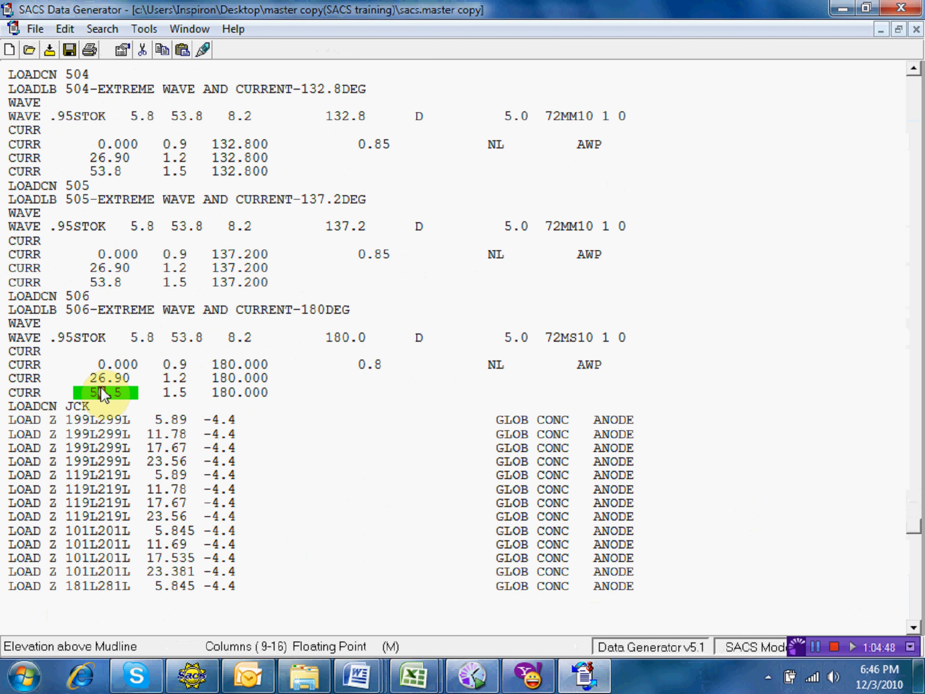
pyautogui.write('3.8')
pyautogui.click(72, 49)
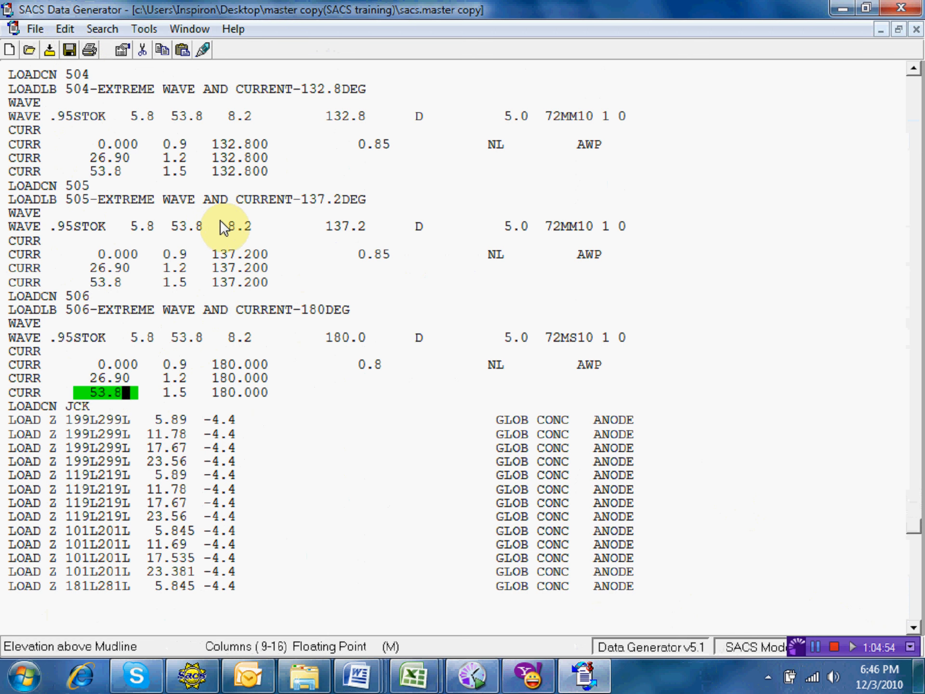
# Copy the minimum-water-depth load conditions 407 to 411, from LOADCN 407 through the last CURR line before the maximum-water-depth comment
pyautogui.press('Up')
pyautogui.press('Up')
pyautogui.press('Up')
pyautogui.press('Up')
pyautogui.press('Up')
pyautogui.press('Up')
pyautogui.press('Up')
pyautogui.press('Up')
pyautogui.press('Up')
pyautogui.press('Up')
pyautogui.press('Up')
pyautogui.press('Up')
pyautogui.press('Up')
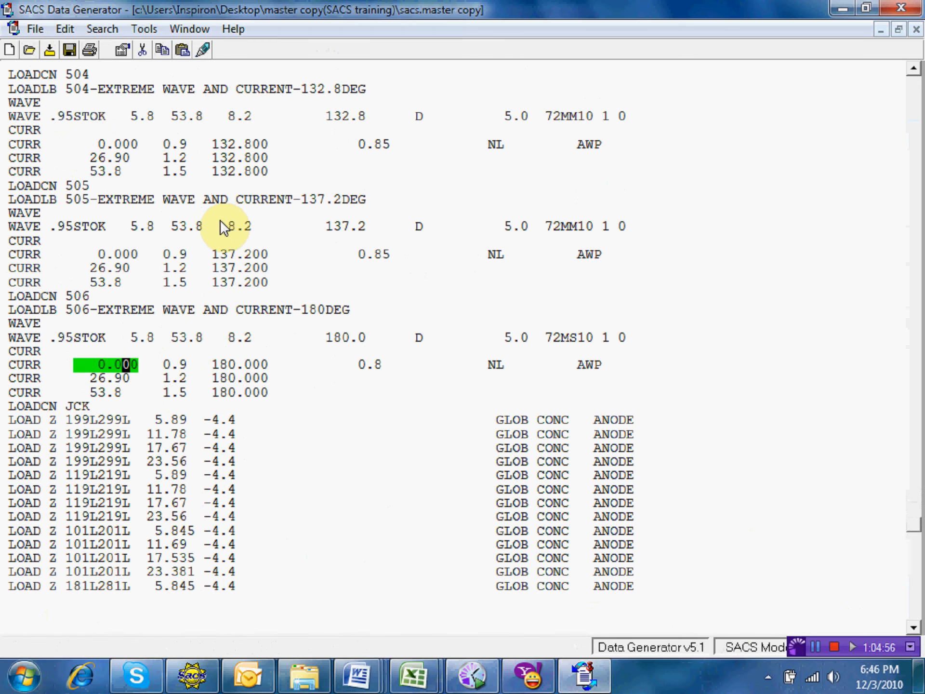
pyautogui.press('Up')
pyautogui.press('Up')
pyautogui.press('Up')
pyautogui.press('Up')
pyautogui.press('Up')
pyautogui.press('Up')
pyautogui.press('Up')
pyautogui.press('Up')
pyautogui.press('Up')
pyautogui.press('Up')
pyautogui.press('Up')
pyautogui.press('Up')
pyautogui.press('Up')
pyautogui.press('Up')
pyautogui.press('Up')
pyautogui.press('Up')
pyautogui.press('Up')
pyautogui.press('Up')
pyautogui.press('Up')
pyautogui.press('Up')
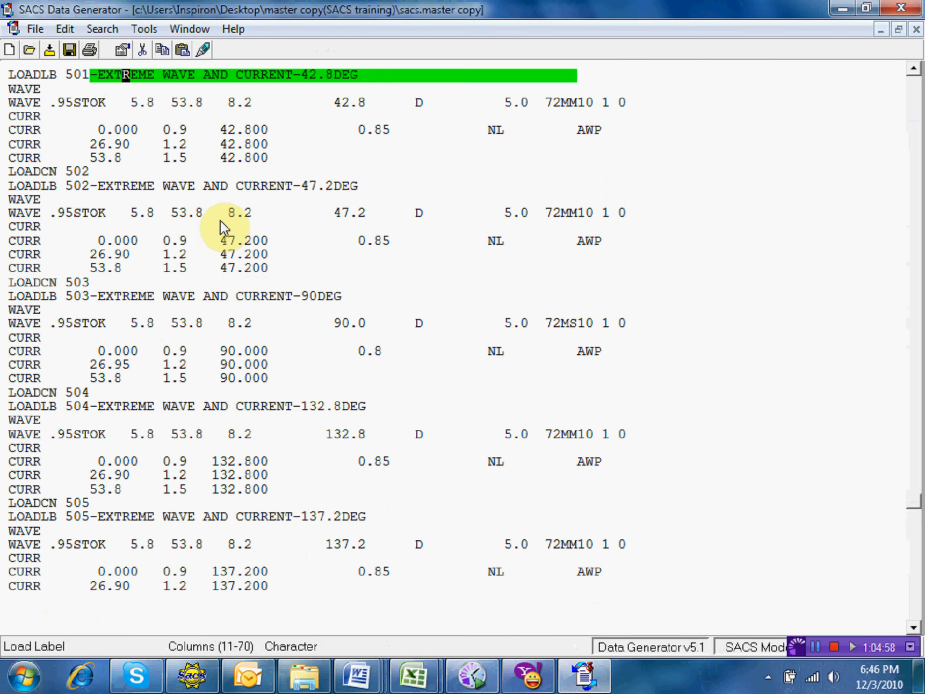
pyautogui.press('Up')
pyautogui.press('Up')
pyautogui.press('Up')
pyautogui.press('Up')
pyautogui.press('Up')
pyautogui.press('Up')
pyautogui.press('Up')
pyautogui.press('Up')
pyautogui.press('Up')
pyautogui.press('Up')
pyautogui.press('Up')
pyautogui.press('Up')
pyautogui.press('Up')
pyautogui.press('Up')
pyautogui.press('Up')
pyautogui.press('Up')
pyautogui.press('Up')
pyautogui.press('Up')
pyautogui.press('Up')
pyautogui.press('Up')
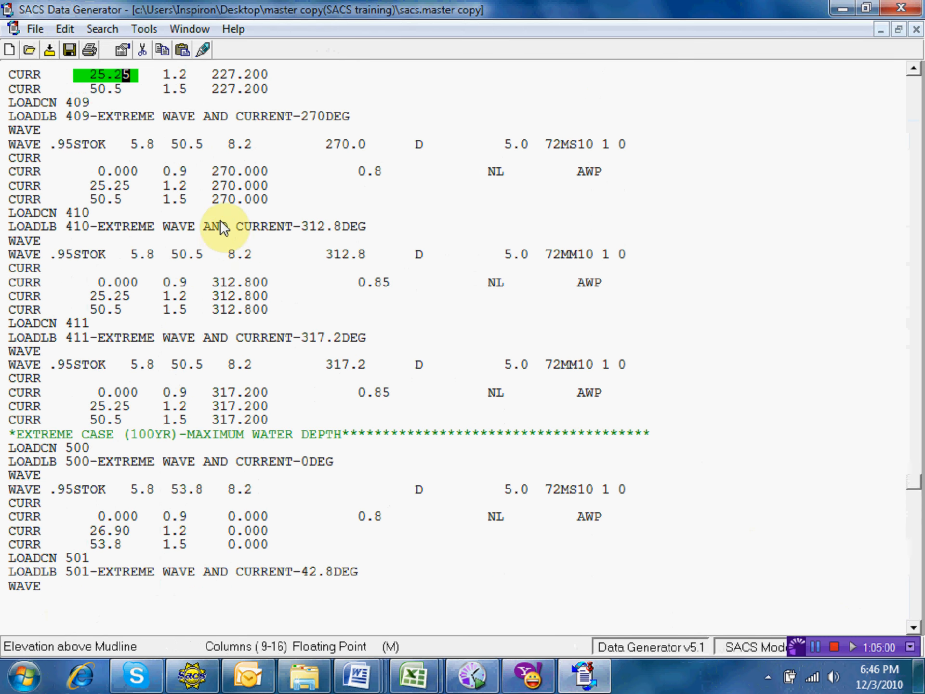
pyautogui.press('Up')
pyautogui.press('Up')
pyautogui.press('Up')
pyautogui.press('Up')
pyautogui.press('Up')
pyautogui.press('Up')
pyautogui.press('Up')
pyautogui.press('Up')
pyautogui.press('Up')
pyautogui.press('Up')
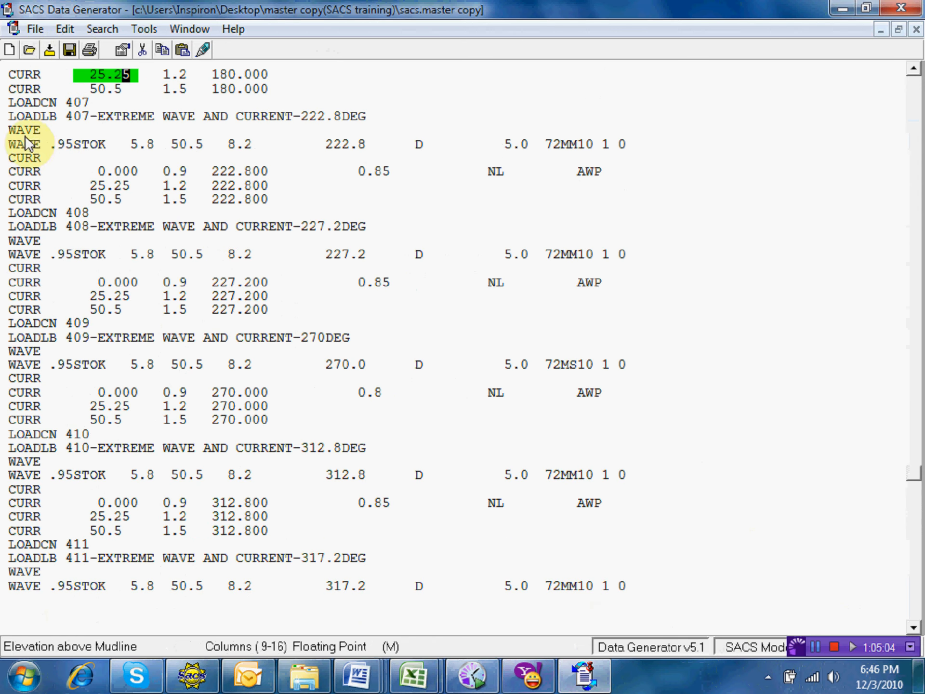
pyautogui.click(7, 103)
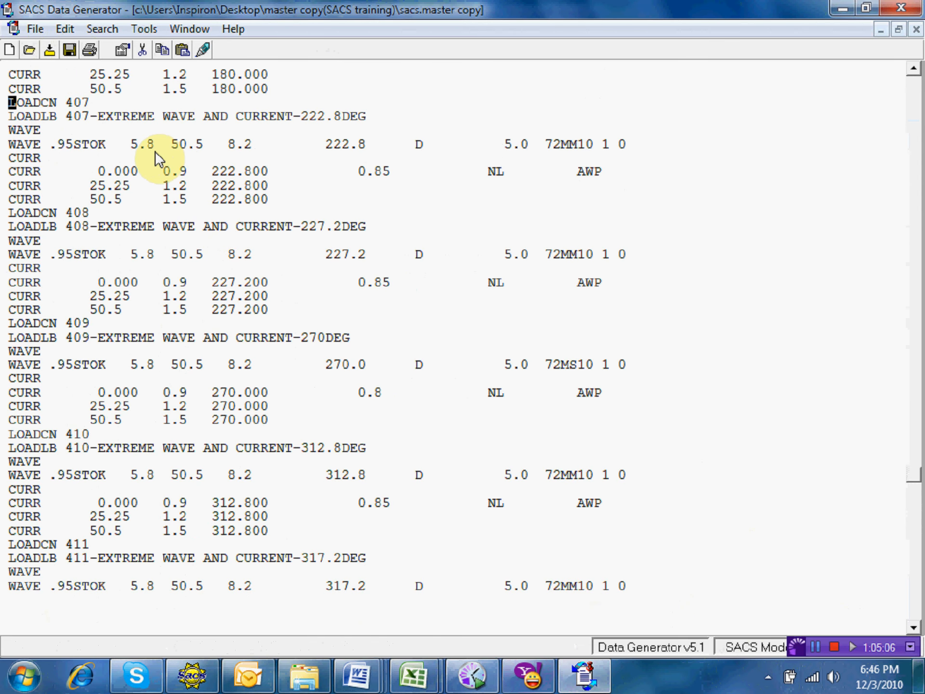
pyautogui.hotkey('shift', 'Down')
pyautogui.hotkey('shift', 'Down')
pyautogui.hotkey('shift', 'Down')
pyautogui.hotkey('shift', 'Down')
pyautogui.hotkey('shift', 'Down')
pyautogui.hotkey('shift', 'Down')
pyautogui.hotkey('shift', 'Down')
pyautogui.hotkey('shift', 'Down')
pyautogui.hotkey('shift', 'Down')
pyautogui.hotkey('shift', 'Down')
pyautogui.hotkey('shift', 'Down')
pyautogui.hotkey('shift', 'Down')
pyautogui.hotkey('shift', 'Down')
pyautogui.hotkey('shift', 'Down')
pyautogui.hotkey('shift', 'Down')
pyautogui.hotkey('shift', 'Down')
pyautogui.hotkey('shift', 'Down')
pyautogui.hotkey('shift', 'Down')
pyautogui.hotkey('shift', 'Down')
pyautogui.hotkey('shift', 'Down')
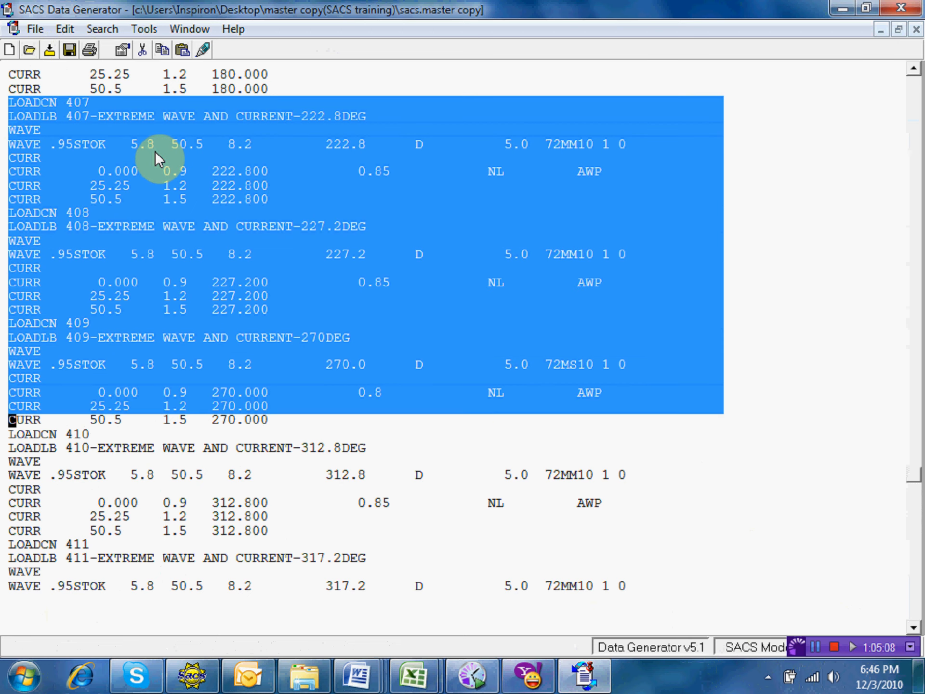
pyautogui.hotkey('shift', 'Down')
pyautogui.hotkey('shift', 'Down')
pyautogui.hotkey('shift', 'Down')
pyautogui.hotkey('shift', 'Down')
pyautogui.hotkey('shift', 'Down')
pyautogui.hotkey('shift', 'Down')
pyautogui.hotkey('shift', 'Down')
pyautogui.hotkey('shift', 'Down')
pyautogui.hotkey('shift', 'Down')
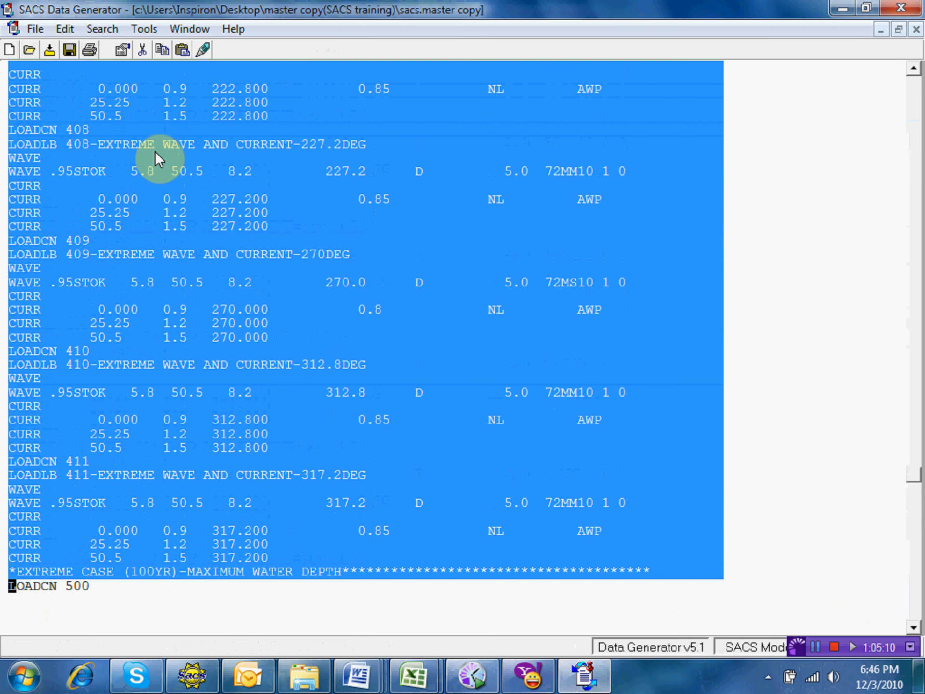
pyautogui.hotkey('shift', 'Up')
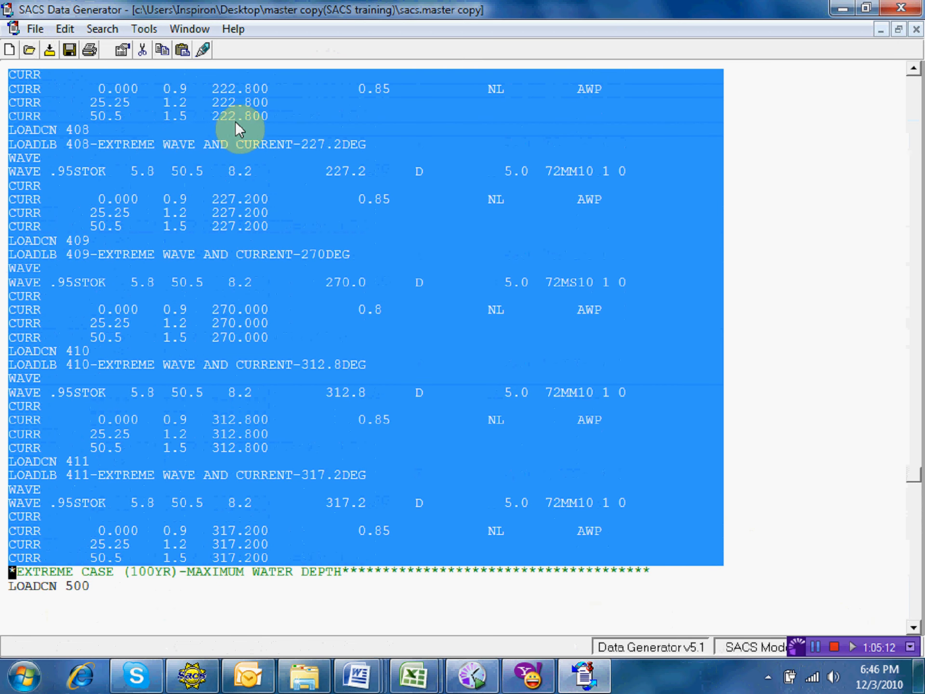
pyautogui.rightClick(279, 163)
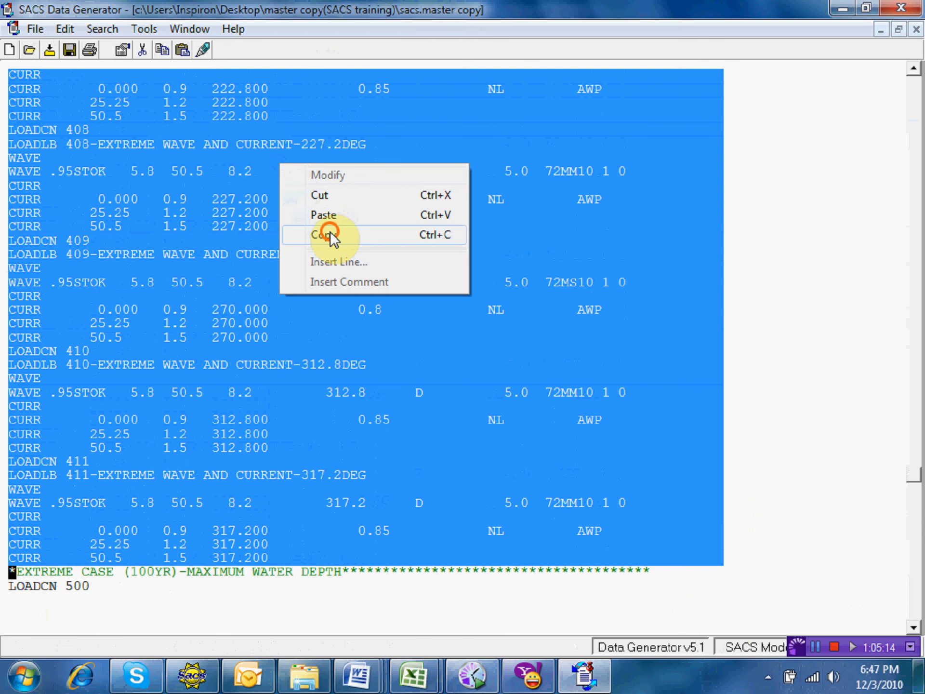
pyautogui.click(330, 234)
# Paste the copied load conditions 407 to 411 after load condition 506, directly before LOADCN JCK, and save the input file
pyautogui.press('Down')
pyautogui.press('Down')
pyautogui.press('Down')
pyautogui.press('Down')
pyautogui.press('Down')
pyautogui.press('Down')
pyautogui.press('Down')
pyautogui.press('Down')
pyautogui.press('Down')
pyautogui.press('Down')
pyautogui.press('Down')
pyautogui.press('Down')
pyautogui.press('Down')
pyautogui.press('Down')
pyautogui.press('Down')
pyautogui.press('Down')
pyautogui.press('Down')
pyautogui.press('Down')
pyautogui.press('Down')
pyautogui.press('Down')
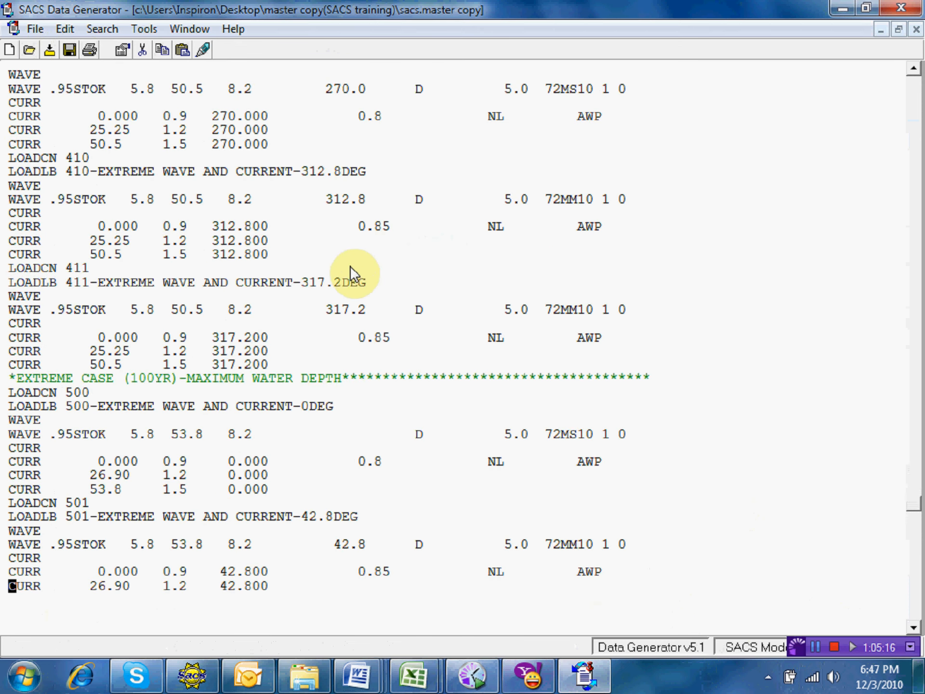
pyautogui.press('Down')
pyautogui.press('Down')
pyautogui.press('Down')
pyautogui.press('Down')
pyautogui.press('Down')
pyautogui.press('Down')
pyautogui.press('Down')
pyautogui.press('Down')
pyautogui.press('Down')
pyautogui.press('Down')
pyautogui.press('Down')
pyautogui.press('Down')
pyautogui.press('Down')
pyautogui.press('Down')
pyautogui.press('Down')
pyautogui.press('Down')
pyautogui.press('Down')
pyautogui.press('Down')
pyautogui.press('Down')
pyautogui.press('Down')
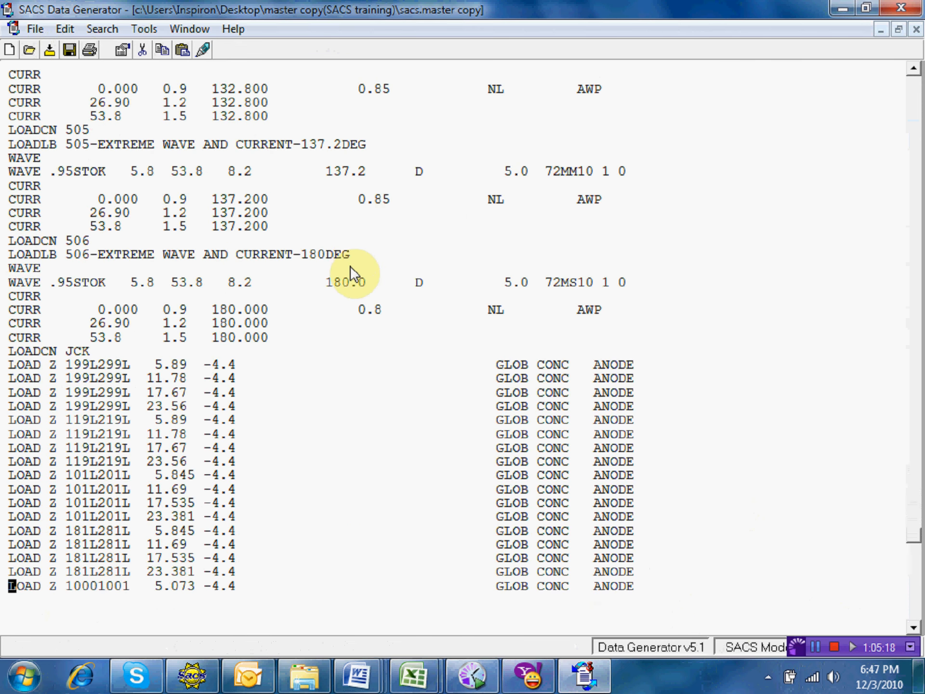
pyautogui.click(10, 351)
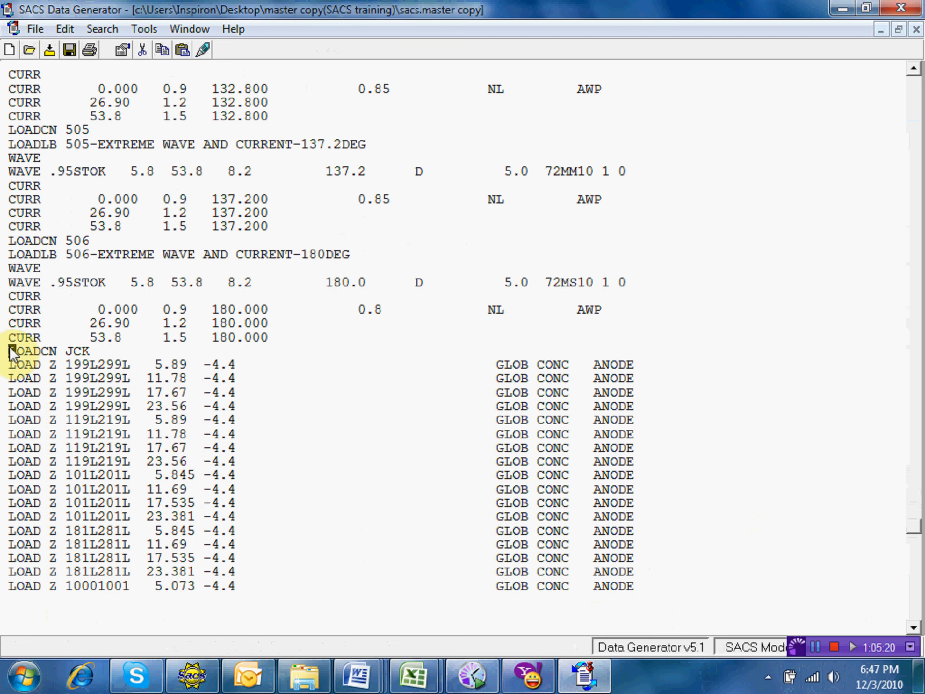
pyautogui.rightClick(10, 348)
pyautogui.click(64, 399)
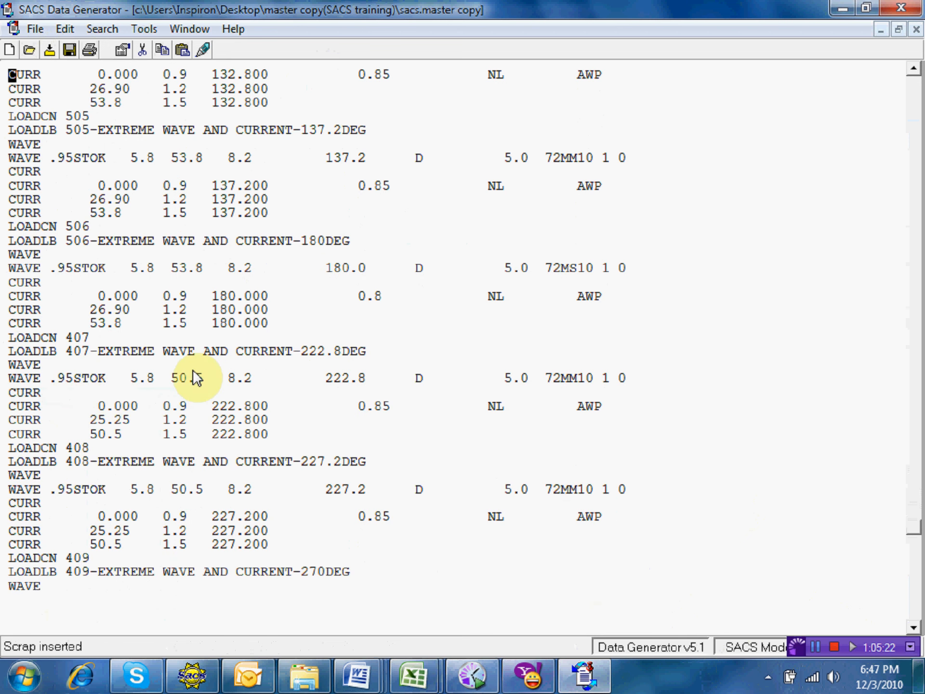
pyautogui.click(69, 50)
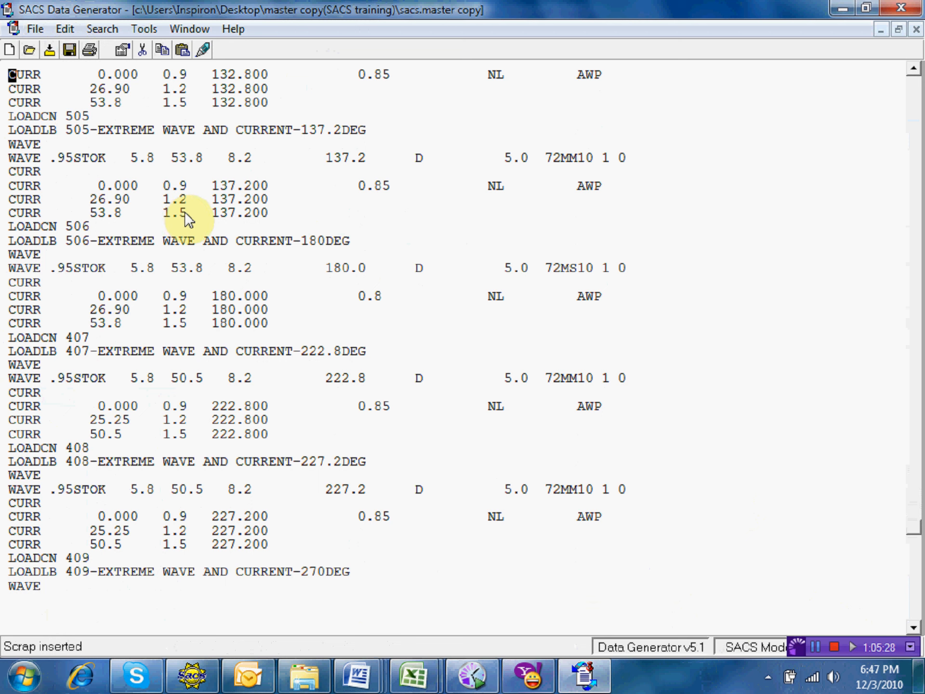
# Renumber the pasted 222.8DEG load condition as 507 in its LOADCN and LOADLB lines and set its still water depth to 53.8 m
pyautogui.press('Down')
pyautogui.press('Down')
pyautogui.press('Down')
pyautogui.press('Down')
pyautogui.press('Down')
pyautogui.press('Down')
pyautogui.press('Down')
pyautogui.press('Down')
pyautogui.press('Down')
pyautogui.press('Down')
pyautogui.press('Down')
pyautogui.press('Down')
pyautogui.press('Down')
pyautogui.press('Down')
pyautogui.press('Down')
pyautogui.press('Down')
pyautogui.press('Down')
pyautogui.press('Down')
pyautogui.press('Down')
pyautogui.press('Right')
pyautogui.press('Right')
pyautogui.press('Right')
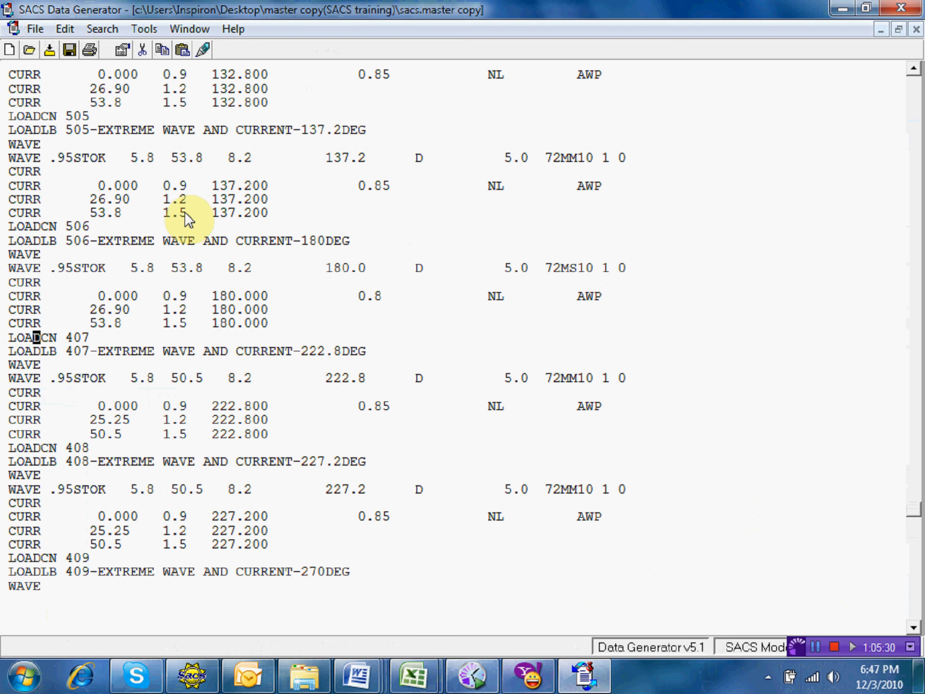
pyautogui.press('Right')
pyautogui.press('Right')
pyautogui.press('Right')
pyautogui.press('Right')
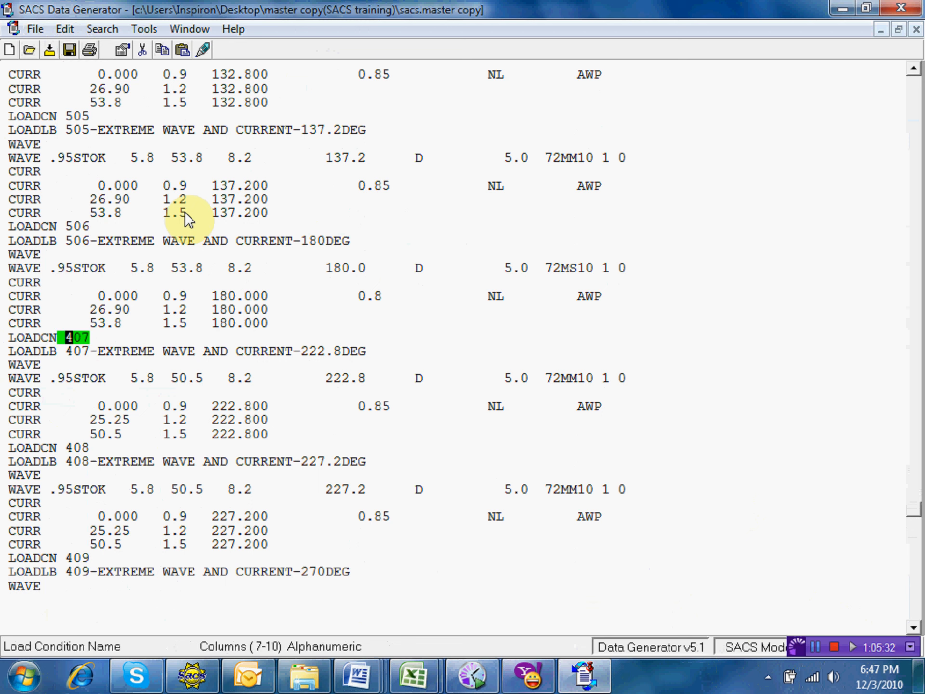
pyautogui.write('5')
pyautogui.press('Down')
pyautogui.press('Left')
pyautogui.write('5')
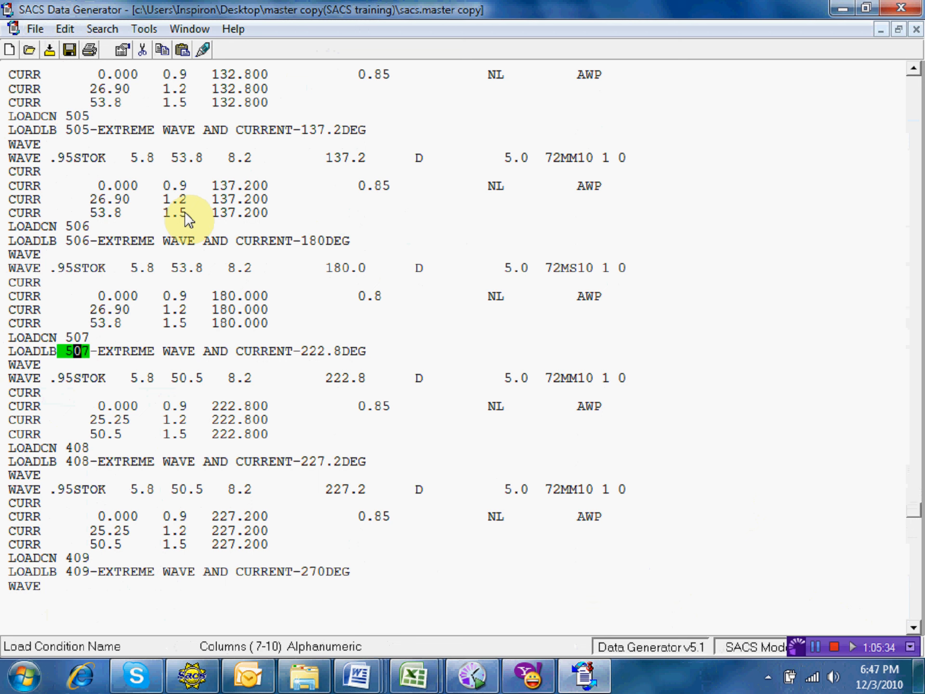
pyautogui.click(186, 377)
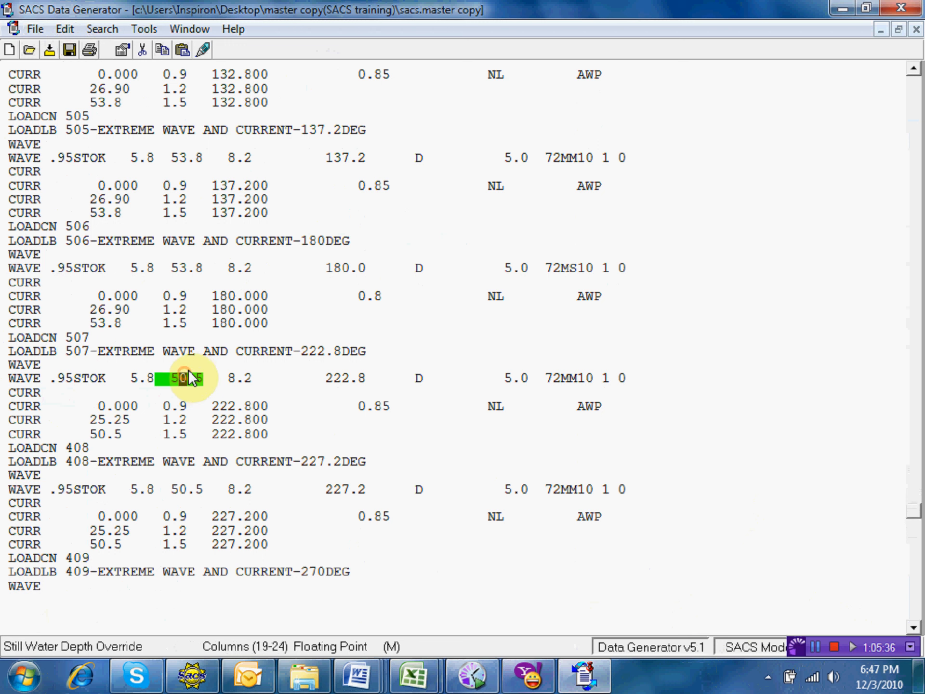
pyautogui.press('Right')
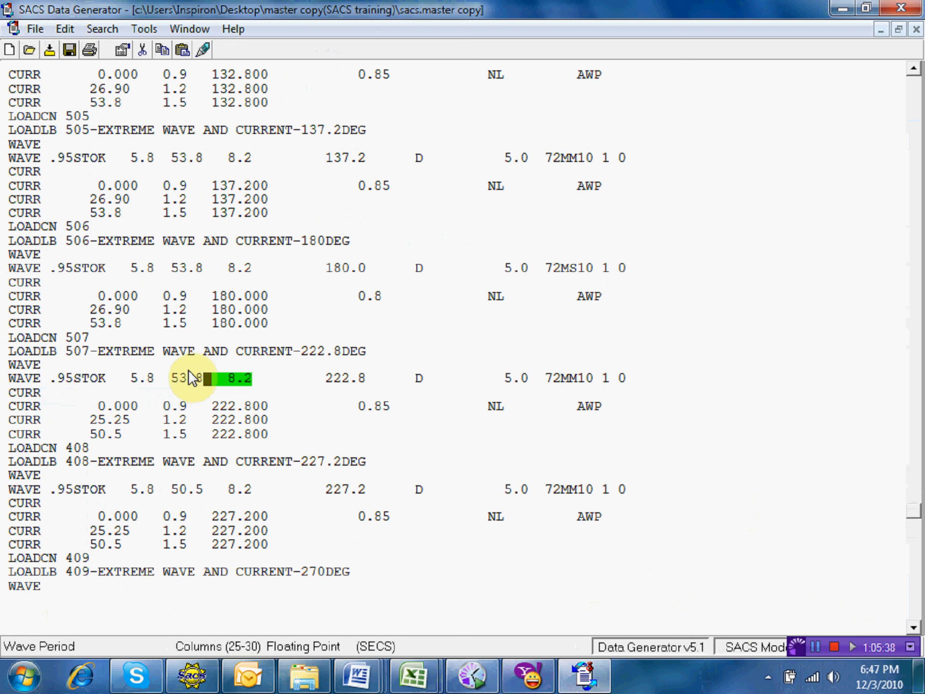
# Set the upper two current elevations of load condition 507 to 26.90 and 53.80 m
pyautogui.press('Down')
pyautogui.press('Down')
pyautogui.press('Down')
pyautogui.press('Left')
pyautogui.press('Left')
pyautogui.press('Left')
pyautogui.press('Left')
pyautogui.press('Left')
pyautogui.press('Left')
pyautogui.press('Left')
pyautogui.press('Left')
pyautogui.press('Left')
pyautogui.press('Left')
pyautogui.press('Left')
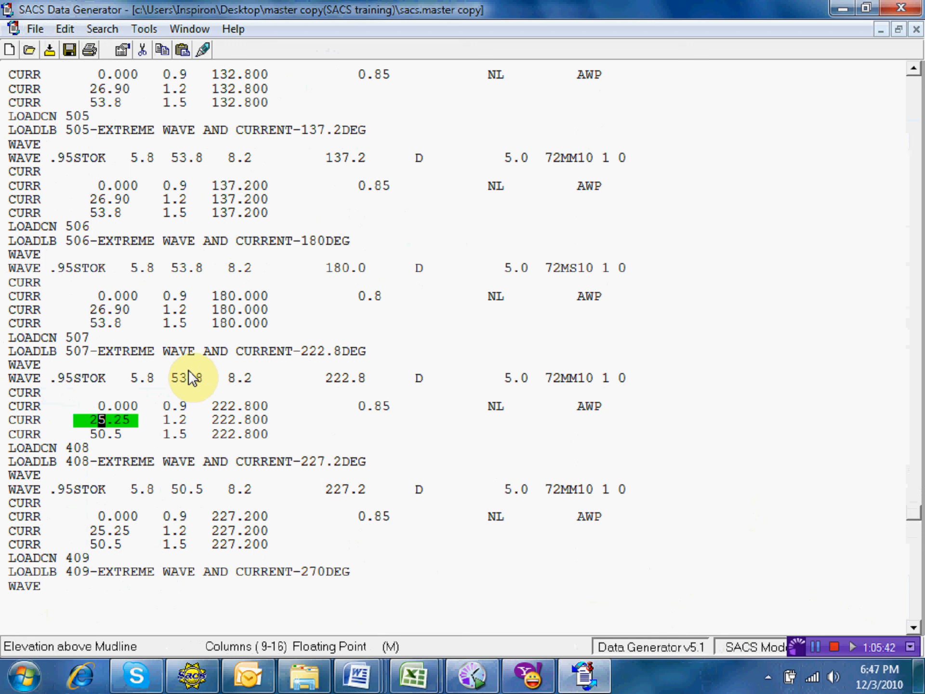
pyautogui.write('6.90')
pyautogui.press('Down')
pyautogui.press('Left')
pyautogui.press('Left')
pyautogui.press('Left')
pyautogui.press('Left')
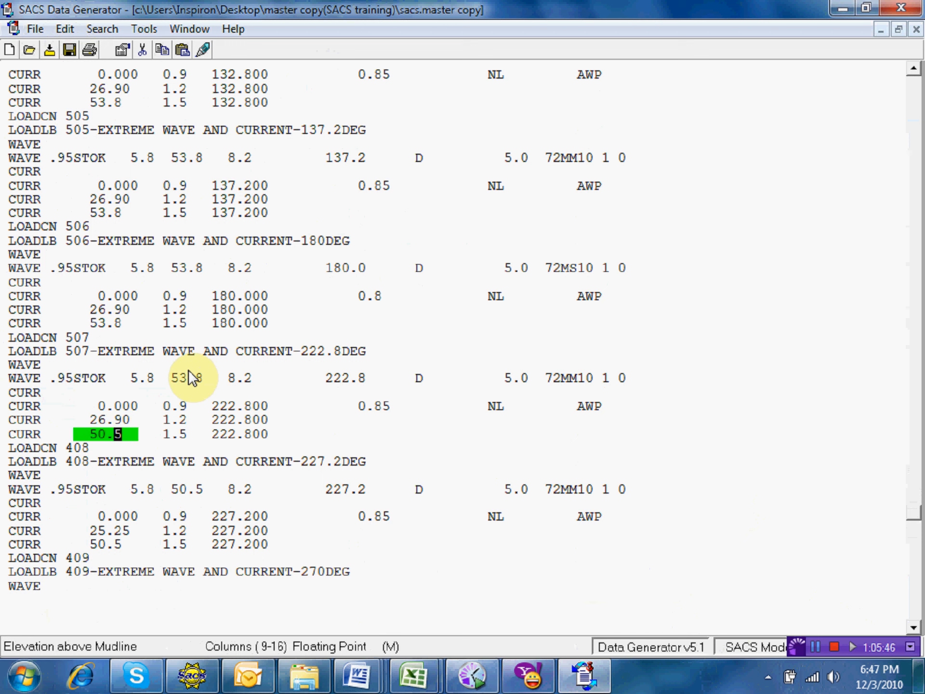
pyautogui.write('3.80')
# Renumber the pasted 227.2DEG load condition as 508 in its LOADCN and LOADLB lines and set its still water depth to 53.8 m
pyautogui.press('Down')
pyautogui.press('Down')
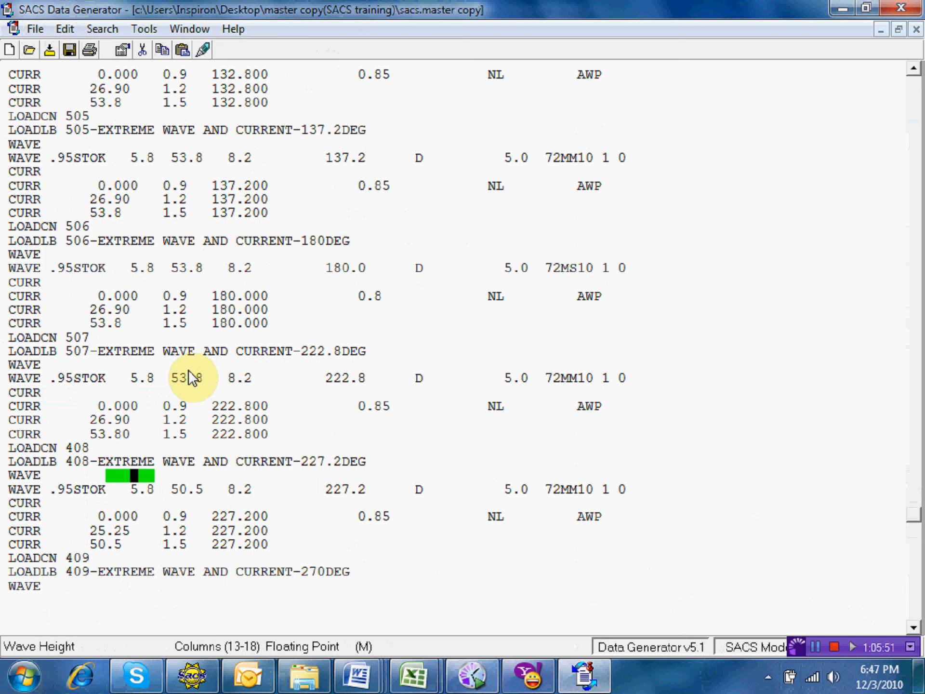
pyautogui.press('Up')
pyautogui.press('Up')
pyautogui.press('Left')
pyautogui.press('Left')
pyautogui.press('Left')
pyautogui.press('Left')
pyautogui.press('Left')
pyautogui.press('Left')
pyautogui.press('Left')
pyautogui.press('Left')
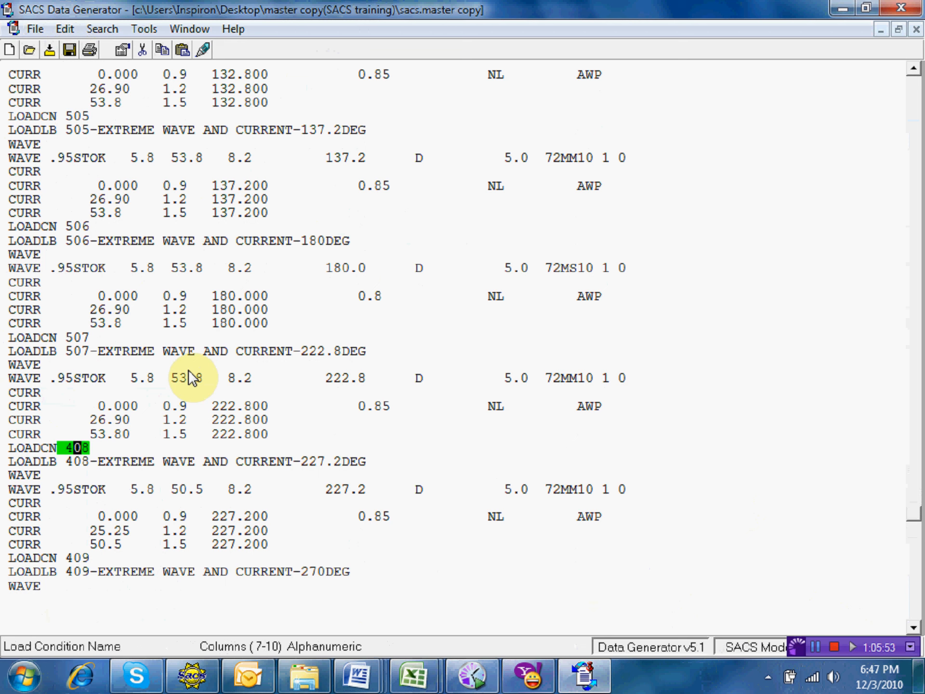
pyautogui.write('5')
pyautogui.press('Down')
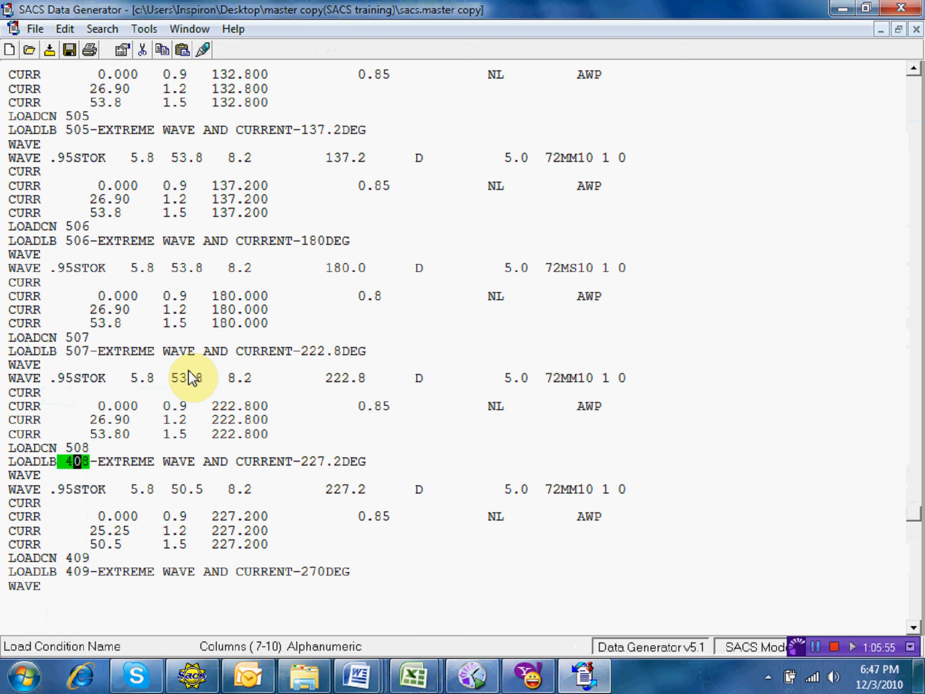
pyautogui.write('5')
pyautogui.press('Down')
pyautogui.press('Down')
pyautogui.press('Right')
pyautogui.press('Right')
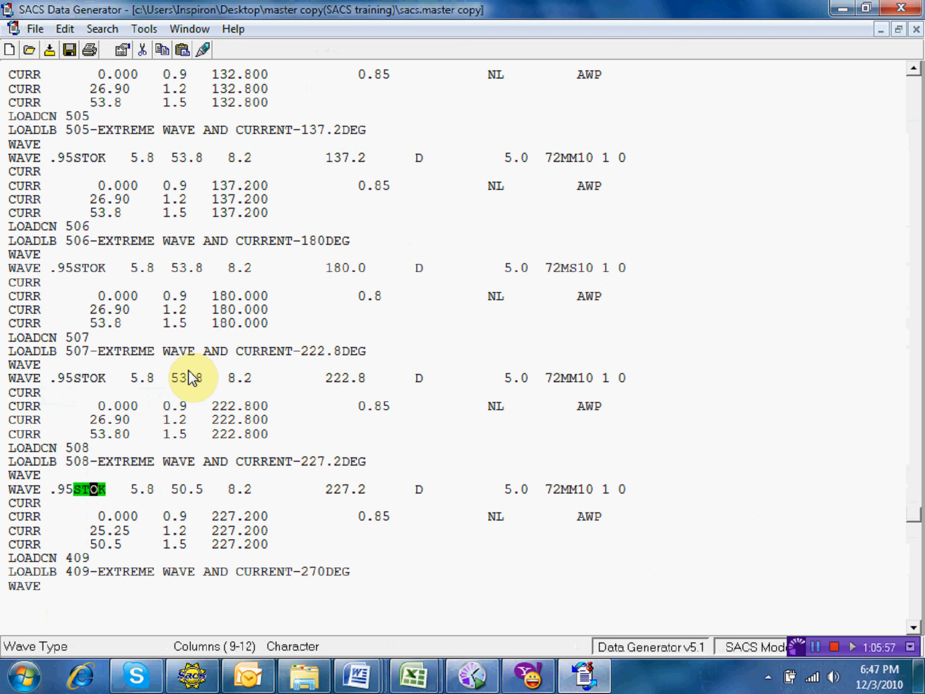
pyautogui.press('Right')
pyautogui.press('Right')
pyautogui.press('Right')
pyautogui.press('Right')
pyautogui.press('Right')
pyautogui.press('Right')
pyautogui.press('Right')
pyautogui.press('Right')
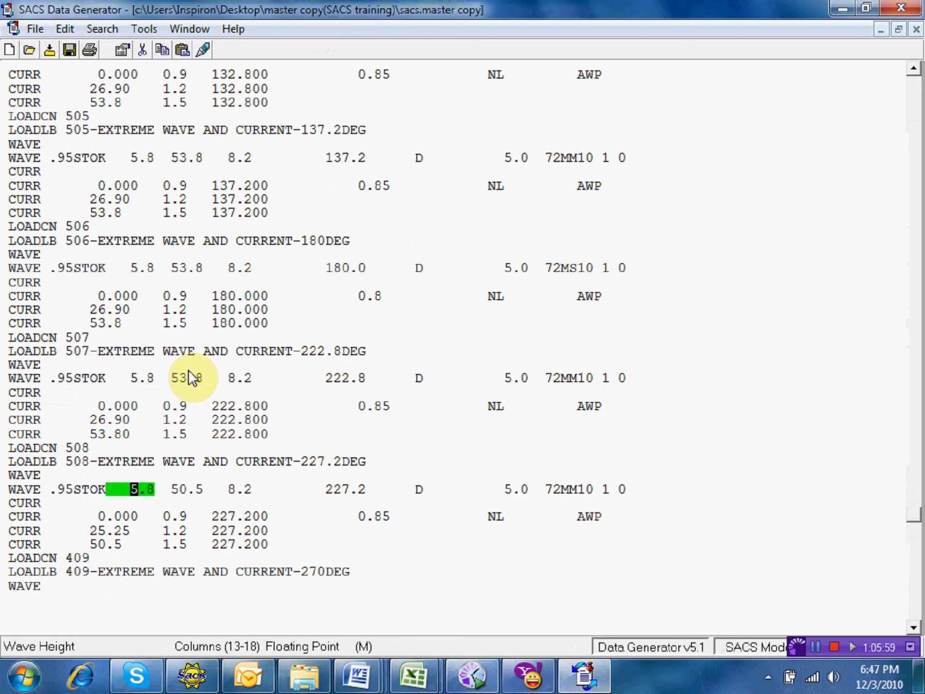
pyautogui.write('3.')
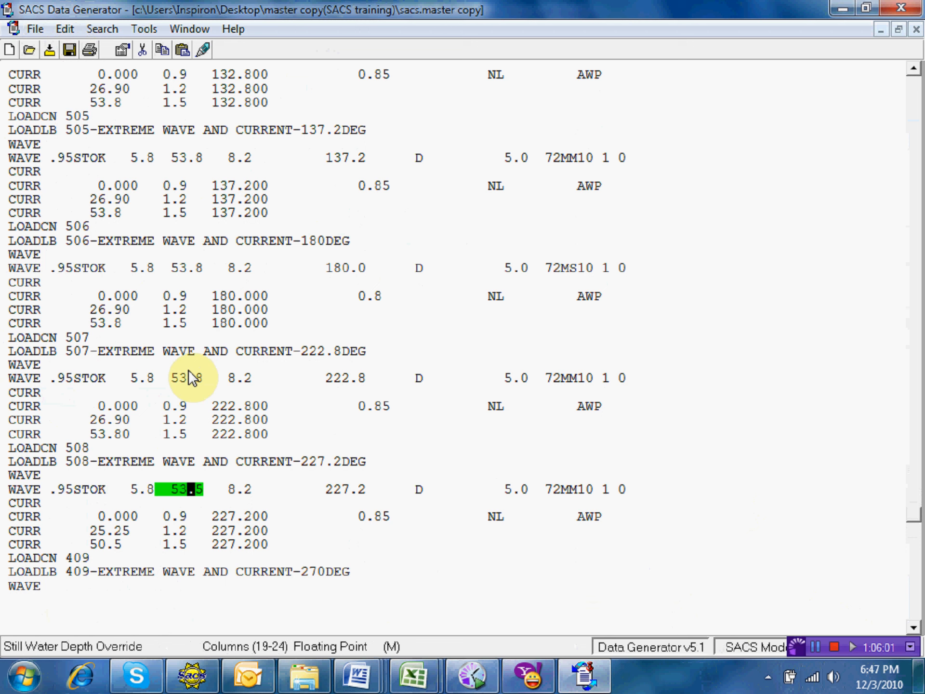
pyautogui.write('8')
# Set the upper two current elevations of load condition 508 to 26.90 and 53.8 m
pyautogui.press('Down')
pyautogui.press('Down')
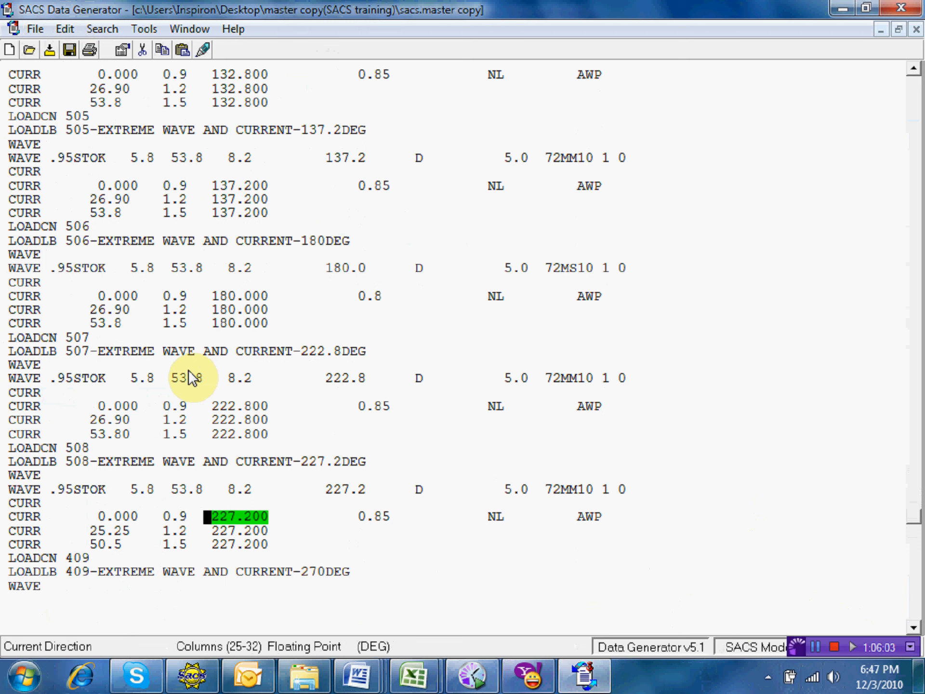
pyautogui.press('Left')
pyautogui.press('Left')
pyautogui.press('Down')
pyautogui.press('Left')
pyautogui.press('Left')
pyautogui.press('Left')
pyautogui.press('Left')
pyautogui.press('Left')
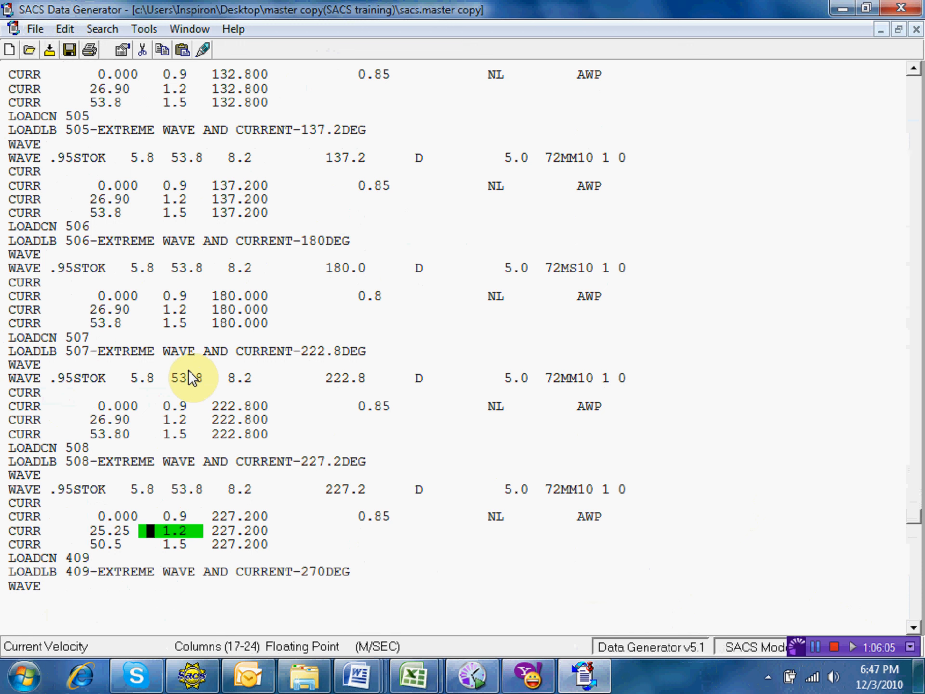
pyautogui.press('Left')
pyautogui.press('Left')
pyautogui.write('6.90')
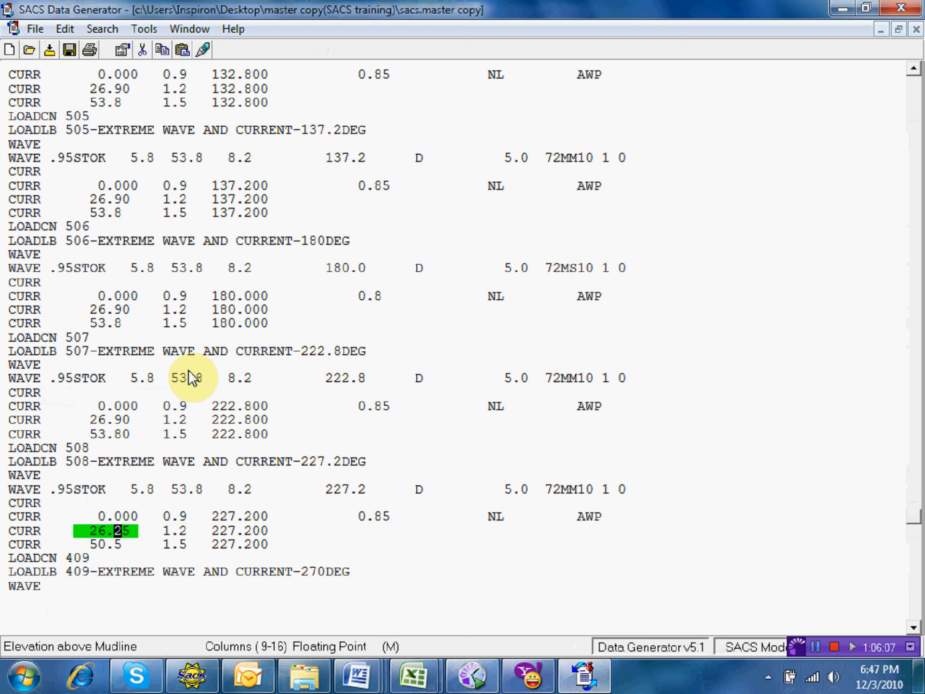
pyautogui.press('Down')
pyautogui.press('Left')
pyautogui.press('Left')
pyautogui.press('Left')
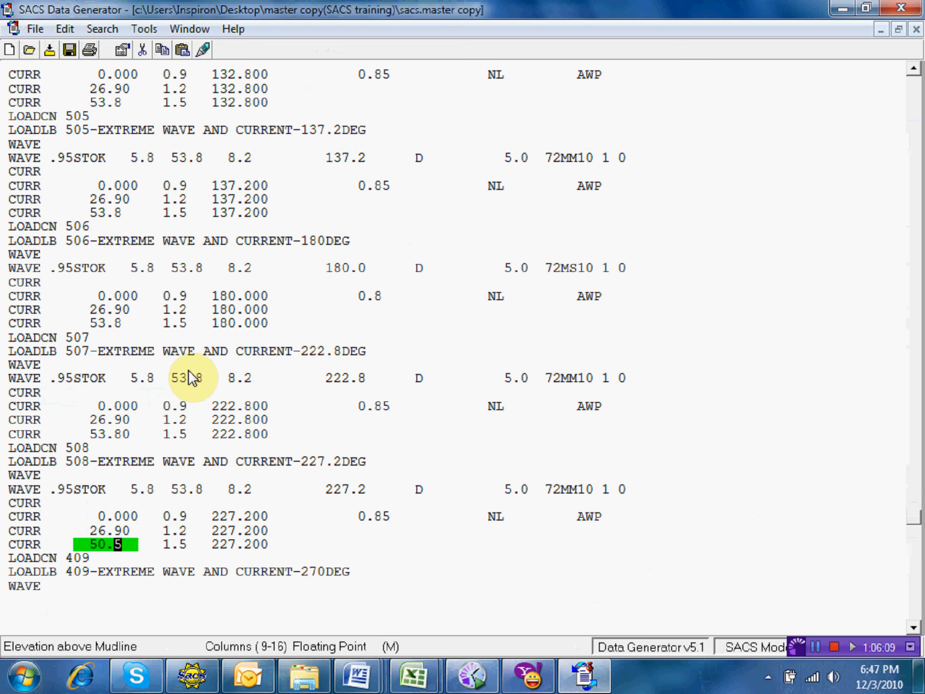
pyautogui.press('Left')
pyautogui.write('3.8')
# Renumber the pasted 270DEG load condition as 509 in its LOADCN and LOADLB lines and set its still water depth to 53.8 m
pyautogui.press('Down')
pyautogui.press('Down')
pyautogui.press('Up')
pyautogui.press('Left')
pyautogui.press('Left')
pyautogui.press('Left')
pyautogui.press('Left')
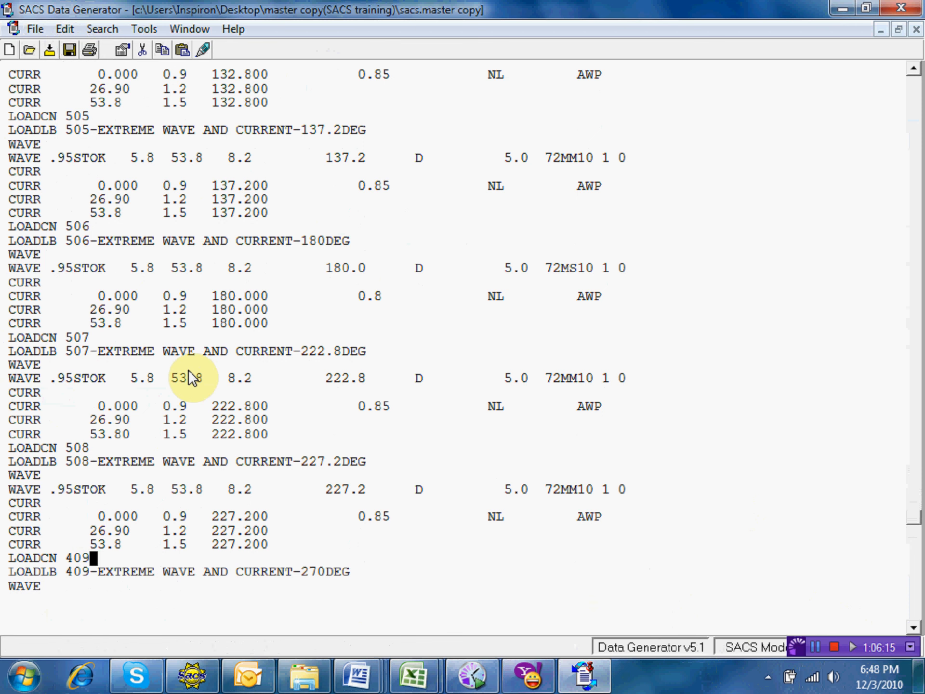
pyautogui.press('Left')
pyautogui.press('Left')
pyautogui.press('Left')
pyautogui.write('5')
pyautogui.press('Down')
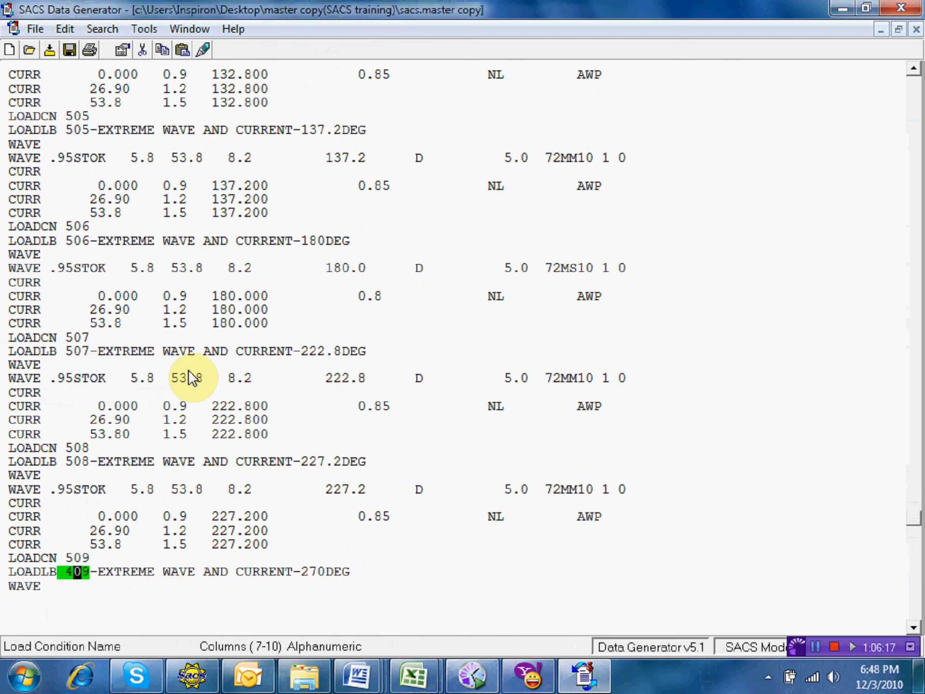
pyautogui.press('Left')
pyautogui.write('5')
pyautogui.press('Down')
pyautogui.press('Down')
pyautogui.press('Down')
pyautogui.press('Down')
pyautogui.press('Up')
pyautogui.press('Up')
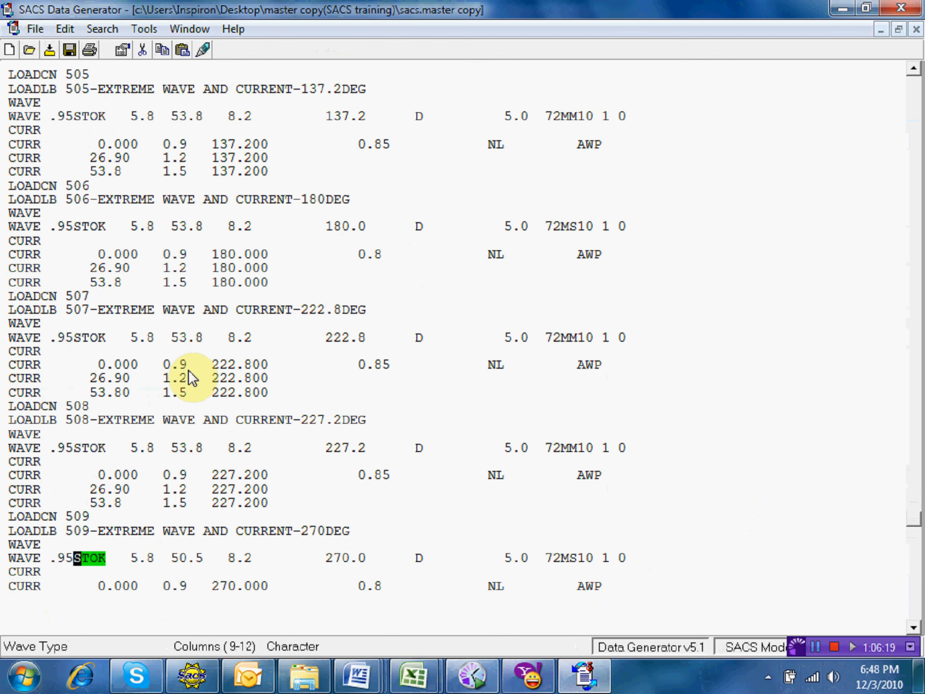
pyautogui.press('Right')
pyautogui.press('Right')
pyautogui.press('Right')
pyautogui.press('Right')
pyautogui.press('Right')
pyautogui.press('Right')
pyautogui.press('Right')
pyautogui.press('Right')
pyautogui.press('Right')
pyautogui.press('Right')
pyautogui.press('Right')
pyautogui.press('Right')
pyautogui.press('Right')
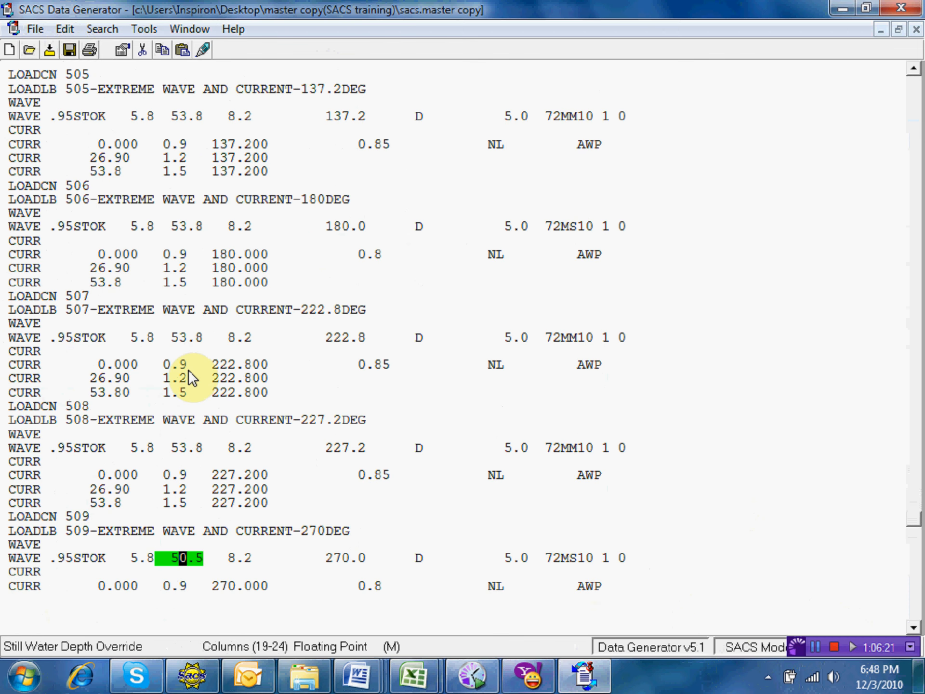
pyautogui.write('3.8')
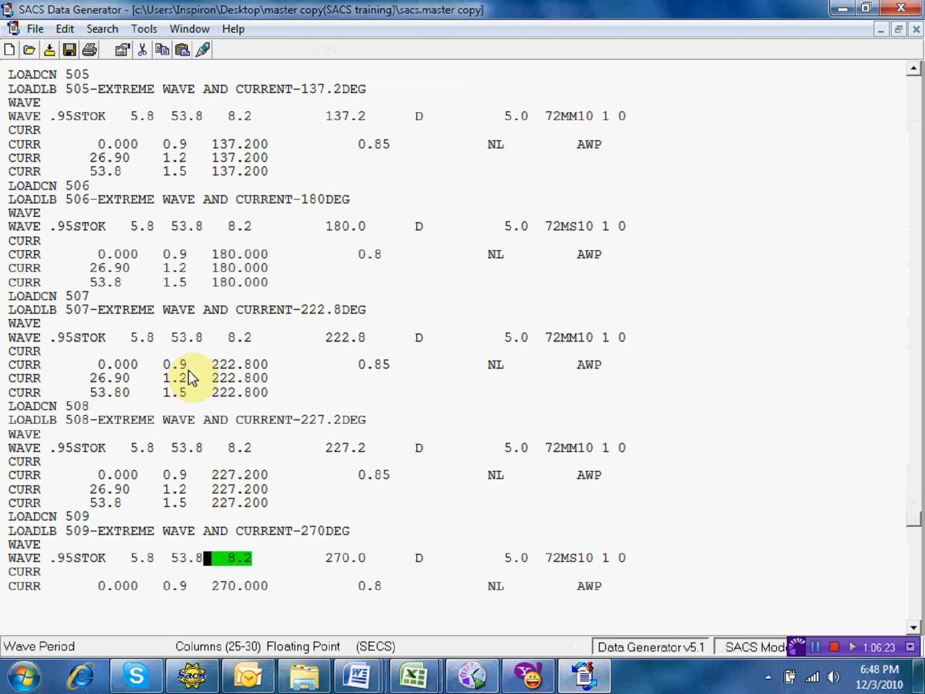
# Set the upper two current elevations of load condition 509 to 26.90 and 53.8 m
pyautogui.press('Down')
pyautogui.press('Down')
pyautogui.press('Down')
pyautogui.press('Down')
pyautogui.press('Up')
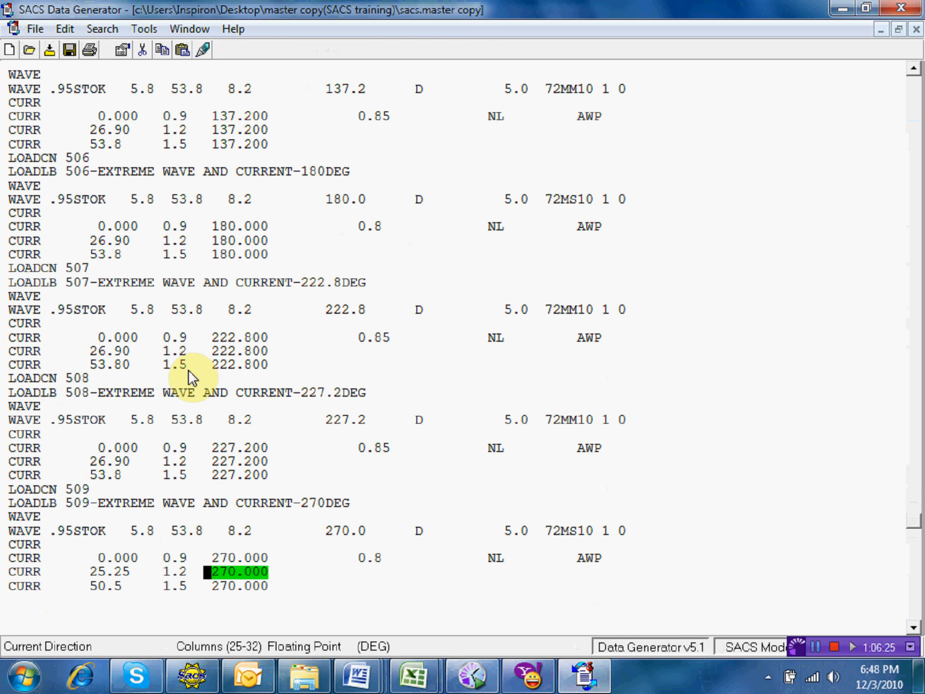
pyautogui.press('Left')
pyautogui.press('Left')
pyautogui.press('Left')
pyautogui.press('Left')
pyautogui.press('Left')
pyautogui.press('Left')
pyautogui.press('Left')
pyautogui.press('Left')
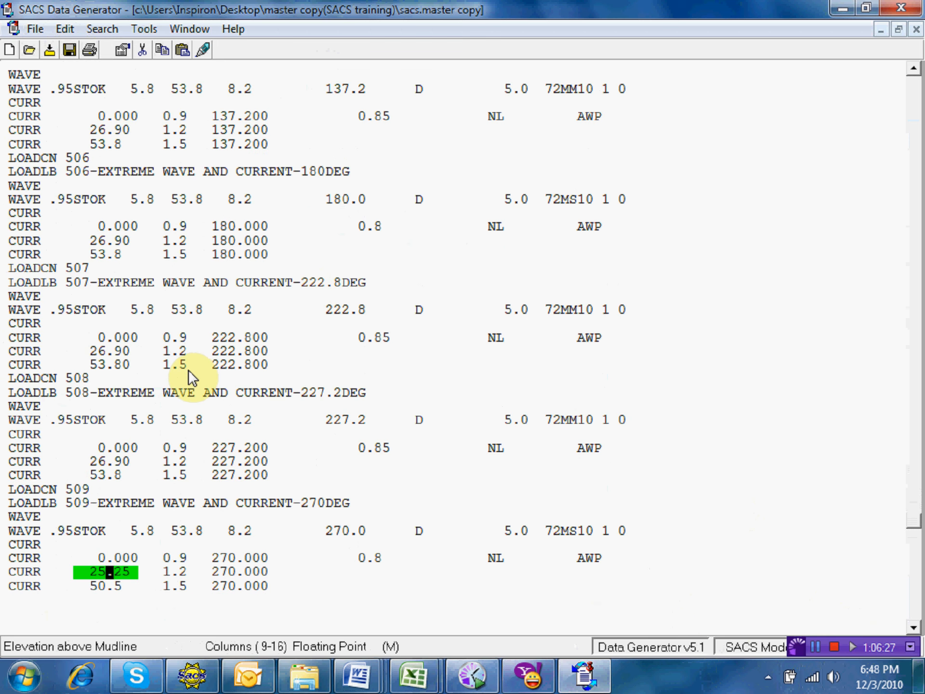
pyautogui.write('6.90')
pyautogui.press('Down')
pyautogui.press('Left')
pyautogui.press('Left')
pyautogui.press('Left')
pyautogui.press('Left')
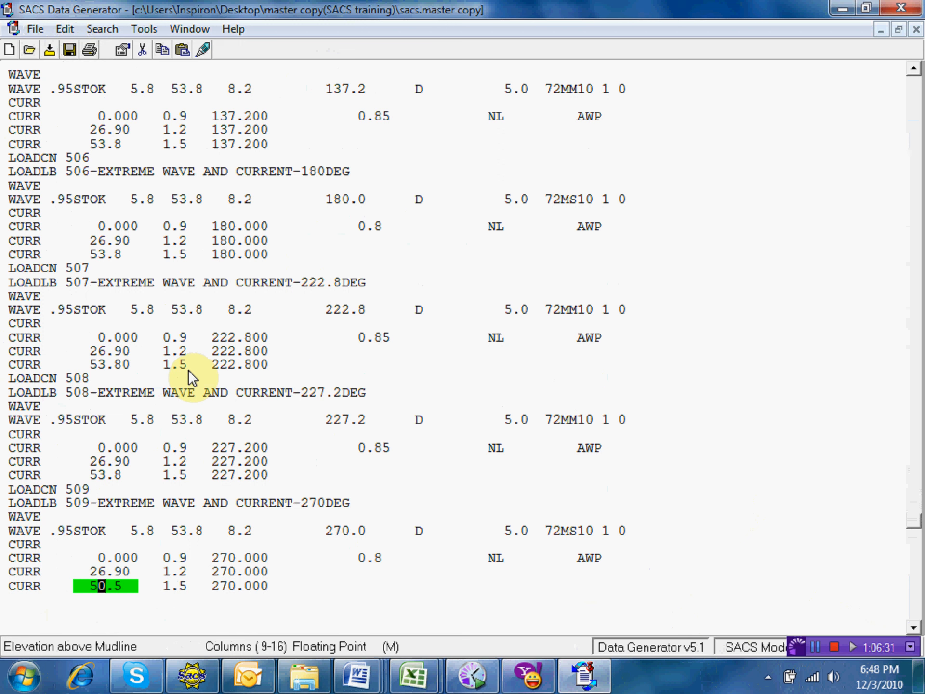
pyautogui.write('312.8')
pyautogui.press('Down')
pyautogui.press('Down')
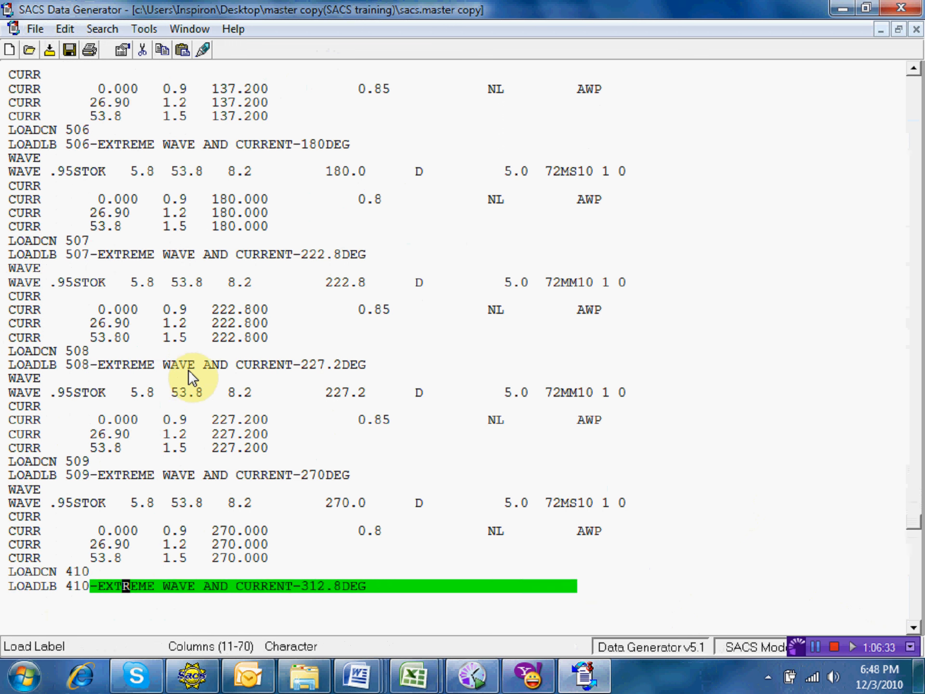
# Renumber the 312.8DEG load condition as 510 in its LOADCN and LOADLB lines
pyautogui.press('Left')
pyautogui.press('Up')
pyautogui.press('Left')
pyautogui.press('Left')
pyautogui.press('Left')
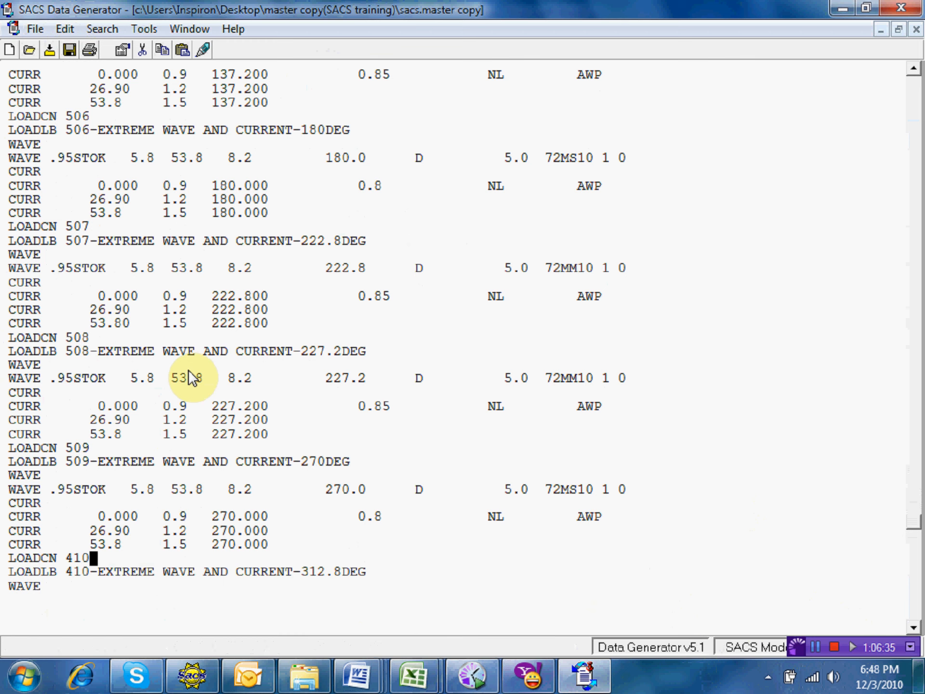
pyautogui.press('Left')
pyautogui.press('Left')
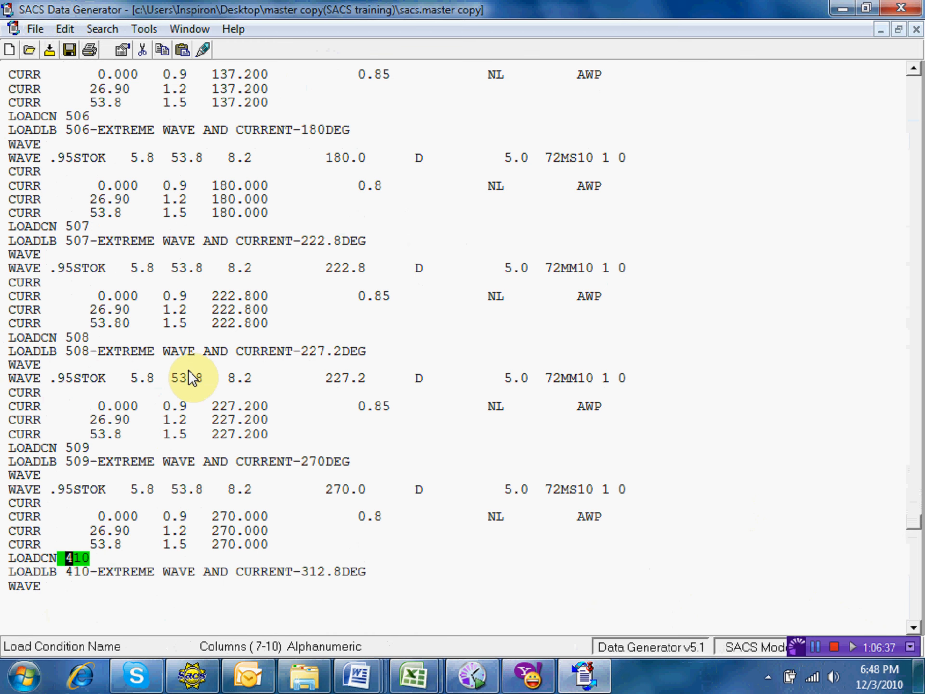
pyautogui.write('5')
pyautogui.press('Down')
# Set the still water depth override in the WAVE line of load condition 510 to 53.8 m
pyautogui.press('Down')
pyautogui.press('Down')
pyautogui.press('Down')
pyautogui.press('Down')
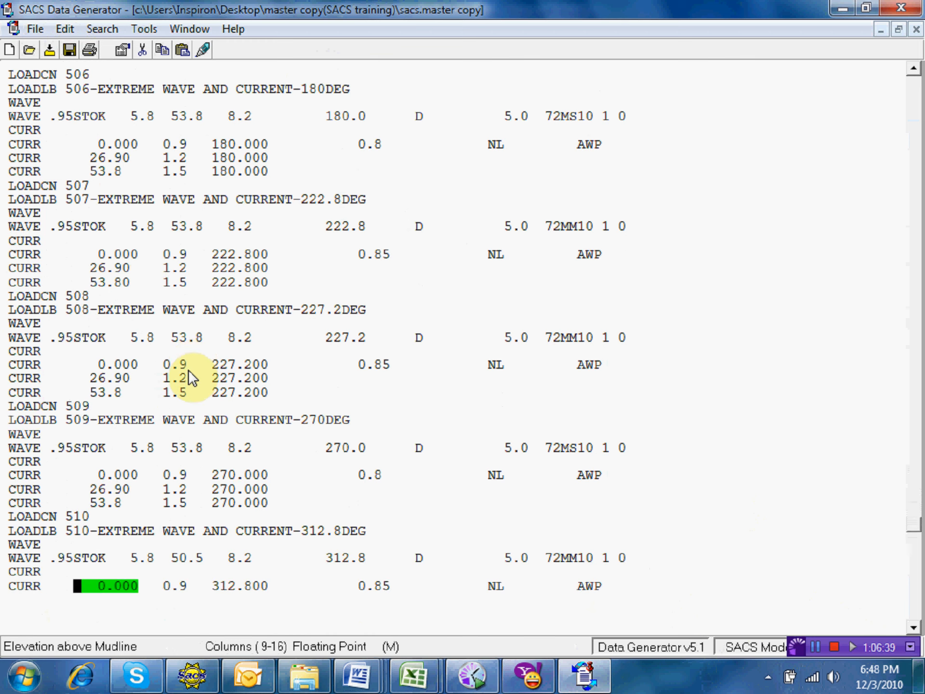
pyautogui.press('Up')
pyautogui.press('Up')
pyautogui.press('Right')
pyautogui.press('Right')
pyautogui.press('Right')
pyautogui.press('Right')
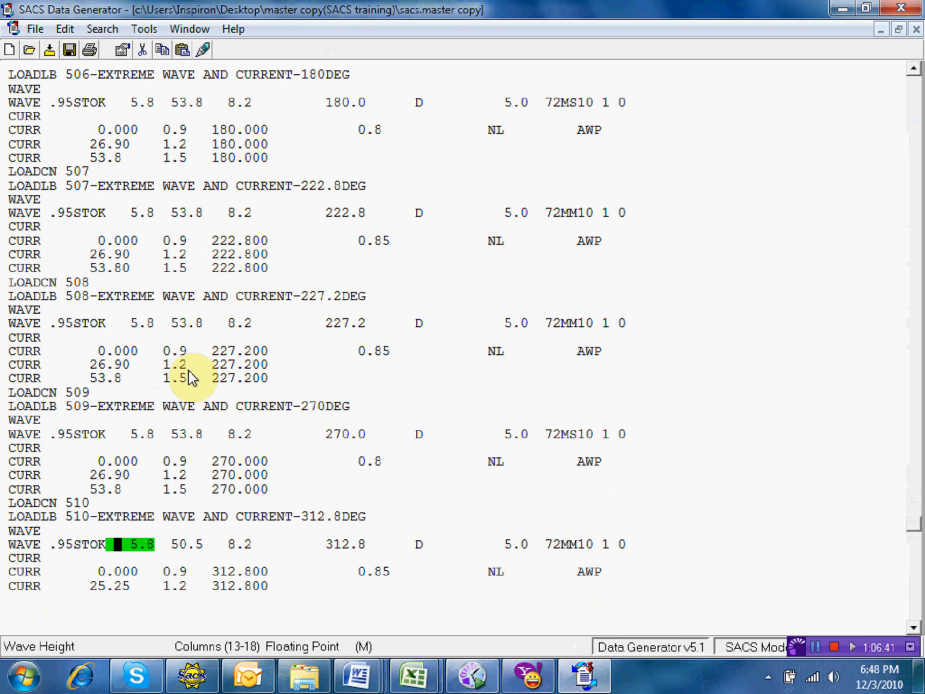
pyautogui.press('Right')
pyautogui.press('Right')
pyautogui.press('Right')
pyautogui.press('Right')
pyautogui.press('Right')
pyautogui.press('Right')
pyautogui.press('Right')
pyautogui.press('Right')
pyautogui.press('Right')
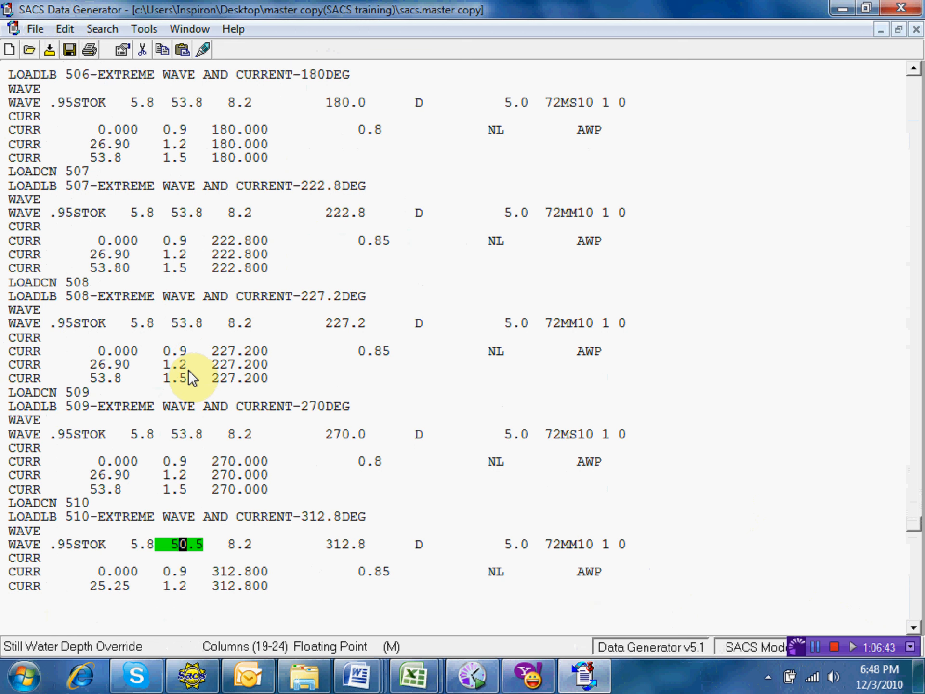
pyautogui.write('3.8')
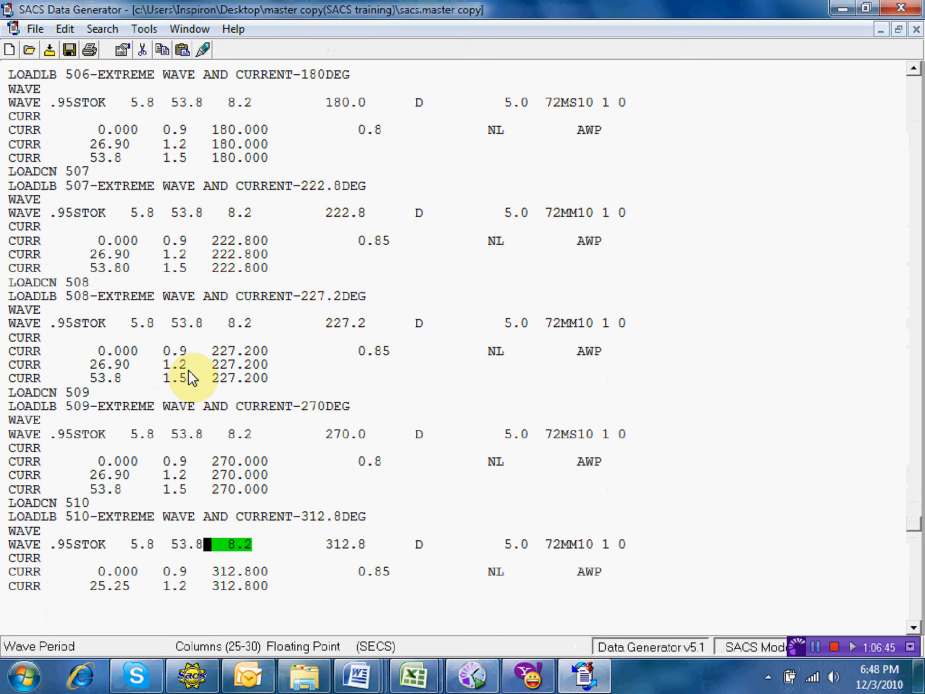
# Set the upper two current elevations of load condition 510 to 26.90 and 53.8 m
pyautogui.press('Down')
pyautogui.press('Down')
pyautogui.press('Down')
pyautogui.press('Down')
pyautogui.press('Down')
pyautogui.press('Down')
pyautogui.press('Up')
pyautogui.press('Up')
pyautogui.press('Up')
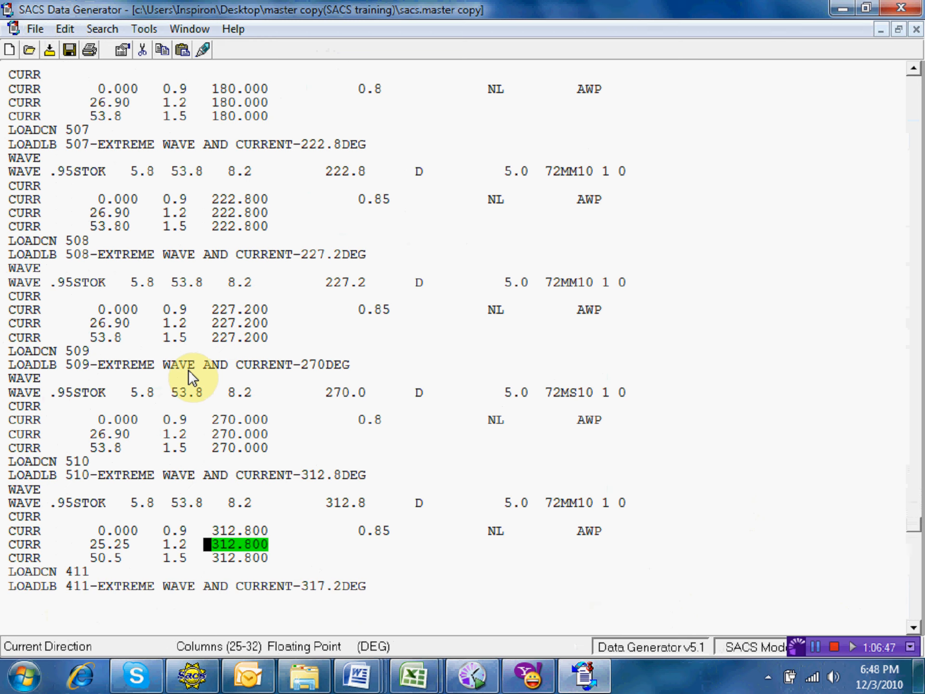
pyautogui.press('Down')
pyautogui.press('Up')
pyautogui.press('Left')
pyautogui.press('Left')
pyautogui.press('Left')
pyautogui.press('Left')
pyautogui.press('Left')
pyautogui.press('Left')
pyautogui.press('Left')
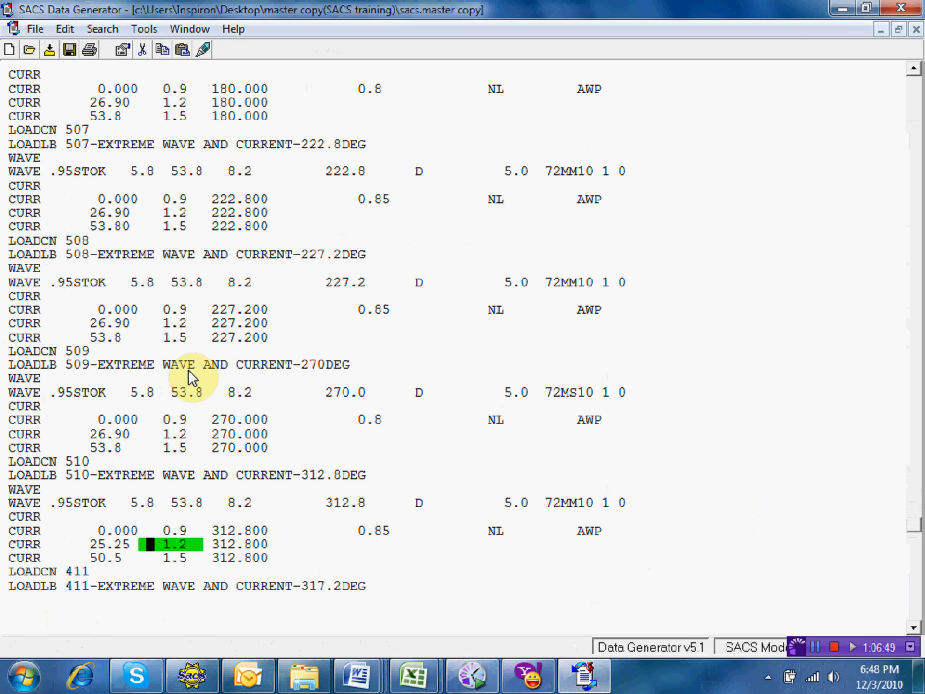
pyautogui.press('Left')
pyautogui.press('Left')
pyautogui.press('Left')
pyautogui.press('Left')
pyautogui.press('Left')
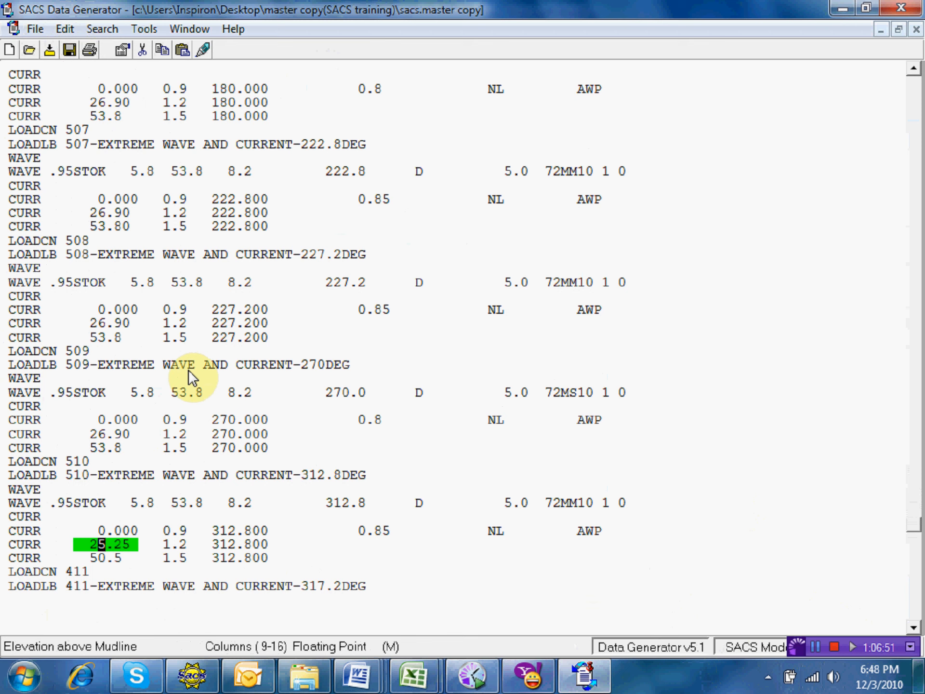
pyautogui.write('6.90')
pyautogui.press('Down')
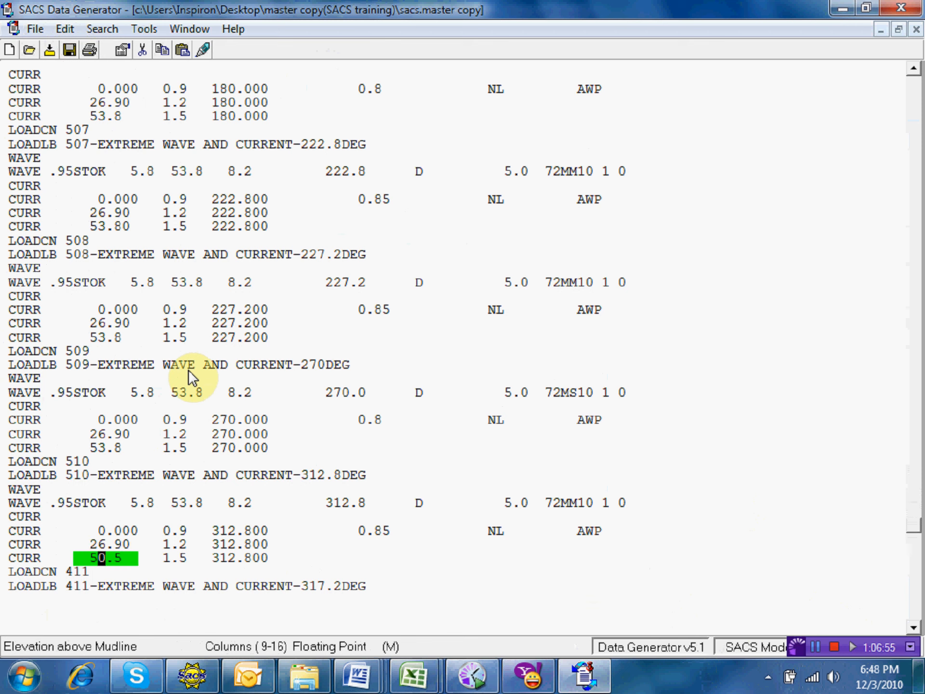
pyautogui.write('3.8')
# Renumber the 317.2DEG load condition as 511 in its LOADCN and LOADLB lines
pyautogui.press('Down')
pyautogui.press('Down')
pyautogui.press('Up')
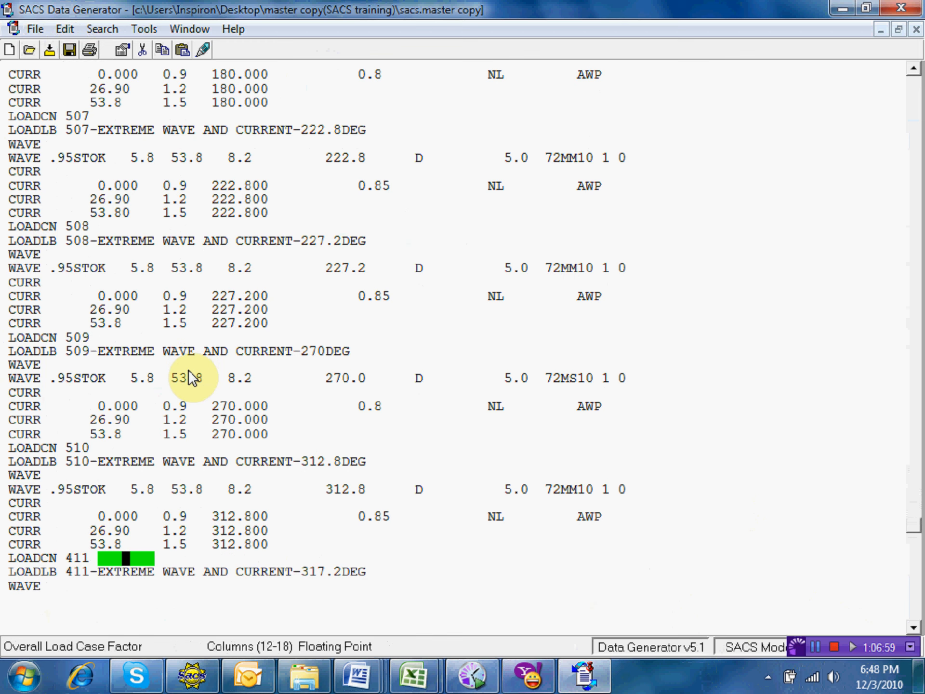
pyautogui.press('Left')
pyautogui.press('Left')
pyautogui.press('Left')
pyautogui.press('Left')
pyautogui.press('Left')
pyautogui.press('Left')
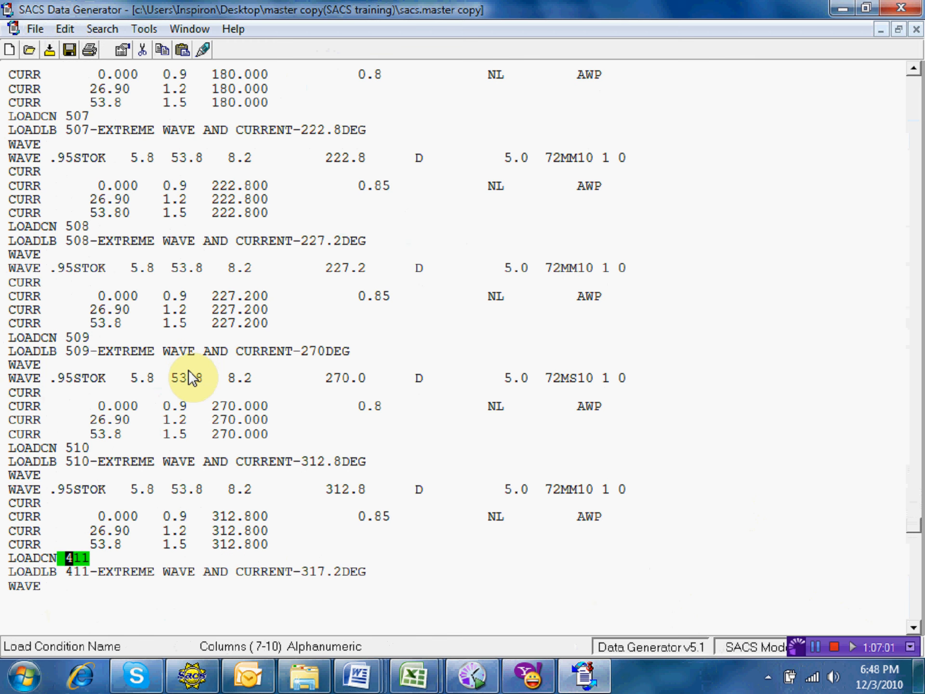
pyautogui.write('5')
pyautogui.press('Down')
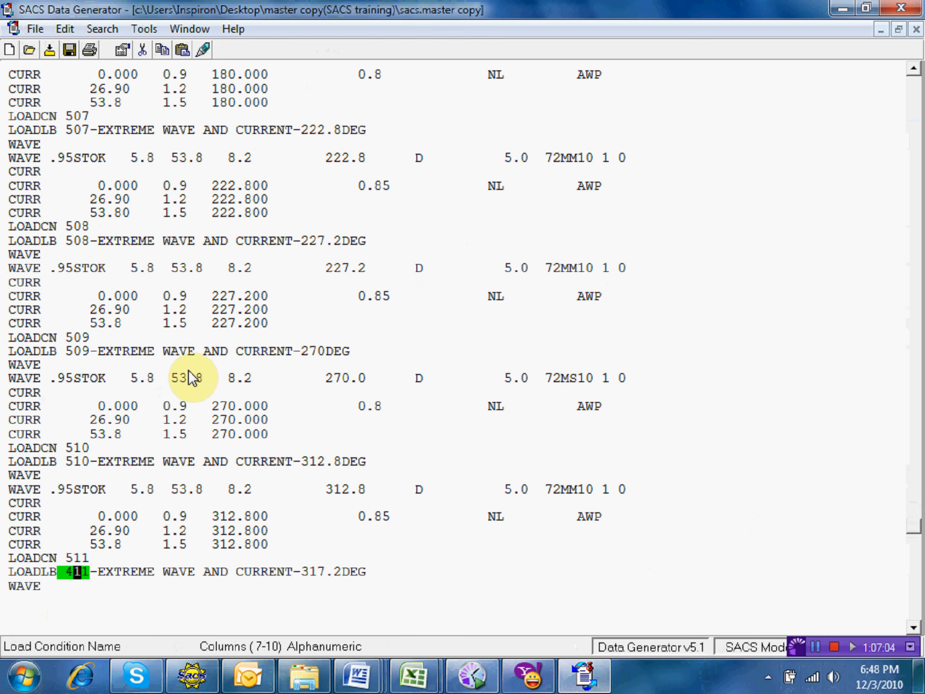
pyautogui.write('5')
# Set the still water depth override in the WAVE line of load condition 511 to 53.8 m
pyautogui.press('Down')
pyautogui.press('Down')
pyautogui.press('Down')
pyautogui.press('Down')
pyautogui.press('Up')
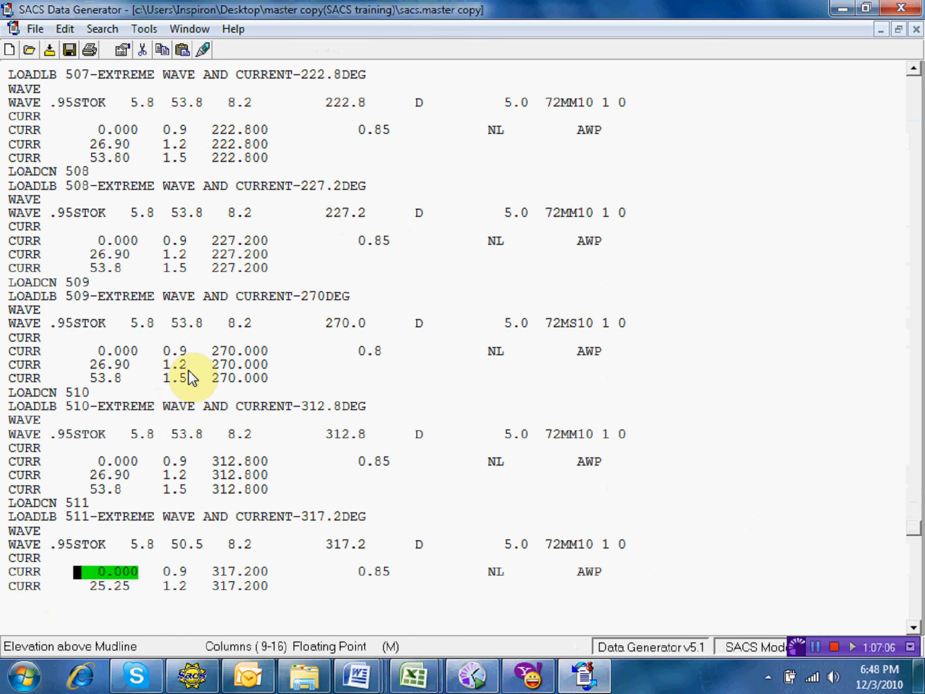
pyautogui.press('Up')
pyautogui.press('Up')
pyautogui.press('Right')
pyautogui.press('Right')
pyautogui.press('Right')
pyautogui.press('Right')
pyautogui.press('Right')
pyautogui.press('Right')
pyautogui.press('Right')
pyautogui.press('Right')
pyautogui.press('Right')
pyautogui.press('Right')
pyautogui.press('Right')
pyautogui.press('Right')
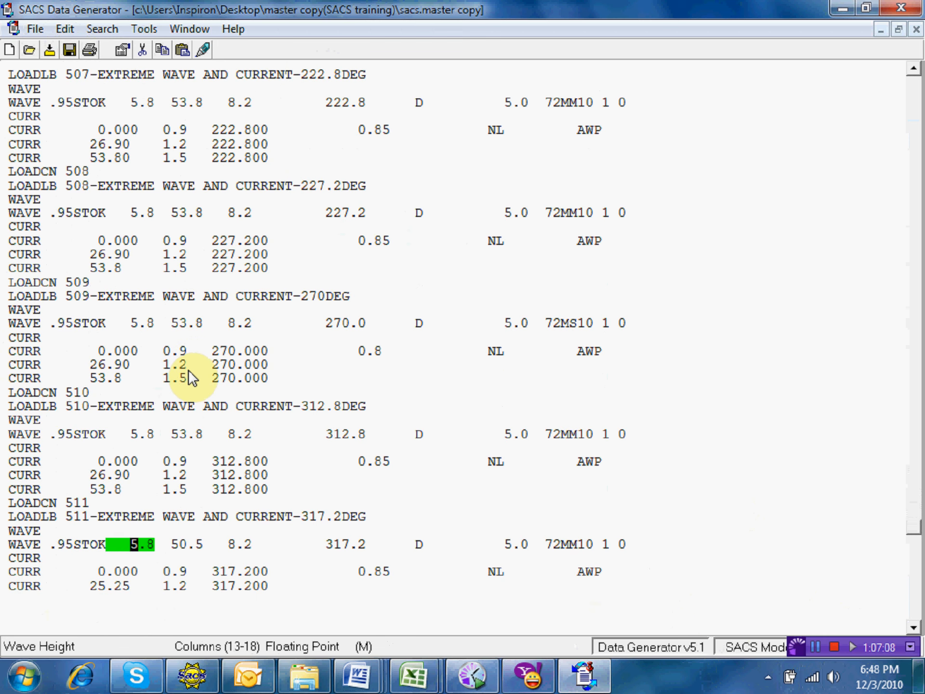
pyautogui.press('Right')
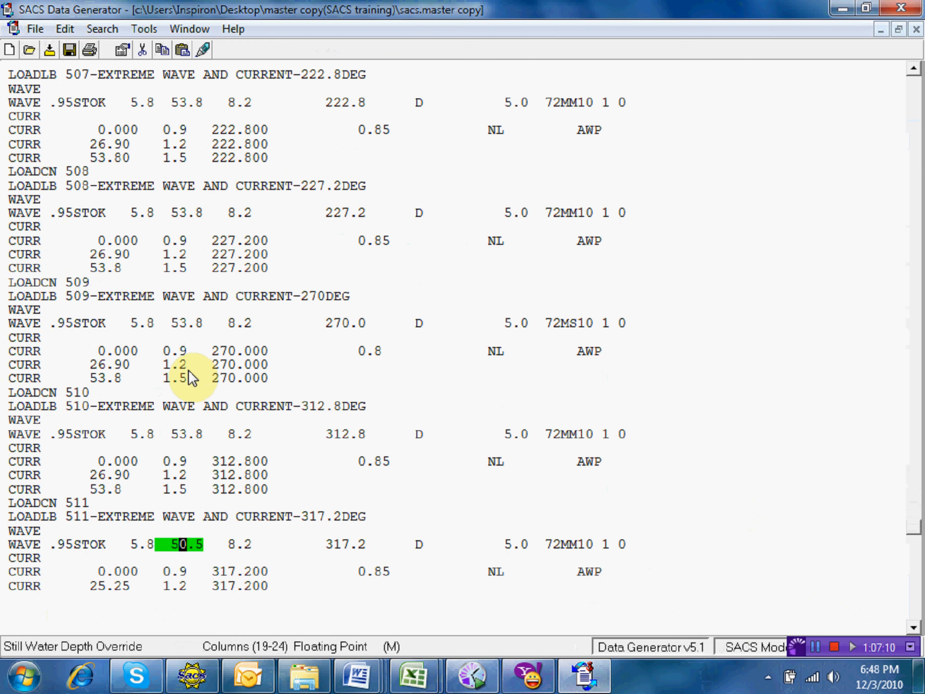
pyautogui.write('3.8')
# Set the upper two current elevations of load condition 511 to 26.90 and 53.8 m
pyautogui.press('Down')
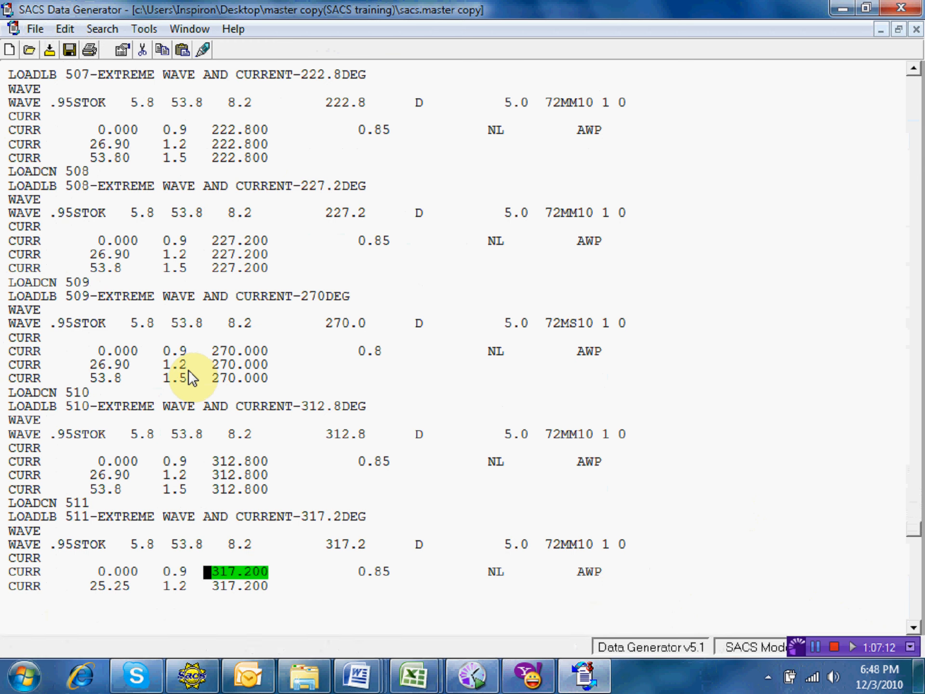
pyautogui.press('Down')
pyautogui.press('Down')
pyautogui.press('Up')
pyautogui.press('Left')
pyautogui.press('Left')
pyautogui.press('Left')
pyautogui.press('Left')
pyautogui.press('Left')
pyautogui.press('Left')
pyautogui.press('Left')
pyautogui.press('Left')
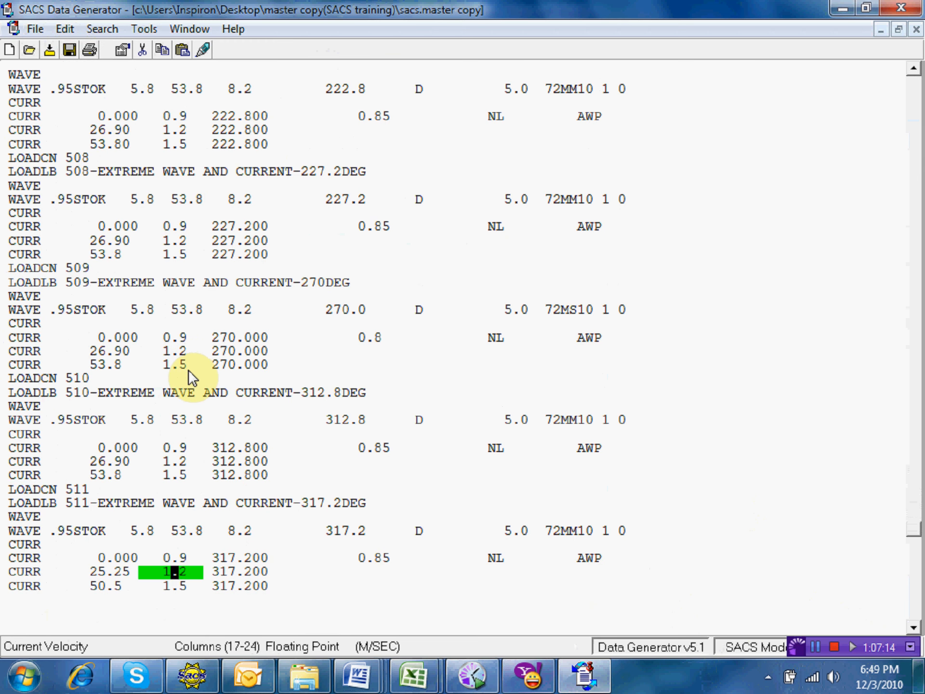
pyautogui.press('Left')
pyautogui.press('Left')
pyautogui.press('Left')
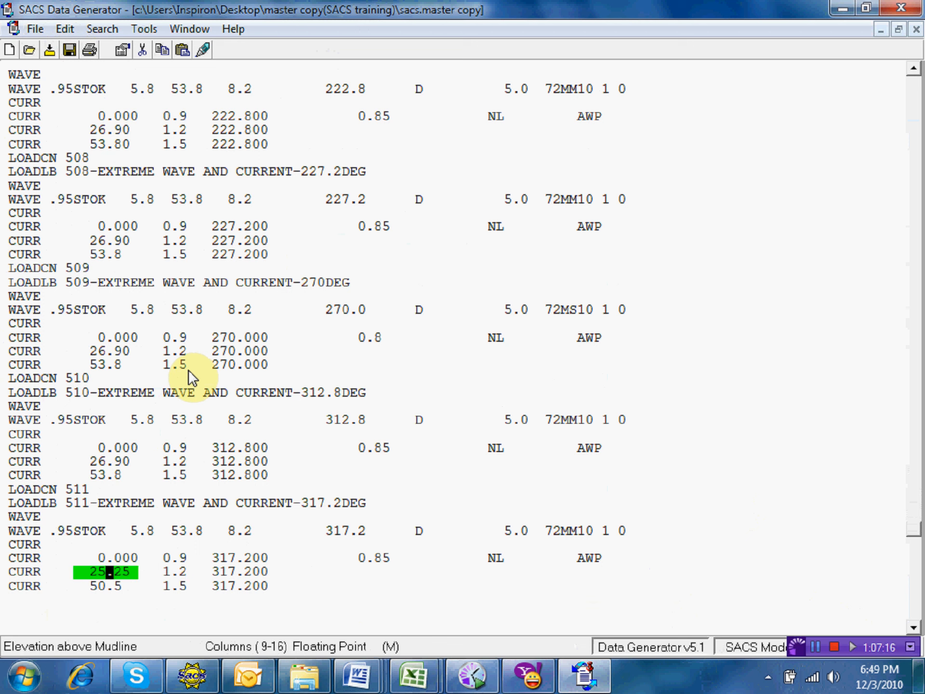
pyautogui.write('6')
pyautogui.press('Right')
pyautogui.write('90')
pyautogui.press('Down')
pyautogui.press('Left')
pyautogui.press('Left')
pyautogui.press('Left')
pyautogui.press('Left')
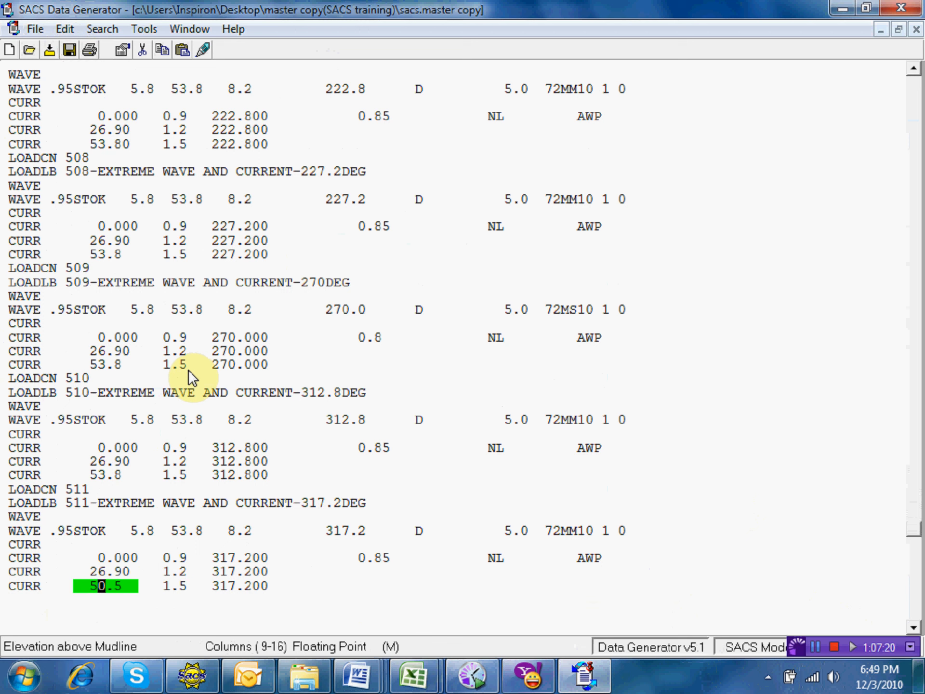
pyautogui.write('3')
pyautogui.press('Right')
pyautogui.write('8')
# Review the edited 500-series load condition blocks from 509 through 511, down to the start of the JCK load condition
pyautogui.press('Down')
pyautogui.press('Down')
pyautogui.press('Down')
pyautogui.press('Down')
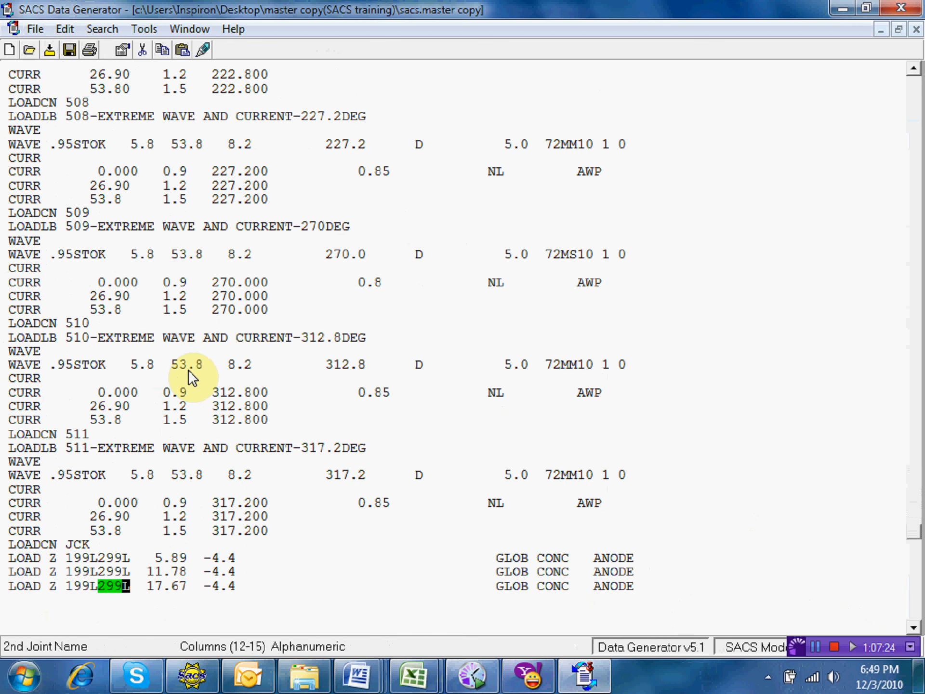
pyautogui.press('Down')
pyautogui.press('Up')
pyautogui.press('Up')
pyautogui.press('Up')
pyautogui.press('Up')
pyautogui.press('Up')
pyautogui.press('Up')
pyautogui.press('Up')
pyautogui.press('Up')
pyautogui.press('Up')
pyautogui.press('Up')
pyautogui.press('Up')
pyautogui.press('Up')
pyautogui.press('Up')
pyautogui.press('Up')
pyautogui.press('Up')
pyautogui.press('Up')
pyautogui.press('Up')
pyautogui.press('Up')
pyautogui.press('Up')
pyautogui.press('Up')
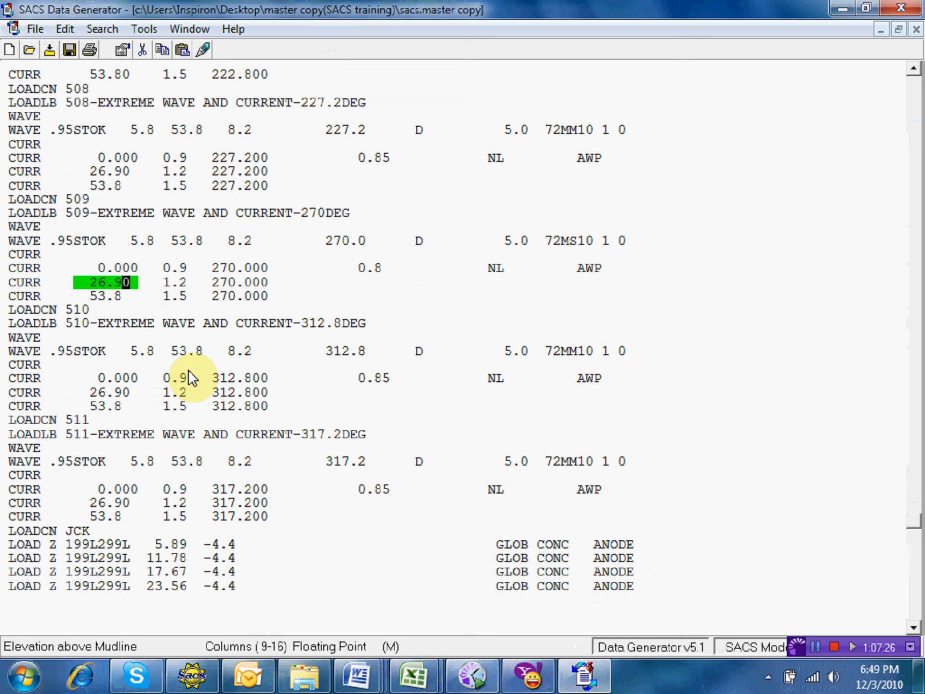
pyautogui.press('Down')
pyautogui.press('Down')
pyautogui.press('Down')
pyautogui.press('Down')
pyautogui.press('Down')
pyautogui.press('Down')
pyautogui.press('Down')
pyautogui.press('Down')
pyautogui.press('Down')
pyautogui.press('Down')
pyautogui.press('Down')
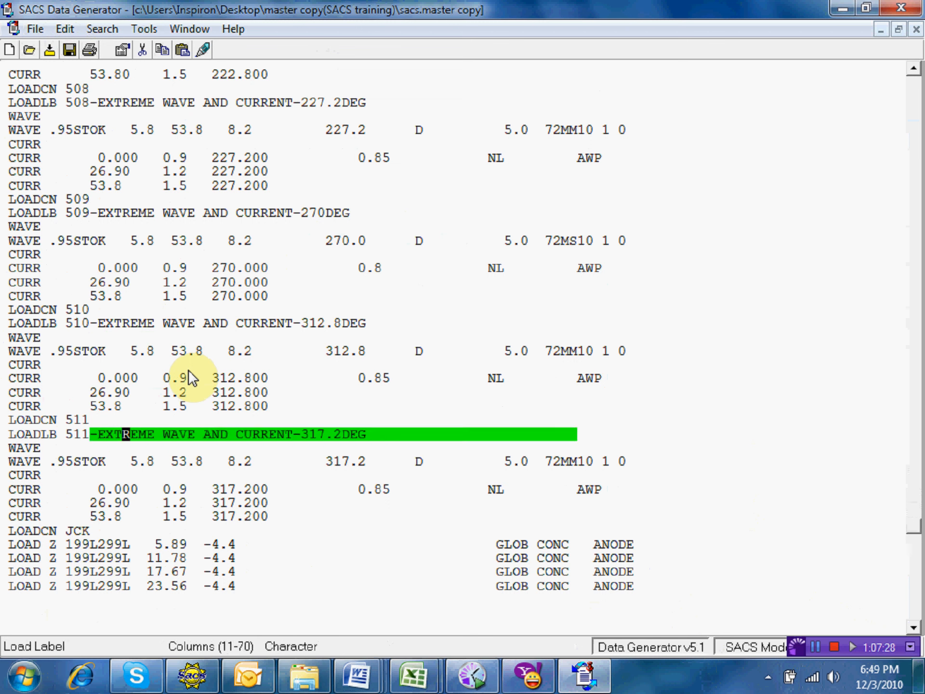
pyautogui.press('Down')
pyautogui.press('Down')
pyautogui.press('Down')
pyautogui.press('Down')
pyautogui.press('Down')
pyautogui.press('Down')
pyautogui.press('Down')
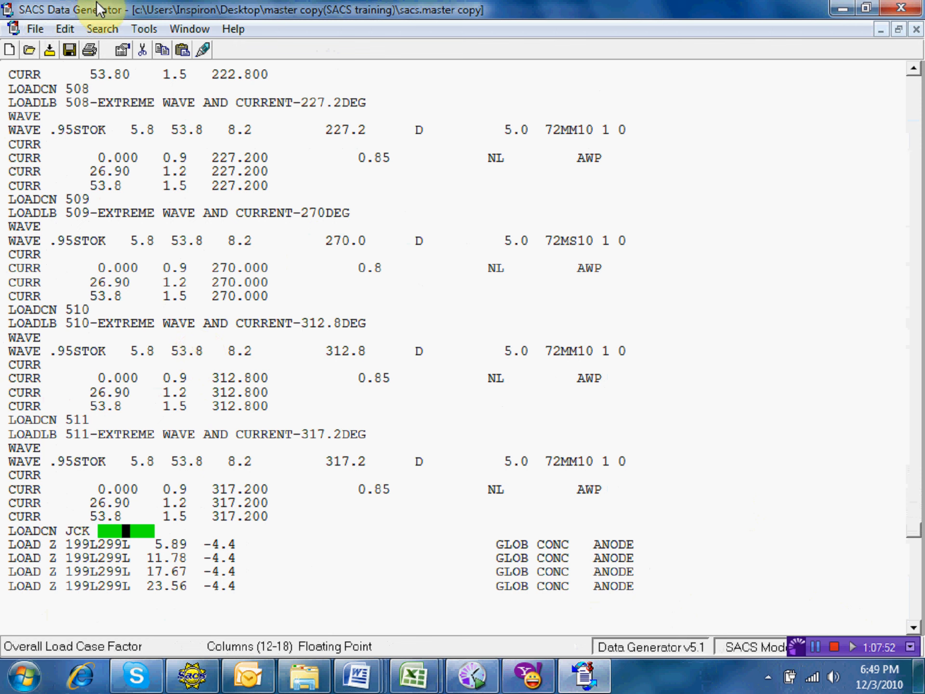
# Save the SACS input file, minimise its editor and switch to Skype
pyautogui.click(70, 50)
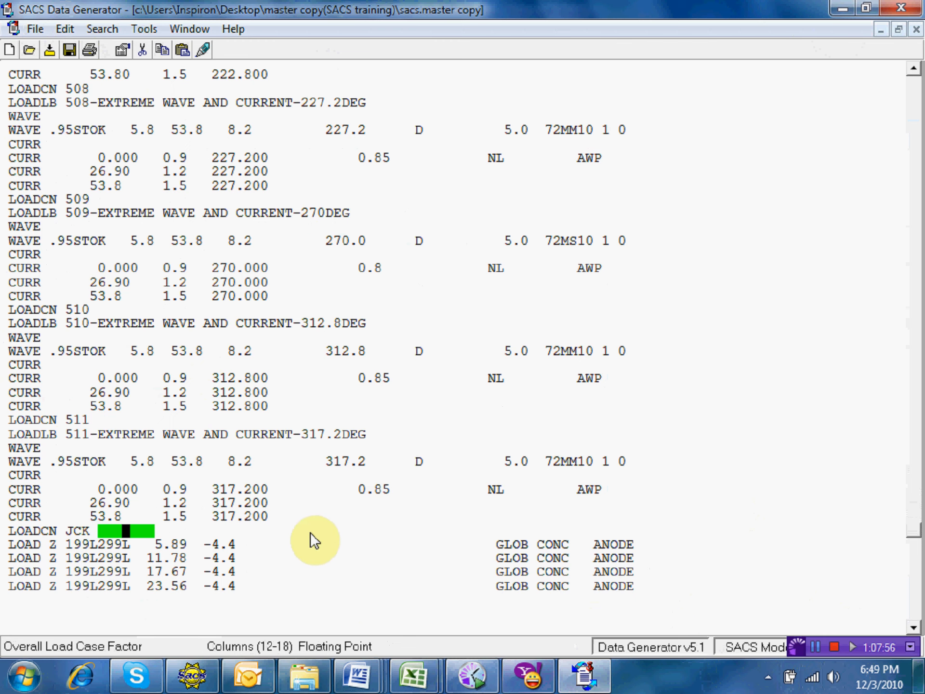
pyautogui.click(841, 11)
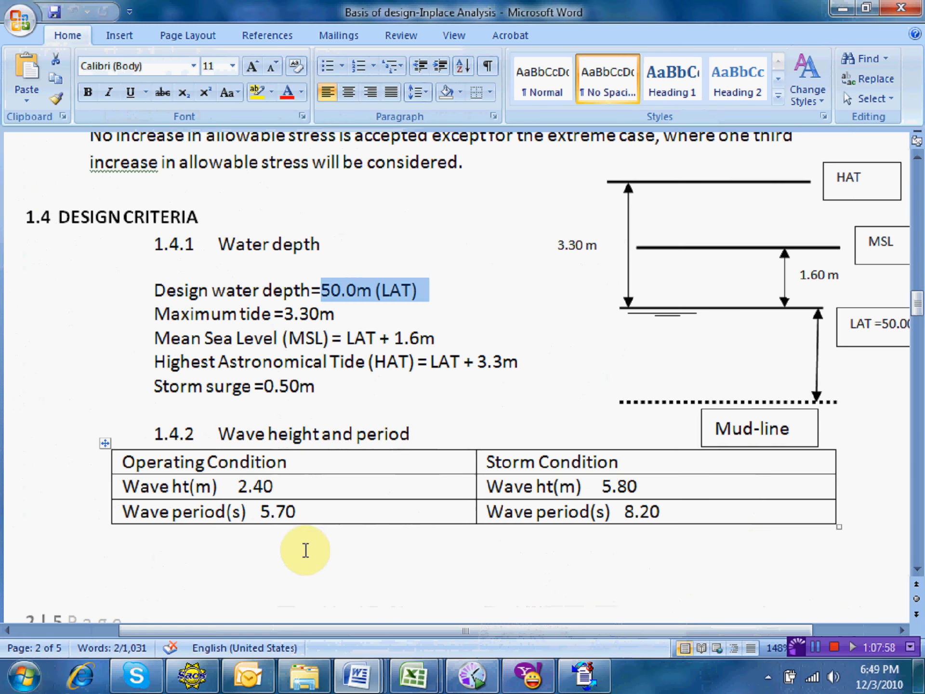
pyautogui.click(153, 677)
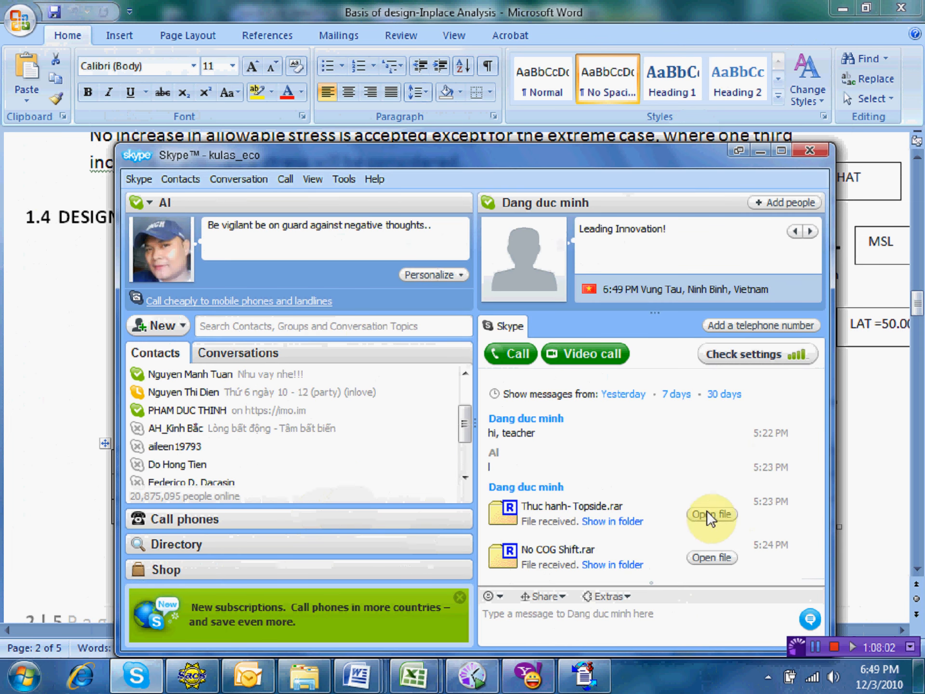
# Send the sacs.master copy input file from the Desktop's master copy(SACS training) folder to the open chat's contact
pyautogui.click(561, 597)
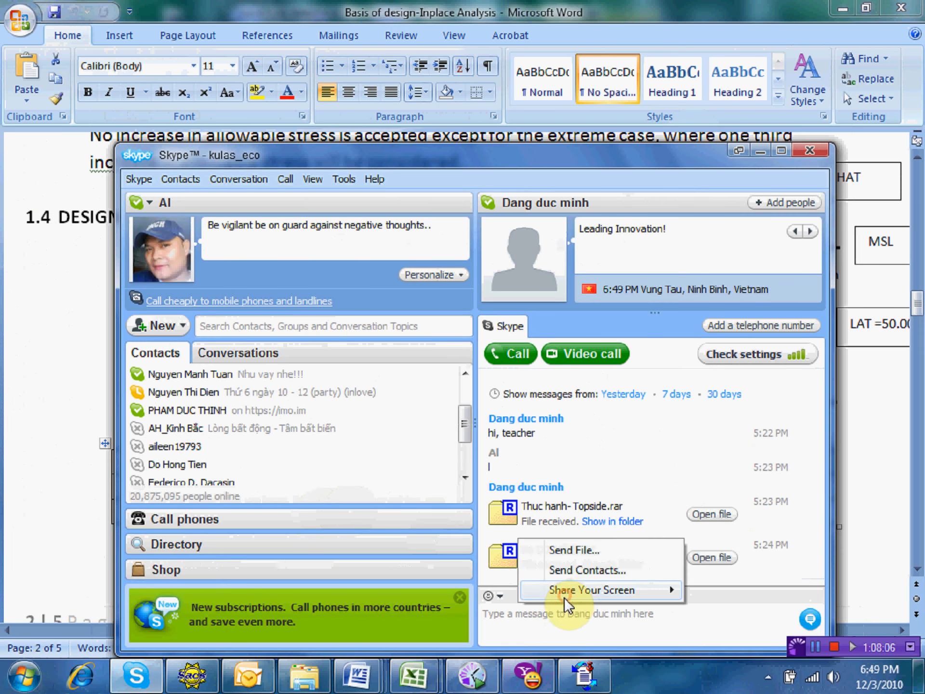
pyautogui.click(585, 551)
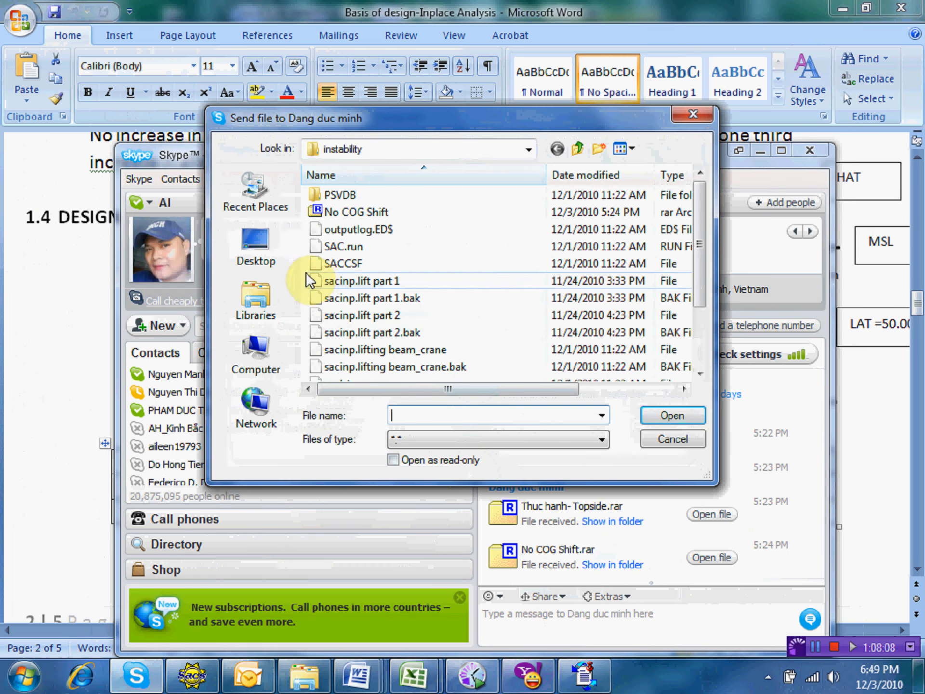
pyautogui.click(273, 258)
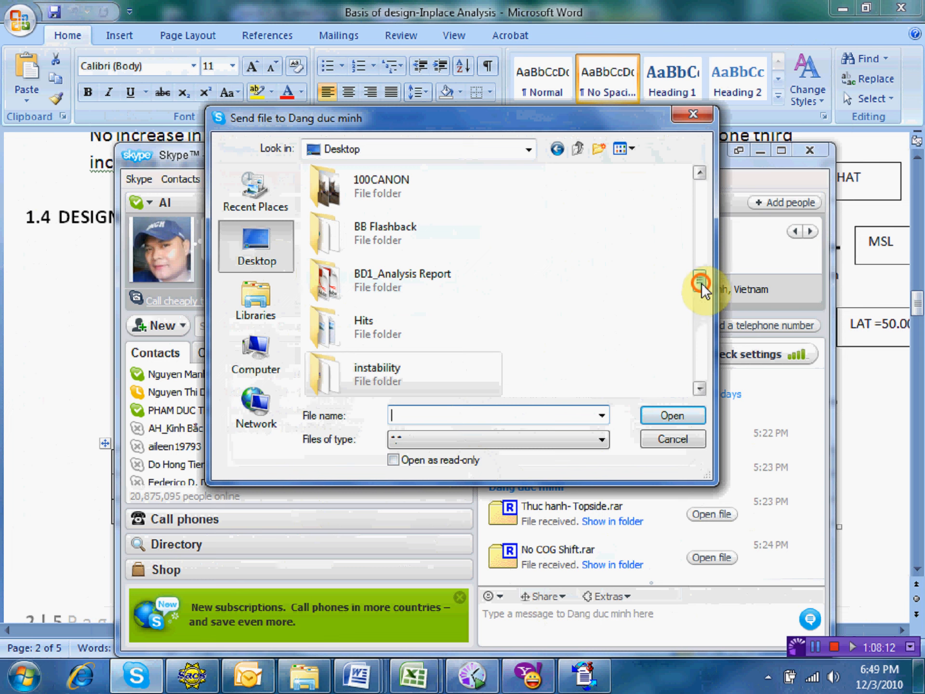
pyautogui.moveTo(700, 282); pyautogui.dragTo(699, 313)
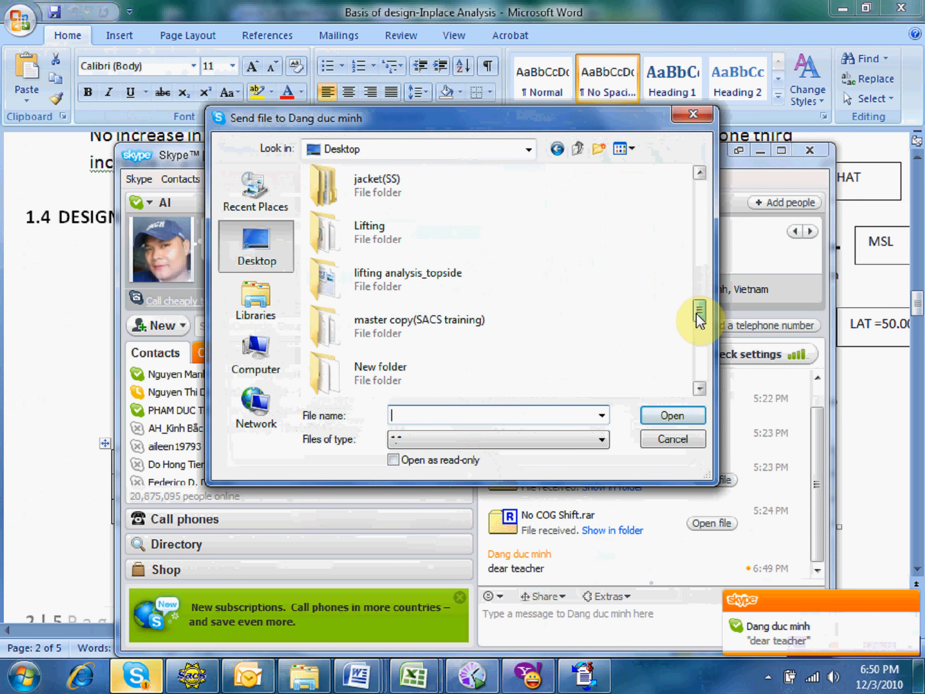
pyautogui.moveTo(696, 313); pyautogui.dragTo(697, 321)
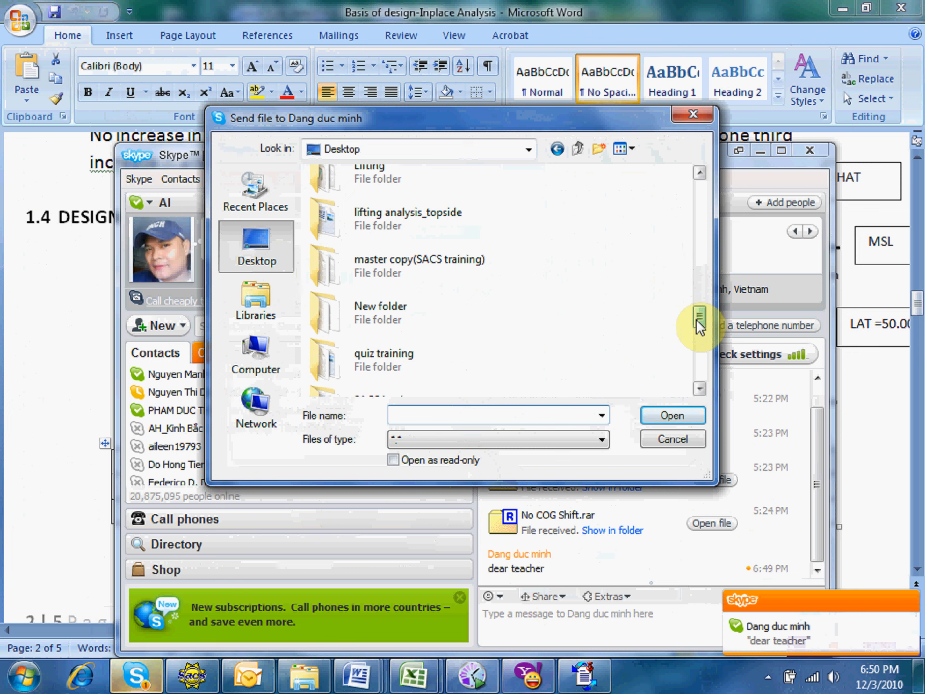
pyautogui.doubleClick(448, 260)
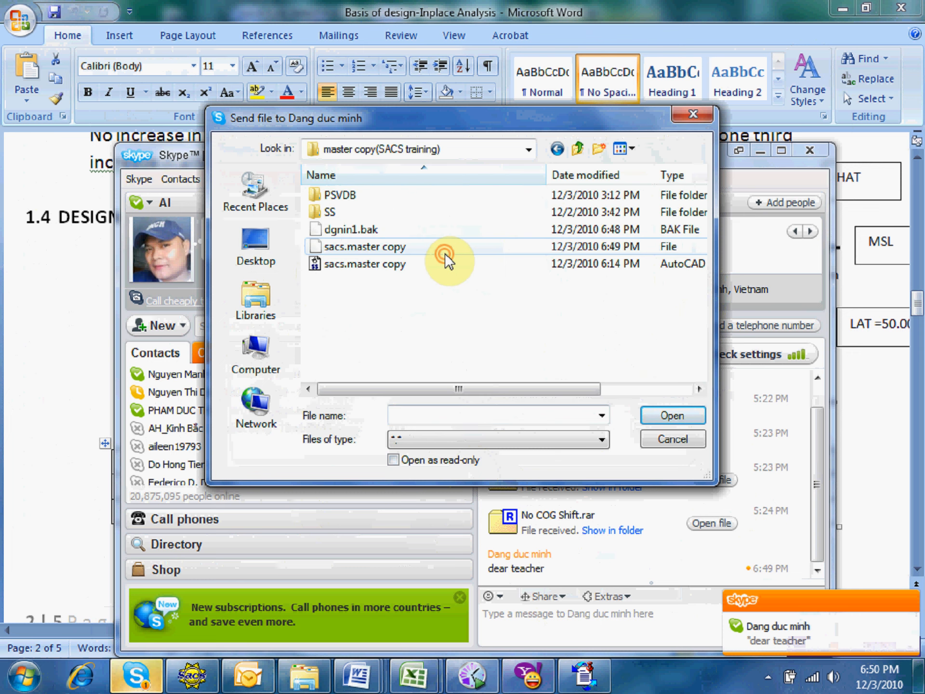
pyautogui.click(384, 245)
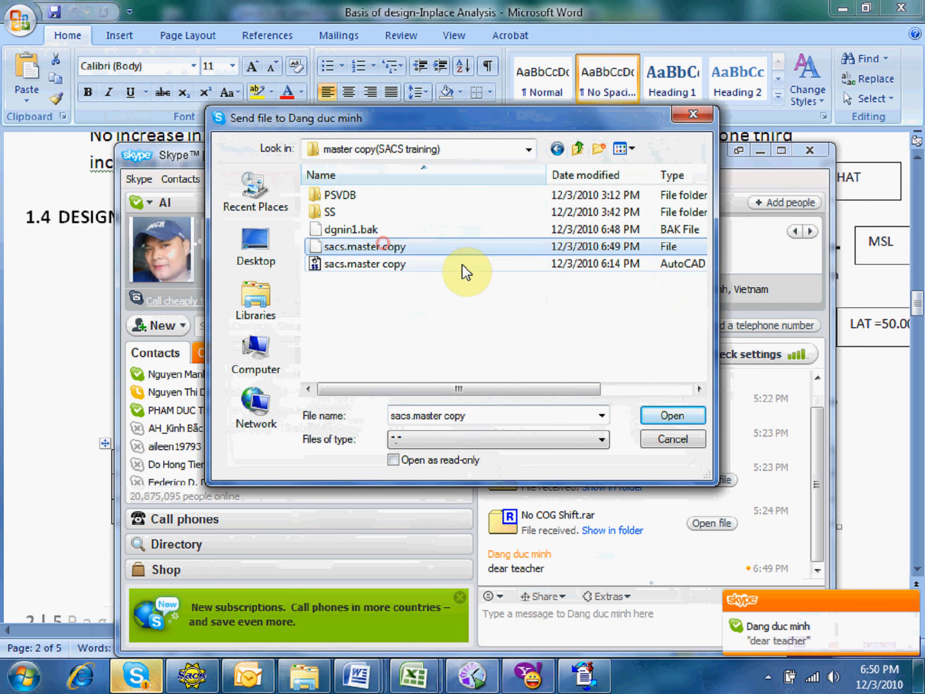
pyautogui.click(671, 415)
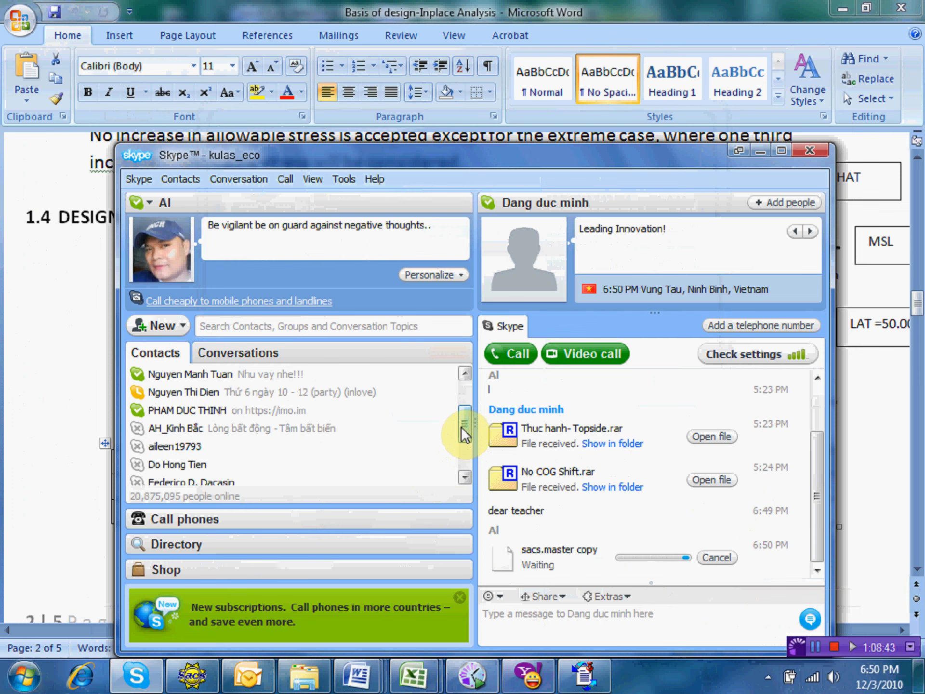
# Minimise Skype and switch back to the SACS input file in the Data Generator
pyautogui.click(759, 151)
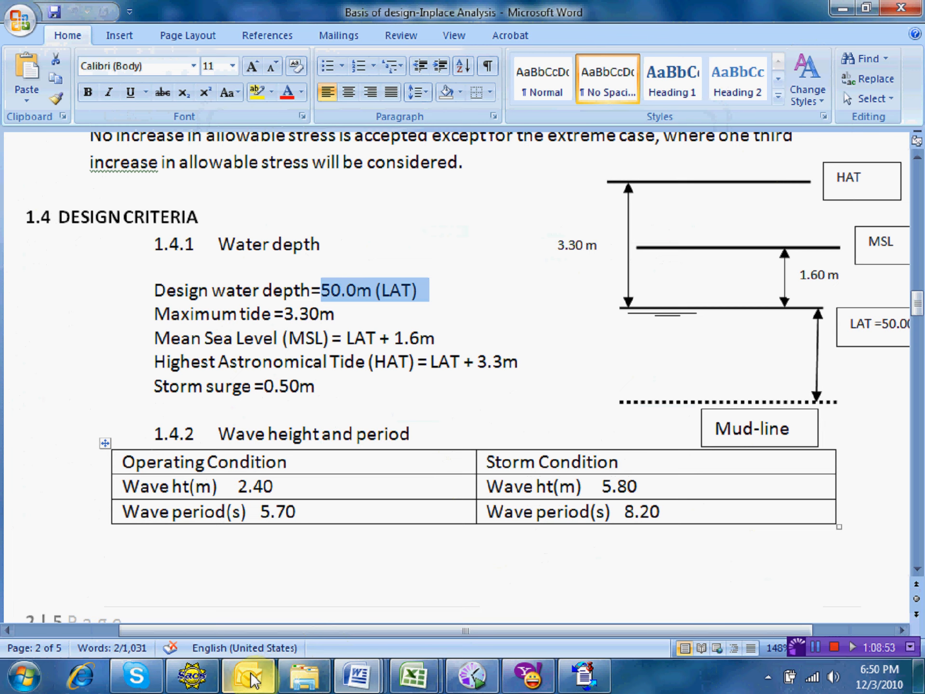
pyautogui.moveTo(248, 674)
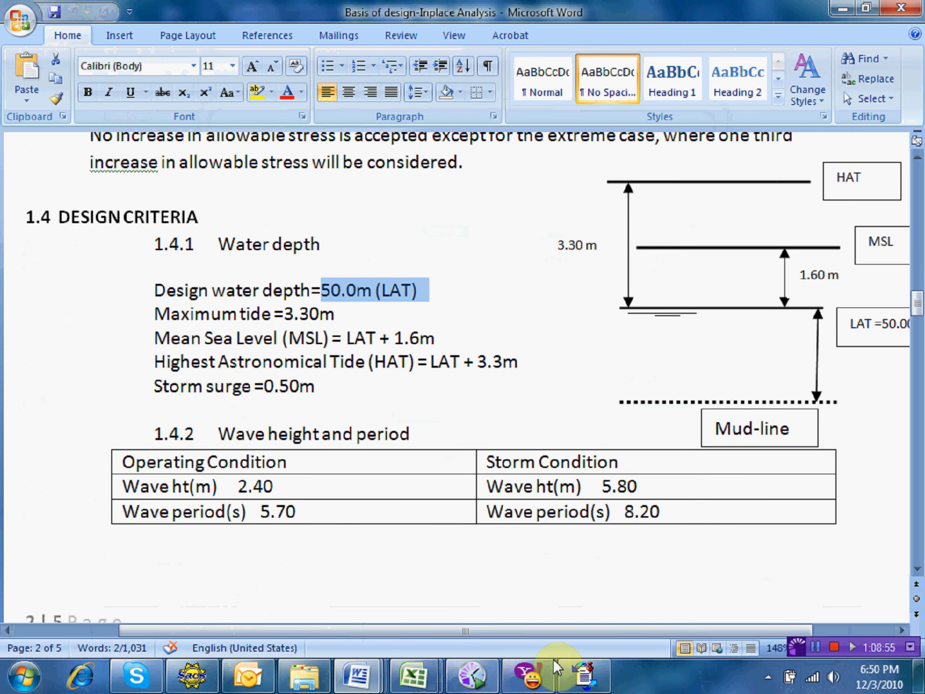
pyautogui.click(583, 677)
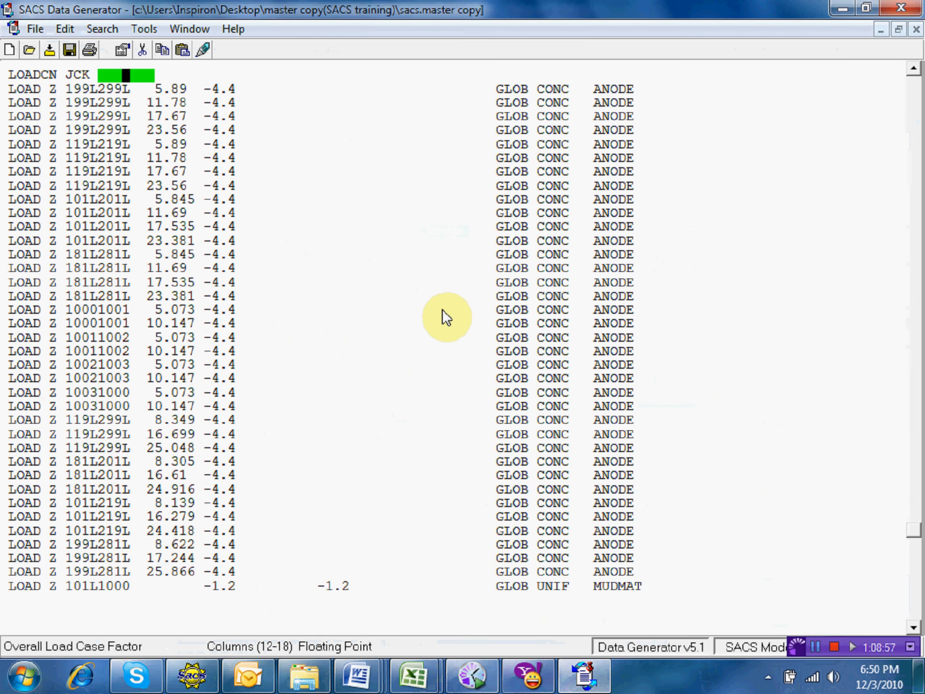
# Review the extreme wave and current load condition blocks from 511 back to 508
pyautogui.press('Up')
pyautogui.press('Up')
pyautogui.press('Up')
pyautogui.press('Up')
pyautogui.press('Up')
pyautogui.press('Up')
pyautogui.press('Up')
pyautogui.press('Up')
pyautogui.press('Up')
pyautogui.press('Up')
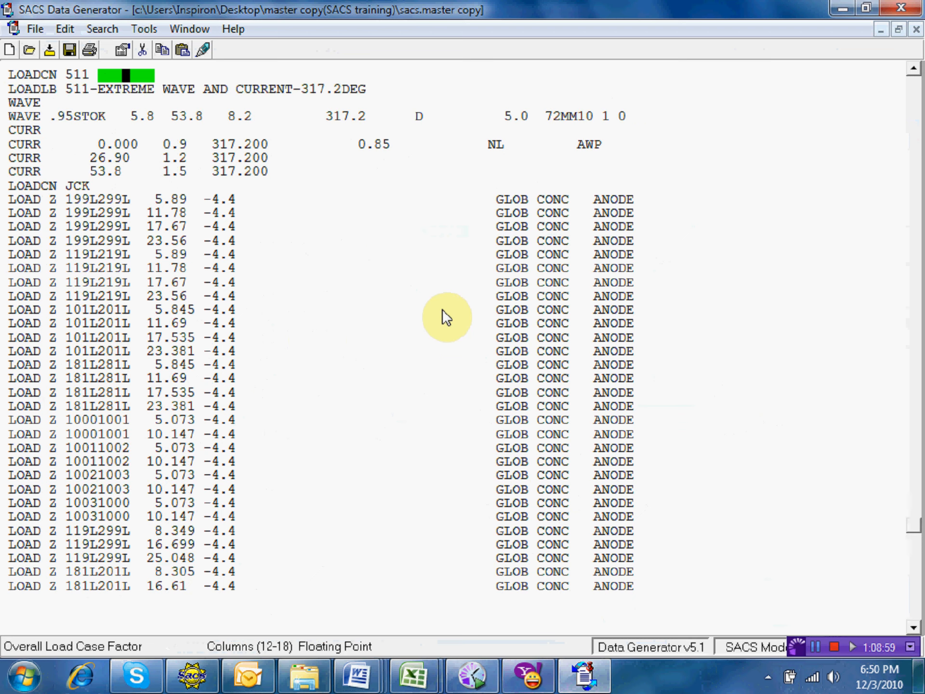
pyautogui.press('Up')
pyautogui.press('Up')
pyautogui.press('Up')
pyautogui.press('Up')
pyautogui.press('Up')
pyautogui.press('Up')
pyautogui.press('Up')
pyautogui.press('Up')
pyautogui.press('Up')
pyautogui.press('Up')
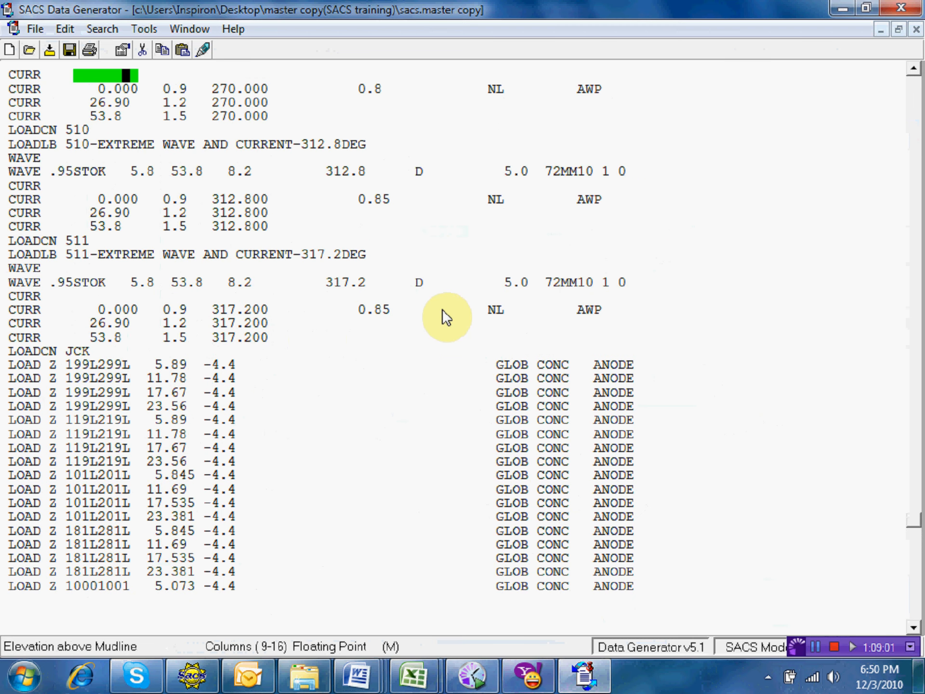
pyautogui.press('Up')
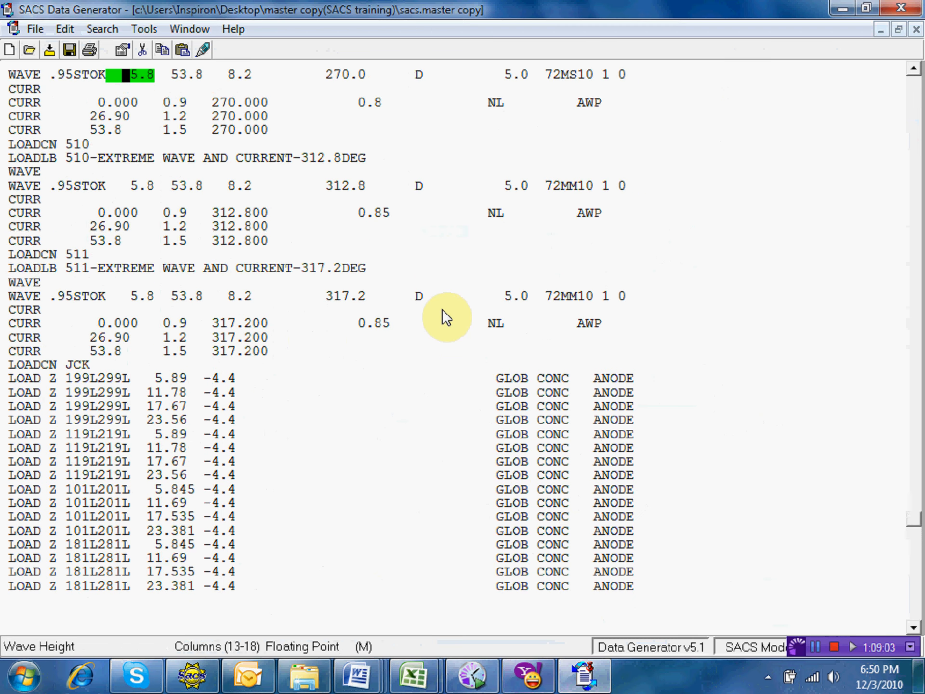
pyautogui.press('Up')
pyautogui.press('Up')
pyautogui.press('Up')
pyautogui.press('Up')
pyautogui.press('Up')
pyautogui.press('Up')
pyautogui.press('Up')
pyautogui.press('Up')
pyautogui.press('Up')
pyautogui.press('Up')
pyautogui.press('Up')
pyautogui.press('Up')
pyautogui.press('Up')
pyautogui.press('Up')
pyautogui.press('Up')
pyautogui.press('Up')
pyautogui.press('Up')
pyautogui.press('Up')
pyautogui.press('Up')
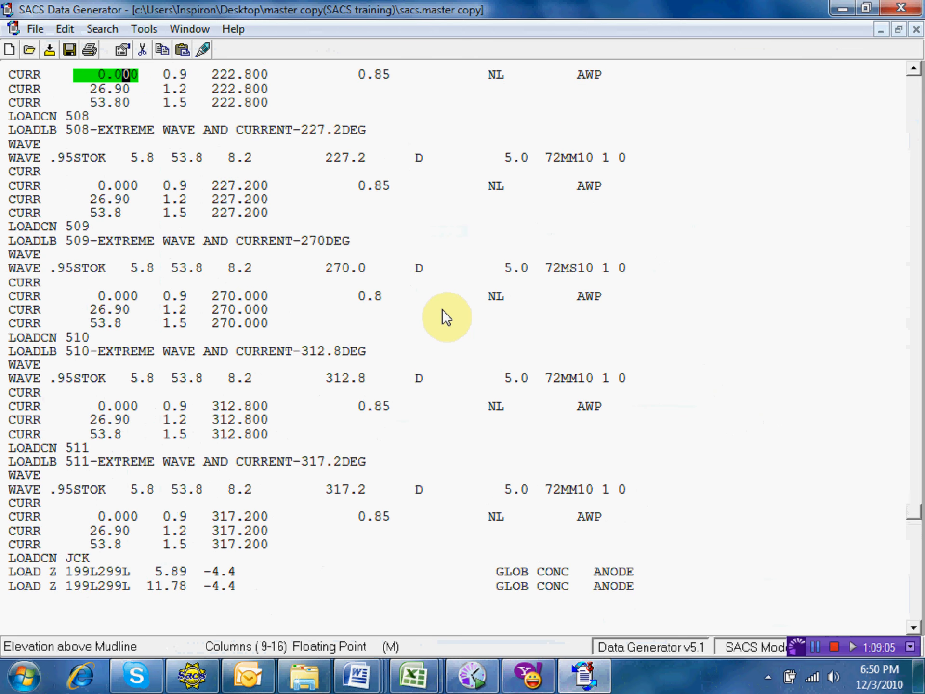
# Review the wave and current blocks from 508 to 511 and the JCK anode, mudmat, padeye and CONEGD load lines
pyautogui.press('Down')
pyautogui.press('Down')
pyautogui.press('Down')
pyautogui.press('Down')
pyautogui.press('Down')
pyautogui.press('Down')
pyautogui.press('Down')
pyautogui.press('Down')
pyautogui.press('Down')
pyautogui.press('Down')
pyautogui.press('Down')
pyautogui.press('Down')
pyautogui.press('Down')
pyautogui.press('Down')
pyautogui.press('Down')
pyautogui.press('Down')
pyautogui.press('Down')
pyautogui.press('Down')
pyautogui.press('Down')
pyautogui.press('Down')
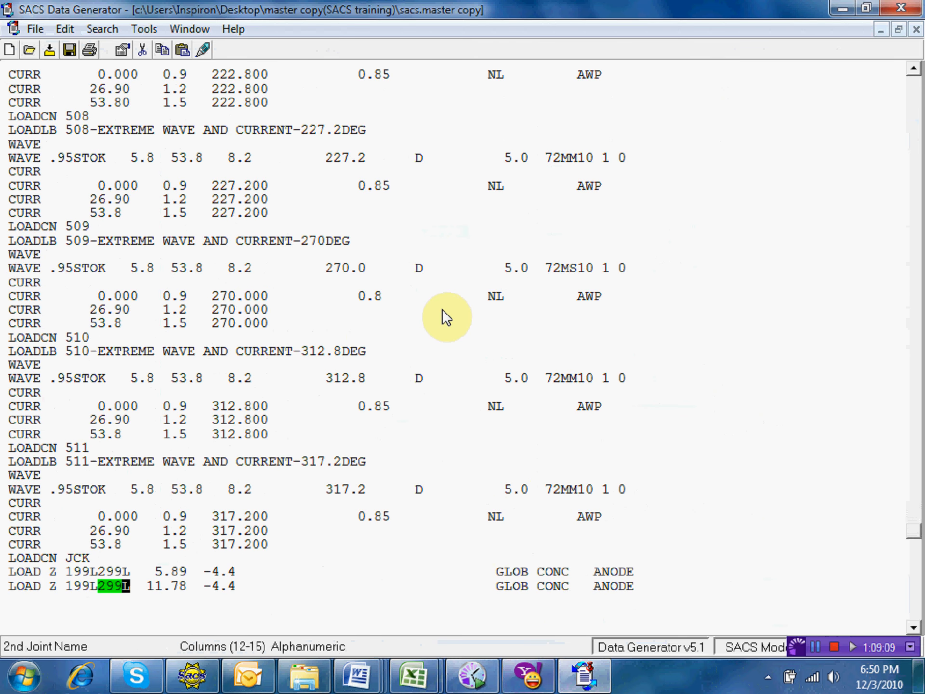
pyautogui.press('Down')
pyautogui.press('Down')
pyautogui.press('Down')
pyautogui.press('Down')
pyautogui.press('Down')
pyautogui.press('Down')
pyautogui.press('Down')
pyautogui.press('Down')
pyautogui.press('Down')
pyautogui.press('Down')
pyautogui.press('Down')
pyautogui.press('Down')
pyautogui.press('Down')
pyautogui.press('Down')
pyautogui.press('Down')
pyautogui.press('Down')
pyautogui.press('Down')
pyautogui.press('Down')
pyautogui.press('Down')
pyautogui.press('Down')
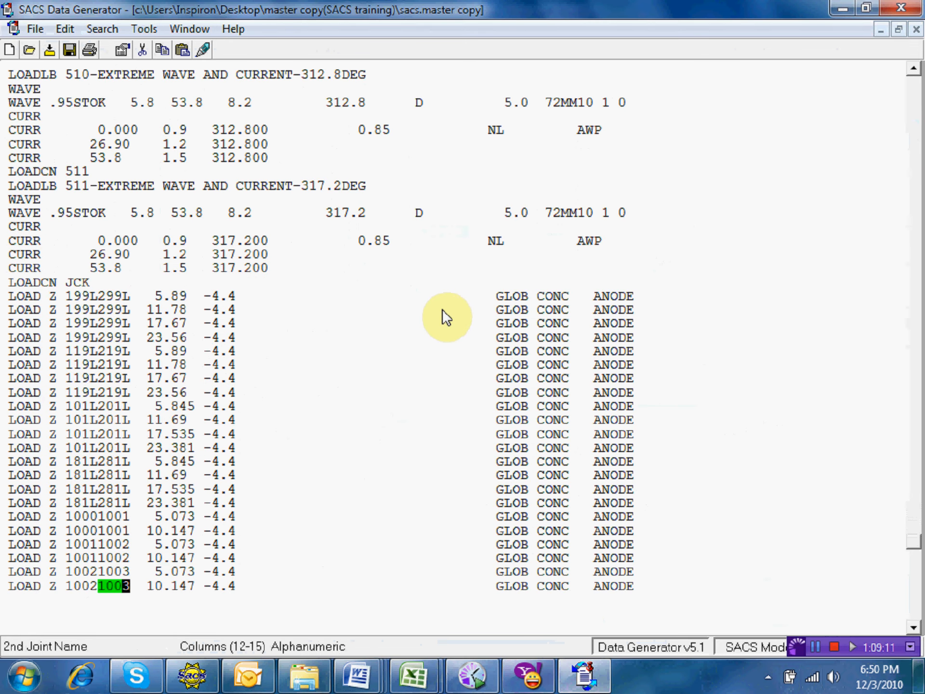
pyautogui.press('Down')
pyautogui.press('Down')
pyautogui.press('Down')
pyautogui.press('Down')
pyautogui.press('Down')
pyautogui.press('Down')
pyautogui.press('Down')
pyautogui.press('Down')
pyautogui.press('Down')
pyautogui.press('Down')
pyautogui.press('Down')
pyautogui.press('Down')
pyautogui.press('Down')
pyautogui.press('Down')
pyautogui.press('Down')
pyautogui.press('Down')
pyautogui.press('Down')
pyautogui.press('Down')
pyautogui.press('Down')
pyautogui.press('Down')
pyautogui.press('Down')
pyautogui.press('Down')
pyautogui.press('Down')
pyautogui.press('Down')
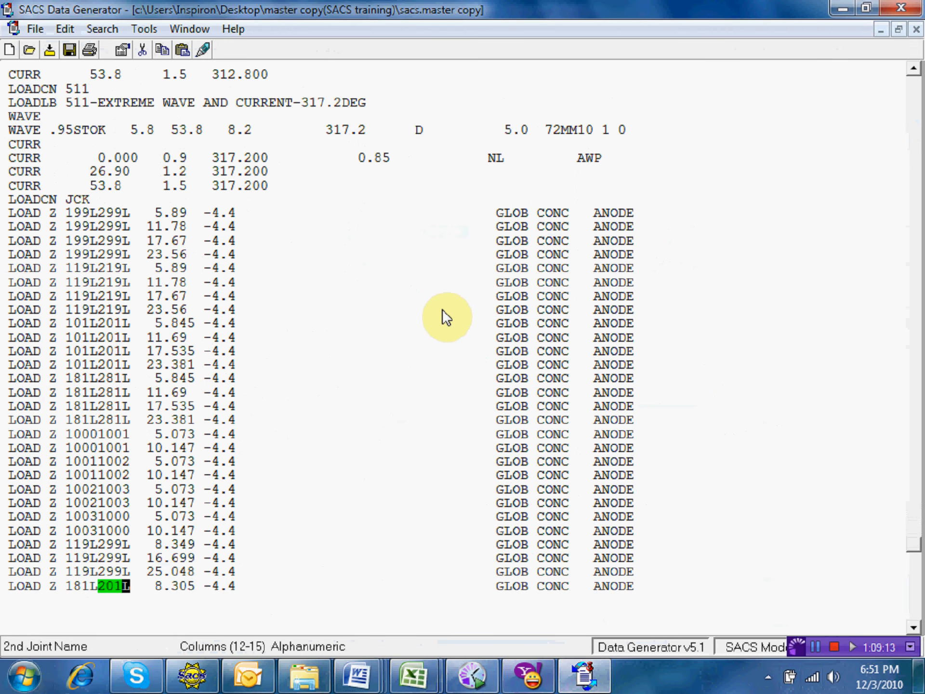
pyautogui.press('Down')
pyautogui.press('Down')
pyautogui.press('Down')
pyautogui.press('Down')
pyautogui.press('Down')
pyautogui.press('Down')
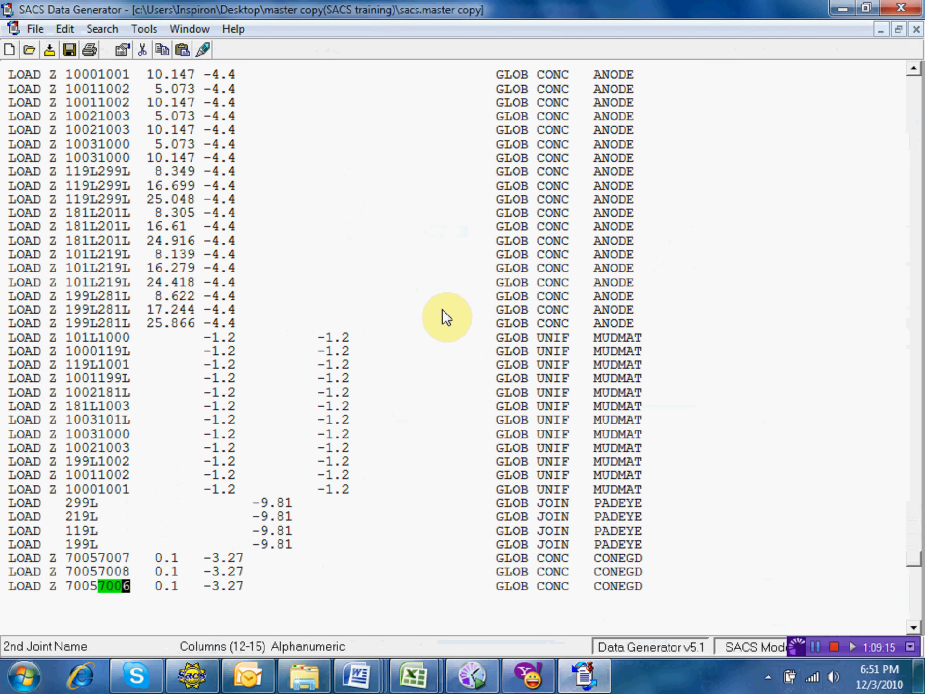
# Review the JCK load lines and the extreme wave and current blocks back up to load condition 508
pyautogui.press('Up')
pyautogui.press('Up')
pyautogui.press('Up')
pyautogui.press('Up')
pyautogui.press('Up')
pyautogui.press('Up')
pyautogui.press('Up')
pyautogui.press('Up')
pyautogui.press('Up')
pyautogui.press('Up')
pyautogui.press('Up')
pyautogui.press('Up')
pyautogui.press('Up')
pyautogui.press('Up')
pyautogui.press('Up')
pyautogui.press('Up')
pyautogui.press('Up')
pyautogui.press('Up')
pyautogui.press('Up')
pyautogui.press('Up')
pyautogui.press('Up')
pyautogui.press('Up')
pyautogui.press('Up')
pyautogui.press('Up')
pyautogui.press('Up')
pyautogui.press('Up')
pyautogui.press('Up')
pyautogui.press('Up')
pyautogui.press('Up')
pyautogui.press('Up')
pyautogui.press('Up')
pyautogui.press('Up')
pyautogui.press('Up')
pyautogui.press('Up')
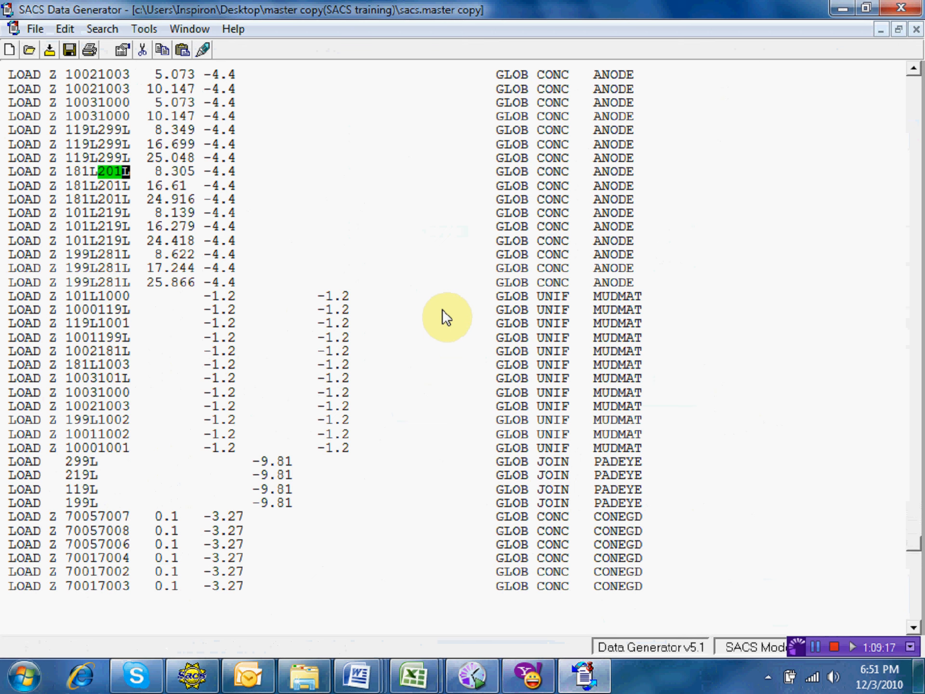
pyautogui.press('Up')
pyautogui.press('Up')
pyautogui.press('Up')
pyautogui.press('Up')
pyautogui.press('Up')
pyautogui.press('Up')
pyautogui.press('Up')
pyautogui.press('Up')
pyautogui.press('Up')
pyautogui.press('Up')
pyautogui.press('Up')
pyautogui.press('Up')
pyautogui.press('Up')
pyautogui.press('Up')
pyautogui.press('Up')
pyautogui.press('Up')
pyautogui.press('Up')
pyautogui.press('Up')
pyautogui.press('Up')
pyautogui.press('Up')
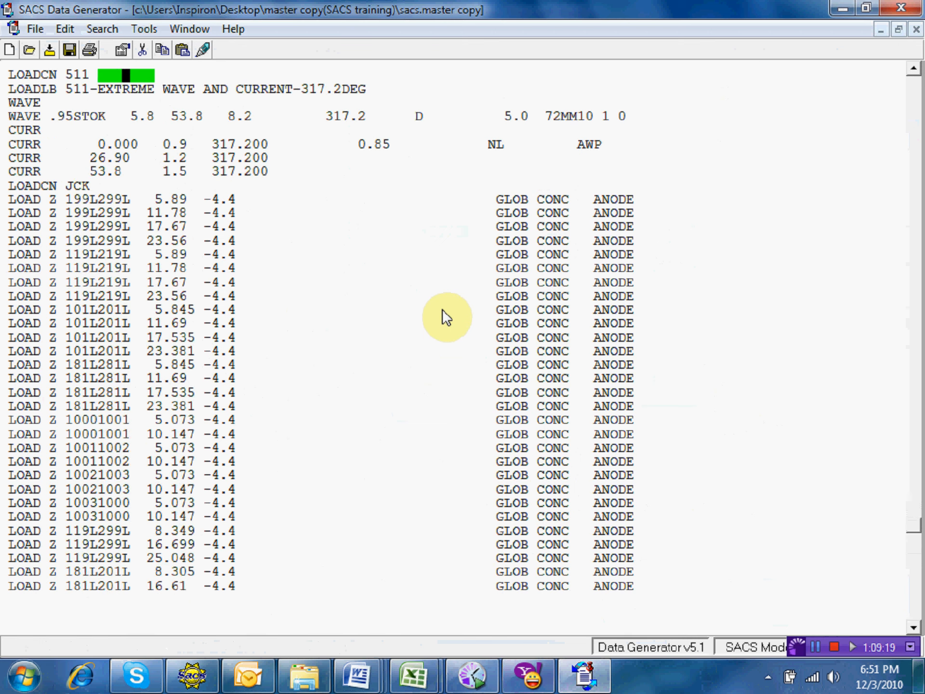
pyautogui.press('Up')
pyautogui.press('Up')
pyautogui.press('Up')
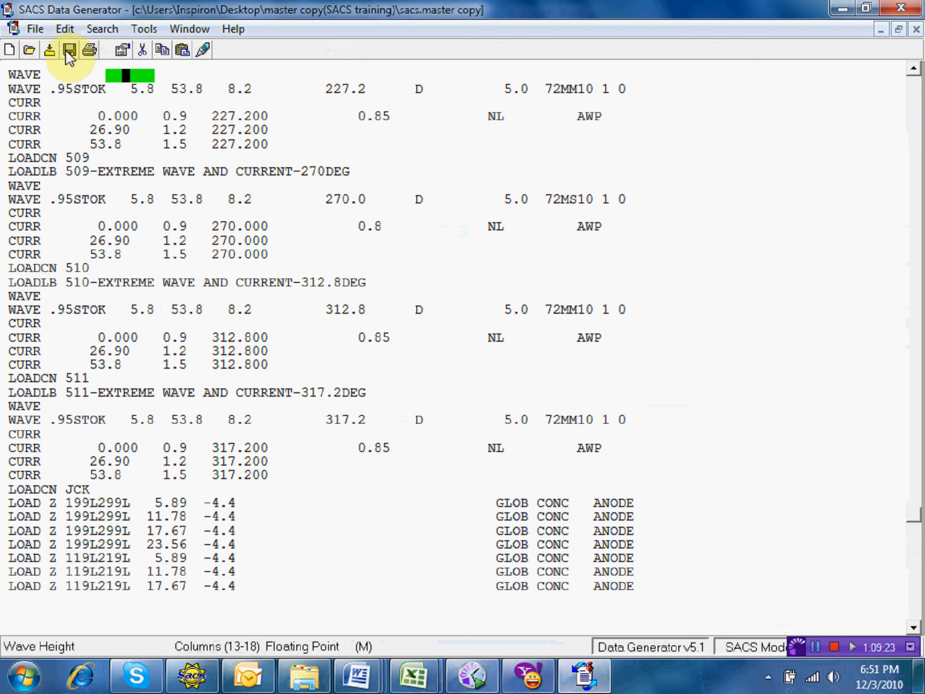
# Save the SACS input file with its completed load conditions
pyautogui.click(70, 47)
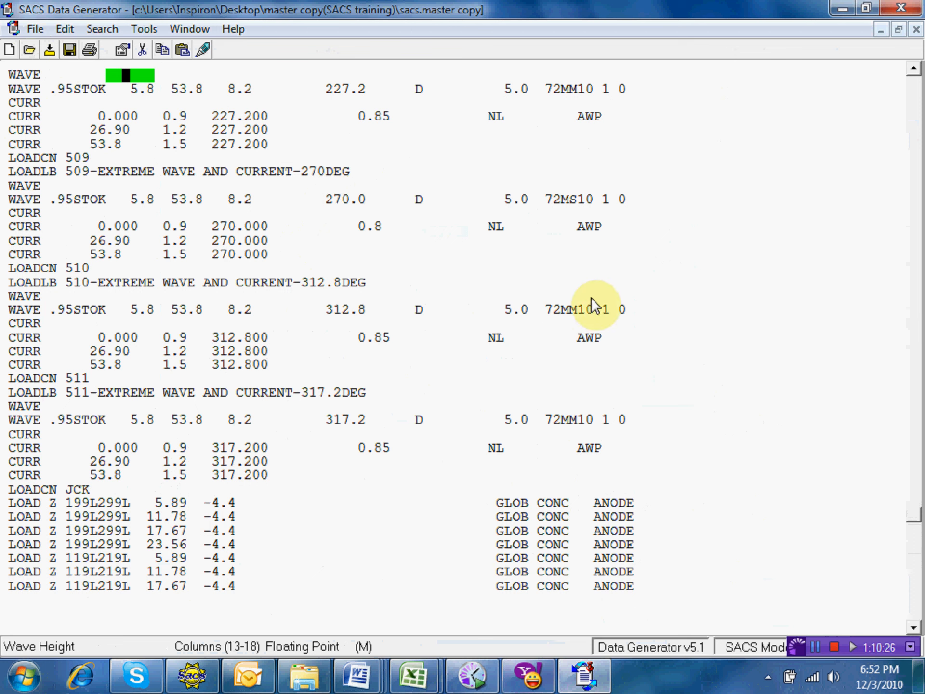
pyautogui.click(651, 254)
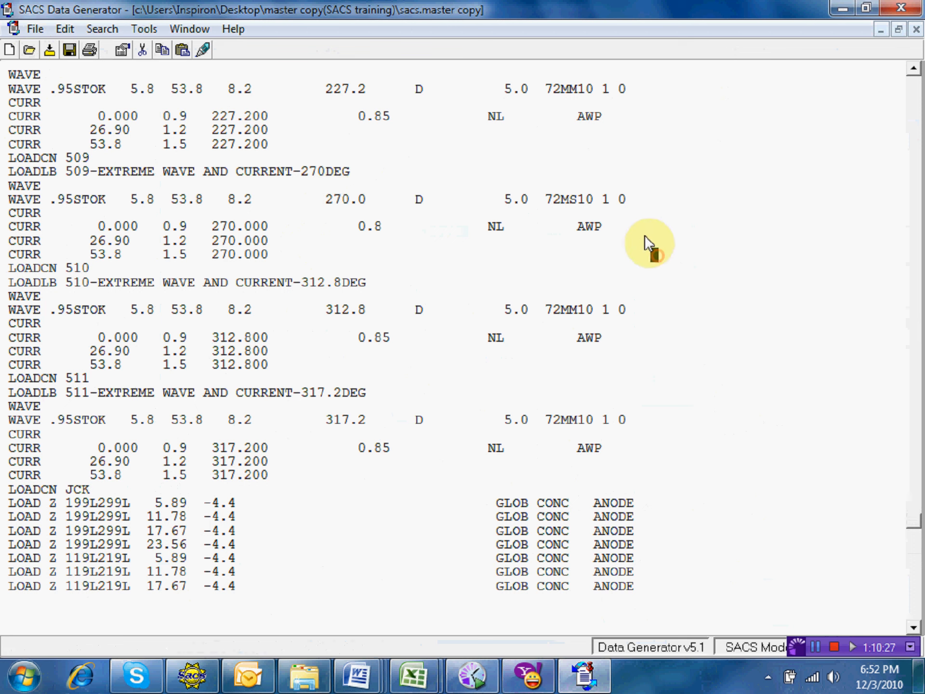
pyautogui.click(73, 49)
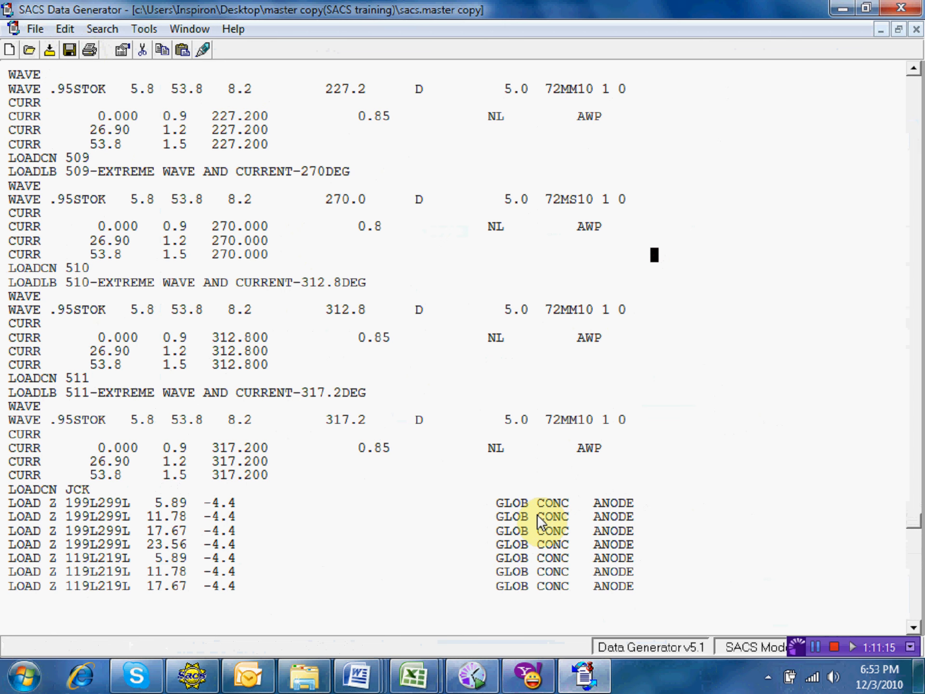
# Check the load combination lines at the end of the input file, return to its beginning and save it
pyautogui.moveTo(918, 677)
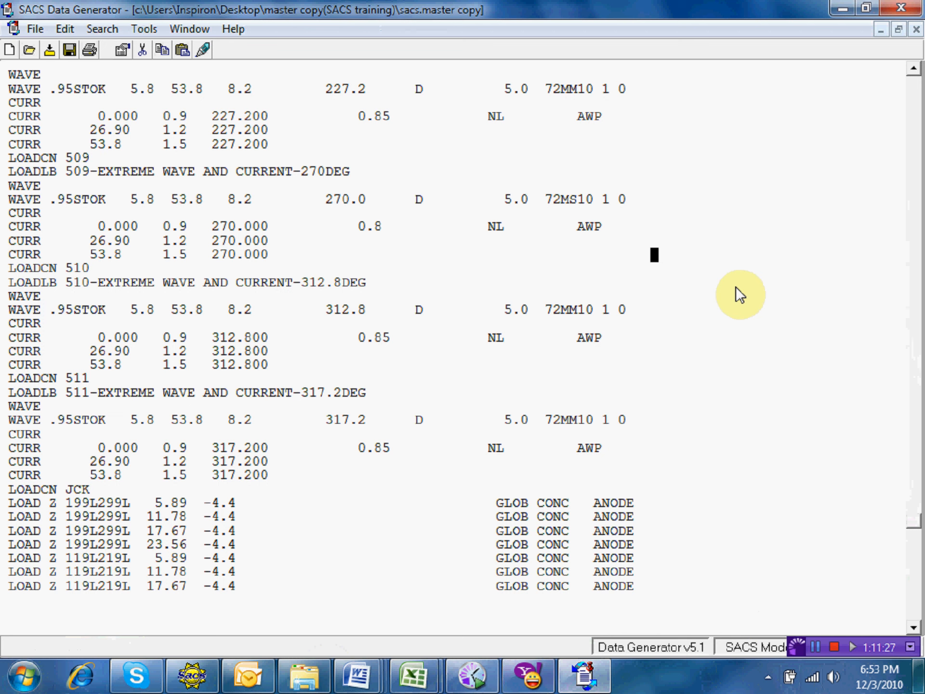
pyautogui.moveTo(916, 533); pyautogui.dragTo(877, 619)
pyautogui.press('Up')
pyautogui.press('Up')
pyautogui.press('Up')
pyautogui.press('Up')
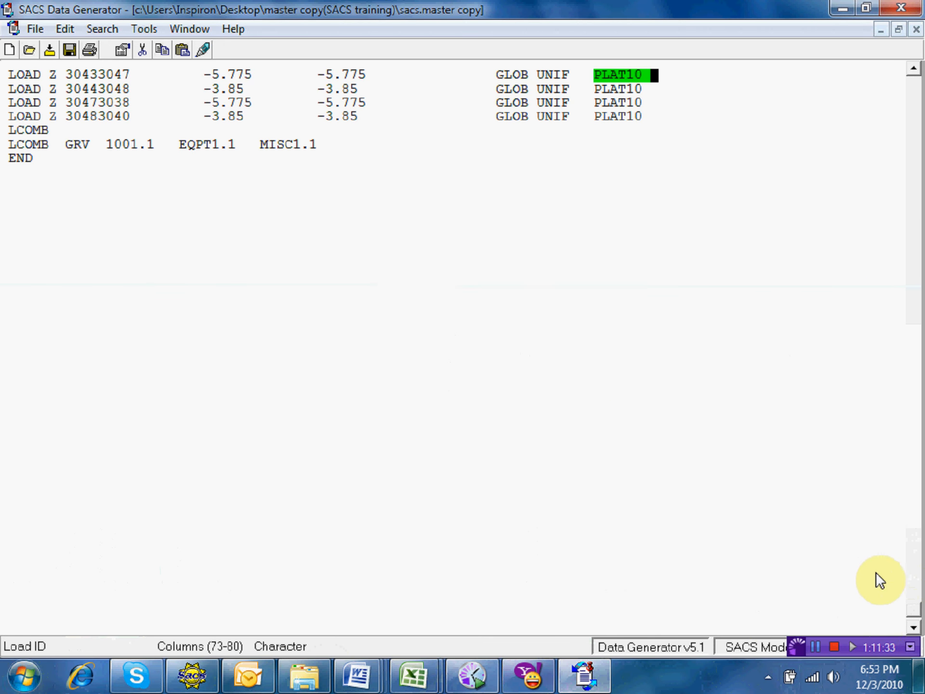
pyautogui.moveTo(909, 610); pyautogui.dragTo(883, 78)
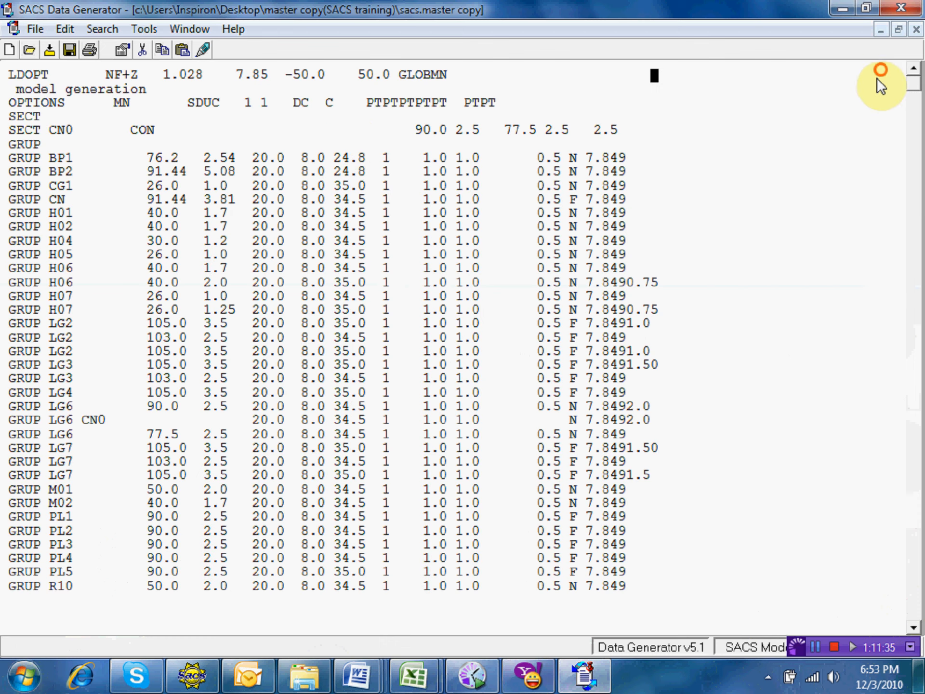
pyautogui.click(68, 50)
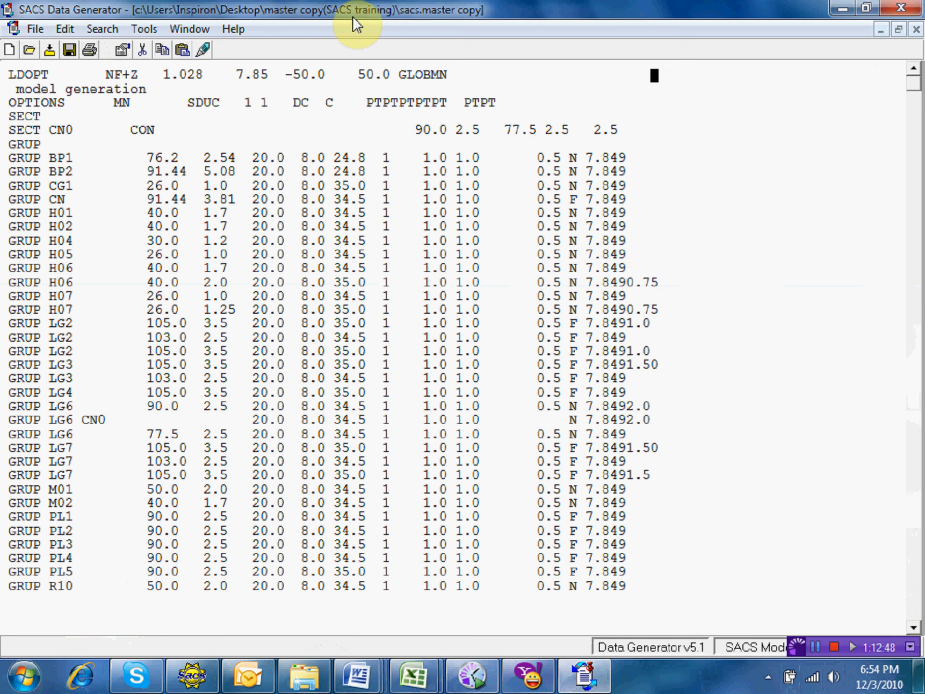
# Examine the LDOPT line's SEASTATE options, try the Create SACS File If Errors Encountered option and discard the change
pyautogui.doubleClick(38, 77)
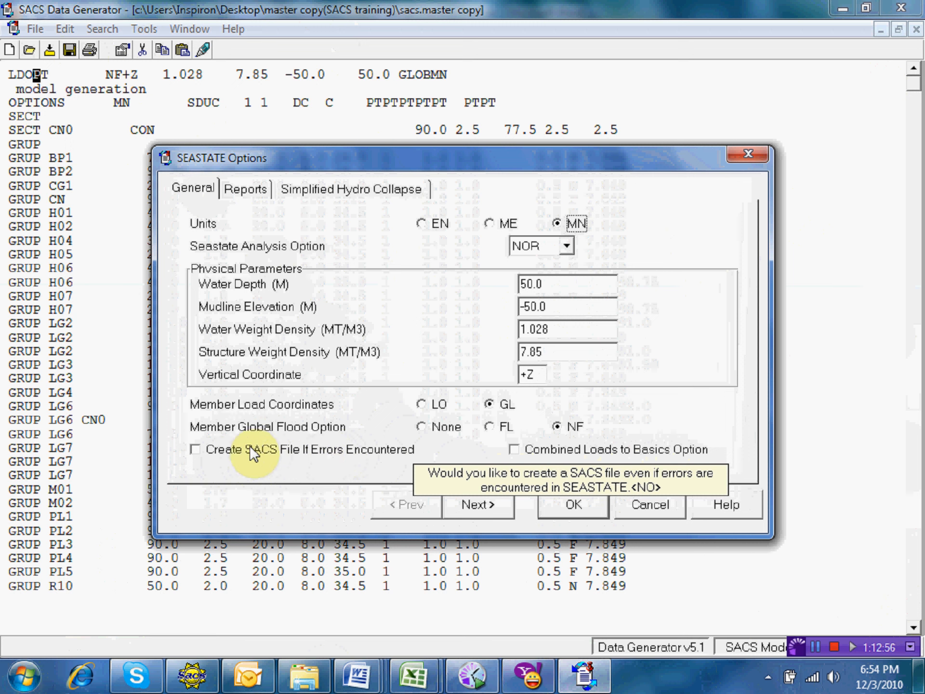
pyautogui.click(201, 446)
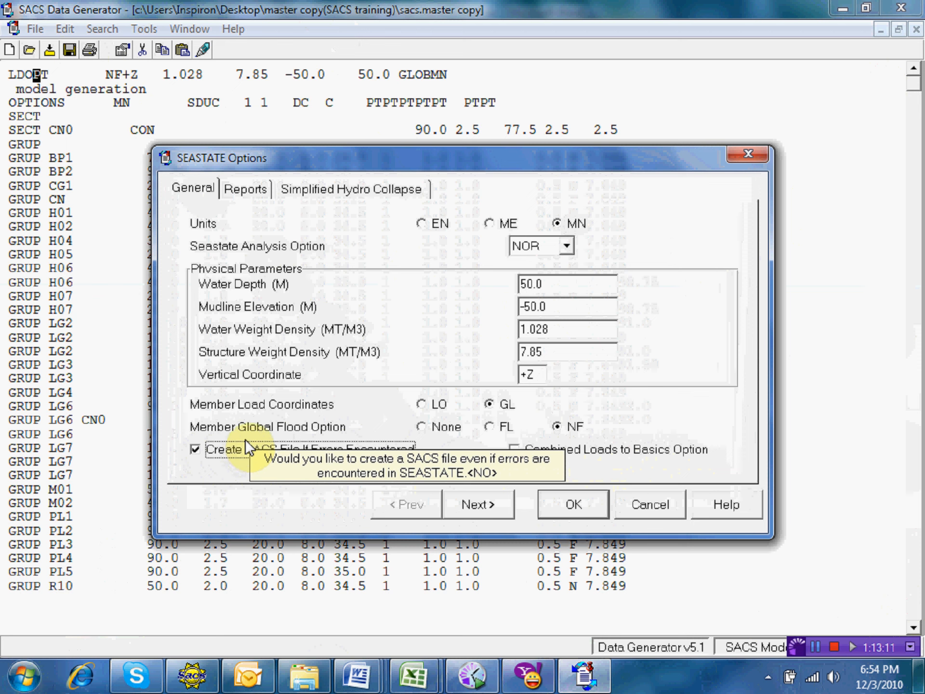
pyautogui.click(213, 453)
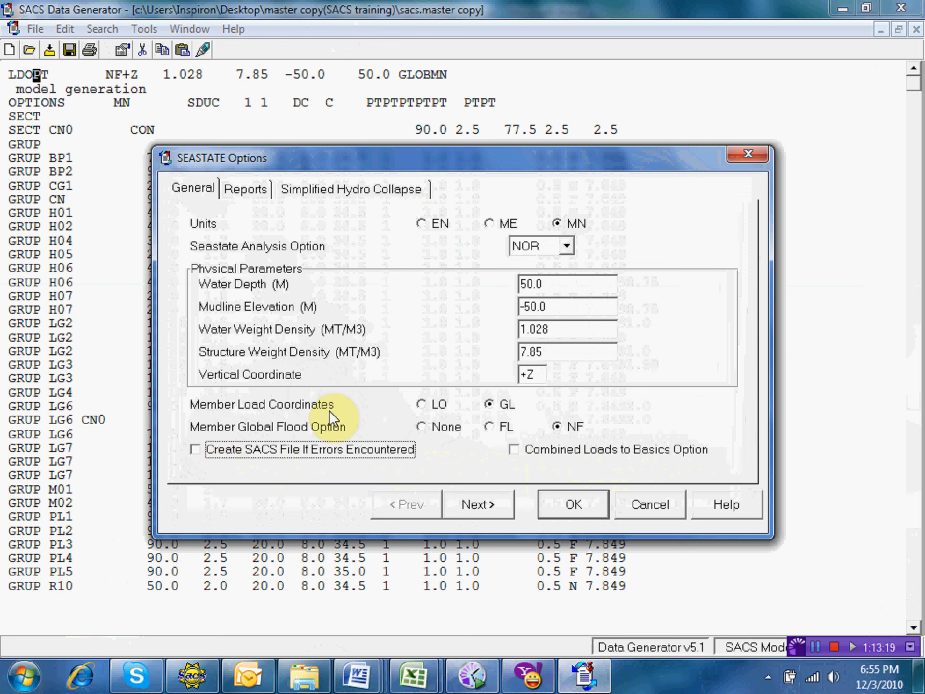
pyautogui.click(206, 446)
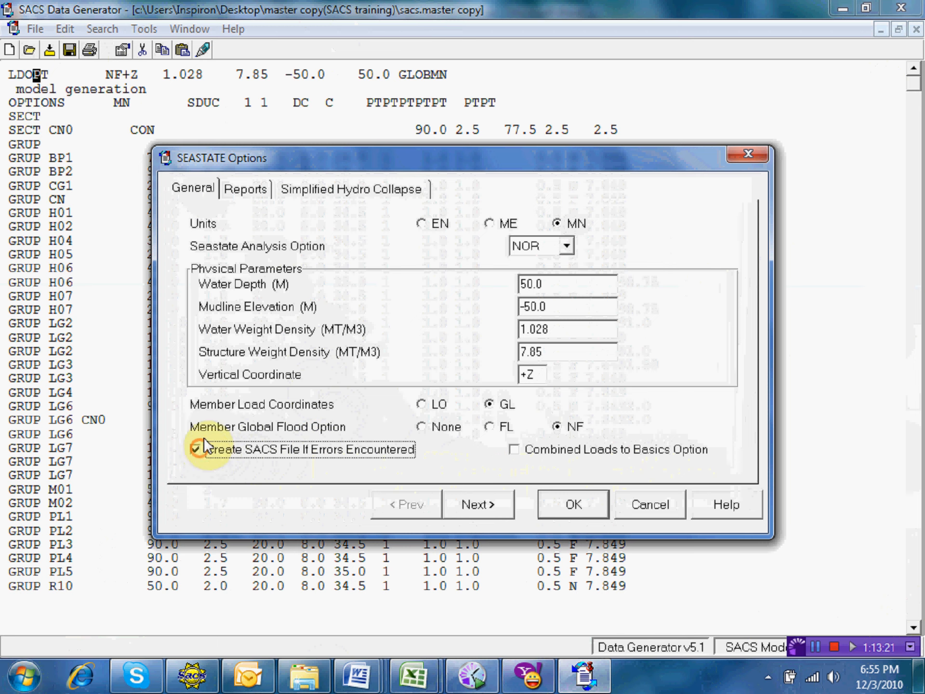
pyautogui.click(653, 503)
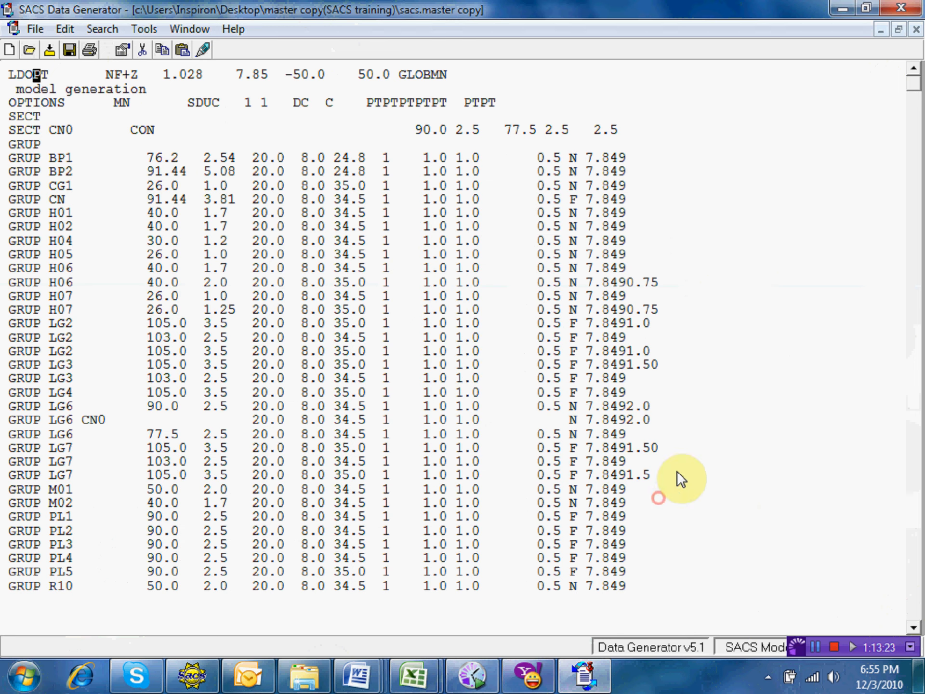
pyautogui.click(13, 421)
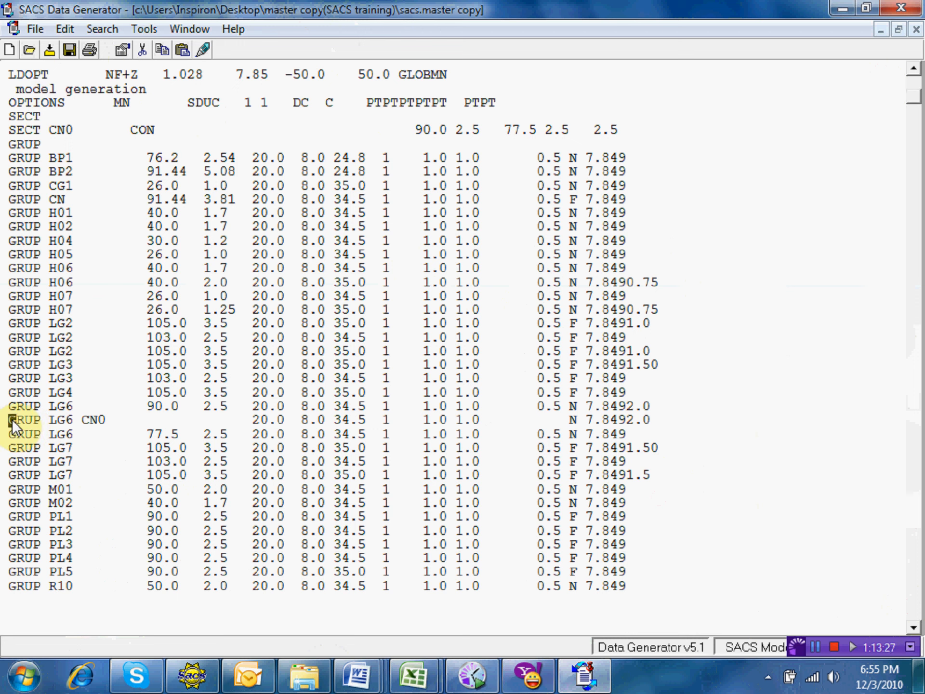
pyautogui.write('8')
pyautogui.click(93, 474)
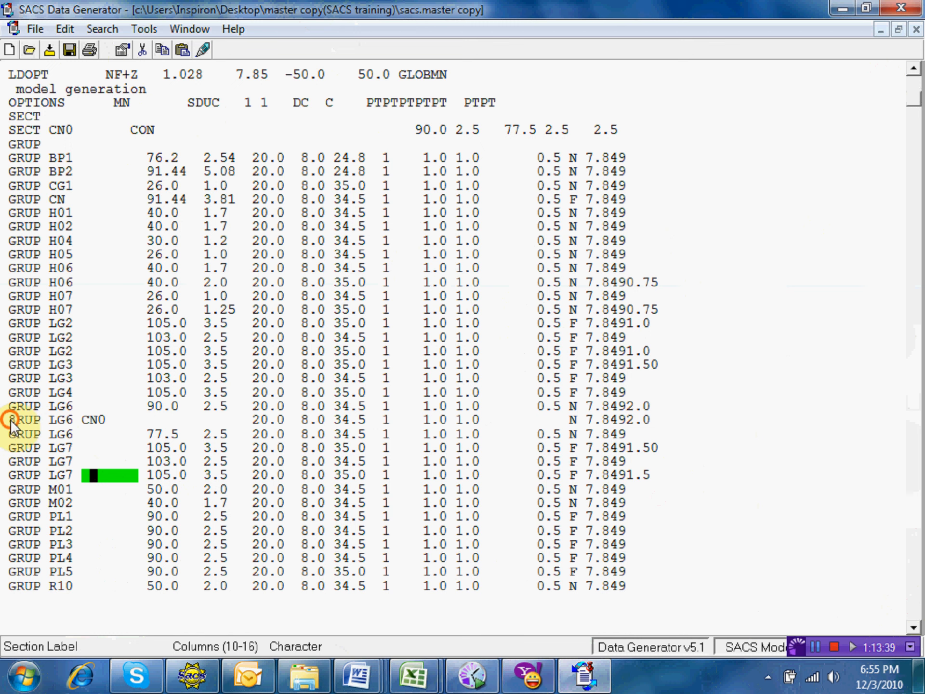
pyautogui.click(10, 420)
pyautogui.write('G')
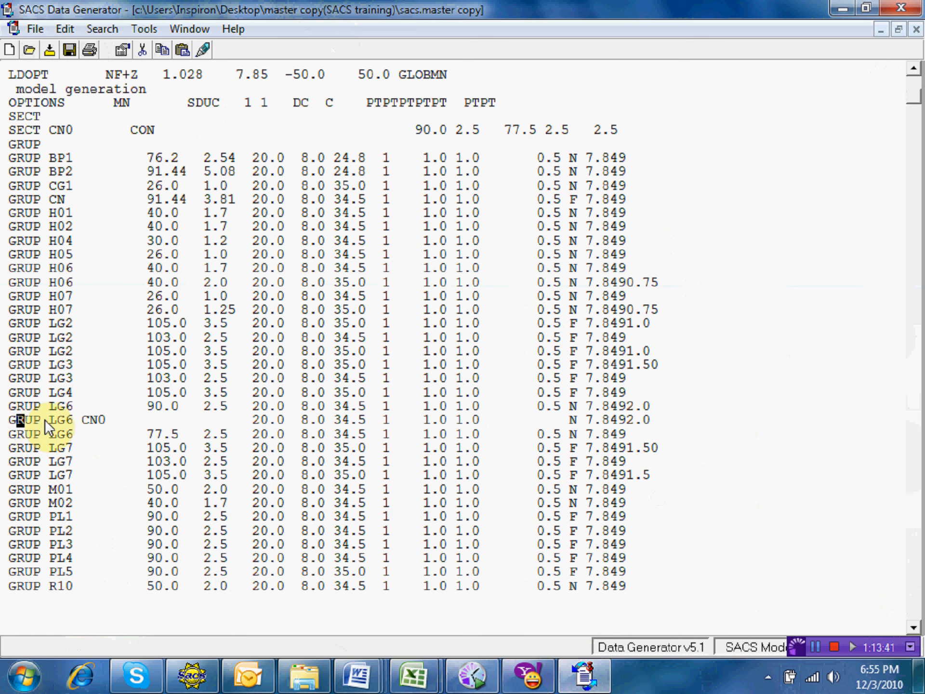
# Save the input file and return to its first line, LDOPT
pyautogui.click(70, 50)
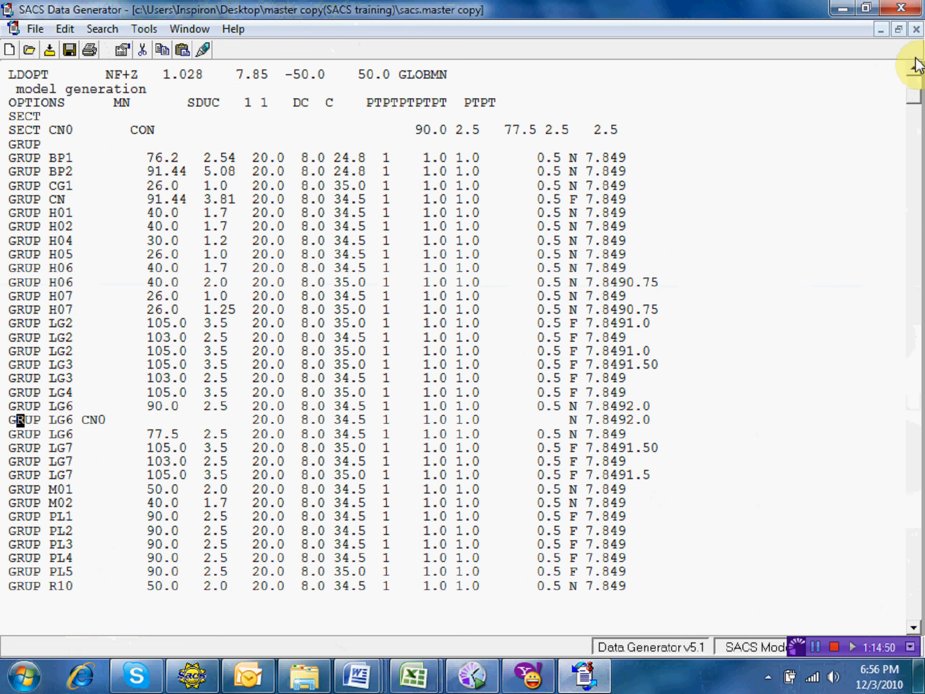
pyautogui.click(910, 96)
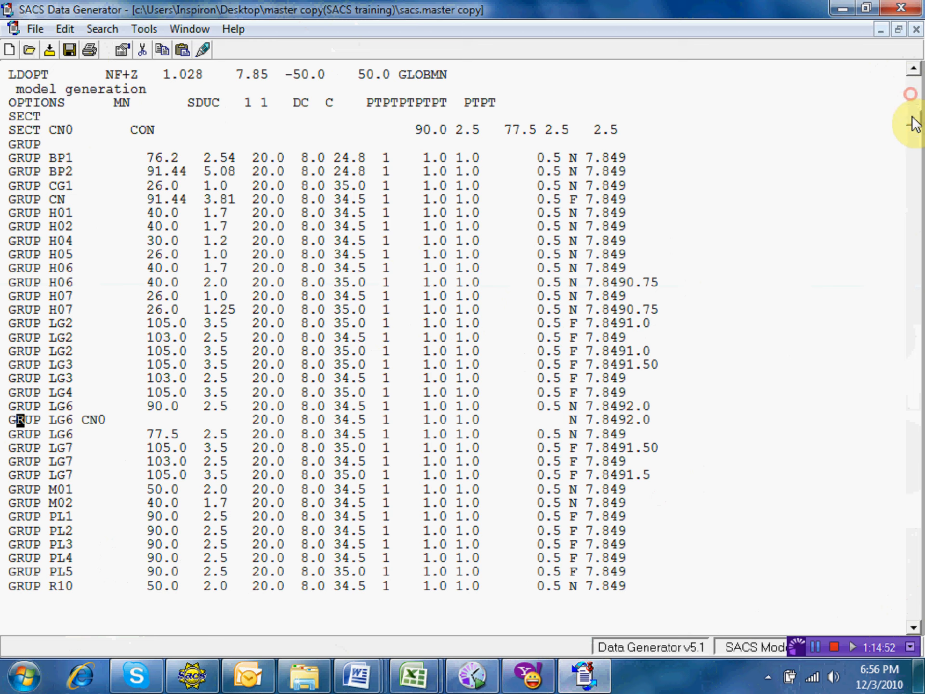
pyautogui.click(913, 81)
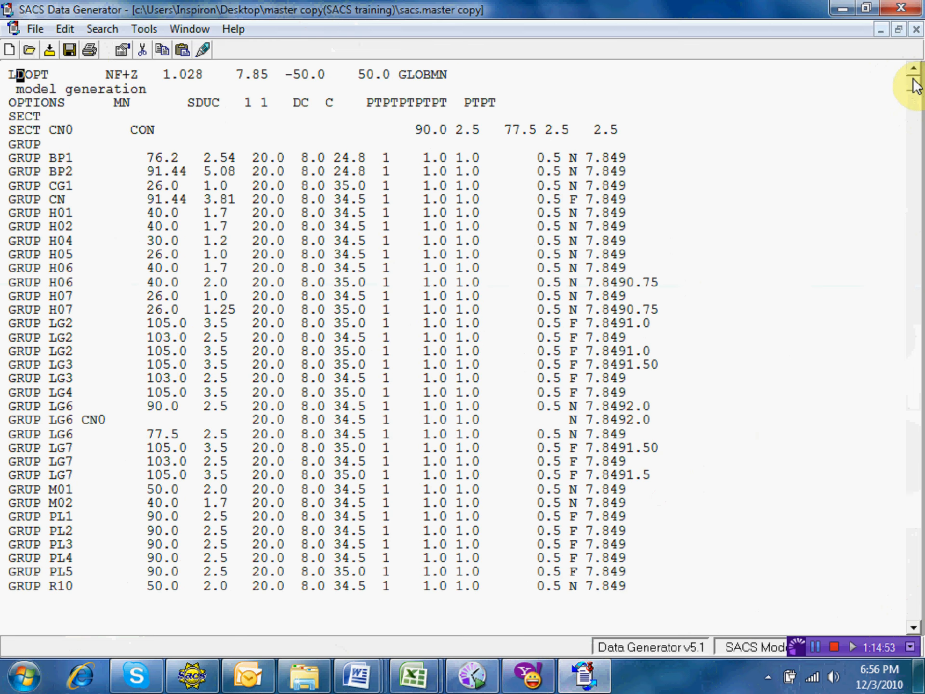